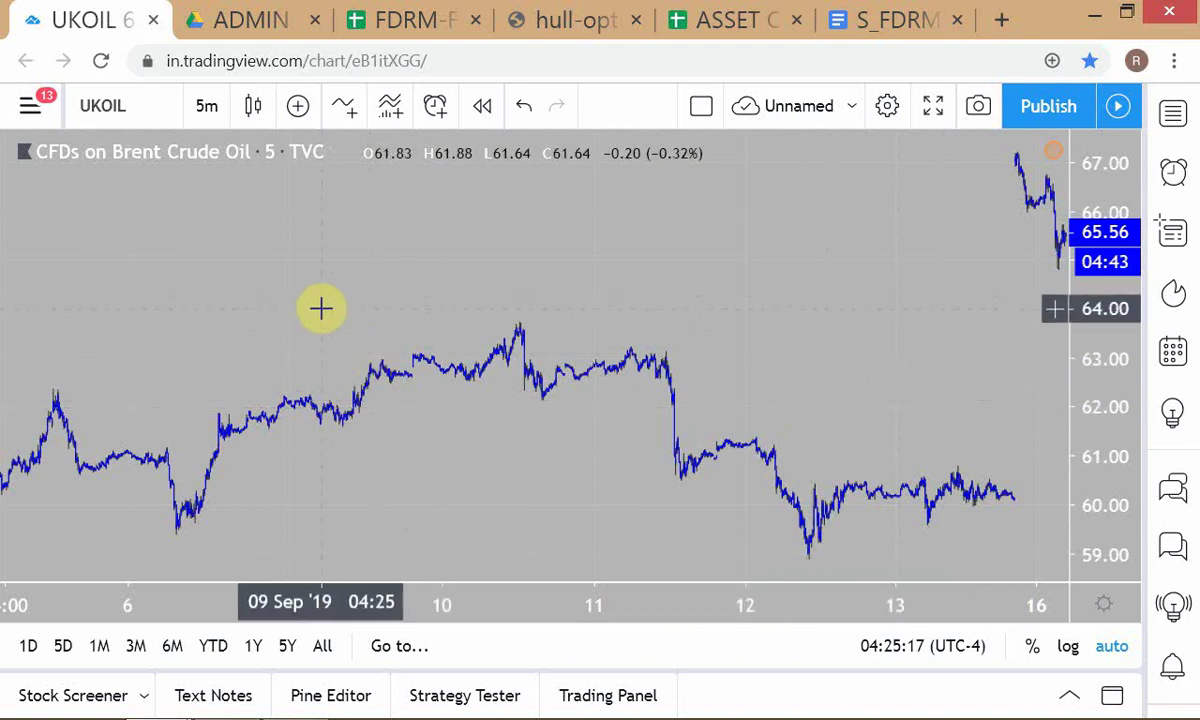
Step: Change the UKOIL chart interval to 15 minutes
{"action": "type", "text": "15"}
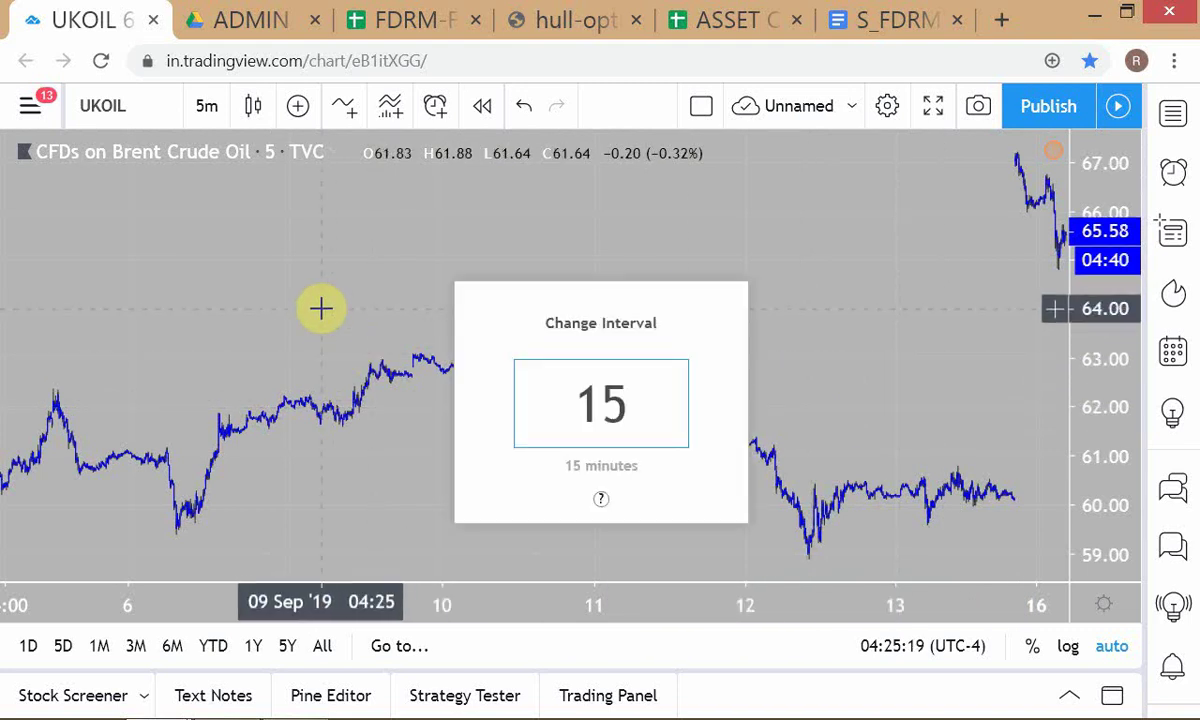
{"action": "key", "text": "Return"}
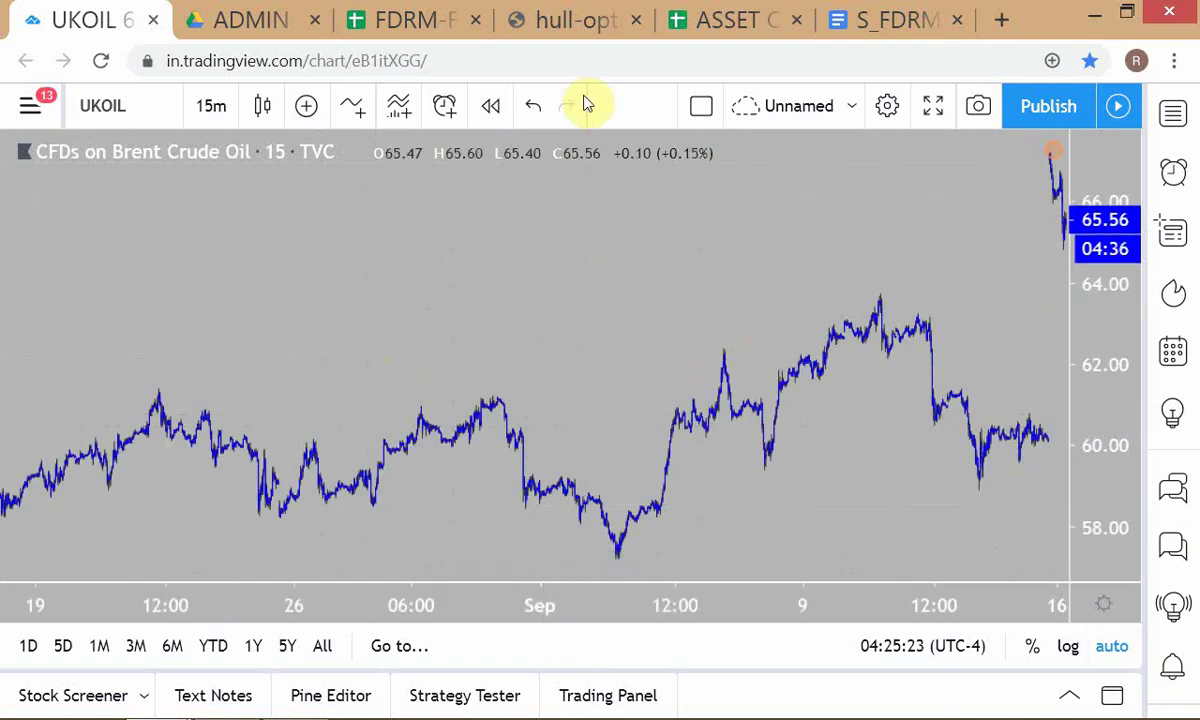
Step: Switch to the Interactive Brokers simulated trading window to view the quotes list
{"action": "key", "text": "alt+Tab"}
{"action": "key", "text": "alt+Tab"}
{"action": "key", "text": "alt+Tab"}
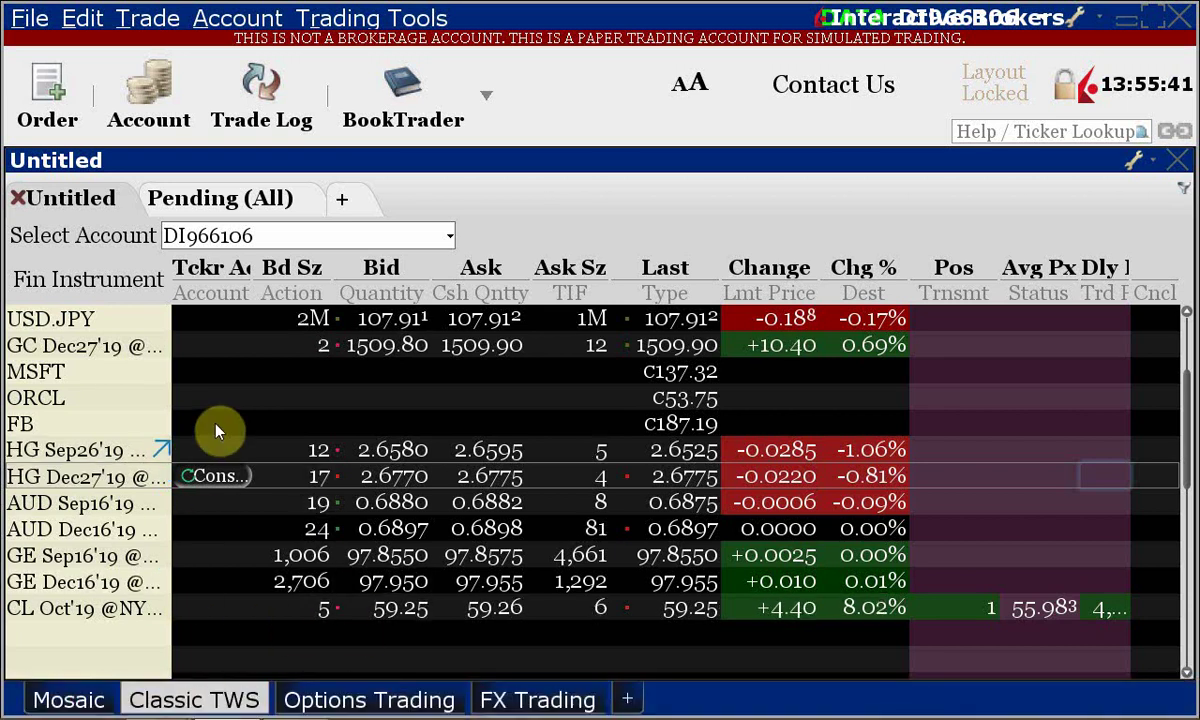
Step: Switch to the browser window with Google Drive and open the S_FDRM-FALL-19 - TWS OPT PROJECT spreadsheet from the STUDENTS - FDRM FALL_2019 folder
{"action": "key", "text": "alt+Tab"}
{"action": "key", "text": "alt+Tab"}
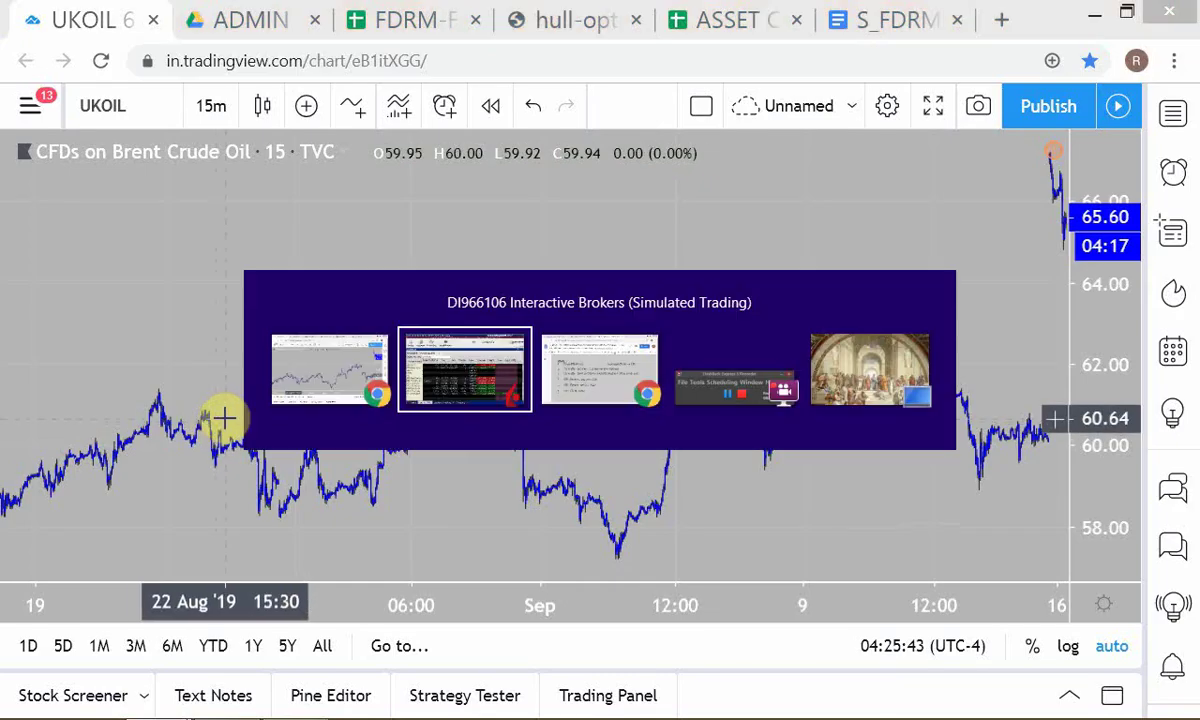
{"action": "left_click", "coordinate": [398, 22]}
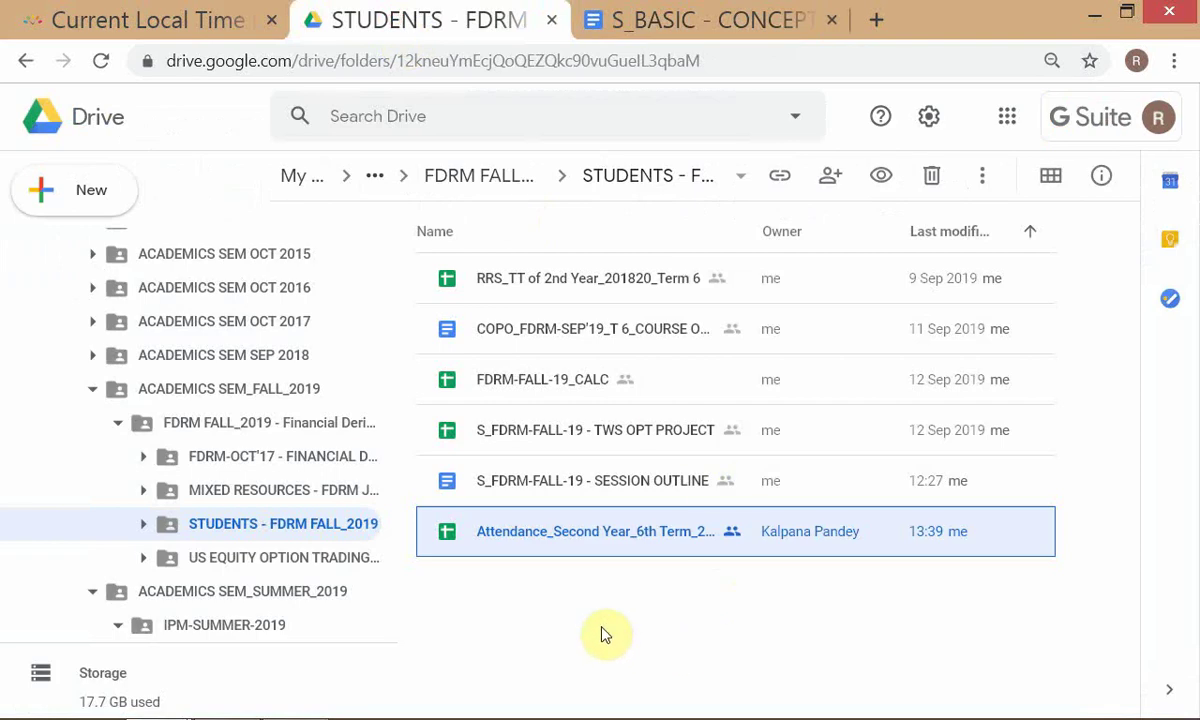
{"action": "left_click", "coordinate": [548, 448]}
{"action": "double_click", "coordinate": [548, 448]}
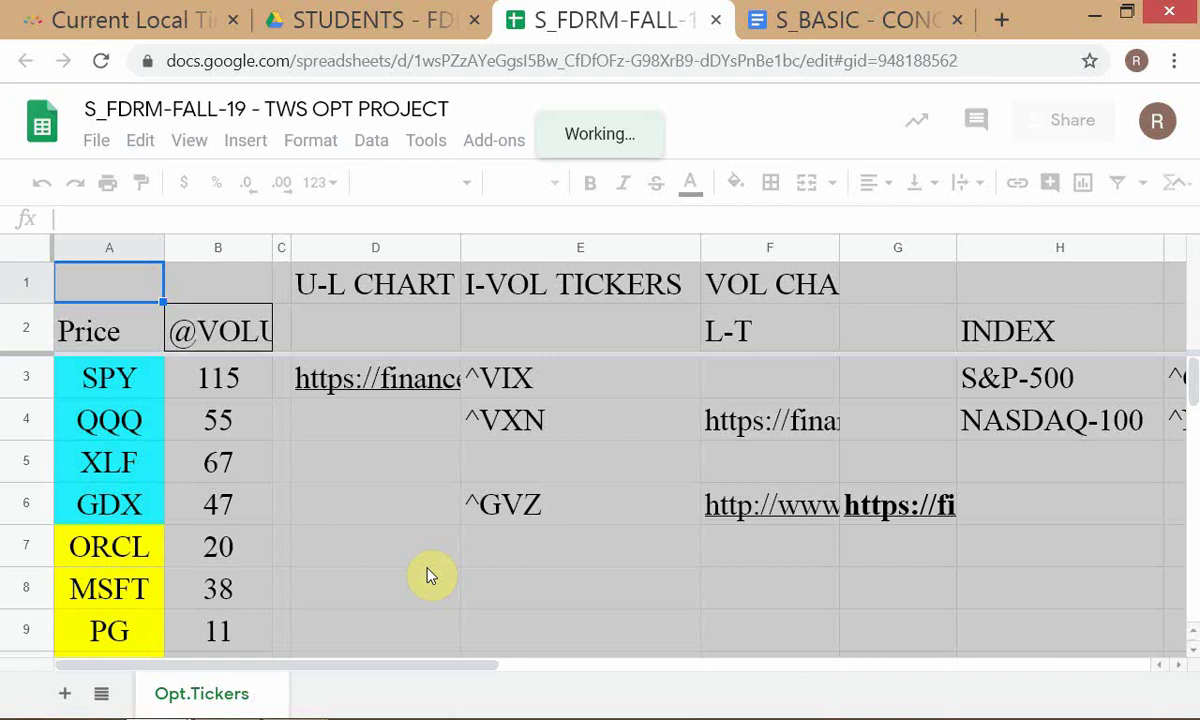
Step: Set the font size of the volume cells B2 to B22 in the Opt.Tickers sheet to 8
{"action": "scroll", "coordinate": [430, 577], "scroll_direction": "down", "scroll_amount": 1}
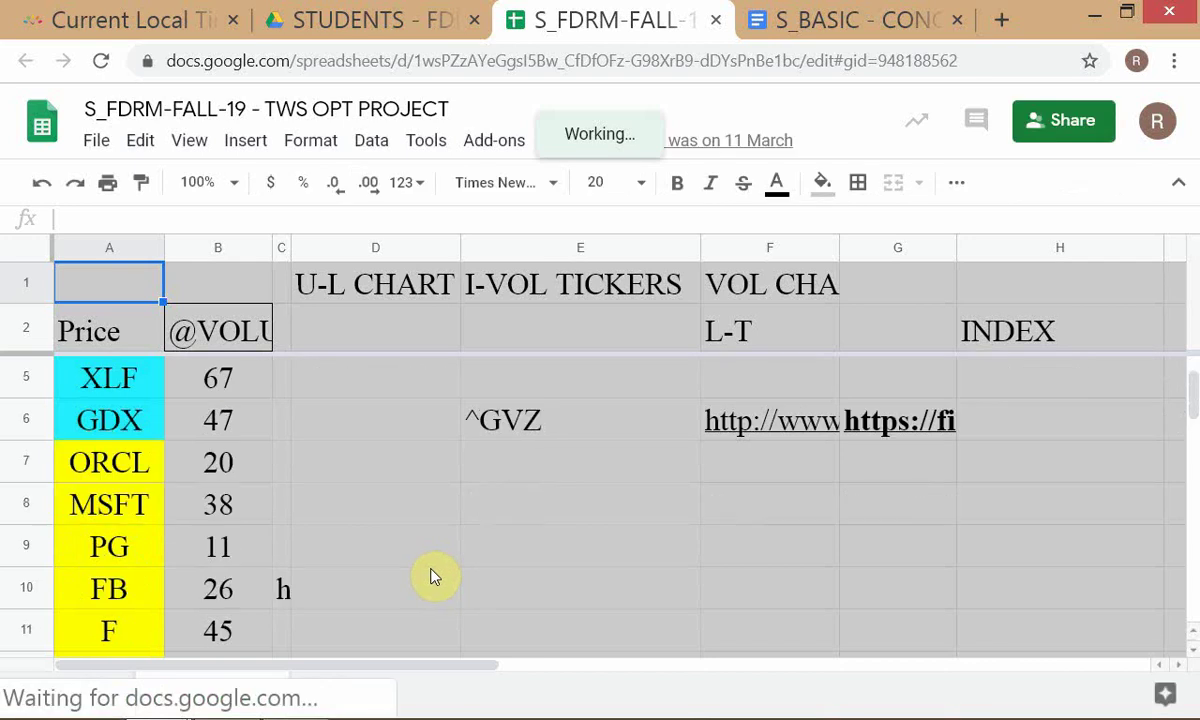
{"action": "scroll", "coordinate": [440, 565], "scroll_direction": "down", "scroll_amount": 1}
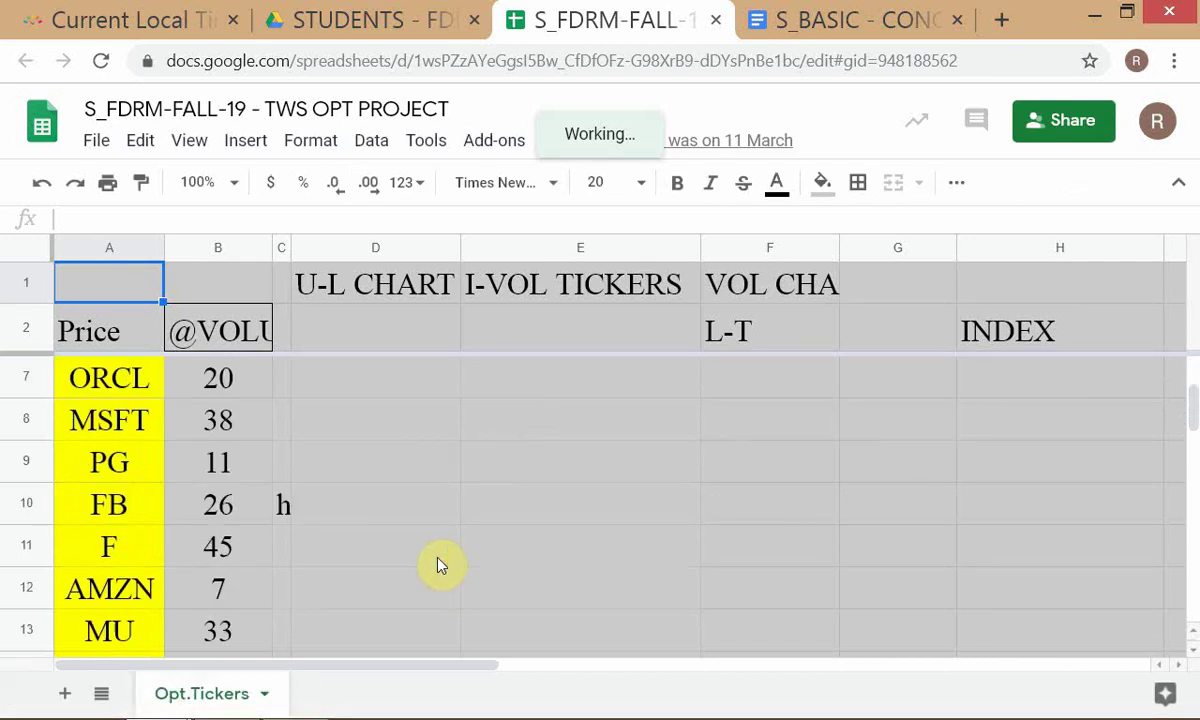
{"action": "scroll", "coordinate": [496, 546], "scroll_direction": "down", "scroll_amount": 1}
{"action": "scroll", "coordinate": [496, 545], "scroll_direction": "up", "scroll_amount": 3}
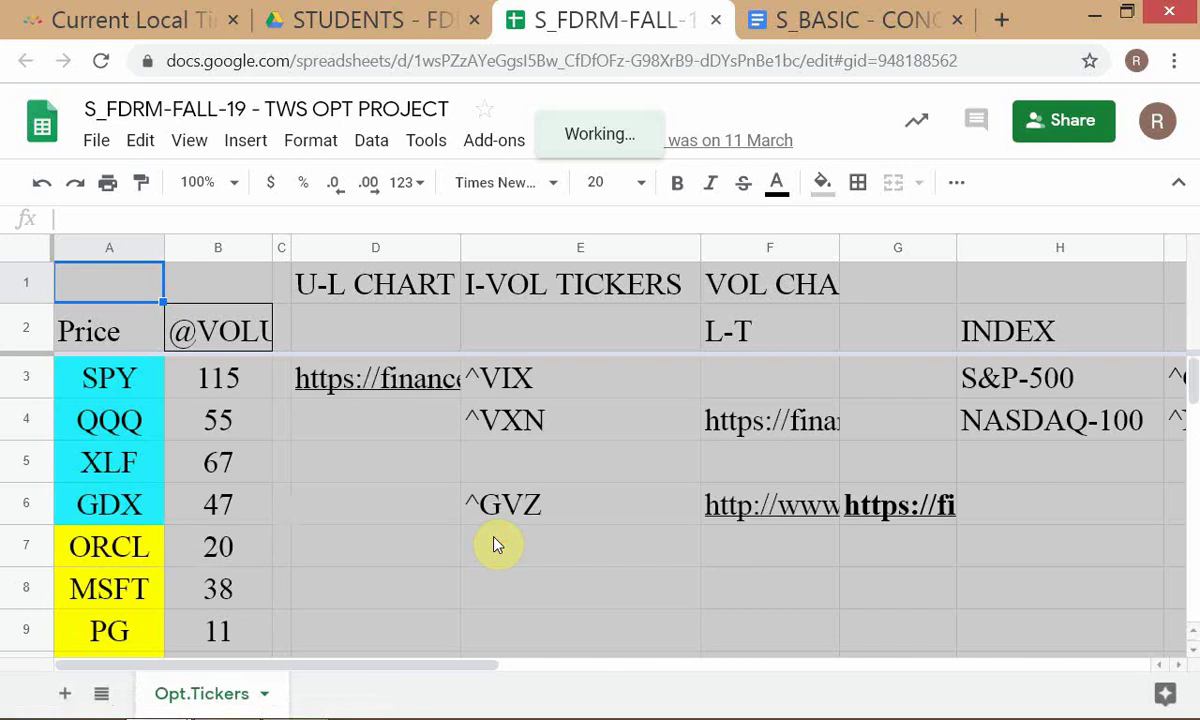
{"action": "scroll", "coordinate": [497, 545], "scroll_direction": "down", "scroll_amount": 1}
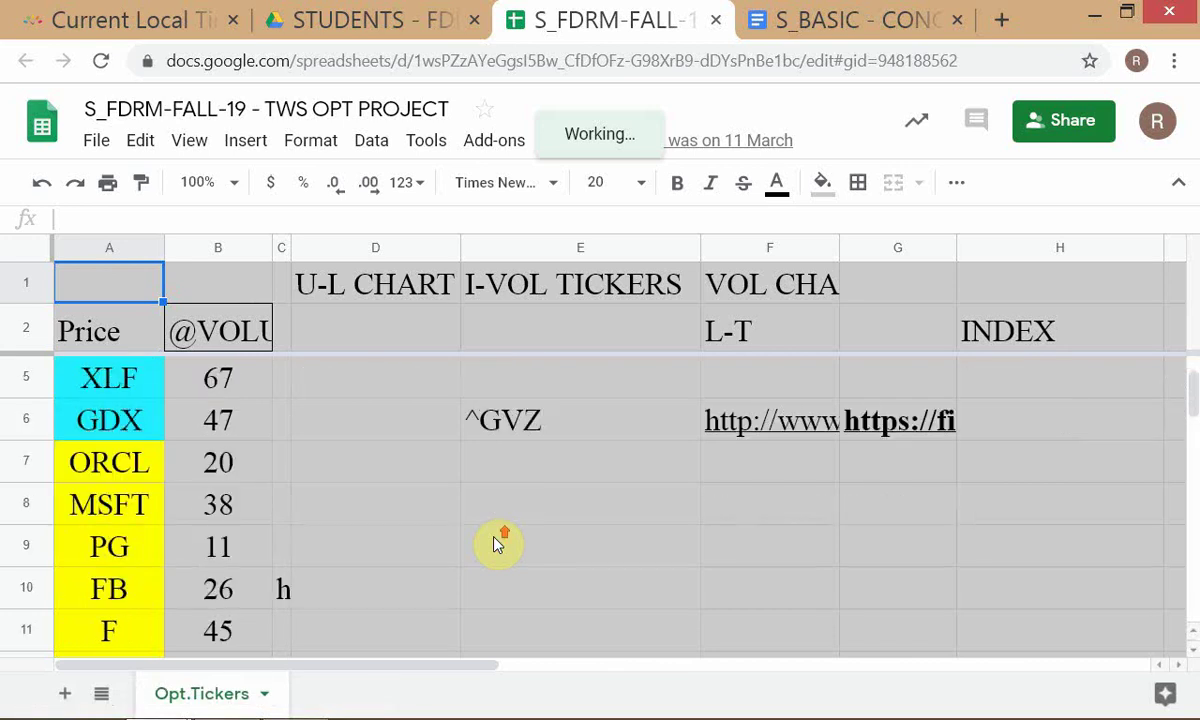
{"action": "scroll", "coordinate": [497, 545], "scroll_direction": "up", "scroll_amount": 1}
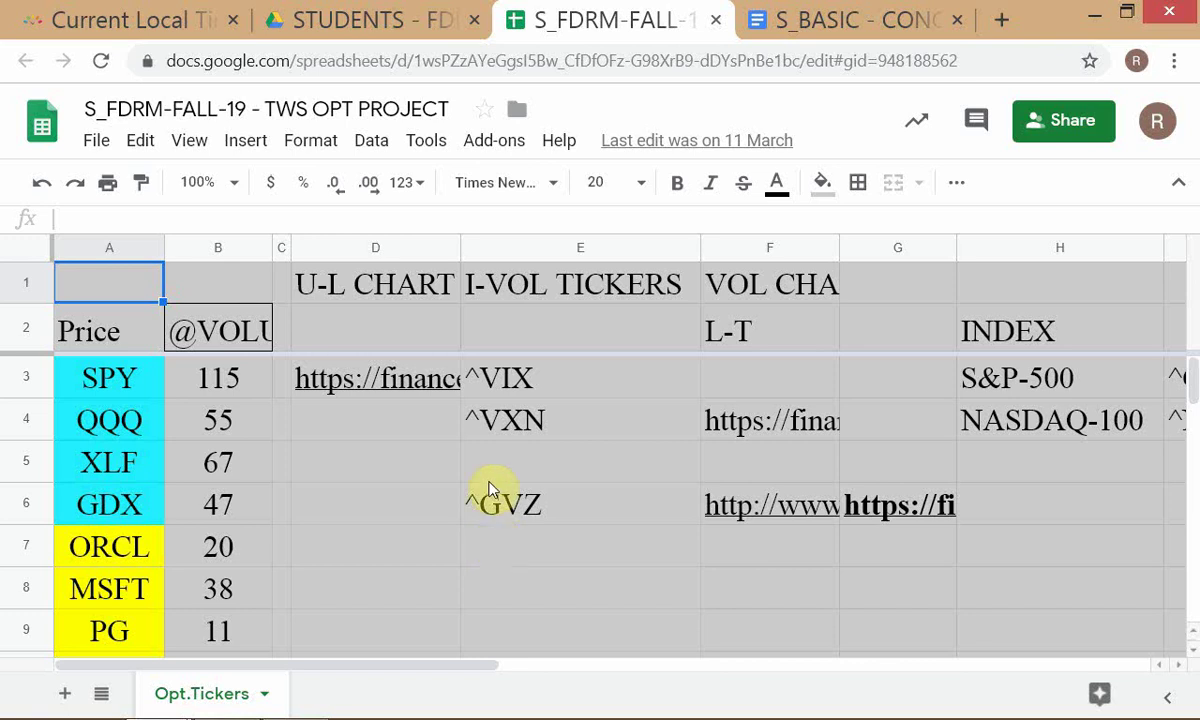
{"action": "left_click", "coordinate": [258, 345]}
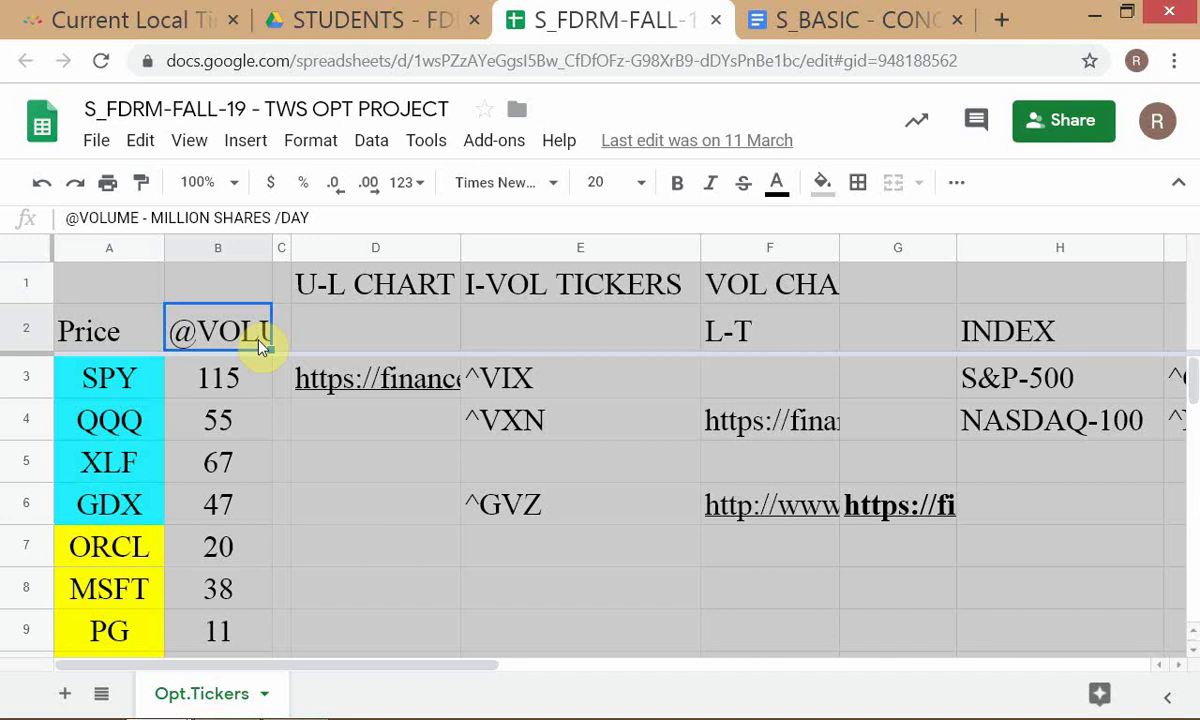
{"action": "key", "text": "shift+Down"}
{"action": "key", "text": "shift+Down"}
{"action": "key", "text": "shift+Down"}
{"action": "key", "text": "shift+Down"}
{"action": "key", "text": "shift+Down"}
{"action": "key", "text": "shift+Down"}
{"action": "key", "text": "shift+Down"}
{"action": "key", "text": "shift+Down"}
{"action": "key", "text": "shift+Down"}
{"action": "key", "text": "shift+Down"}
{"action": "key", "text": "shift+Down"}
{"action": "key", "text": "shift+Down"}
{"action": "key", "text": "shift+Down"}
{"action": "key", "text": "shift+Down"}
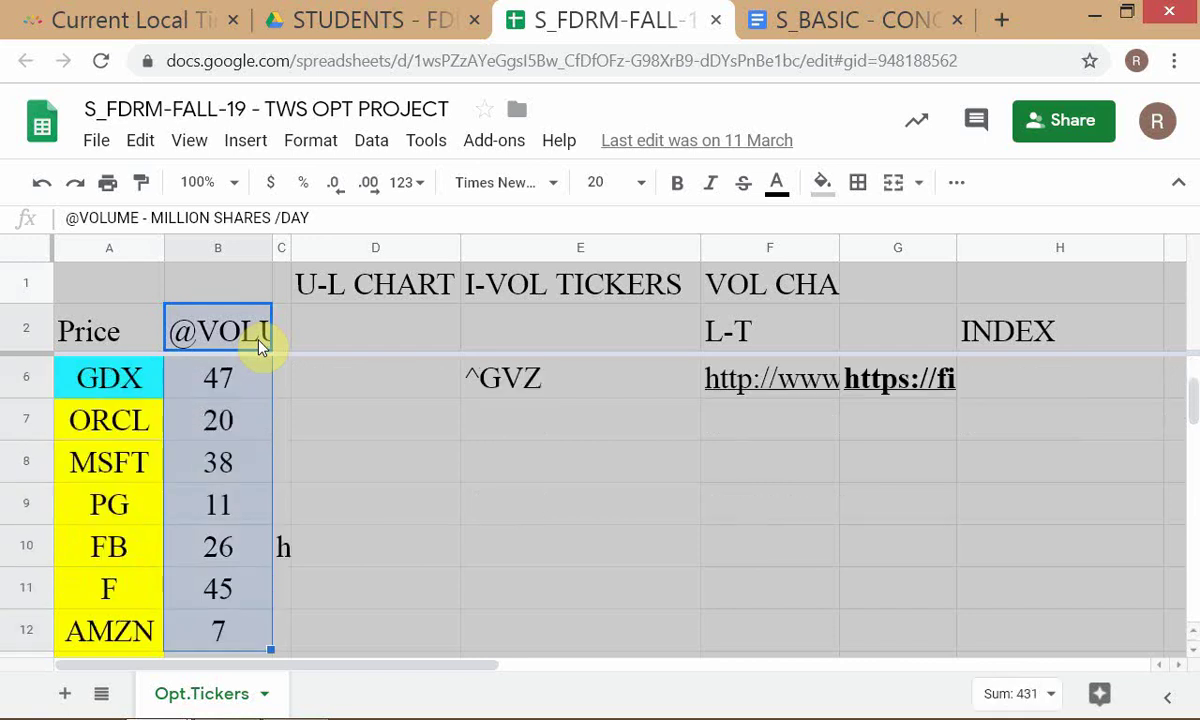
{"action": "key", "text": "shift+Down"}
{"action": "key", "text": "shift+Down"}
{"action": "key", "text": "shift+Down"}
{"action": "key", "text": "shift+Down"}
{"action": "key", "text": "shift+Down"}
{"action": "key", "text": "shift+Down"}
{"action": "key", "text": "shift+Down"}
{"action": "key", "text": "shift+Down"}
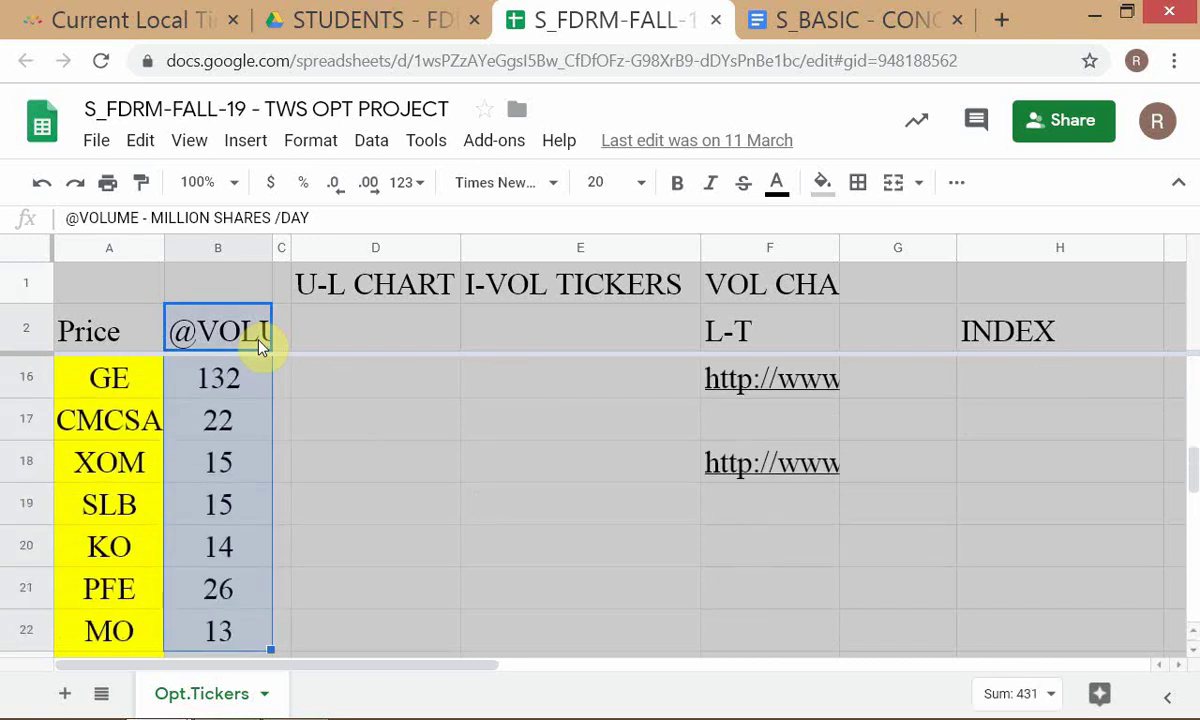
{"action": "key", "text": "shift+Up"}
{"action": "key", "text": "shift+Up"}
{"action": "key", "text": "shift+Up"}
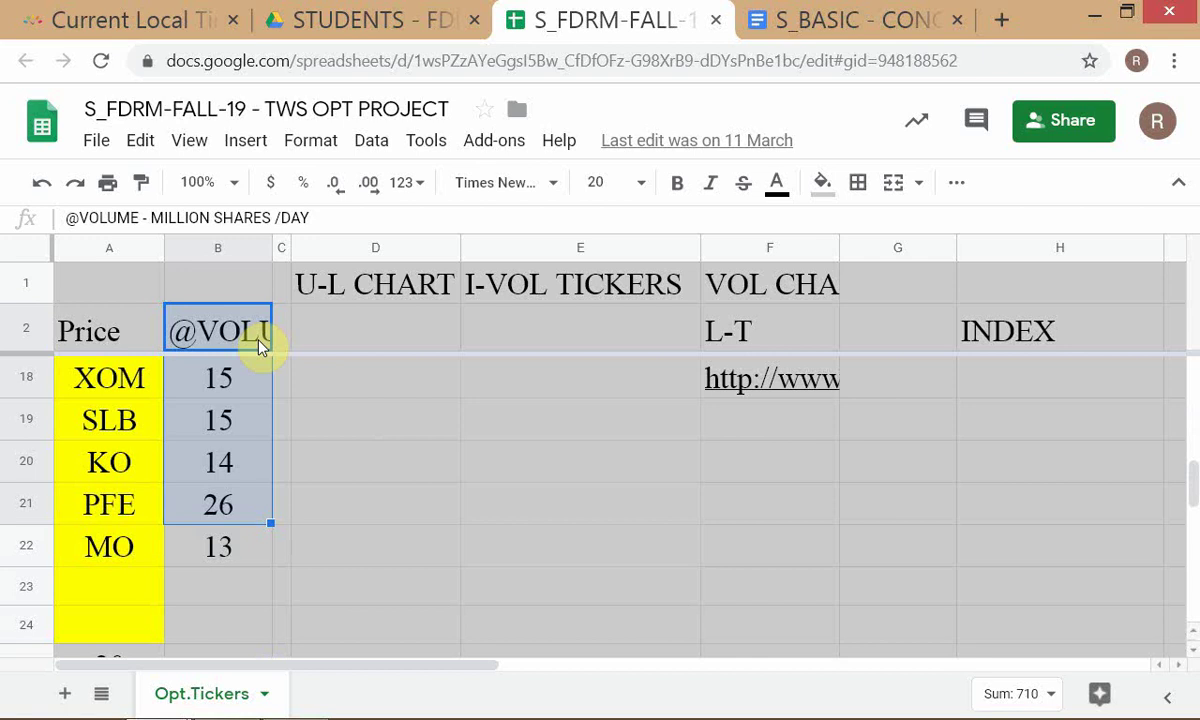
{"action": "key", "text": "shift+Down"}
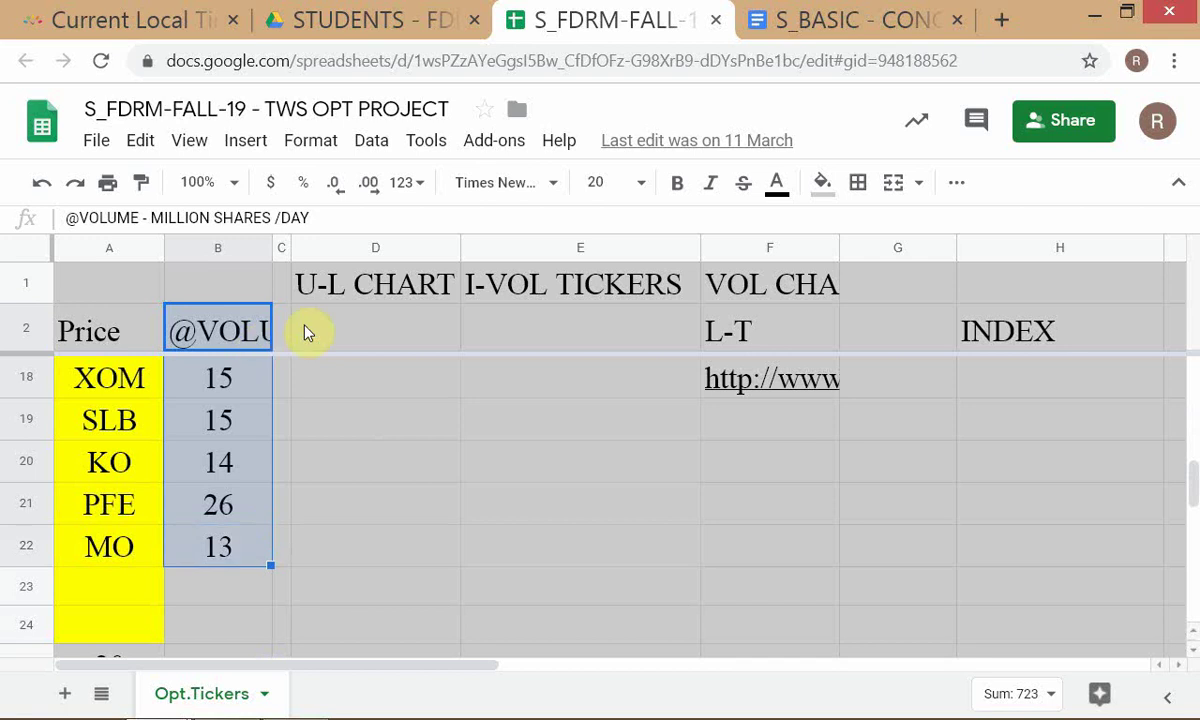
{"action": "left_click", "coordinate": [643, 192]}
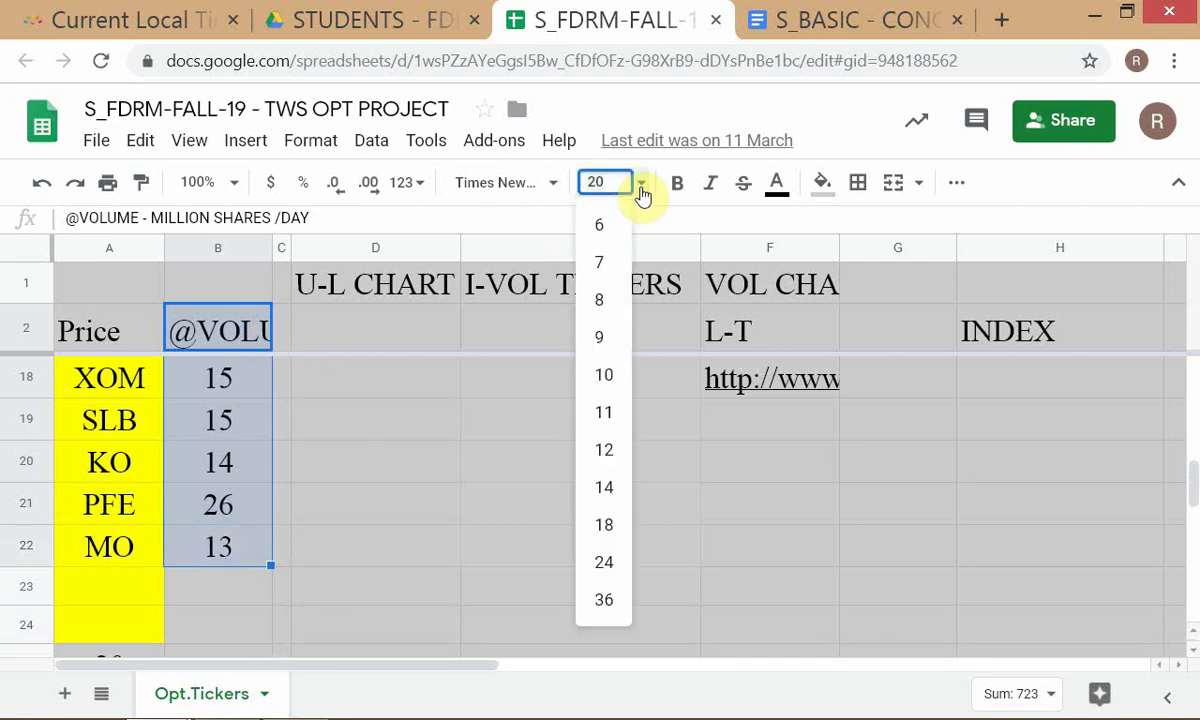
{"action": "type", "text": "8"}
{"action": "key", "text": "Return"}
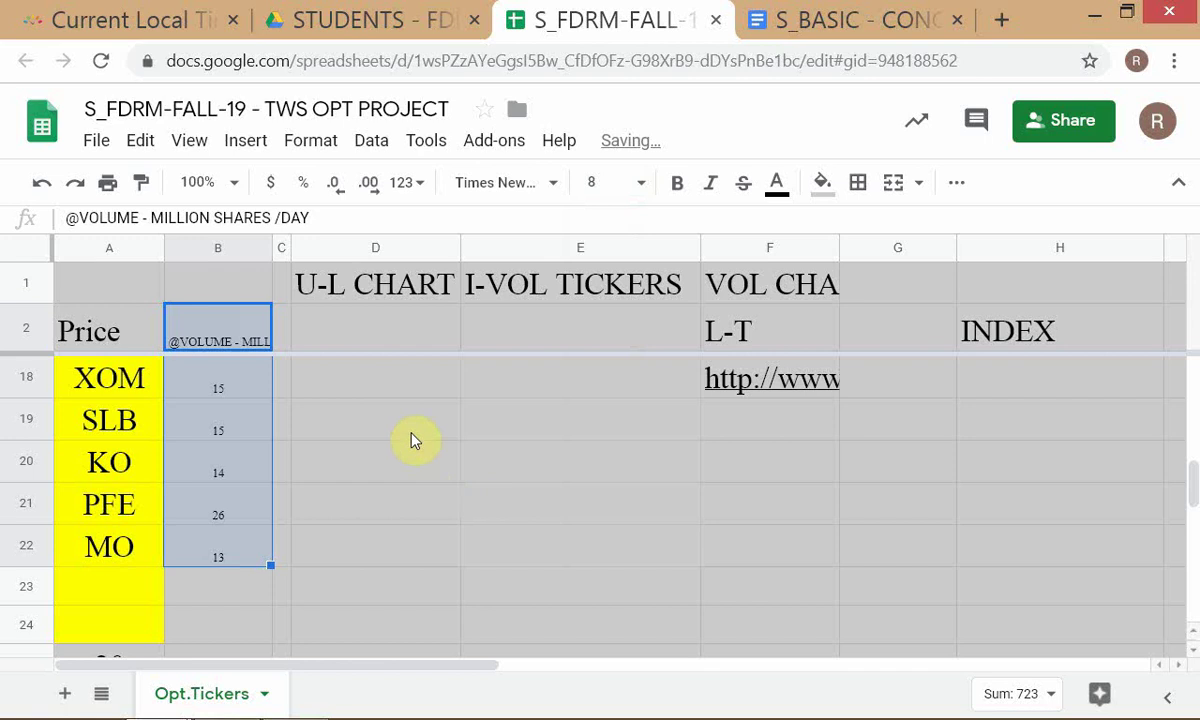
Step: Narrow column B to fit the small volume figures and deselect the range
{"action": "left_click_drag", "start_coordinate": [271, 247], "coordinate": [204, 243]}
{"action": "scroll", "coordinate": [115, 566], "scroll_direction": "up", "scroll_amount": 3}
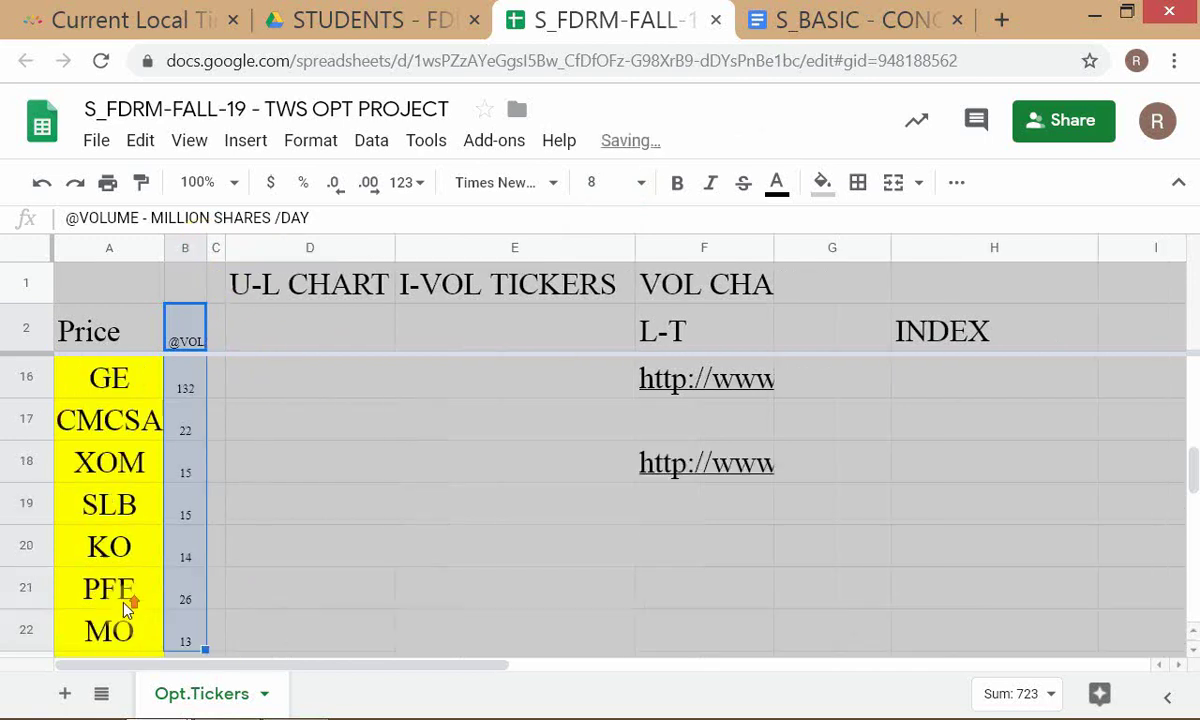
{"action": "scroll", "coordinate": [125, 610], "scroll_direction": "up", "scroll_amount": 5}
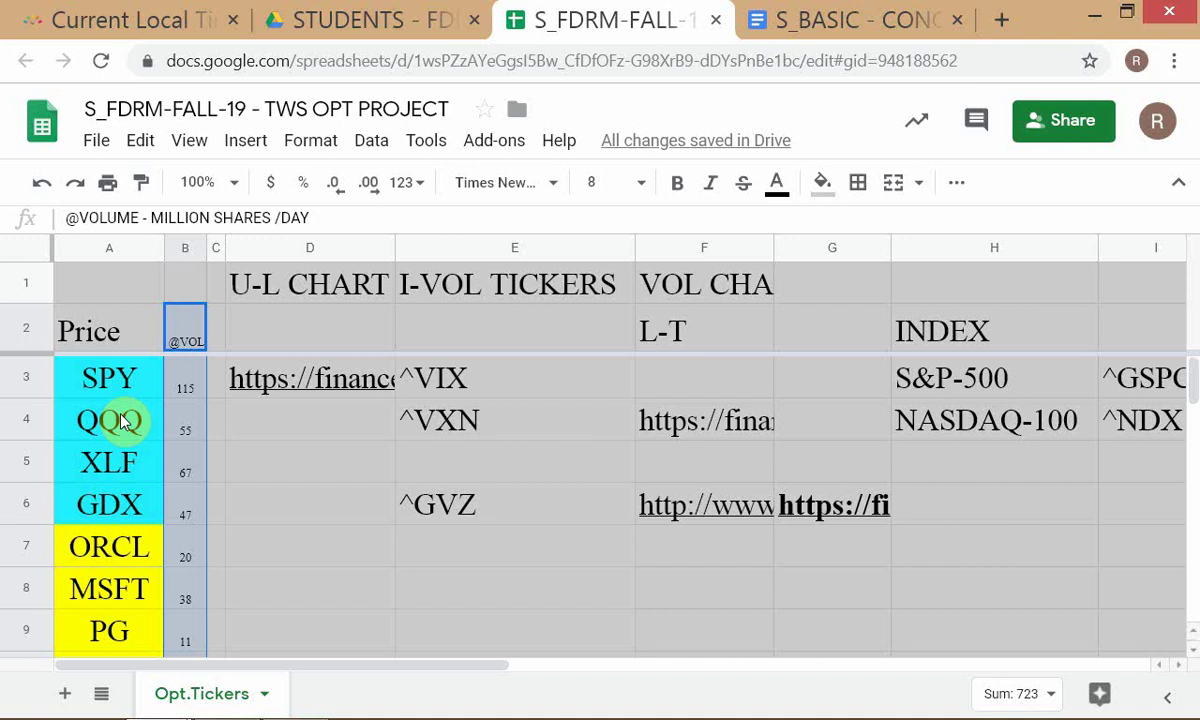
{"action": "left_click", "coordinate": [266, 479]}
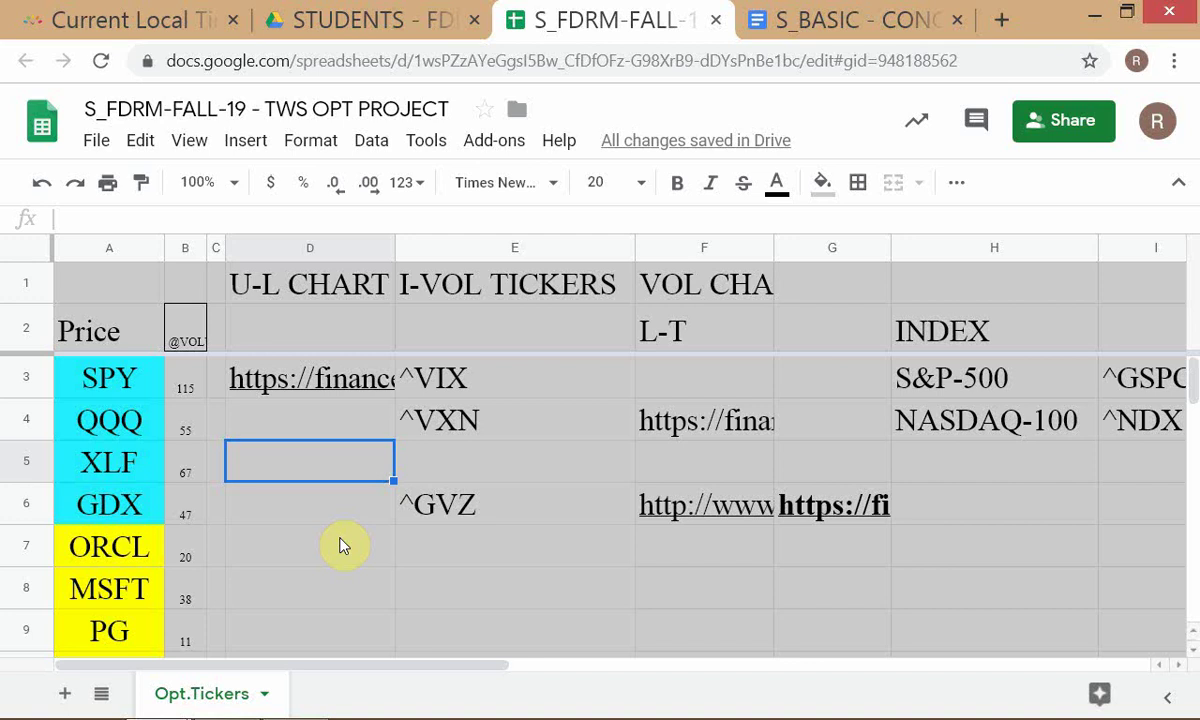
Step: Switch to the other browser window and bring up the S_FDRM-FALL-19 - SESSION OUTLINE document
{"action": "left_click", "coordinate": [815, 22]}
{"action": "key", "text": "alt+Tab"}
{"action": "key", "text": "alt+Tab"}
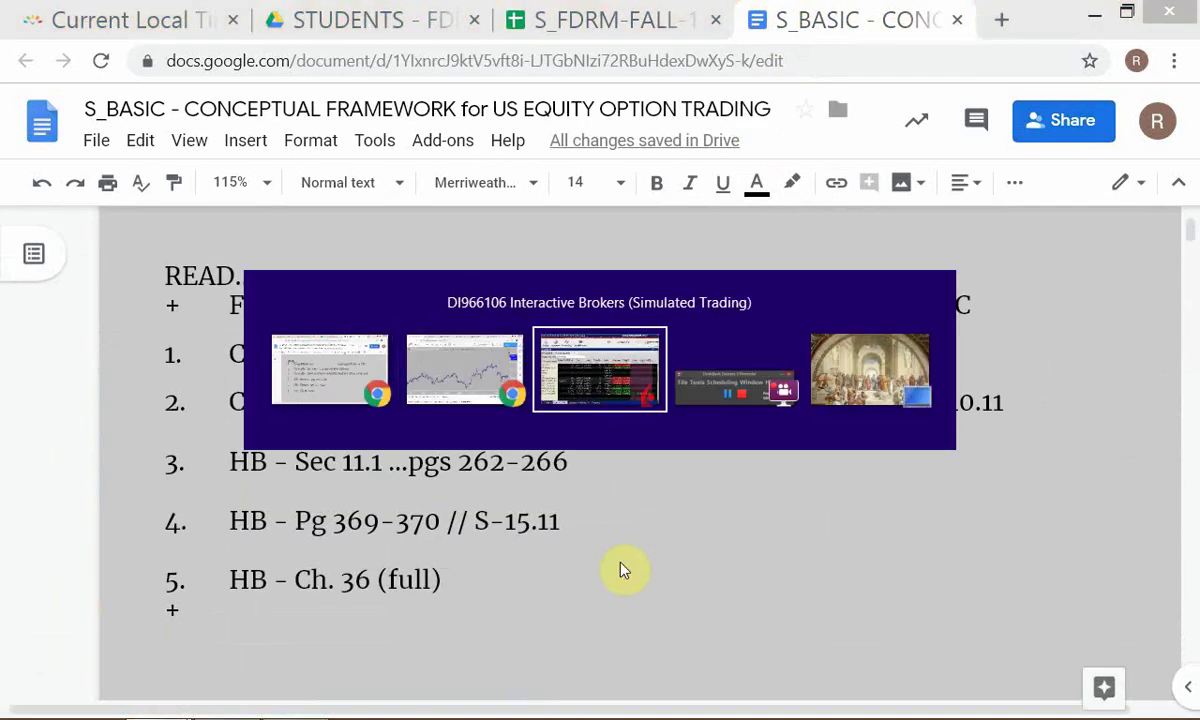
{"action": "key", "text": "alt+Tab"}
{"action": "key", "text": "alt+Tab"}
{"action": "left_click", "coordinate": [860, 22]}
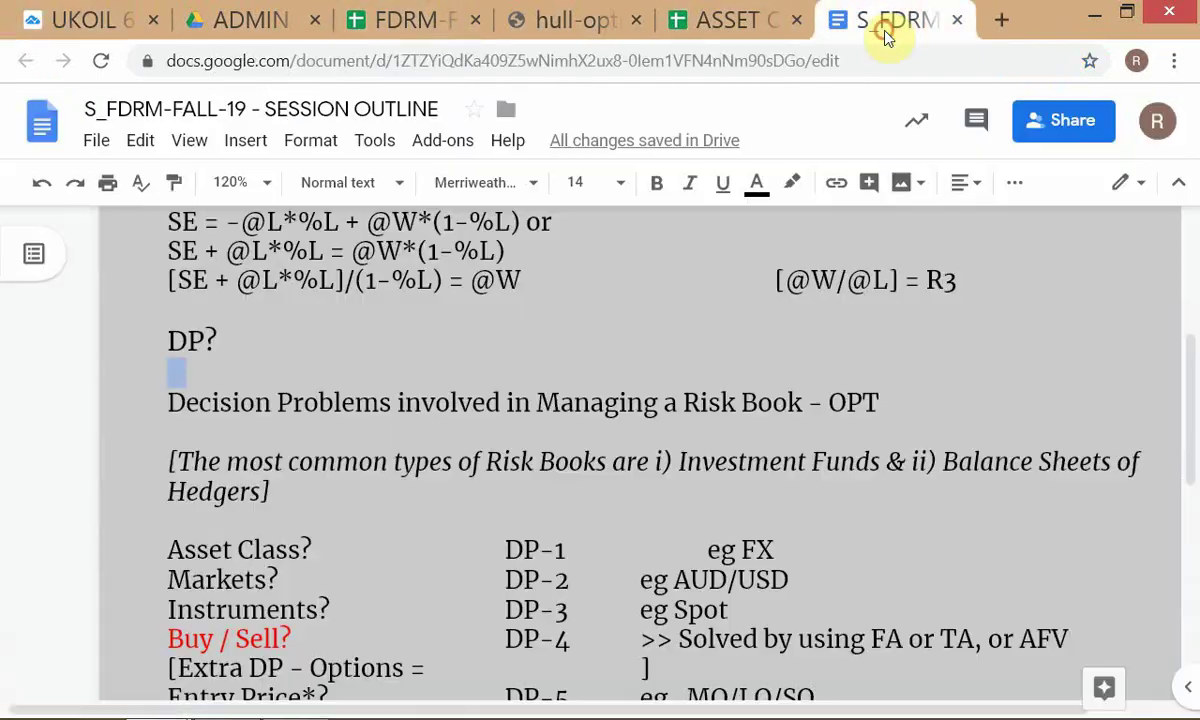
Step: Cut the decision-problems block from "DP?" through the "INI PYR-1" line and remove a leftover blank line above "**16/9-"
{"action": "scroll", "coordinate": [437, 552], "scroll_direction": "down", "scroll_amount": 4}
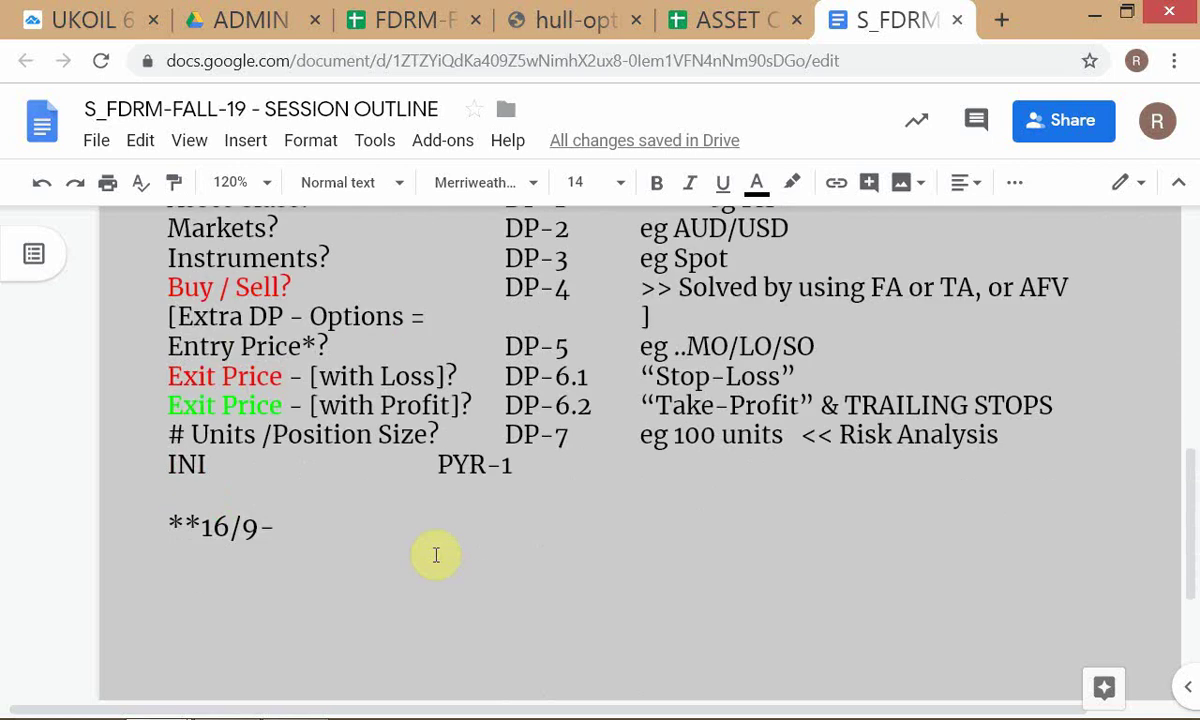
{"action": "scroll", "coordinate": [378, 555], "scroll_direction": "up", "scroll_amount": 3}
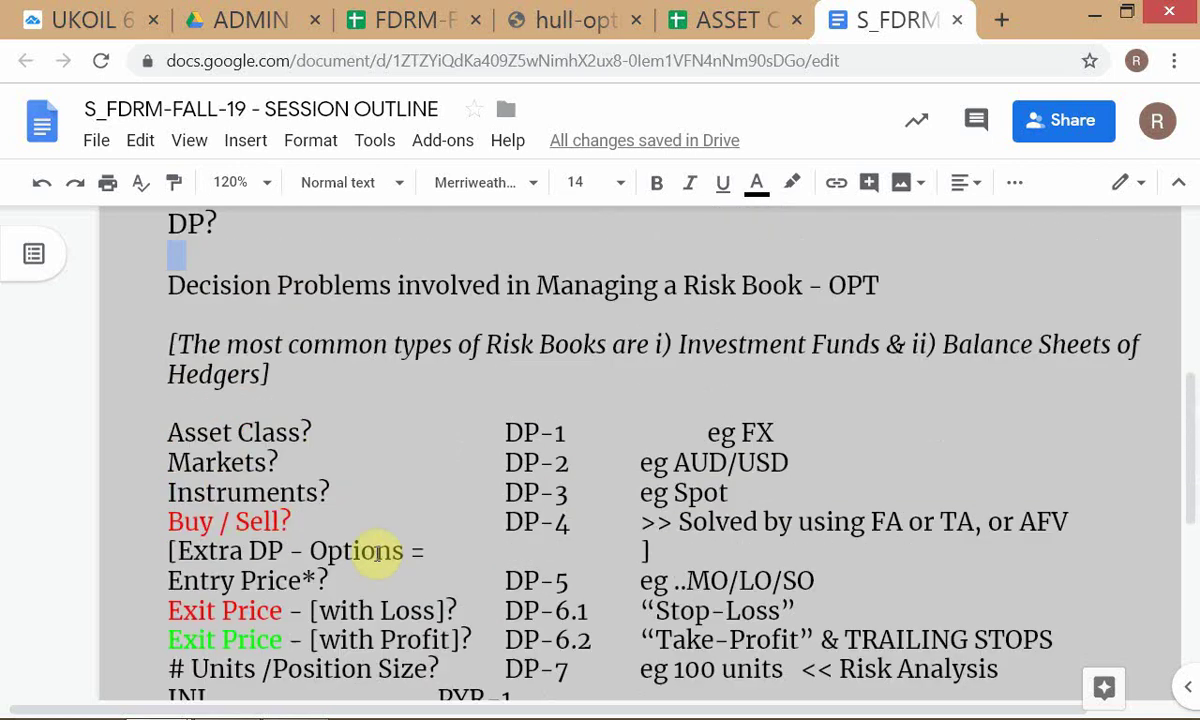
{"action": "scroll", "coordinate": [383, 555], "scroll_direction": "down", "scroll_amount": 3}
{"action": "scroll", "coordinate": [378, 555], "scroll_direction": "up", "scroll_amount": 4}
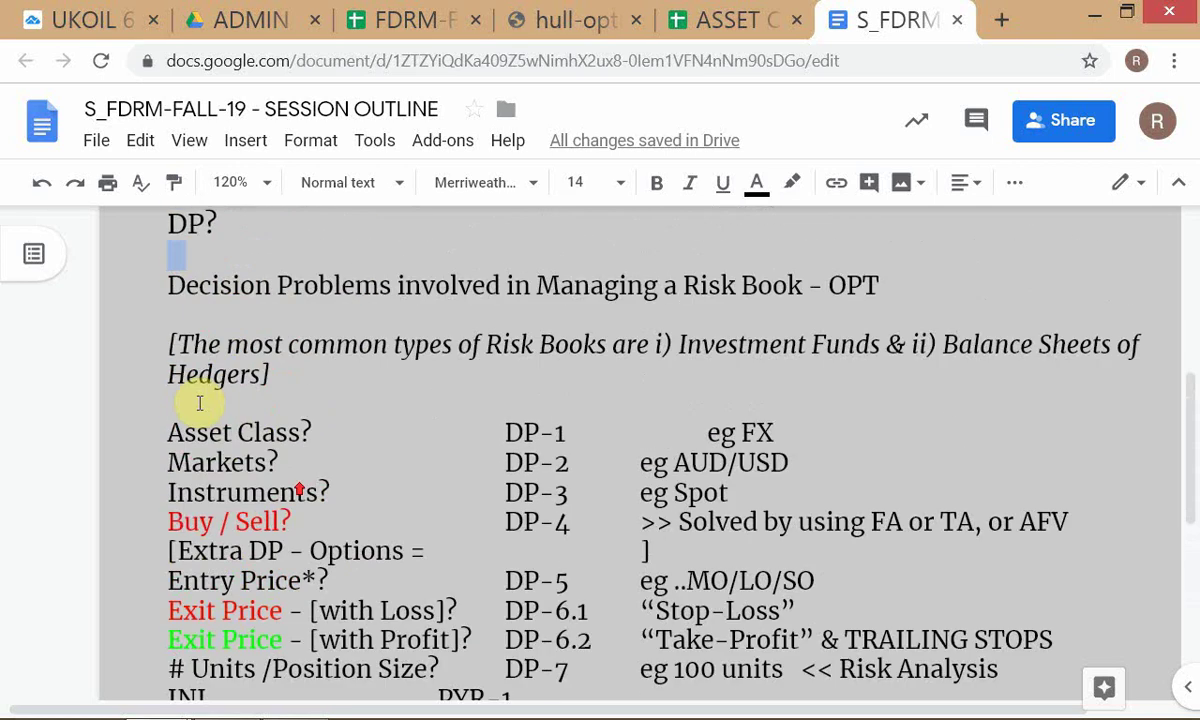
{"action": "left_click", "coordinate": [155, 343]}
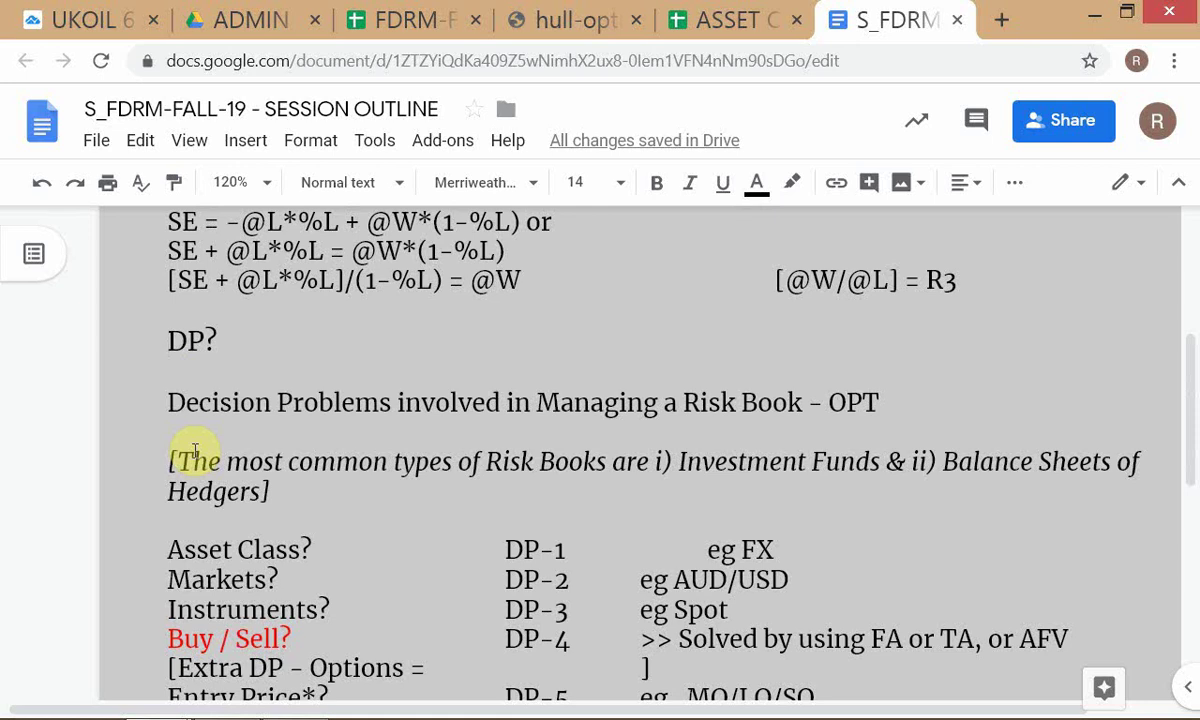
{"action": "key", "text": "shift+Down"}
{"action": "key", "text": "shift+Down"}
{"action": "key", "text": "shift+Down"}
{"action": "key", "text": "shift+Down"}
{"action": "key", "text": "shift+Down"}
{"action": "key", "text": "shift+Down"}
{"action": "key", "text": "shift+Down"}
{"action": "key", "text": "shift+Down"}
{"action": "key", "text": "shift+Down"}
{"action": "key", "text": "shift+Down"}
{"action": "key", "text": "shift+Down"}
{"action": "key", "text": "shift+Down"}
{"action": "key", "text": "shift+Down"}
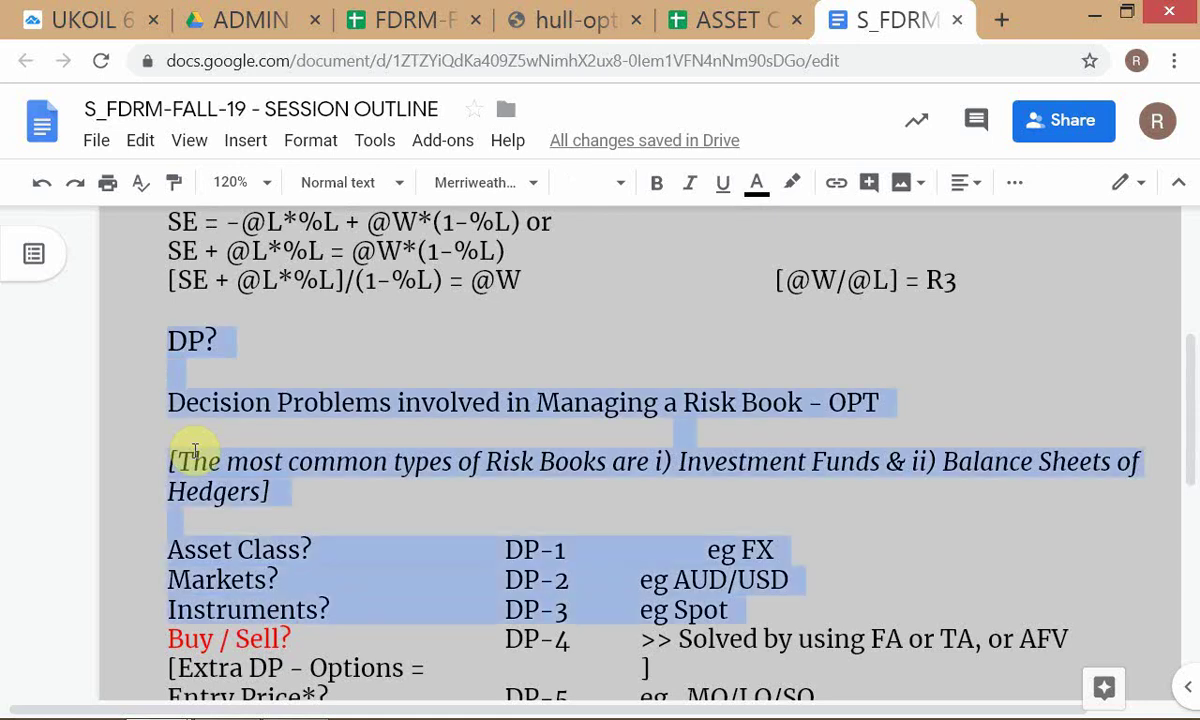
{"action": "key", "text": "shift+Down"}
{"action": "key", "text": "shift+Down"}
{"action": "key", "text": "shift+Down"}
{"action": "key", "text": "shift+Down"}
{"action": "key", "text": "shift+Down"}
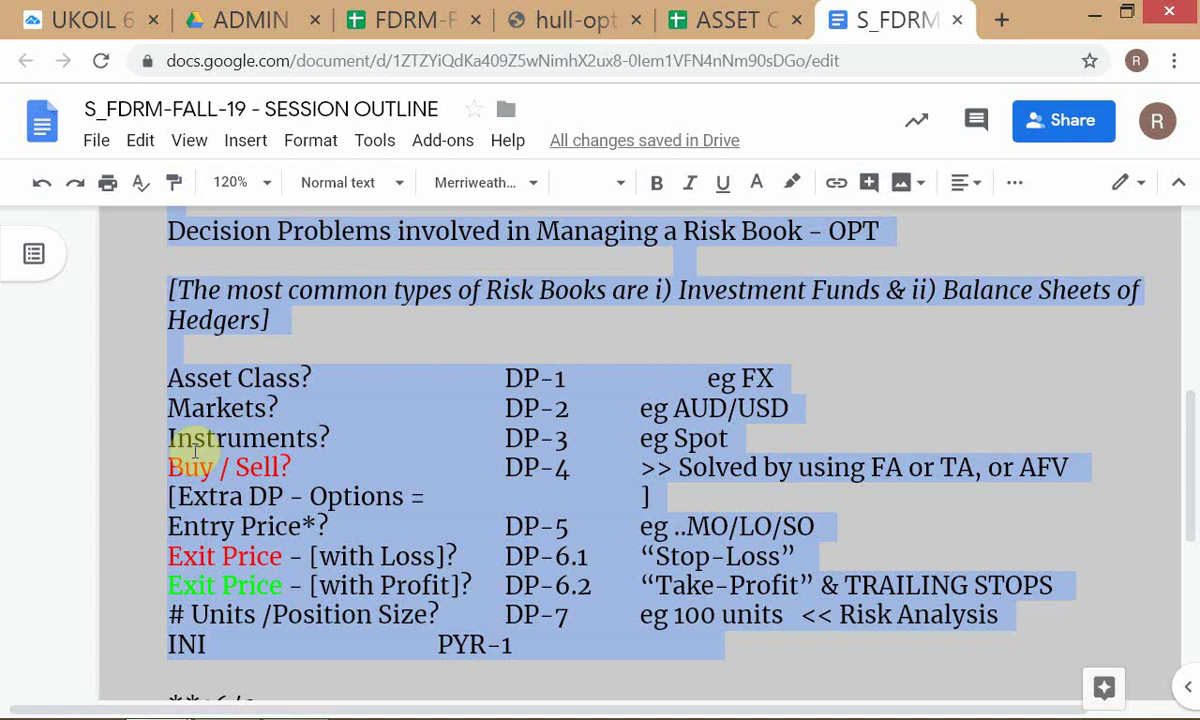
{"action": "key", "text": "ctrl+x"}
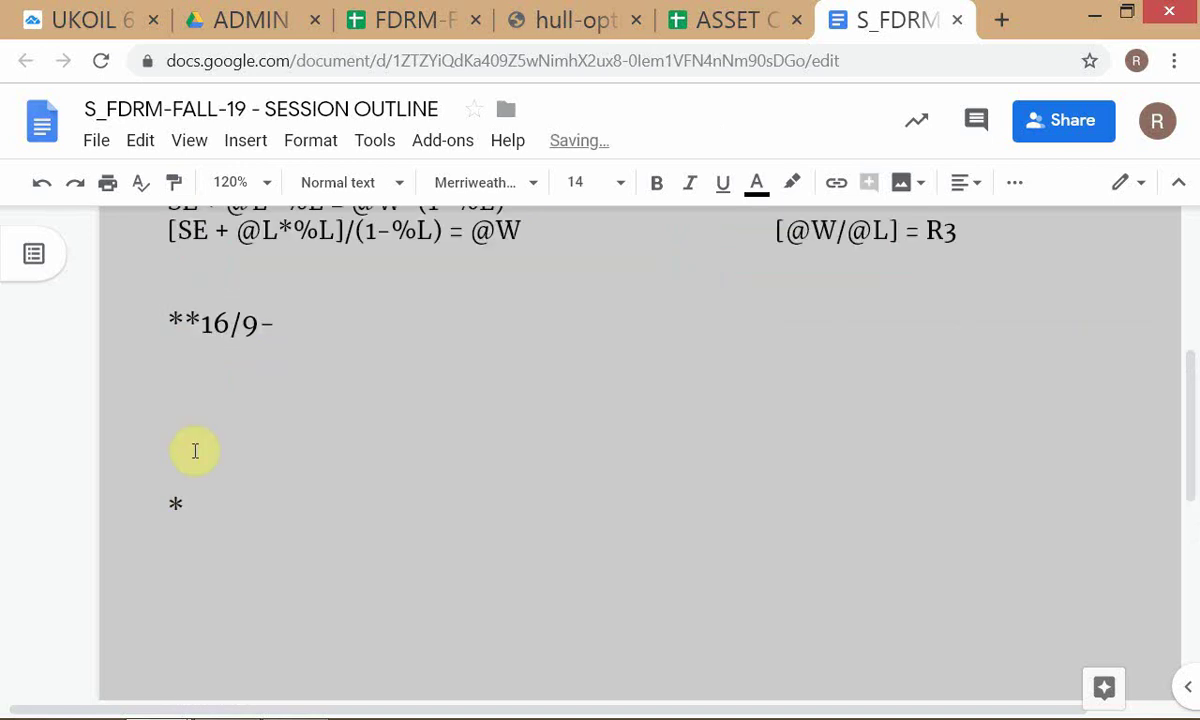
{"action": "key", "text": "BackSpace"}
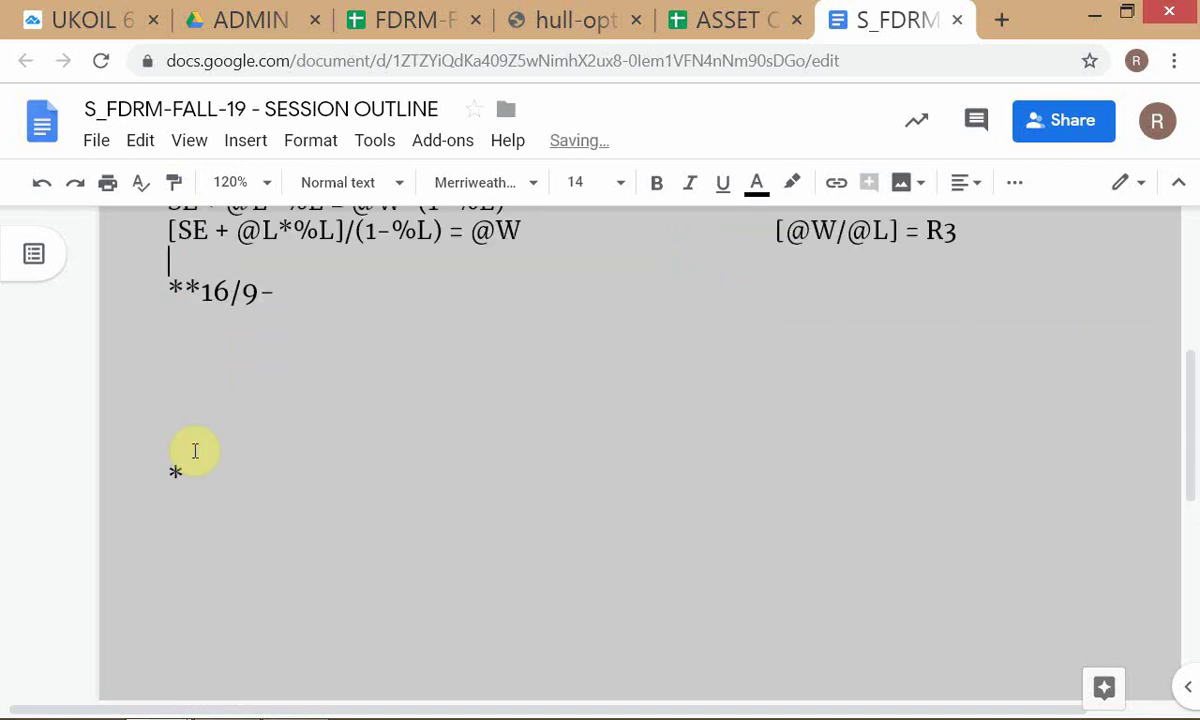
Step: Paste the cut decision-problems block directly below the "**16/9-" line
{"action": "key", "text": "Down"}
{"action": "key", "text": "Down"}
{"action": "key", "text": "ctrl+v"}
Step: Insert several blank lines between "**16/9-" and "DP?" to make room for session notes
{"action": "key", "text": "Up"}
{"action": "key", "text": "Up"}
{"action": "key", "text": "Up"}
{"action": "key", "text": "Up"}
{"action": "key", "text": "Up"}
{"action": "key", "text": "Up"}
{"action": "key", "text": "Up"}
{"action": "key", "text": "Up"}
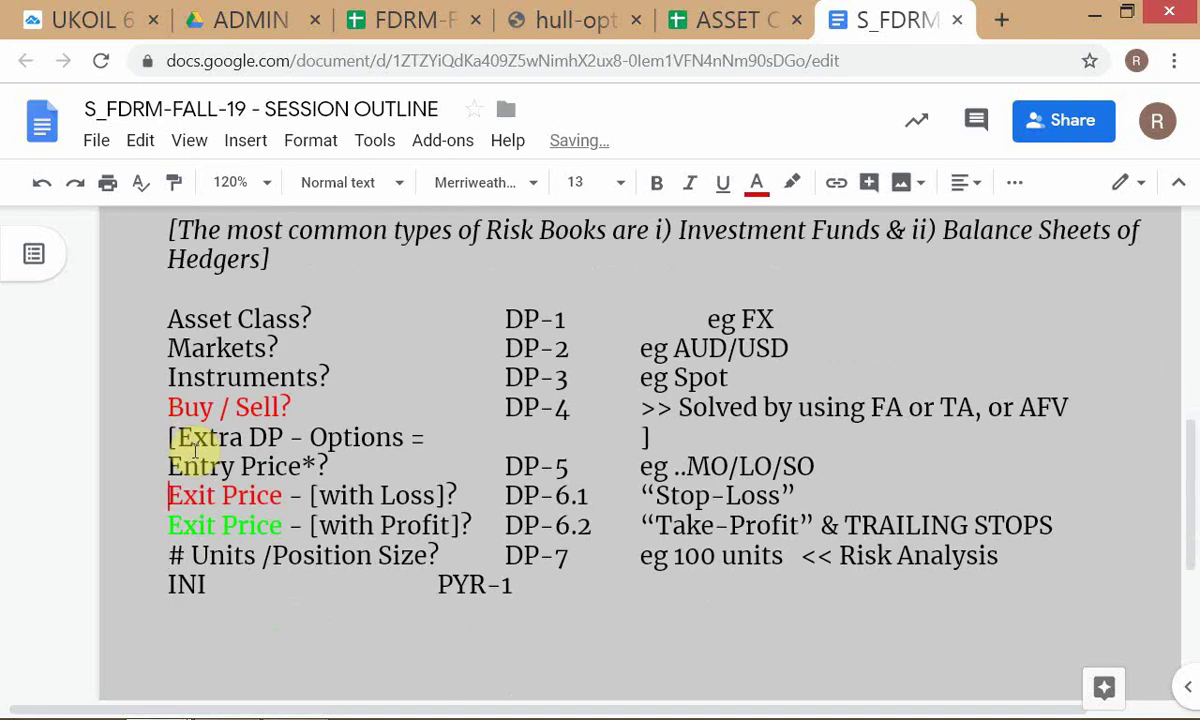
{"action": "key", "text": "Up"}
{"action": "key", "text": "Up"}
{"action": "key", "text": "Up"}
{"action": "key", "text": "Up"}
{"action": "key", "text": "Up"}
{"action": "key", "text": "Up"}
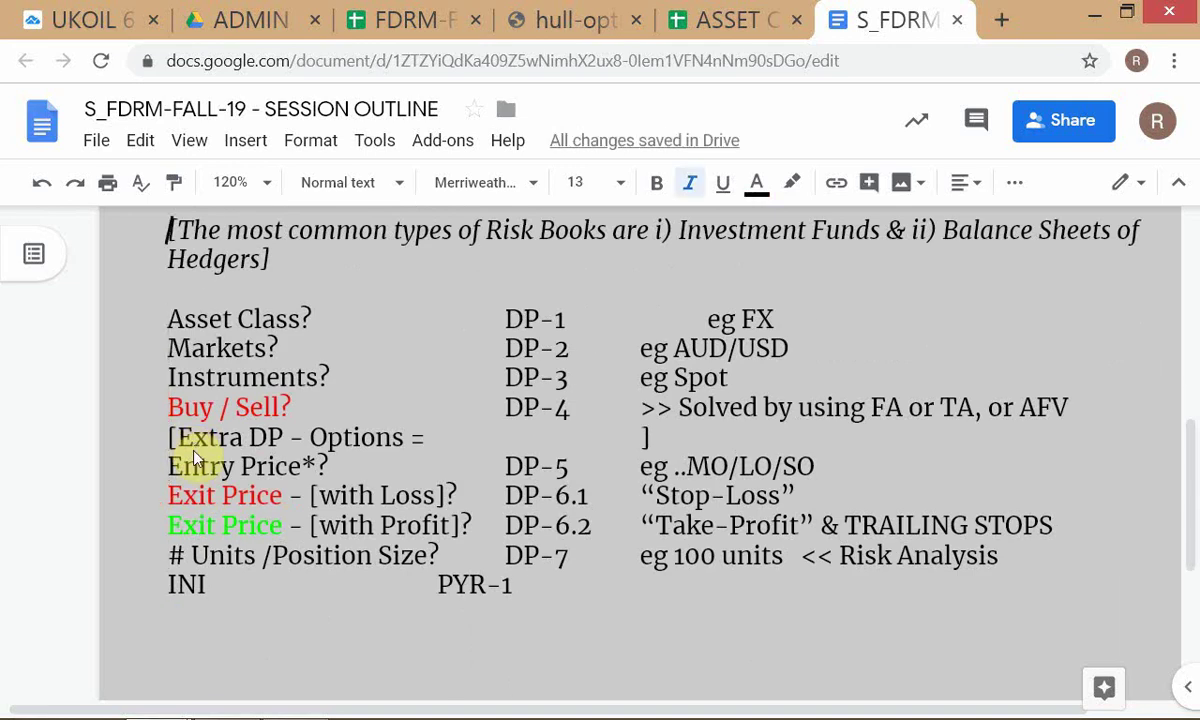
{"action": "key", "text": "Up"}
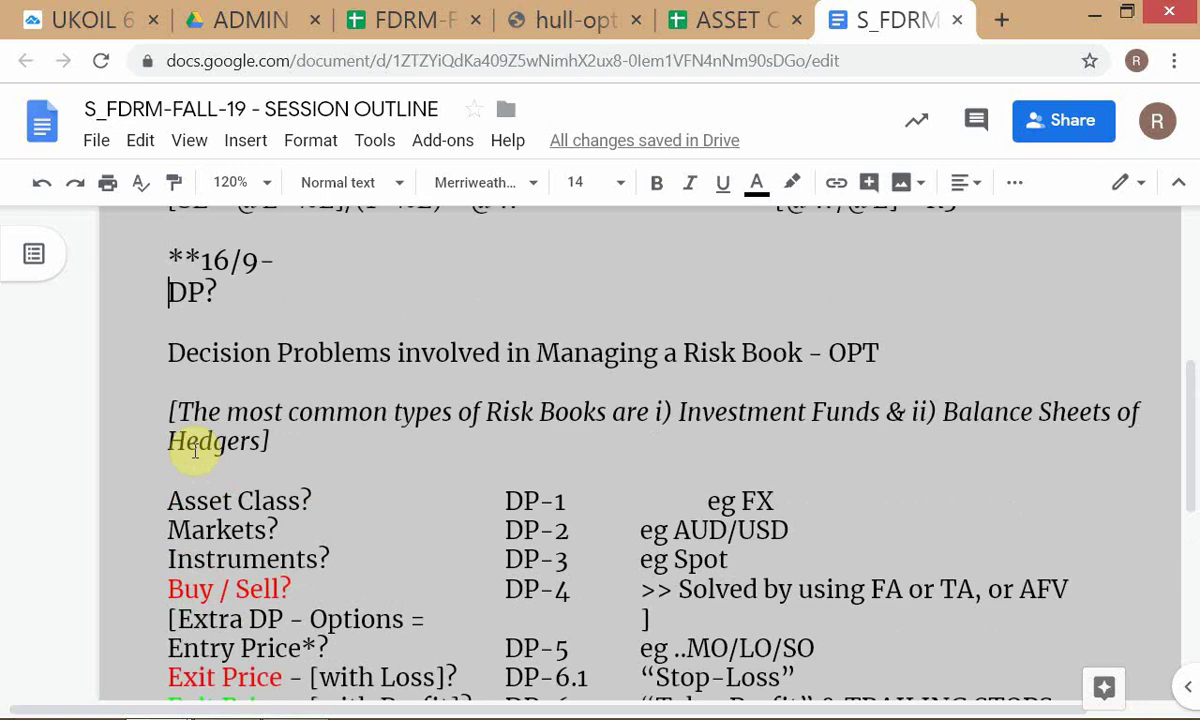
{"action": "key", "text": "Return"}
{"action": "key", "text": "Return"}
{"action": "key", "text": "Return"}
{"action": "key", "text": "Return"}
{"action": "key", "text": "Return"}
{"action": "key", "text": "Return"}
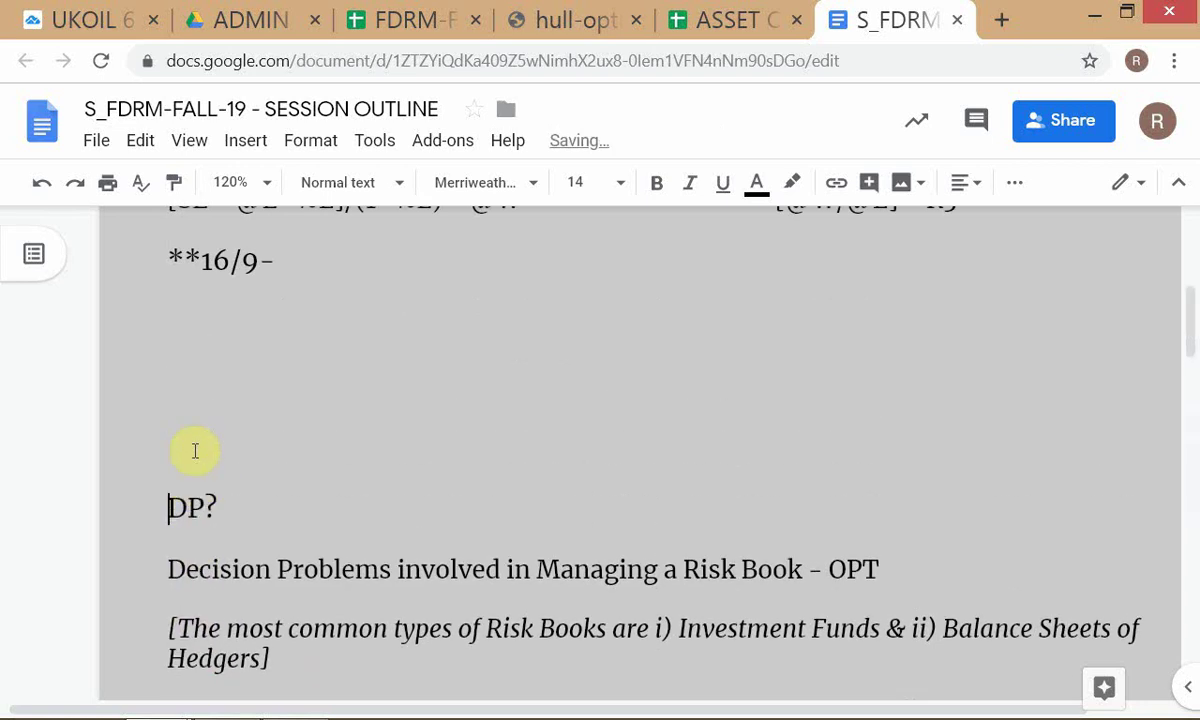
Step: Start a note reading "ETF - OBJECTIVE" on the line directly below "**16/9-"
{"action": "key", "text": "Up"}
{"action": "key", "text": "Up"}
{"action": "key", "text": "Up"}
{"action": "key", "text": "Up"}
{"action": "key", "text": "Up"}
{"action": "key", "text": "Up"}
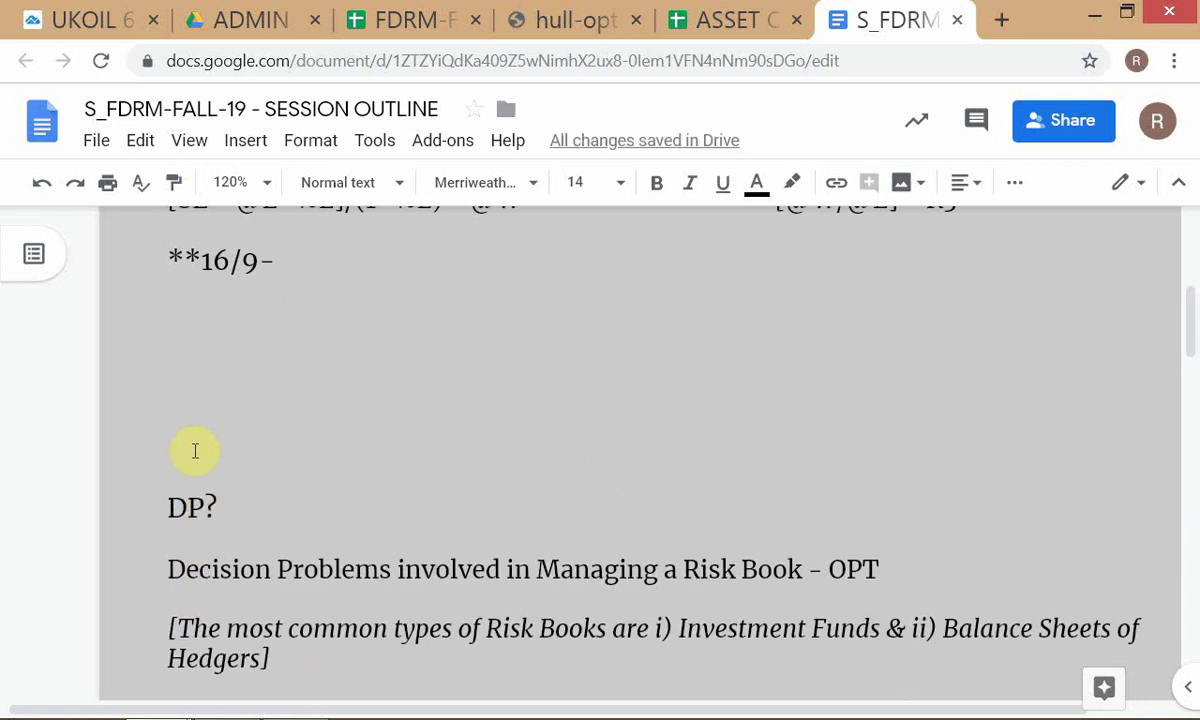
{"action": "type", "text": "ETF -"}
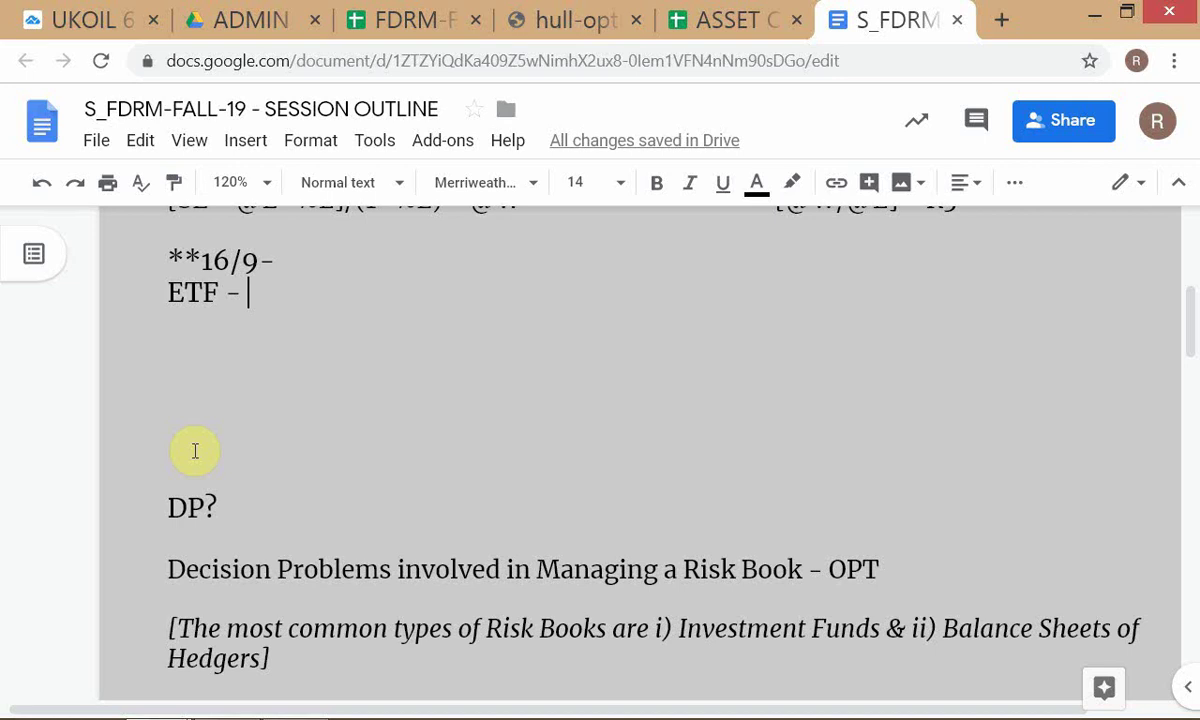
{"action": "type", "text": "OBJECTIVE"}
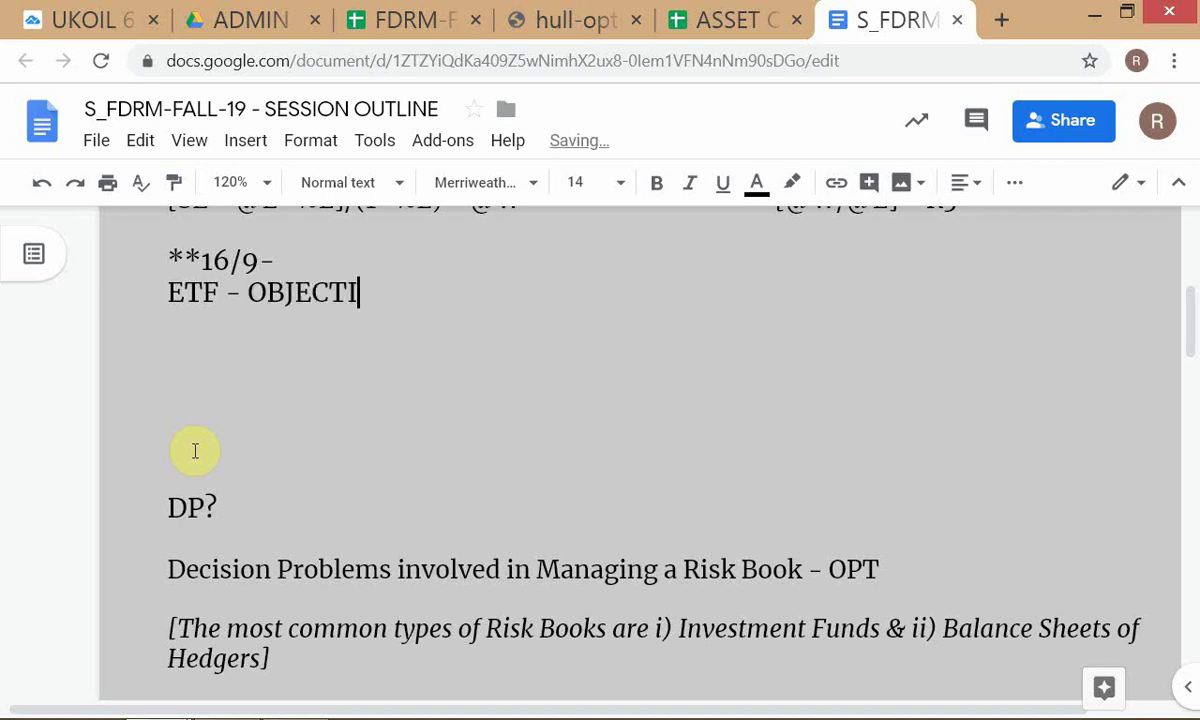
Step: Extend the ETF note after "OBJECTIVE" with "RULES FOR SELECTING STOCKS WITHIN FUND"
{"action": "key", "text": "Left"}
{"action": "key", "text": "Left"}
{"action": "key", "text": "Left"}
{"action": "key", "text": "Left"}
{"action": "key", "text": "Left"}
{"action": "key", "text": "Left"}
{"action": "key", "text": "Left"}
{"action": "key", "text": "Left"}
{"action": "key", "text": "Left"}
{"action": "key", "text": "Left"}
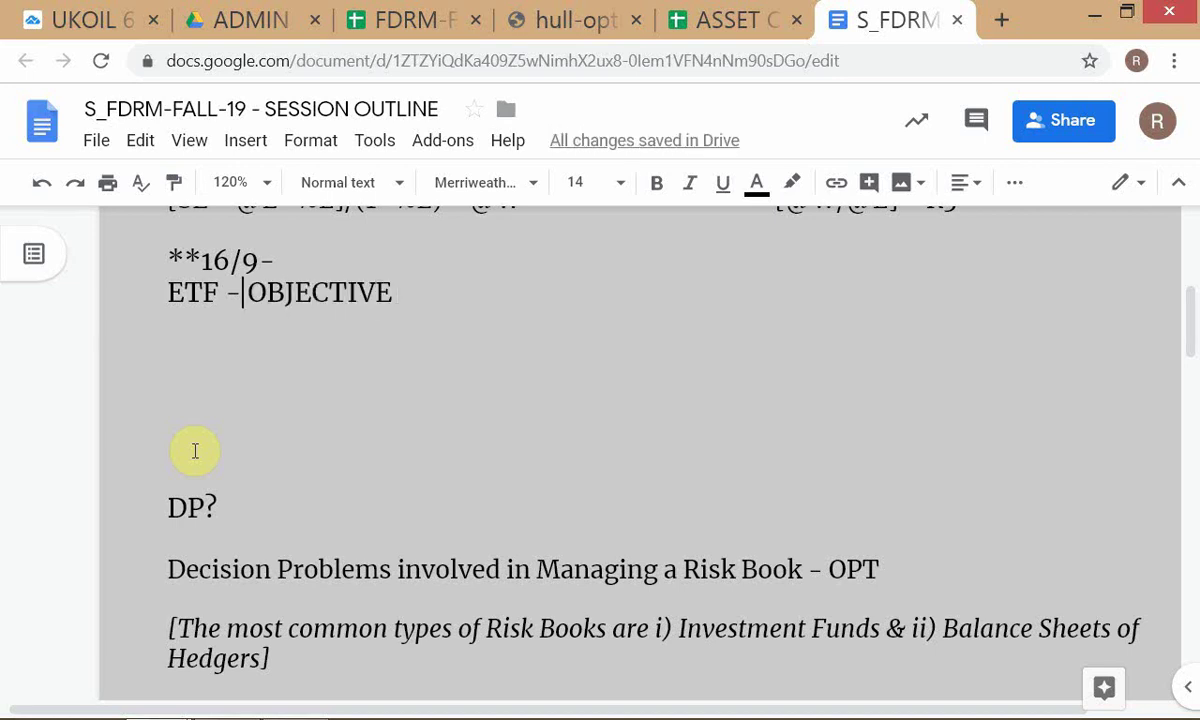
{"action": "key", "text": "Right"}
{"action": "key", "text": "Right"}
{"action": "key", "text": "Right"}
{"action": "key", "text": "Right"}
{"action": "key", "text": "Right"}
{"action": "key", "text": "Right"}
{"action": "key", "text": "Right"}
{"action": "key", "text": "Right"}
{"action": "key", "text": "Right"}
{"action": "key", "text": "Right"}
{"action": "key", "text": "Right"}
{"action": "key", "text": "Left"}
{"action": "type", "text": "RULE"}
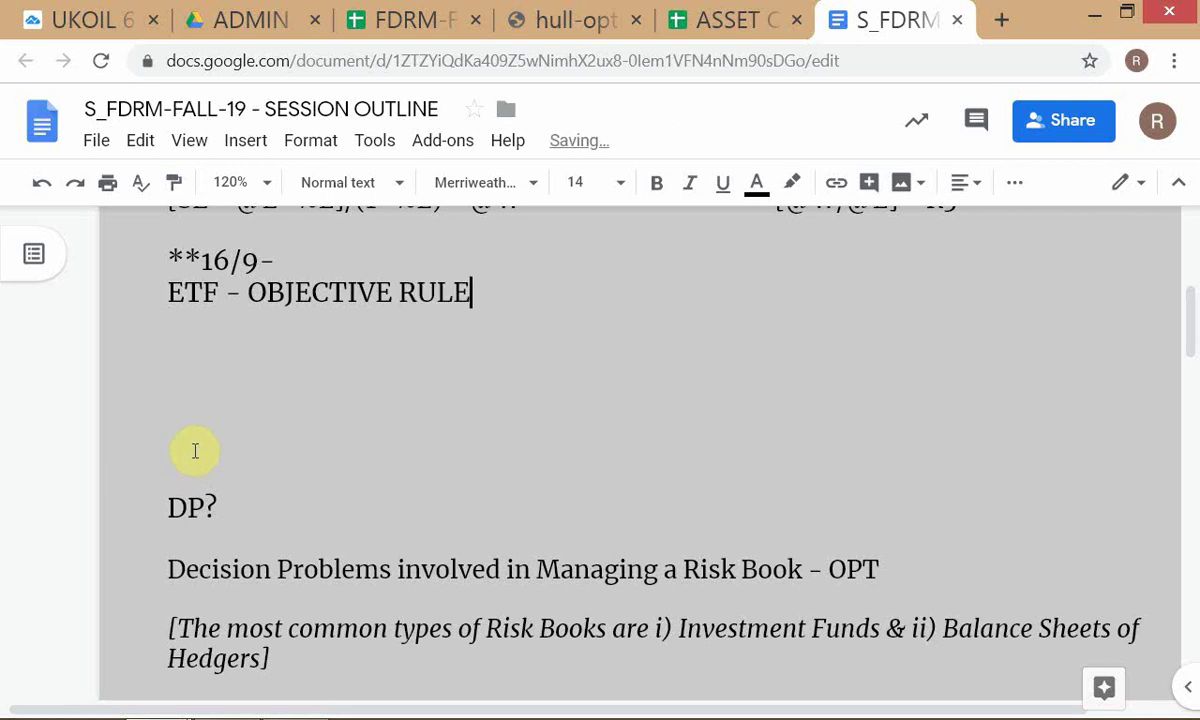
{"action": "type", "text": "S FOR SELE"}
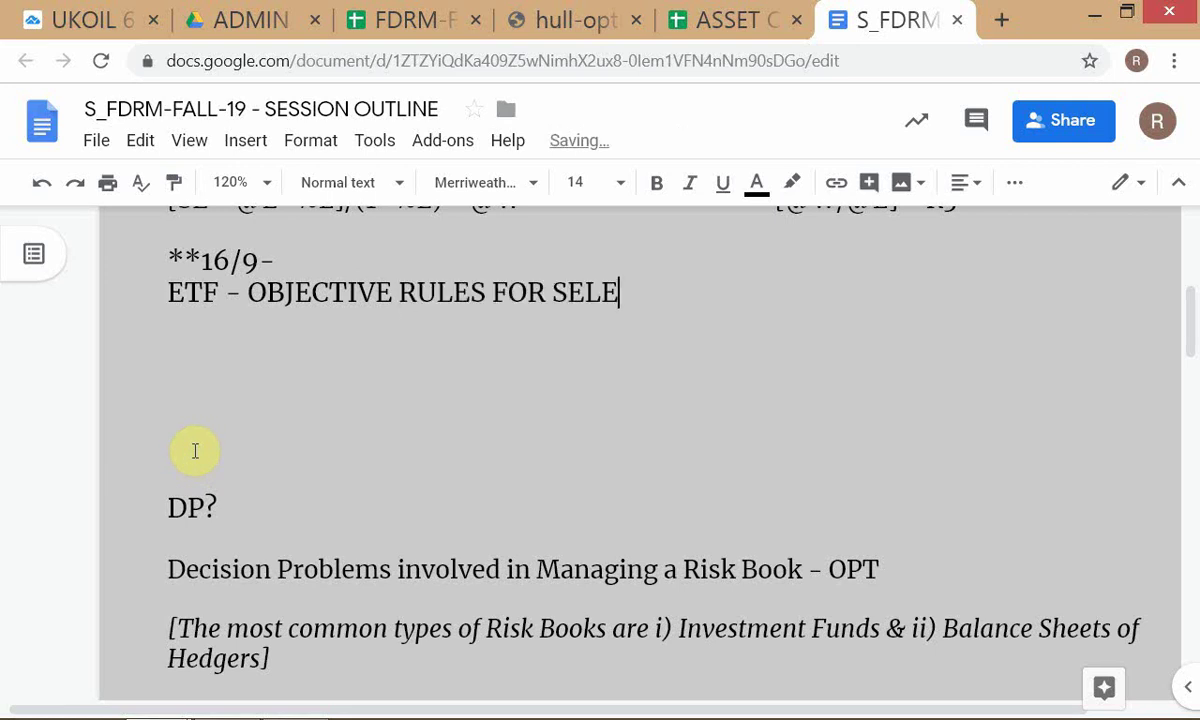
{"action": "type", "text": "CTING"}
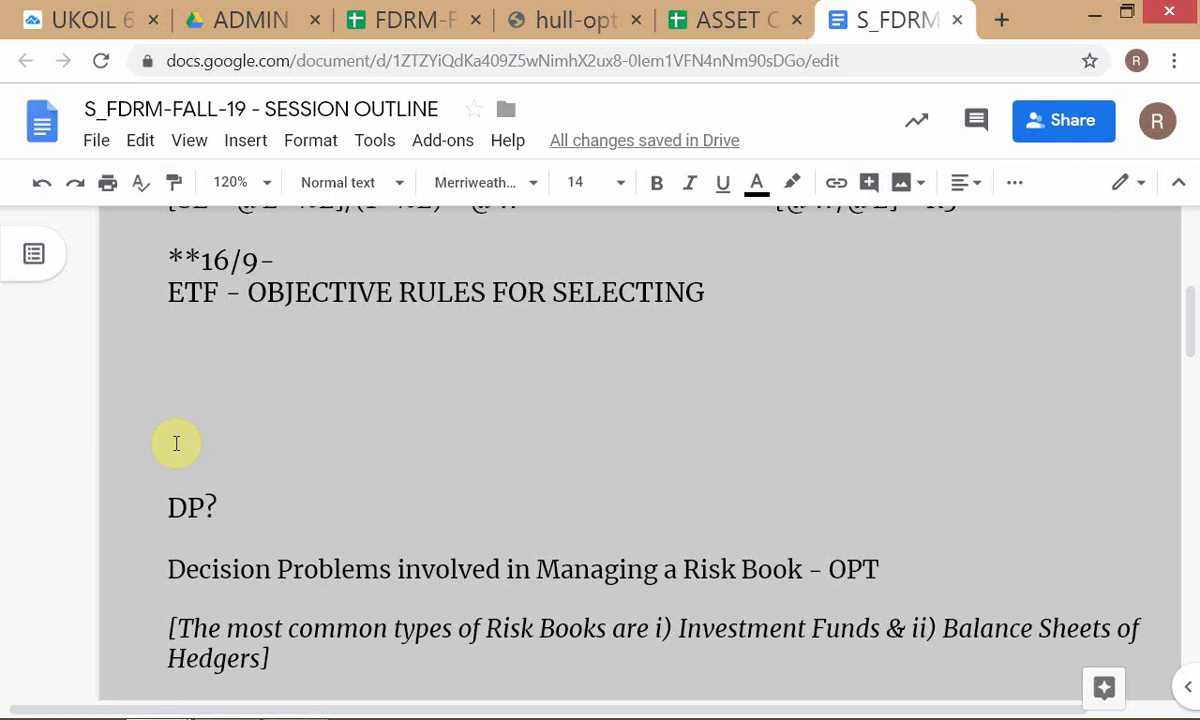
{"action": "type", "text": "ST"}
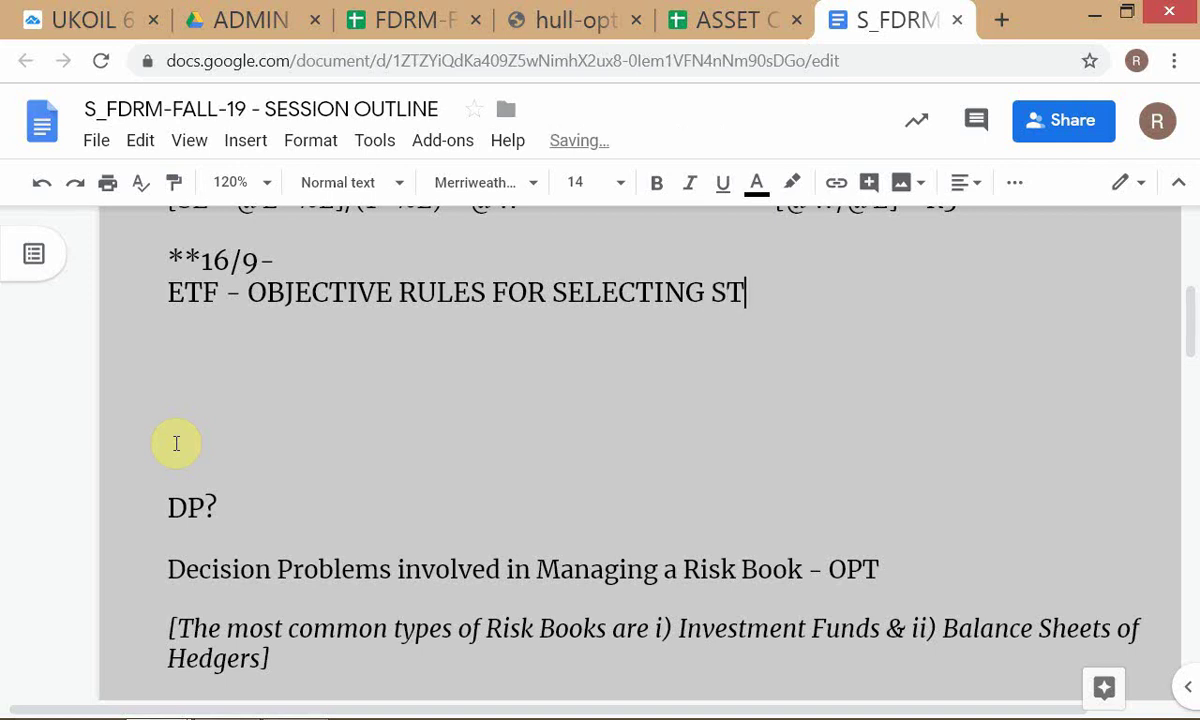
{"action": "type", "text": "OCKS WI"}
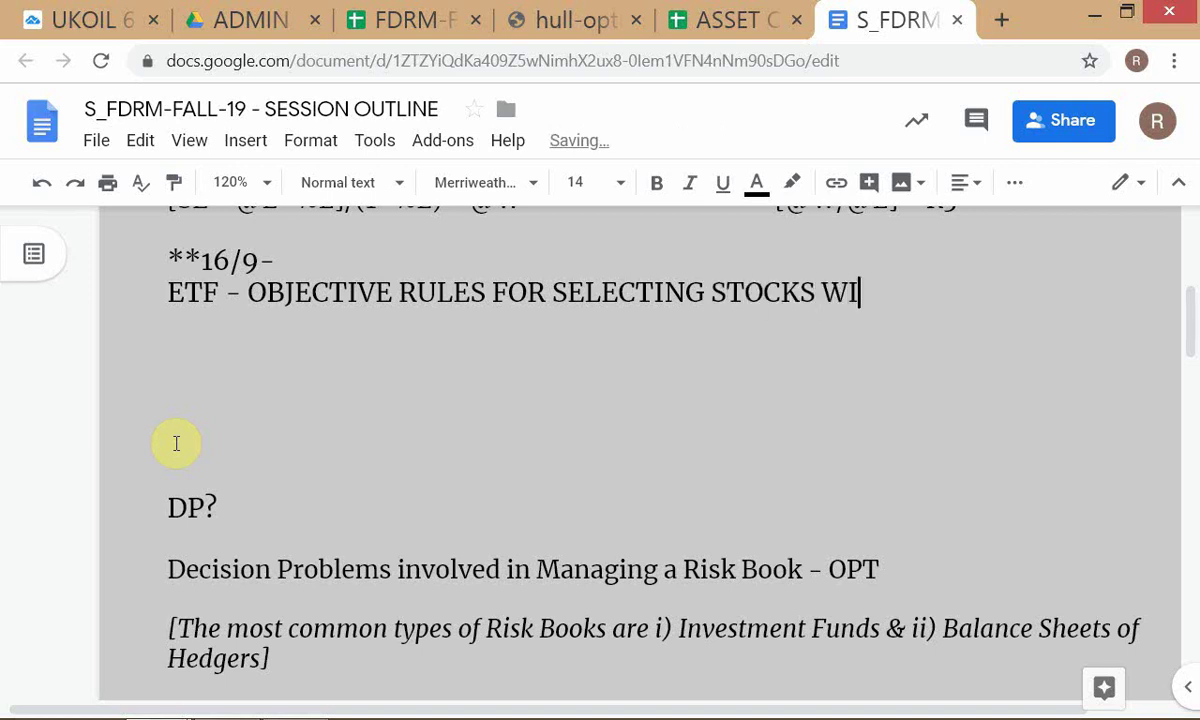
{"action": "type", "text": "THIN FUND"}
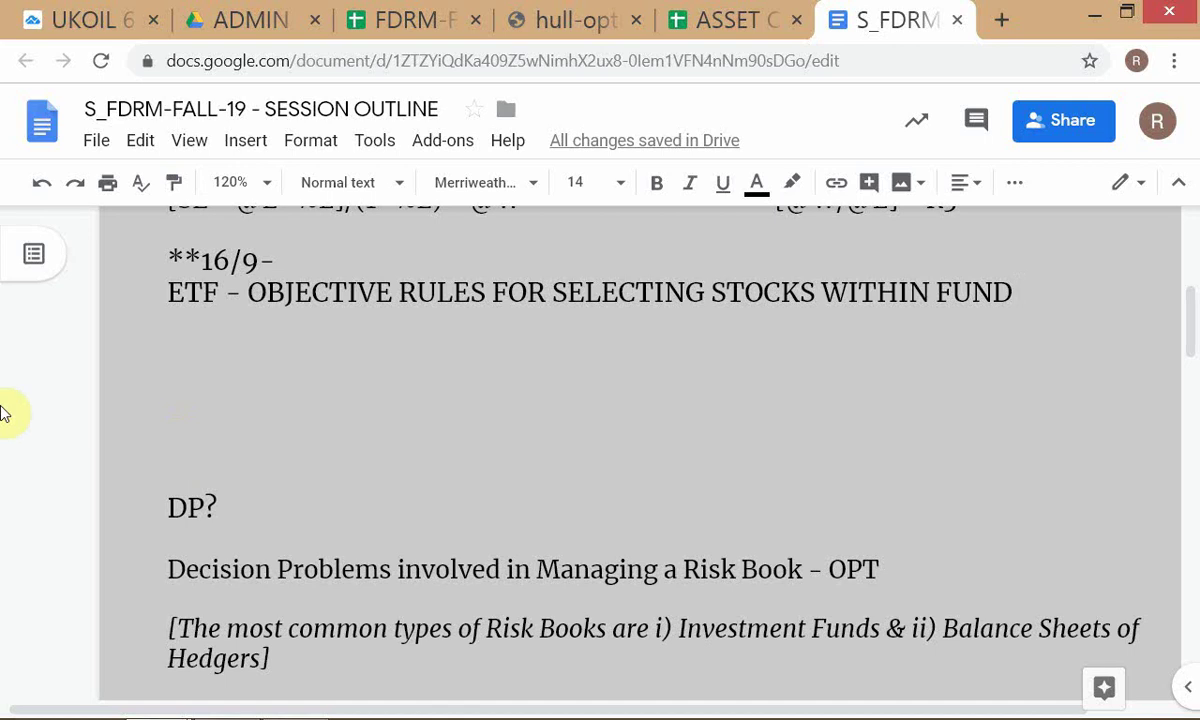
Step: Insert "BASKET OF STOCKS - " before "OBJECTIVE" in the ETF note
{"action": "left_click", "coordinate": [250, 293]}
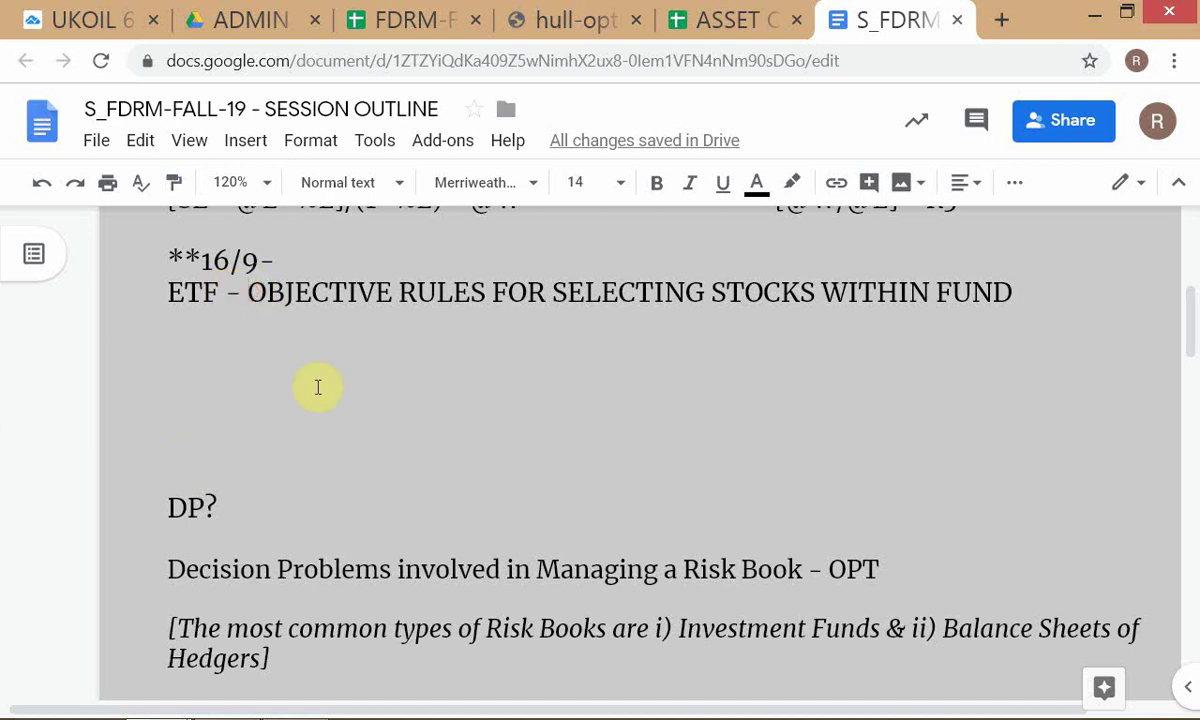
{"action": "type", "text": "BASKET "}
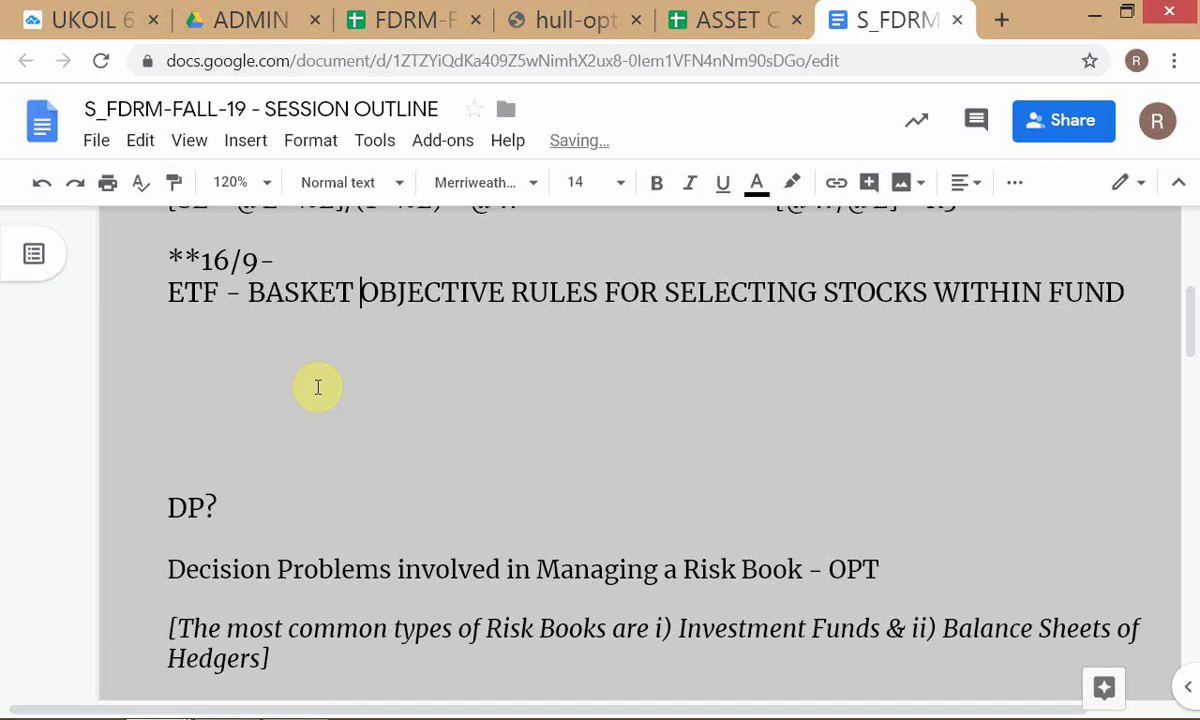
{"action": "type", "text": "OF SSTOCK"}
{"action": "type", "text": "S -"}
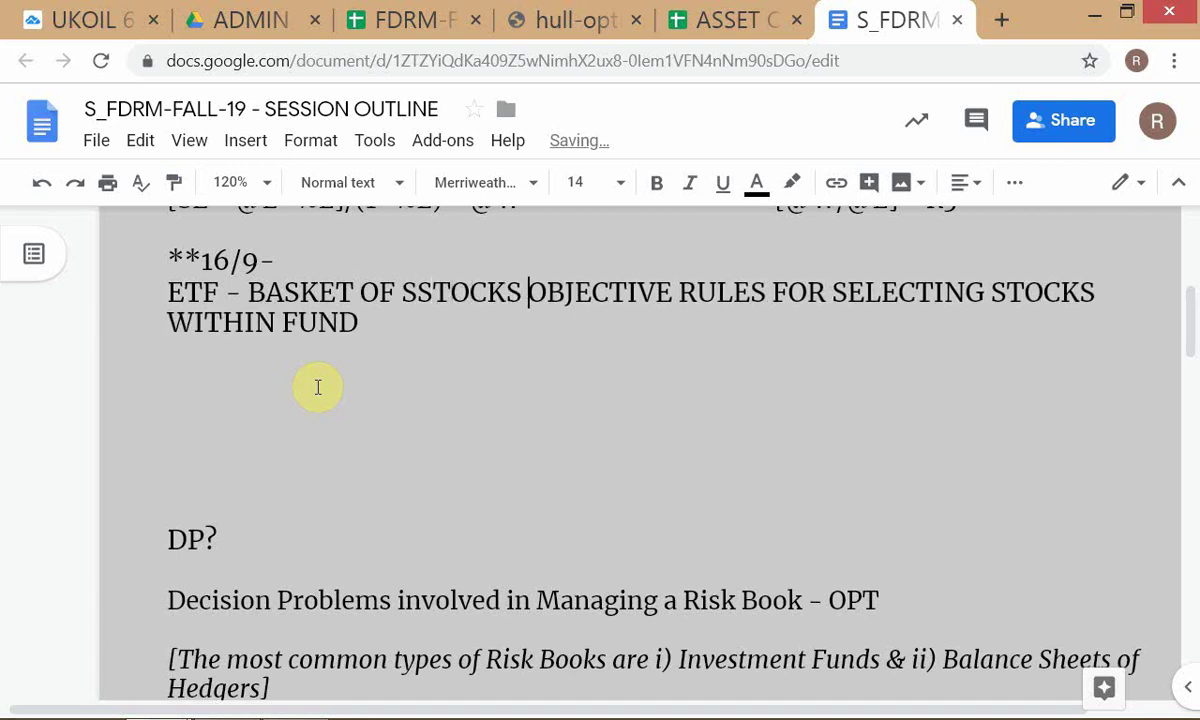
{"action": "key", "text": "Left"}
{"action": "key", "text": "Left"}
{"action": "key", "text": "Left"}
{"action": "key", "text": "Left"}
{"action": "key", "text": "Left"}
{"action": "key", "text": "Left"}
{"action": "key", "text": "Left"}
{"action": "key", "text": "Left"}
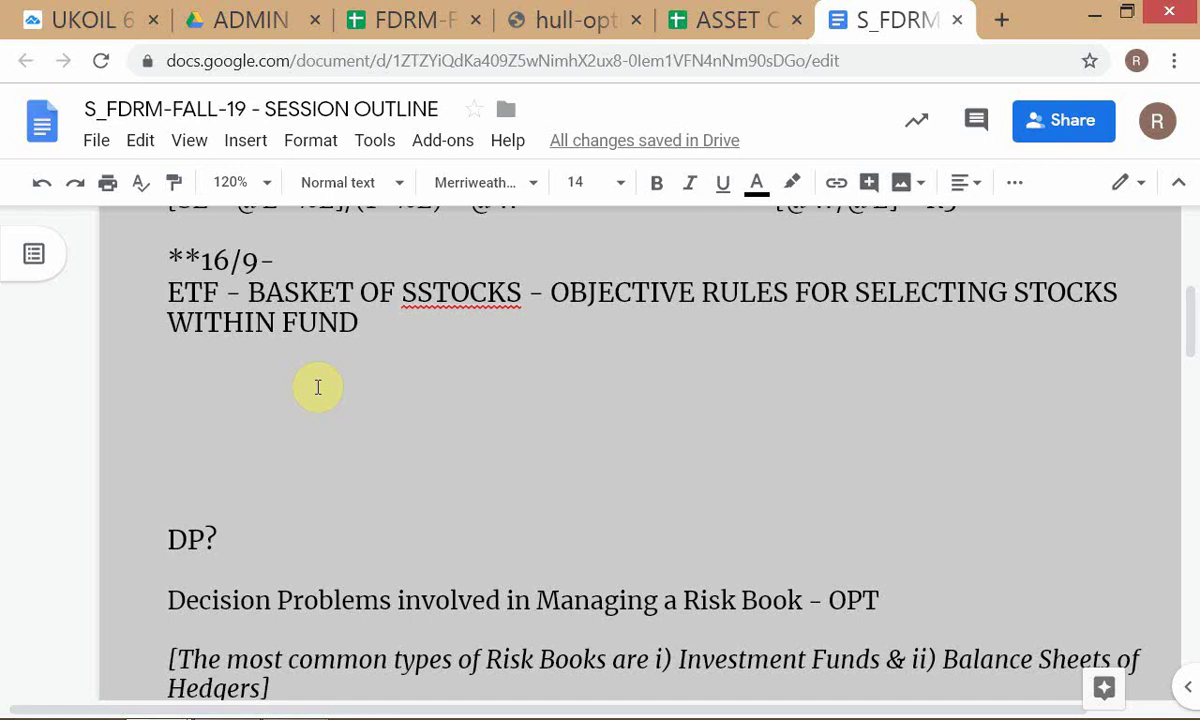
{"action": "key", "text": "BackSpace"}
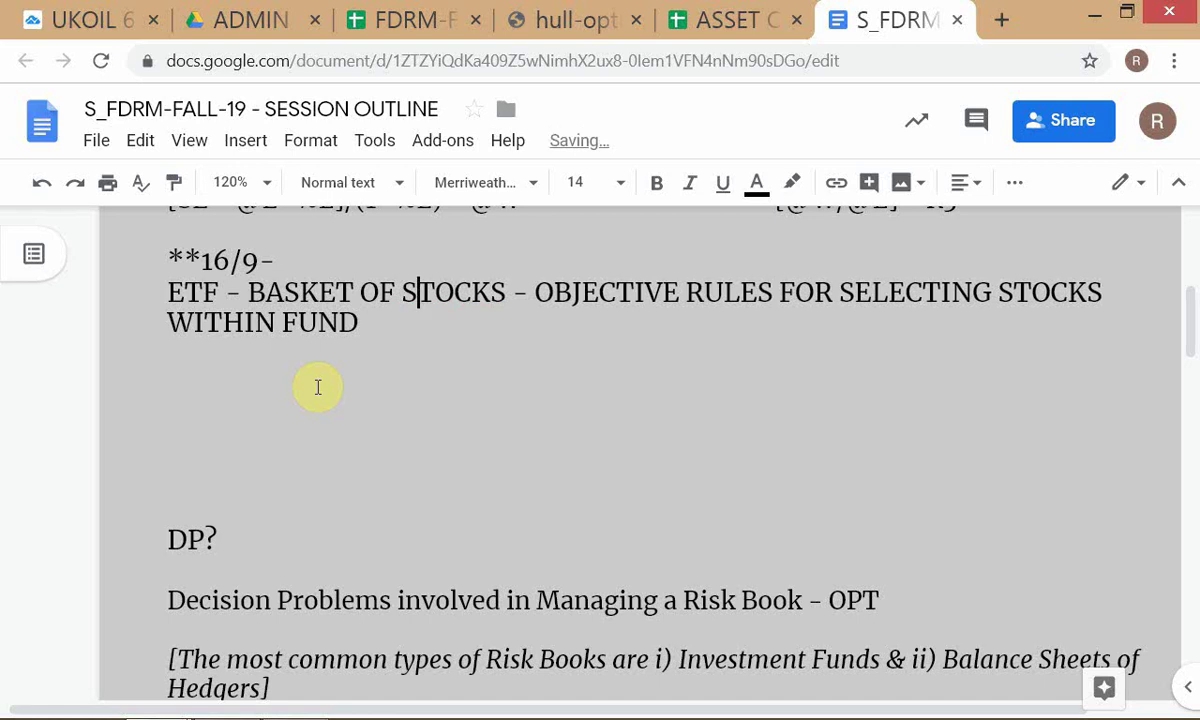
Step: Switch to the S_FDRM-FALL-19 - TWS OPT PROJECT spreadsheet in the other browser window and examine the ORCL, QQQ and SPY tickers
{"action": "key", "text": "ctrl+3"}
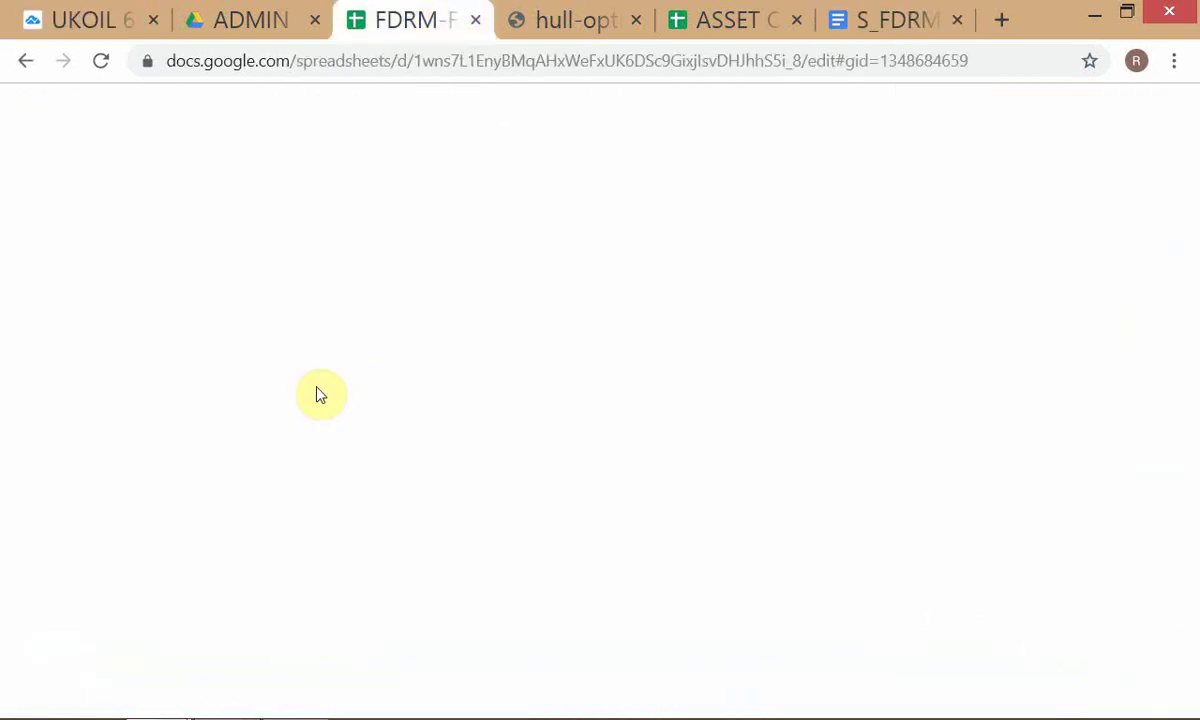
{"action": "key", "text": "ctrl+2"}
{"action": "key", "text": "ctrl+6"}
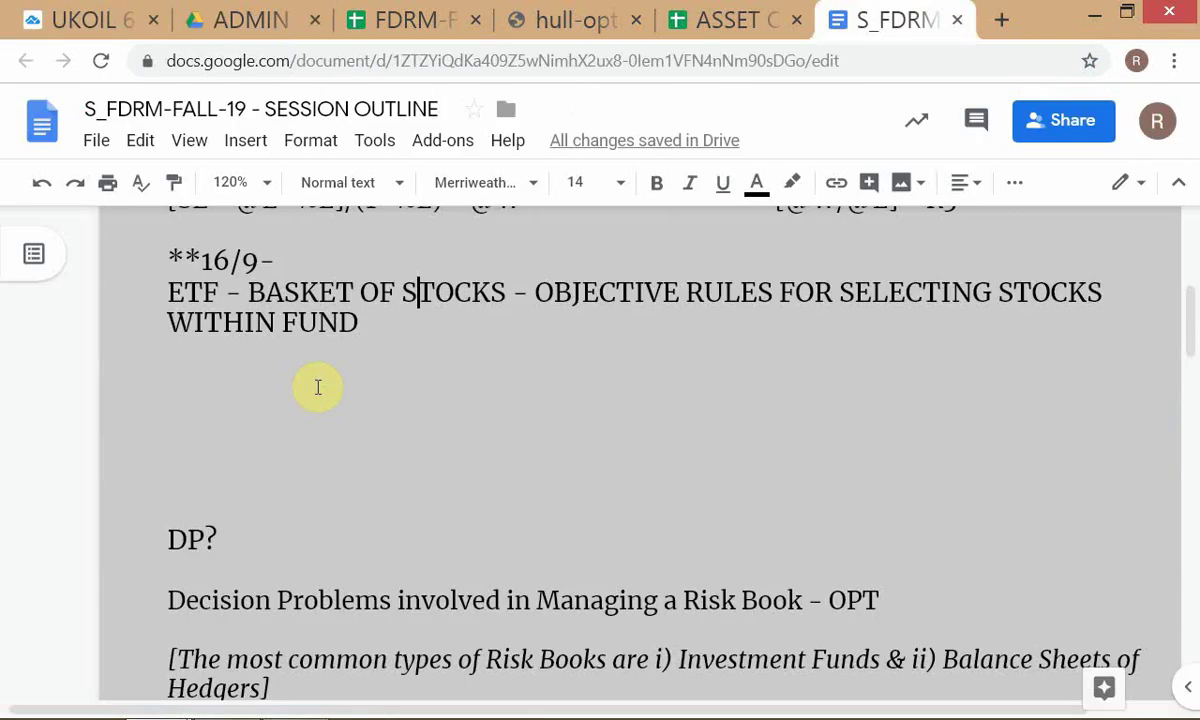
{"action": "key", "text": "alt+Tab"}
{"action": "left_click", "coordinate": [316, 393]}
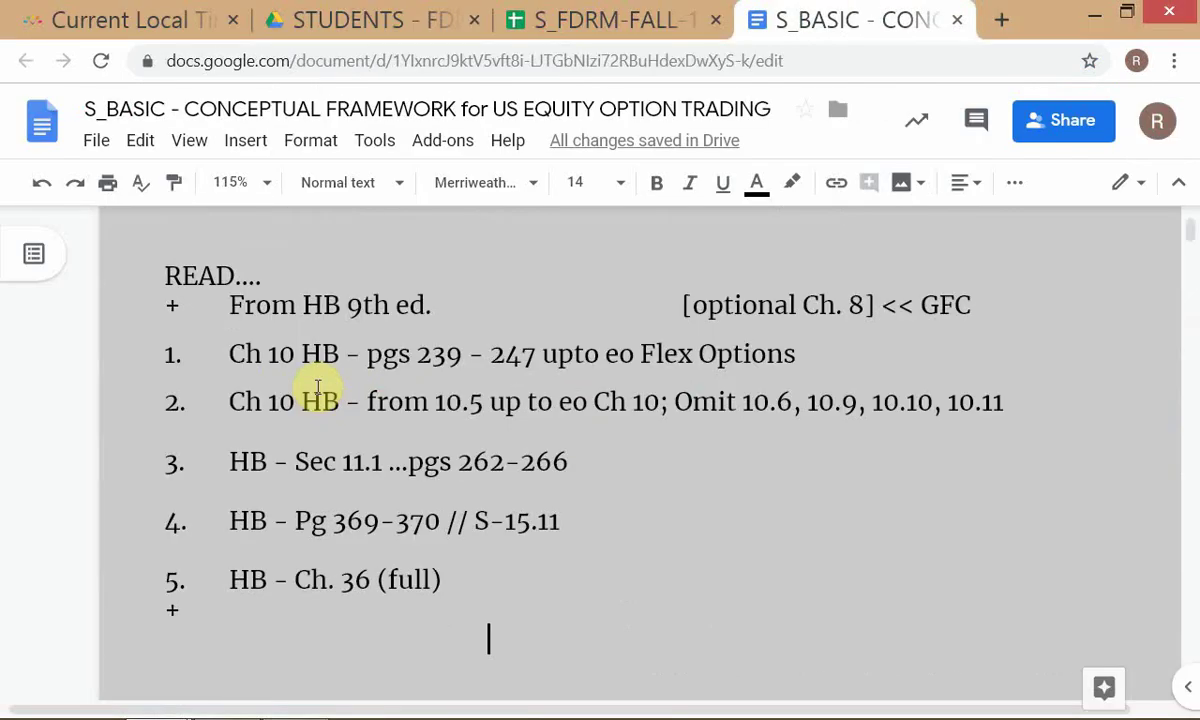
{"action": "left_click", "coordinate": [565, 18]}
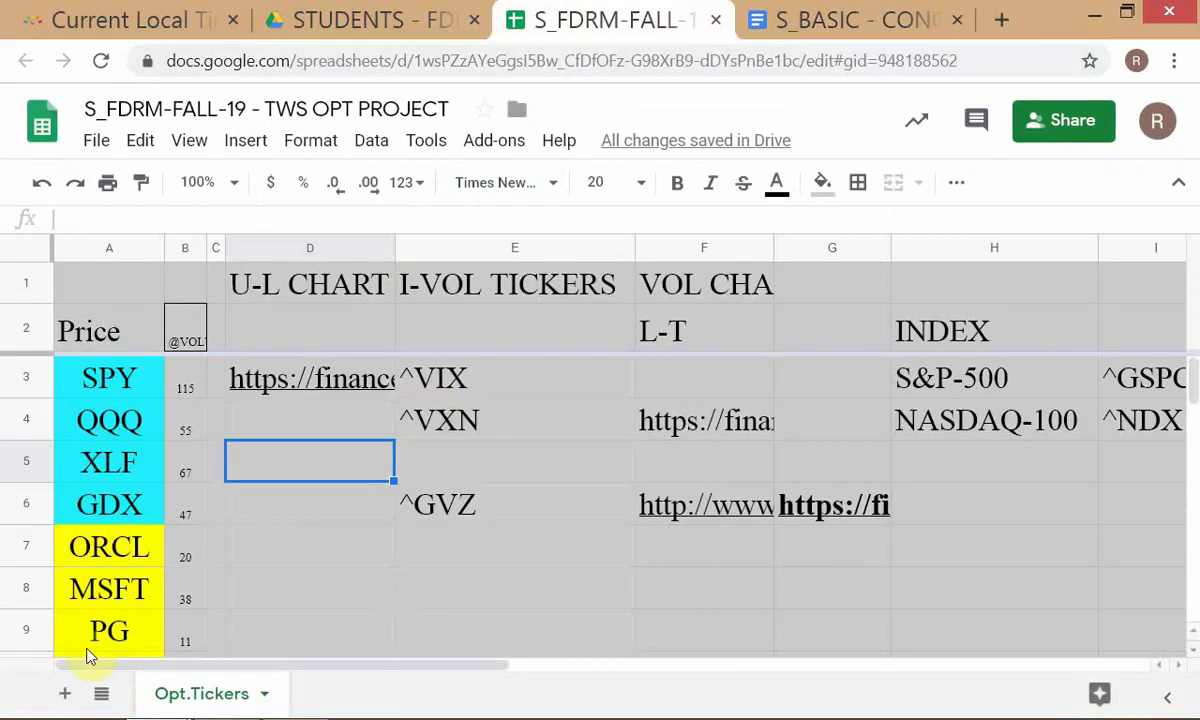
{"action": "left_click", "coordinate": [127, 558]}
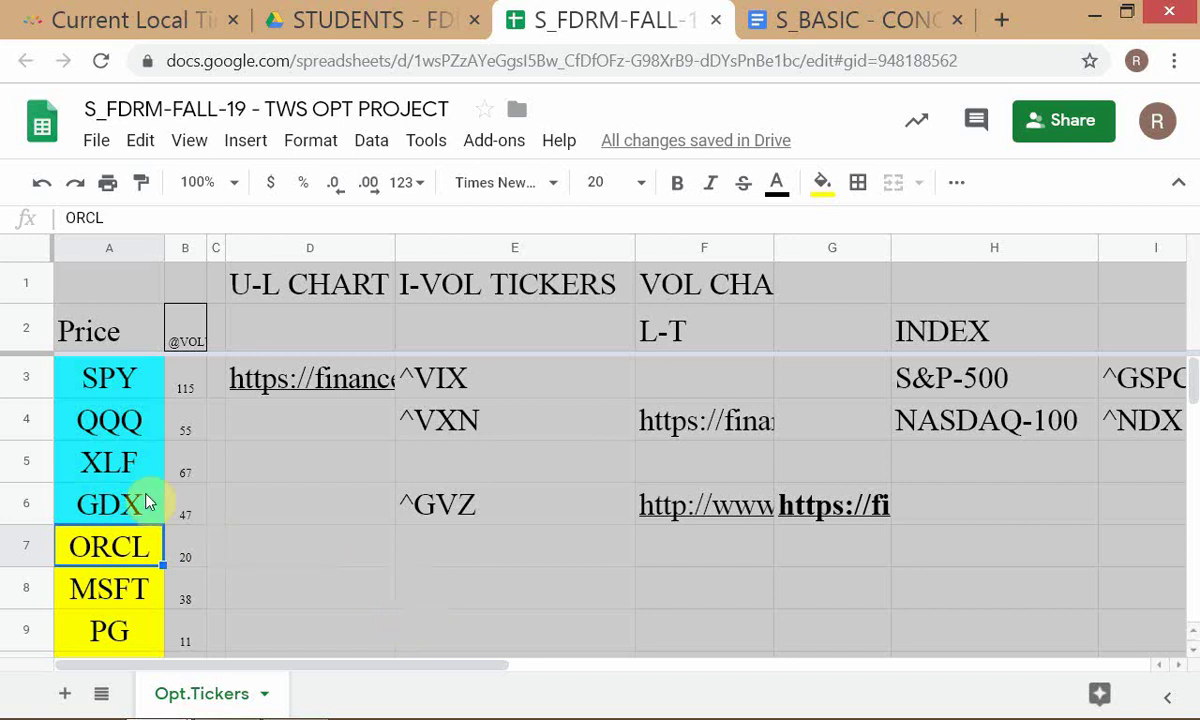
{"action": "left_click", "coordinate": [133, 436]}
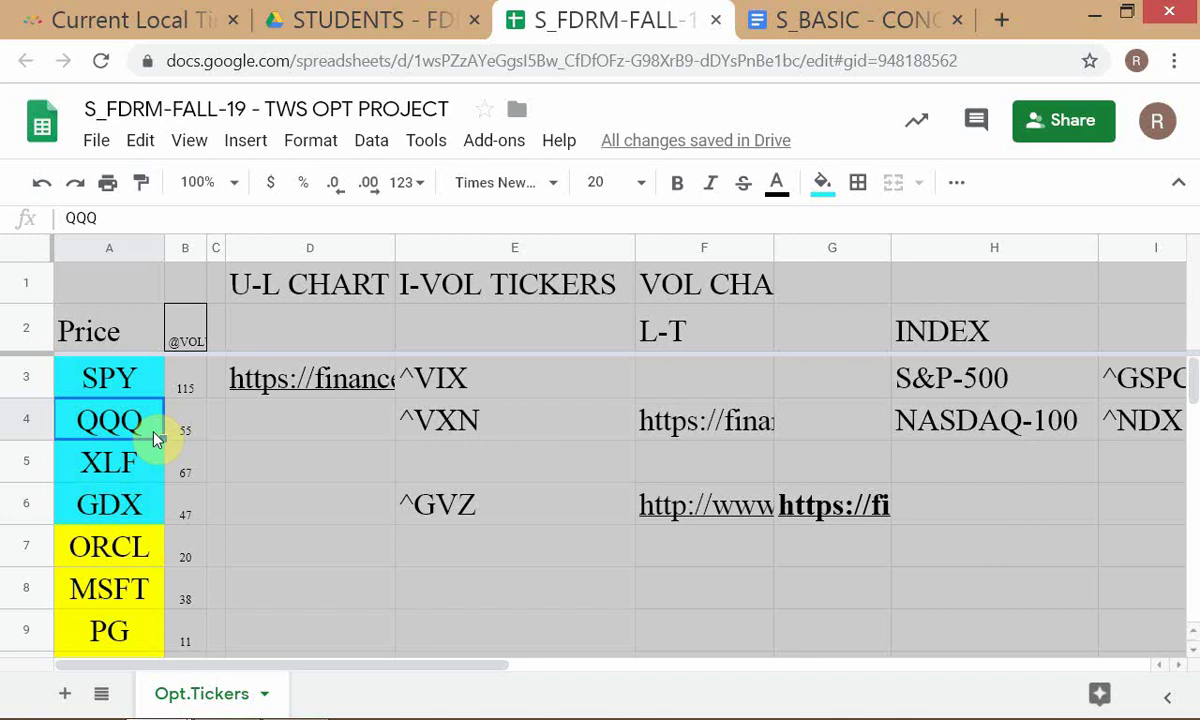
{"action": "key", "text": "Up"}
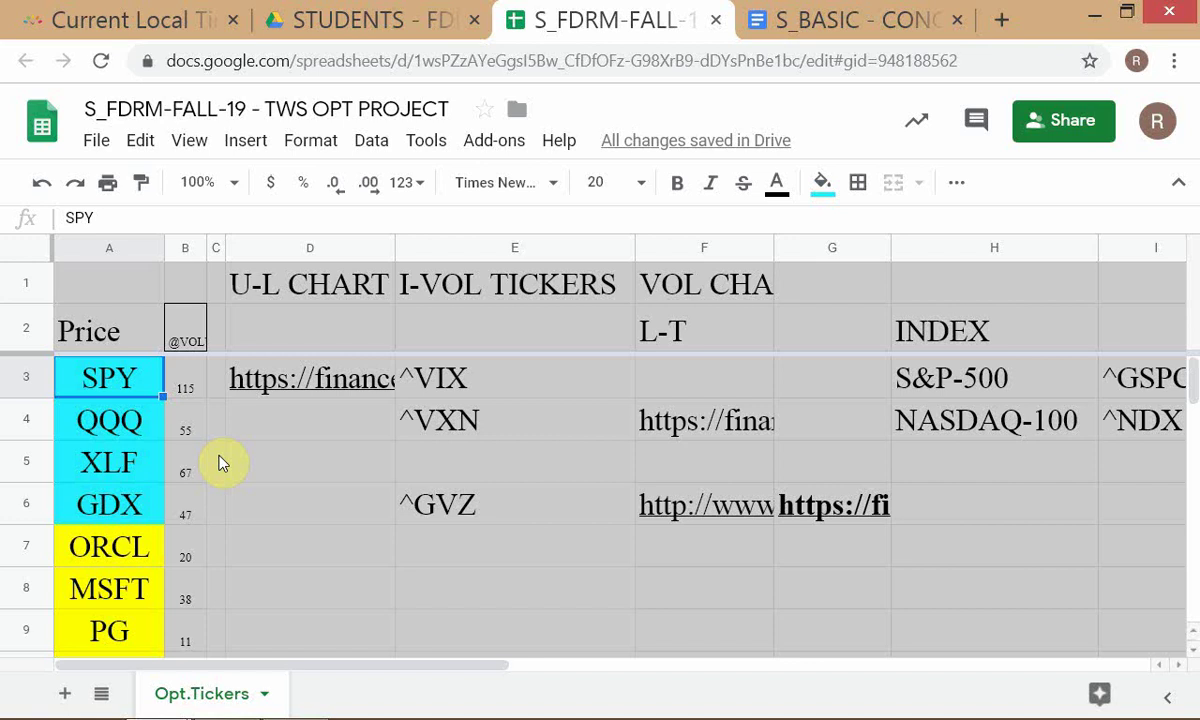
{"action": "key", "text": "Down"}
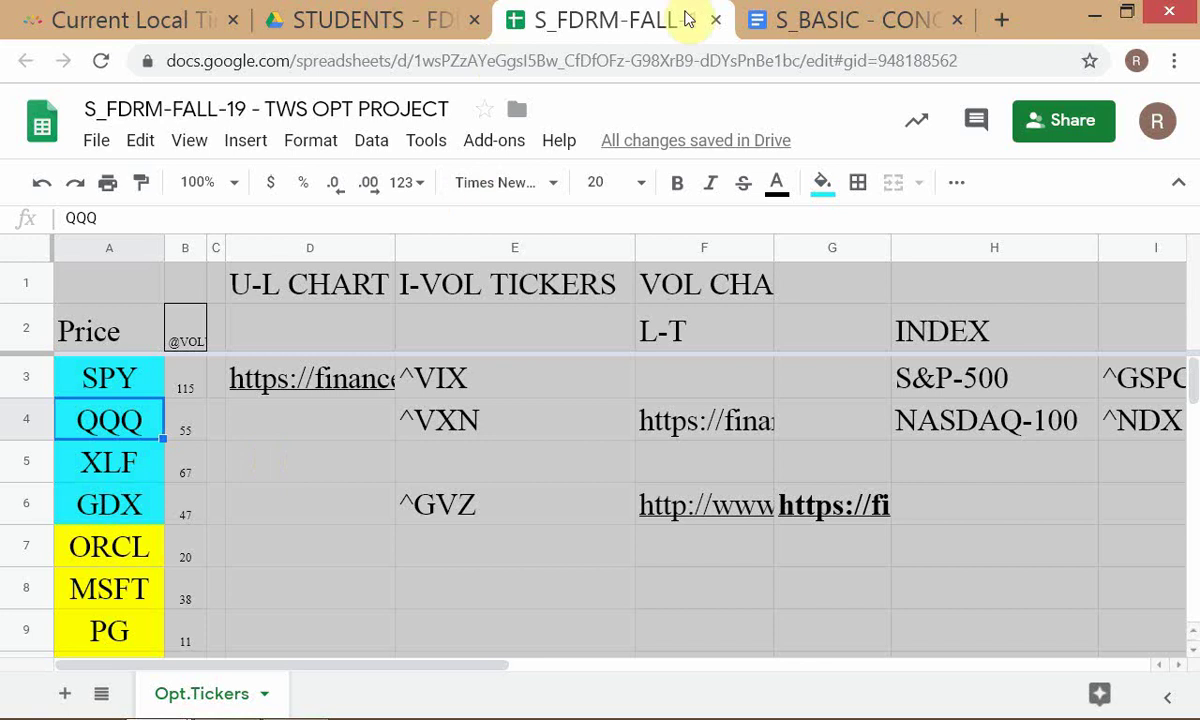
{"action": "left_click", "coordinate": [838, 20]}
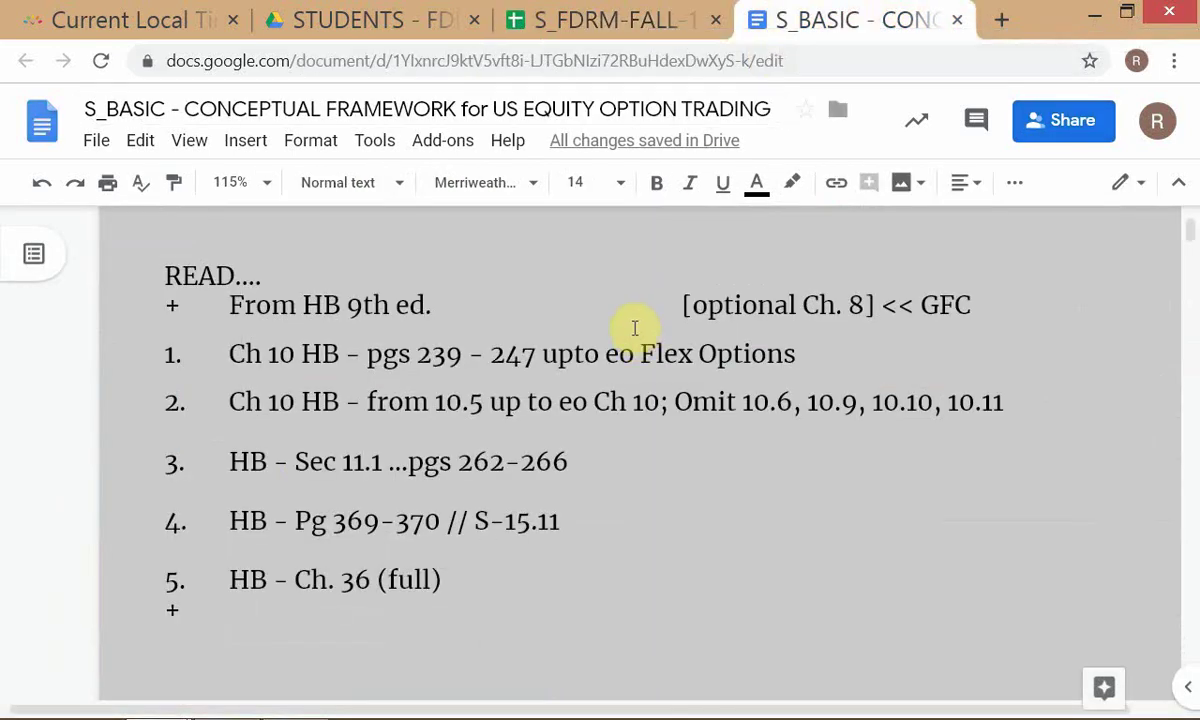
{"action": "left_click", "coordinate": [565, 30]}
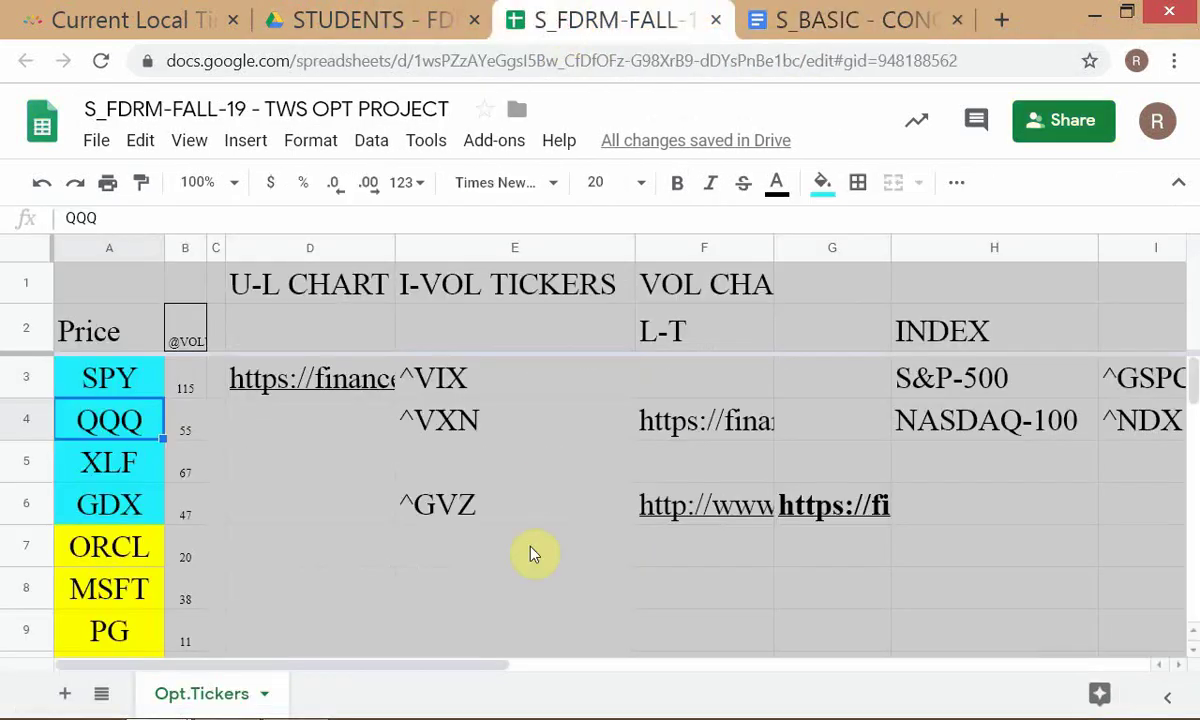
Step: Return to the SESSION OUTLINE document, insert "FAIRLY" before "OBJECTIVE" in the ETF note, and place the cursor at the note's end
{"action": "key", "text": "alt+Tab"}
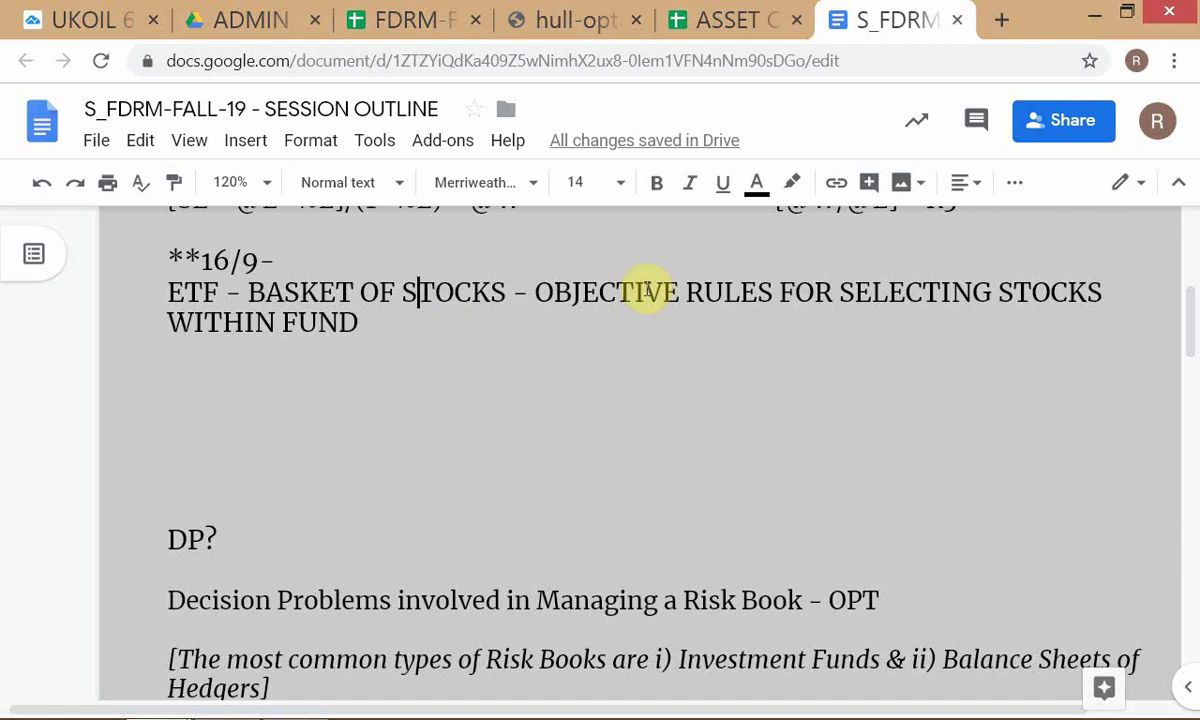
{"action": "left_click", "coordinate": [535, 292]}
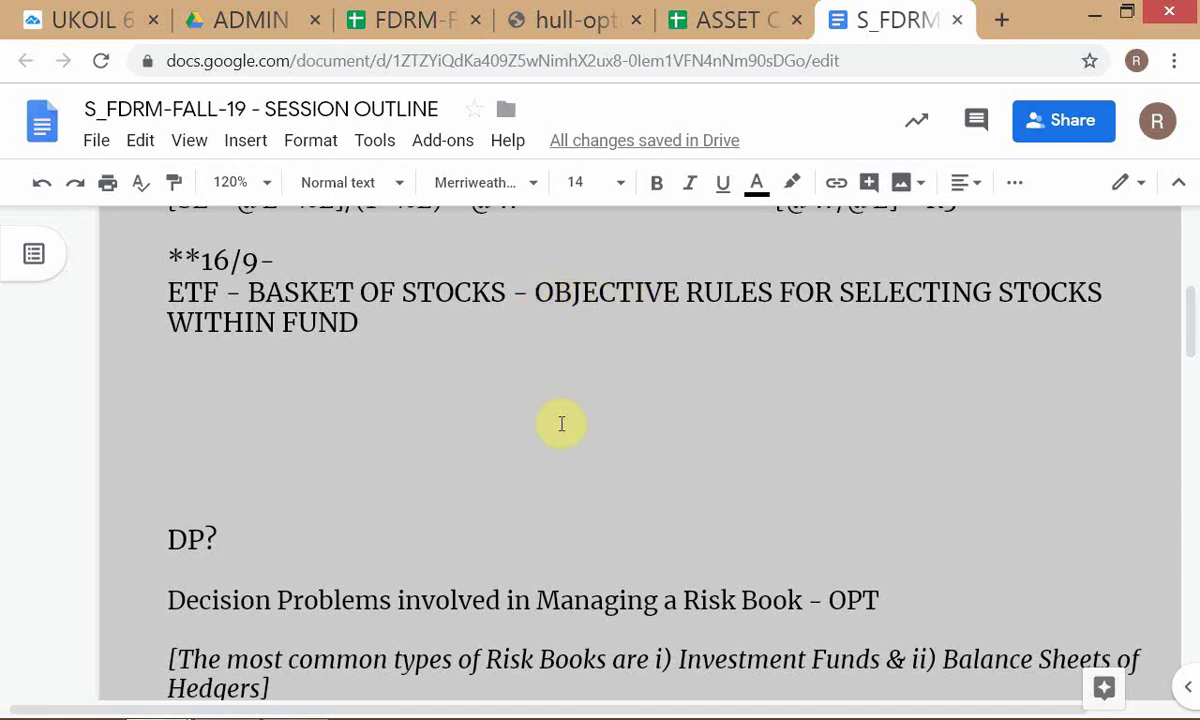
{"action": "type", "text": "FAIRLY"}
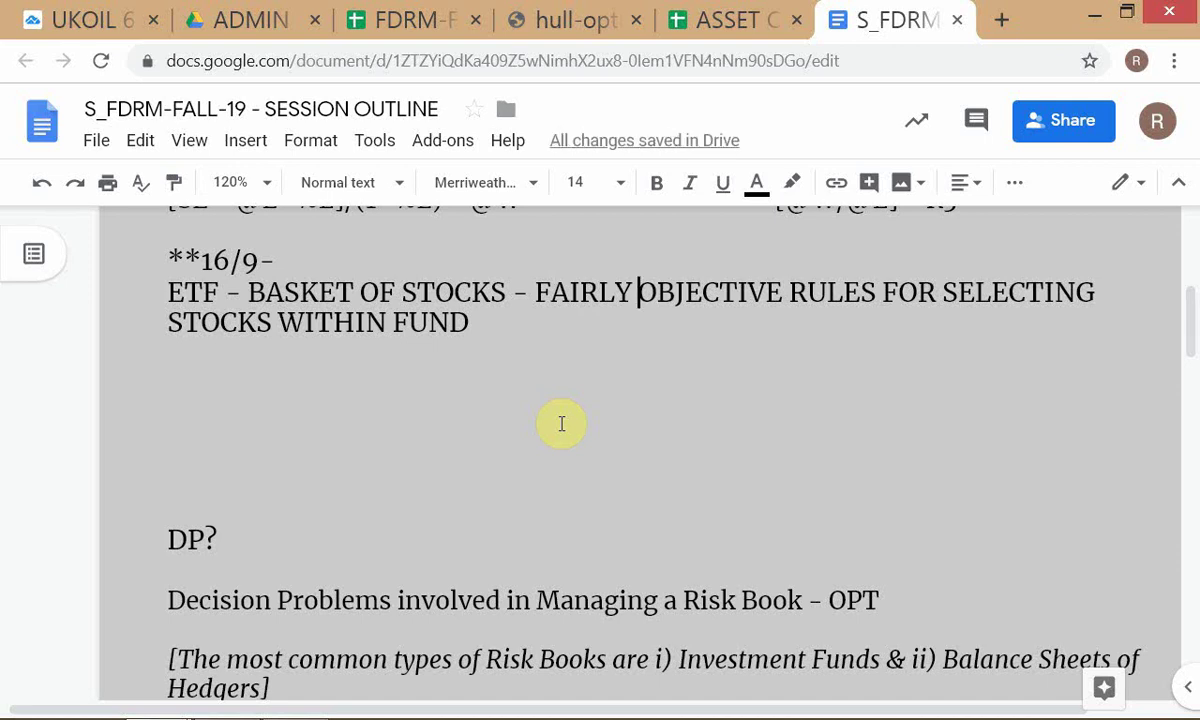
{"action": "key", "text": "Down"}
{"action": "key", "text": "Up"}
{"action": "key", "text": "Down"}
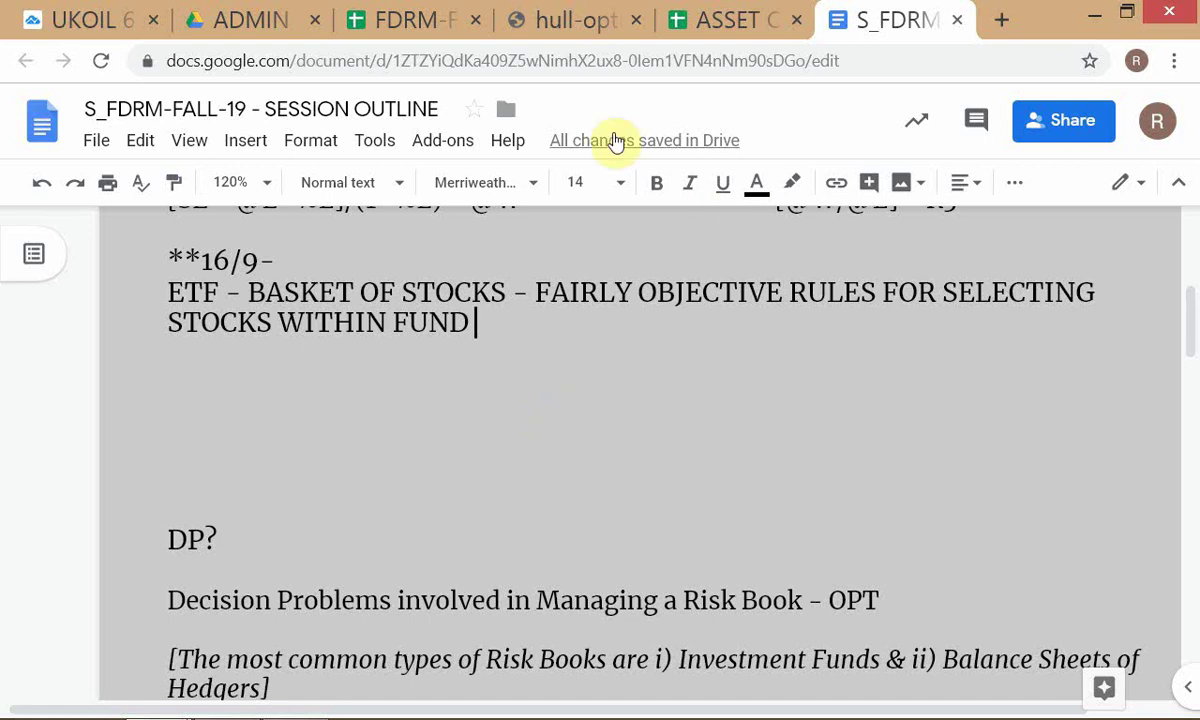
Step: Switch back to the TWS OPT PROJECT spreadsheet and review the SPY, QQQ, XLF and GDX tickers and the stock tickers below them
{"action": "key", "text": "alt+Tab"}
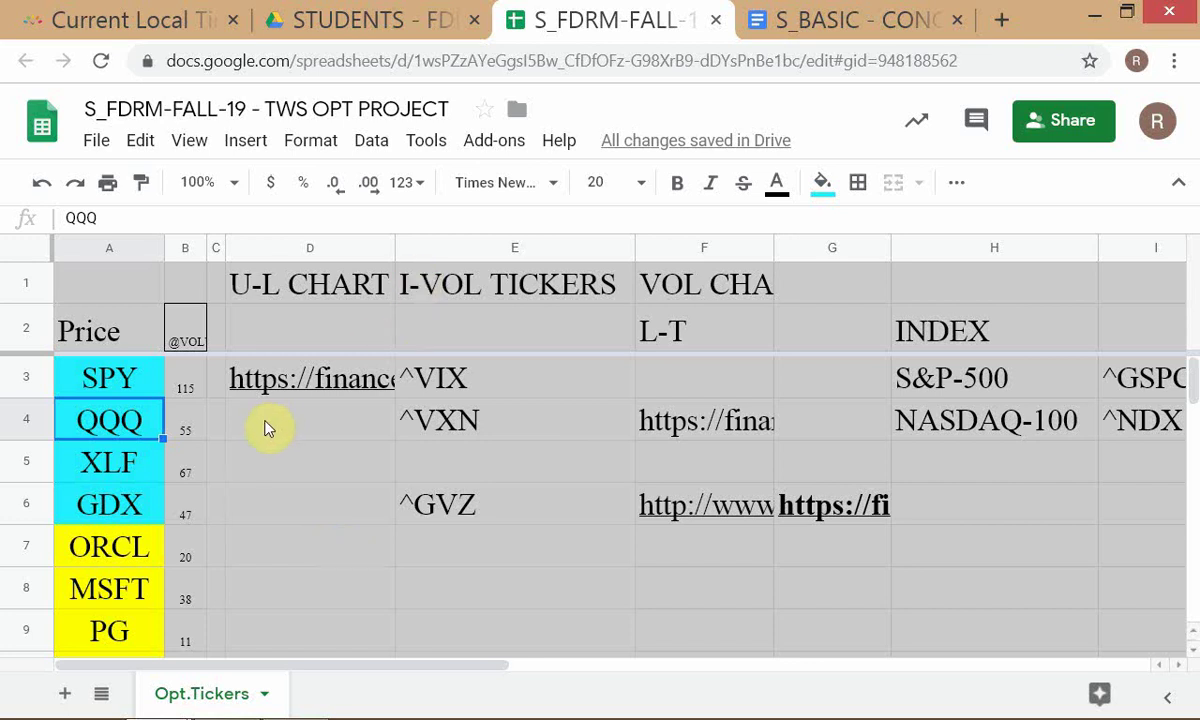
{"action": "left_click", "coordinate": [110, 378]}
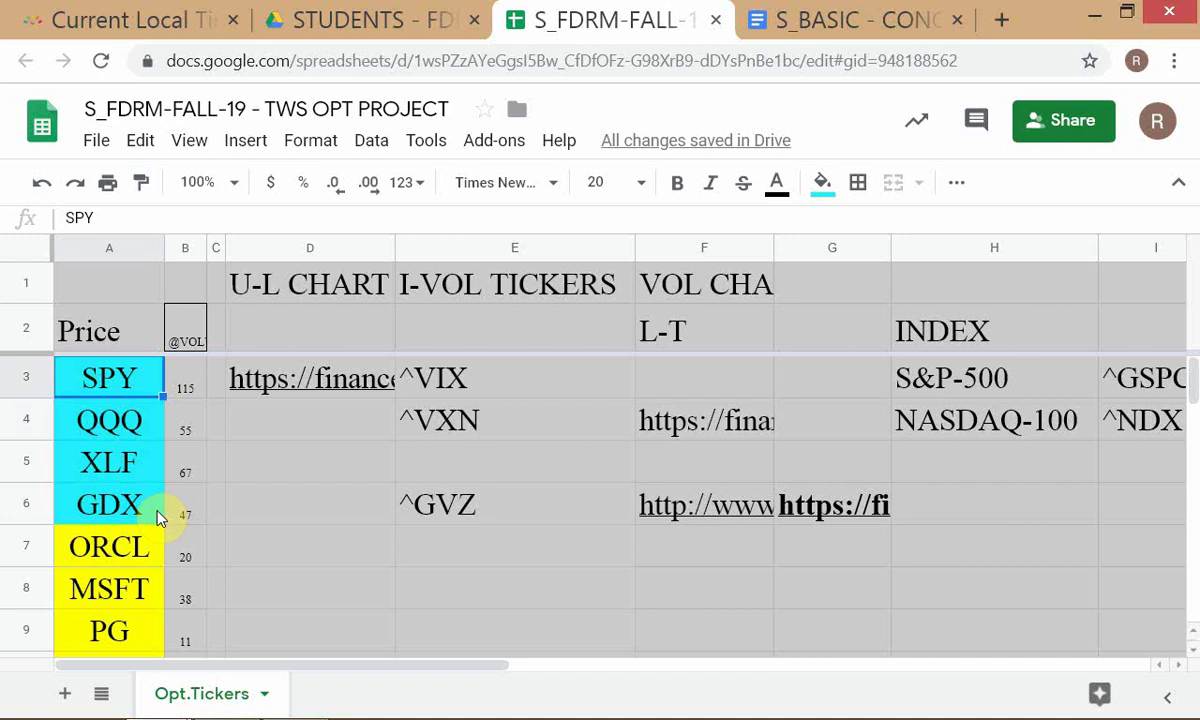
{"action": "key", "text": "Down"}
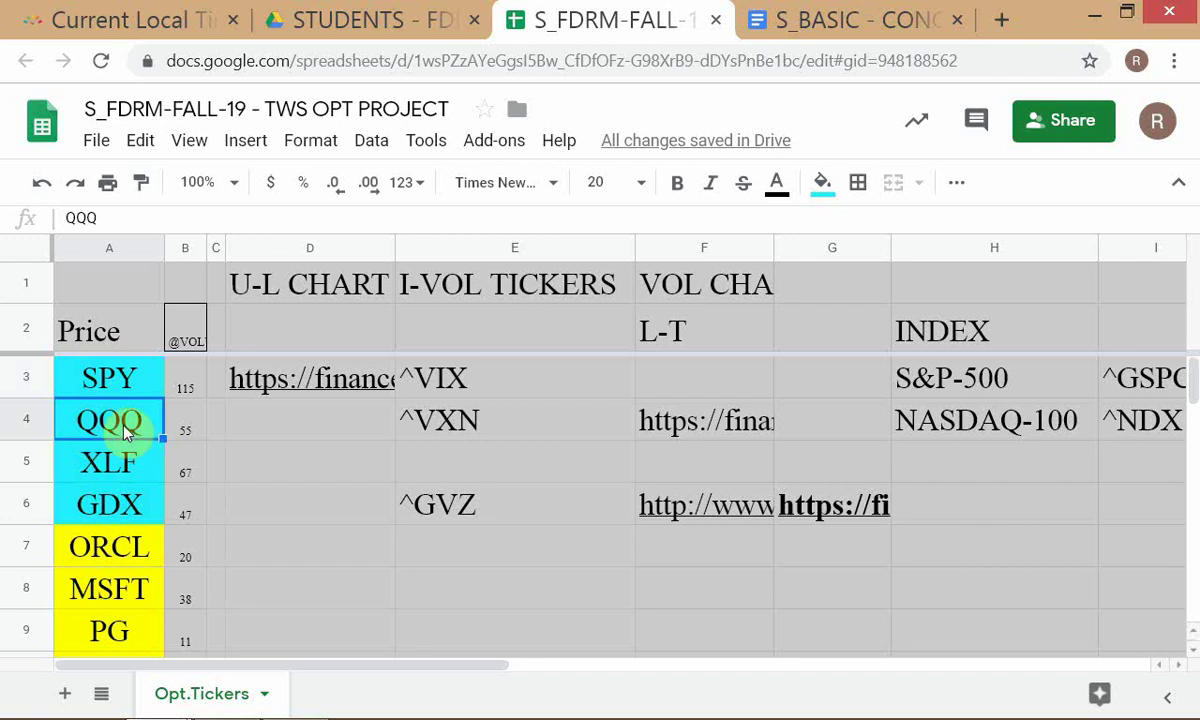
{"action": "left_click", "coordinate": [115, 462]}
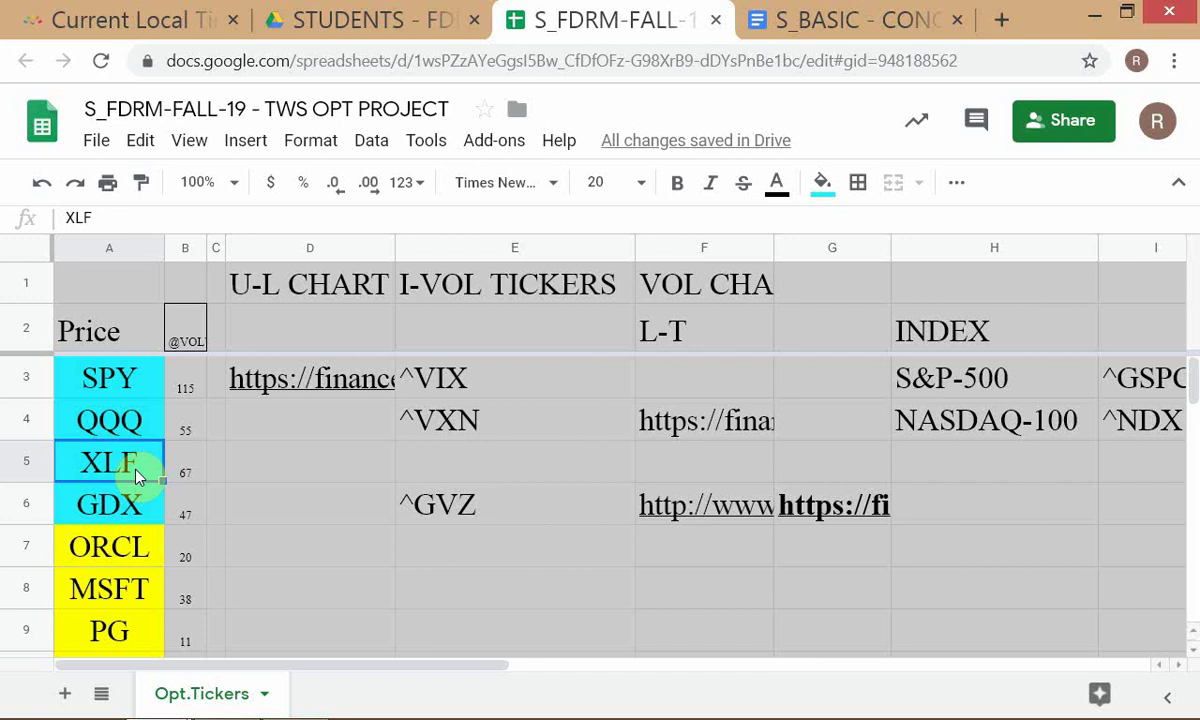
{"action": "left_click", "coordinate": [125, 522]}
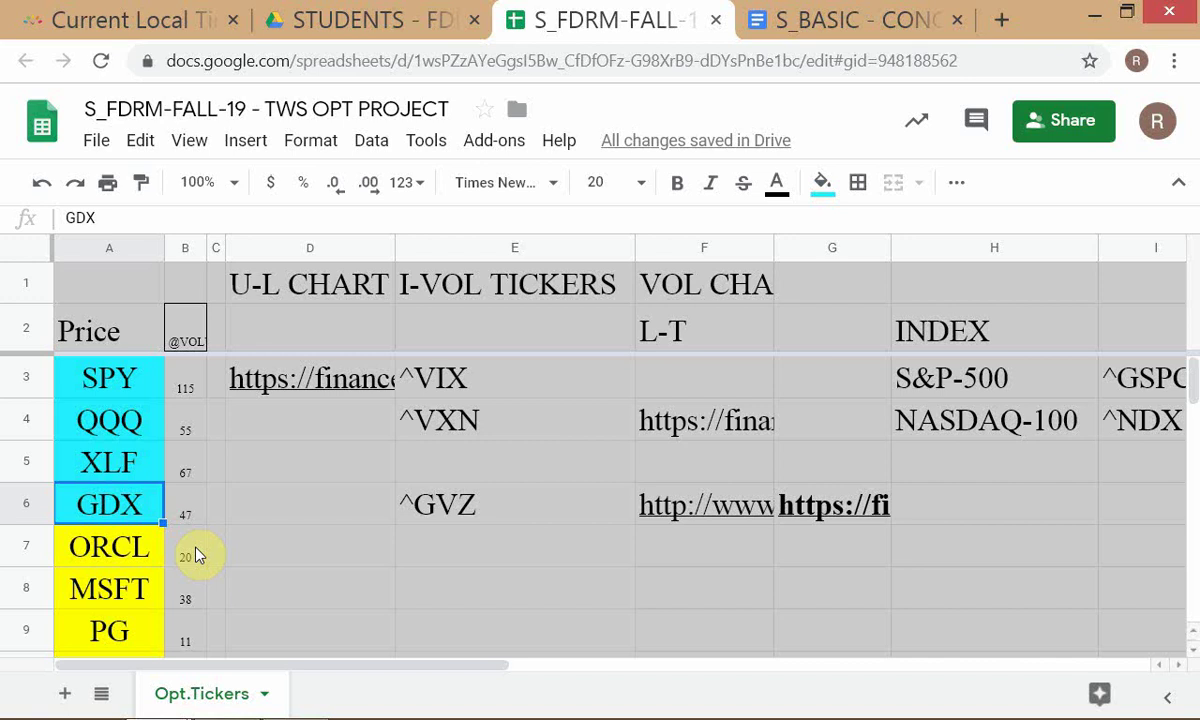
{"action": "scroll", "coordinate": [236, 578], "scroll_direction": "down", "scroll_amount": 2}
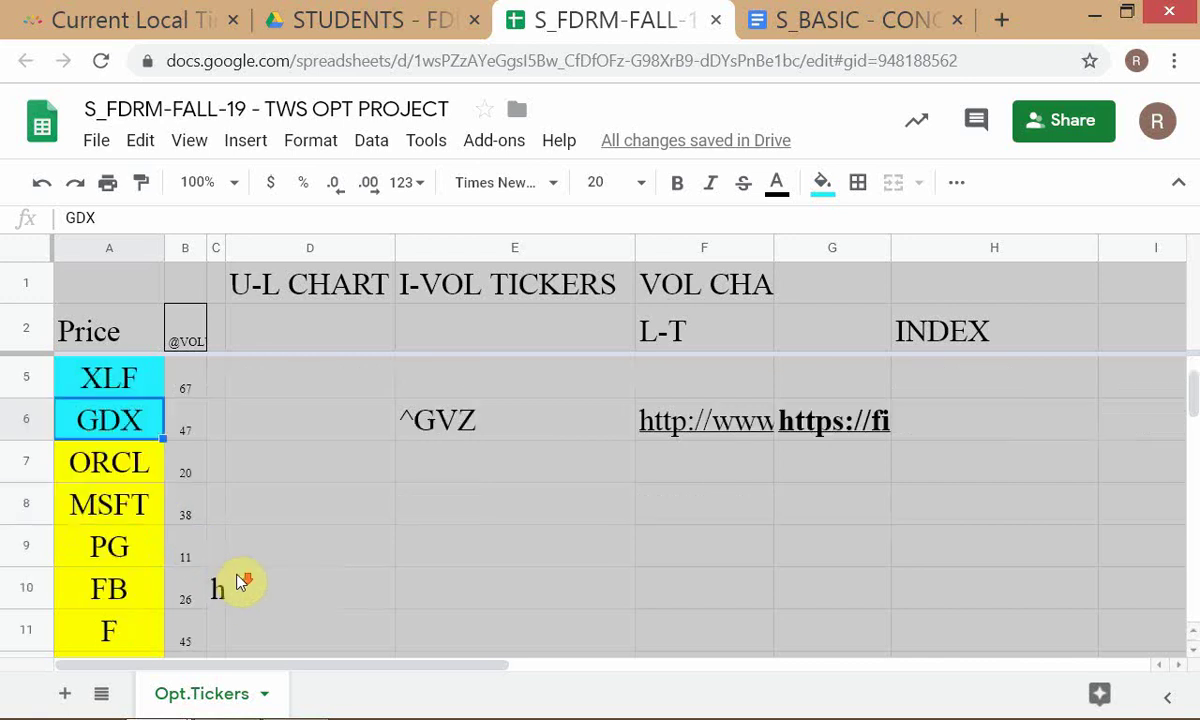
Step: Open the Yahoo Finance ^GVZ chart link from cell C10 in a new browser tab and return to the TWS OPT PROJECT spreadsheet
{"action": "scroll", "coordinate": [240, 480], "scroll_direction": "up", "scroll_amount": 1}
{"action": "scroll", "coordinate": [308, 522], "scroll_direction": "down", "scroll_amount": 2}
{"action": "scroll", "coordinate": [308, 522], "scroll_direction": "up", "scroll_amount": 1}
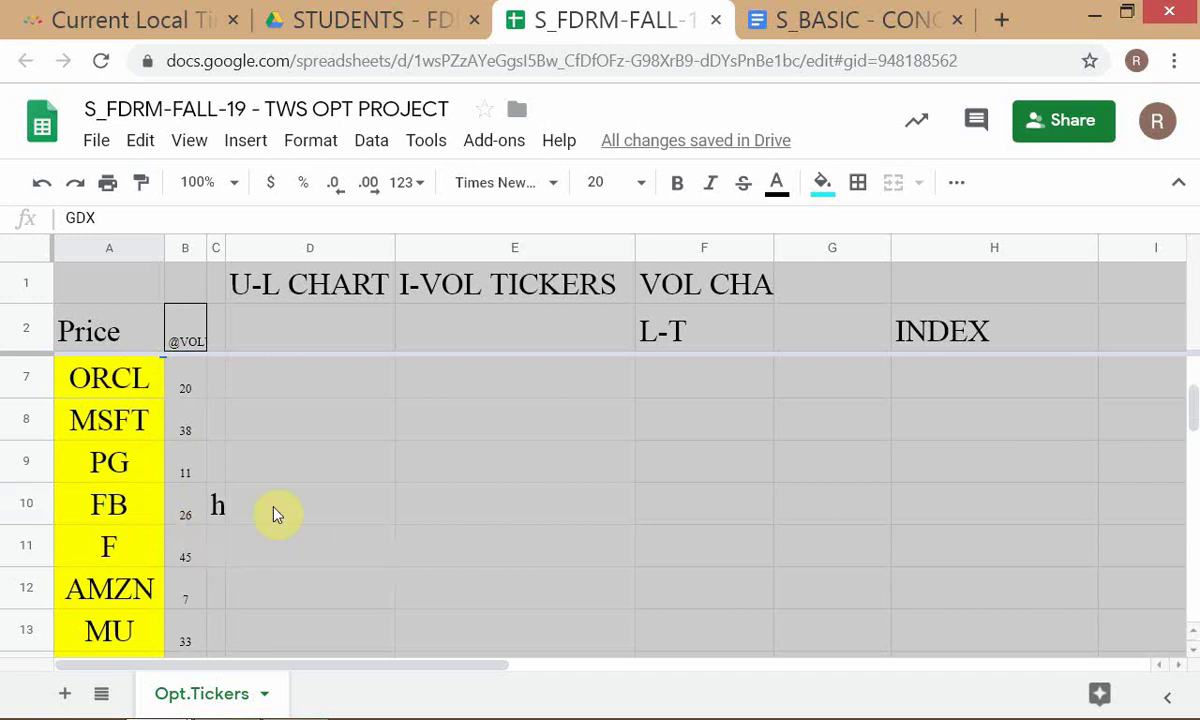
{"action": "left_click", "coordinate": [219, 510]}
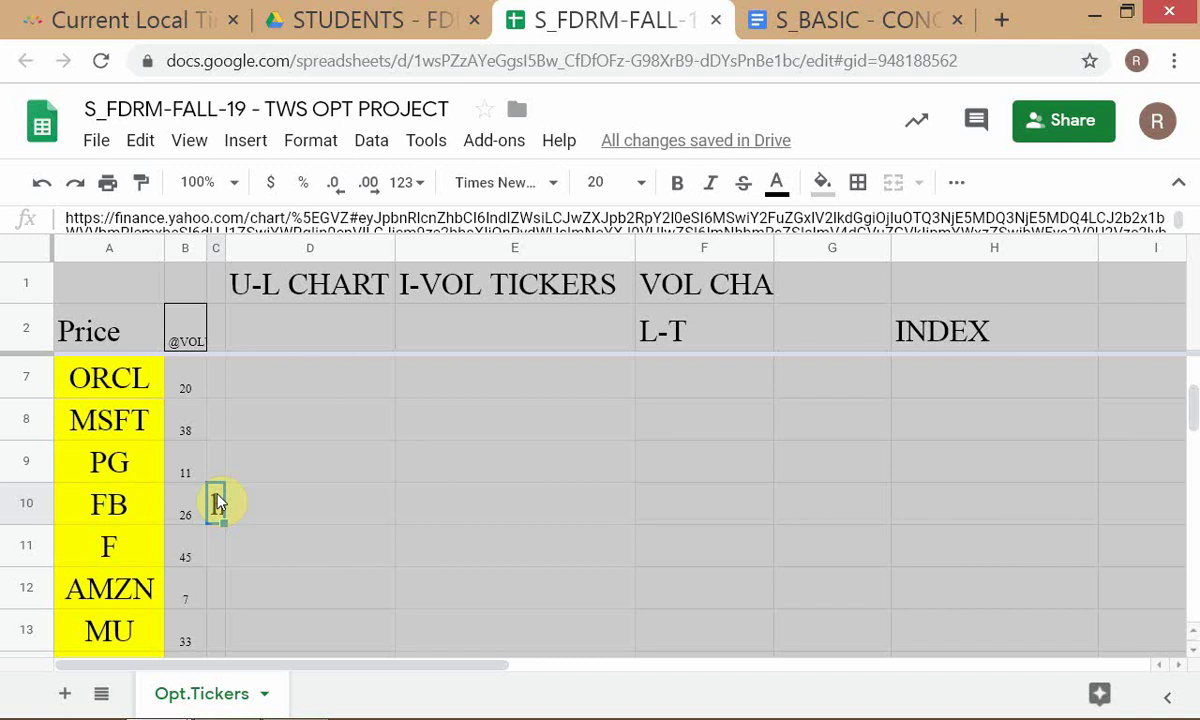
{"action": "key", "text": "ctrl+t"}
{"action": "key", "text": "ctrl+v"}
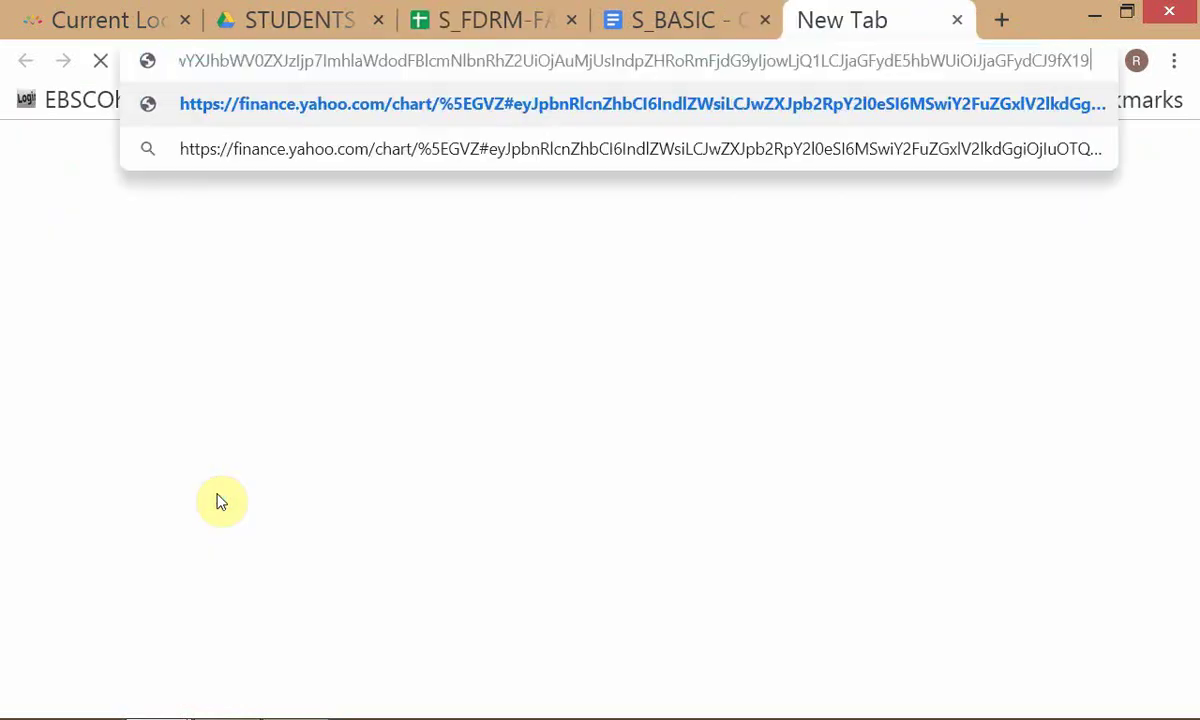
{"action": "key", "text": "Return"}
{"action": "left_click", "coordinate": [428, 8]}
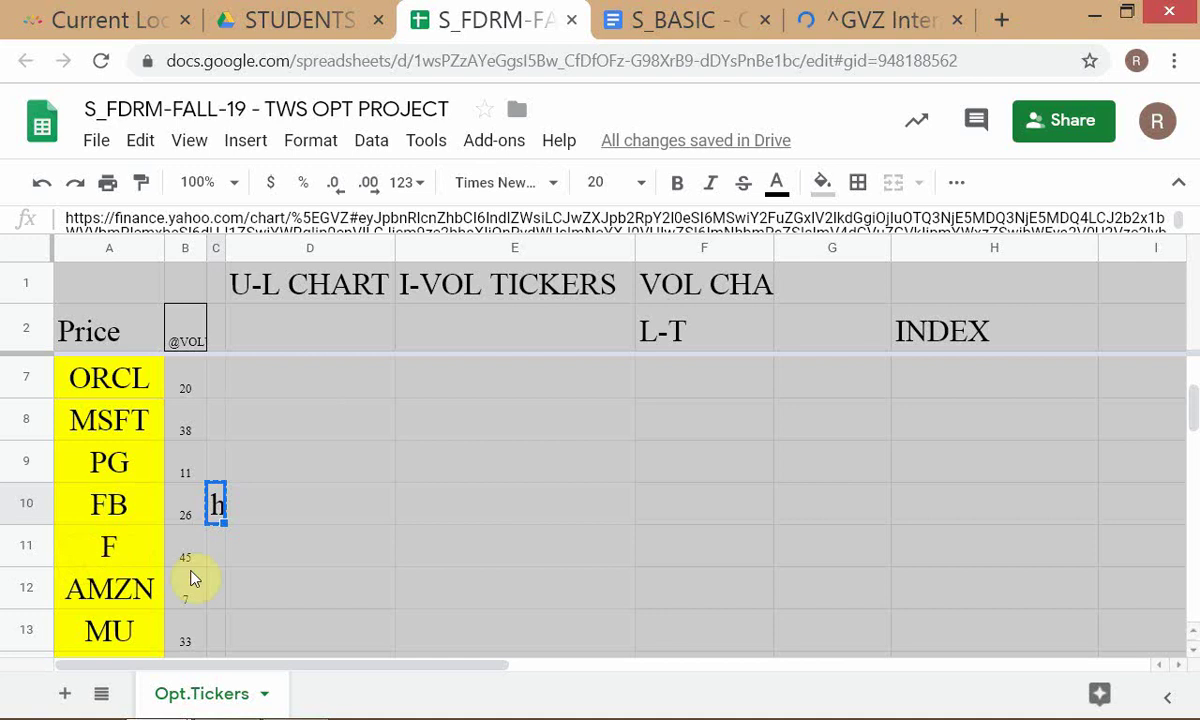
Step: Review the stock tickers from F through PFE, including NFLX, and return to the SPY row at the list's start
{"action": "scroll", "coordinate": [385, 562], "scroll_direction": "down", "scroll_amount": 2}
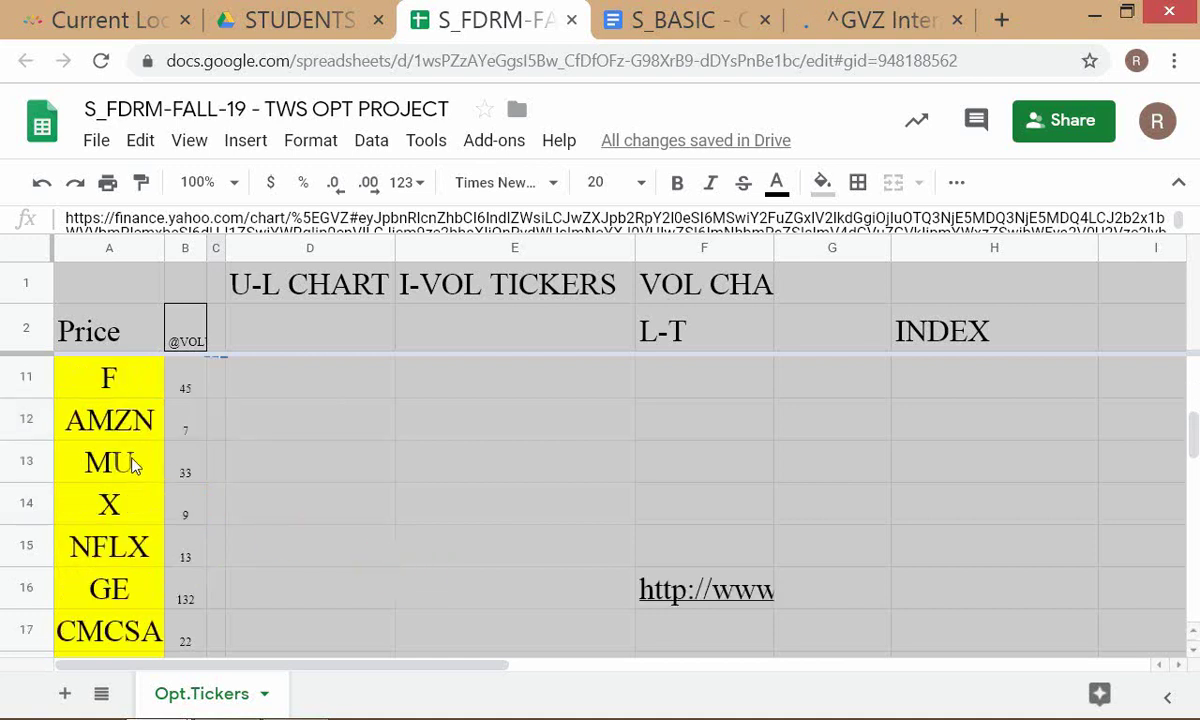
{"action": "left_click", "coordinate": [143, 558]}
{"action": "scroll", "coordinate": [352, 582], "scroll_direction": "down", "scroll_amount": 2}
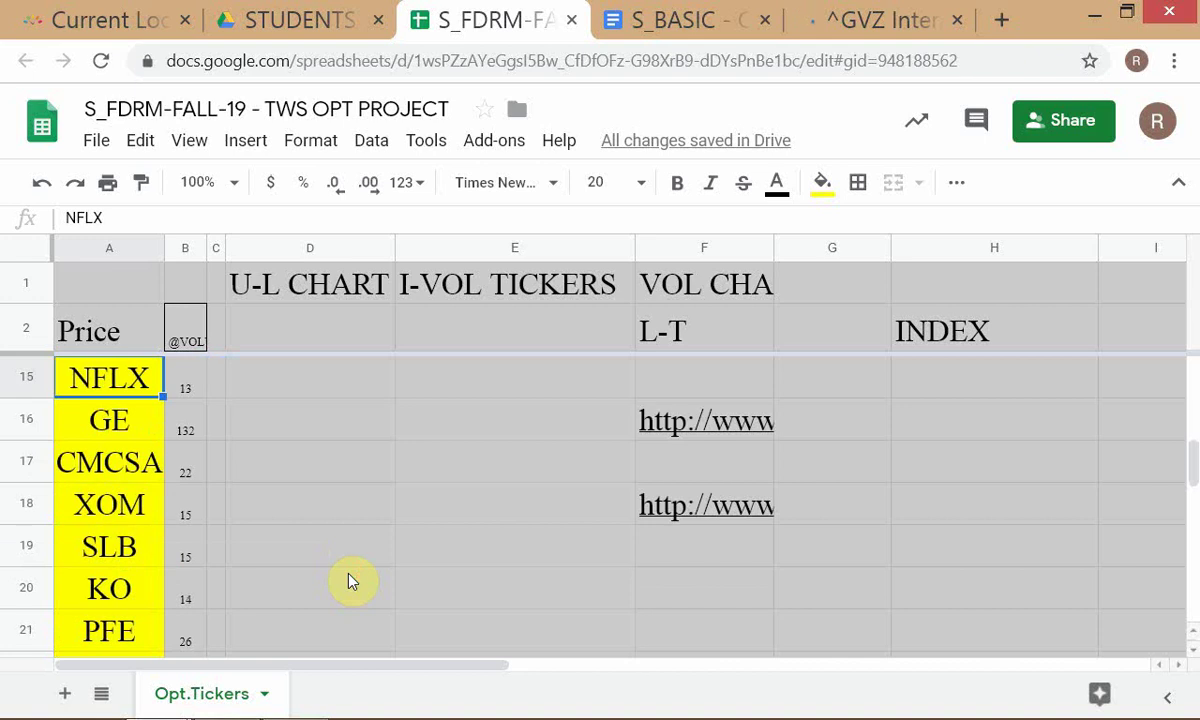
{"action": "scroll", "coordinate": [279, 565], "scroll_direction": "down", "scroll_amount": 1}
{"action": "scroll", "coordinate": [300, 598], "scroll_direction": "up", "scroll_amount": 3}
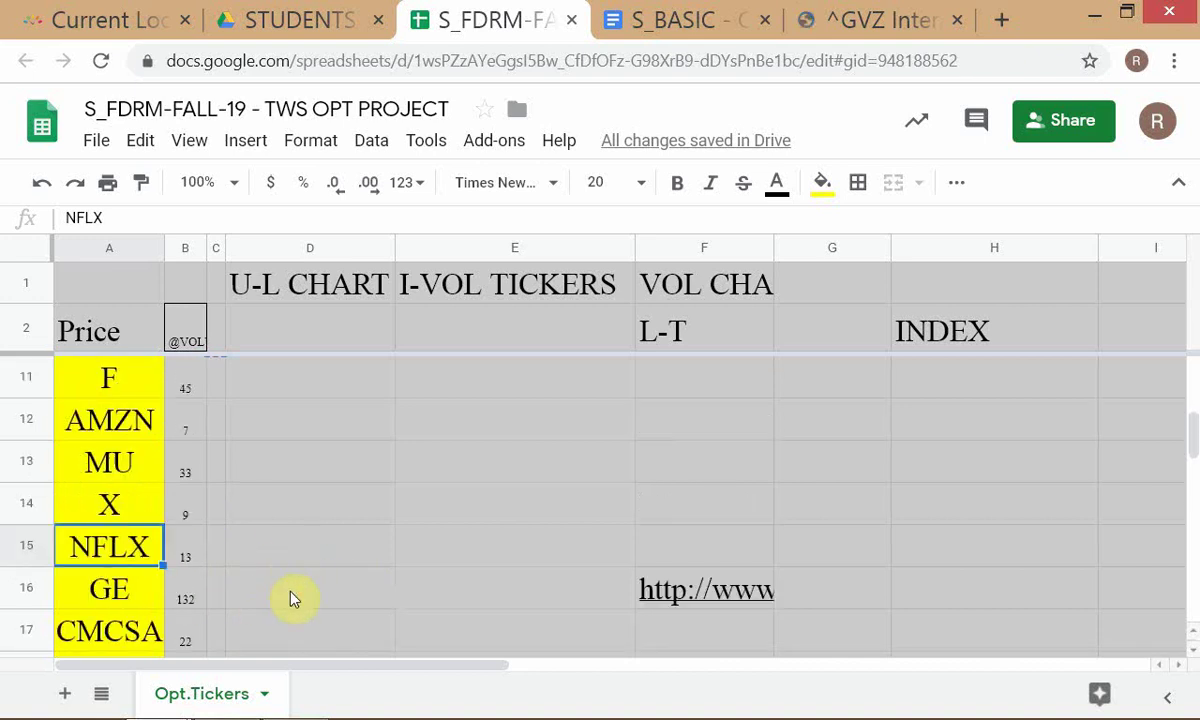
{"action": "scroll", "coordinate": [293, 598], "scroll_direction": "up", "scroll_amount": 3}
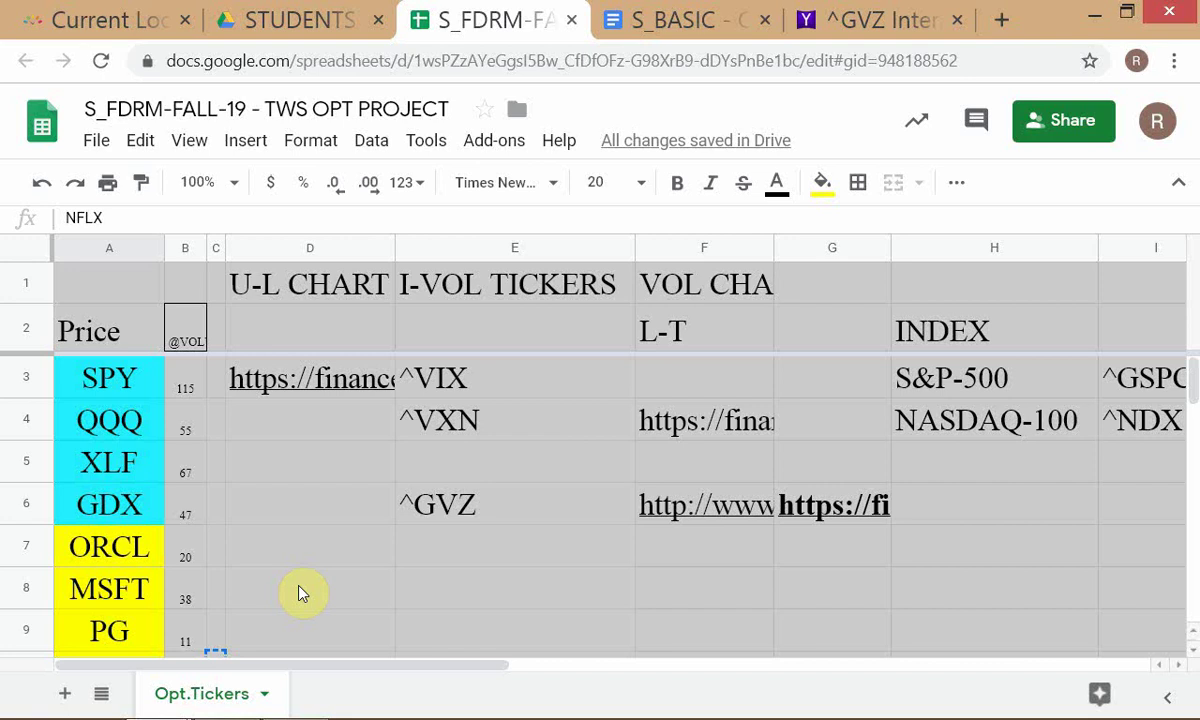
Step: Switch to Trader Workstation and open OptionTrader for MSFT
{"action": "key", "text": "alt+Tab"}
{"action": "key", "text": "alt+Tab"}
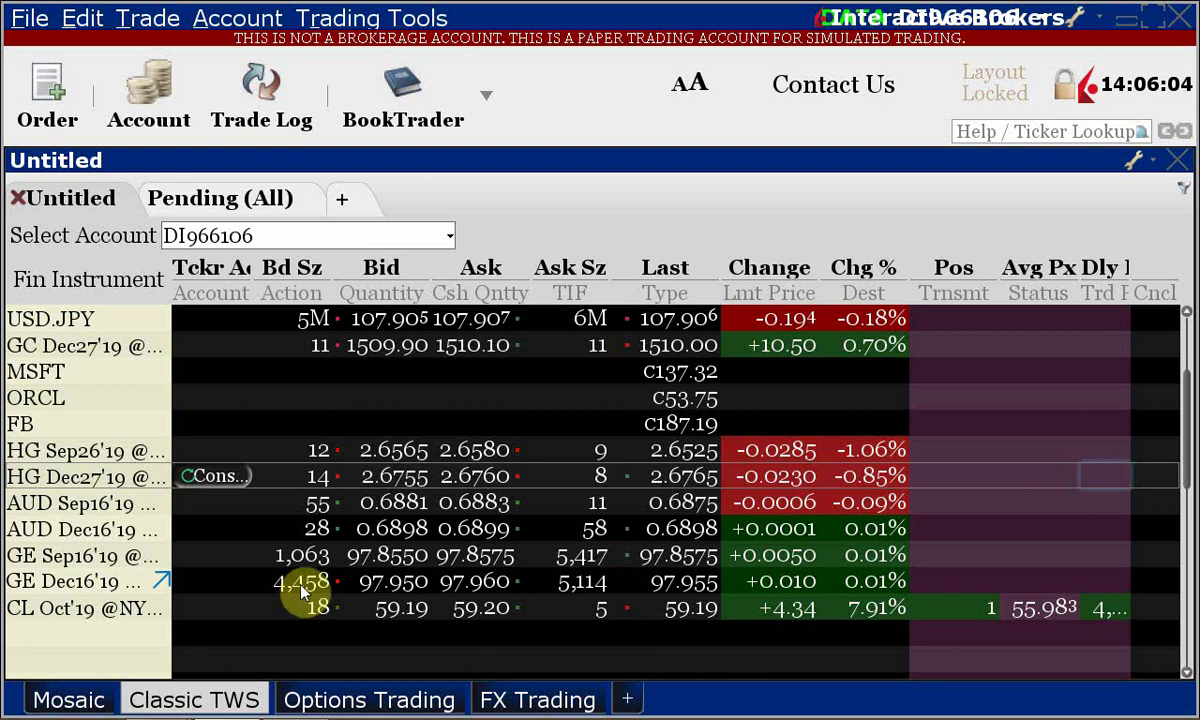
{"action": "right_click", "coordinate": [692, 378]}
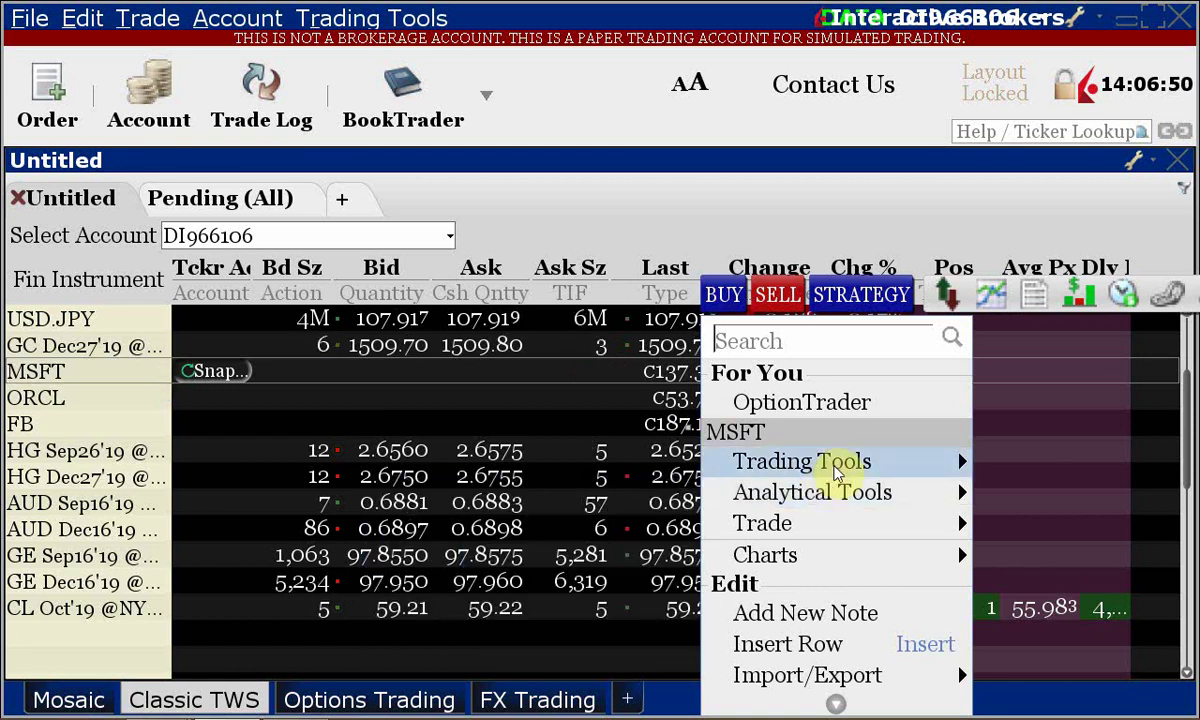
{"action": "mouse_move", "coordinate": [835, 470]}
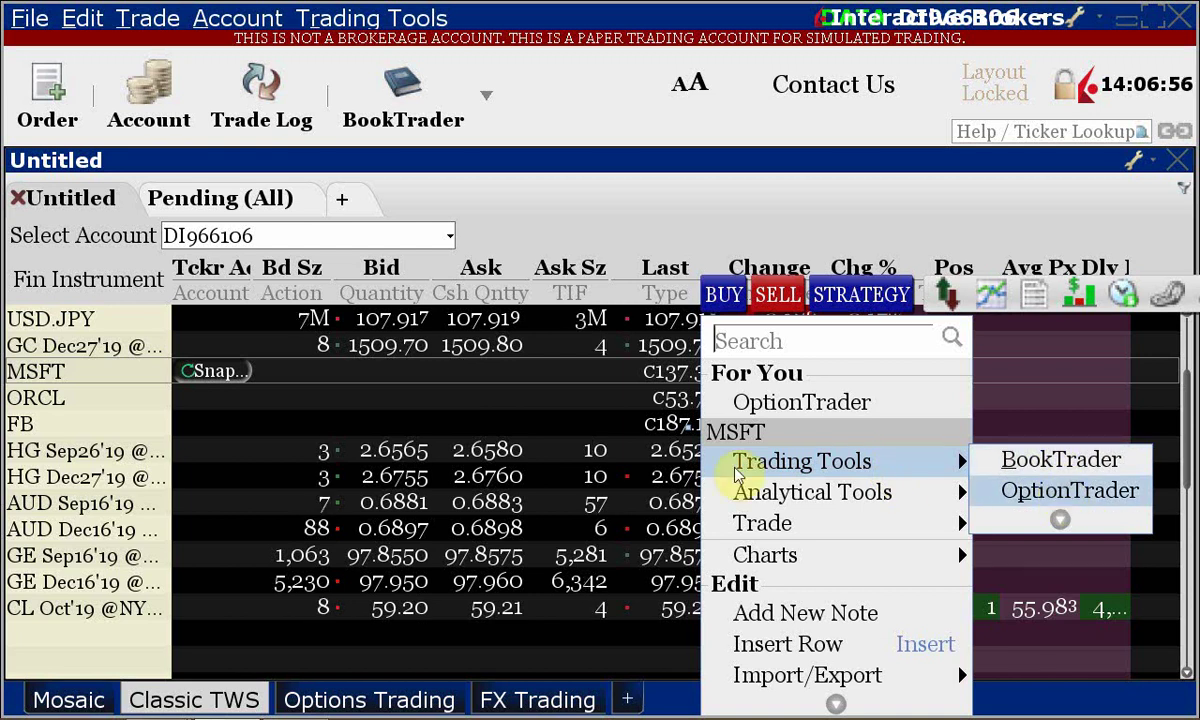
{"action": "left_click", "coordinate": [579, 382]}
{"action": "right_click", "coordinate": [678, 376]}
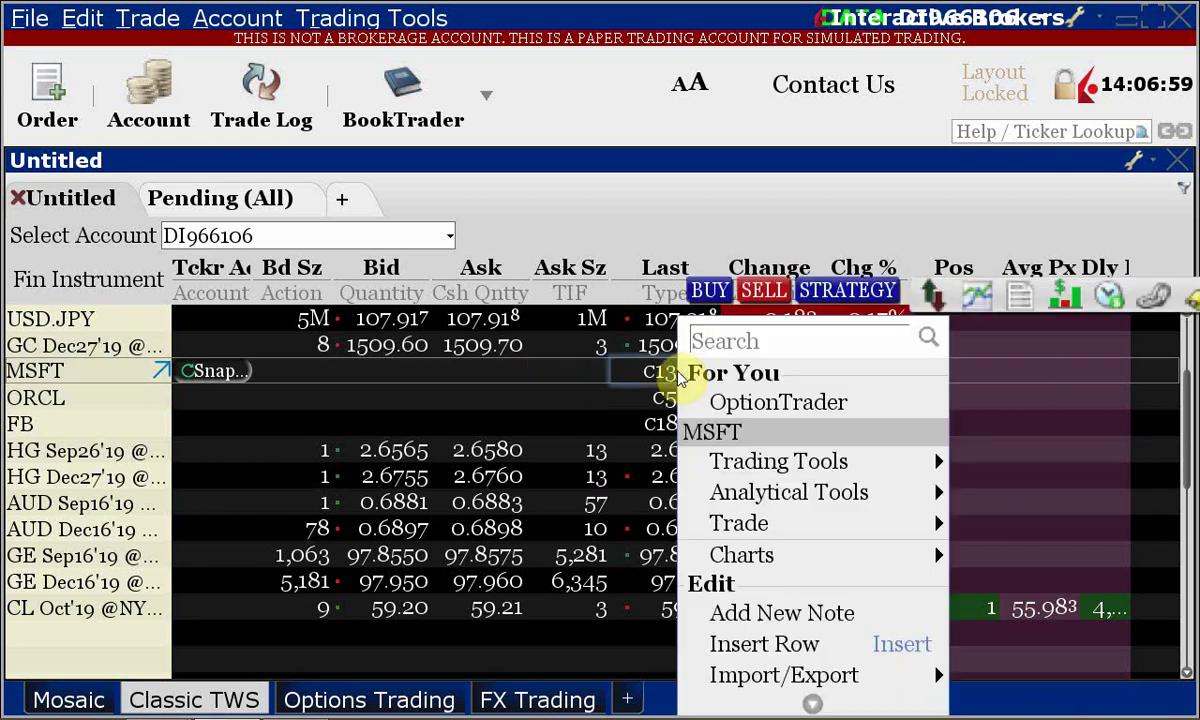
{"action": "mouse_move", "coordinate": [757, 479]}
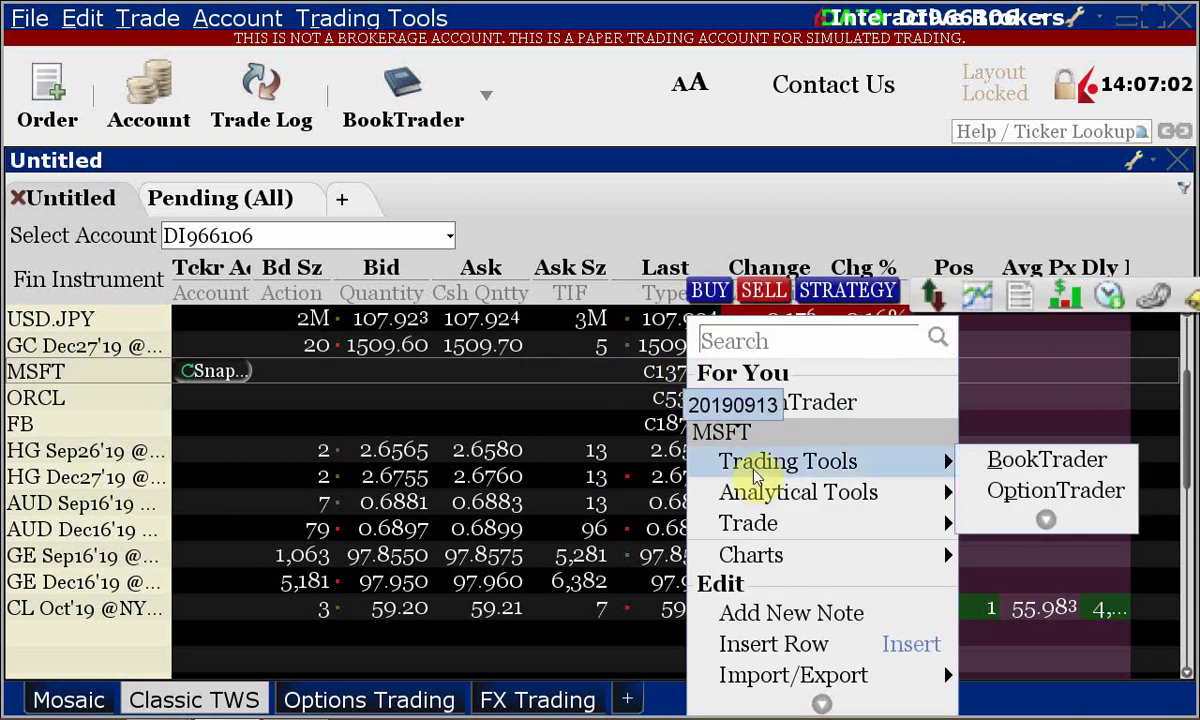
{"action": "left_click", "coordinate": [1035, 505]}
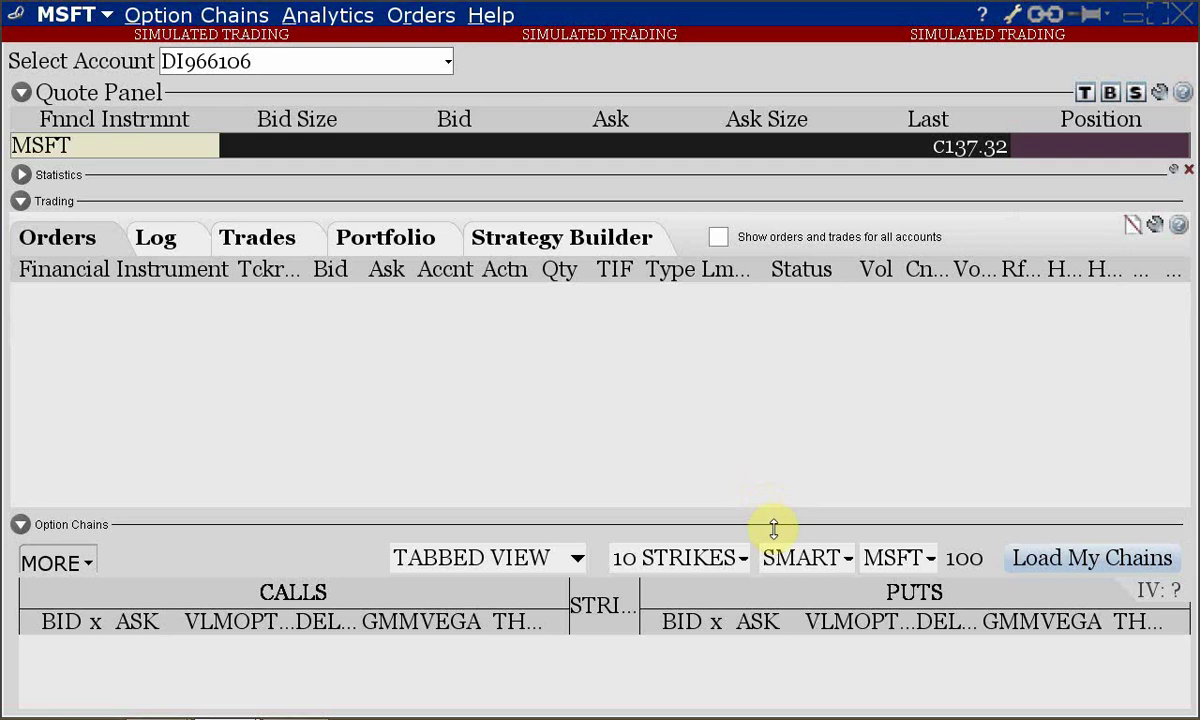
Step: Enlarge the Option Chains section in the MSFT OptionTrader by shrinking the Trading section above it
{"action": "left_click_drag", "start_coordinate": [773, 530], "coordinate": [650, 510]}
{"action": "left_click_drag", "start_coordinate": [645, 362], "coordinate": [645, 362]}
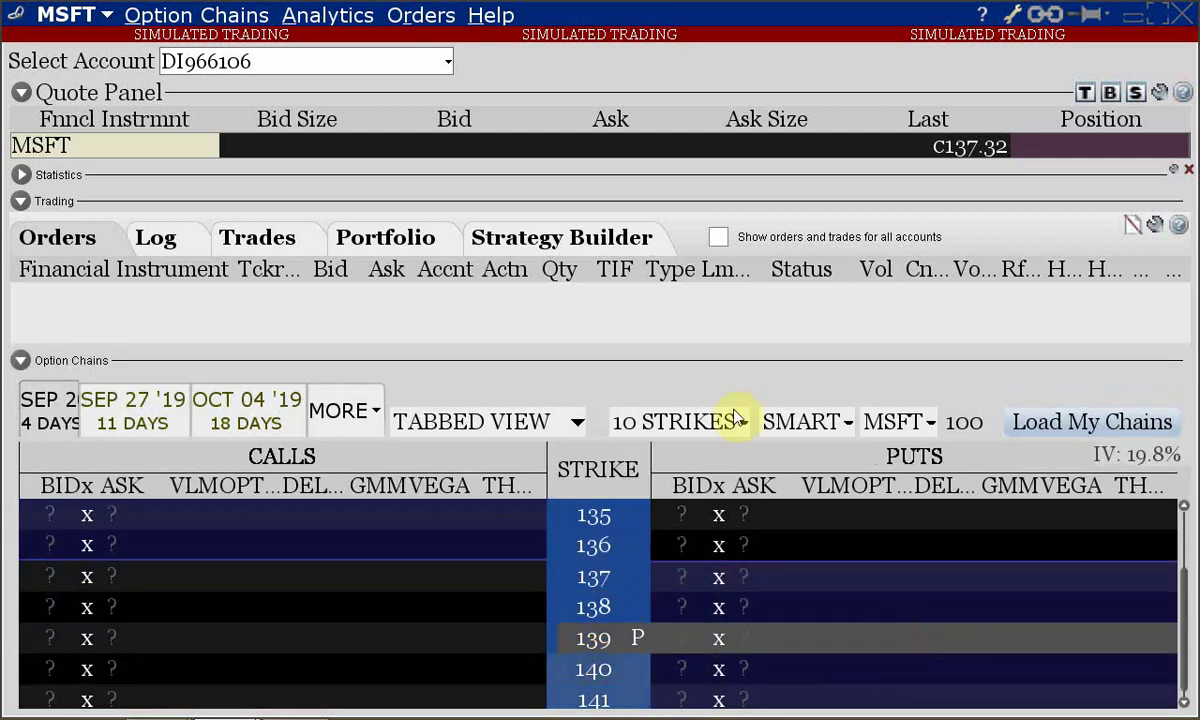
{"action": "left_click_drag", "start_coordinate": [702, 360], "coordinate": [702, 323]}
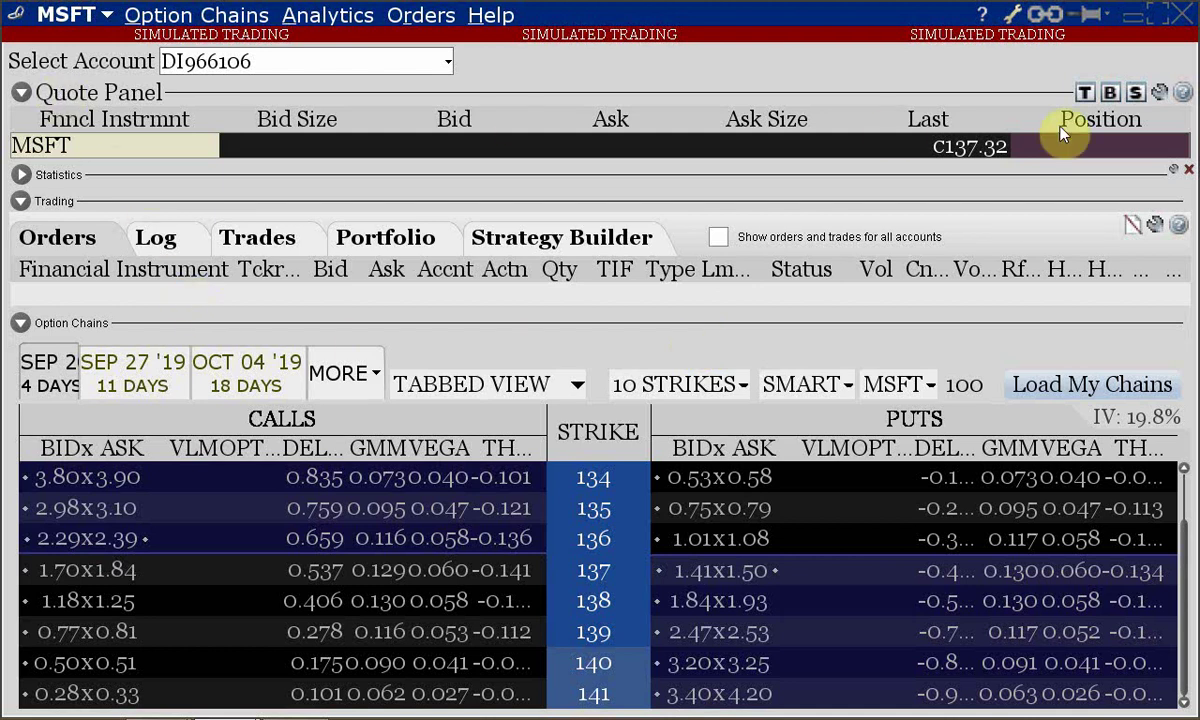
Step: Show the MSFT option chain for the DEC 20 '19 expiration
{"action": "mouse_move", "coordinate": [842, 527]}
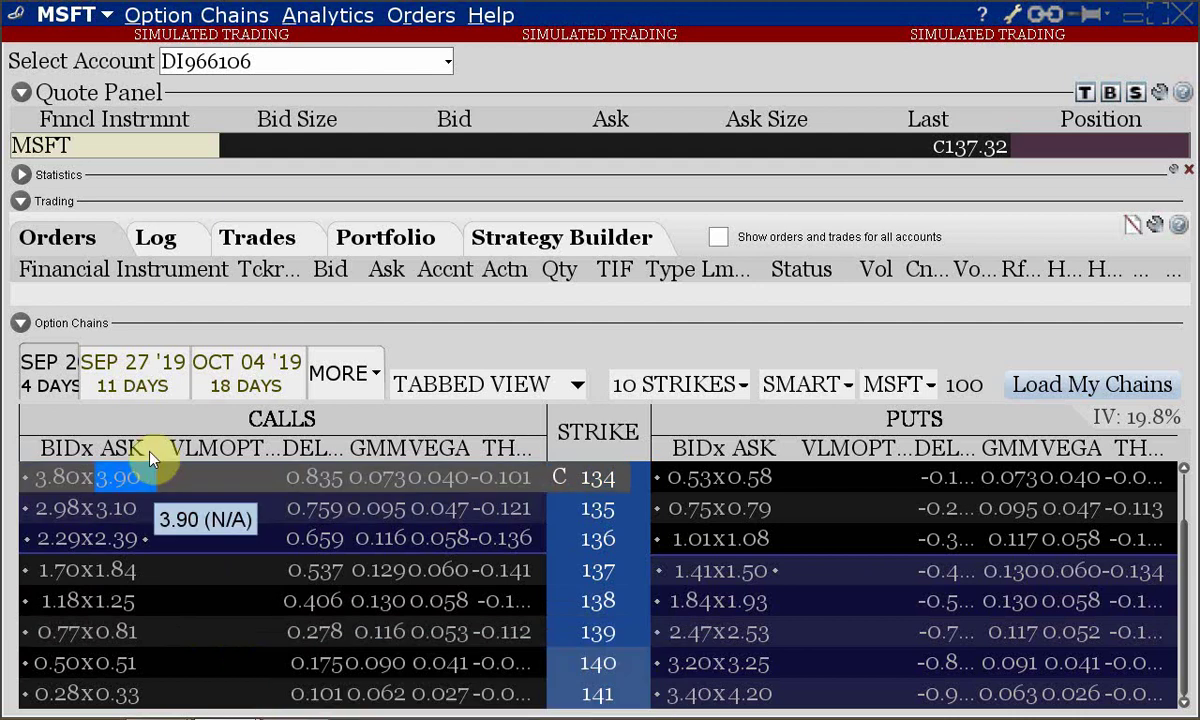
{"action": "left_click", "coordinate": [363, 378]}
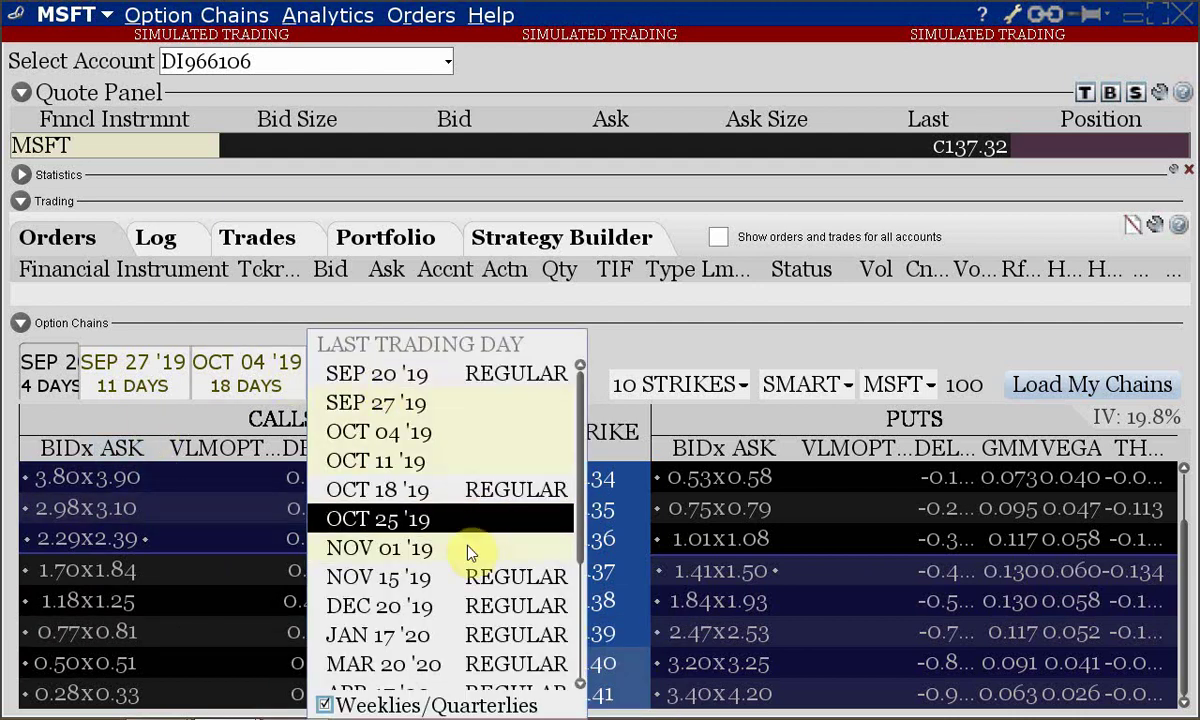
{"action": "left_click", "coordinate": [438, 614]}
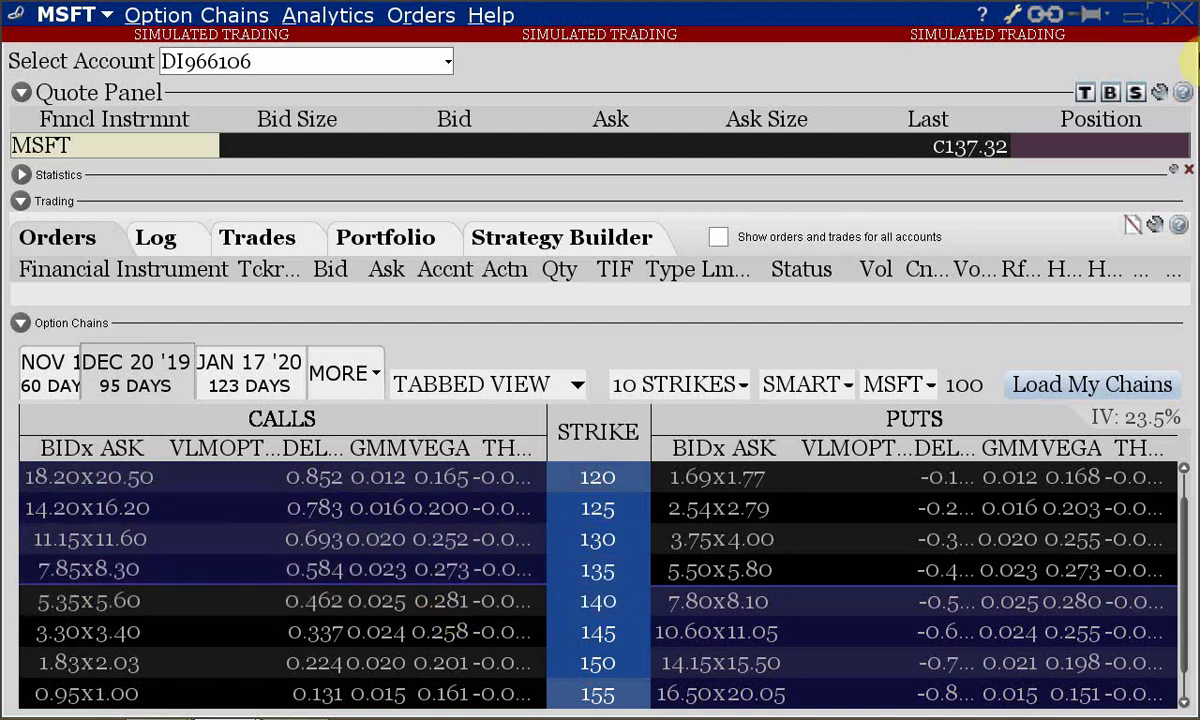
{"action": "left_click", "coordinate": [1160, 14]}
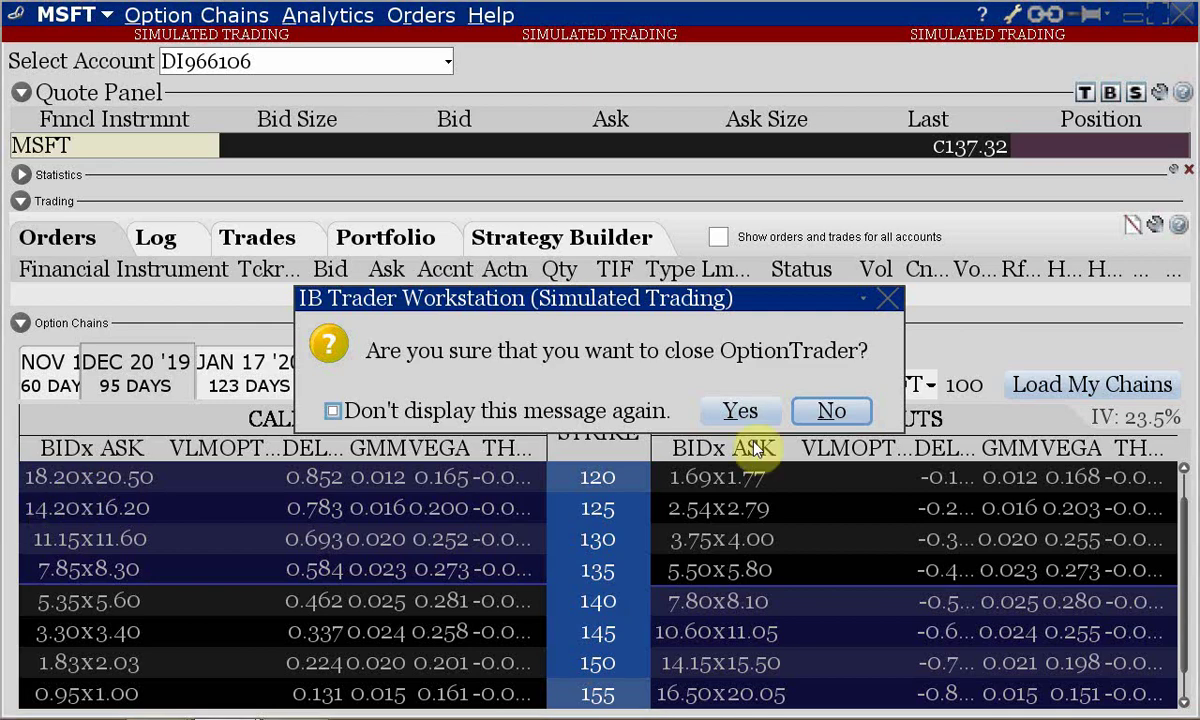
{"action": "left_click", "coordinate": [740, 411]}
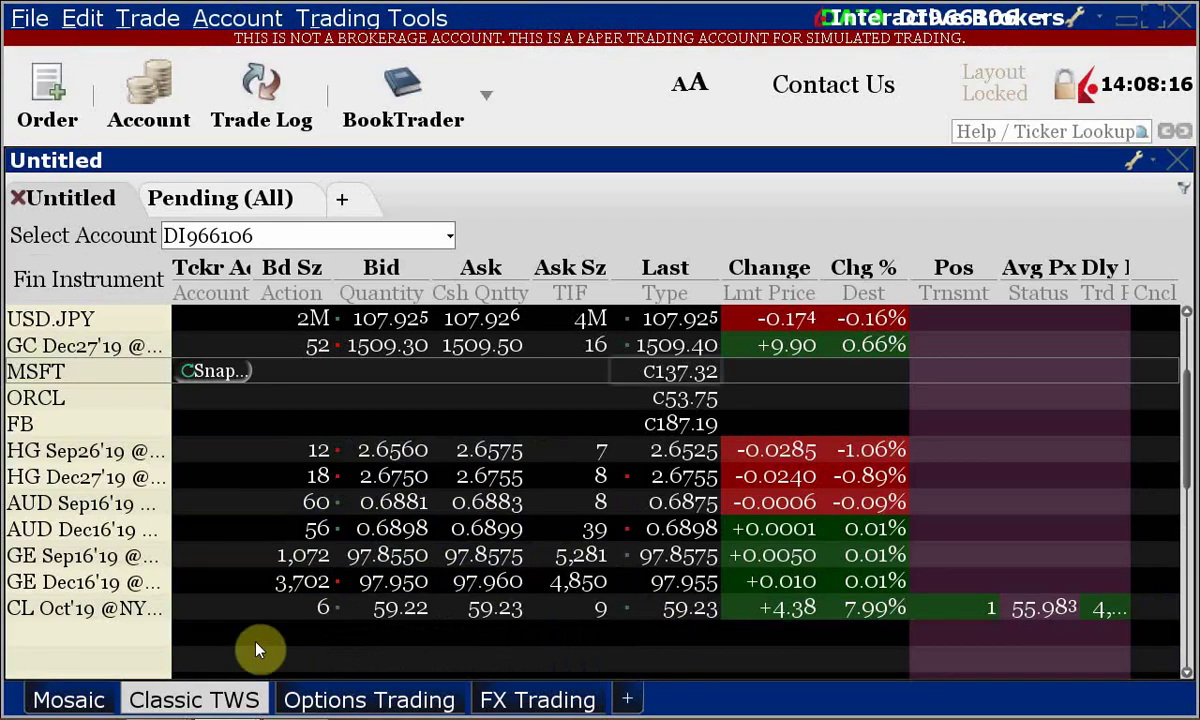
{"action": "right_click", "coordinate": [683, 622]}
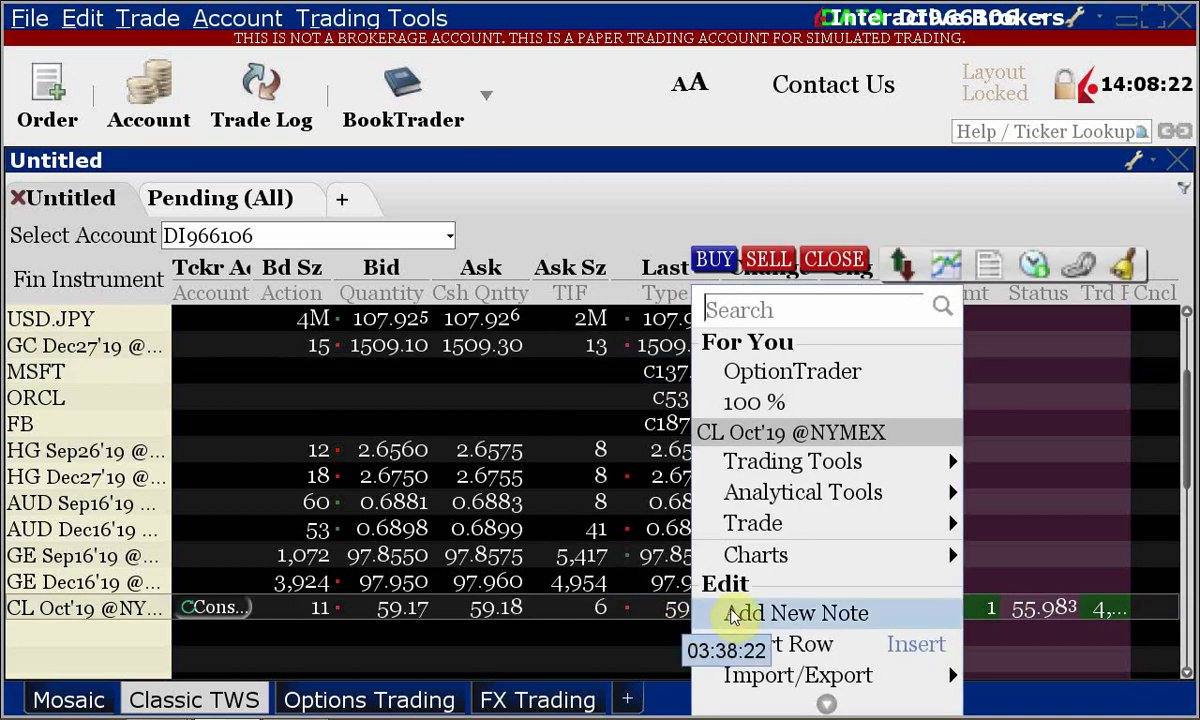
{"action": "mouse_move", "coordinate": [790, 463]}
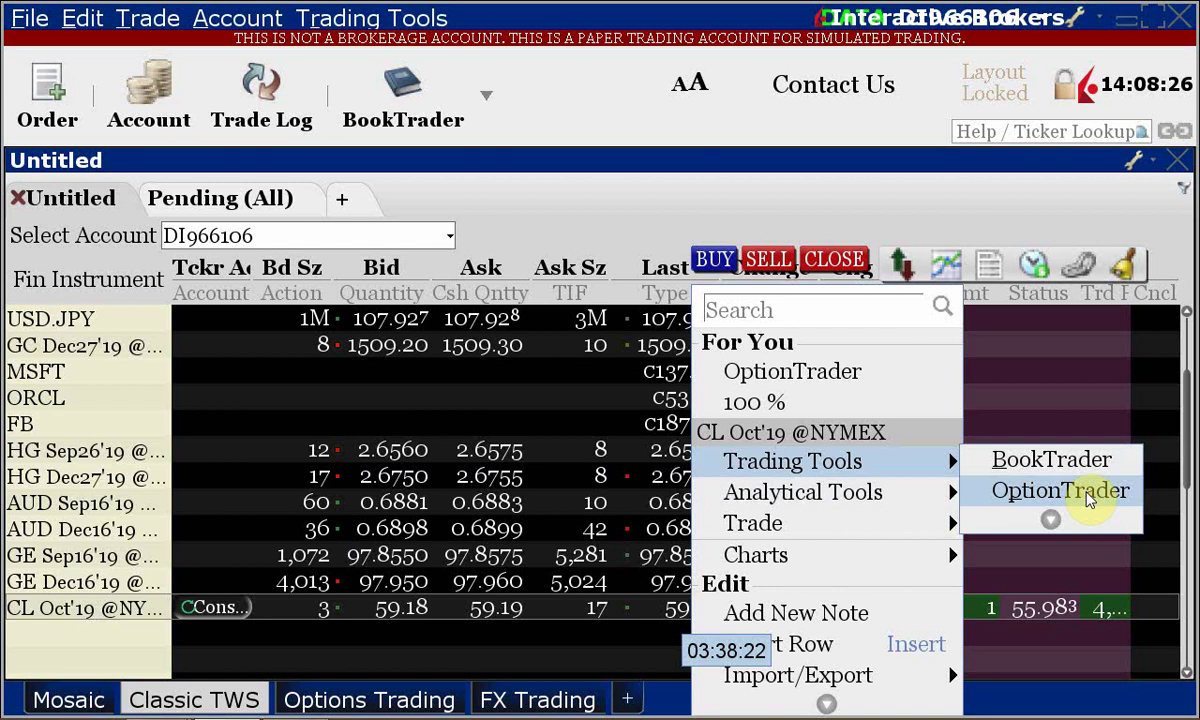
{"action": "left_click", "coordinate": [1088, 500]}
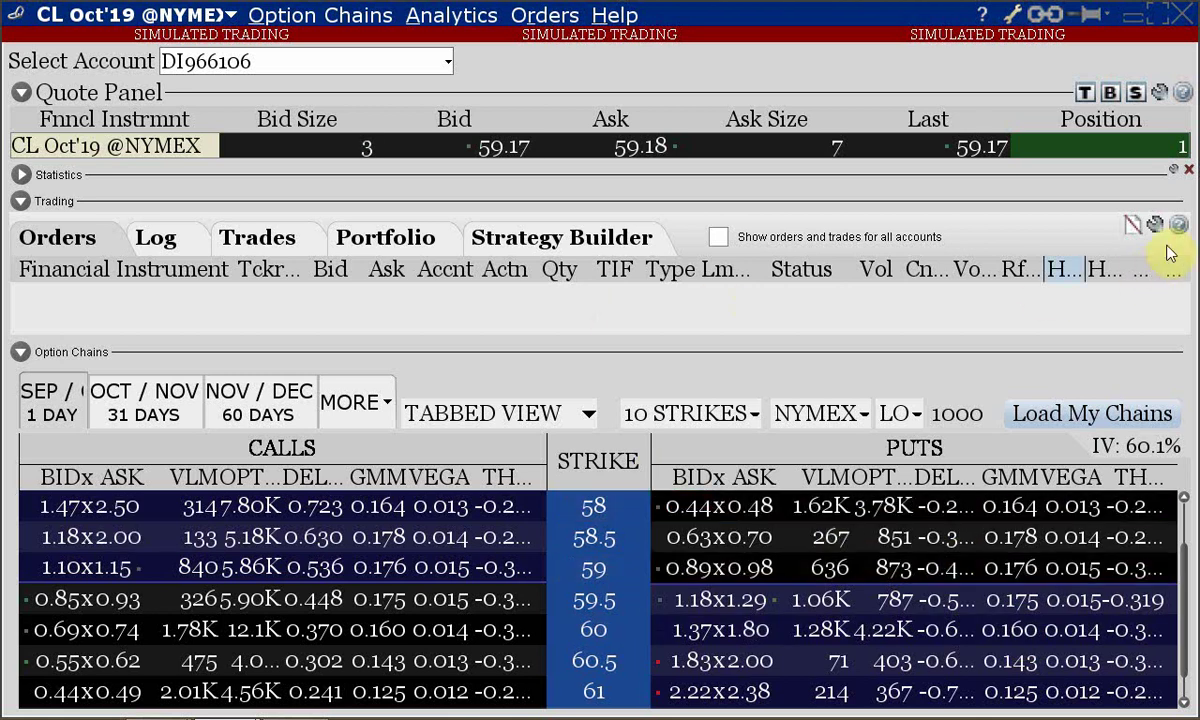
Step: Remove the Statistics section from the CL OptionTrader and widen the ASK column of the option chain
{"action": "left_click", "coordinate": [1186, 172]}
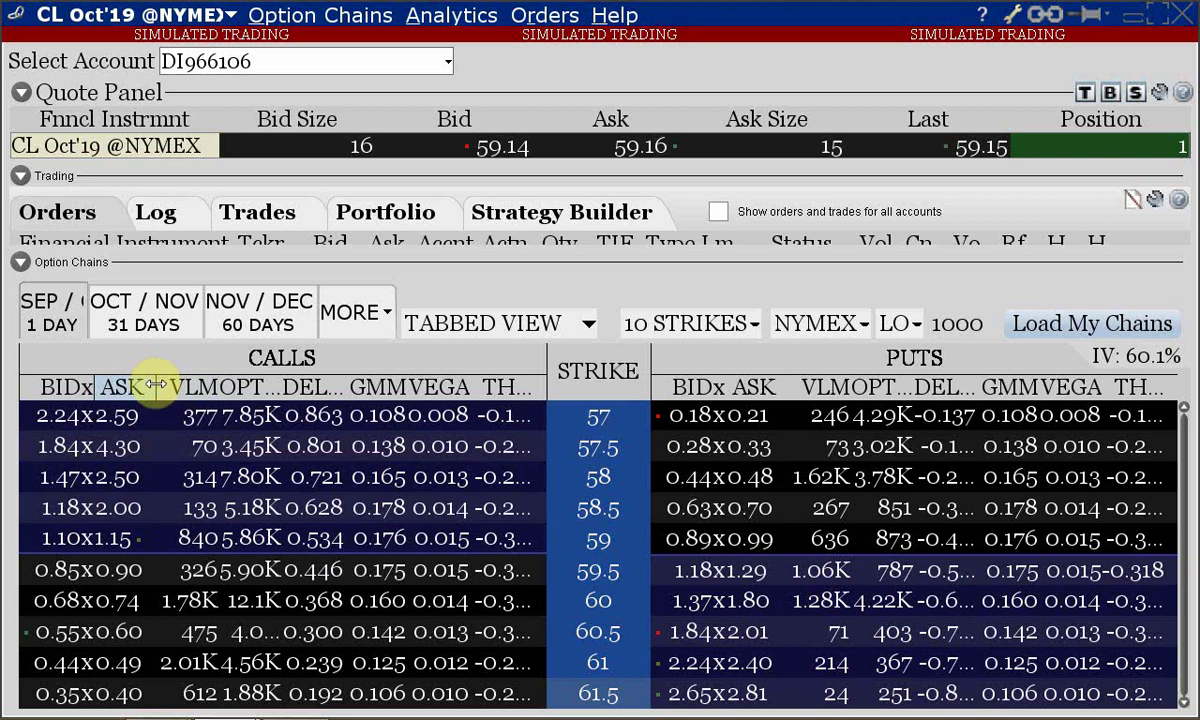
{"action": "left_click_drag", "start_coordinate": [160, 386], "coordinate": [189, 388]}
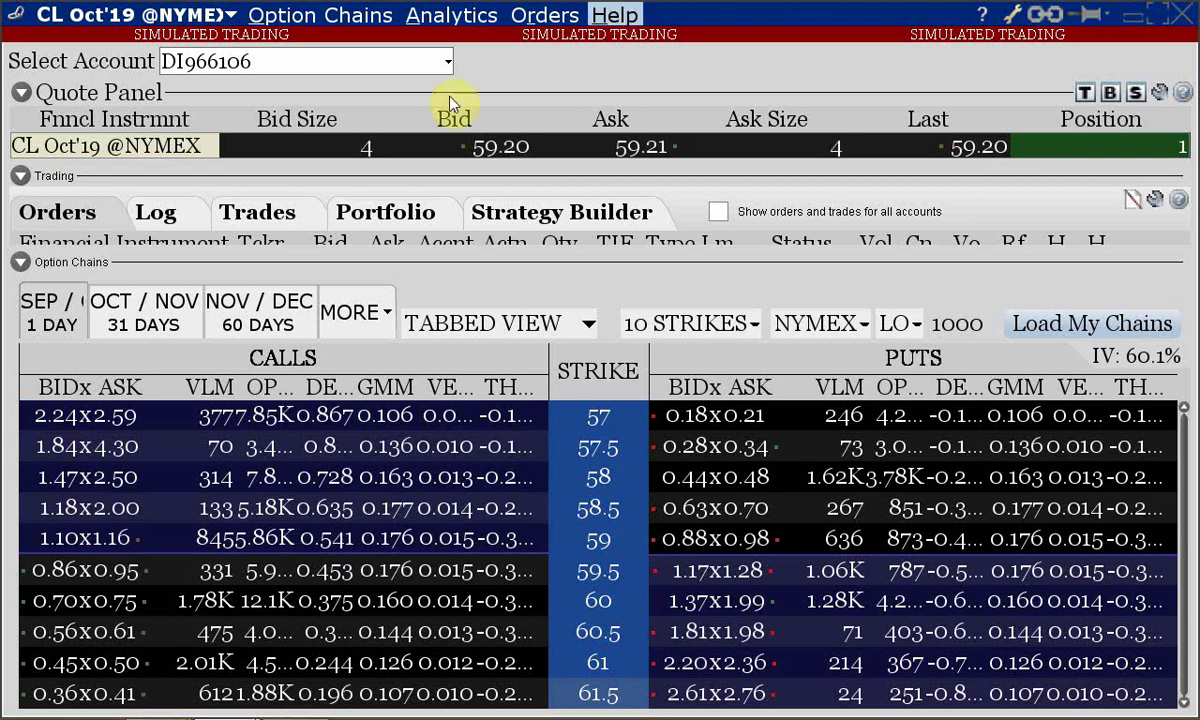
Step: Show the OCT / NOV option chain for CL and examine its calls and puts
{"action": "left_click", "coordinate": [160, 326]}
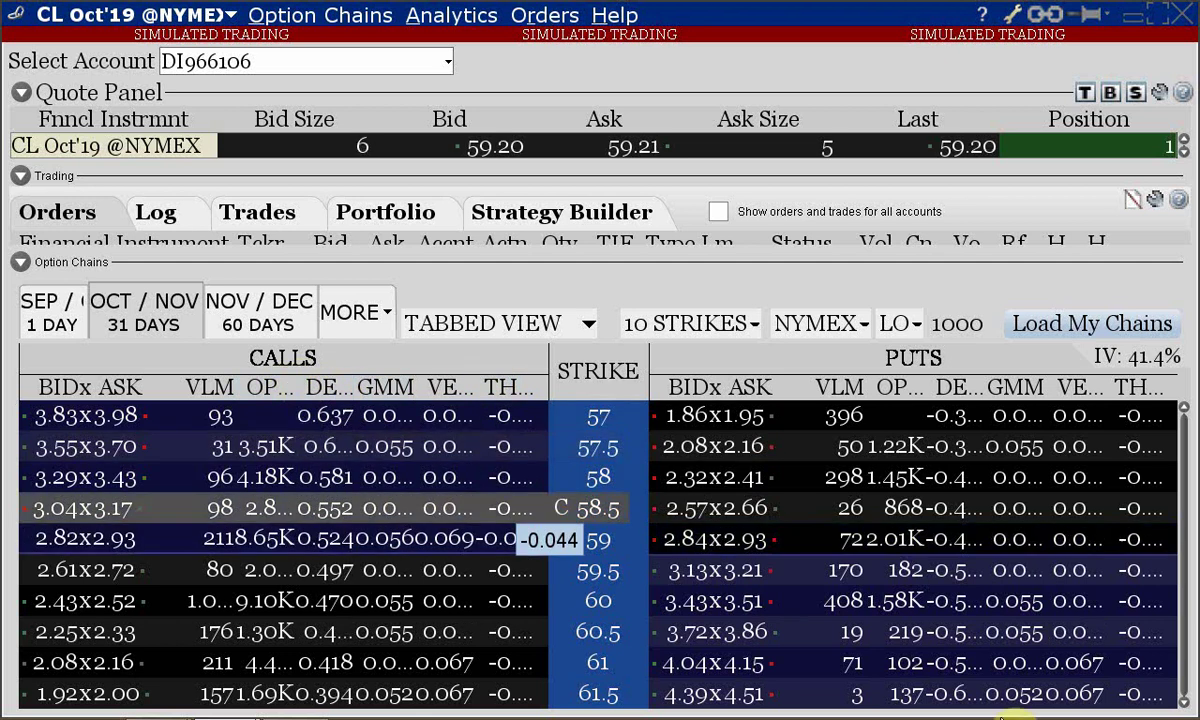
{"action": "mouse_move", "coordinate": [497, 390]}
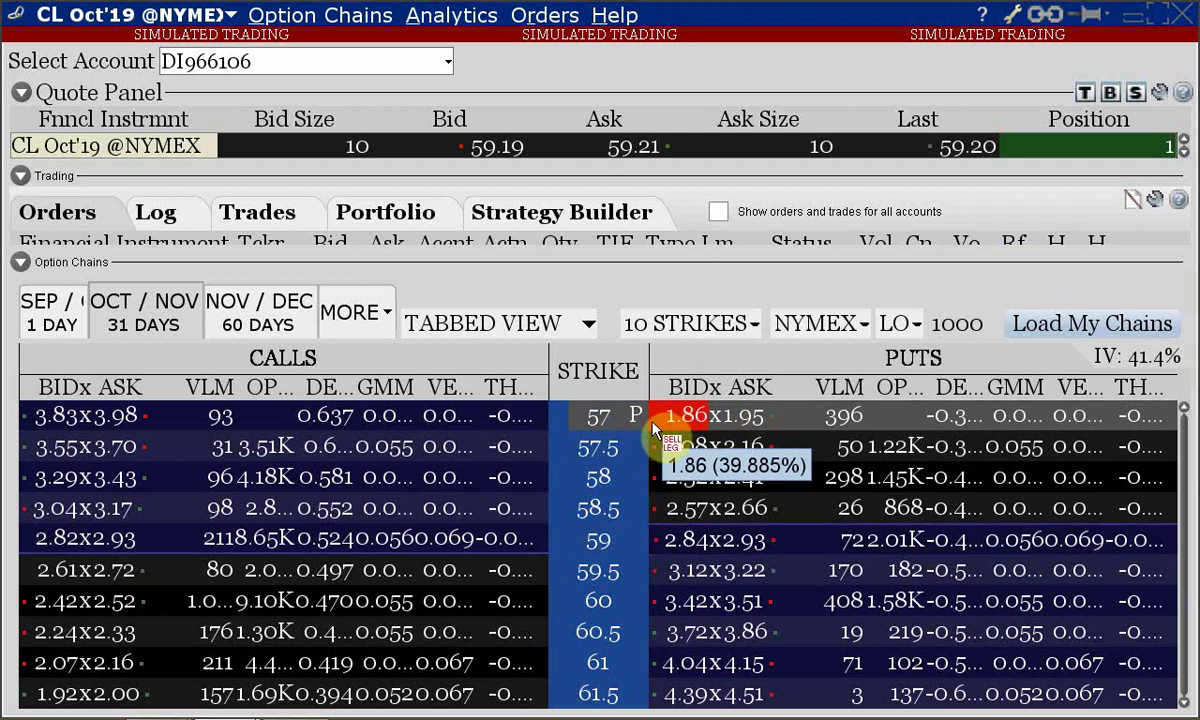
{"action": "mouse_move", "coordinate": [662, 472]}
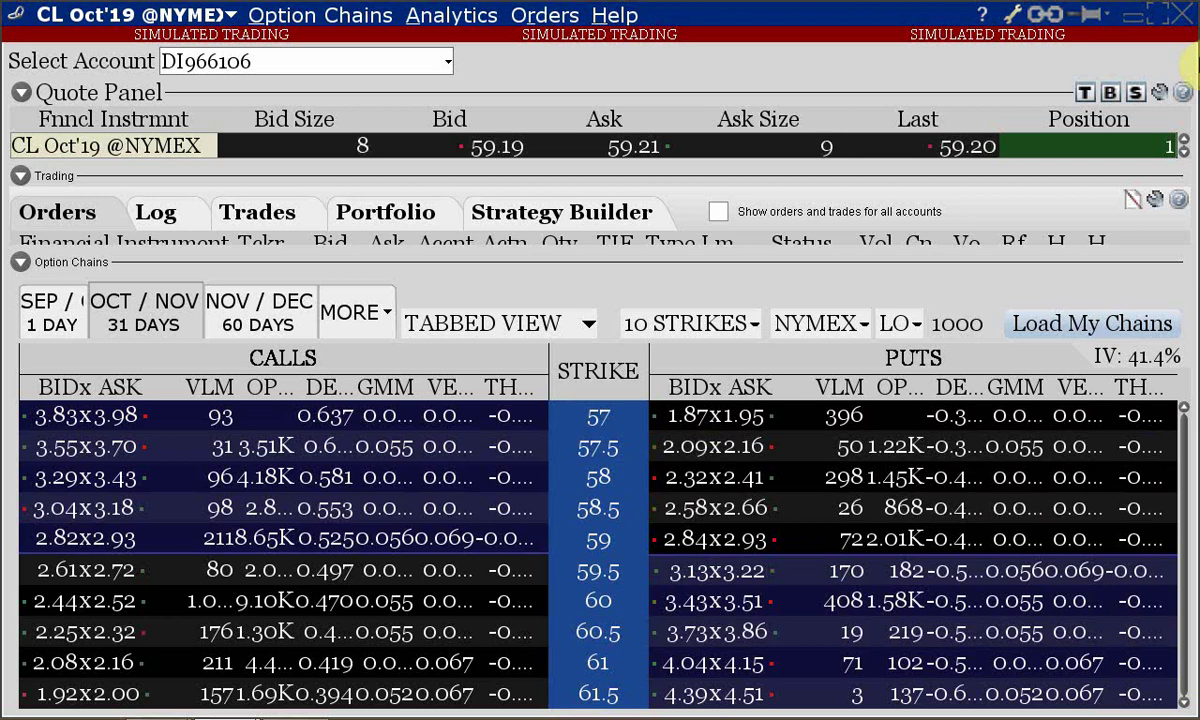
Step: Return to the main Trader Workstation window and widen the Financial Instrument column until the full contract names fit
{"action": "key", "text": "alt+Tab"}
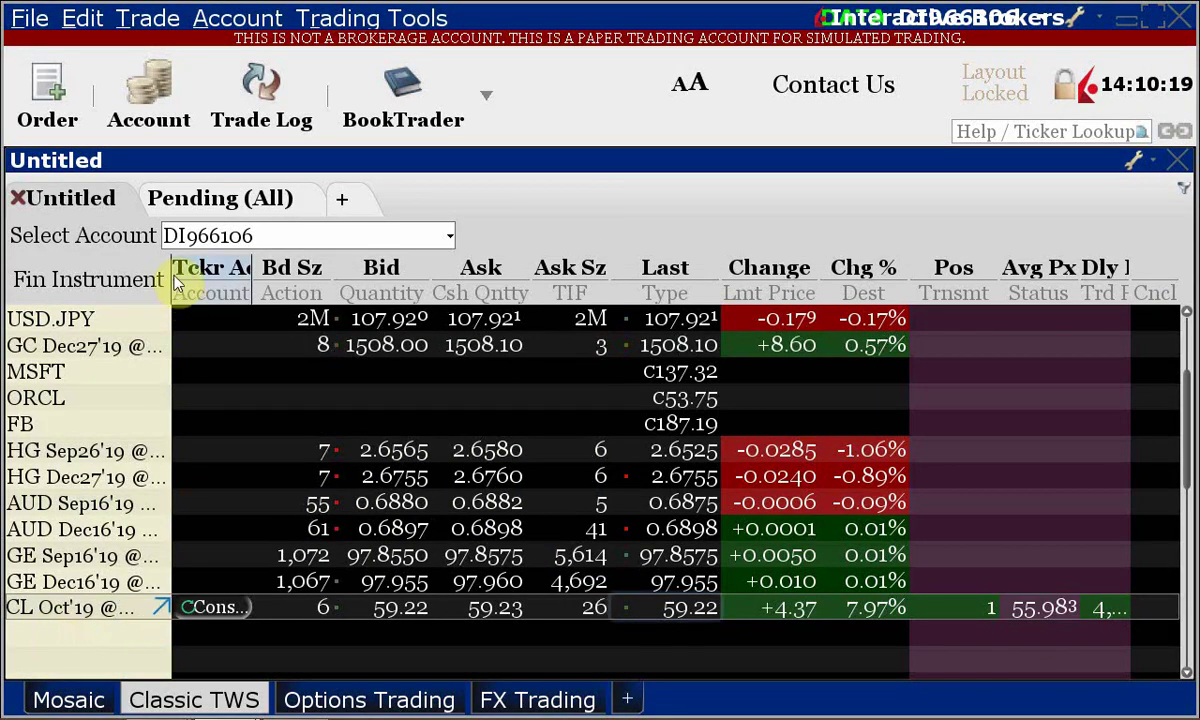
{"action": "left_click_drag", "start_coordinate": [171, 272], "coordinate": [238, 274]}
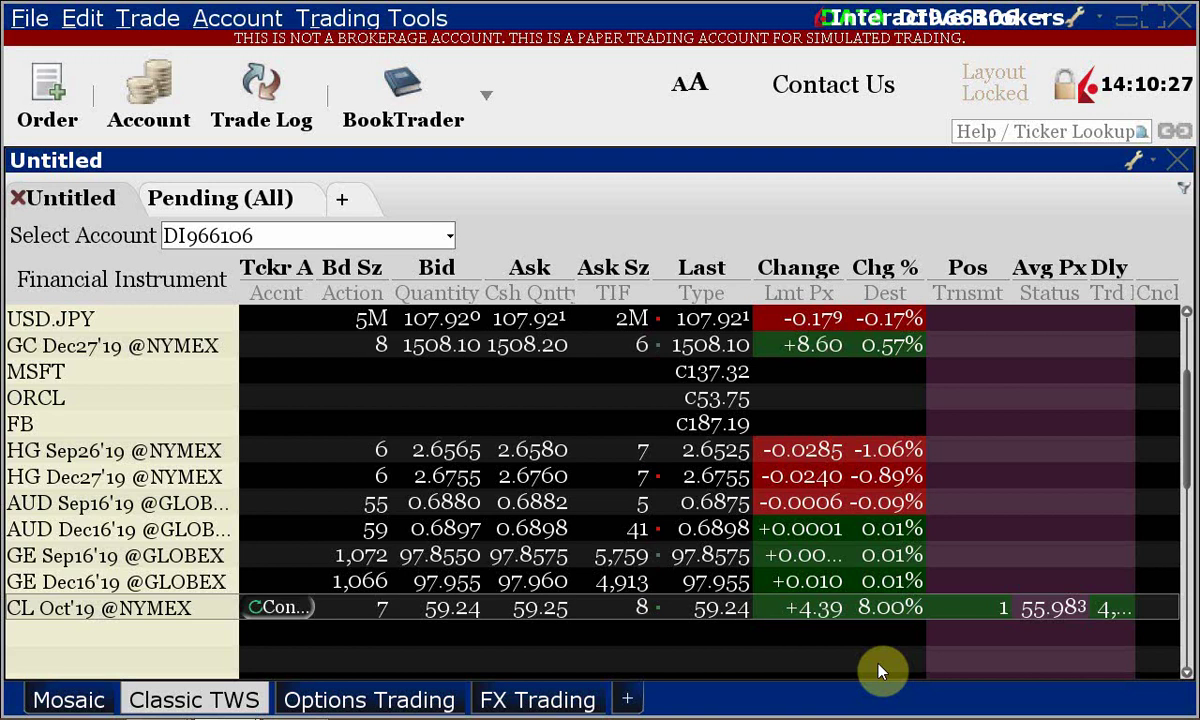
Step: Check the ORCL ticker in the TWS OPT PROJECT spreadsheet, and return to Trader Workstation and select the FB row
{"action": "key", "text": "alt+Tab"}
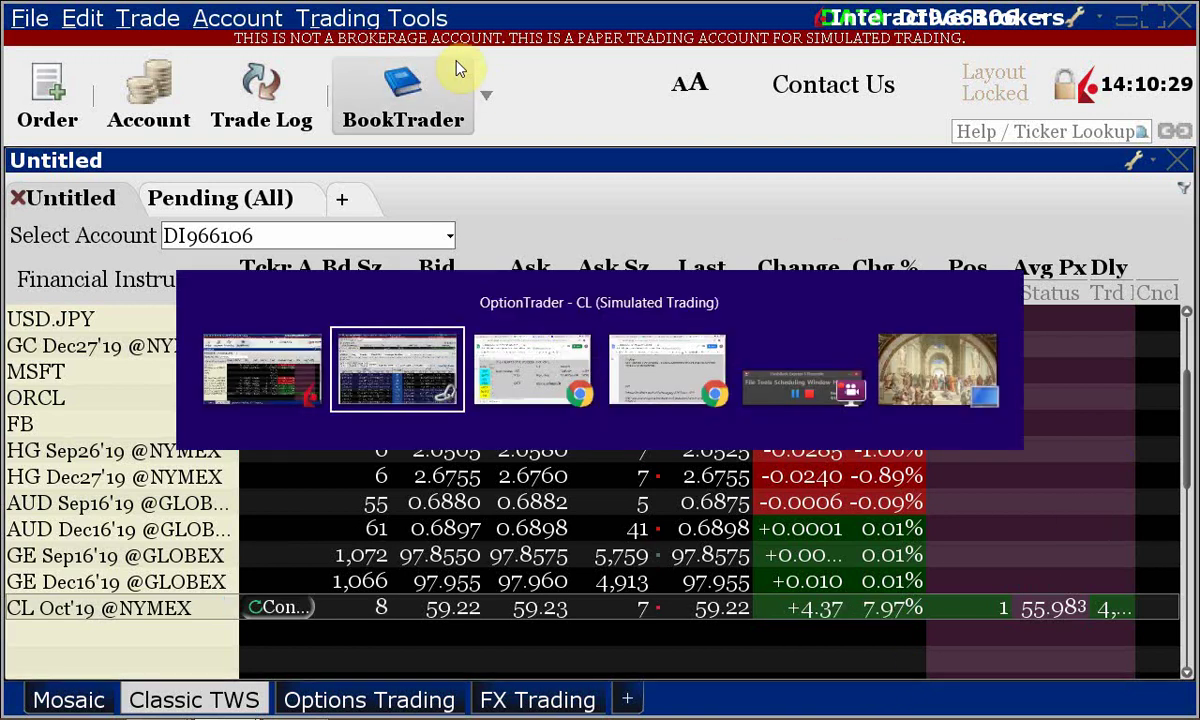
{"action": "left_click", "coordinate": [152, 540]}
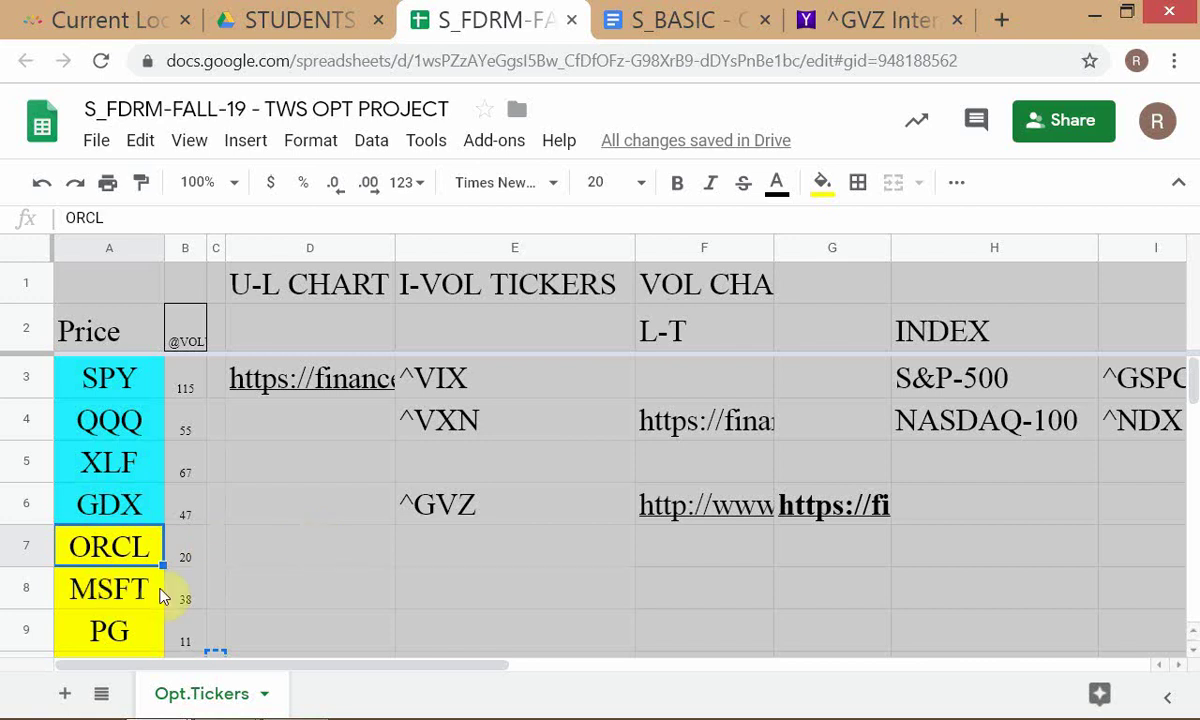
{"action": "key", "text": "alt+Tab"}
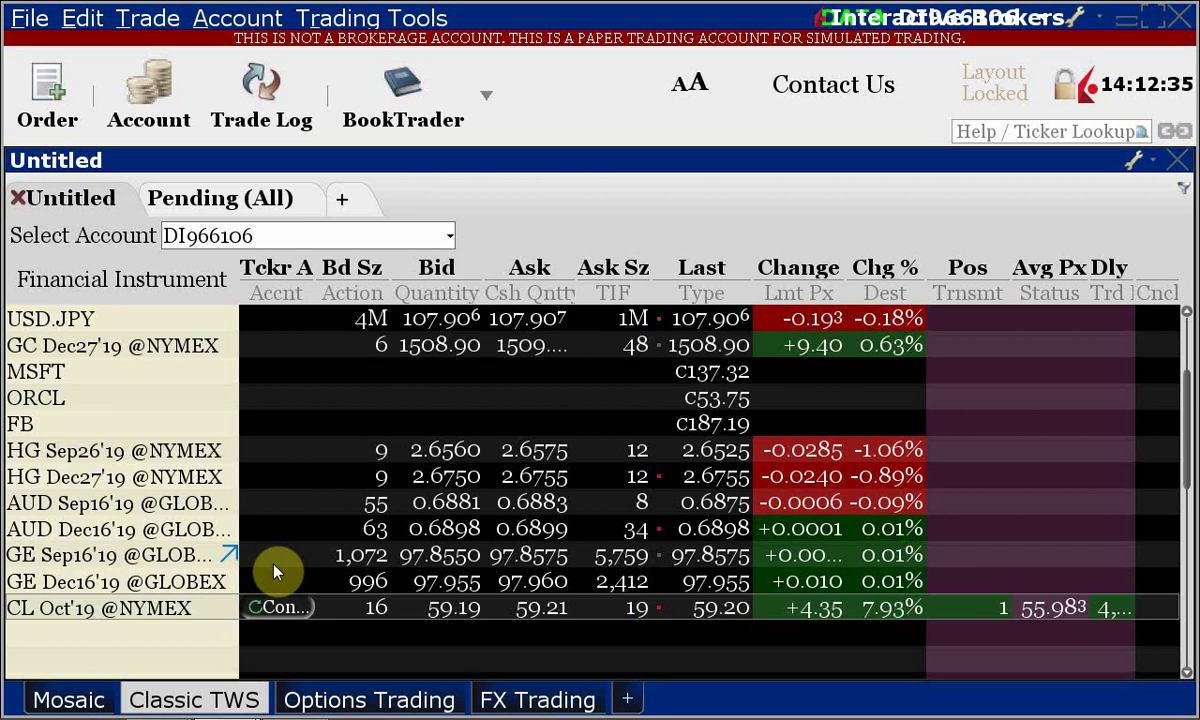
{"action": "left_click", "coordinate": [61, 436]}
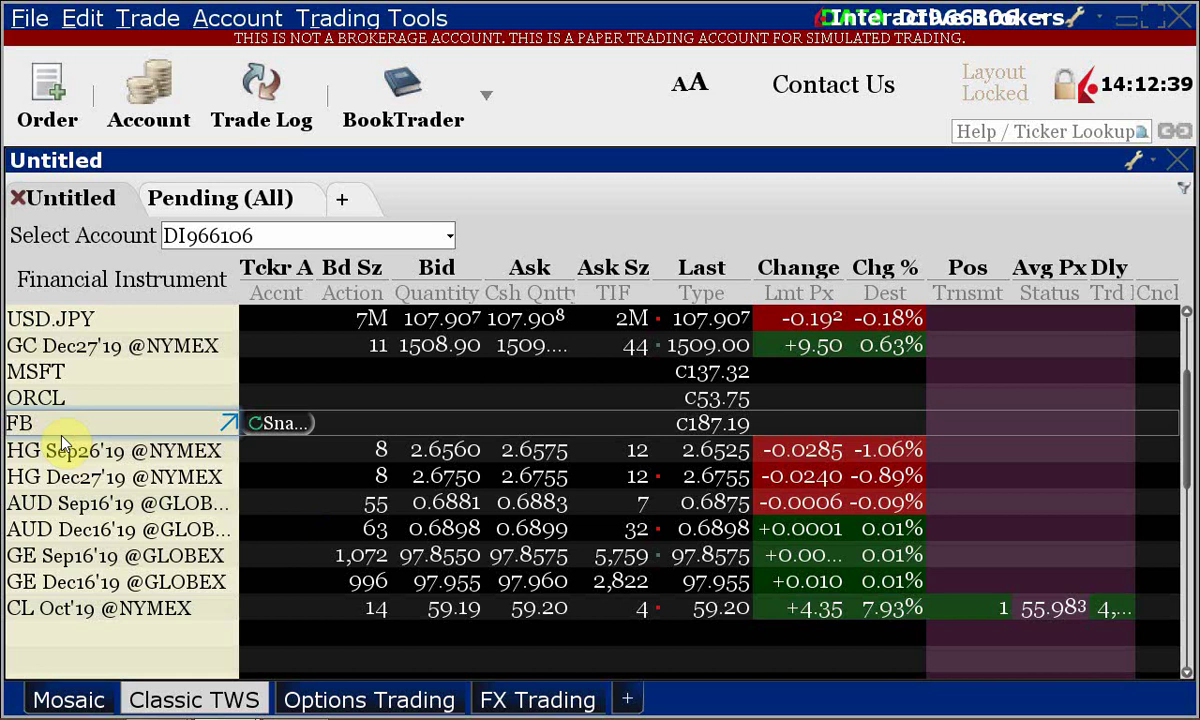
Step: Insert three blank rows above the FB row in the watchlist
{"action": "key", "text": "Insert"}
{"action": "key", "text": "Insert"}
{"action": "key", "text": "Insert"}
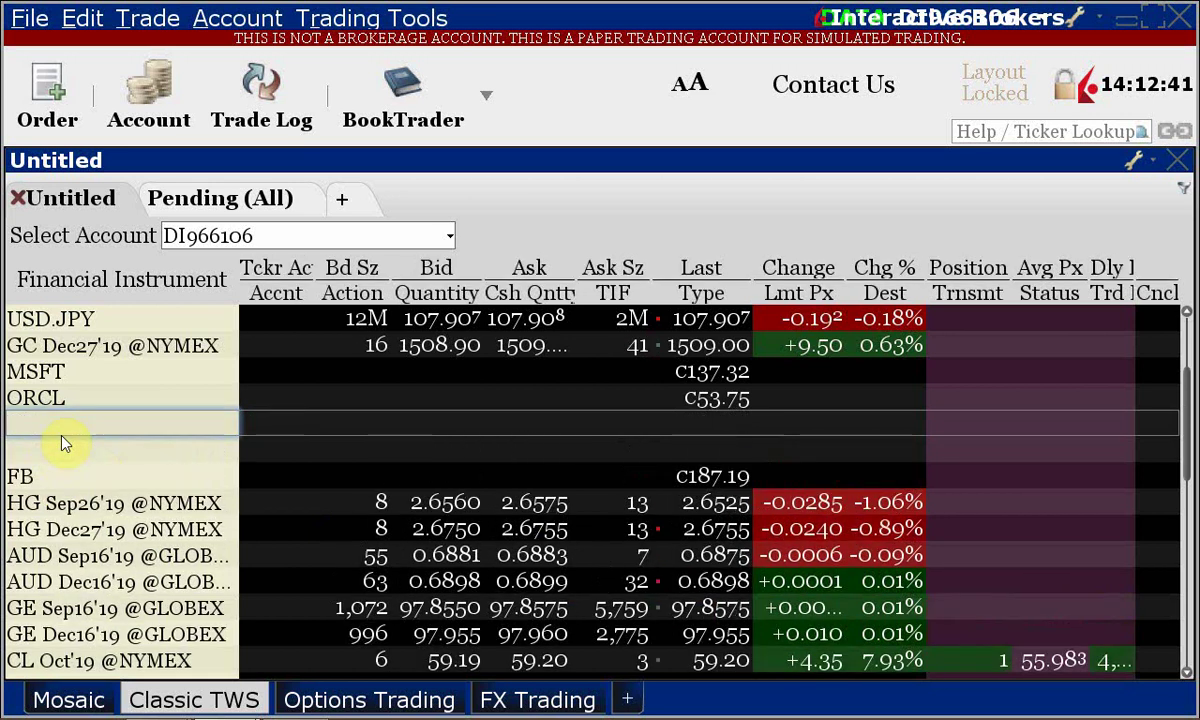
{"action": "left_click", "coordinate": [60, 436]}
Step: Check the ticker list in the TWS OPT PROJECT spreadsheet and add the NYSE stock PG (SMART) to the first blank watchlist row
{"action": "key", "text": "alt+Tab"}
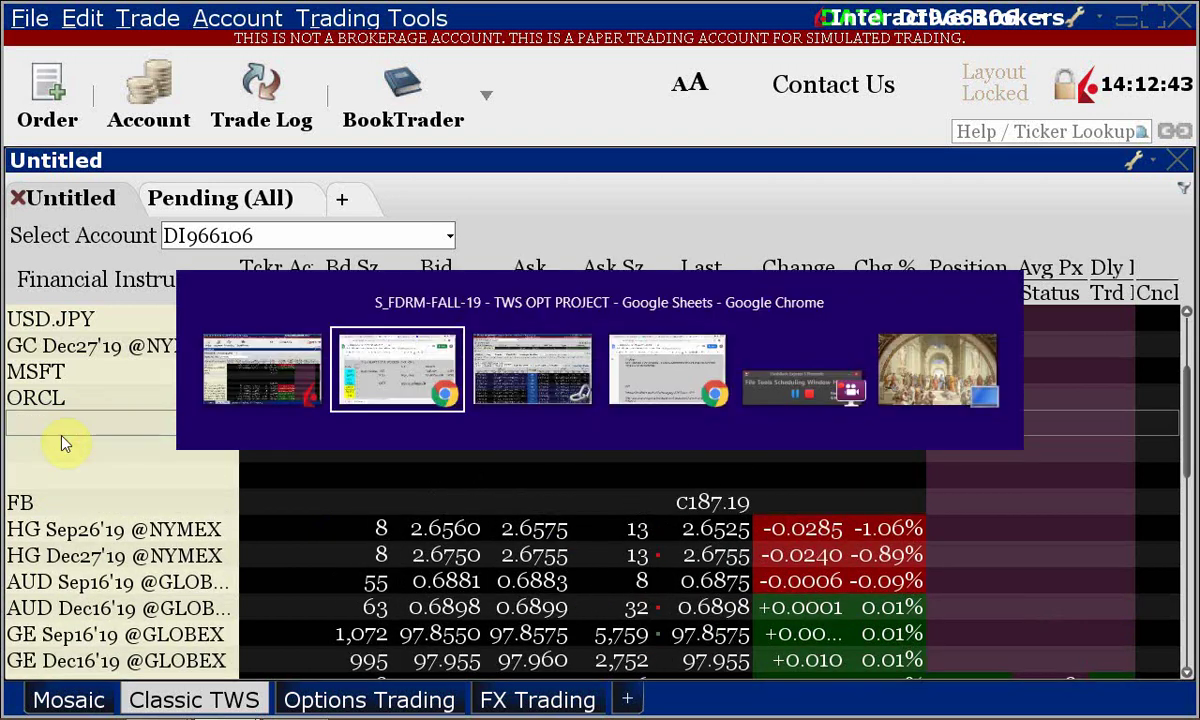
{"action": "key", "text": "alt+Tab"}
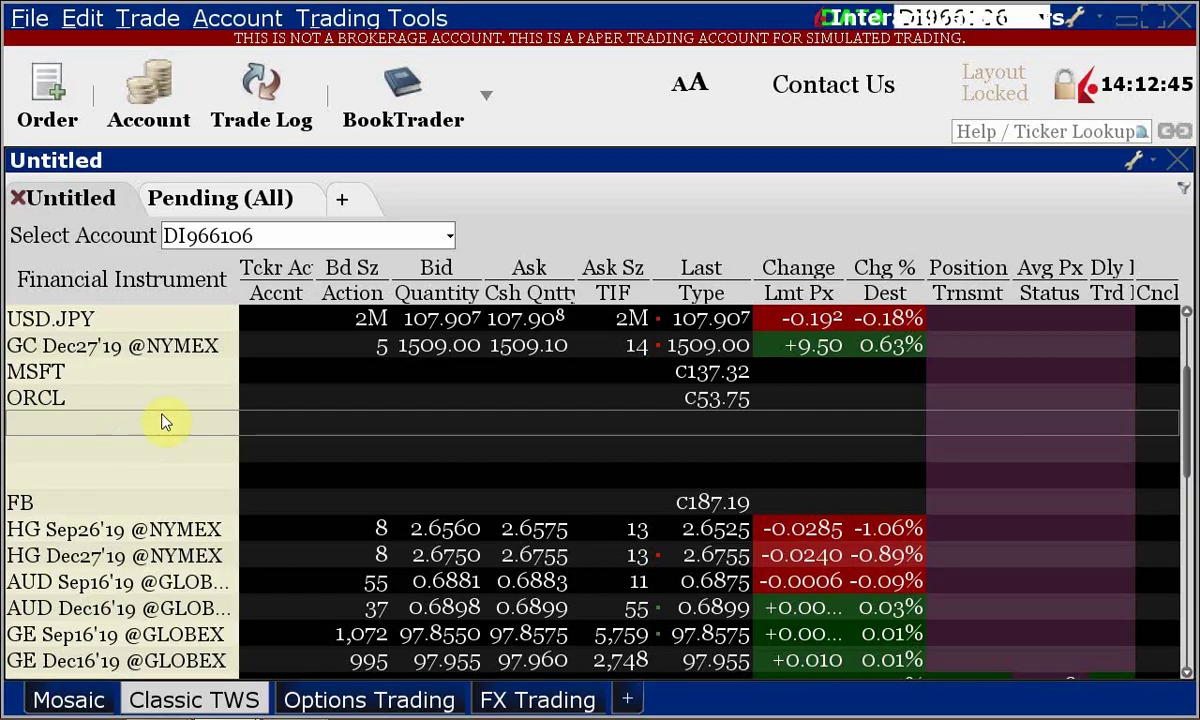
{"action": "key", "text": "alt+Tab"}
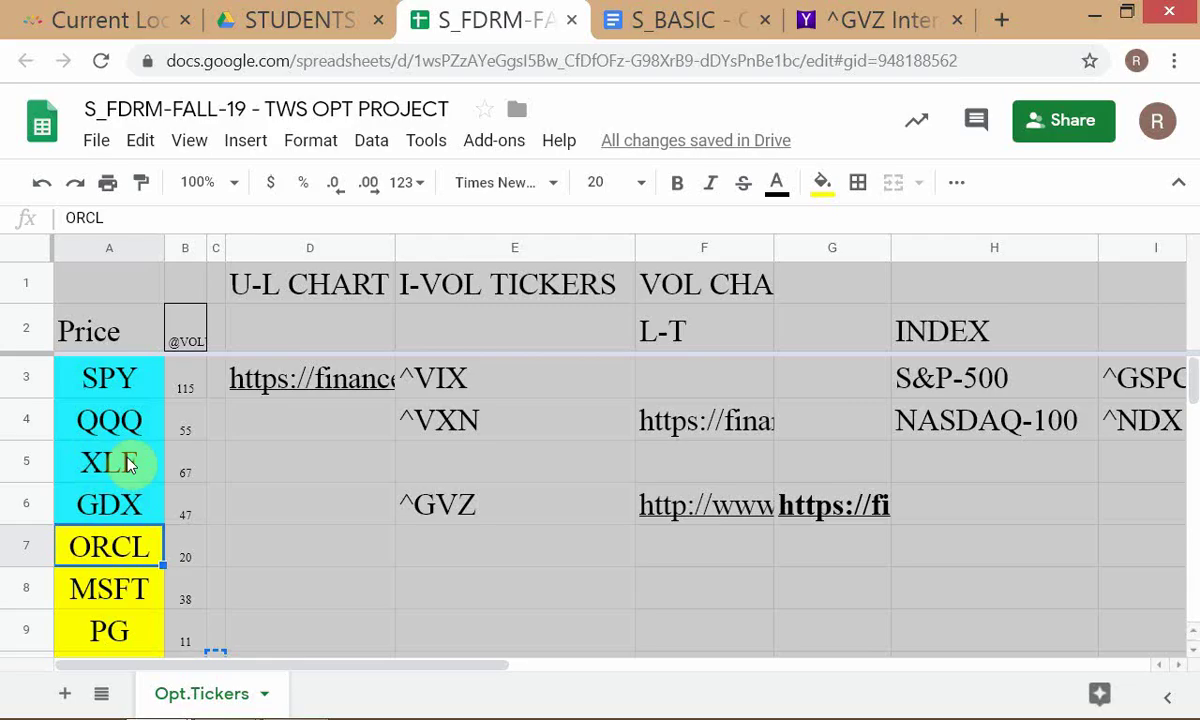
{"action": "scroll", "coordinate": [190, 540], "scroll_direction": "down", "scroll_amount": 1}
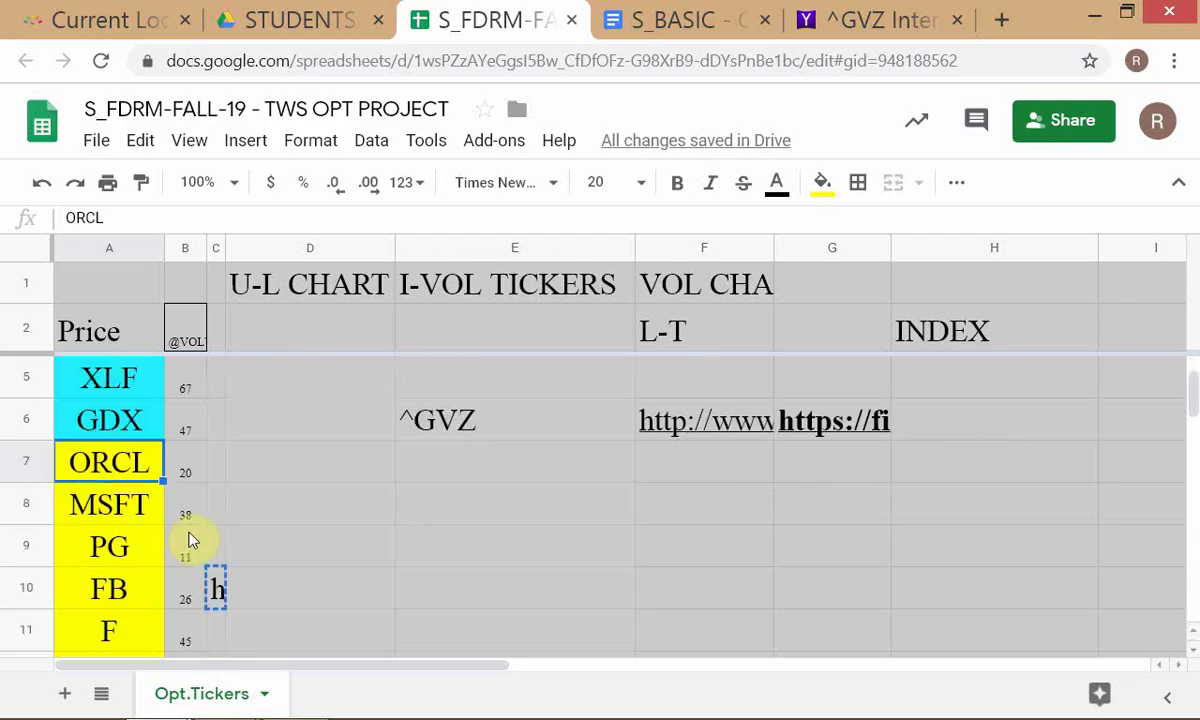
{"action": "key", "text": "alt+Tab"}
{"action": "key", "text": "alt+Tab"}
{"action": "scroll", "coordinate": [424, 549], "scroll_direction": "down", "scroll_amount": 1}
{"action": "key", "text": "alt+Tab"}
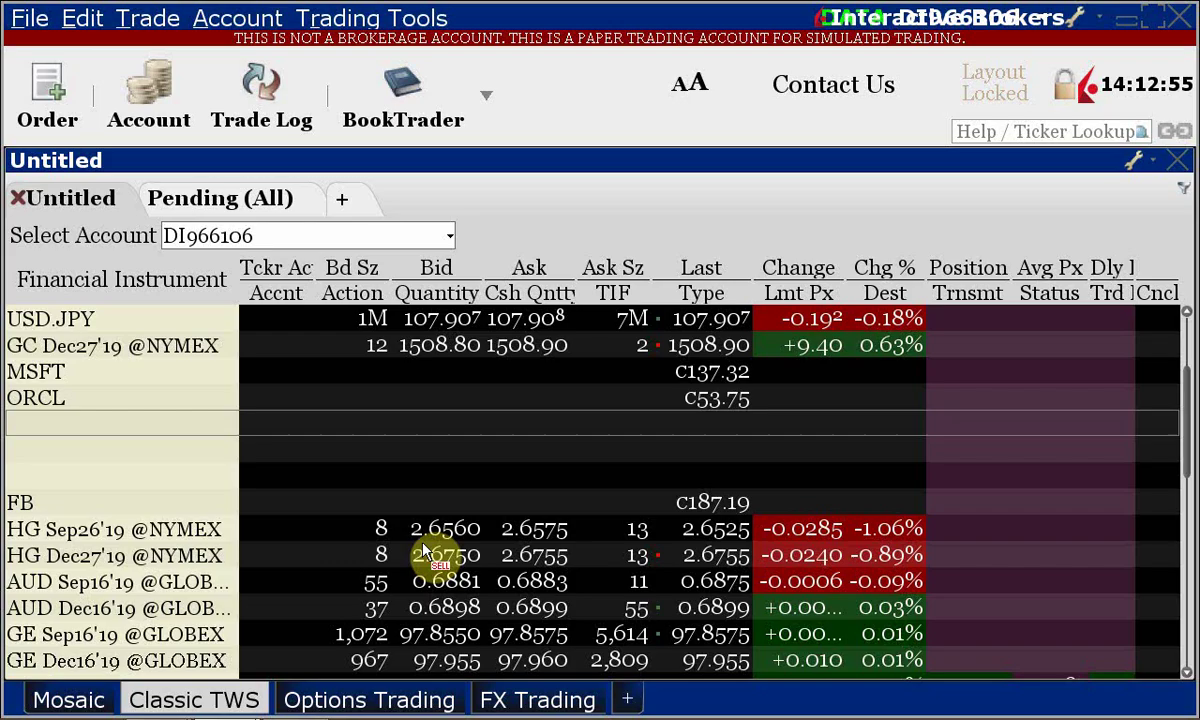
{"action": "left_click", "coordinate": [107, 425]}
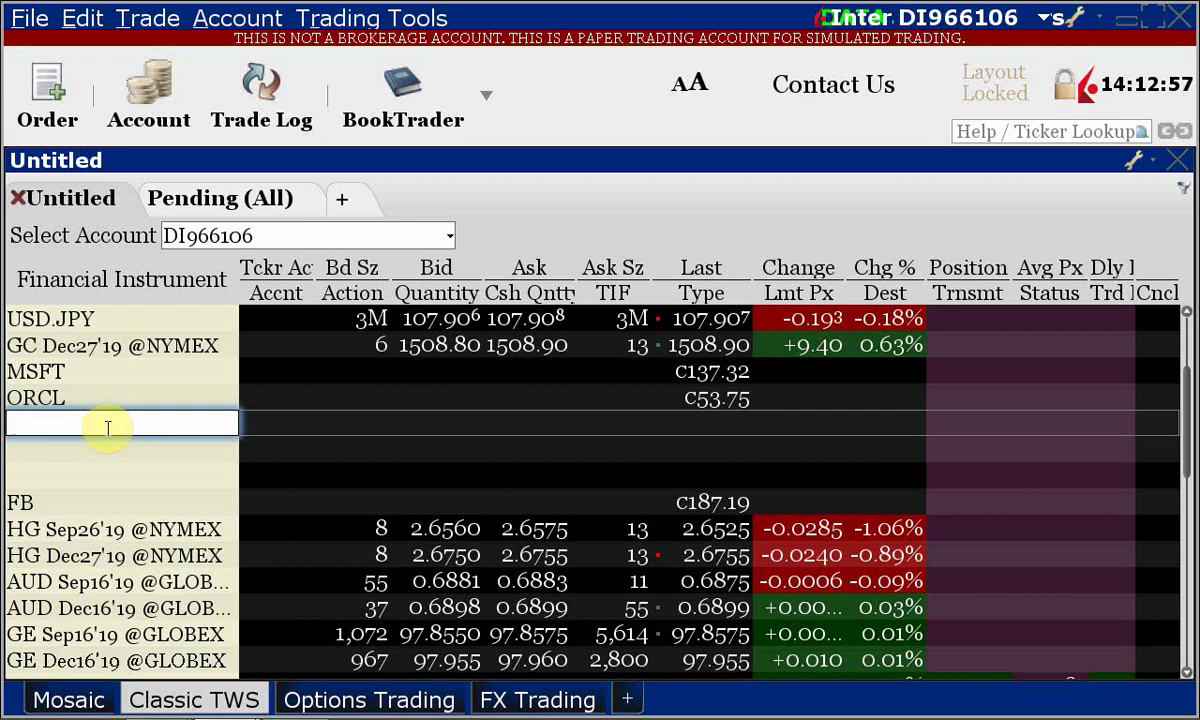
{"action": "type", "text": "PG"}
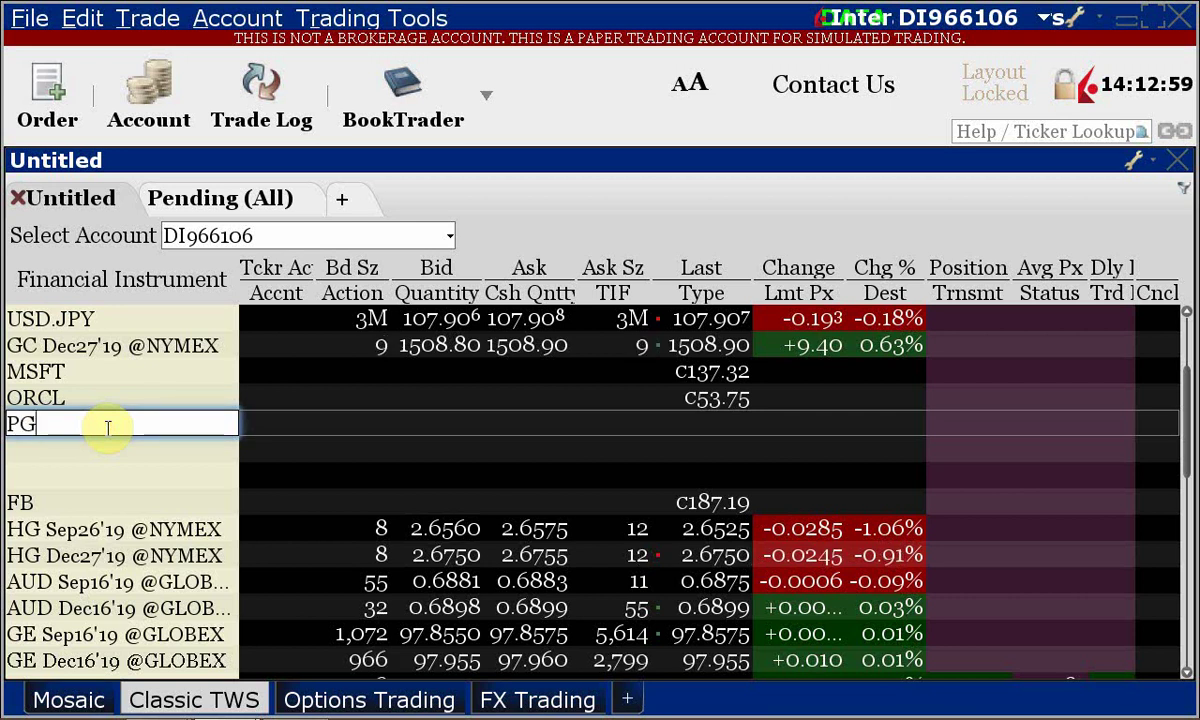
{"action": "key", "text": "Return"}
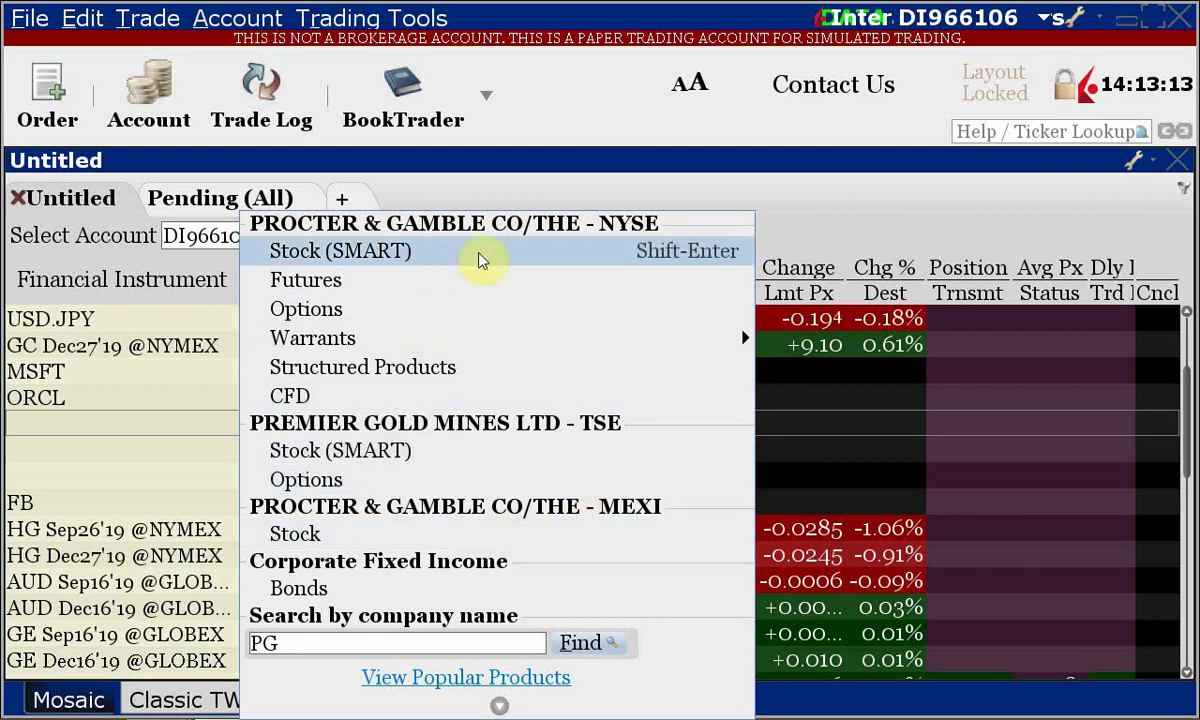
{"action": "left_click", "coordinate": [536, 252]}
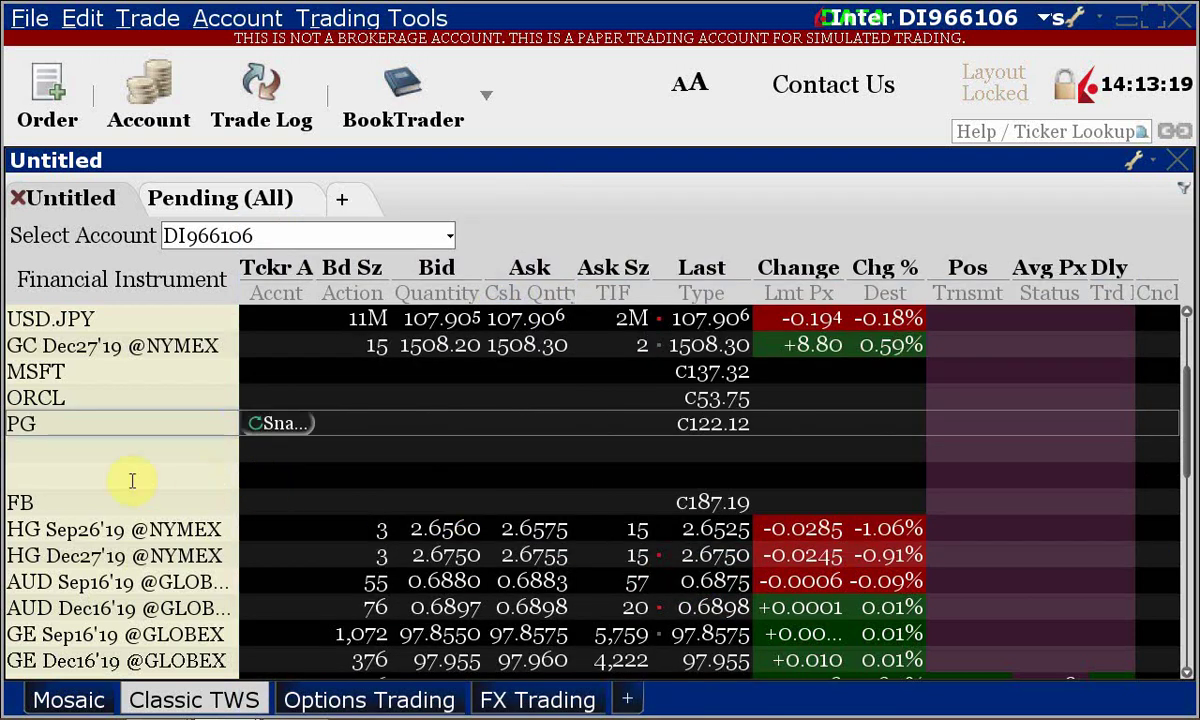
Step: Check the spreadsheet's ticker list and add the Ford Motor NYSE stock F (SMART) in the blank row below PG
{"action": "left_click", "coordinate": [54, 455]}
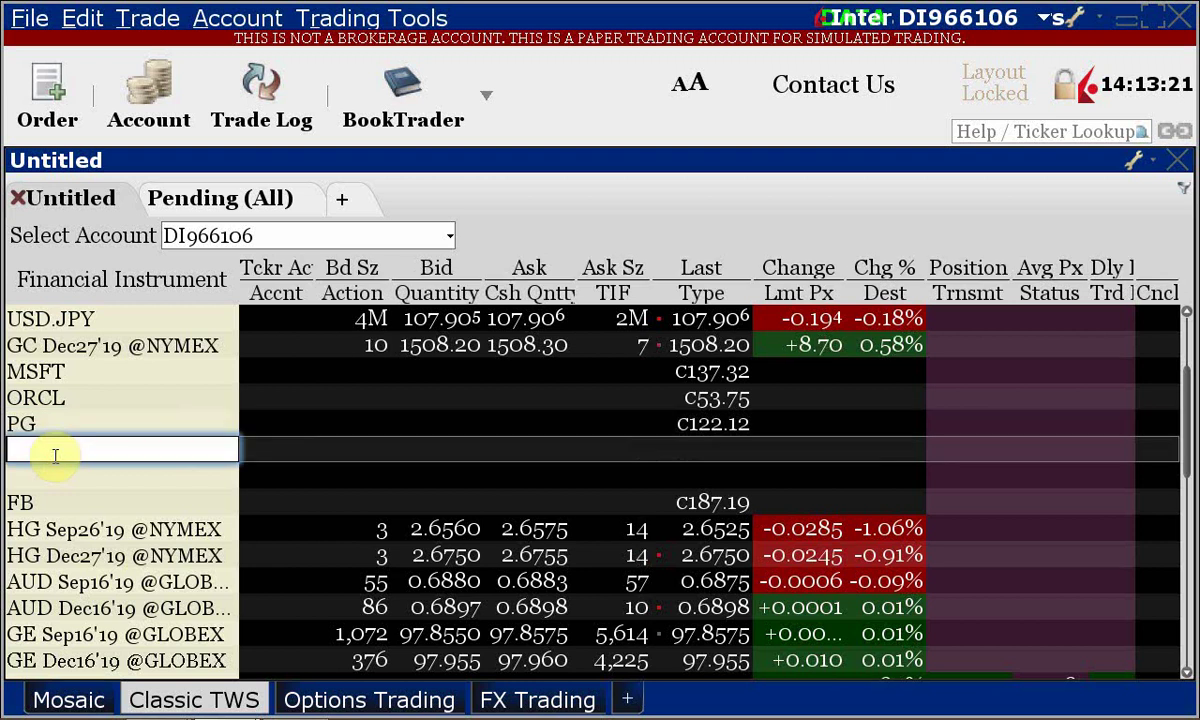
{"action": "key", "text": "alt+Tab"}
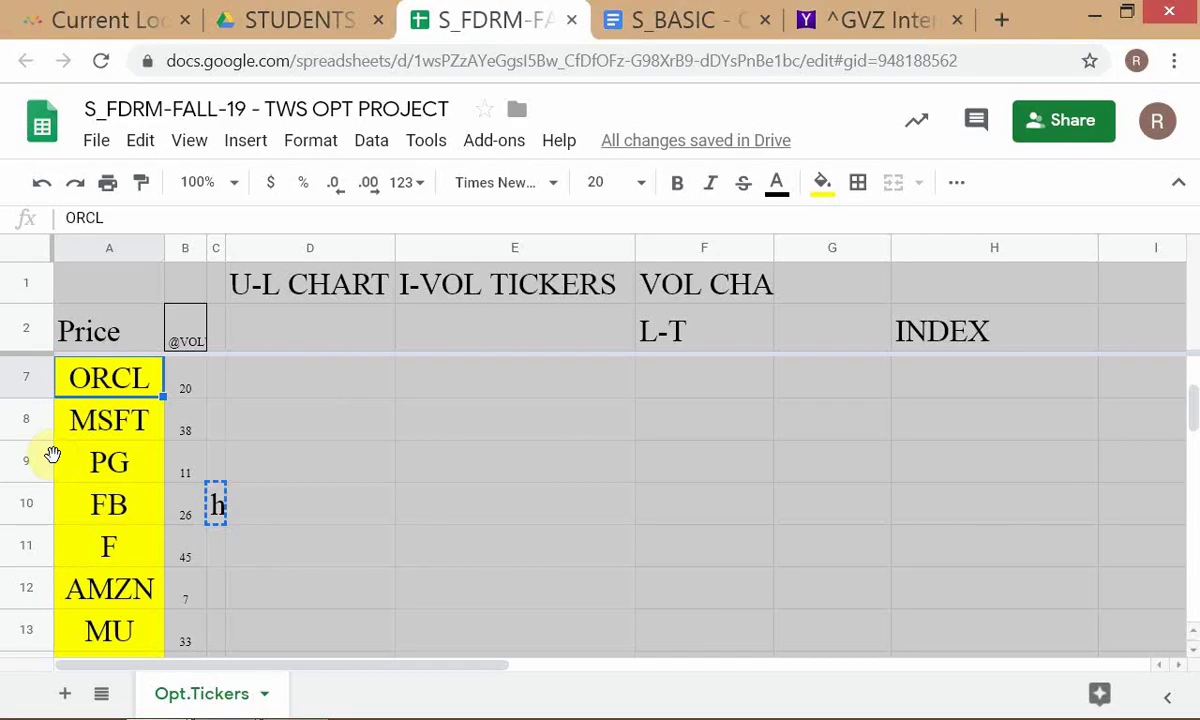
{"action": "key", "text": "alt+Tab"}
{"action": "left_click", "coordinate": [56, 455]}
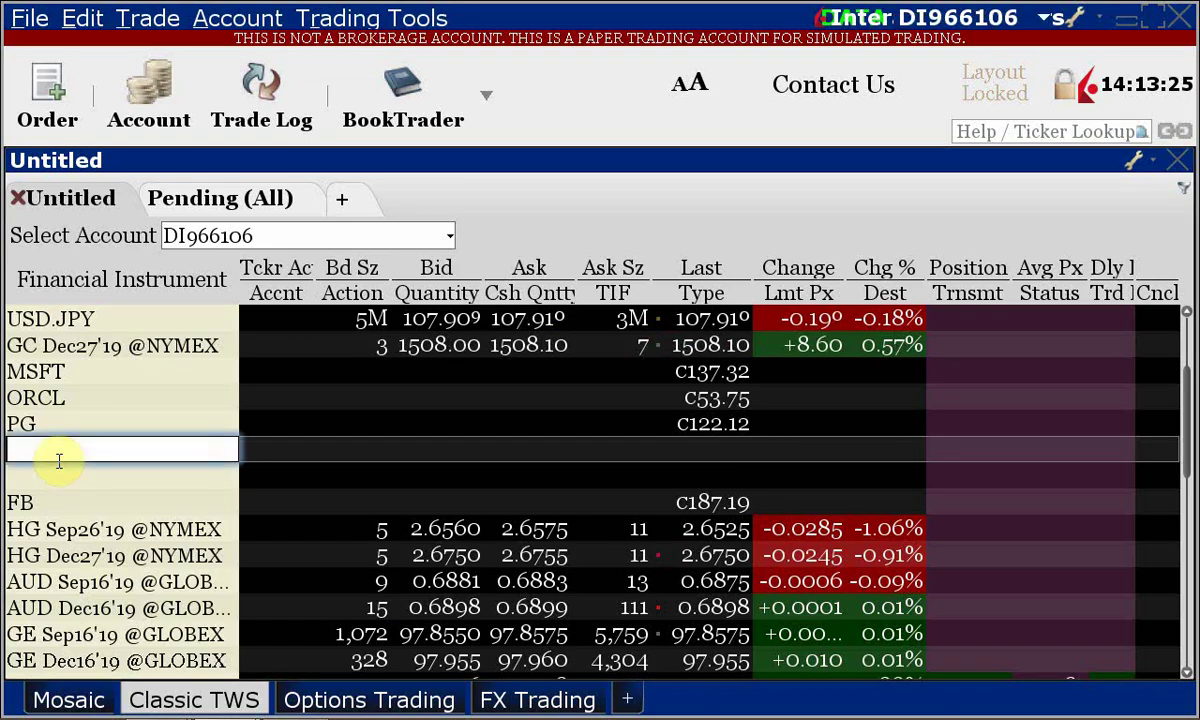
{"action": "type", "text": "F"}
{"action": "key", "text": "Escape"}
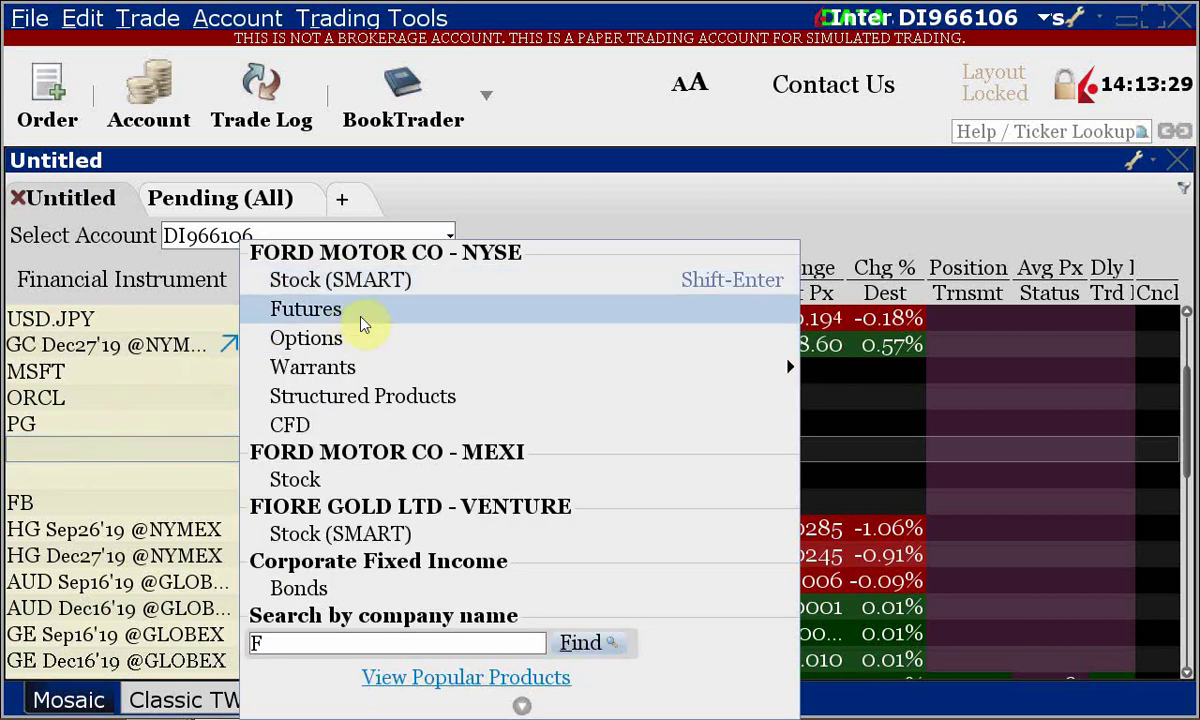
{"action": "left_click", "coordinate": [450, 286]}
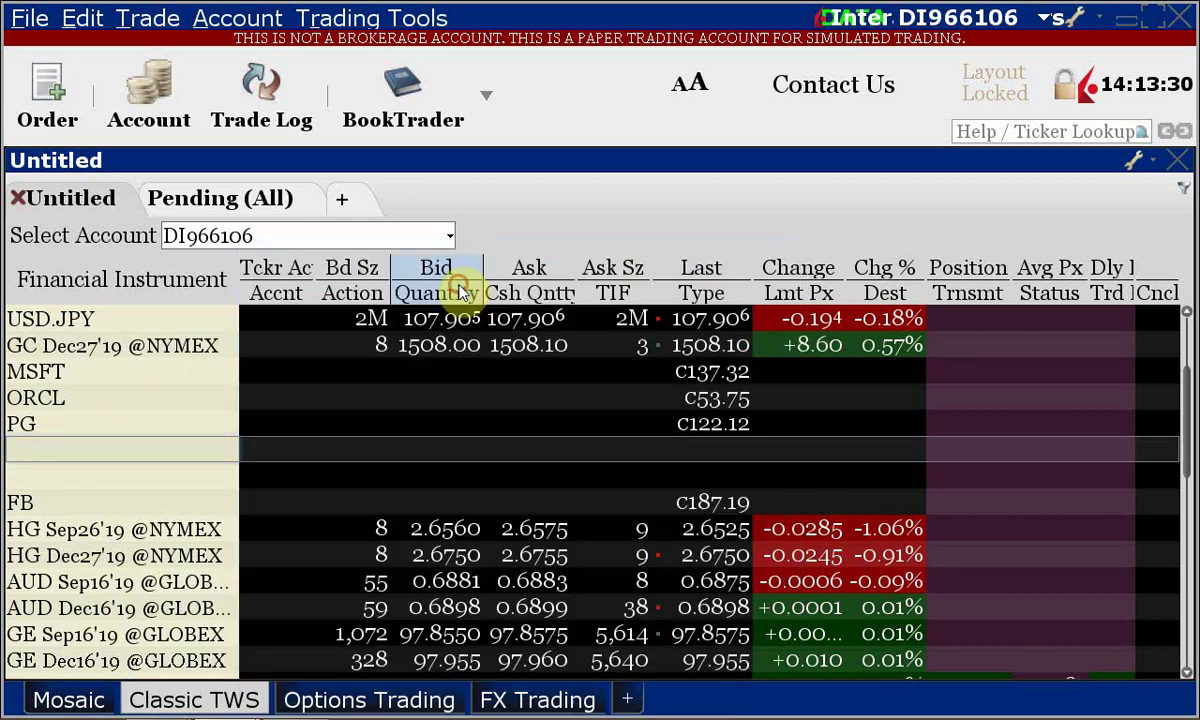
Step: Check the spreadsheet for another ticker and add the NASDAQ stock AMZN (SMART) in the blank row below F
{"action": "left_click", "coordinate": [60, 478]}
{"action": "key", "text": "alt+Tab"}
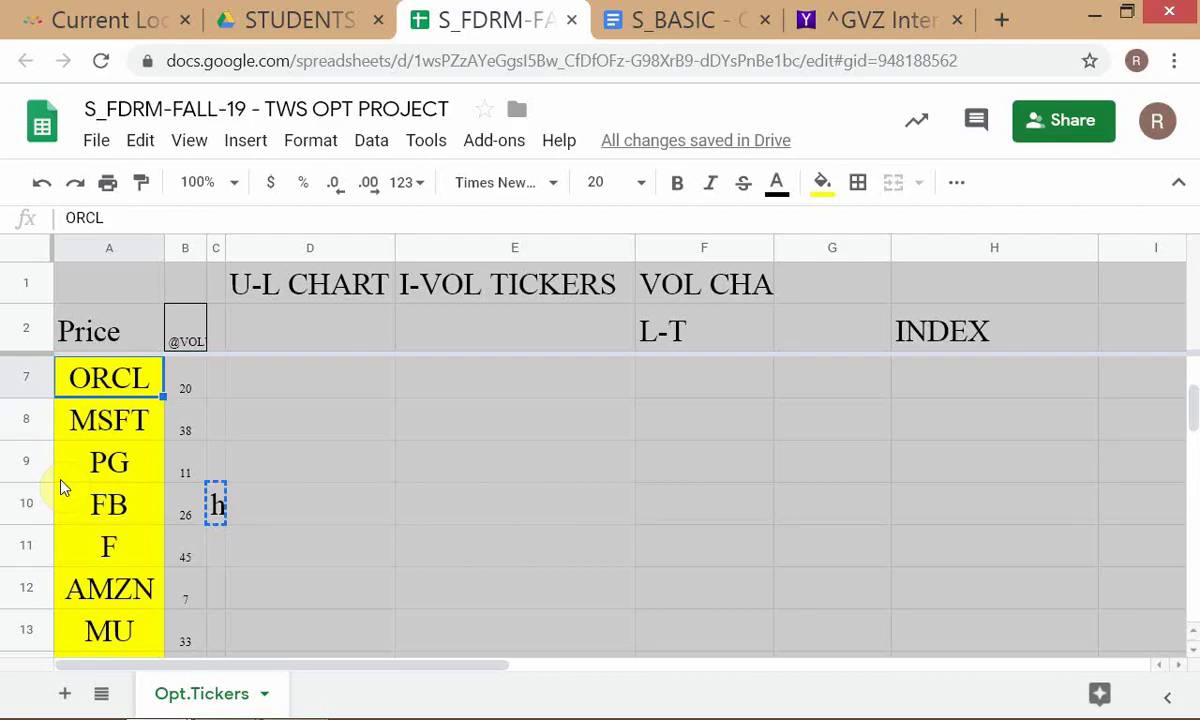
{"action": "key", "text": "alt+Tab"}
{"action": "key", "text": "alt+Tab"}
{"action": "key", "text": "alt+Tab"}
{"action": "left_click", "coordinate": [61, 480]}
{"action": "type", "text": "A"}
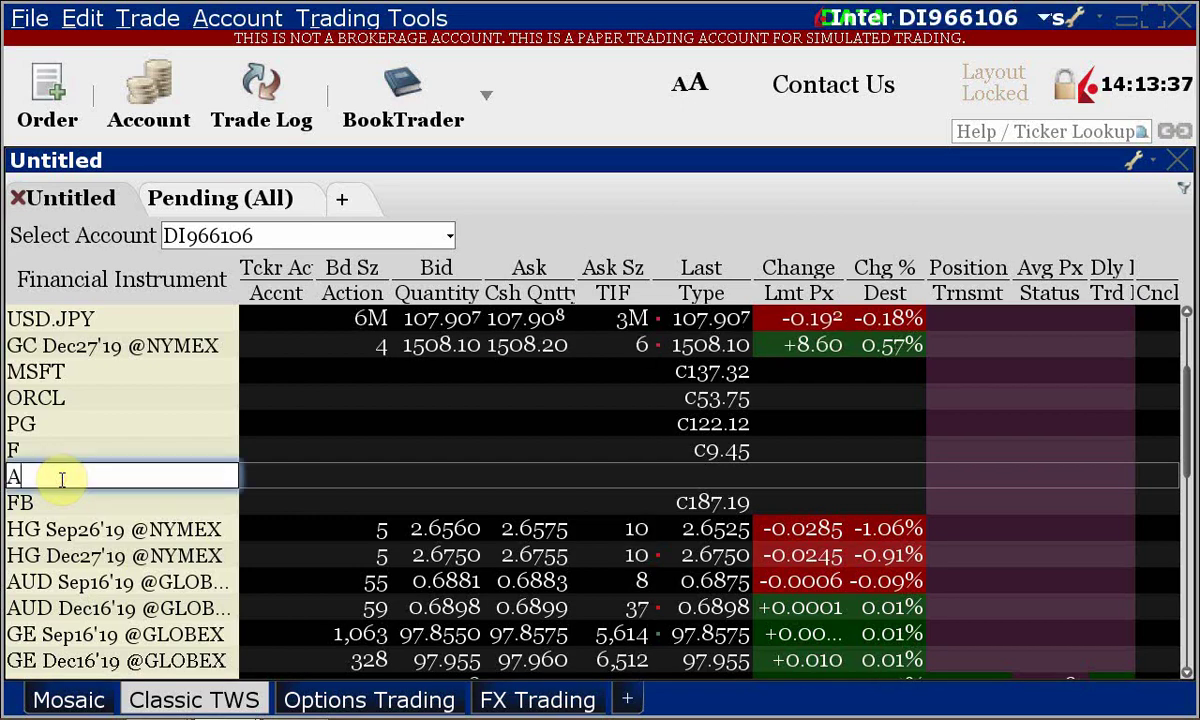
{"action": "type", "text": "MZN"}
{"action": "key", "text": "Return"}
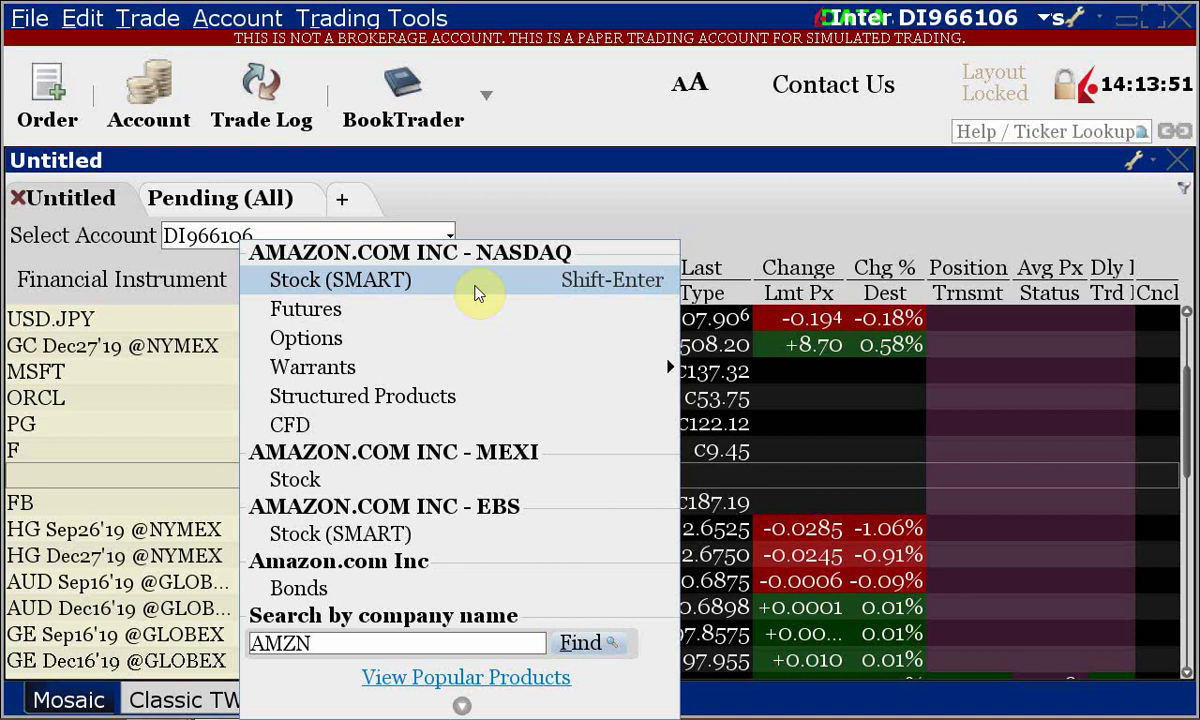
{"action": "left_click", "coordinate": [476, 292]}
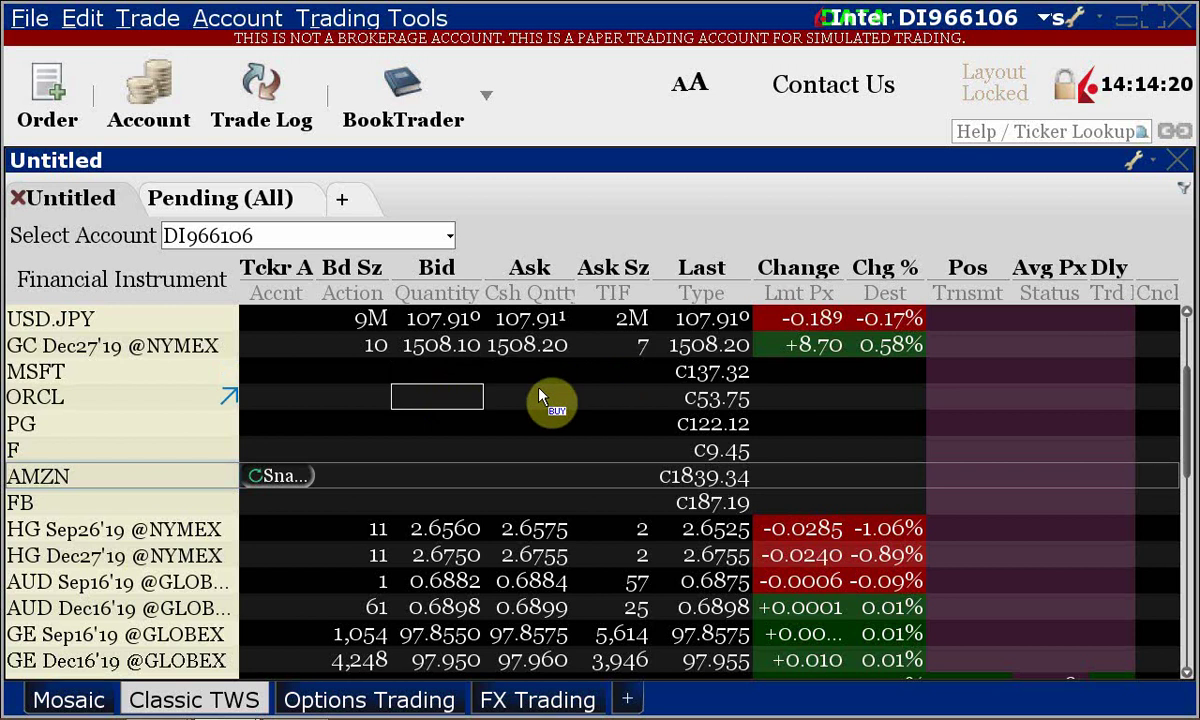
Step: Switch to the TradingView chart in the browser and load the NASDAQ stock AMZN in place of UKOIL
{"action": "mouse_move", "coordinate": [708, 478]}
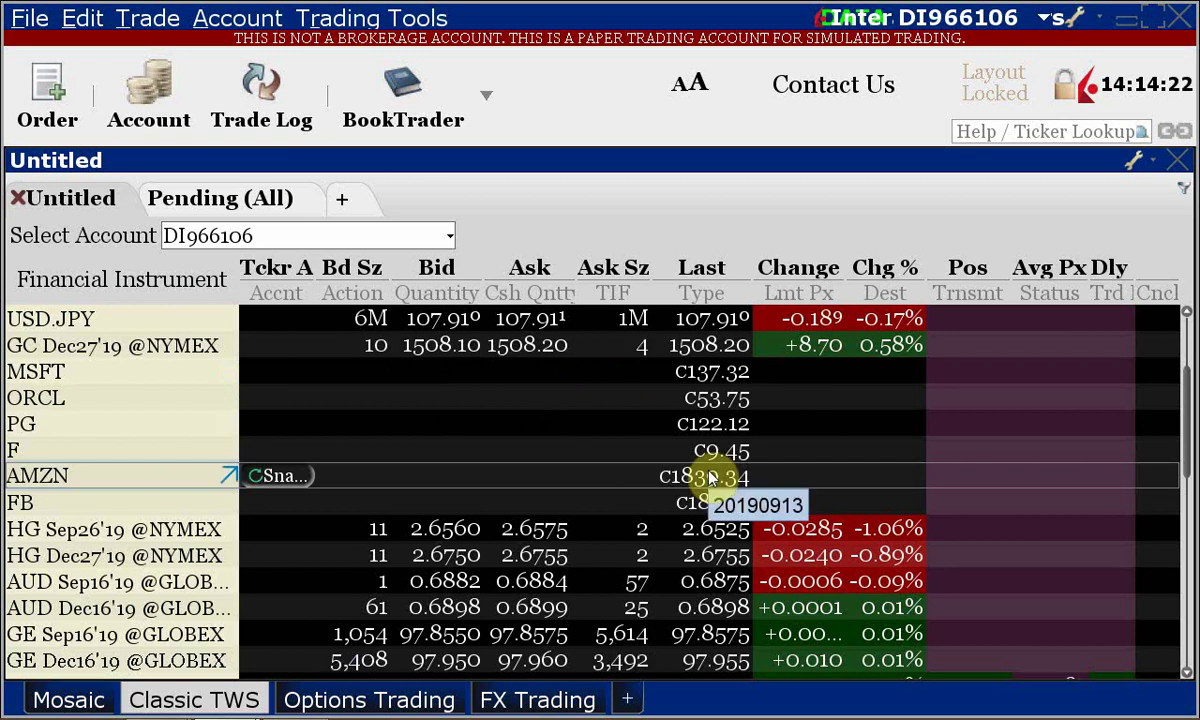
{"action": "mouse_move", "coordinate": [1180, 715]}
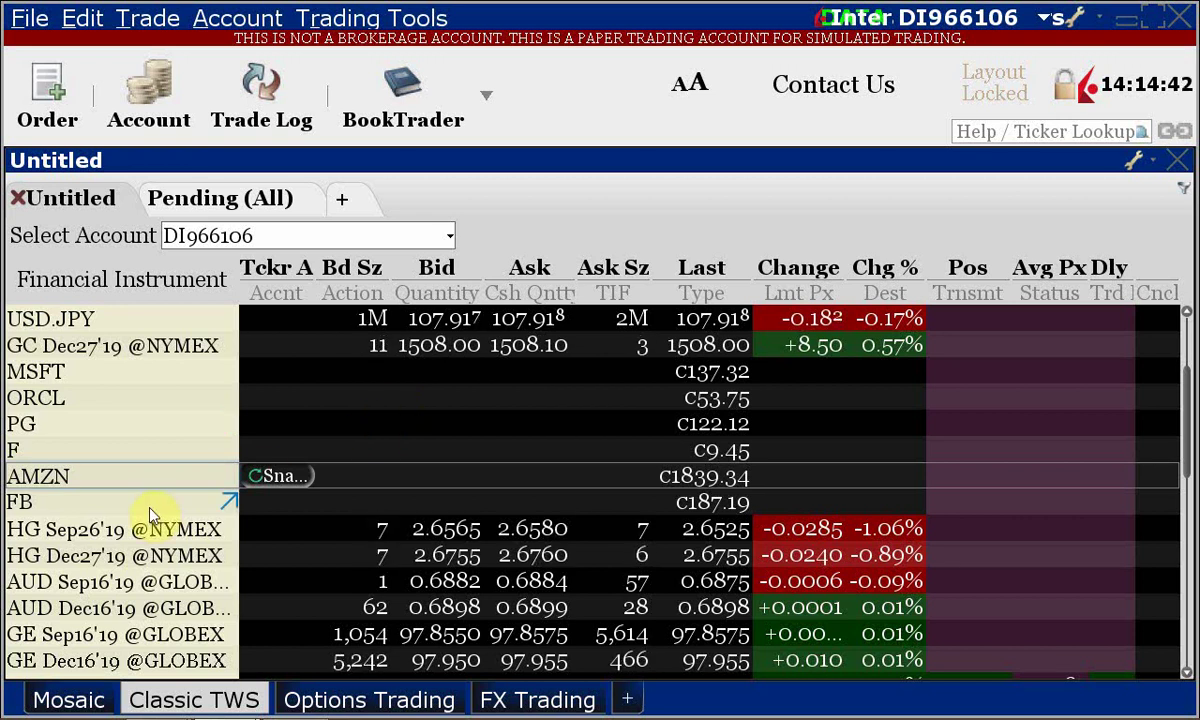
{"action": "key", "text": "alt+Tab"}
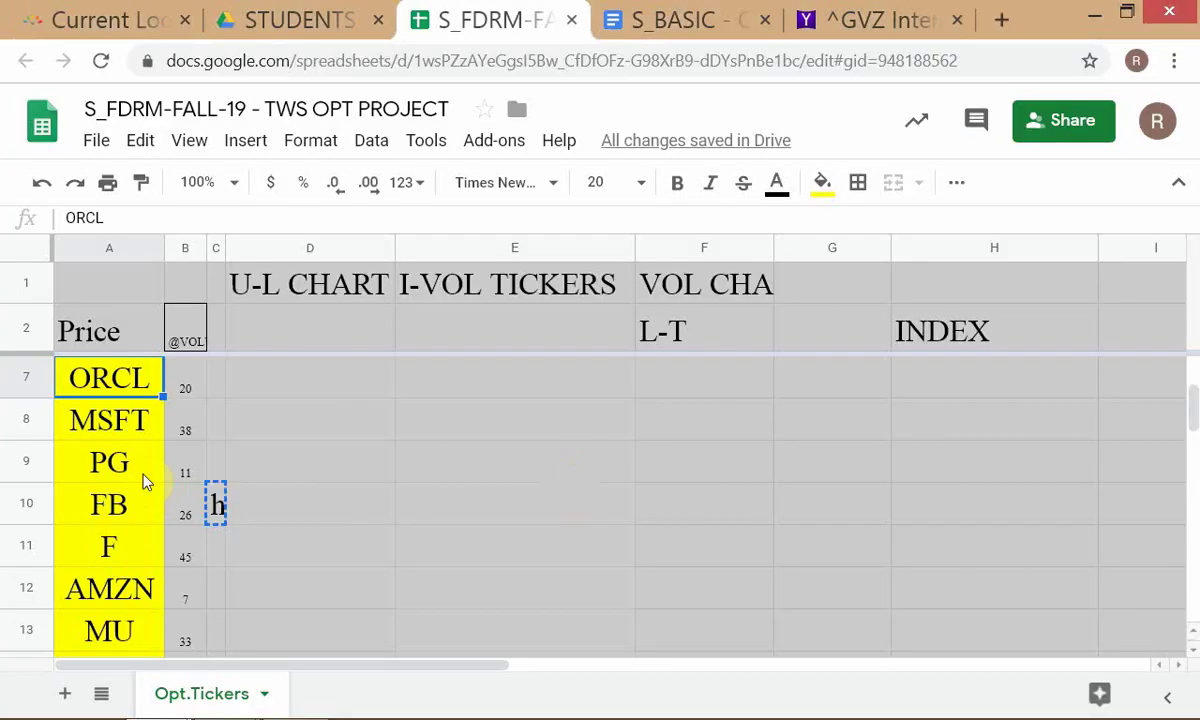
{"action": "scroll", "coordinate": [385, 485], "scroll_direction": "up", "scroll_amount": 1}
{"action": "key", "text": "alt+Tab"}
{"action": "key", "text": "alt+Tab"}
{"action": "key", "text": "alt+Tab"}
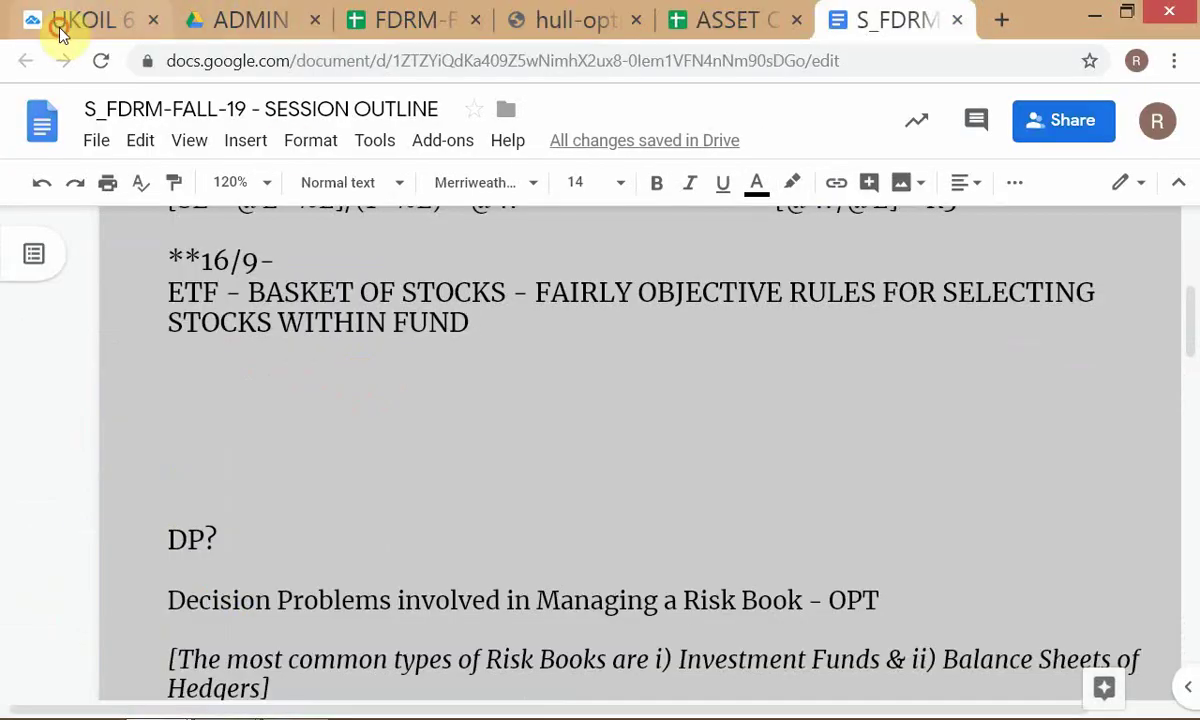
{"action": "left_click", "coordinate": [59, 20]}
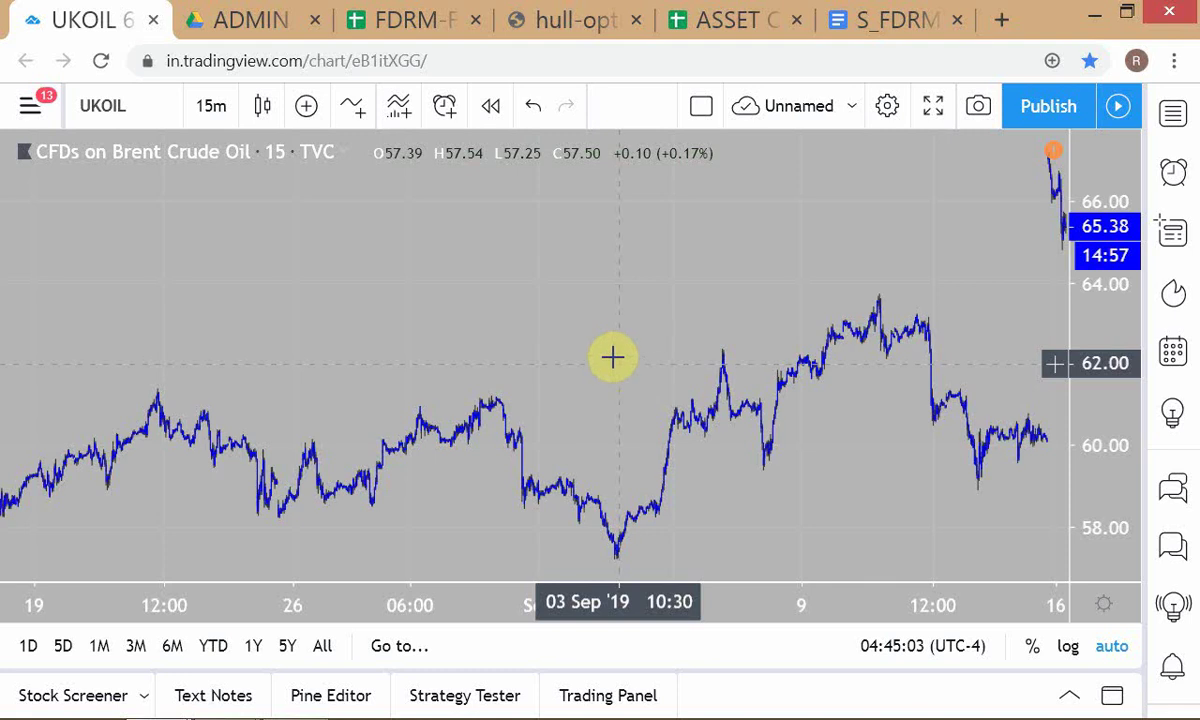
{"action": "type", "text": "AMZN"}
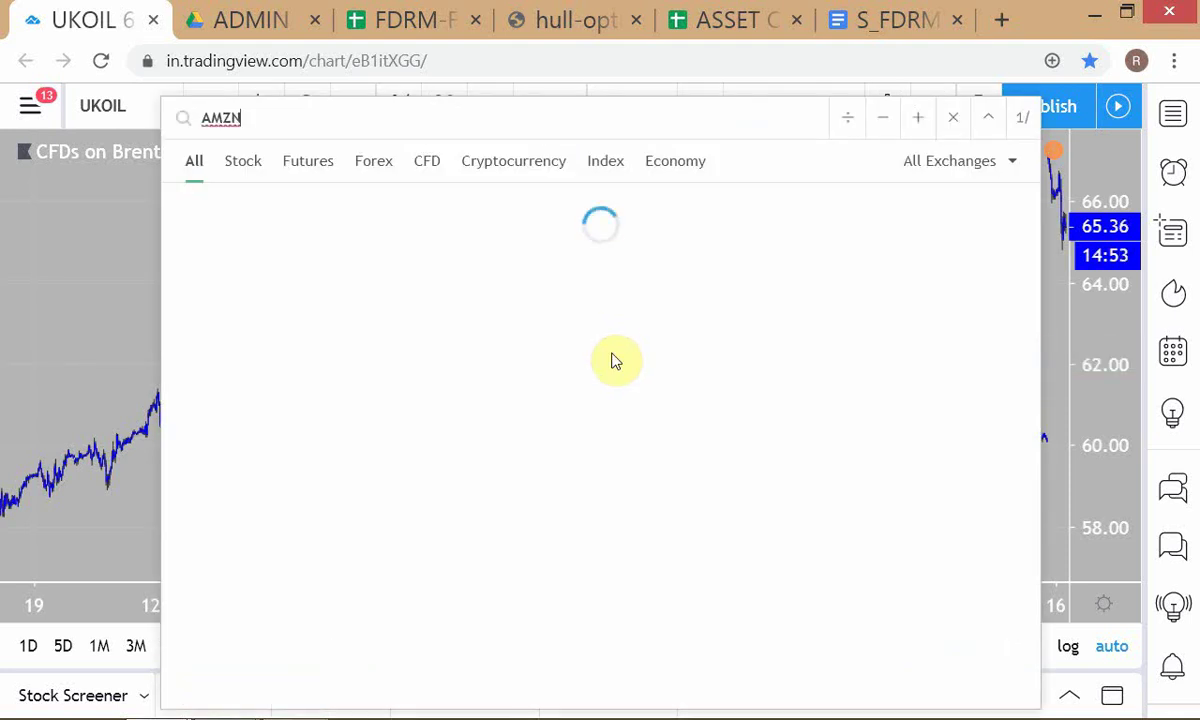
{"action": "key", "text": "Down"}
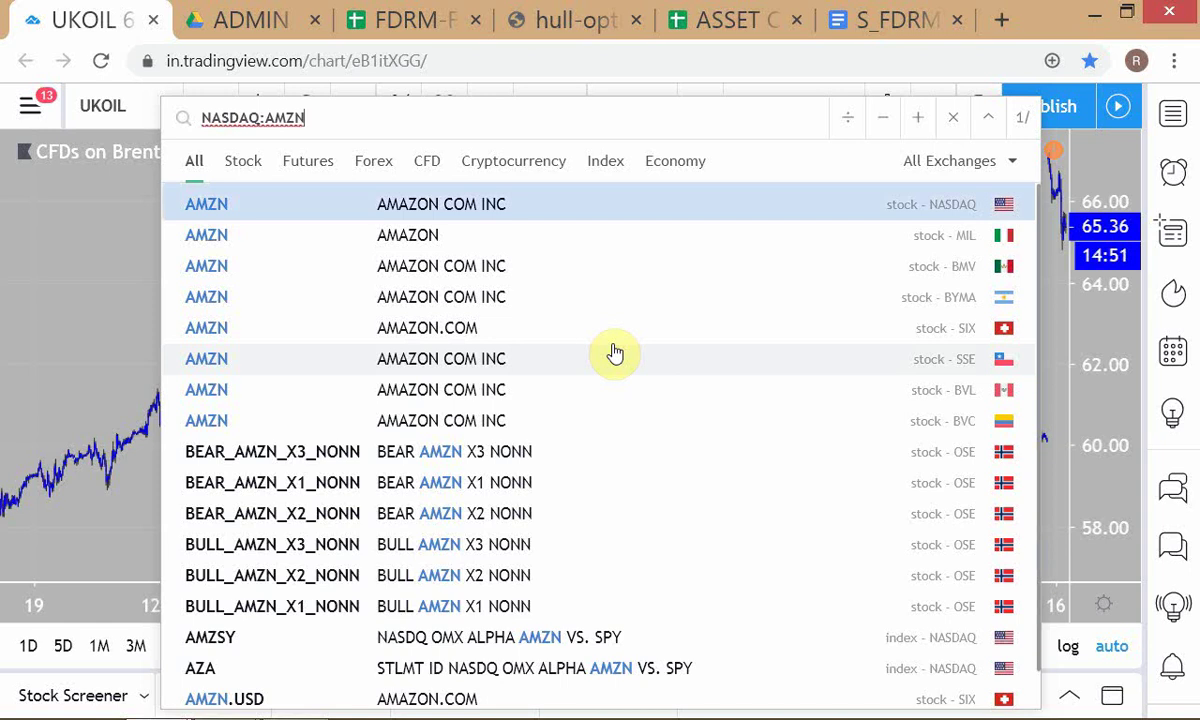
{"action": "key", "text": "Return"}
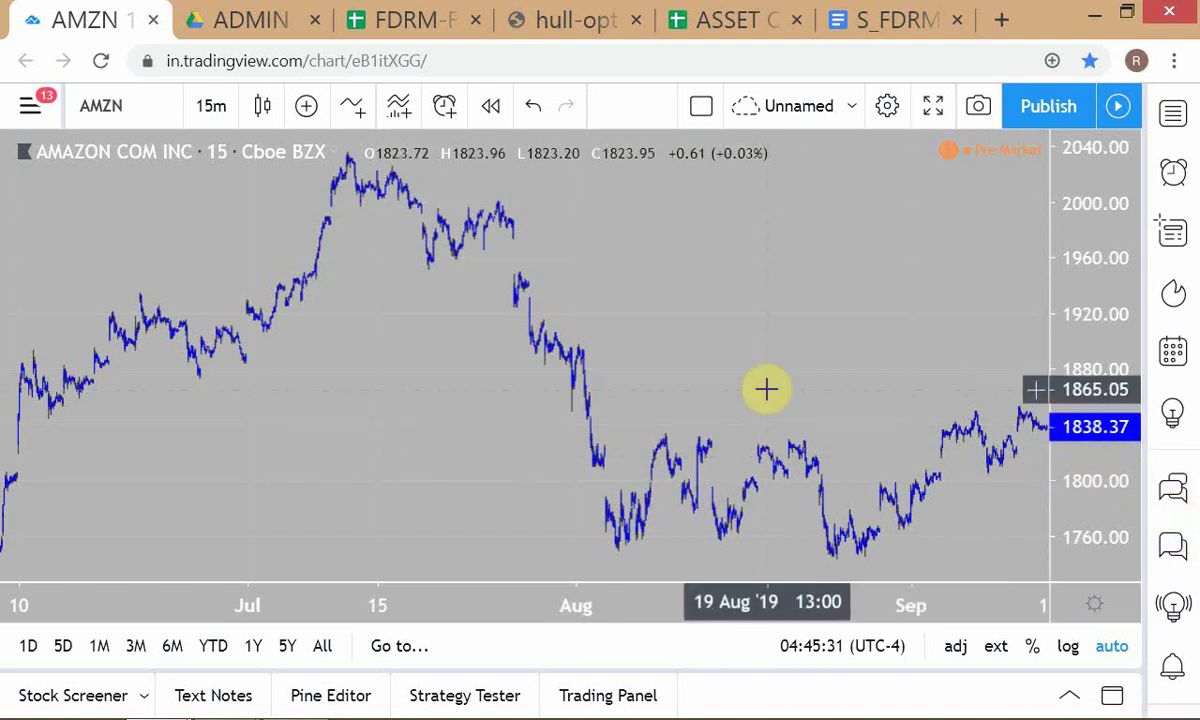
Step: Glance at the ticker spreadsheet, return to the AMZN chart and set its interval to 240 minutes
{"action": "key", "text": "alt+Tab"}
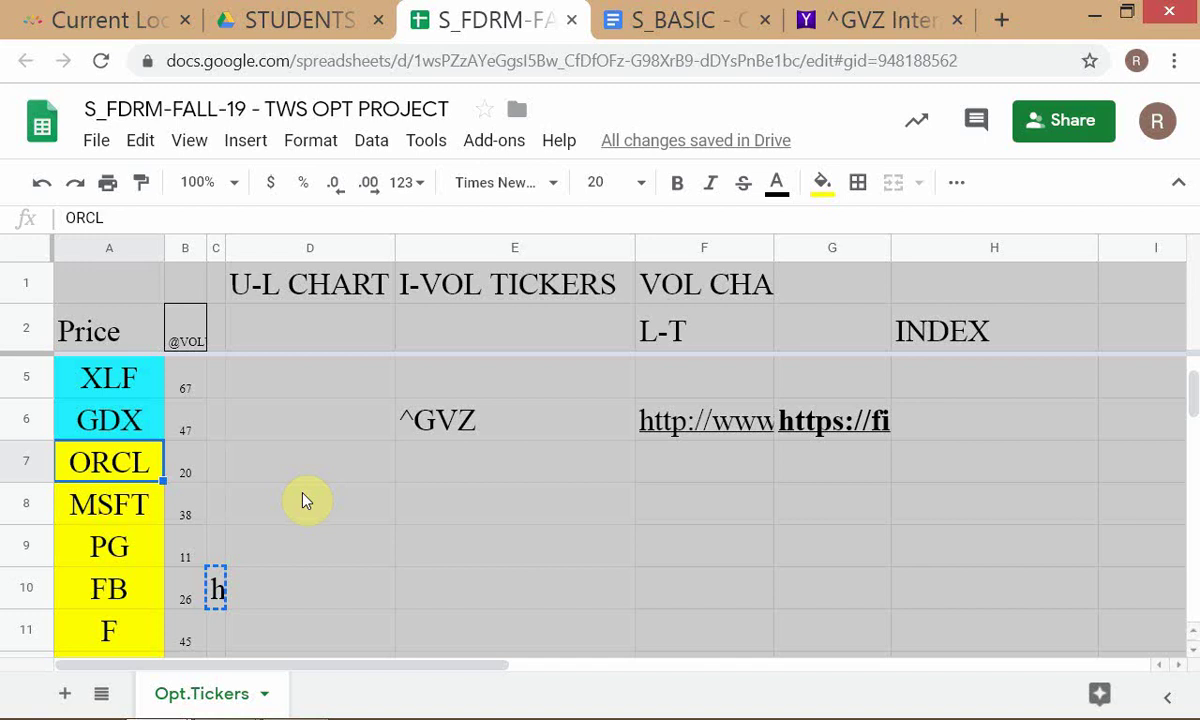
{"action": "key", "text": "alt+Tab"}
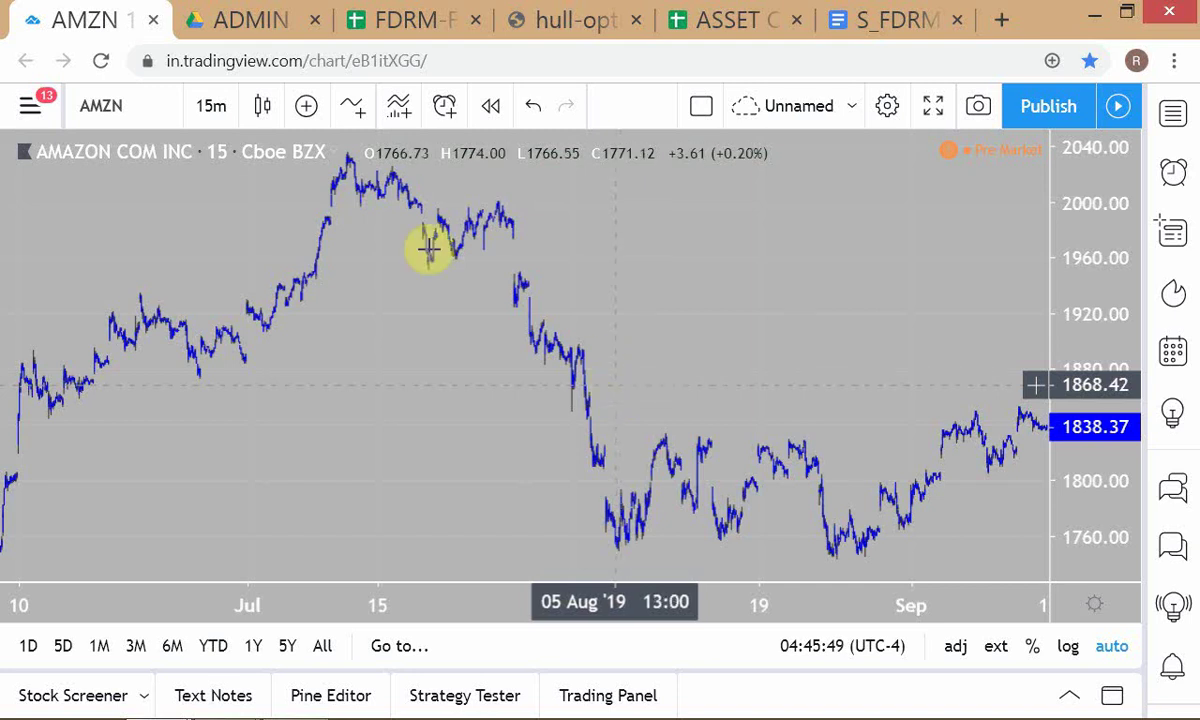
{"action": "type", "text": "240"}
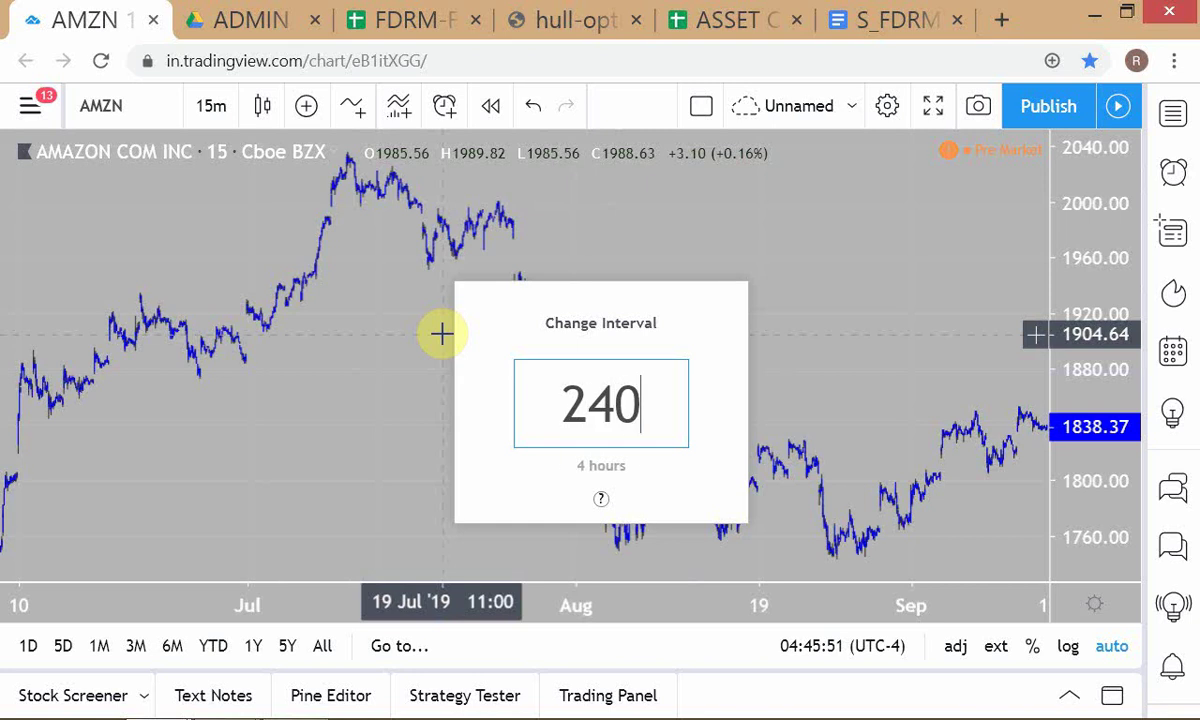
{"action": "key", "text": "Return"}
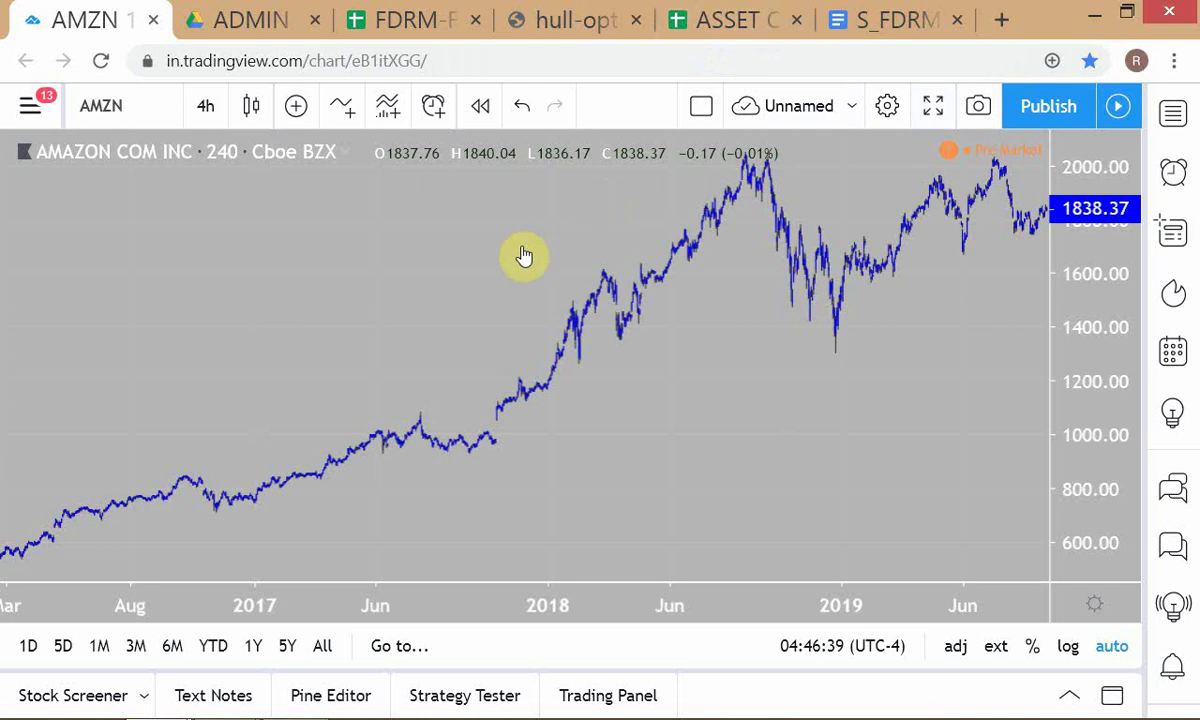
Step: Check the spreadsheet for ticker X, return to the TradingView chart and load the NYSE stock X, United States Steel Corp, in place of AMZN
{"action": "key", "text": "alt+Tab"}
{"action": "scroll", "coordinate": [120, 520], "scroll_direction": "down", "scroll_amount": 3}
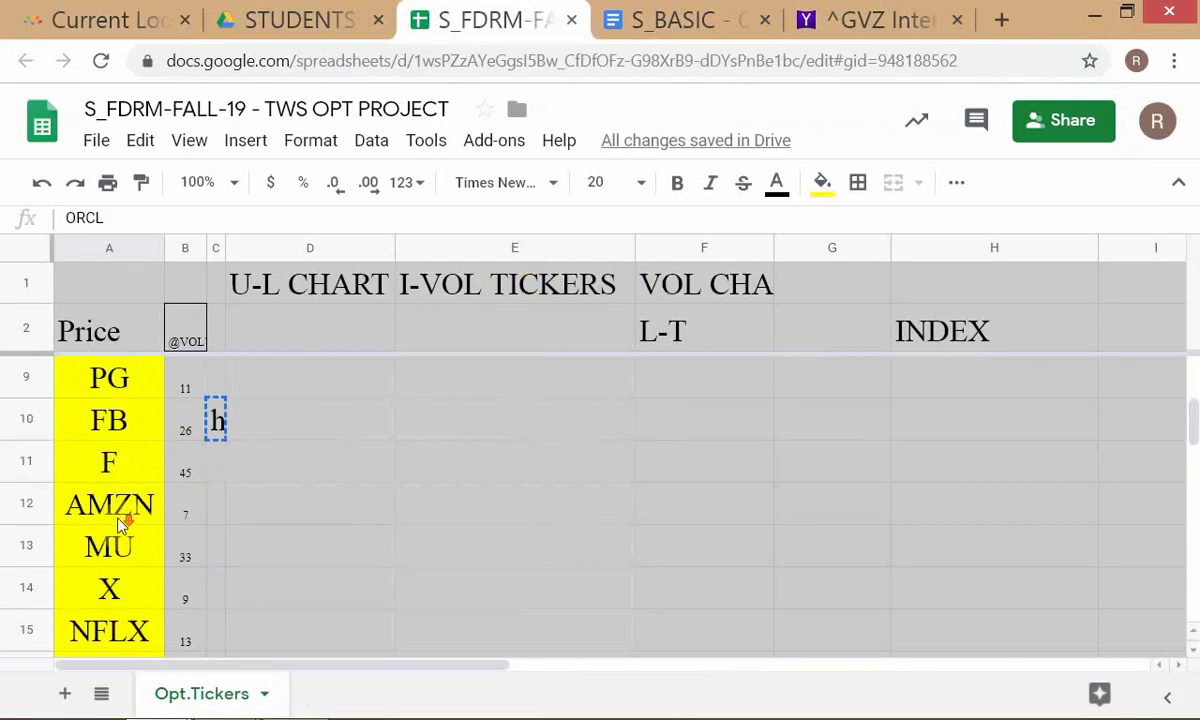
{"action": "left_click", "coordinate": [117, 518]}
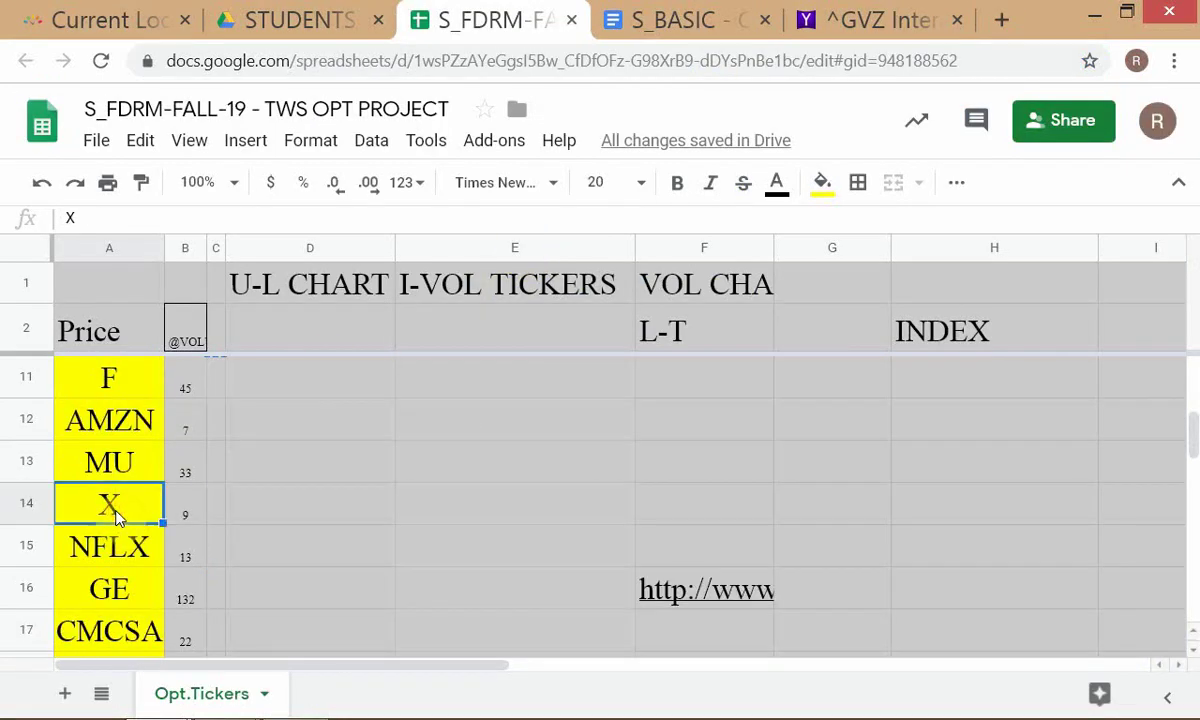
{"action": "key", "text": "alt+Tab"}
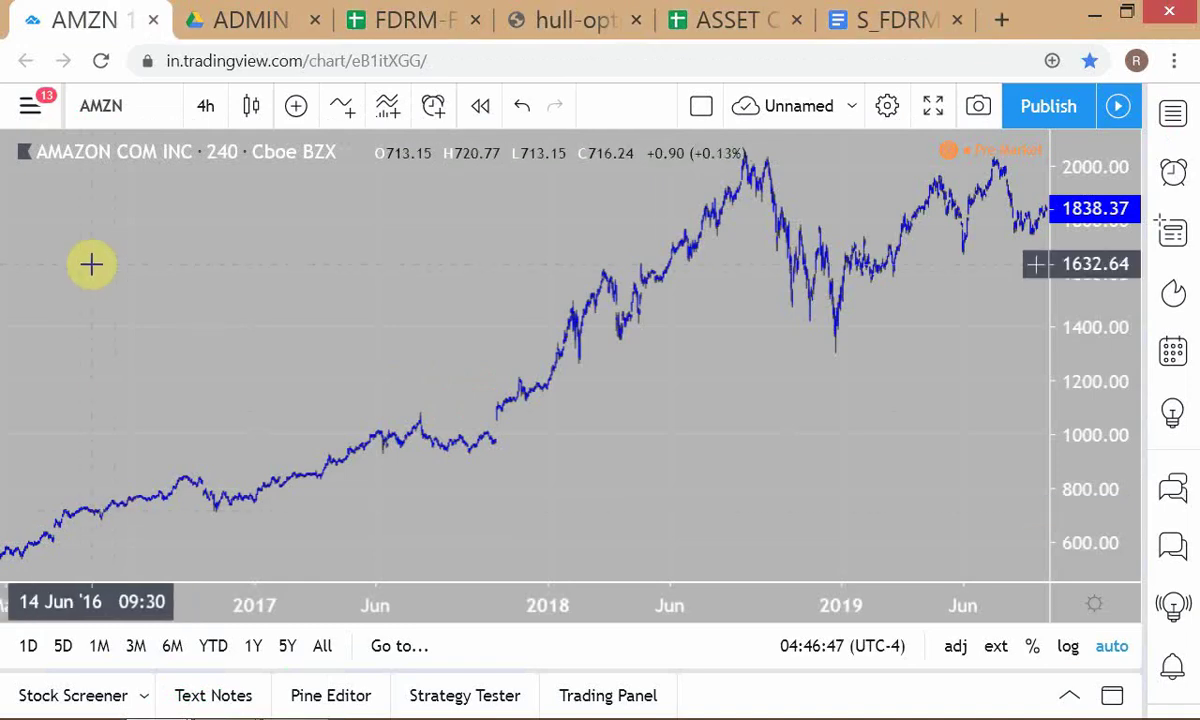
{"action": "type", "text": "X"}
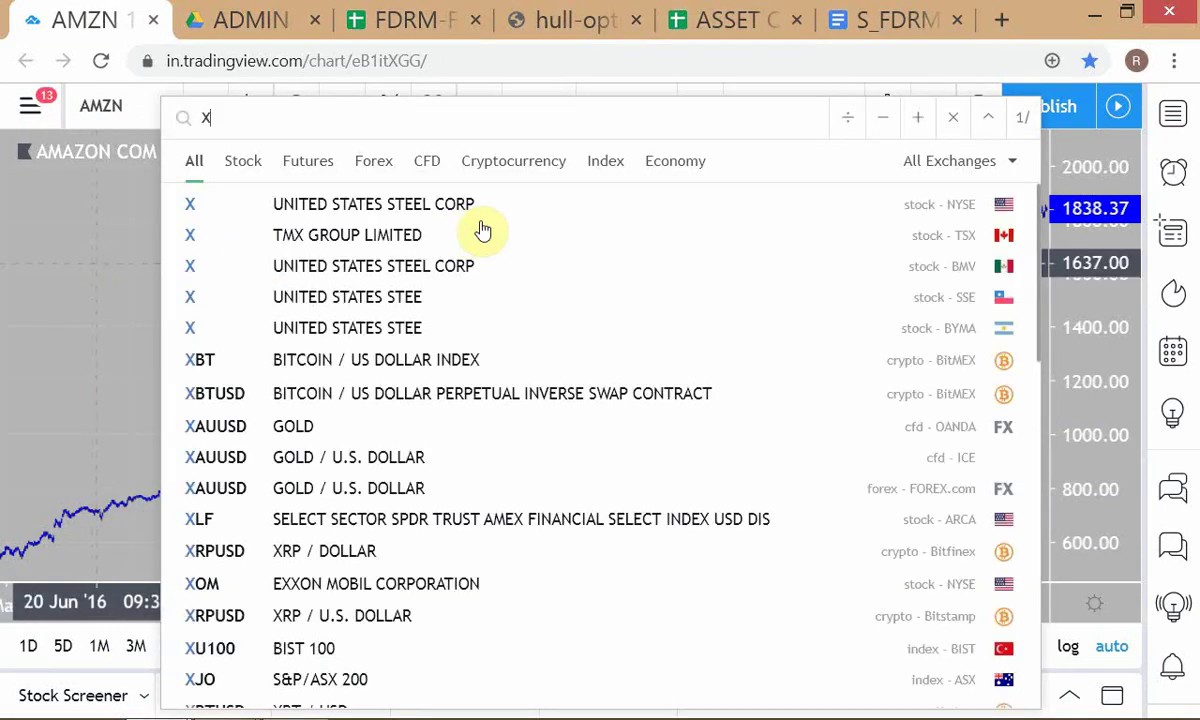
{"action": "left_click", "coordinate": [509, 214]}
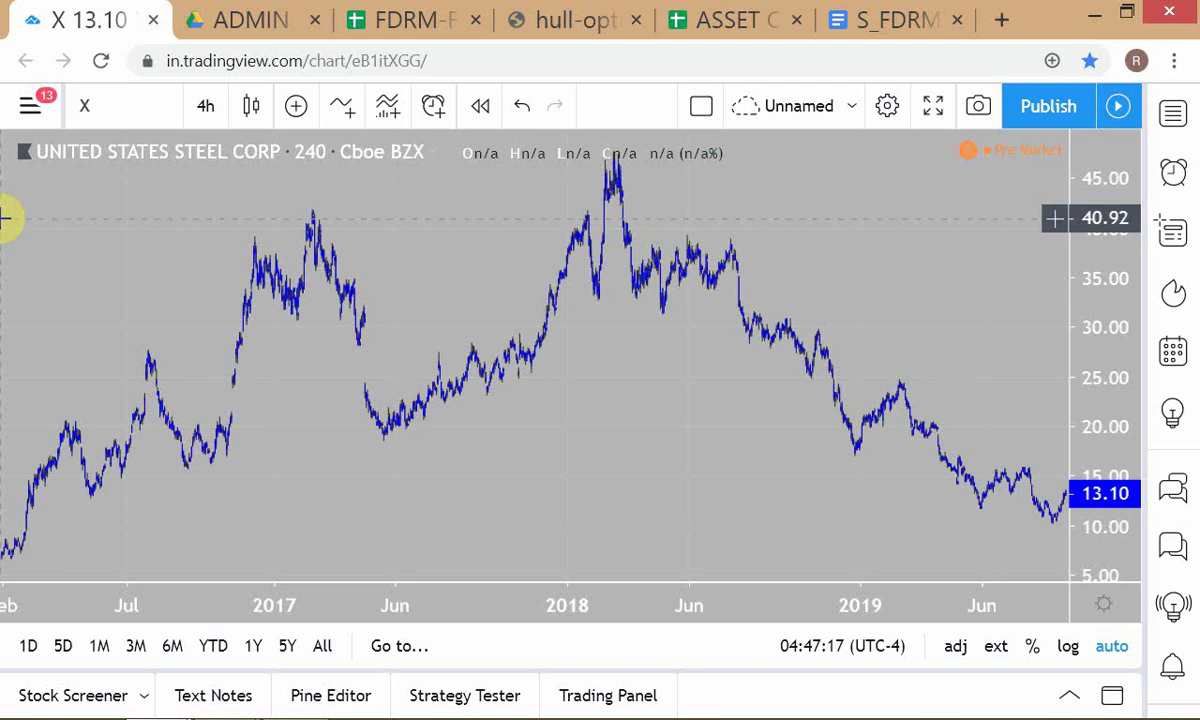
Step: Compare the X price chart with the spreadsheet's ticker list and the Trader Workstation watchlist
{"action": "left_click", "coordinate": [410, 30]}
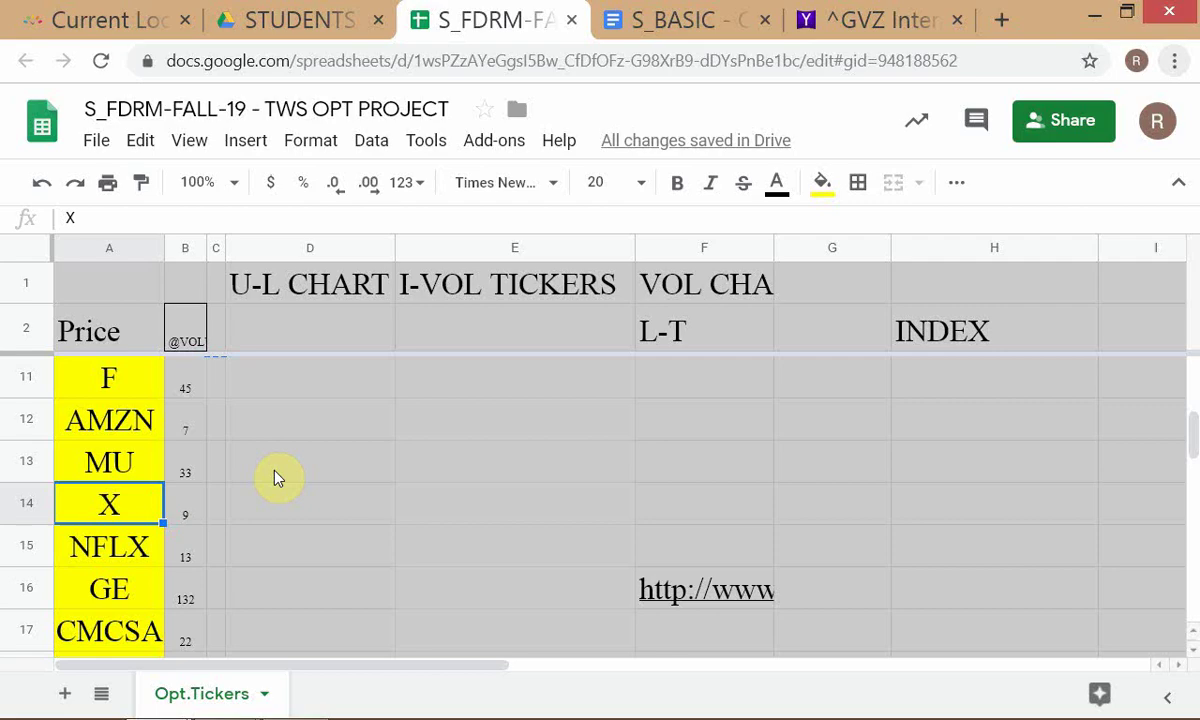
{"action": "key", "text": "alt+Tab"}
{"action": "key", "text": "Tab"}
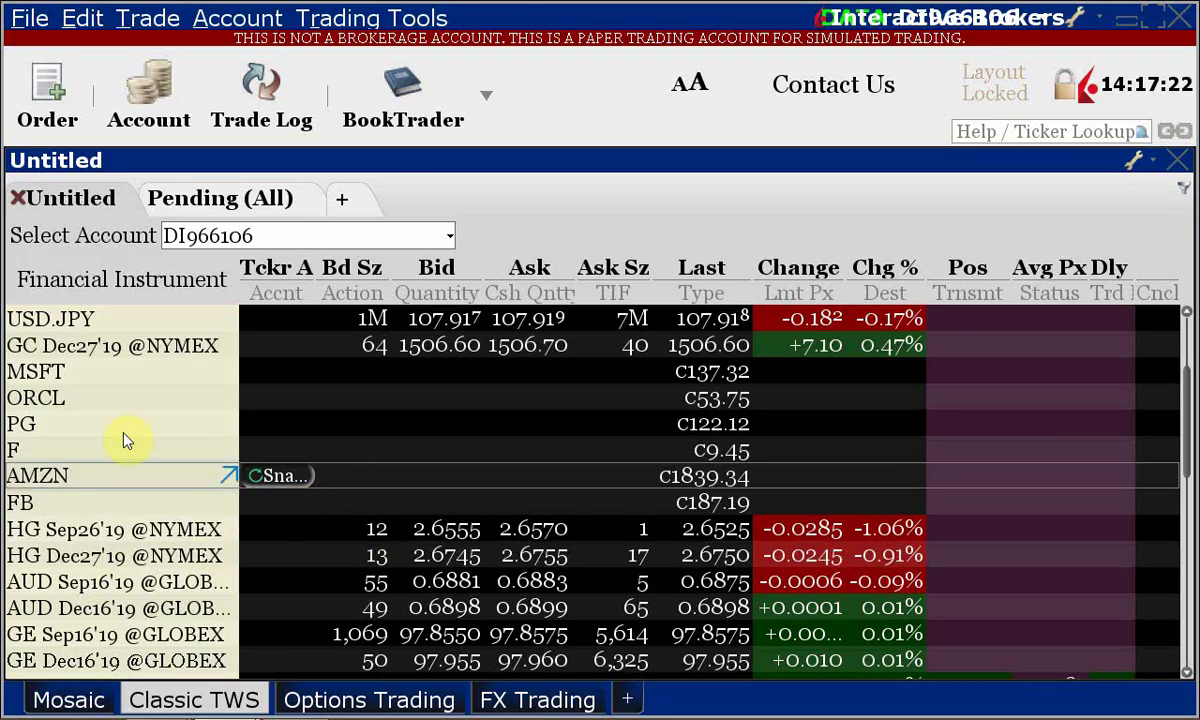
{"action": "key", "text": "alt+Tab"}
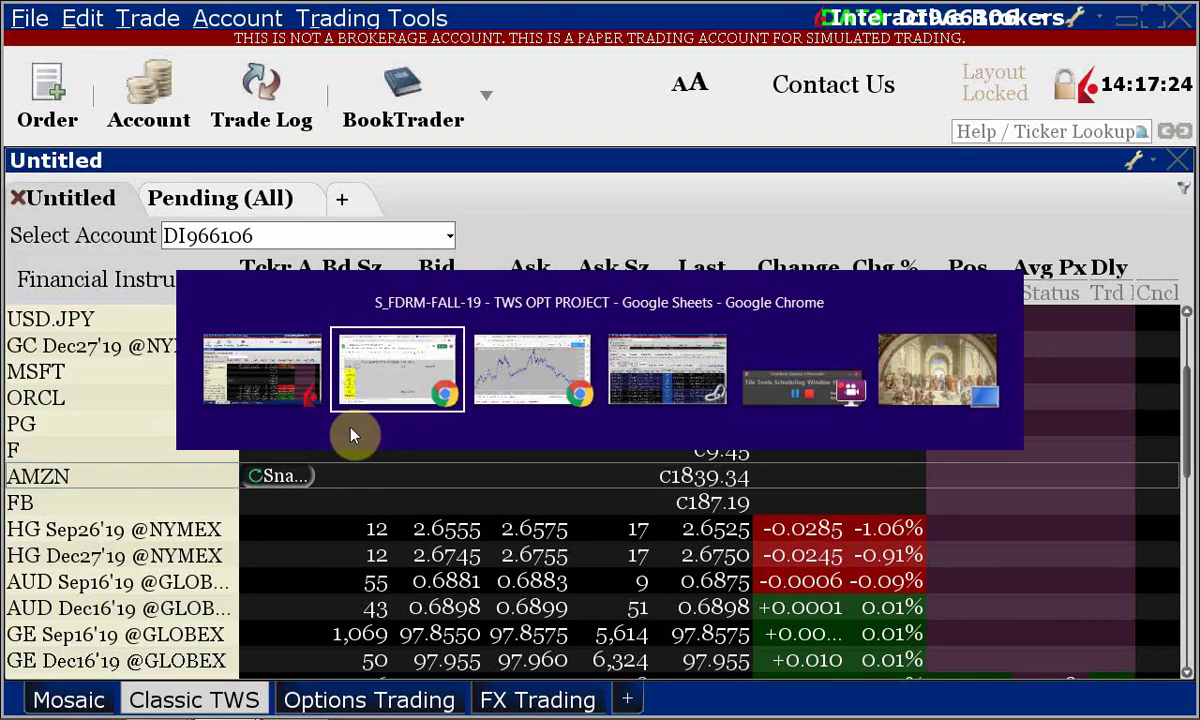
{"action": "key", "text": "alt+Tab"}
{"action": "key", "text": "Tab"}
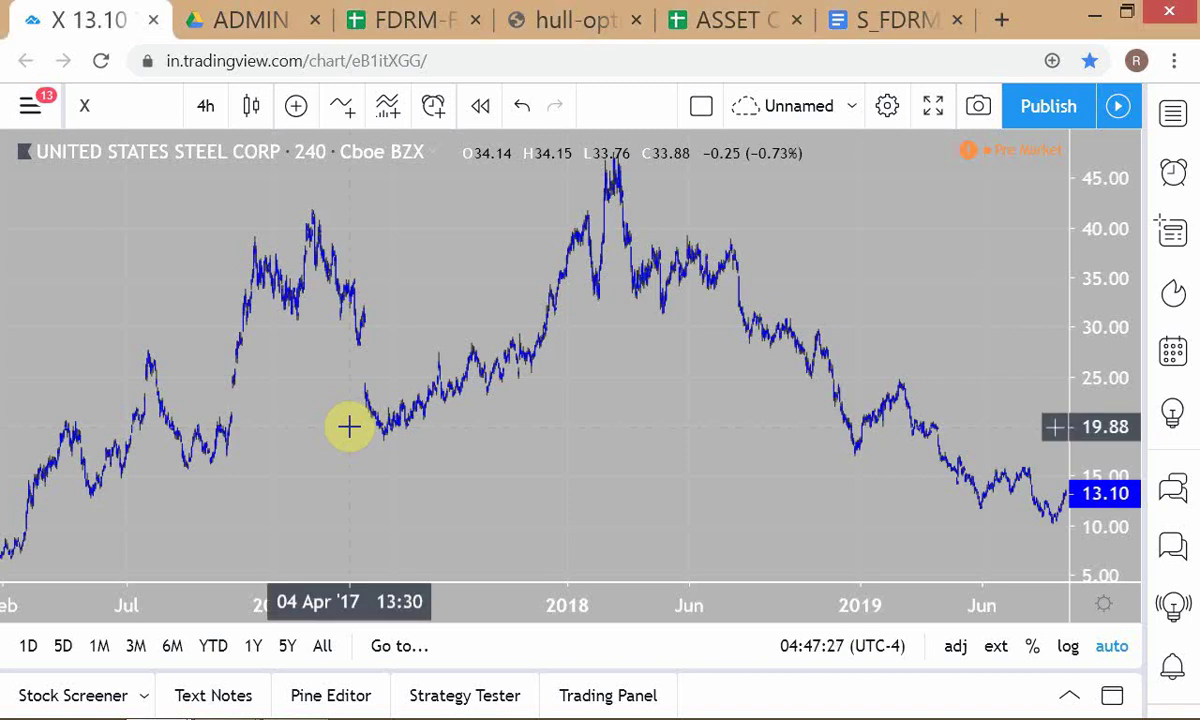
{"action": "key", "text": "alt+Tab"}
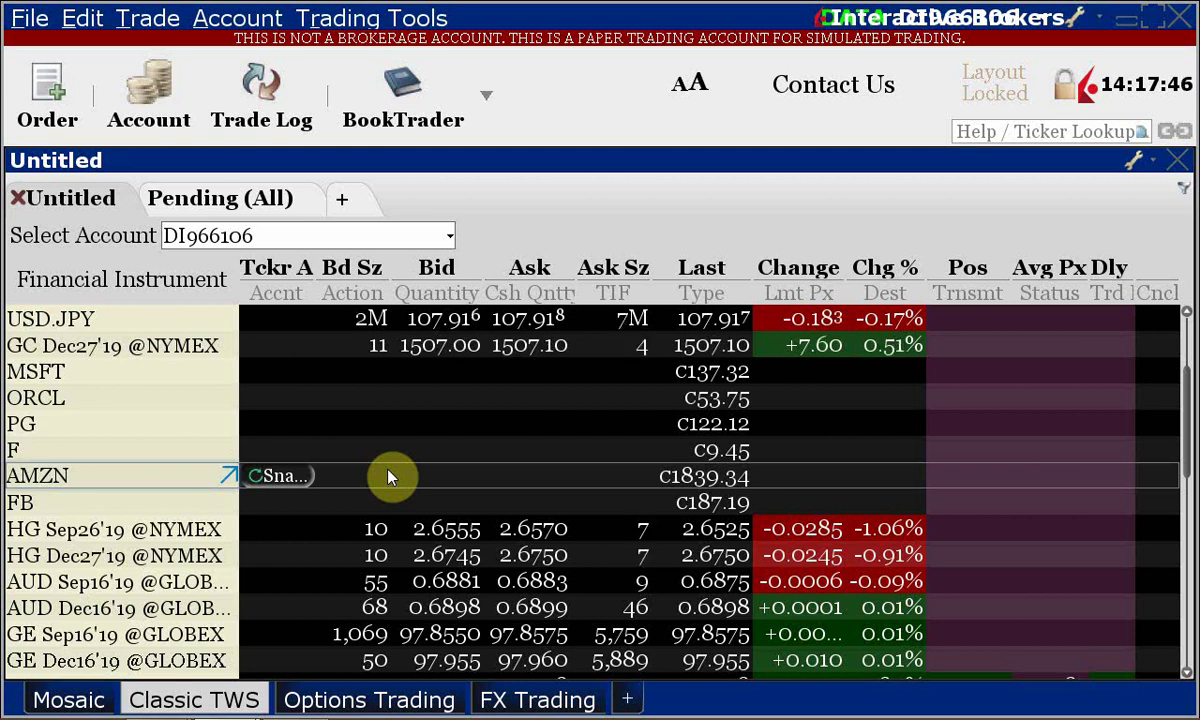
{"action": "key", "text": "alt+Tab"}
{"action": "key", "text": "alt+Tab"}
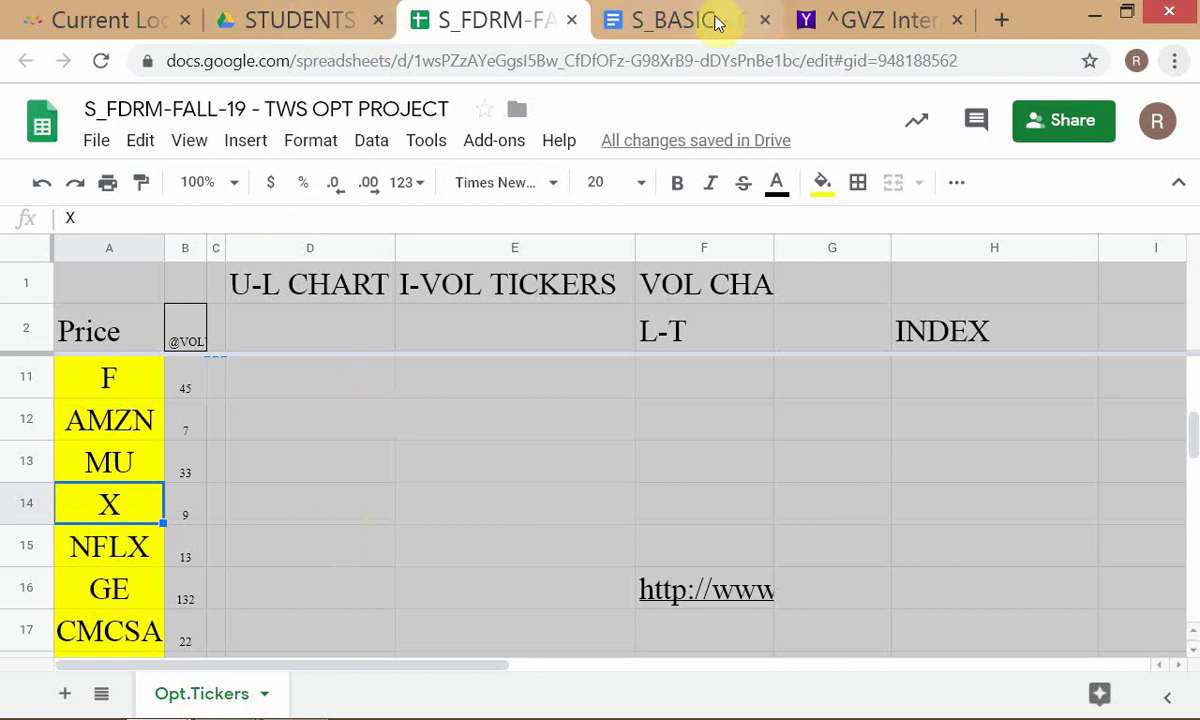
Step: Switch to the S_FDRM-FALL-19 session outline document and insert INDIVIDUAL before the first STOCKS in the ETF definition under 16/9
{"action": "key", "text": "alt+Tab"}
{"action": "key", "text": "alt+Tab"}
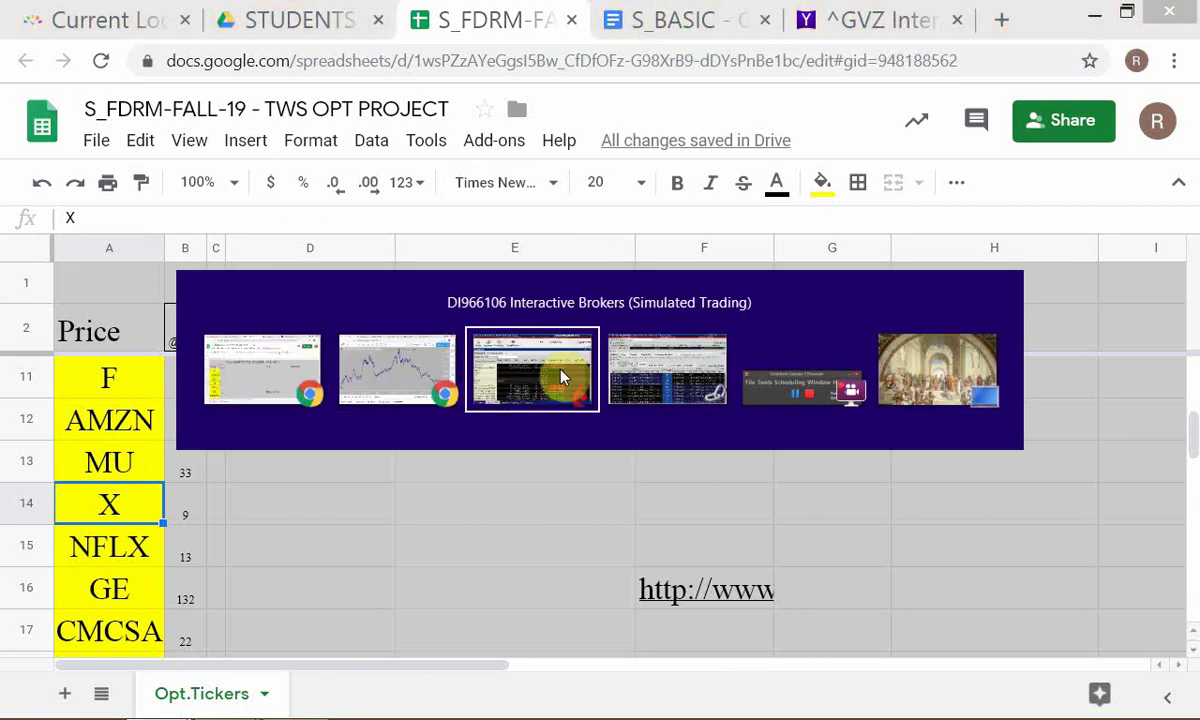
{"action": "key", "text": "alt+Tab"}
{"action": "key", "text": "alt+Tab"}
{"action": "left_click", "coordinate": [561, 373]}
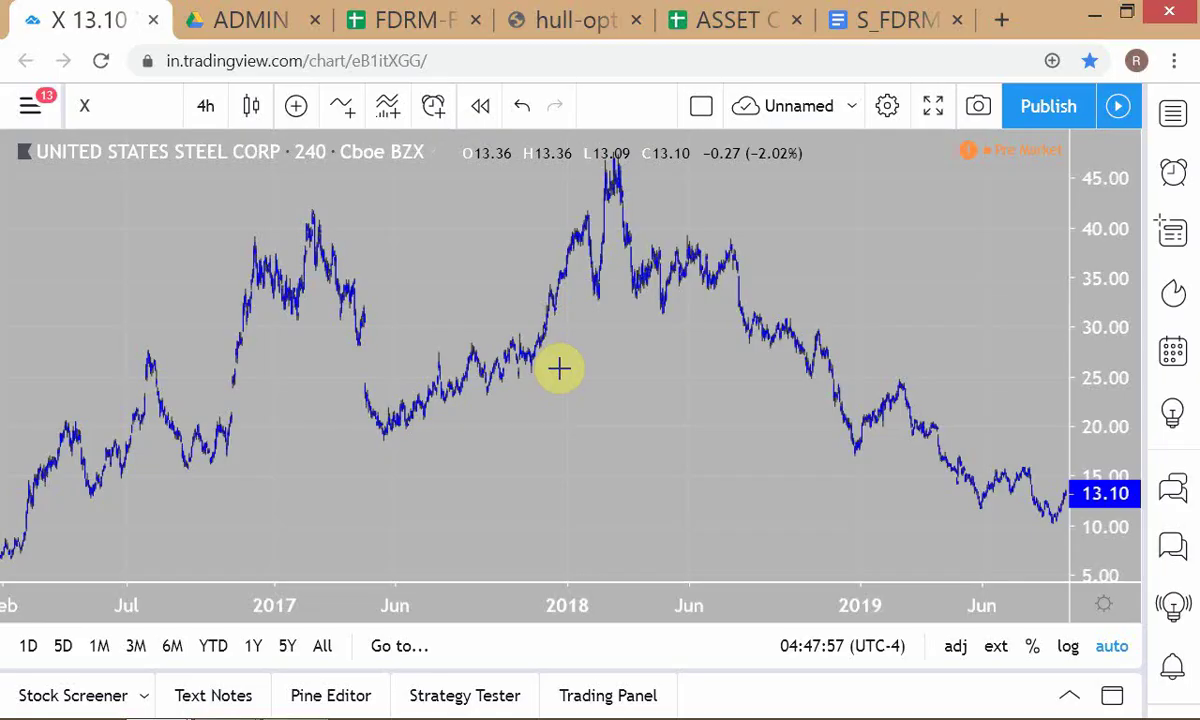
{"action": "left_click", "coordinate": [900, 20]}
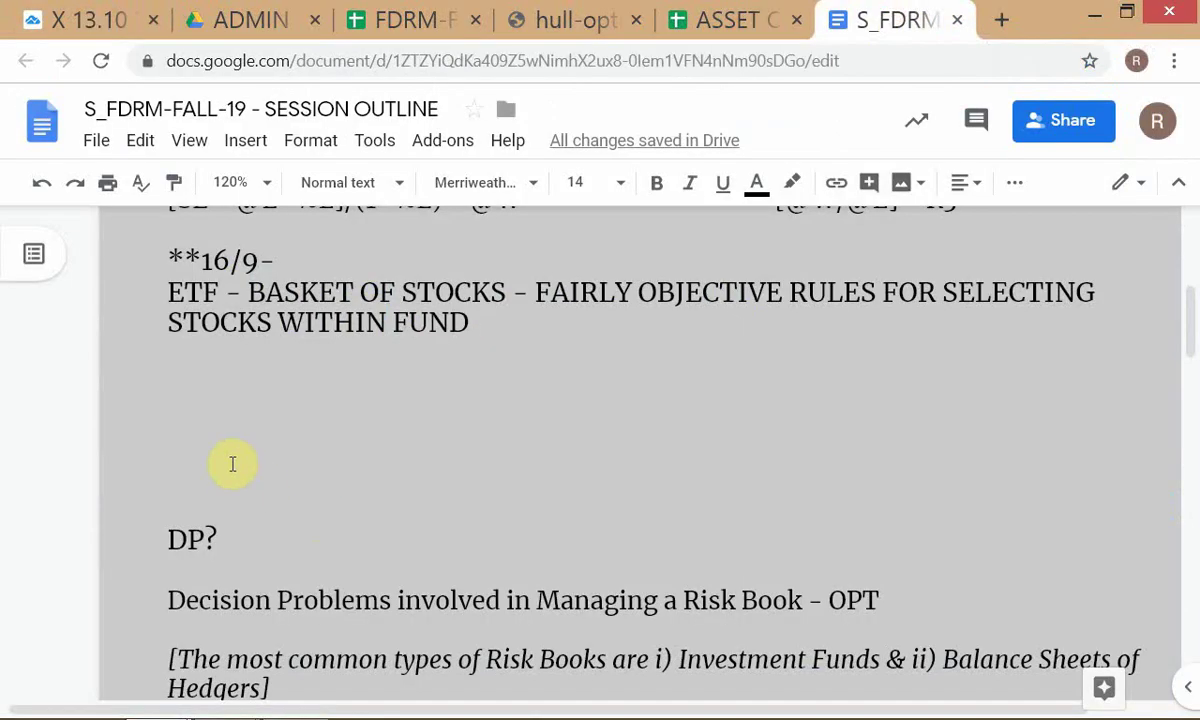
{"action": "key", "text": "Return"}
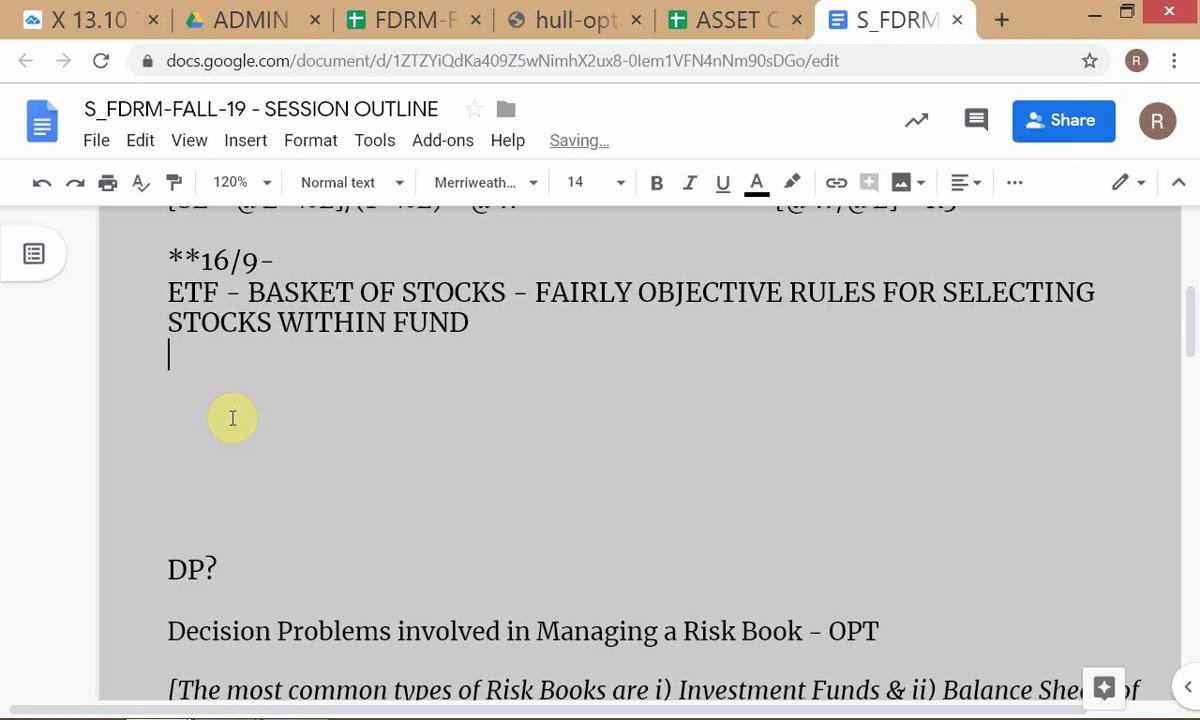
{"action": "key", "text": "Up"}
{"action": "key", "text": "Up"}
{"action": "key", "text": "Right"}
{"action": "key", "text": "Right"}
{"action": "key", "text": "Right"}
{"action": "key", "text": "Right"}
{"action": "key", "text": "Right"}
{"action": "key", "text": "Right"}
{"action": "key", "text": "Right"}
{"action": "key", "text": "Right"}
{"action": "key", "text": "Right"}
{"action": "key", "text": "Right"}
{"action": "key", "text": "Right"}
{"action": "key", "text": "Right"}
{"action": "key", "text": "Right"}
{"action": "key", "text": "Right"}
{"action": "key", "text": "Right"}
{"action": "key", "text": "Right"}
{"action": "type", "text": "INDI"}
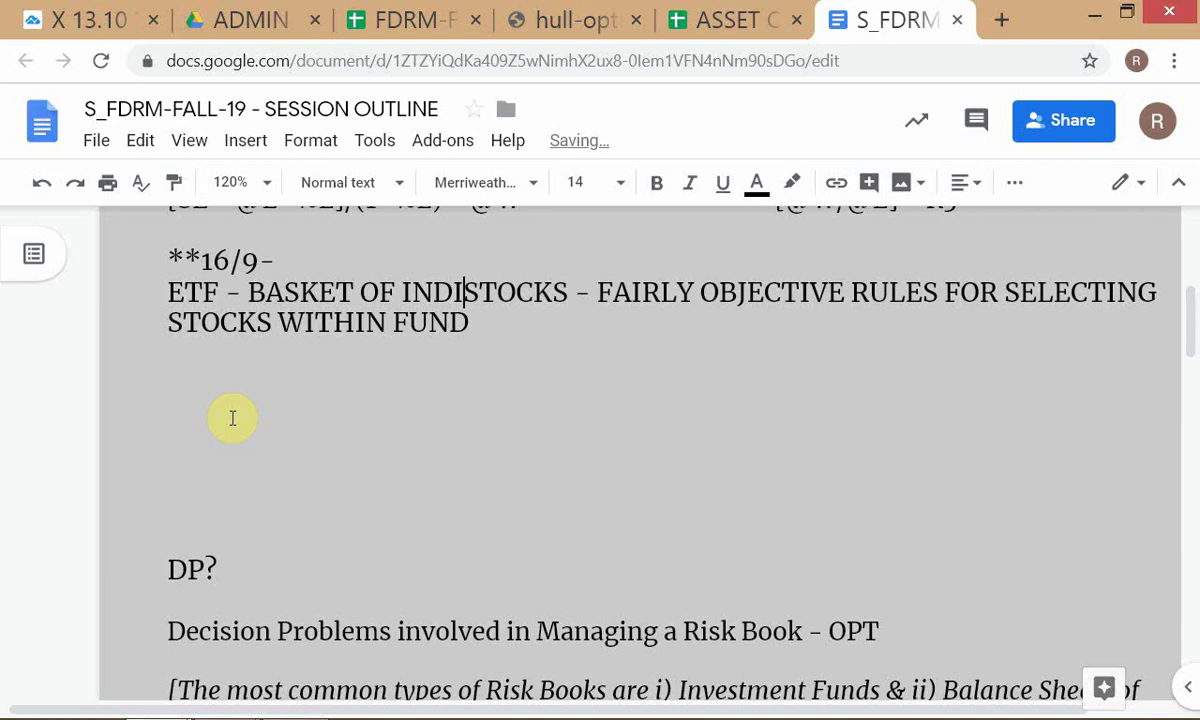
{"action": "type", "text": "VIDUAL"}
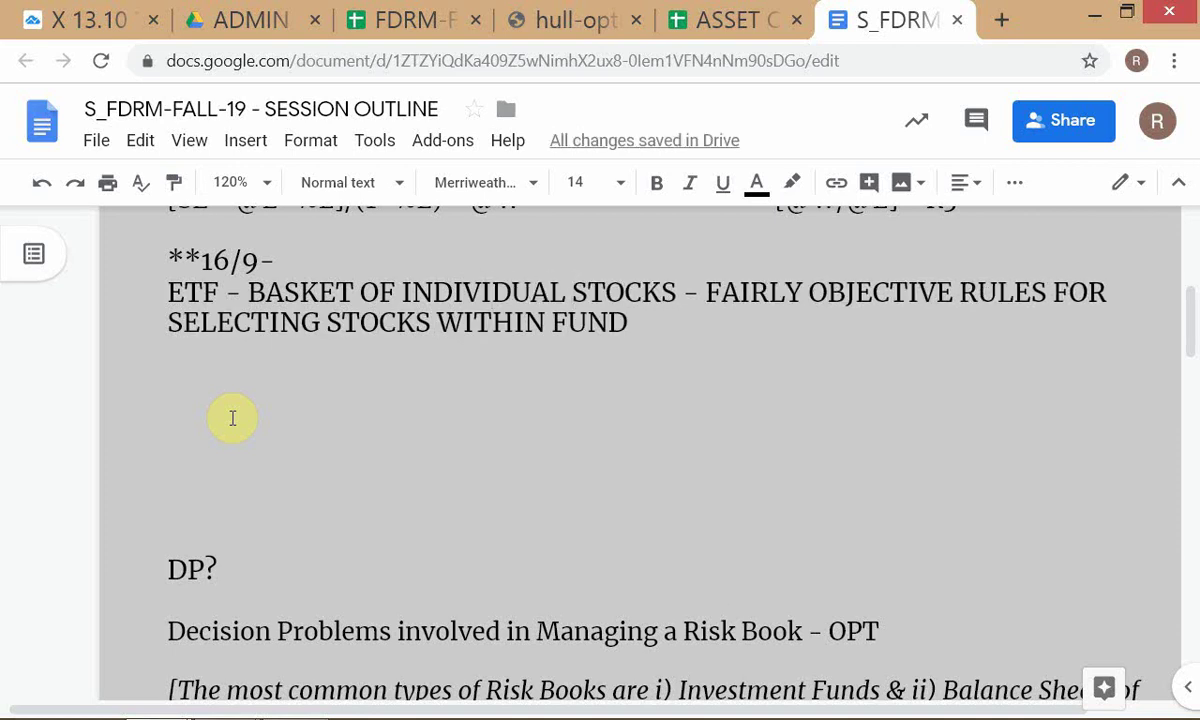
Step: Insert COMMON between INDIVIDUAL and STOCKS, and add /PORTFOLIO directly after BASKET in the ETF definition
{"action": "key", "text": "Left"}
{"action": "key", "text": "Left"}
{"action": "key", "text": "Left"}
{"action": "key", "text": "Left"}
{"action": "key", "text": "Right"}
{"action": "key", "text": "Right"}
{"action": "key", "text": "Right"}
{"action": "key", "text": "Right"}
{"action": "type", "text": "C"}
{"action": "type", "text": "OMMO"}
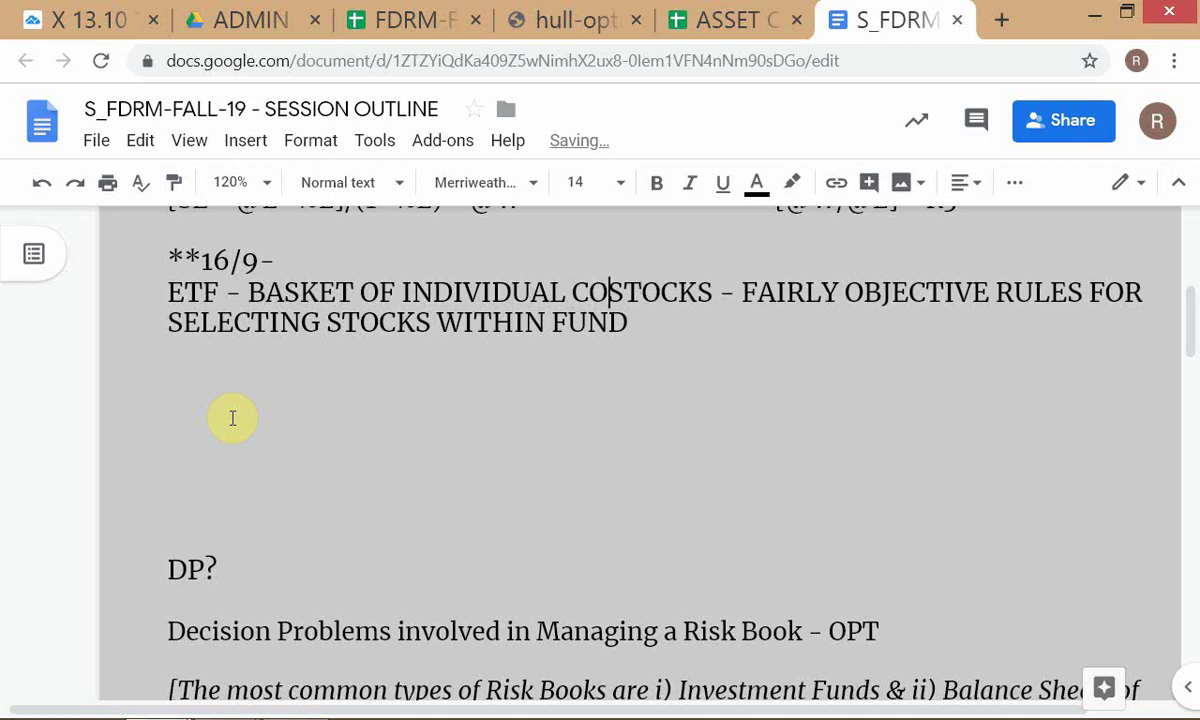
{"action": "type", "text": "N"}
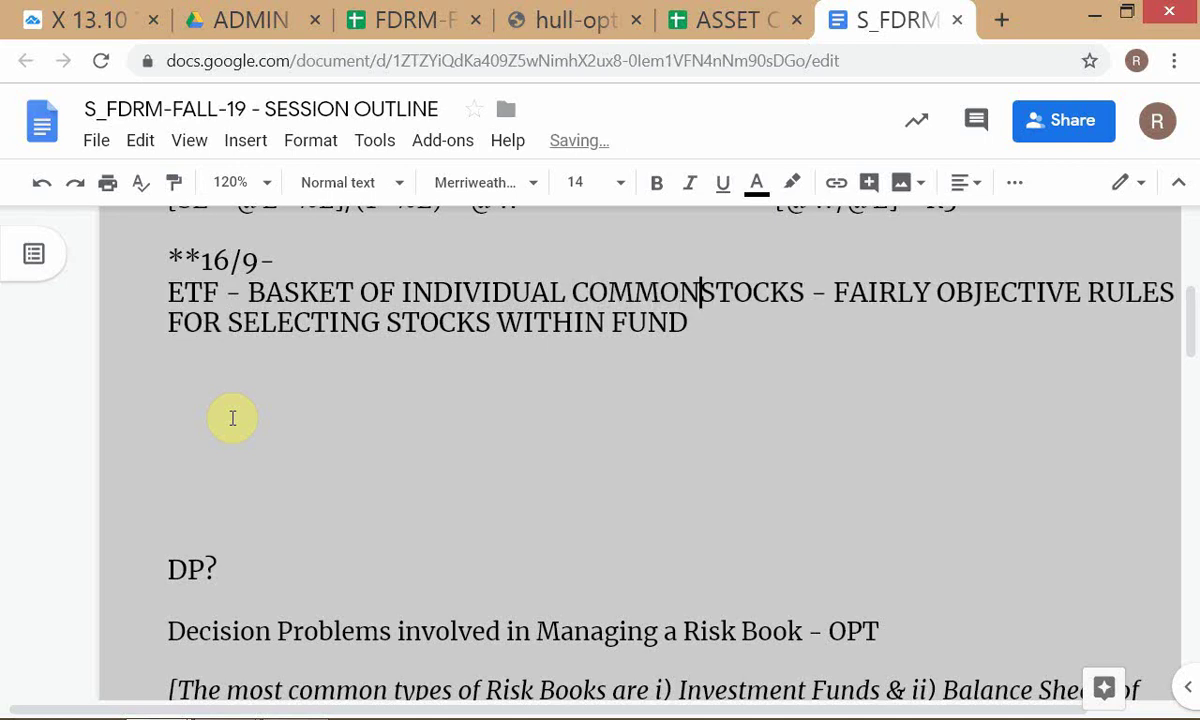
{"action": "left_click", "coordinate": [356, 297]}
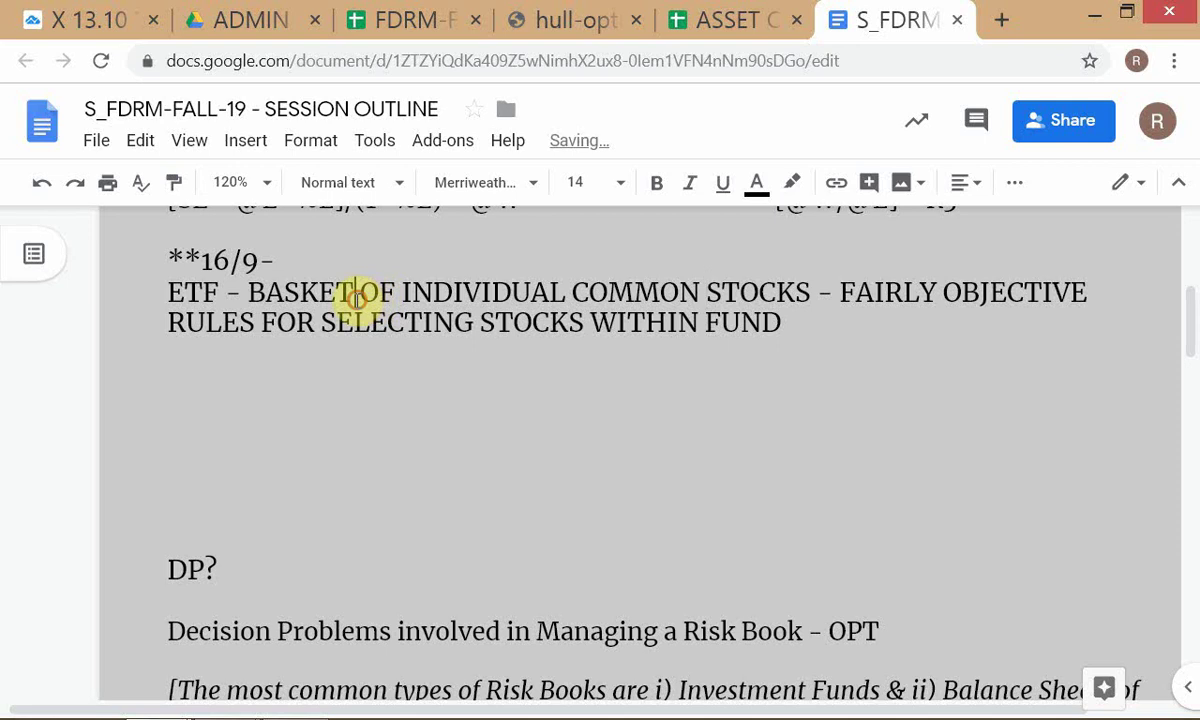
{"action": "type", "text": "/PORTFOLIO"}
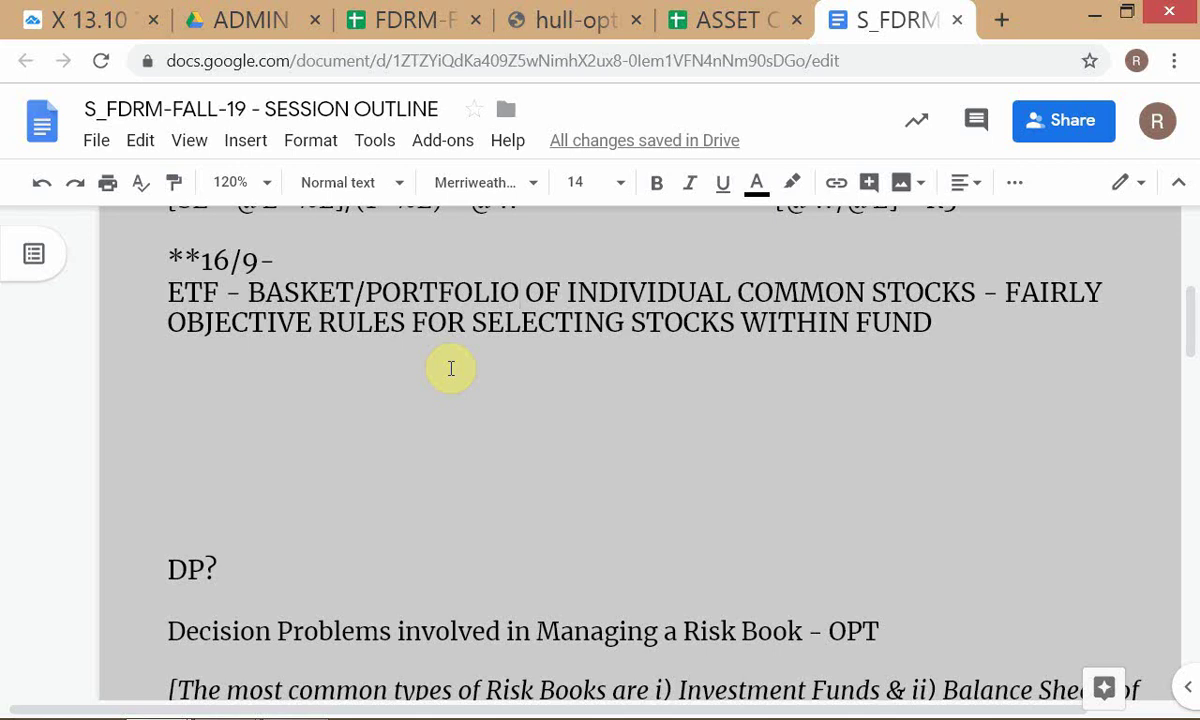
Step: Examine the ETF and stock tickers in the option project spreadsheet from its first rows, and return to the session outline document
{"action": "key", "text": "alt+Tab"}
{"action": "key", "text": "alt+Tab"}
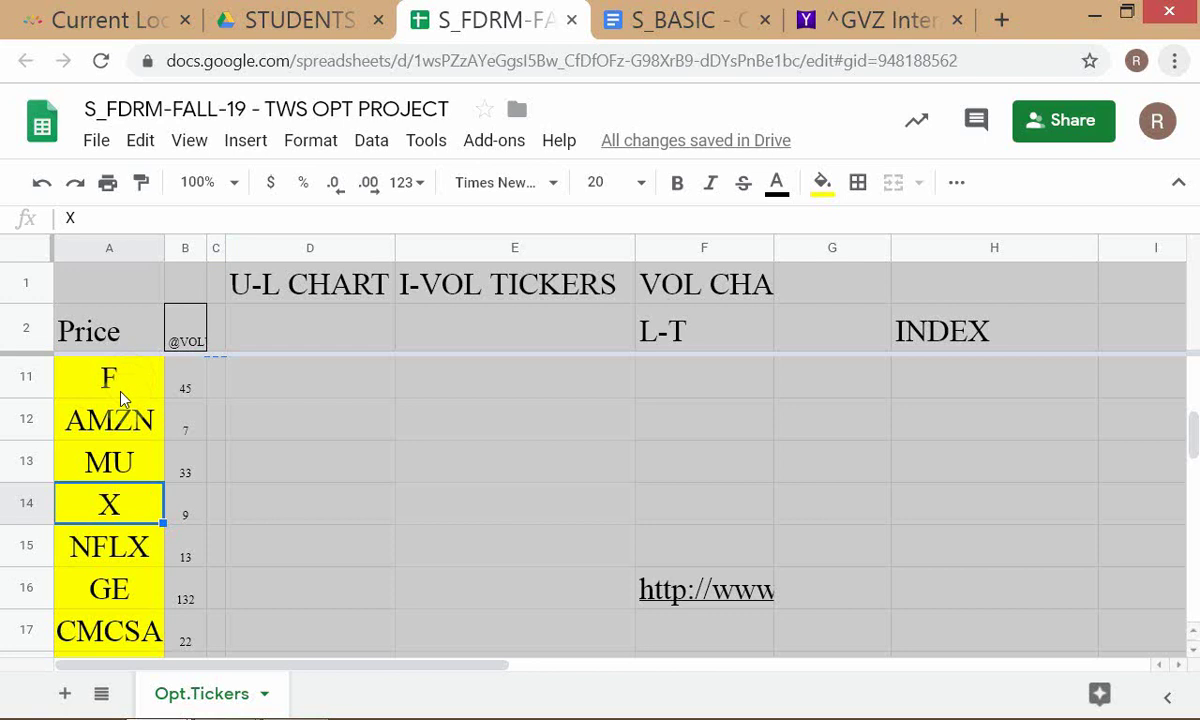
{"action": "scroll", "coordinate": [120, 398], "scroll_direction": "up", "scroll_amount": 3}
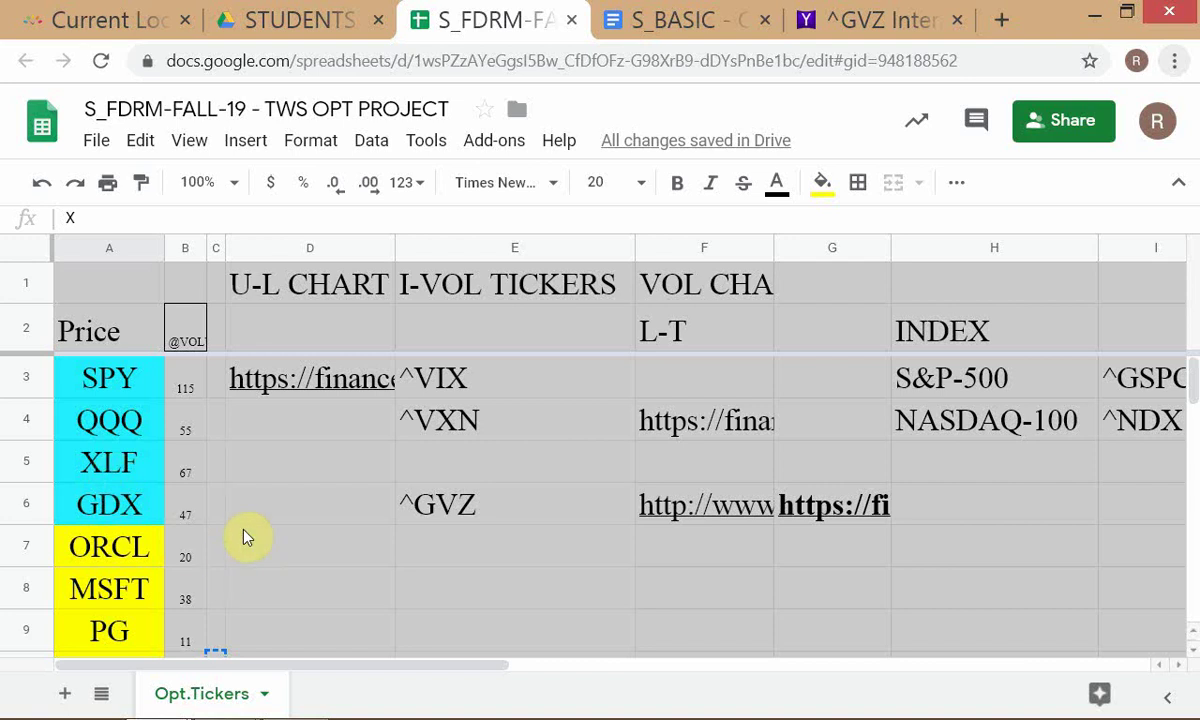
{"action": "key", "text": "alt+Tab"}
{"action": "key", "text": "alt+Tab"}
{"action": "left_click", "coordinate": [362, 517]}
{"action": "key", "text": "alt+Tab"}
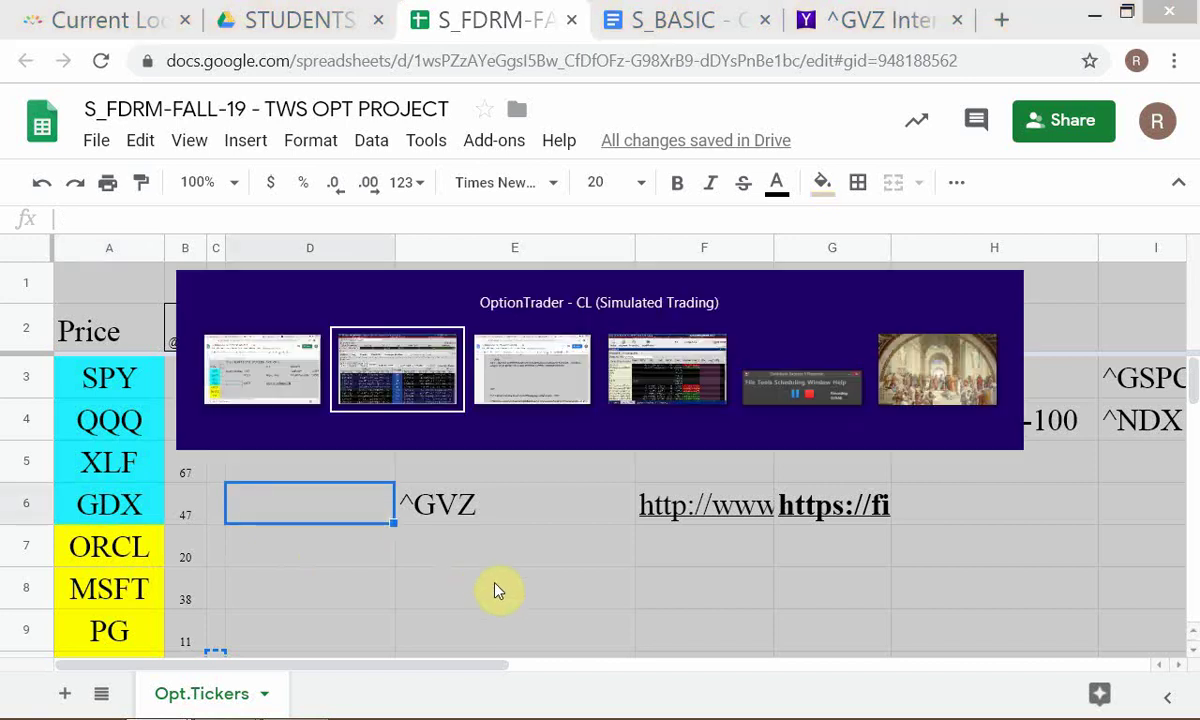
{"action": "key", "text": "alt+Tab"}
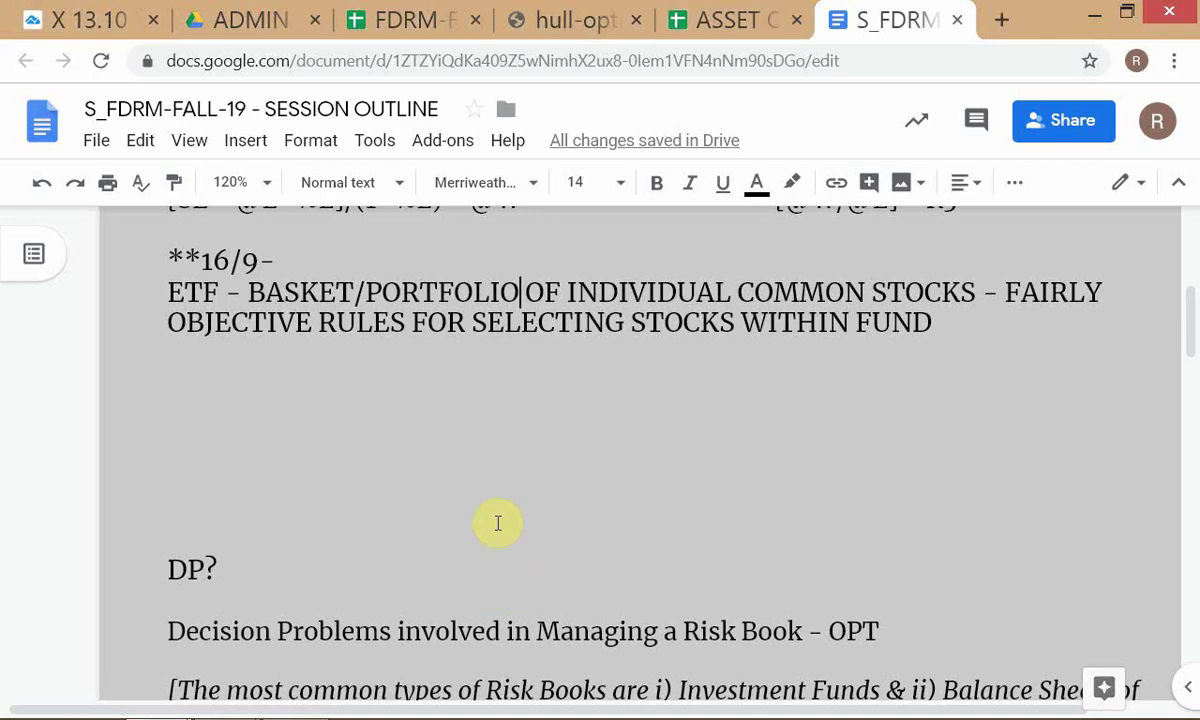
Step: Add a line reading "OPTIONS -" below the ETF definition, separated by a blank line
{"action": "left_click", "coordinate": [996, 334]}
{"action": "key", "text": "Return"}
{"action": "key", "text": "Return"}
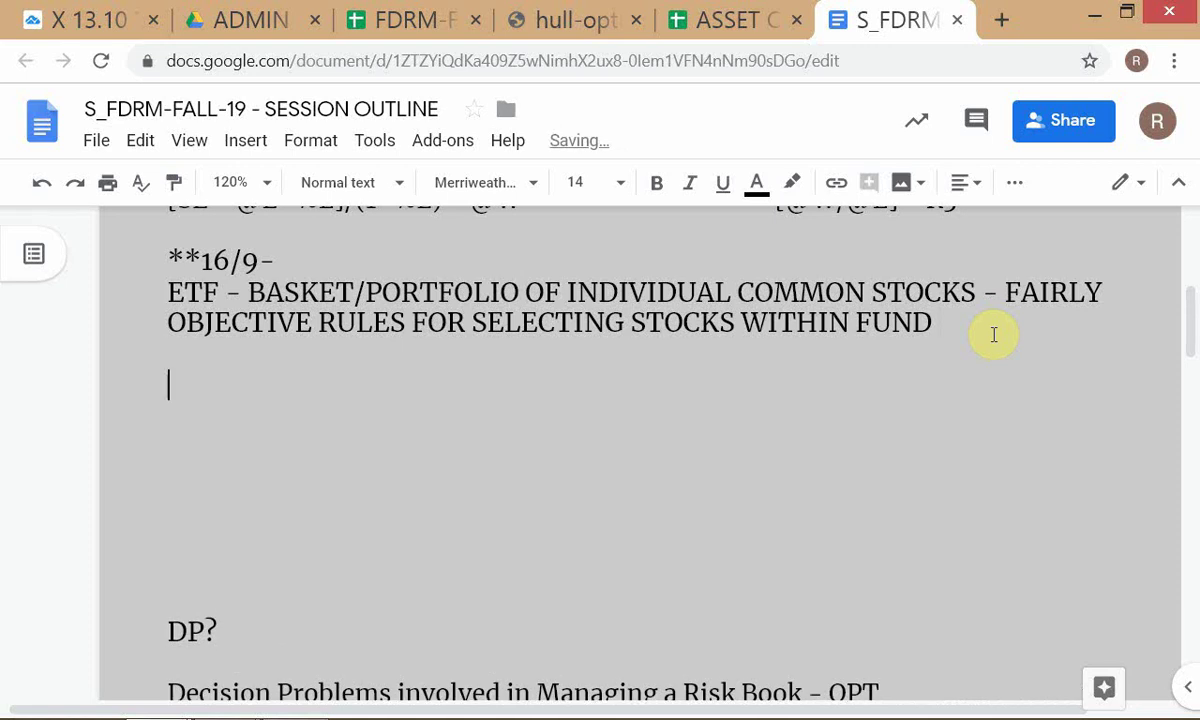
{"action": "type", "text": "OPTIONS"}
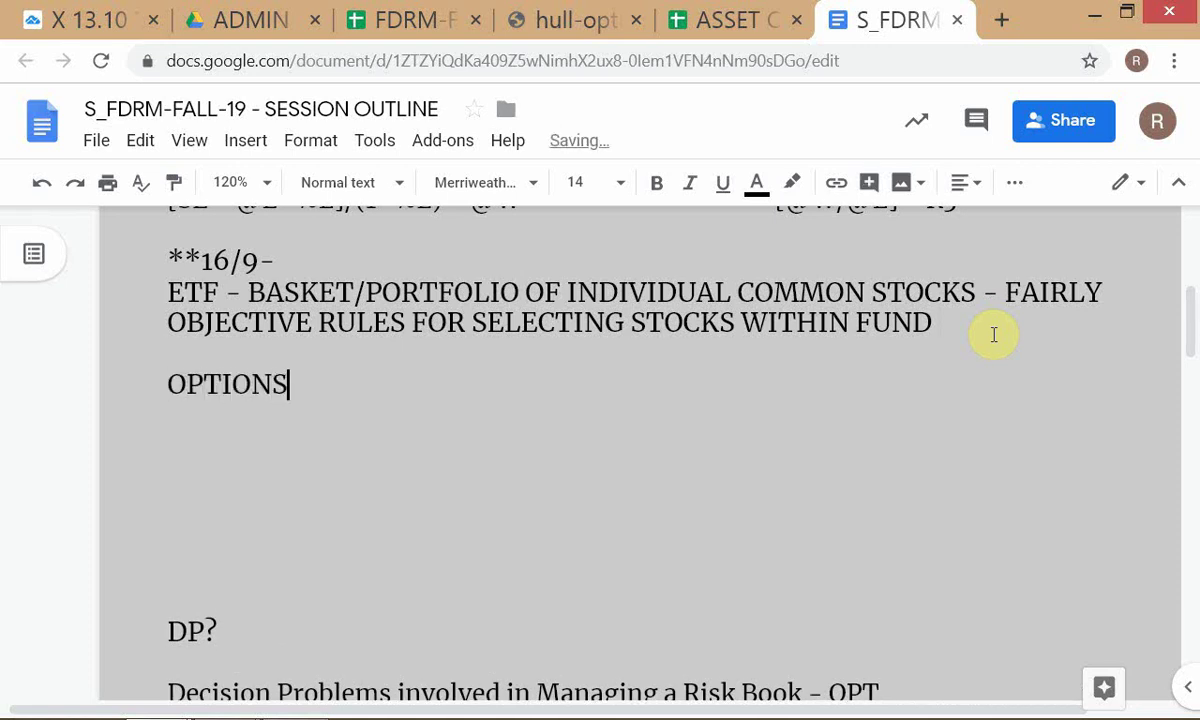
{"action": "type", "text": " -"}
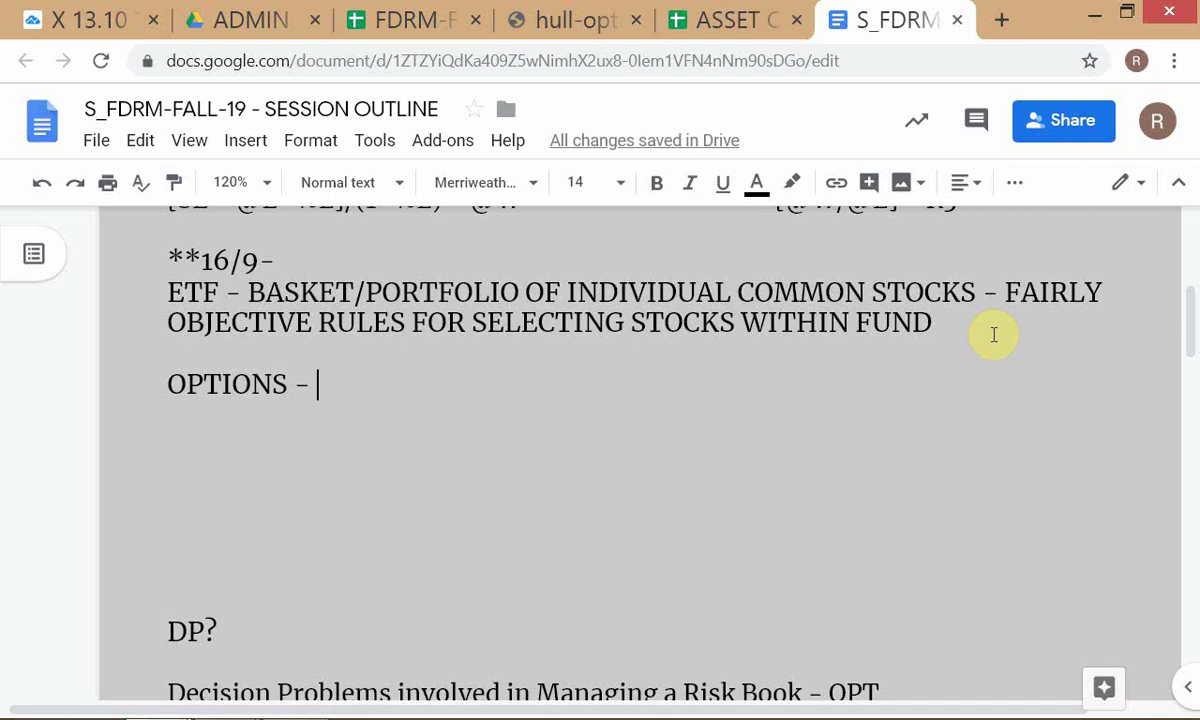
Step: Look through the files in Drive's STUDENTS - FDRM FALL_2019 folder and return to the session outline document
{"action": "left_click", "coordinate": [281, 26]}
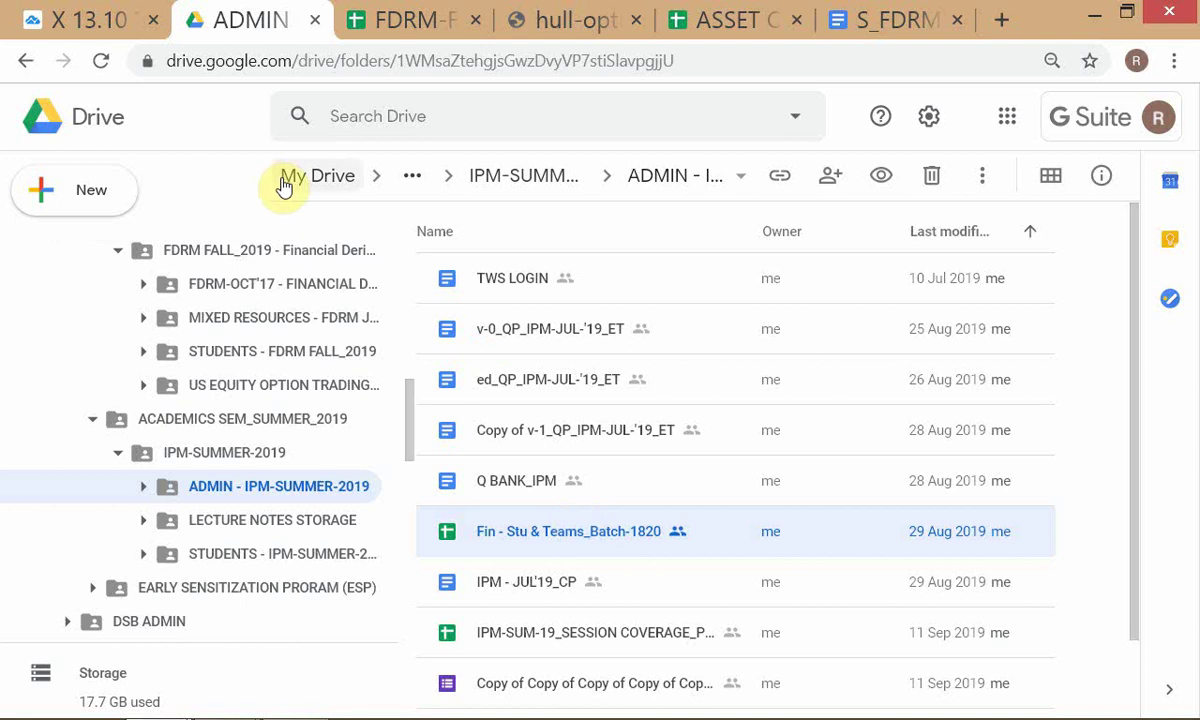
{"action": "left_click", "coordinate": [224, 561]}
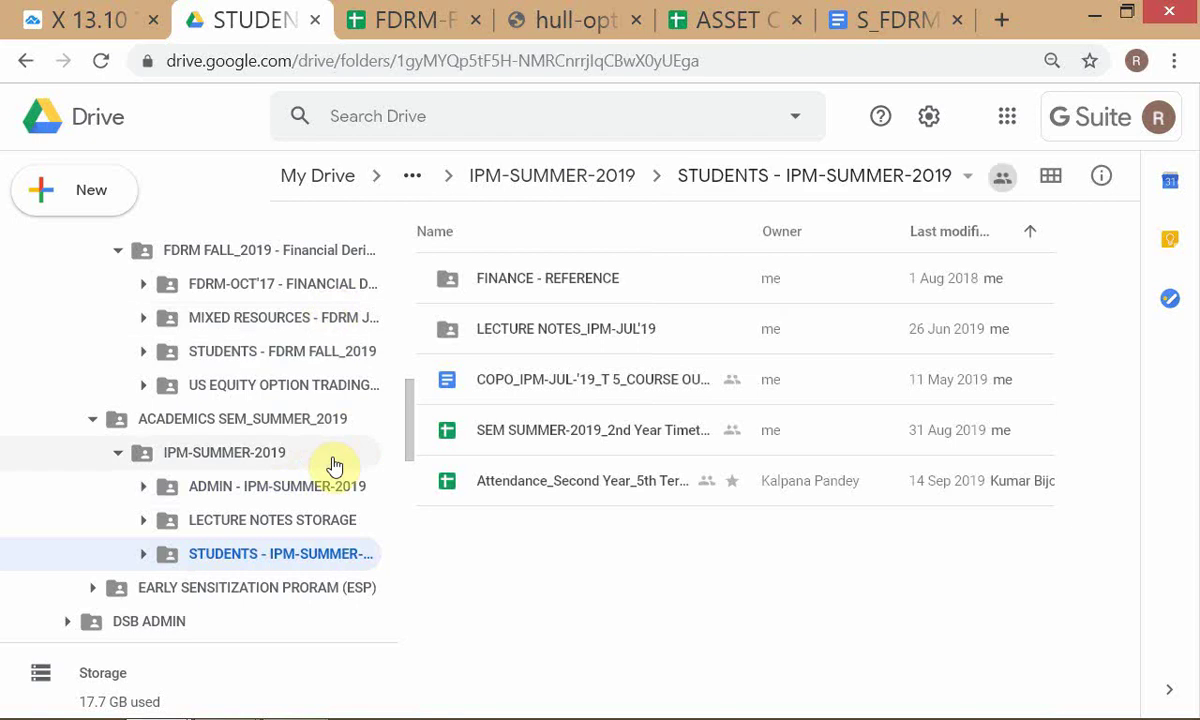
{"action": "left_click", "coordinate": [300, 345]}
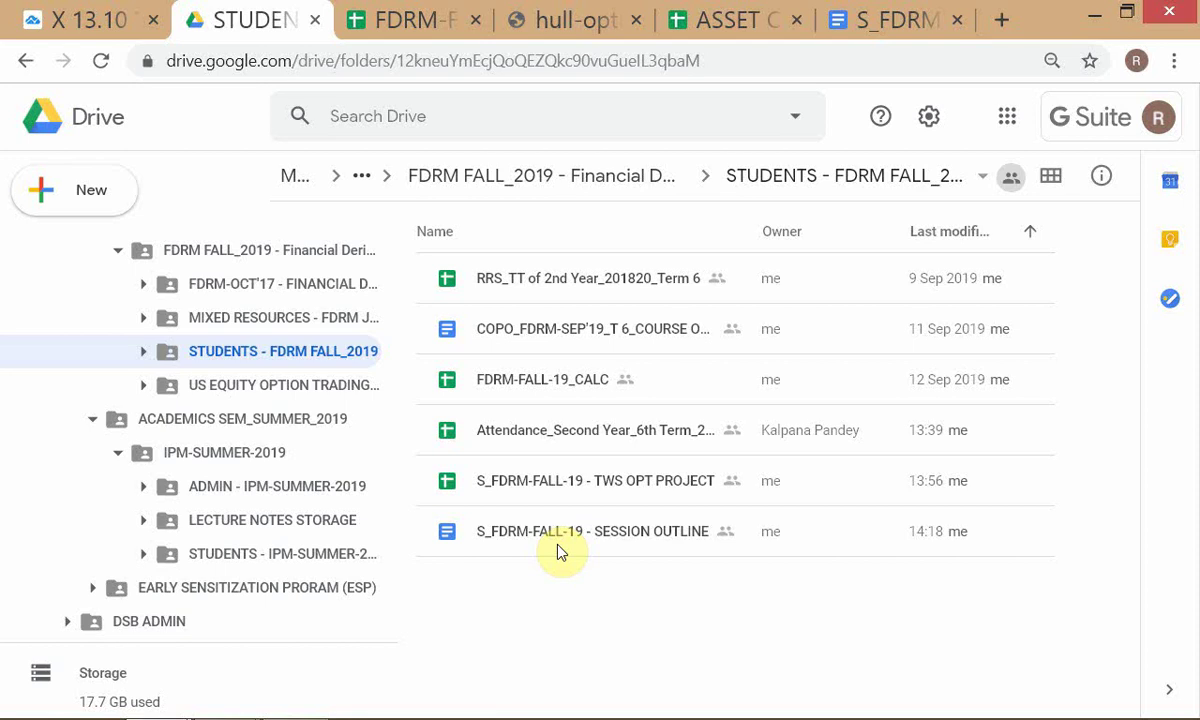
{"action": "left_click", "coordinate": [872, 24]}
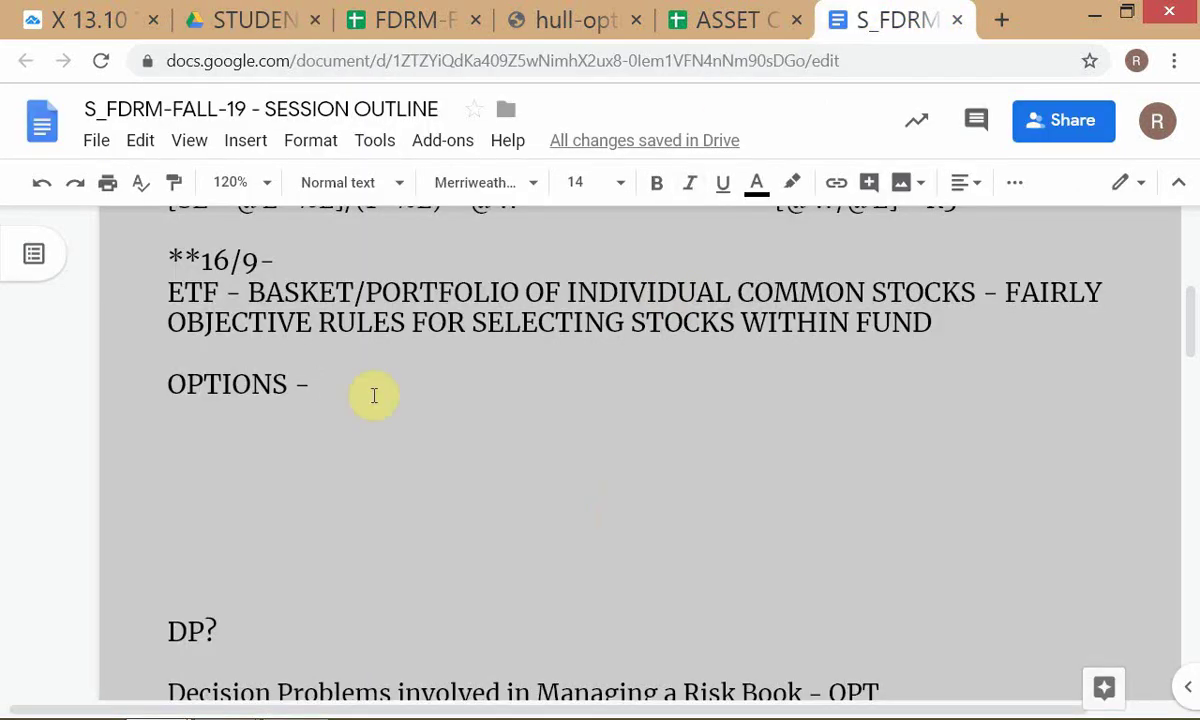
Step: Open the ASSET CLASSES, MARKETS, INSTRUMENTS taxonomy spreadsheet and reduce the page zoom to 90%
{"action": "left_click", "coordinate": [746, 26]}
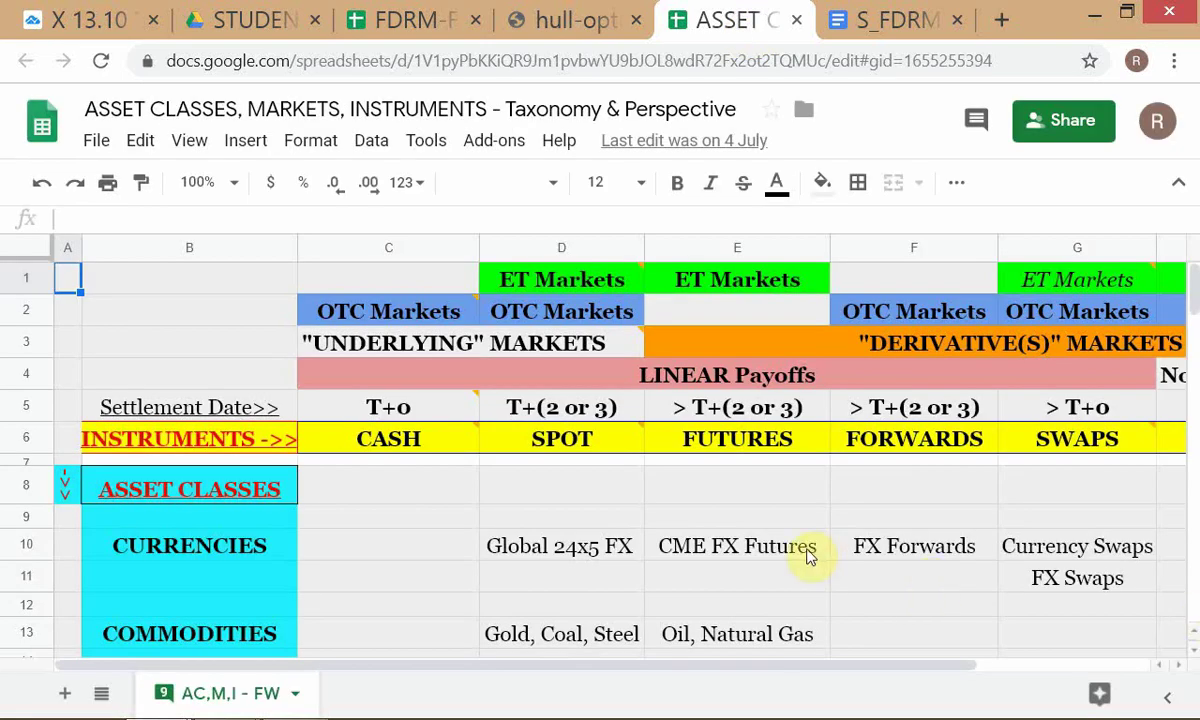
{"action": "left_click", "coordinate": [630, 492]}
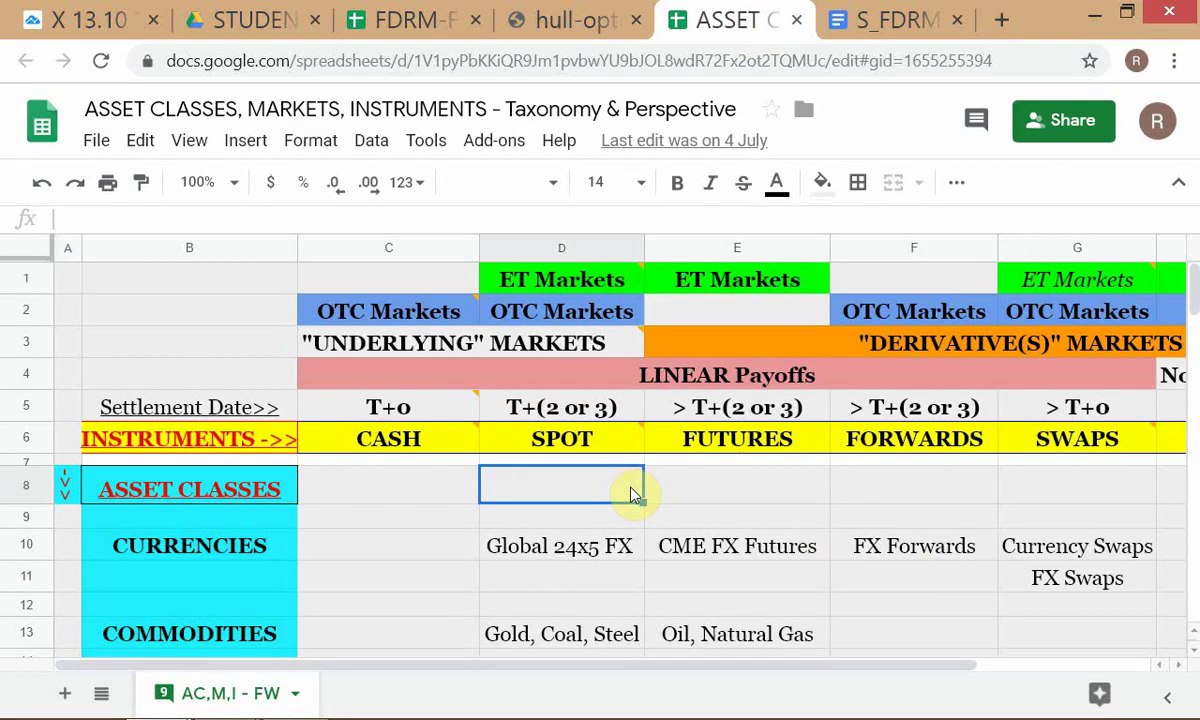
{"action": "key", "text": "ctrl+minus"}
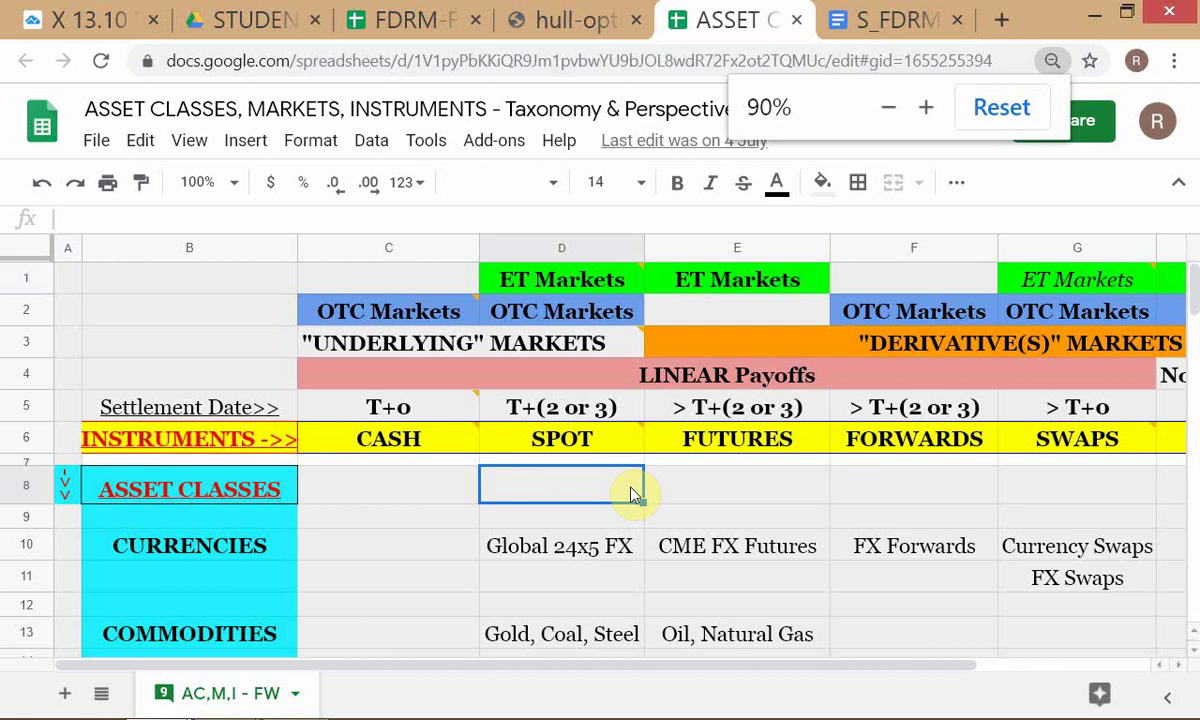
Step: Examine the taxonomy's instrument headings and asset class rows down to the CREDIT row and the OTC and ET Markets legend
{"action": "key", "text": "ctrl+minus"}
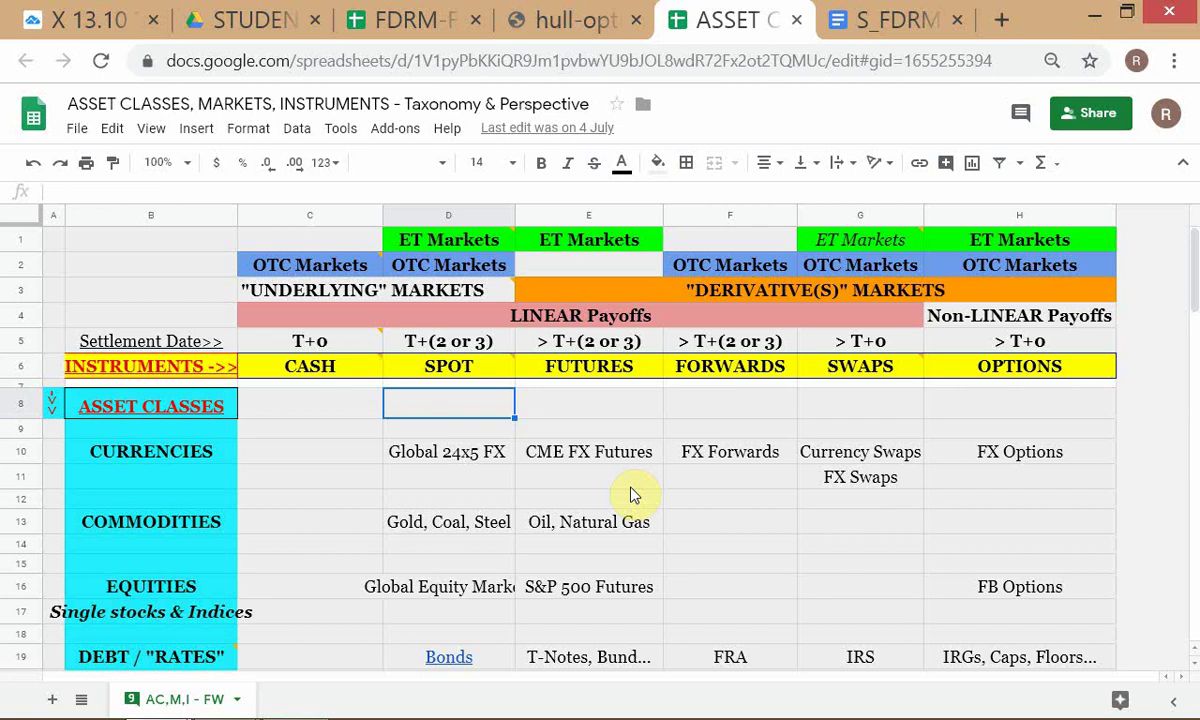
{"action": "left_click", "coordinate": [766, 407]}
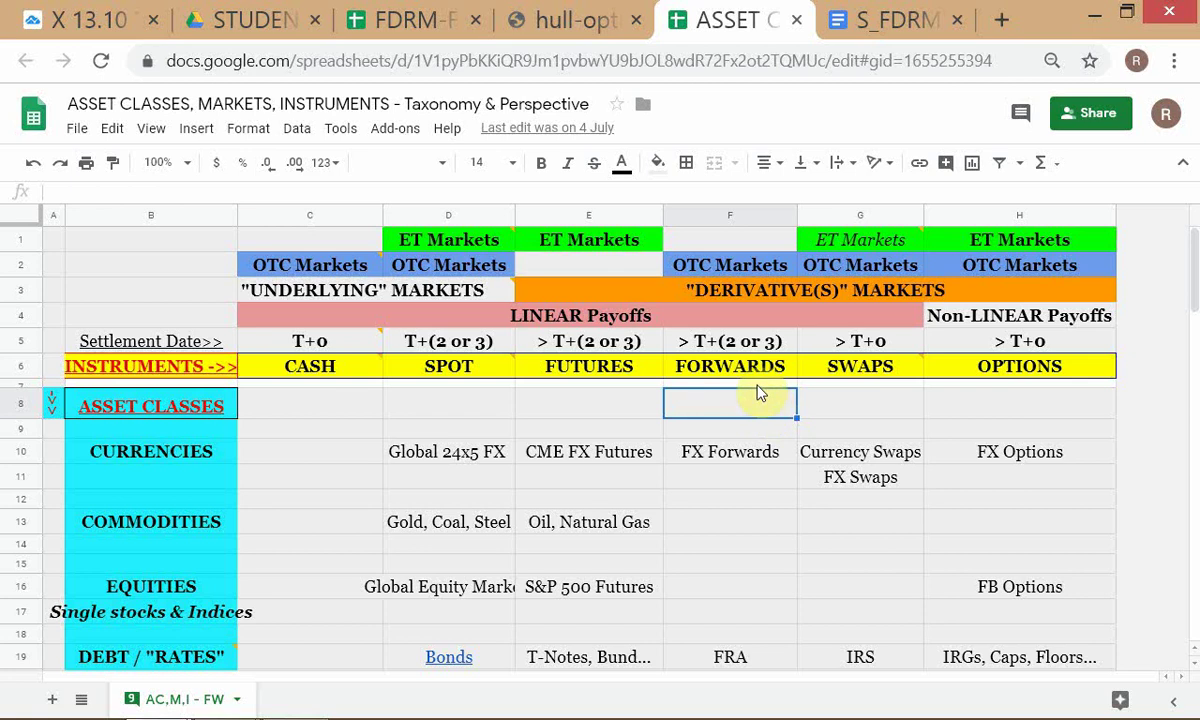
{"action": "mouse_move", "coordinate": [866, 373]}
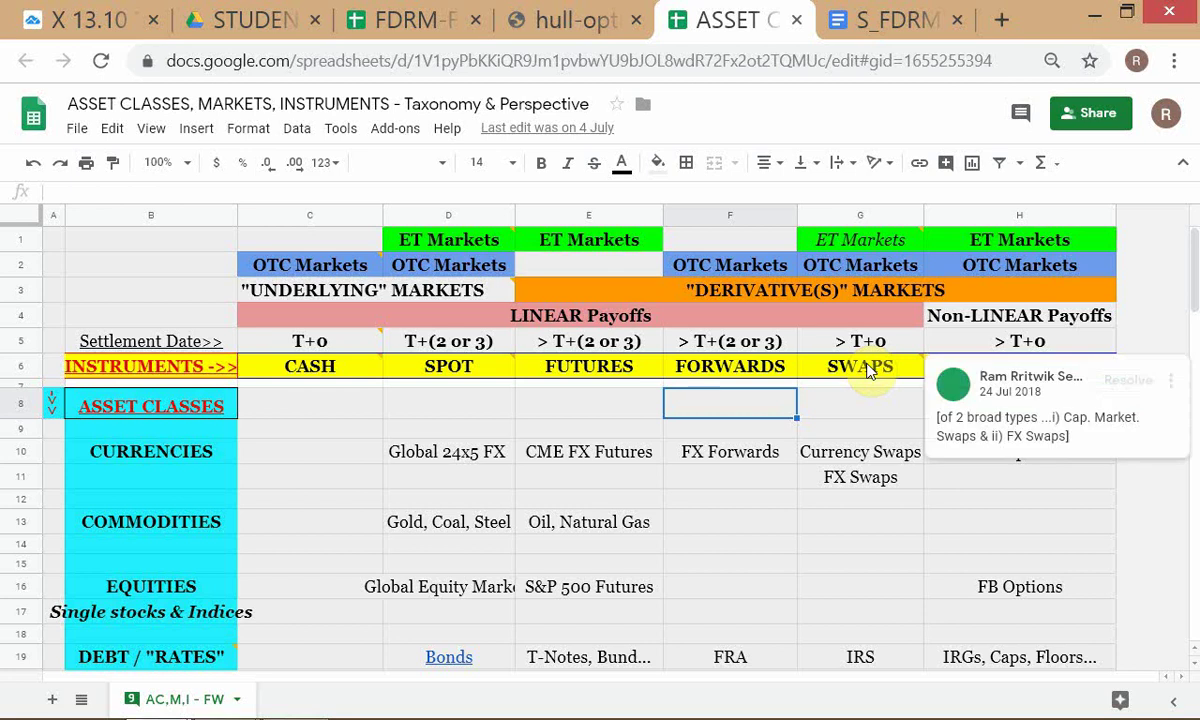
{"action": "mouse_move", "coordinate": [495, 362]}
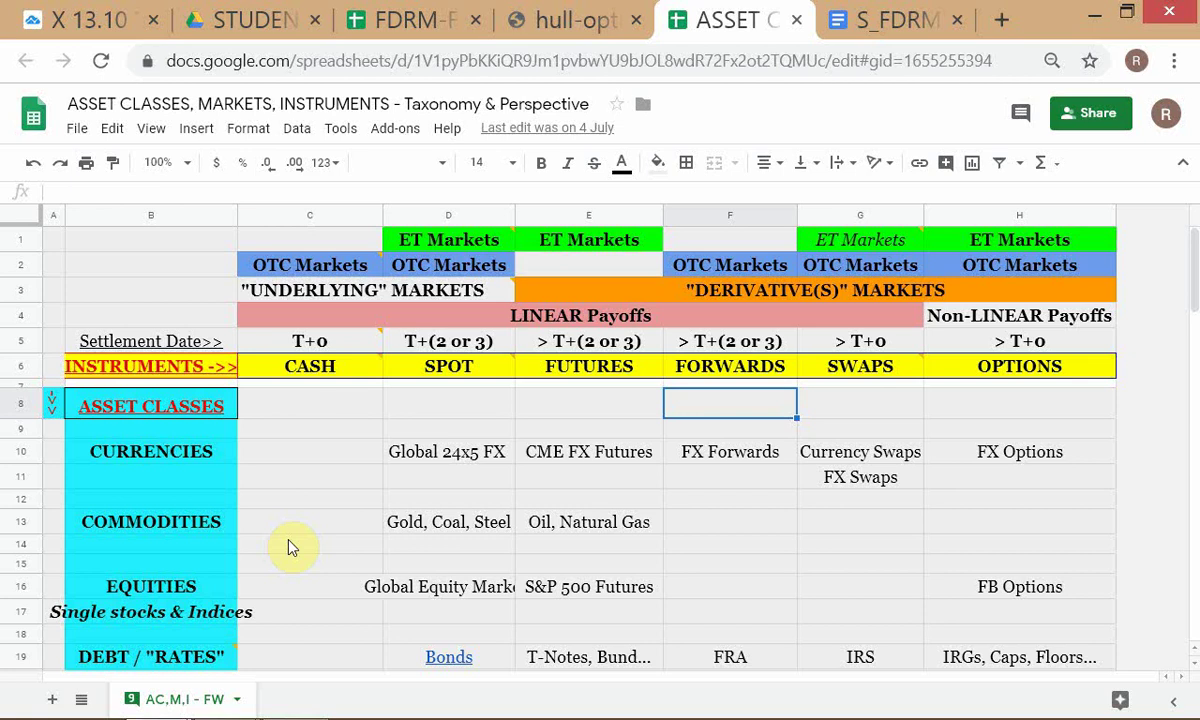
{"action": "left_click", "coordinate": [200, 548]}
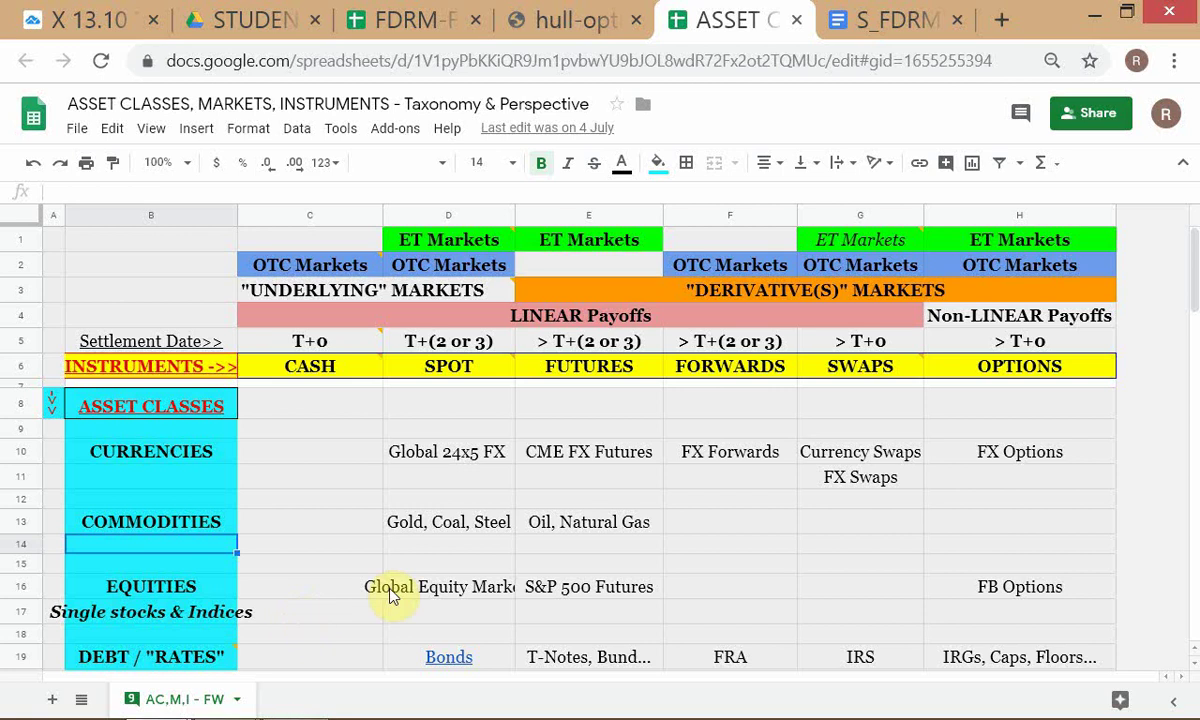
{"action": "scroll", "coordinate": [391, 594], "scroll_direction": "down", "scroll_amount": 1}
{"action": "scroll", "coordinate": [315, 655], "scroll_direction": "down", "scroll_amount": 2}
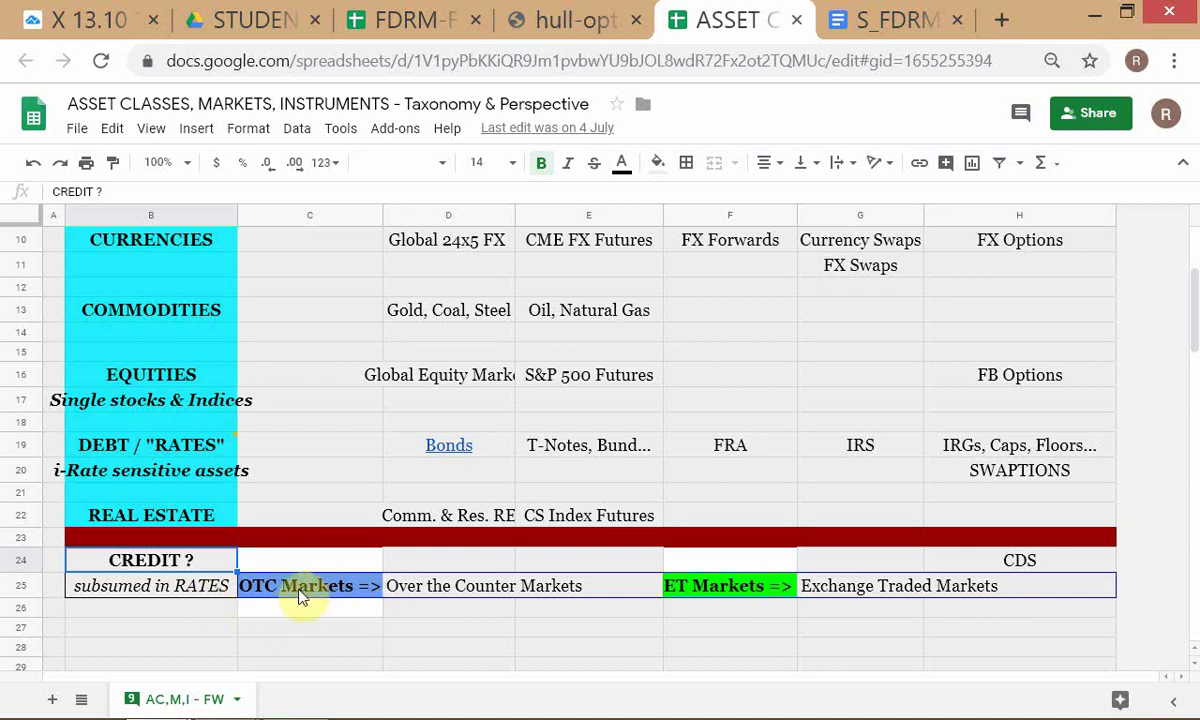
{"action": "scroll", "coordinate": [362, 645], "scroll_direction": "up", "scroll_amount": 1}
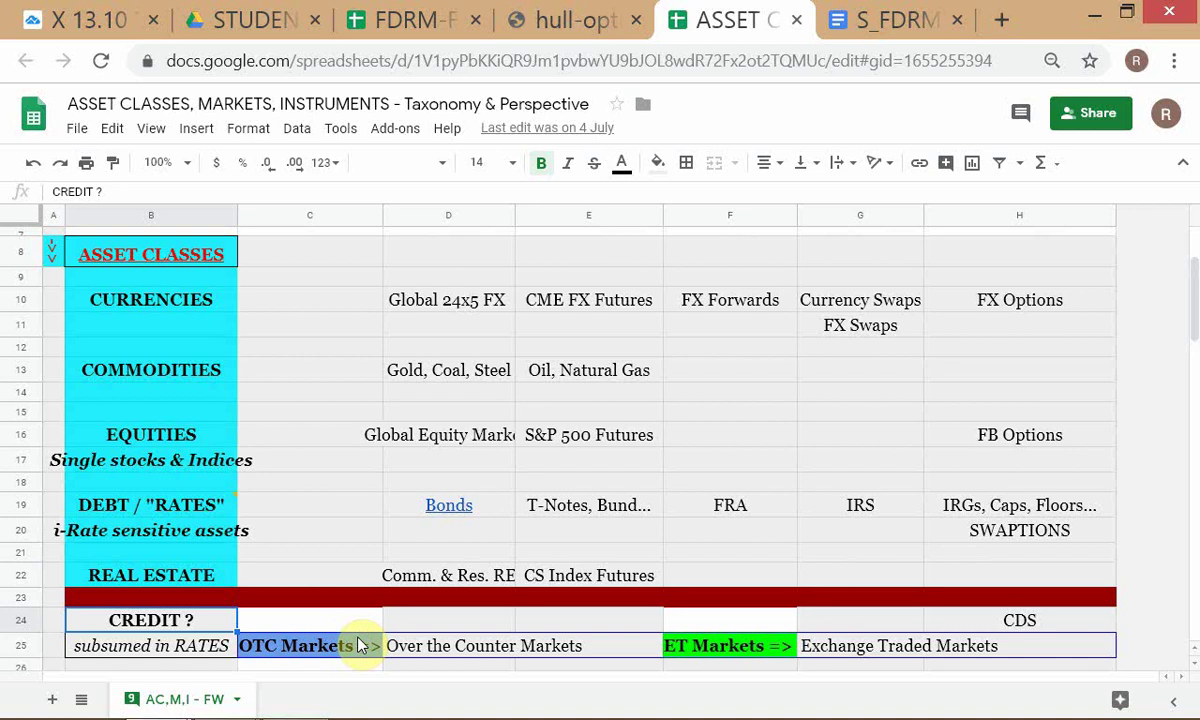
{"action": "scroll", "coordinate": [362, 645], "scroll_direction": "down", "scroll_amount": 1}
{"action": "key", "text": "ctrl+minus"}
{"action": "key", "text": "ctrl+plus"}
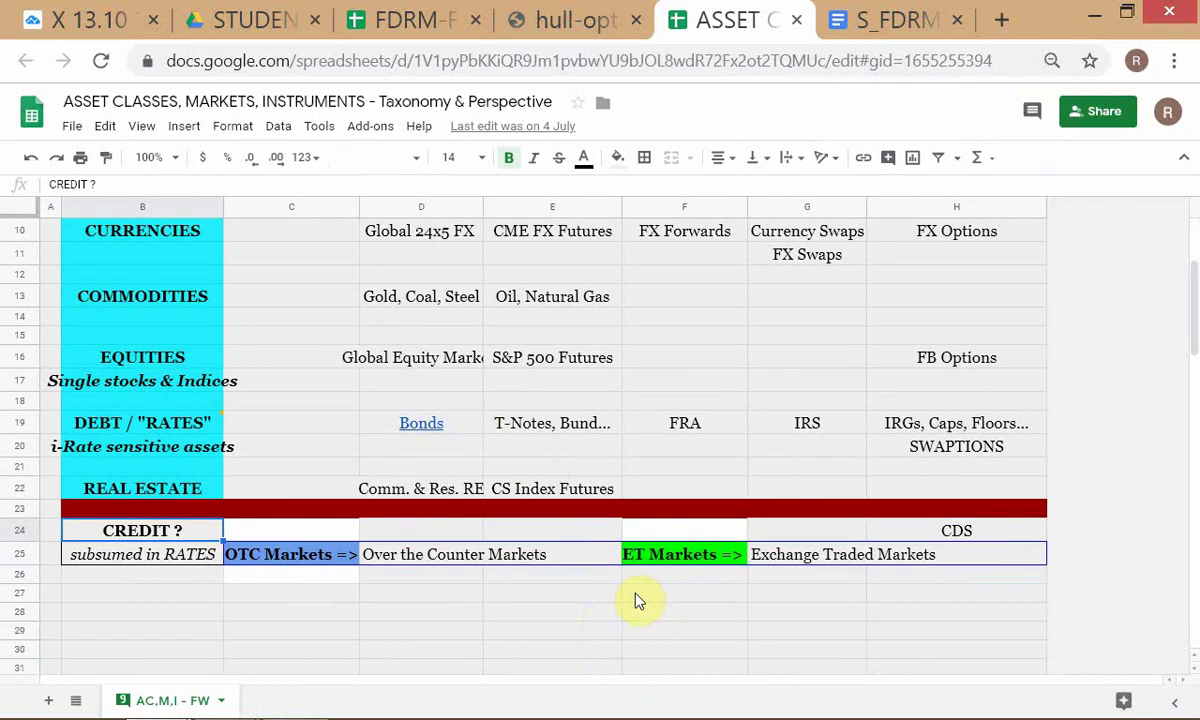
{"action": "scroll", "coordinate": [638, 598], "scroll_direction": "up", "scroll_amount": 3}
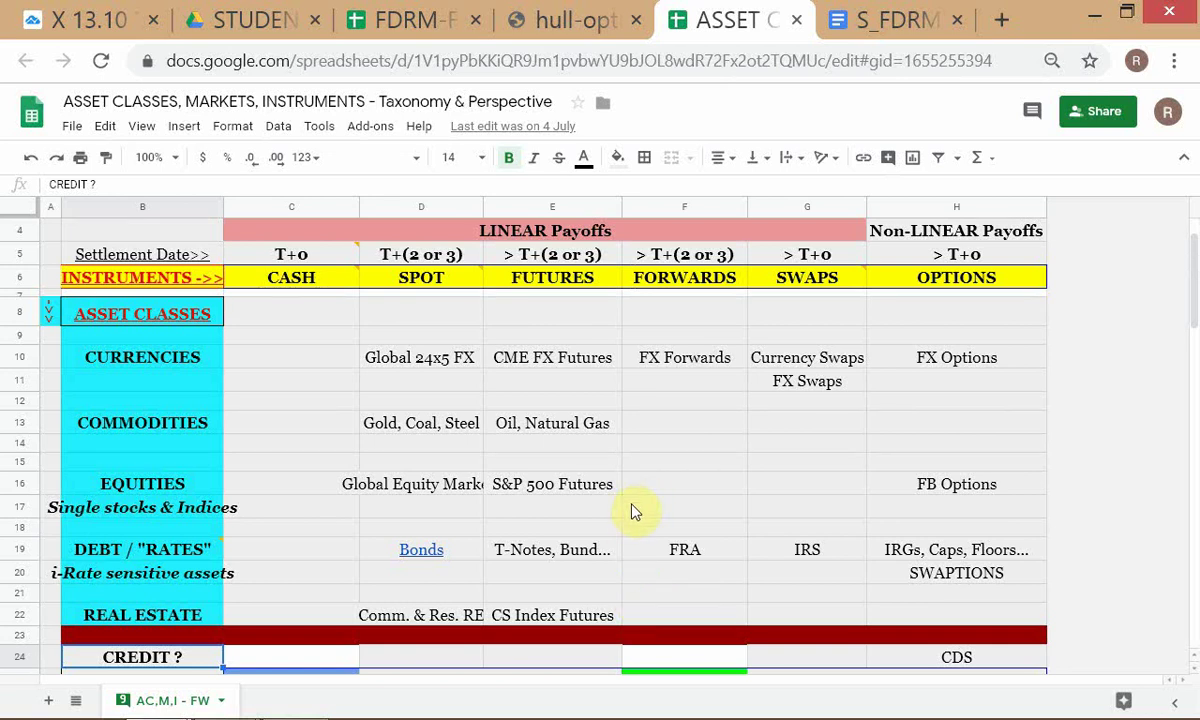
{"action": "scroll", "coordinate": [509, 549], "scroll_direction": "down", "scroll_amount": 2}
{"action": "scroll", "coordinate": [509, 549], "scroll_direction": "up", "scroll_amount": 2}
{"action": "key", "text": "ctrl+minus"}
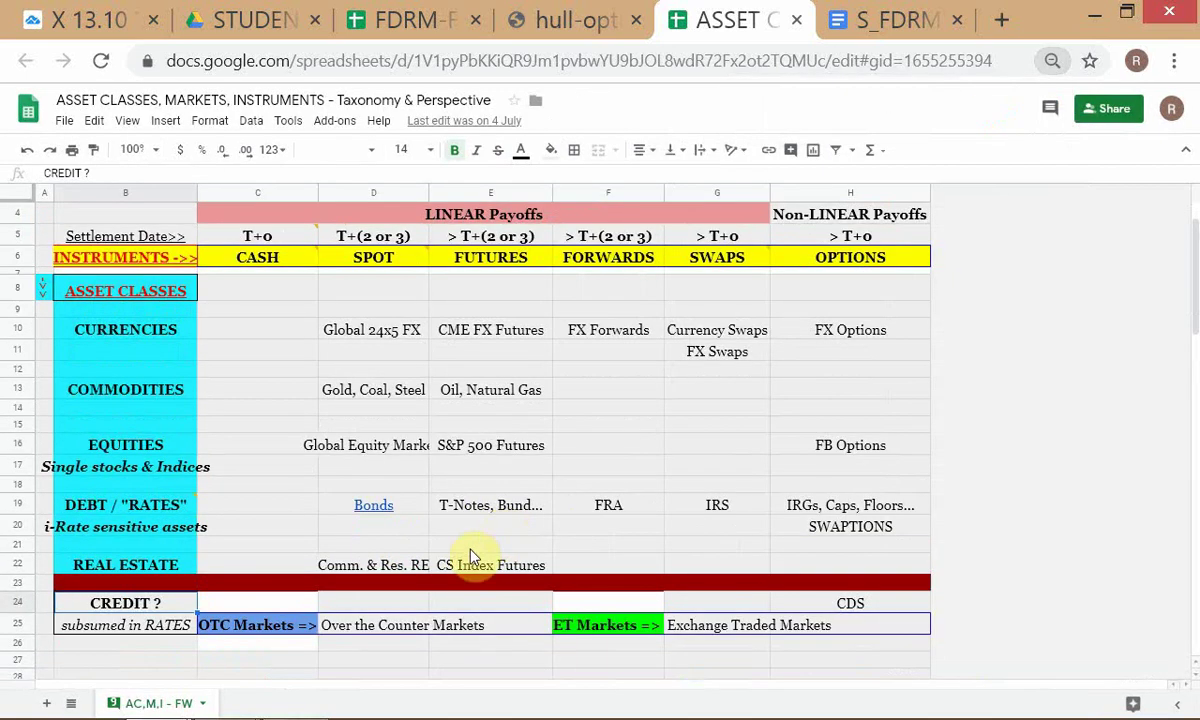
Step: Go back to the taxonomy's header rows and read the comments on the CASH and "UNDERLYING" MARKETS headings
{"action": "left_click", "coordinate": [324, 646]}
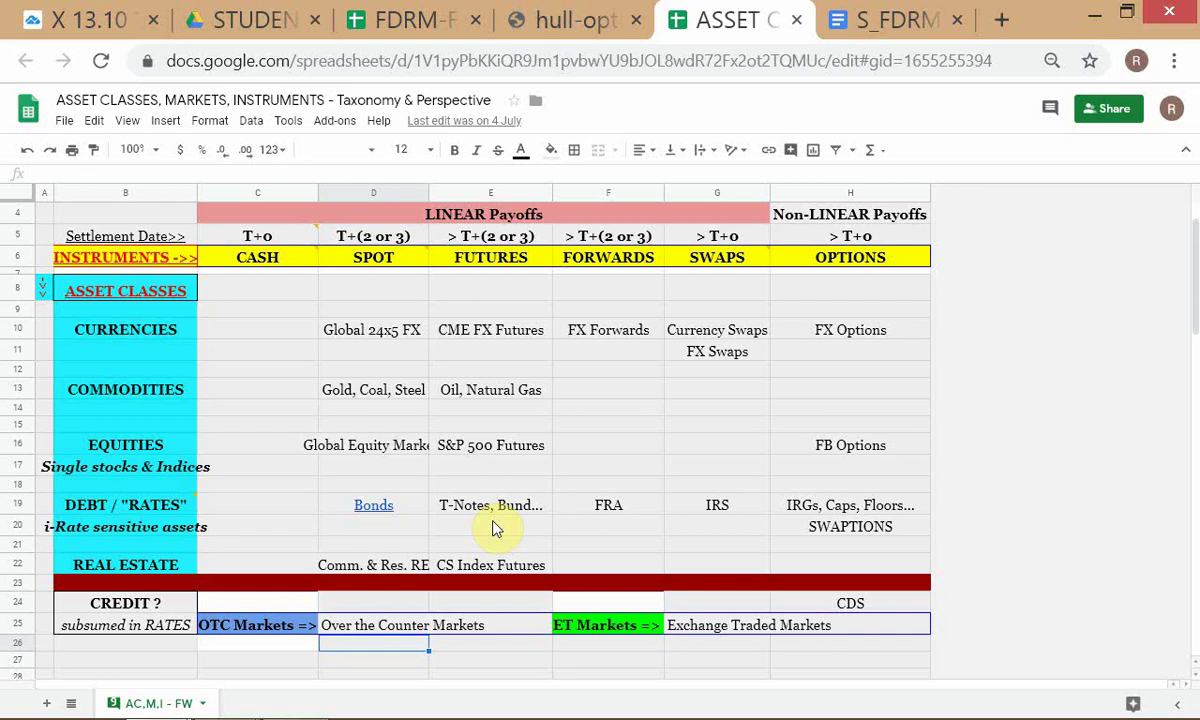
{"action": "scroll", "coordinate": [249, 485], "scroll_direction": "up", "scroll_amount": 2}
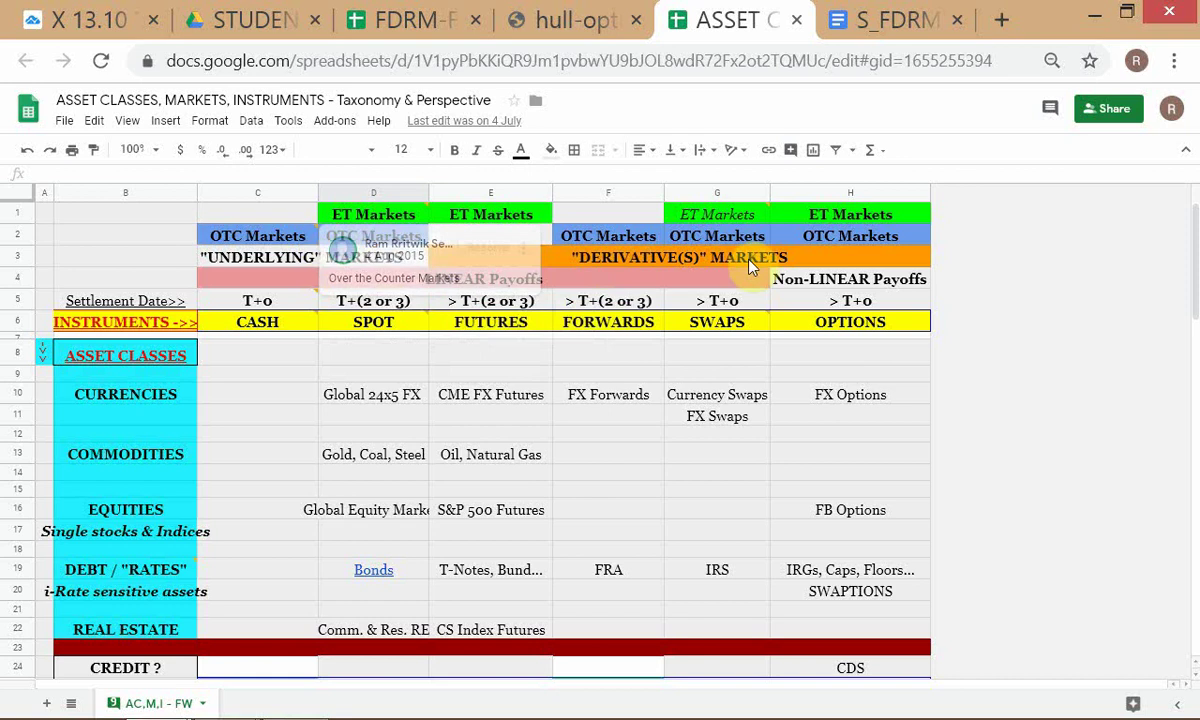
{"action": "mouse_move", "coordinate": [255, 262]}
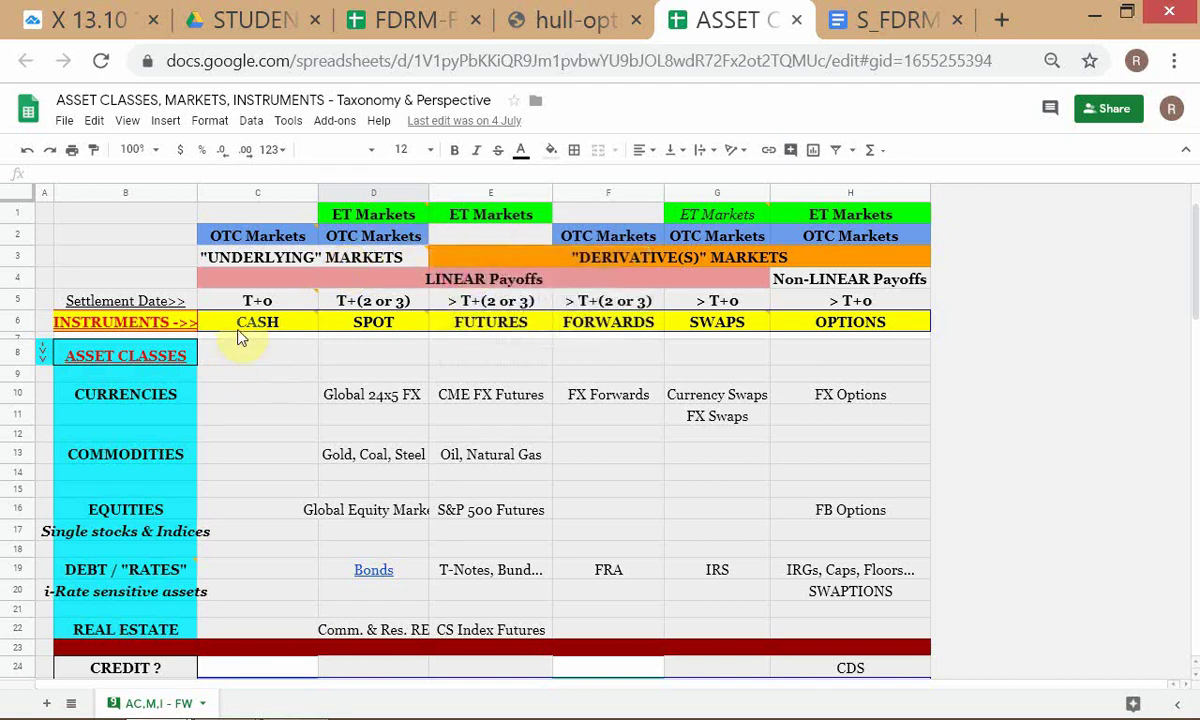
{"action": "mouse_move", "coordinate": [239, 332]}
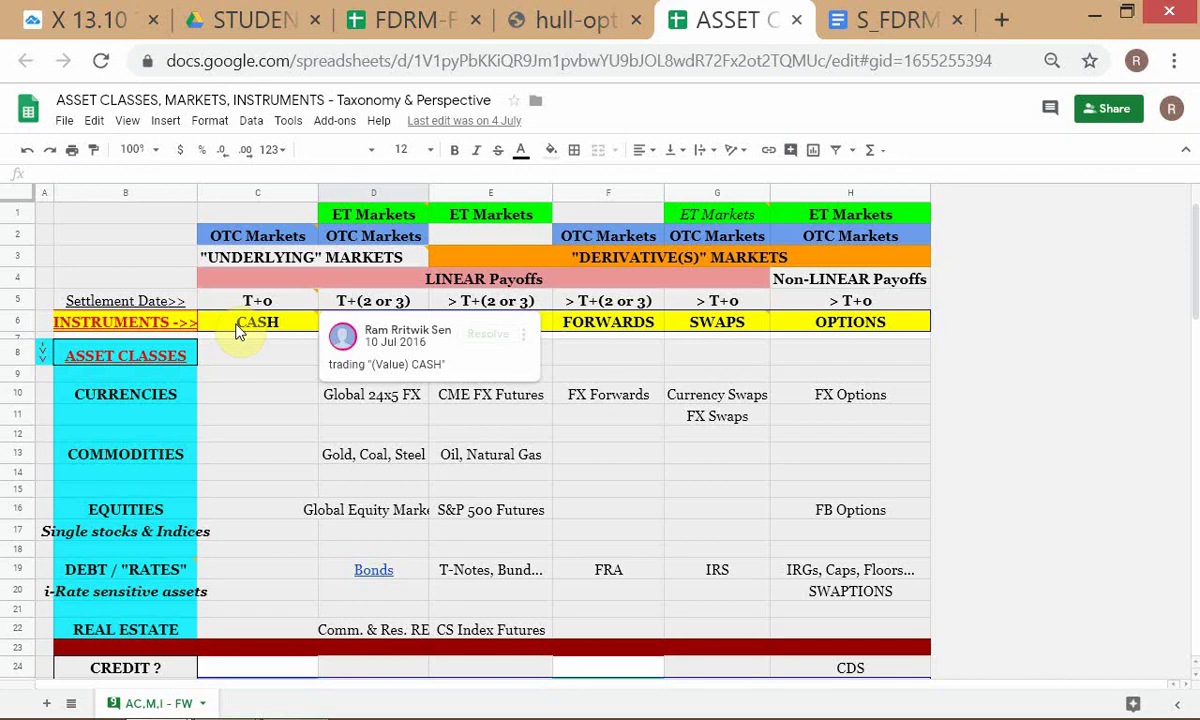
{"action": "mouse_move", "coordinate": [203, 268]}
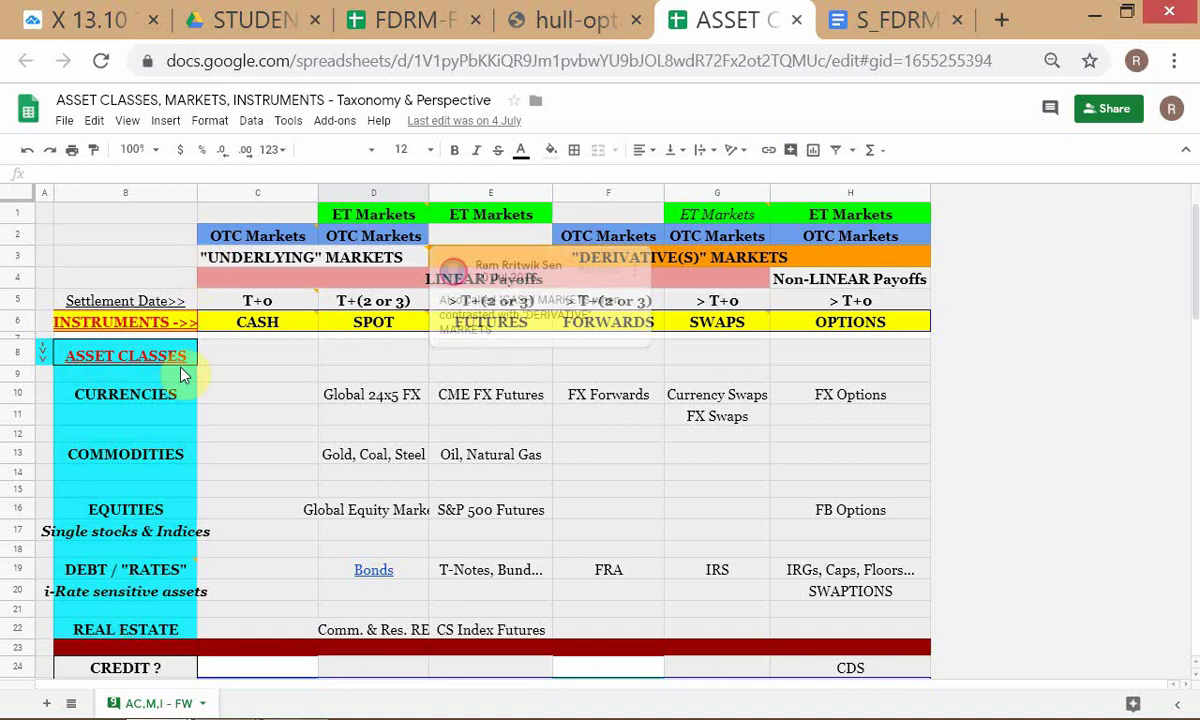
Step: Compare the taxonomy's EQUITIES row with the trading platform's stock watchlist and the CL Oct'19 option chain
{"action": "key", "text": "alt+Tab"}
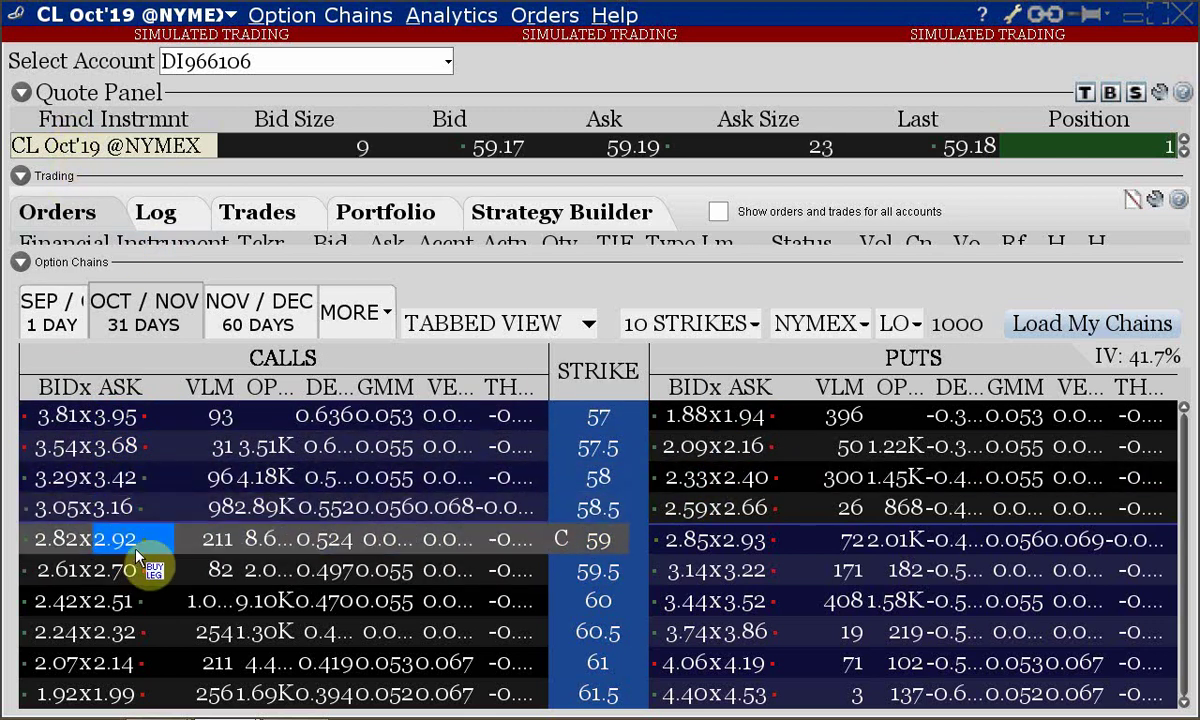
{"action": "key", "text": "alt+Tab"}
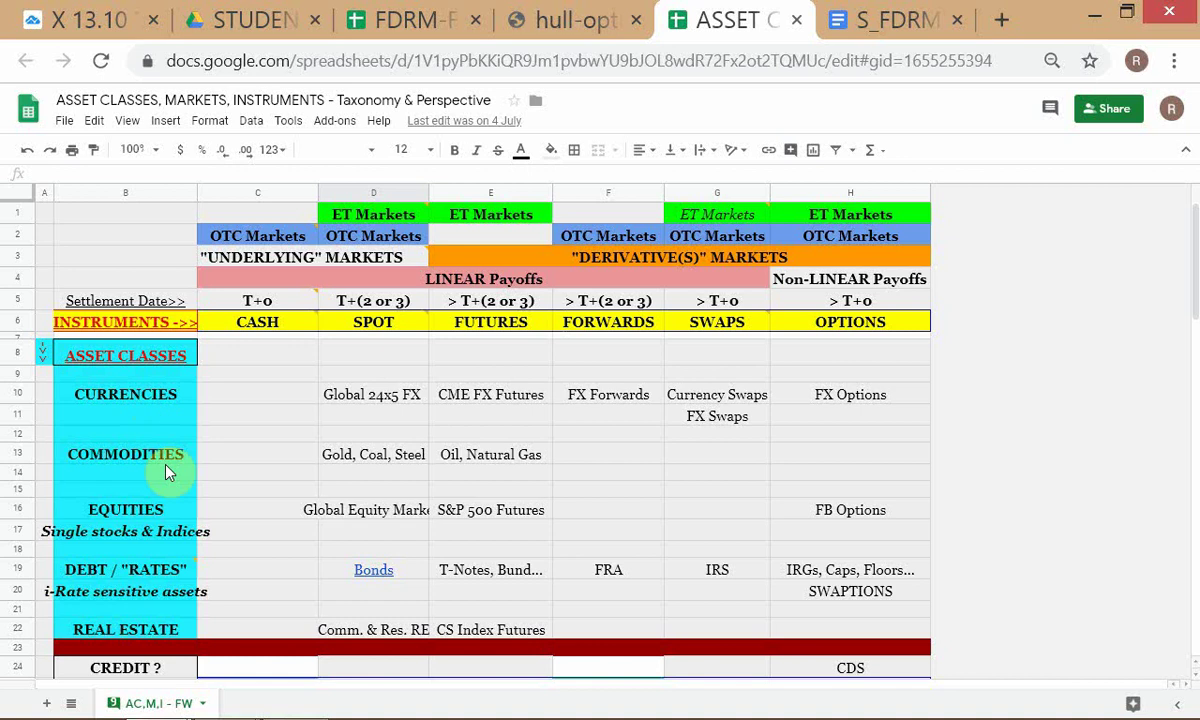
{"action": "left_click", "coordinate": [224, 515]}
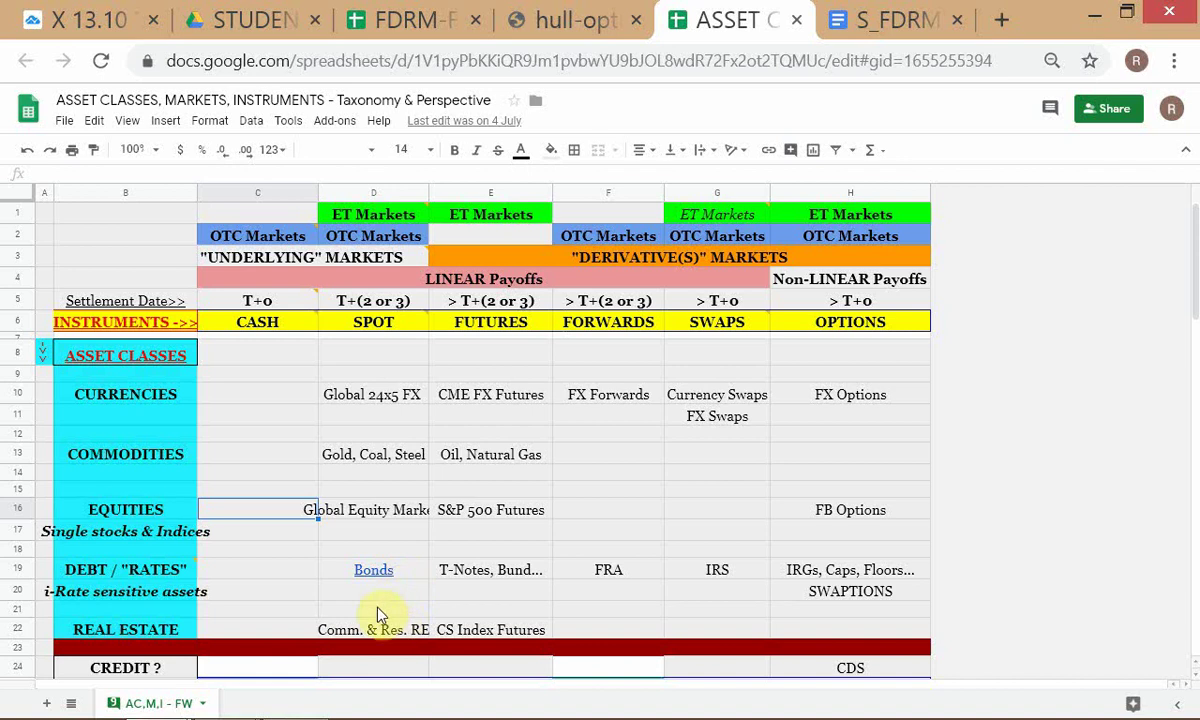
{"action": "key", "text": "alt+Tab"}
{"action": "key", "text": "alt+Tab"}
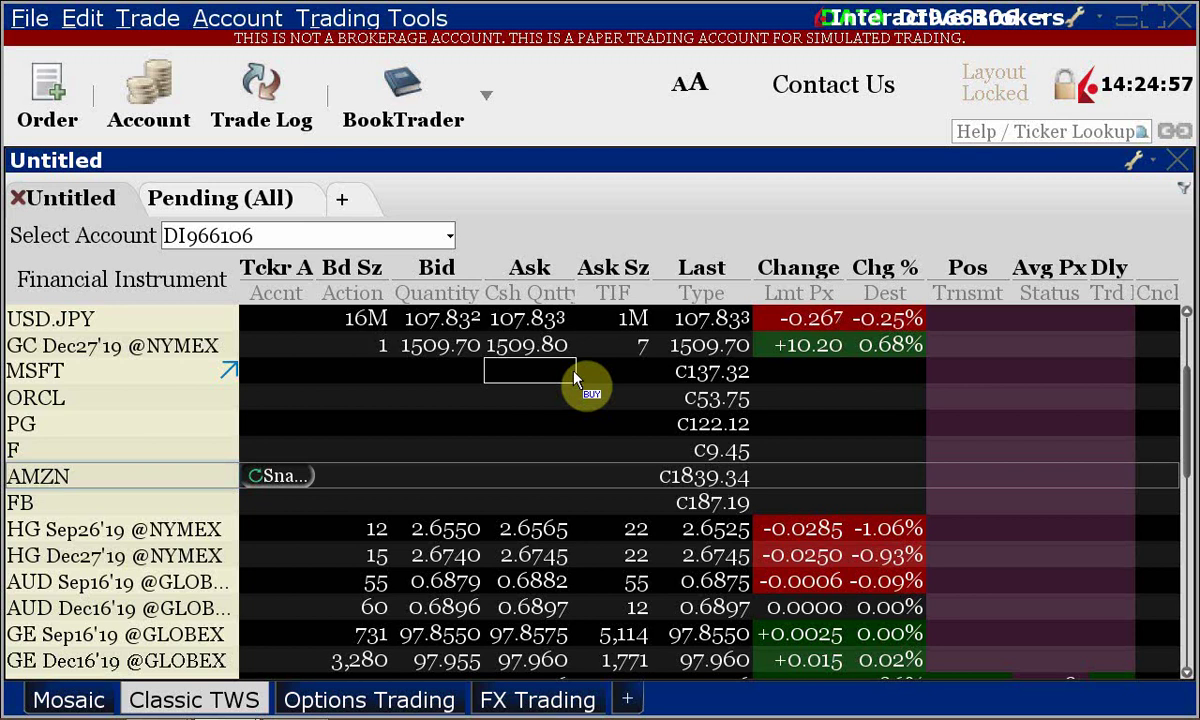
{"action": "mouse_move", "coordinate": [692, 385]}
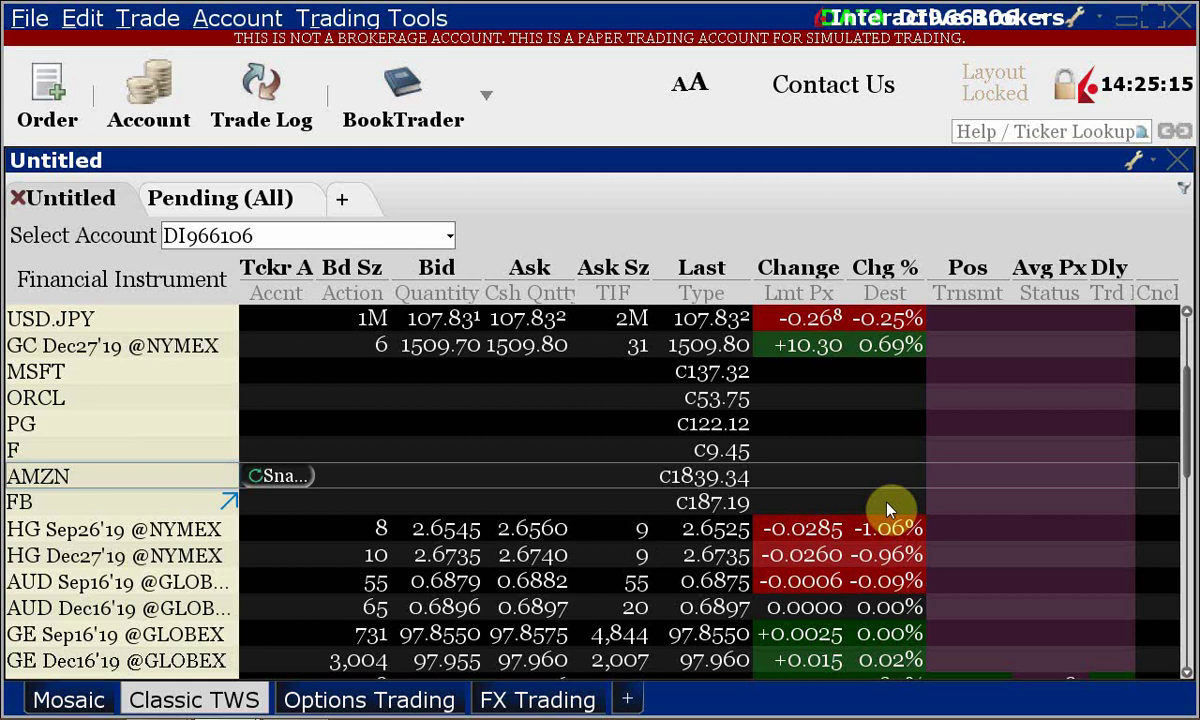
{"action": "key", "text": "alt+Tab"}
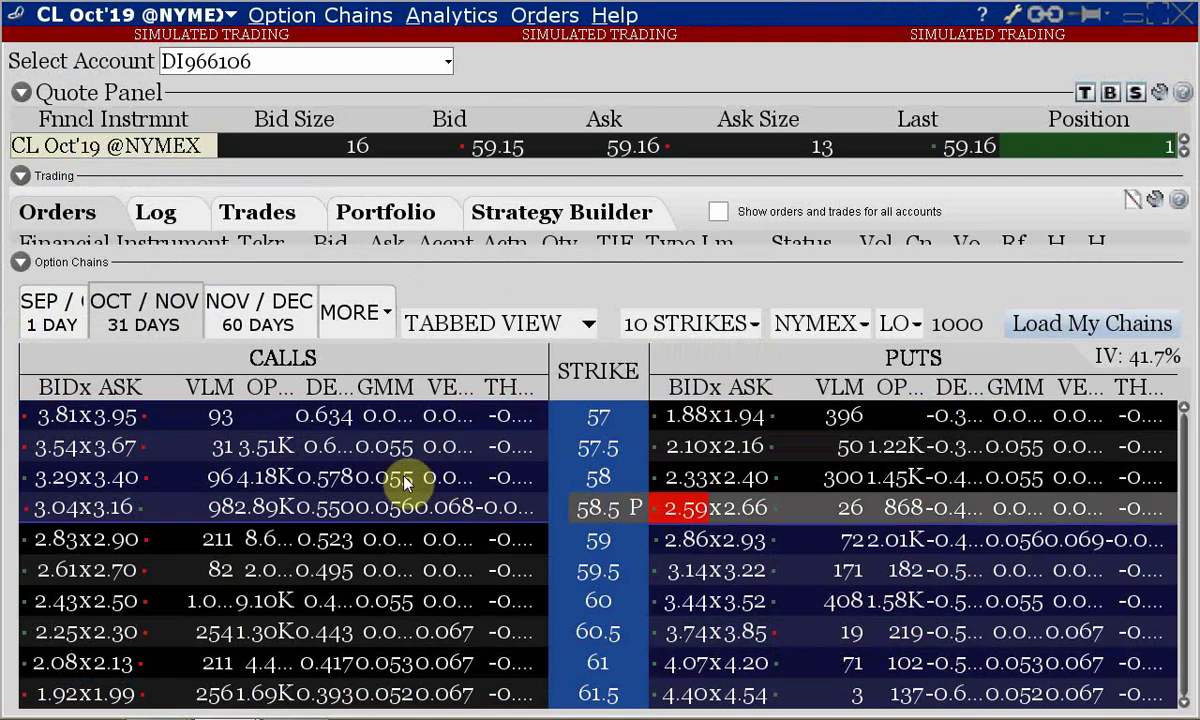
Step: In the S_BASIC conceptual framework document, copy the passage from "DERIVATIVE INSTR." through "SWAPS [SWAPTIONS]"
{"action": "key", "text": "alt+Tab"}
{"action": "key", "text": "alt+Tab"}
{"action": "key", "text": "alt+Tab"}
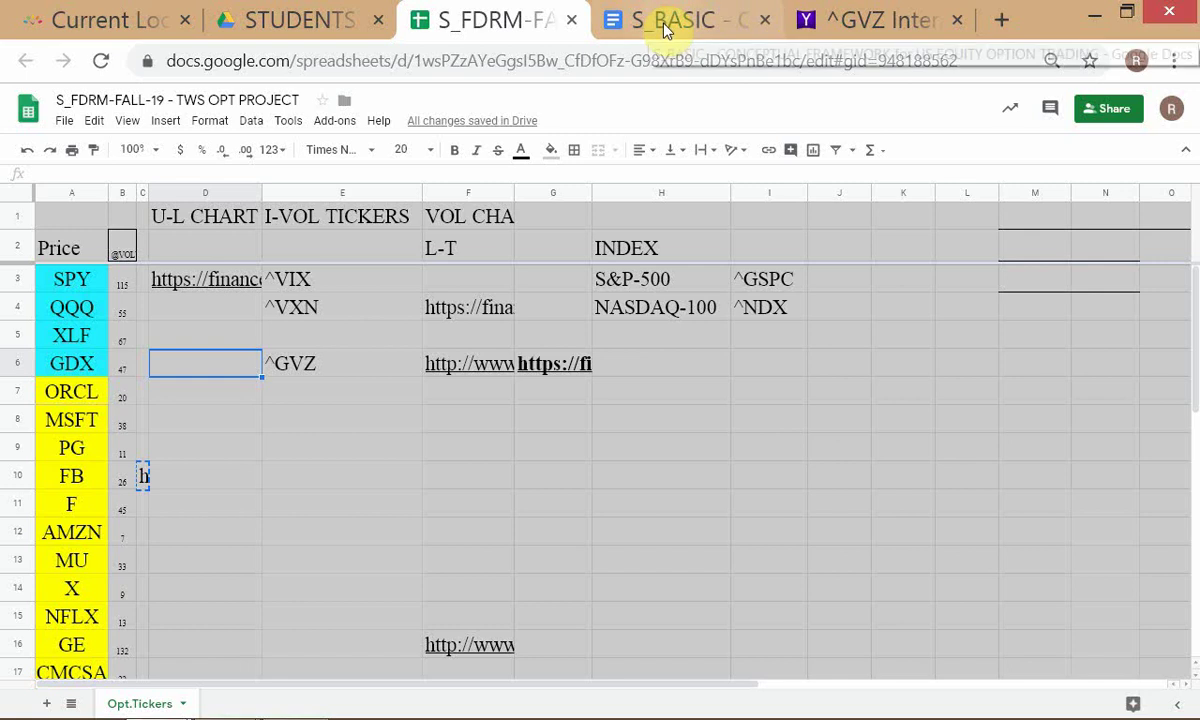
{"action": "left_click", "coordinate": [678, 21]}
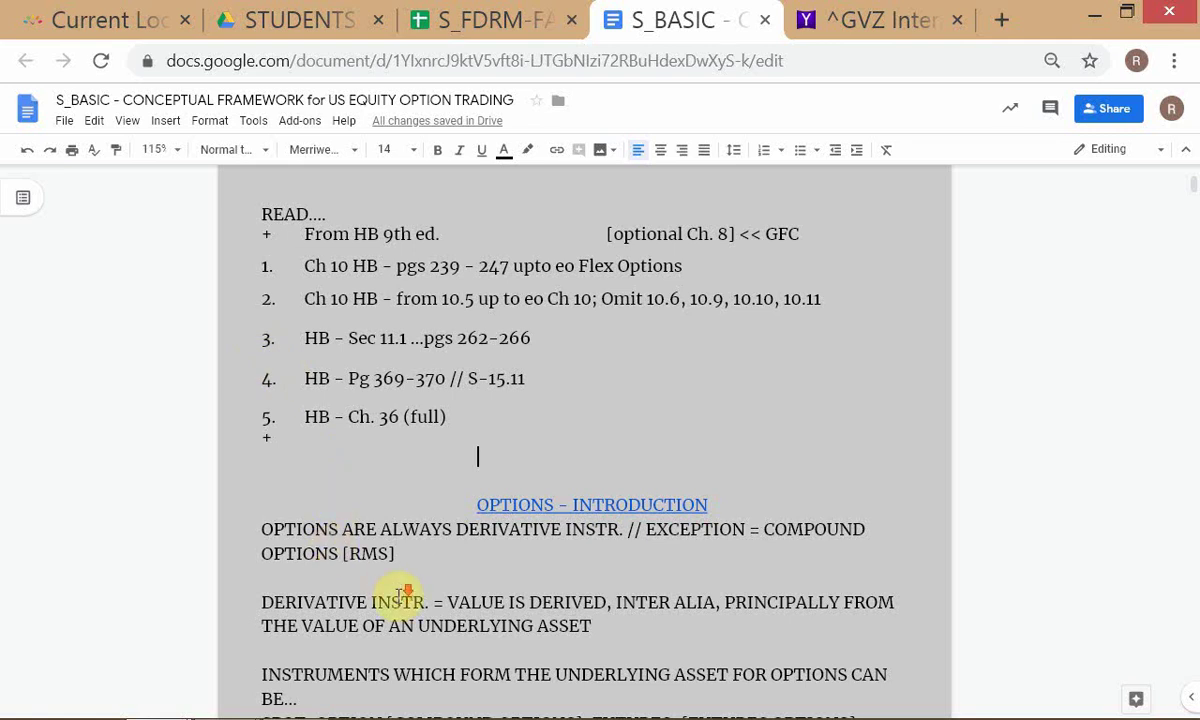
{"action": "scroll", "coordinate": [400, 595], "scroll_direction": "down", "scroll_amount": 4}
{"action": "left_click", "coordinate": [330, 455]}
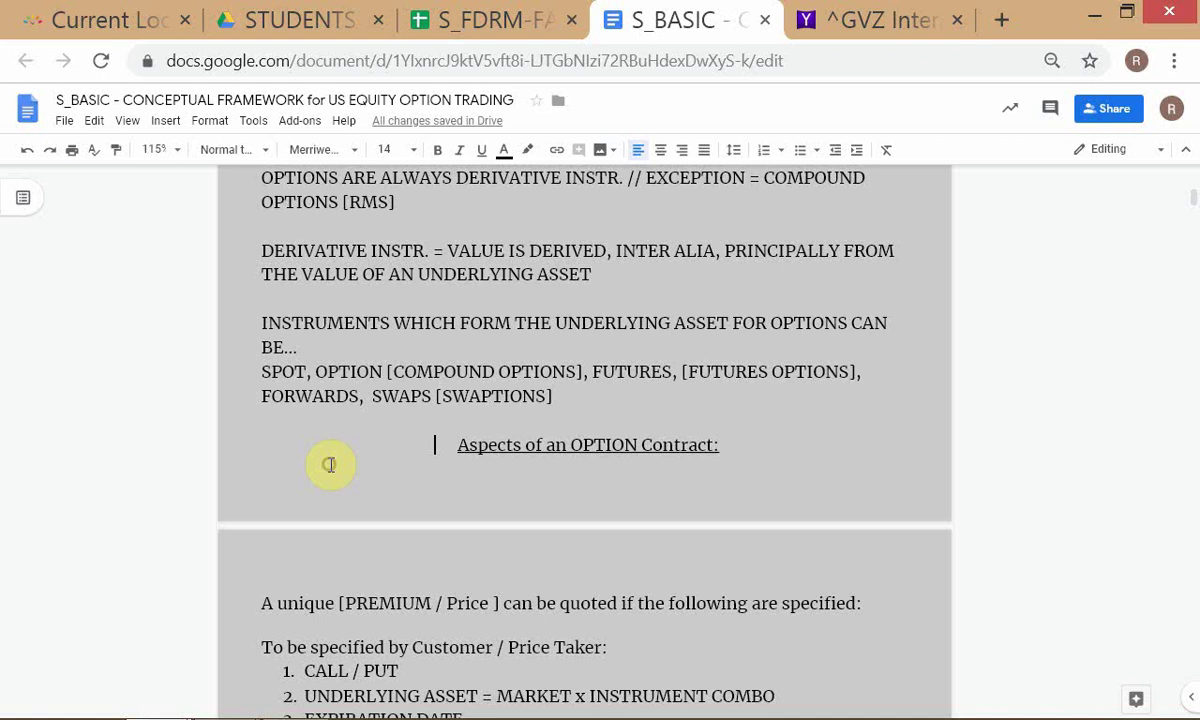
{"action": "left_click", "coordinate": [241, 252]}
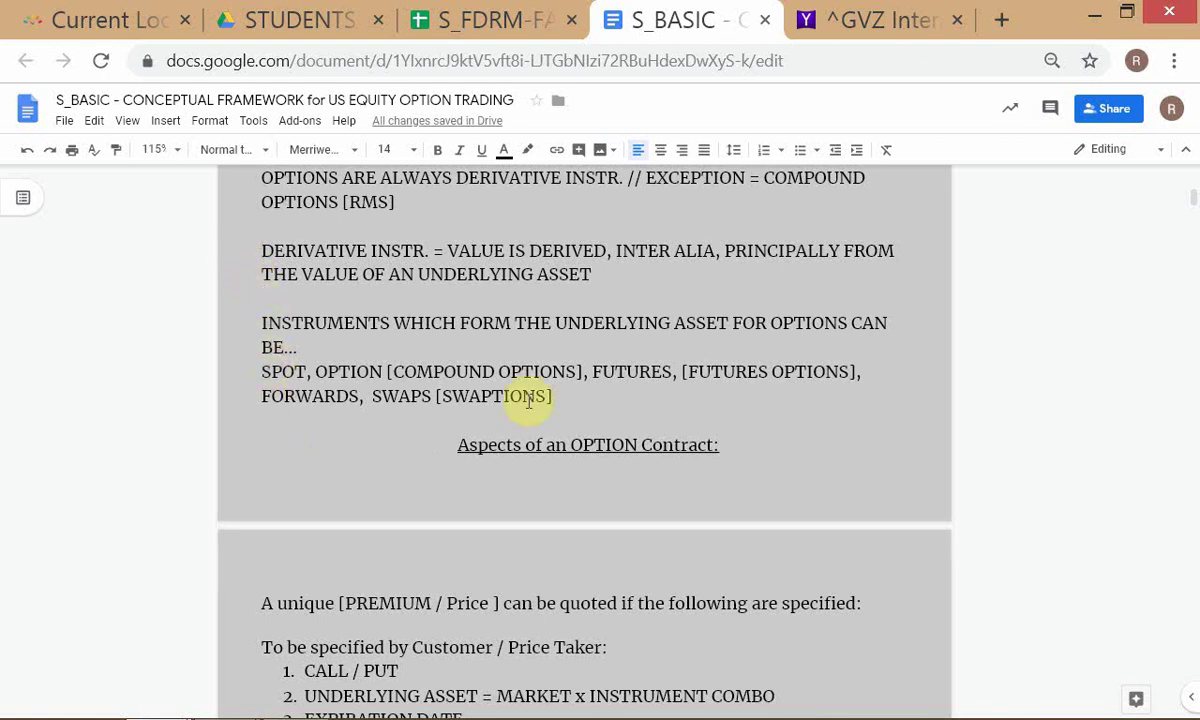
{"action": "left_click", "coordinate": [578, 399], "text": "shift"}
{"action": "key", "text": "ctrl+c"}
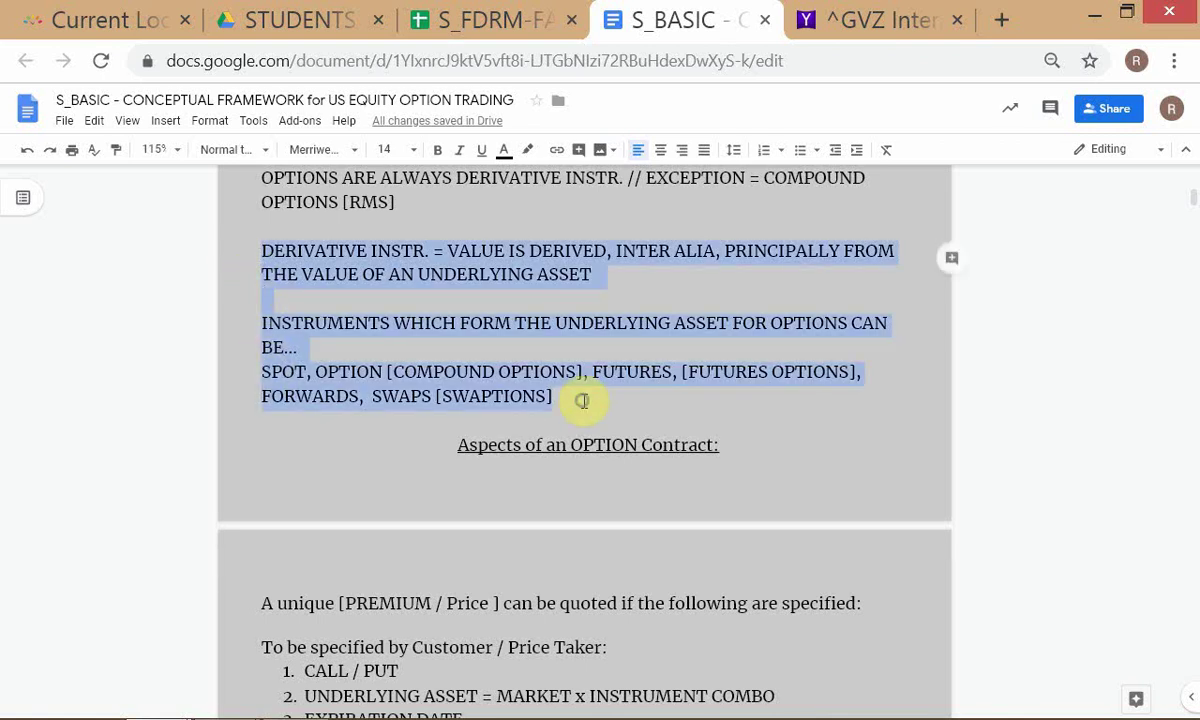
Step: Return to the session outline document and place the insertion point on the empty line below "OPTIONS -"
{"action": "key", "text": "alt+Tab"}
{"action": "left_click", "coordinate": [857, 27]}
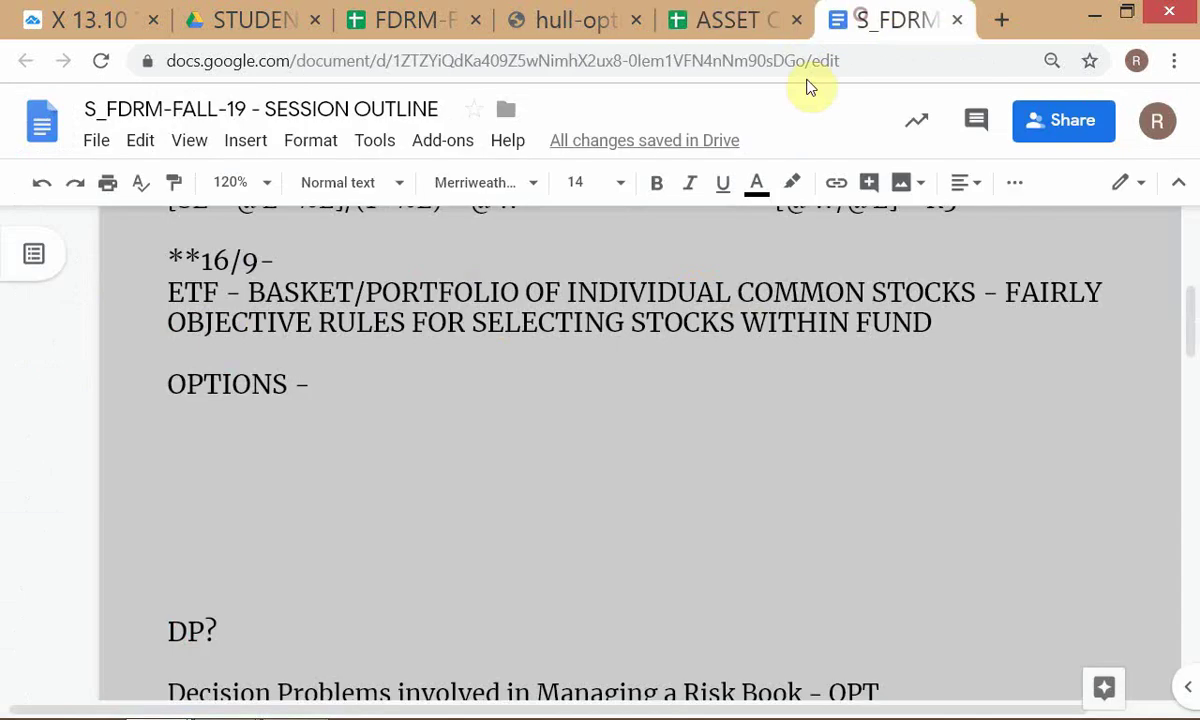
{"action": "key", "text": "ctrl+minus"}
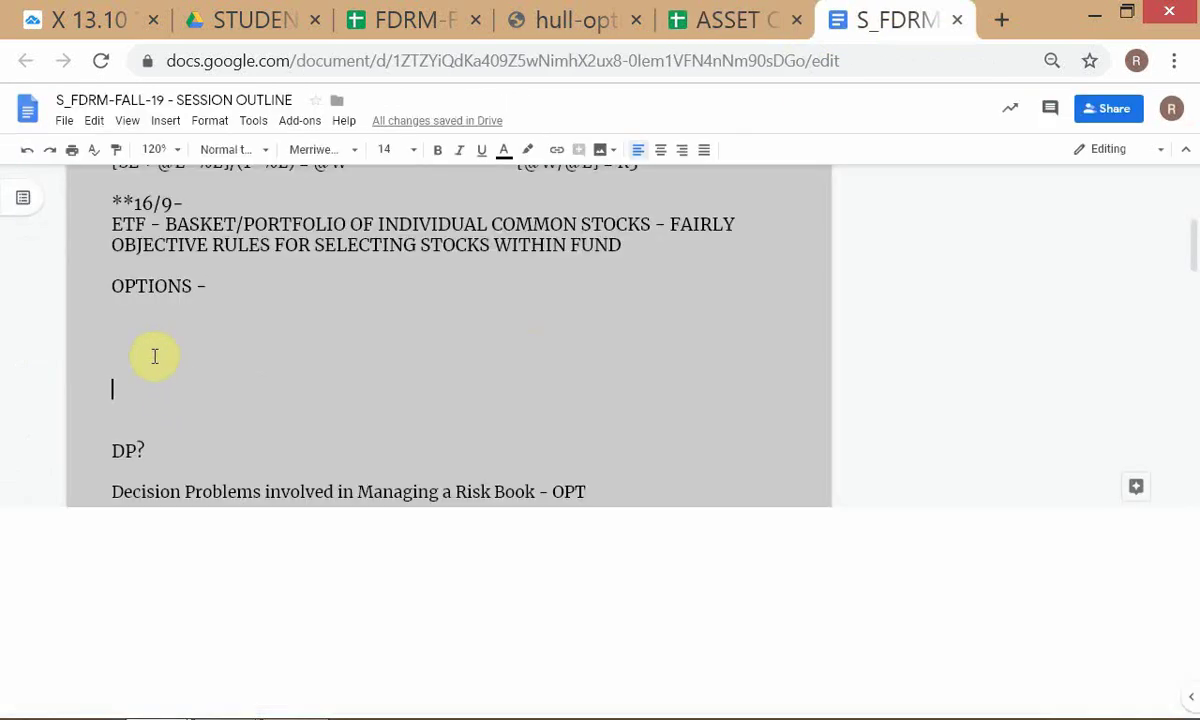
{"action": "left_click", "coordinate": [224, 301]}
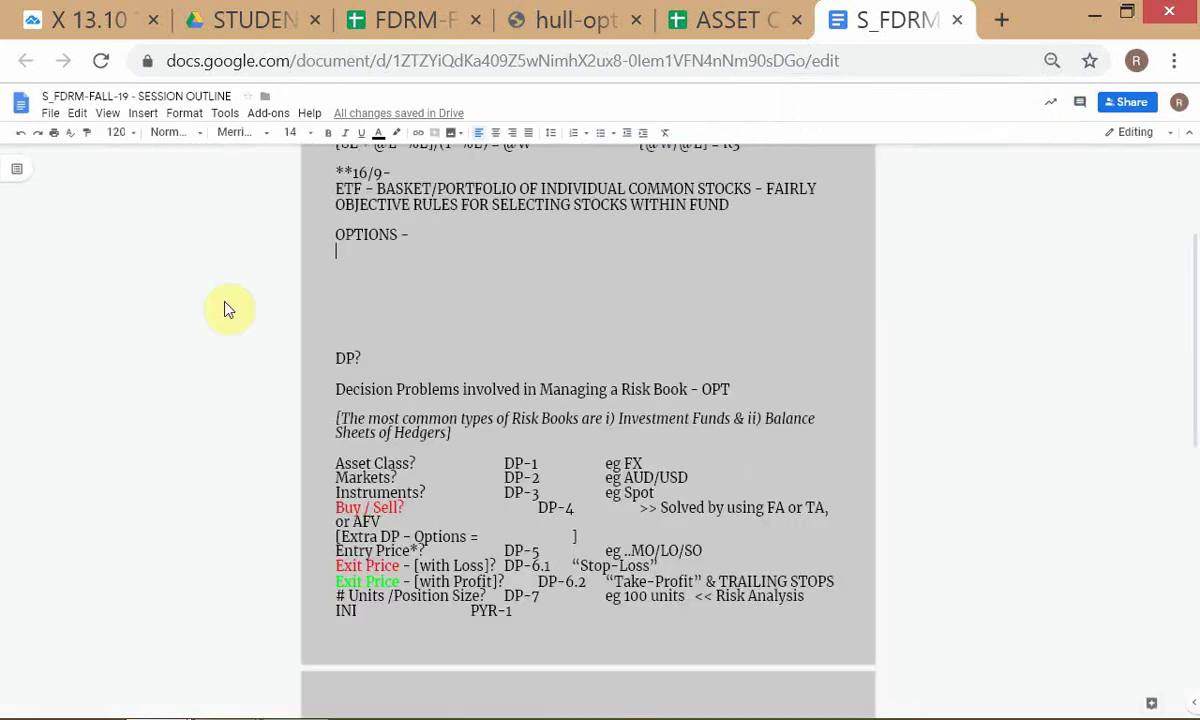
{"action": "key", "text": "ctrl+plus"}
{"action": "key", "text": "ctrl+plus"}
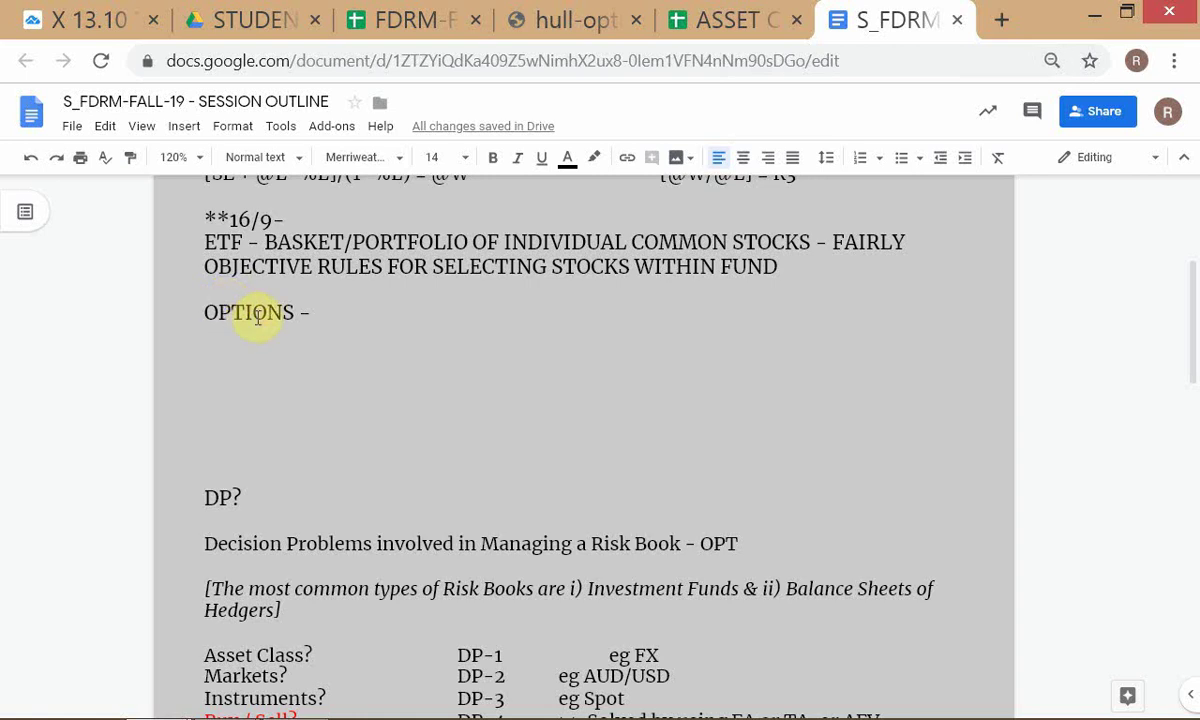
Step: Reopen the taxonomy spreadsheet and examine the CREDIT, DEBT / "RATES" and Single stocks & Indices entries in the asset class column
{"action": "left_click", "coordinate": [742, 33]}
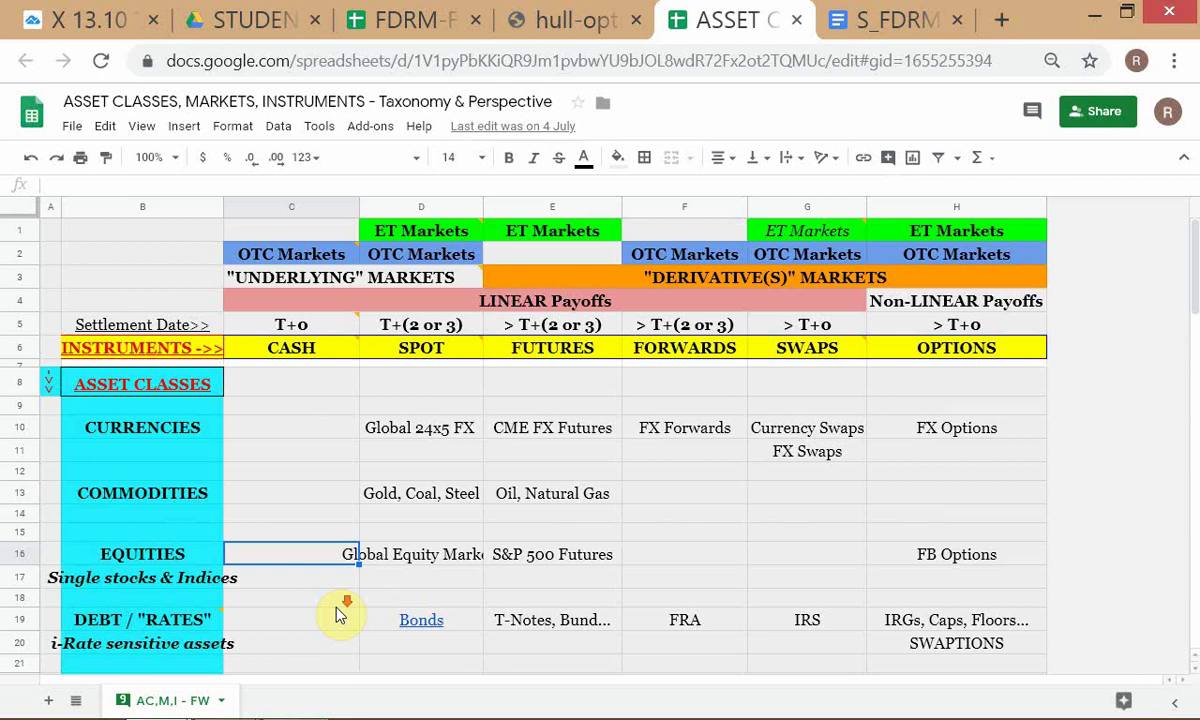
{"action": "scroll", "coordinate": [338, 615], "scroll_direction": "down", "scroll_amount": 4}
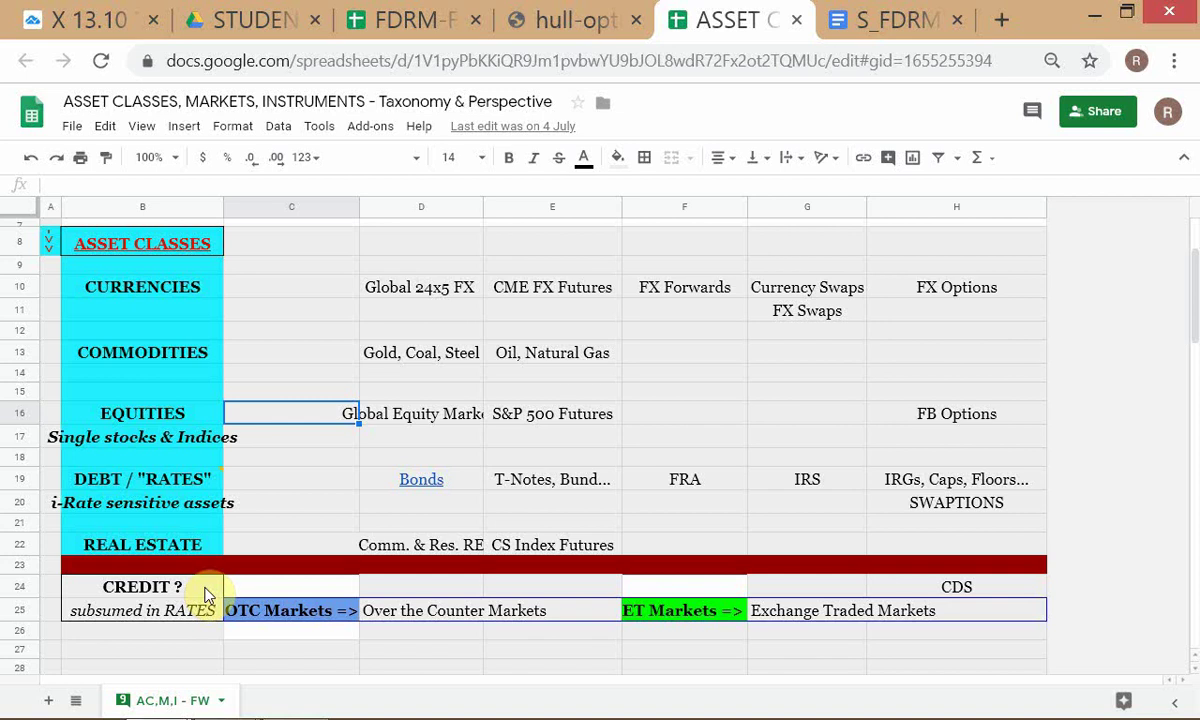
{"action": "left_click", "coordinate": [198, 590]}
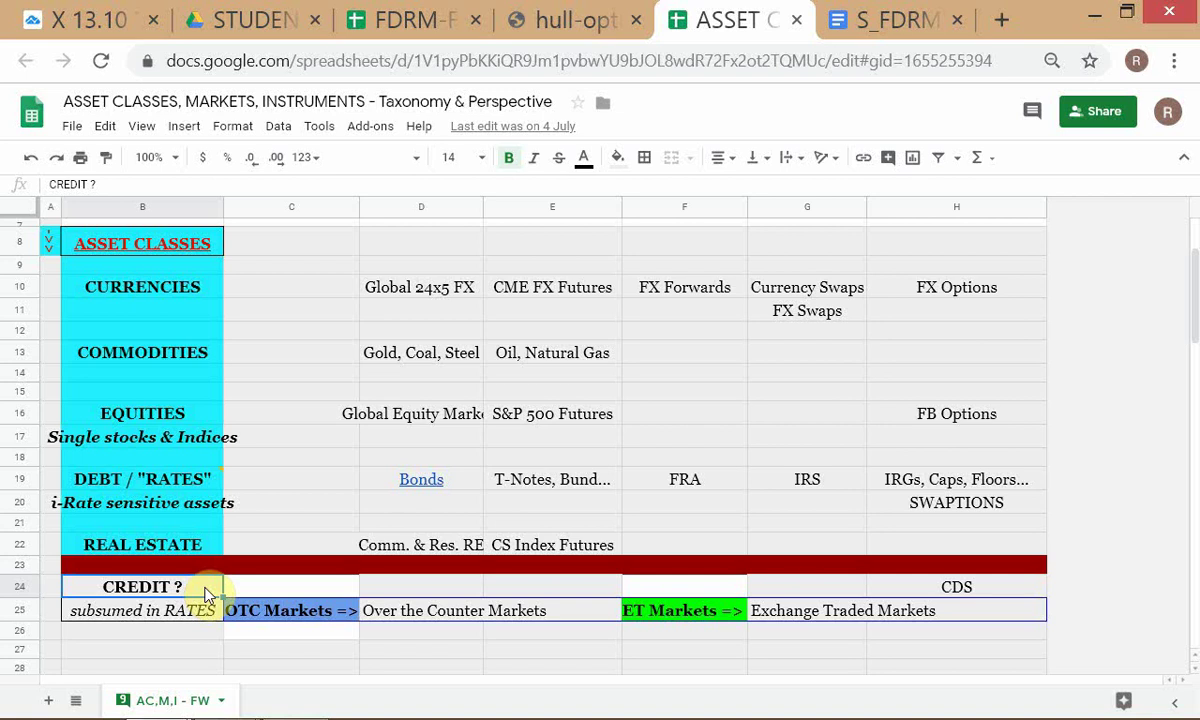
{"action": "left_click", "coordinate": [167, 480]}
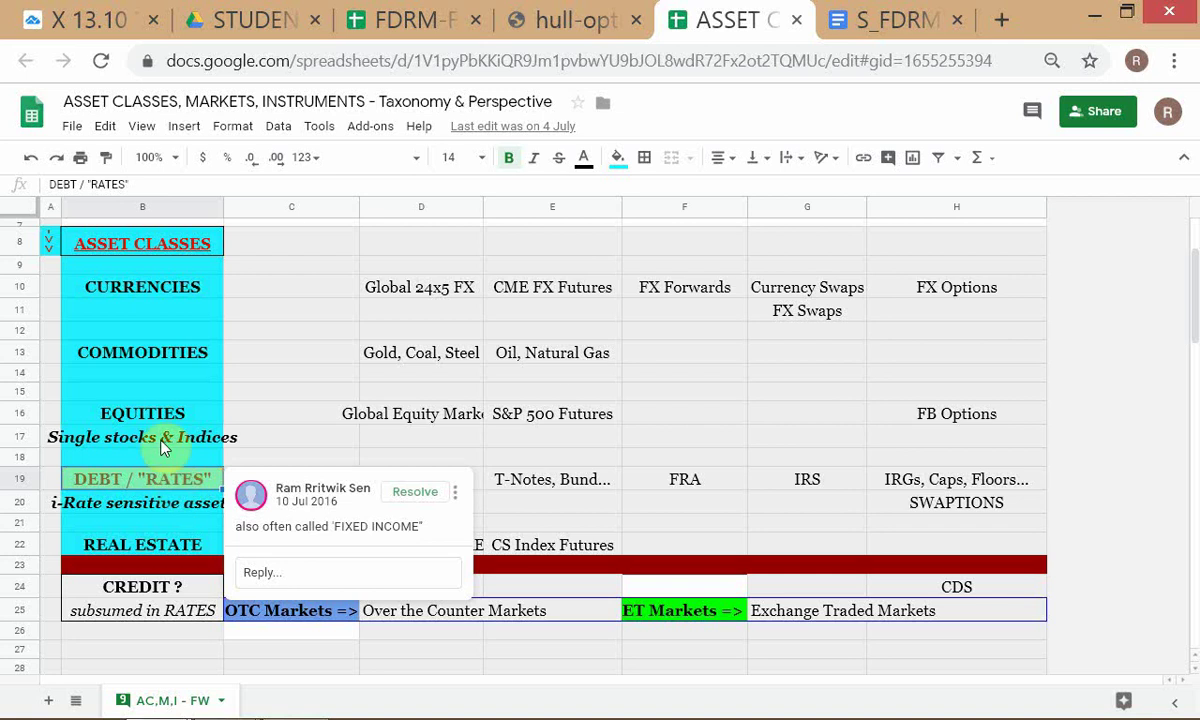
{"action": "left_click", "coordinate": [158, 438]}
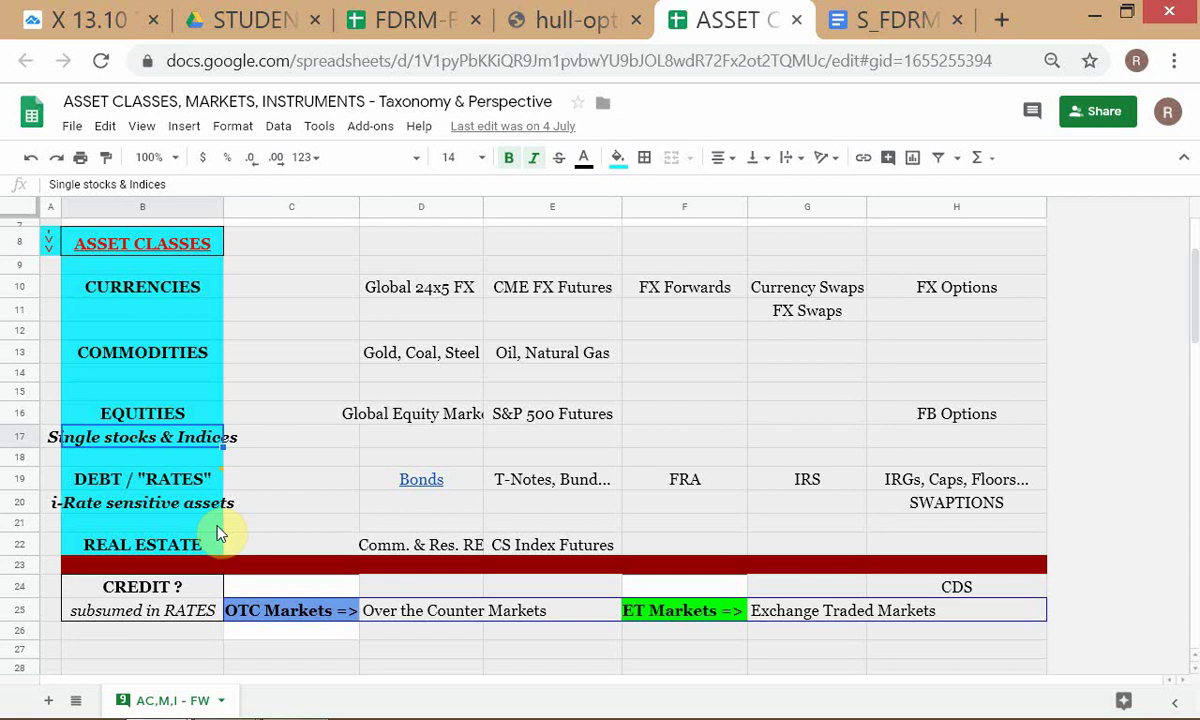
{"action": "left_click", "coordinate": [300, 524]}
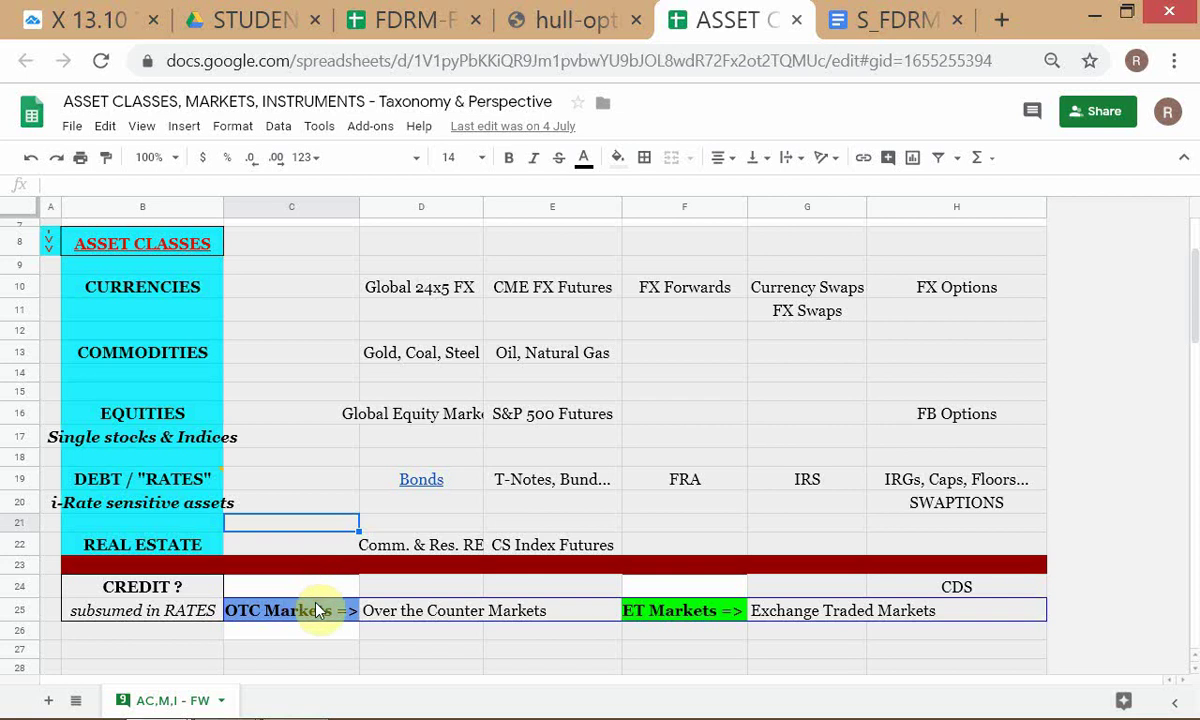
{"action": "mouse_move", "coordinate": [278, 474]}
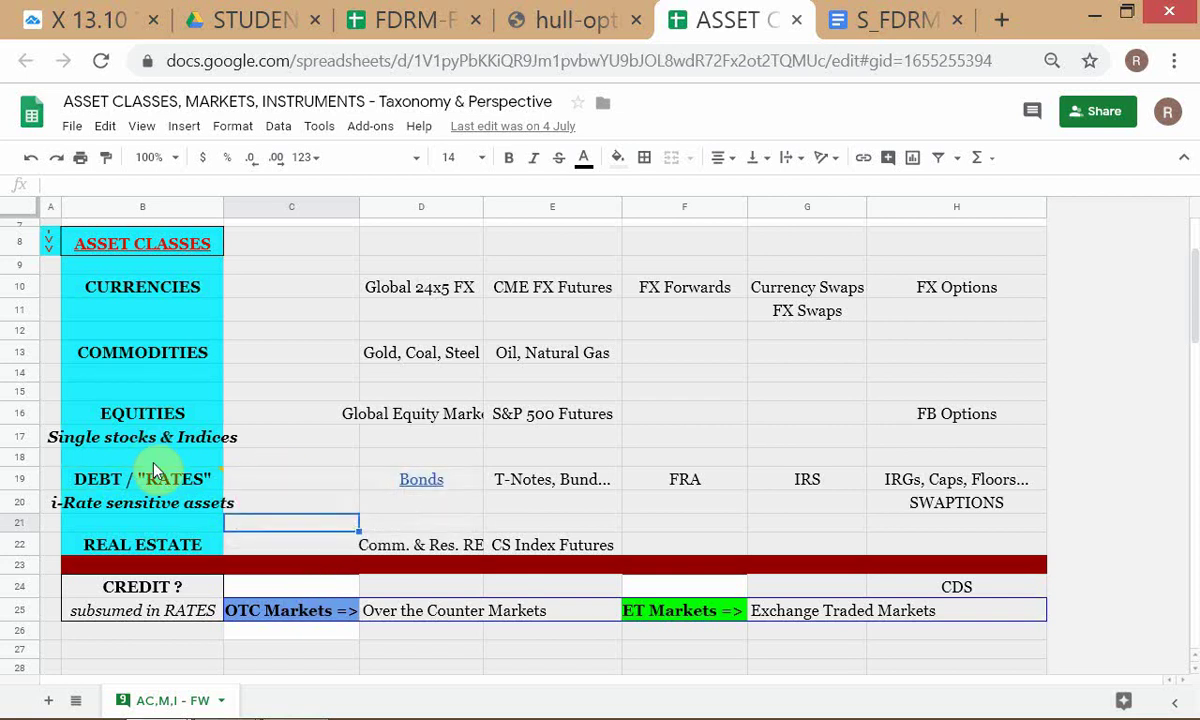
{"action": "left_click", "coordinate": [317, 350]}
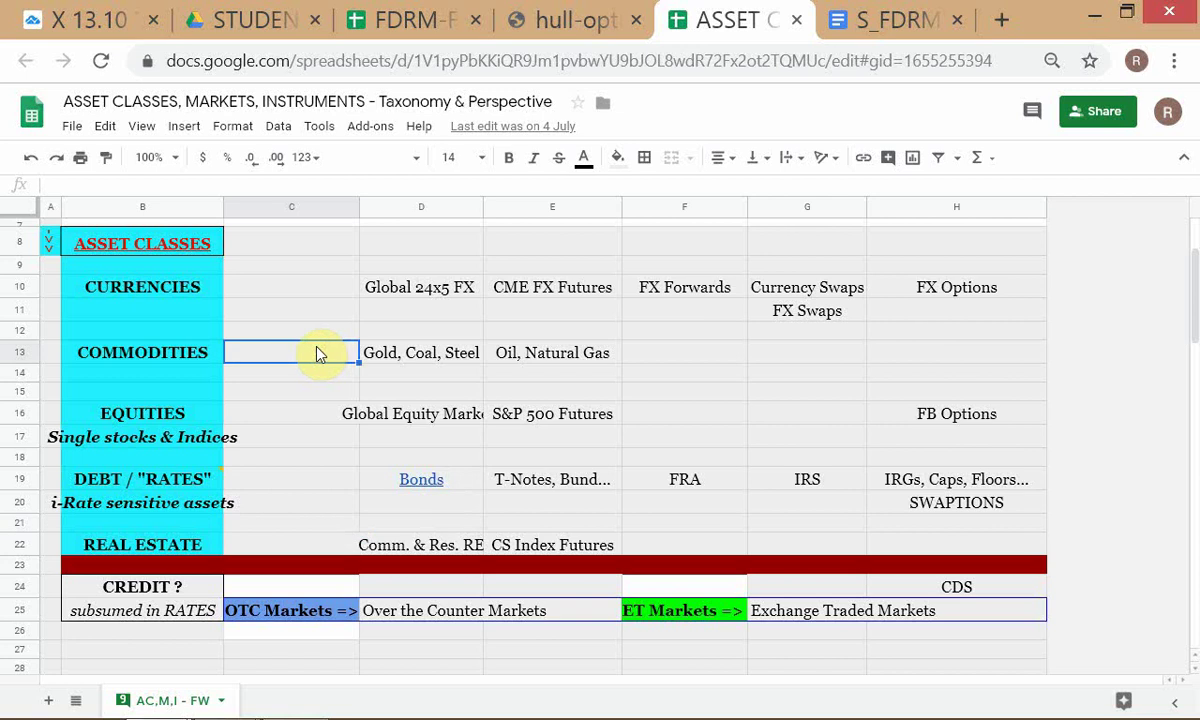
{"action": "scroll", "coordinate": [313, 352], "scroll_direction": "up", "scroll_amount": 3}
Step: In the session outline document, make room above "OPTIONS -" and paste the copied passage on derivative instruments and option underlyings there
{"action": "left_click", "coordinate": [903, 20]}
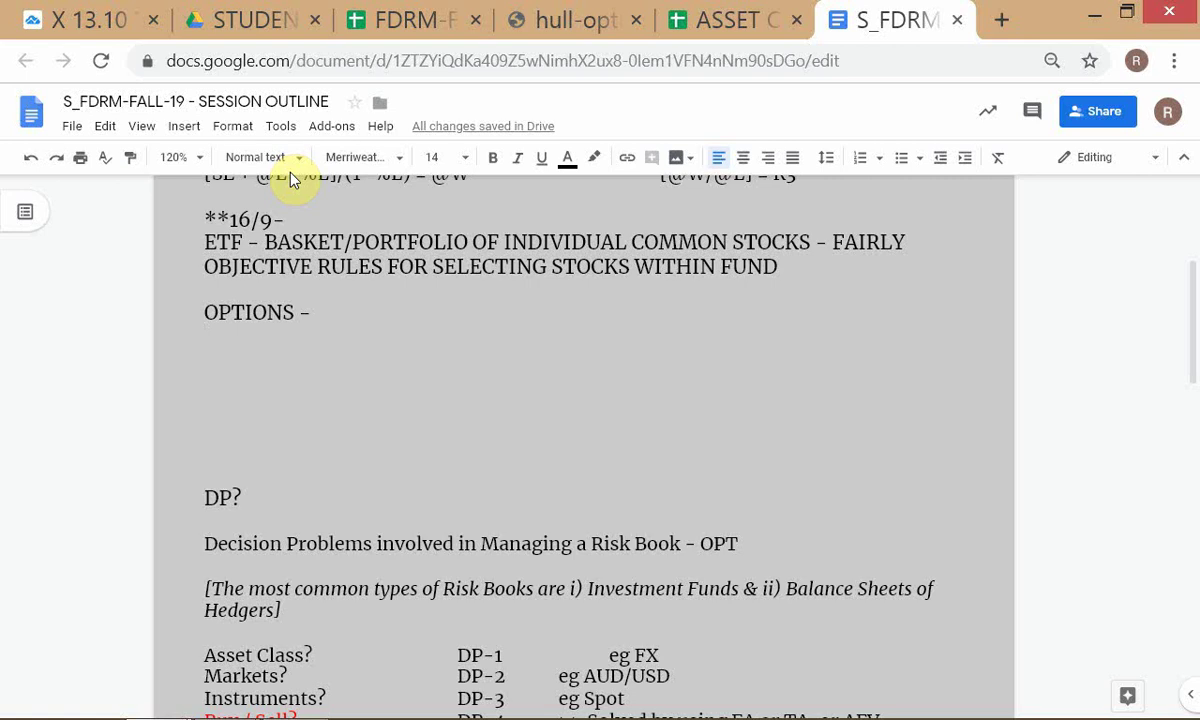
{"action": "key", "text": "Return"}
{"action": "key", "text": "Up"}
{"action": "key", "text": "Return"}
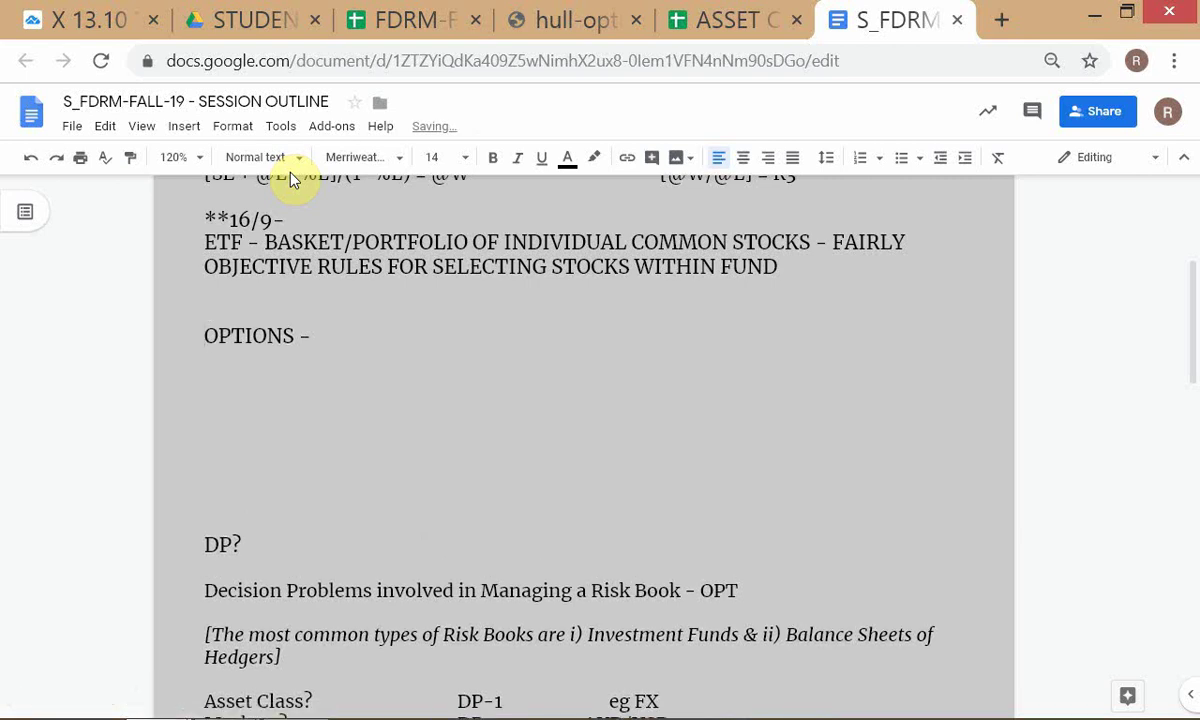
{"action": "key", "text": "ctrl+minus"}
{"action": "key", "text": "ctrl+plus"}
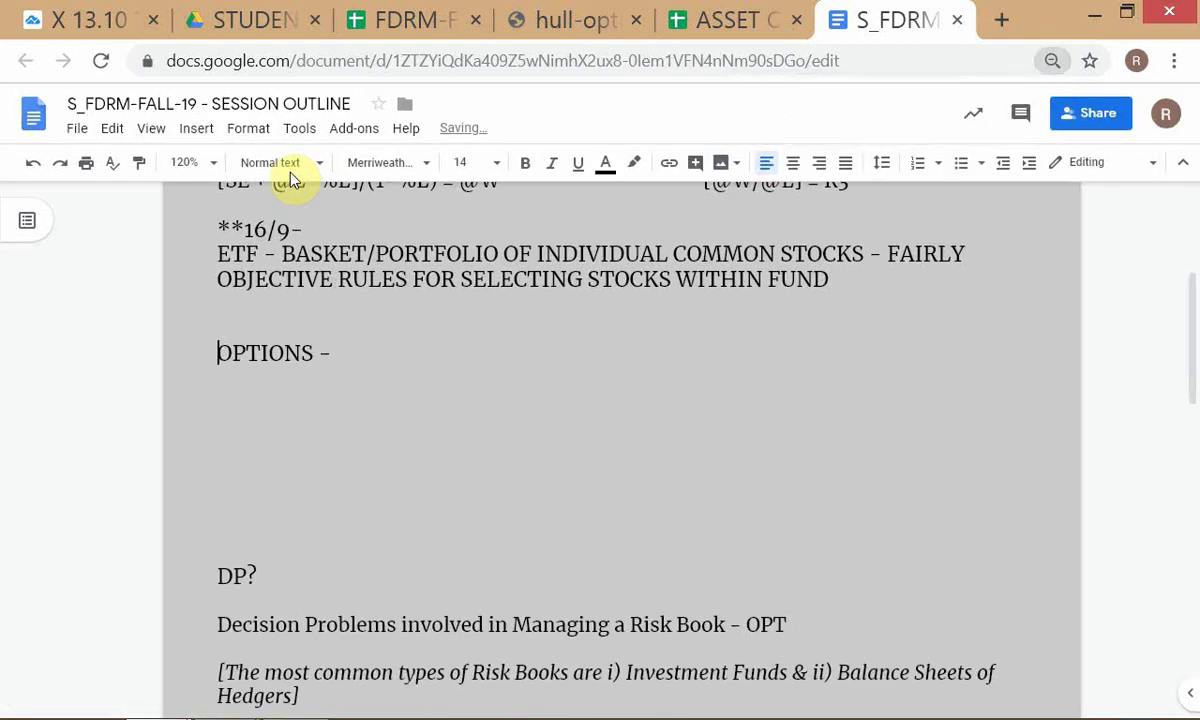
{"action": "key", "text": "ctrl+plus"}
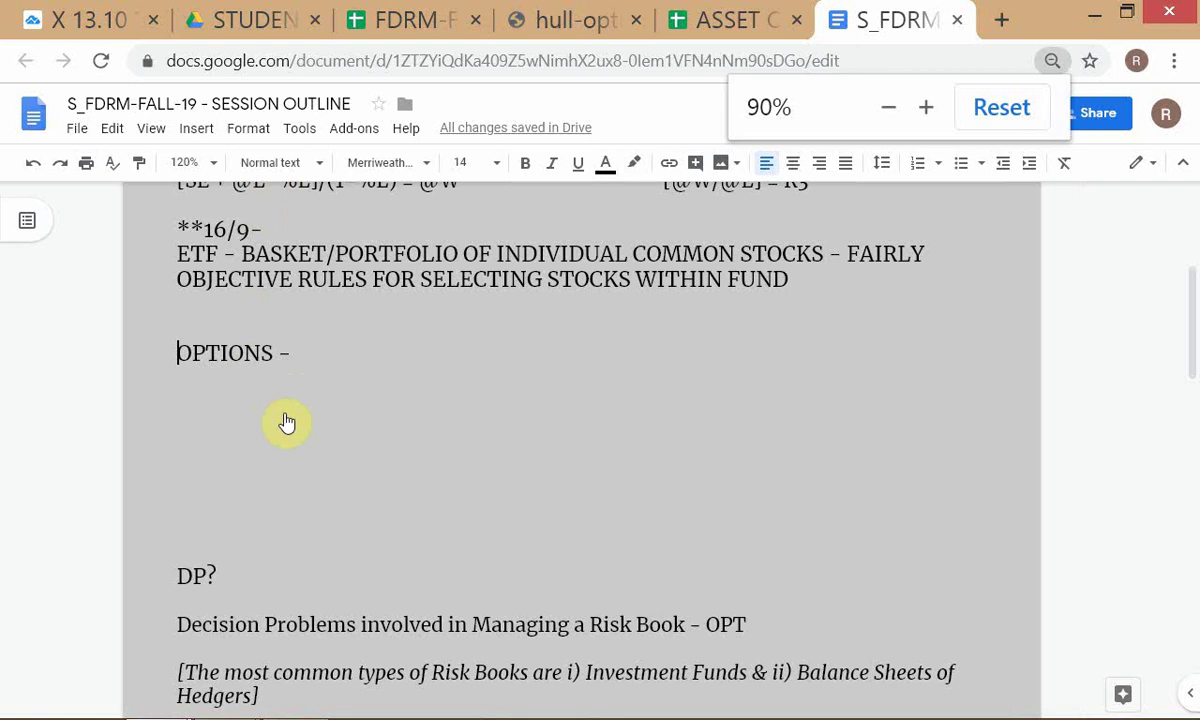
{"action": "key", "text": "Return"}
{"action": "key", "text": "Up"}
{"action": "key", "text": "Up"}
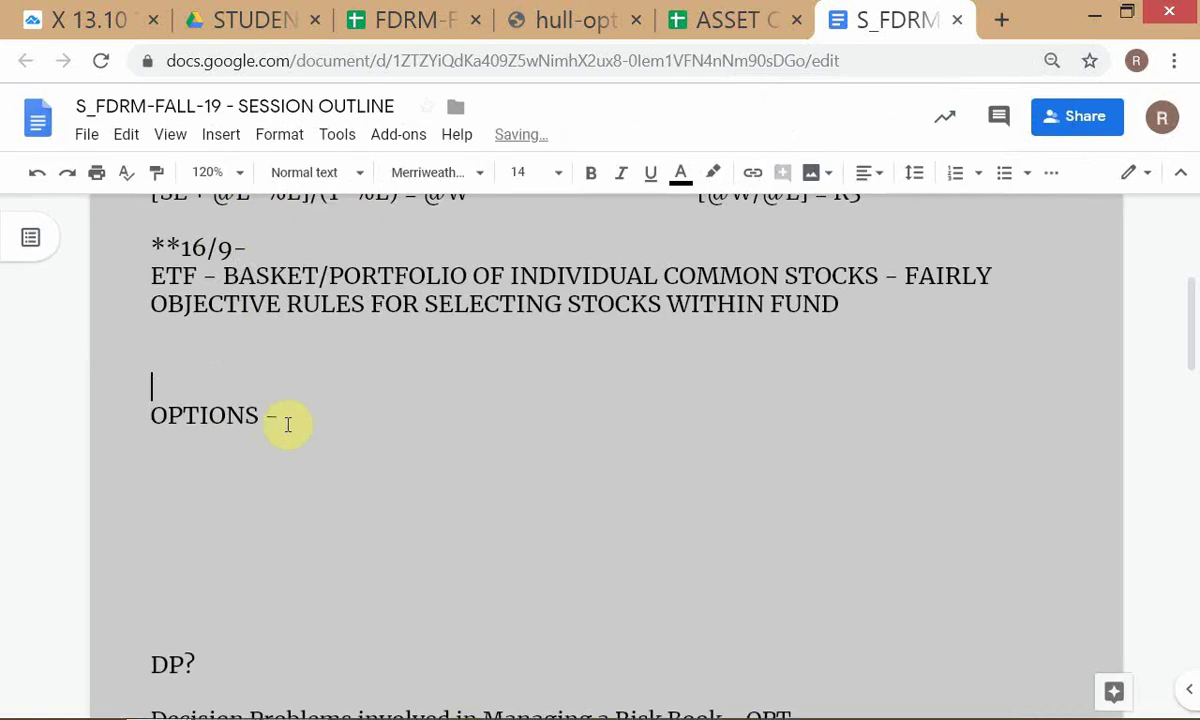
{"action": "key", "text": "ctrl+v"}
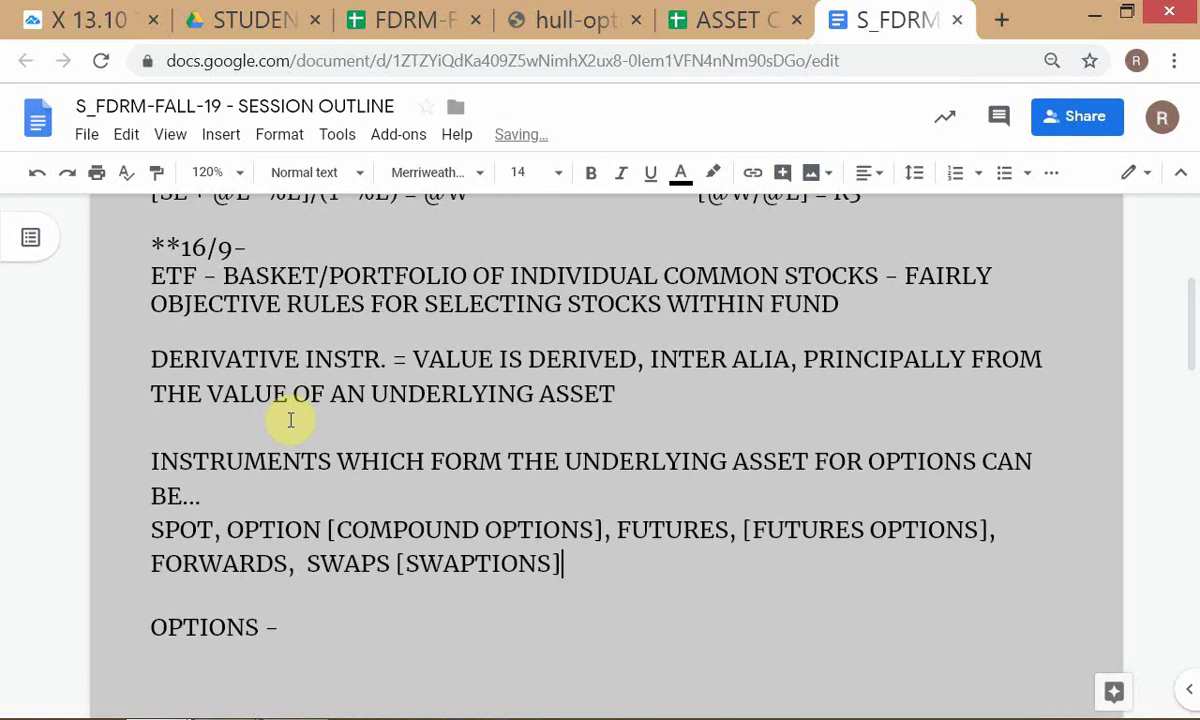
Step: Make the words "ETF" and "DERIVATIVE" bold at the start of their definitions in the 16/9 notes
{"action": "left_click", "coordinate": [120, 372]}
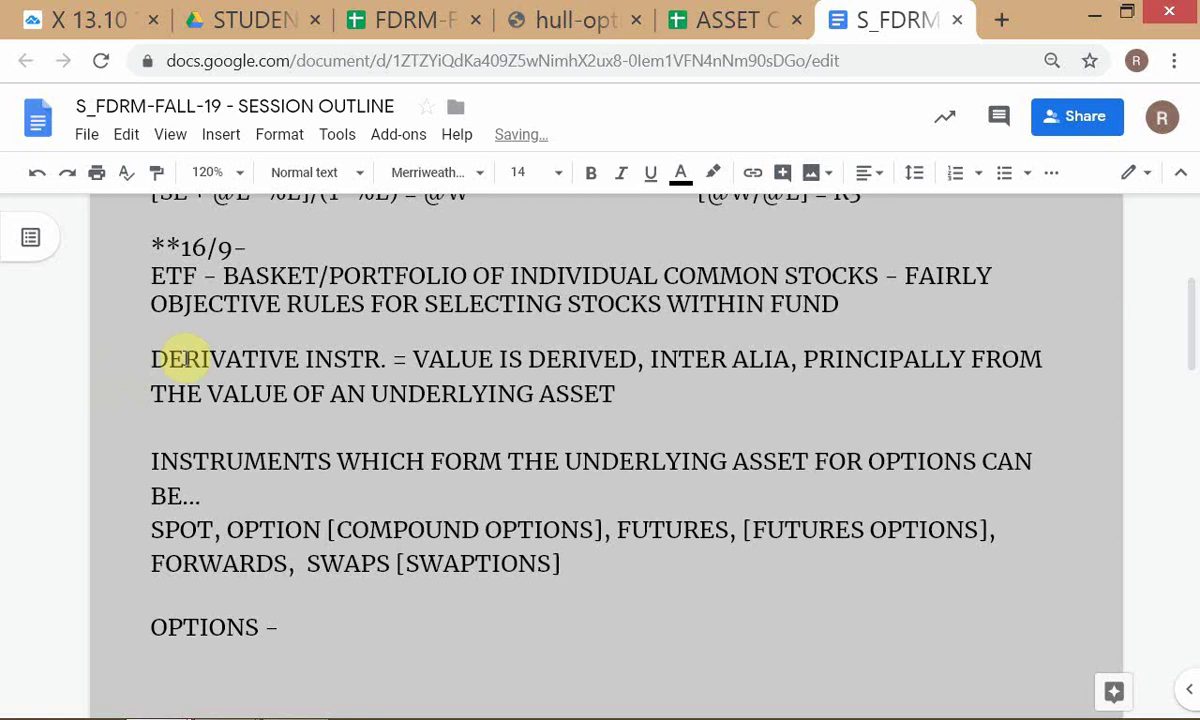
{"action": "left_click_drag", "start_coordinate": [140, 274], "coordinate": [201, 281]}
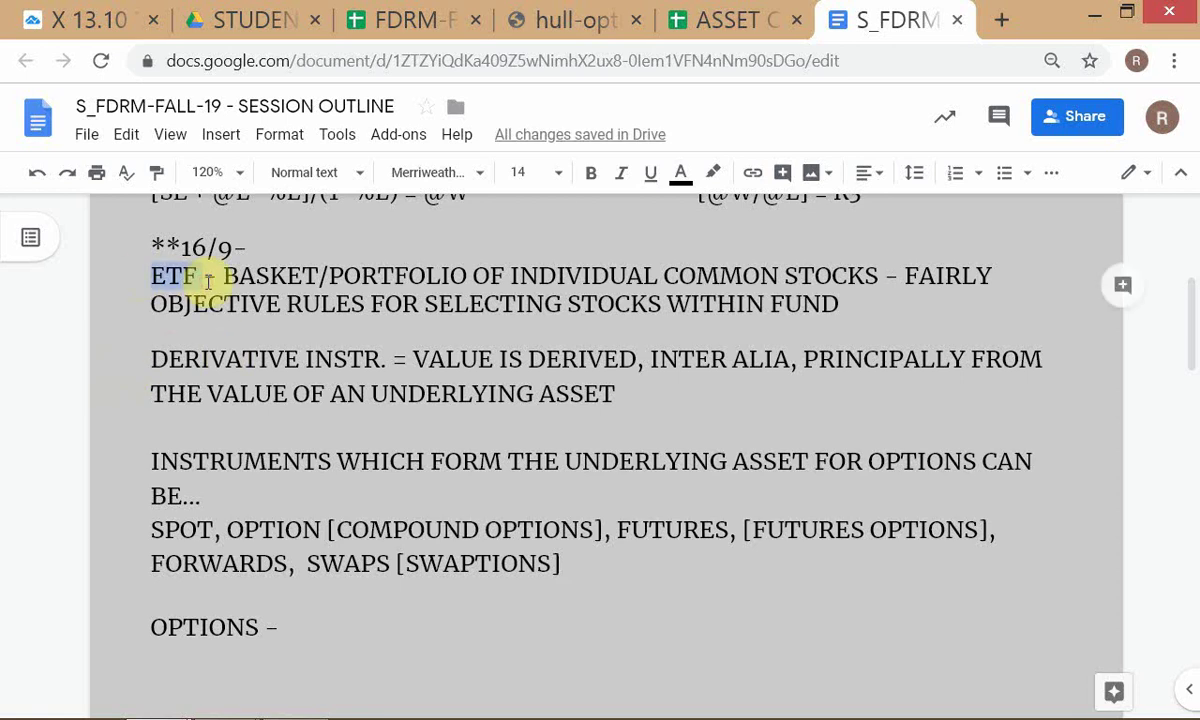
{"action": "key", "text": "ctrl+b"}
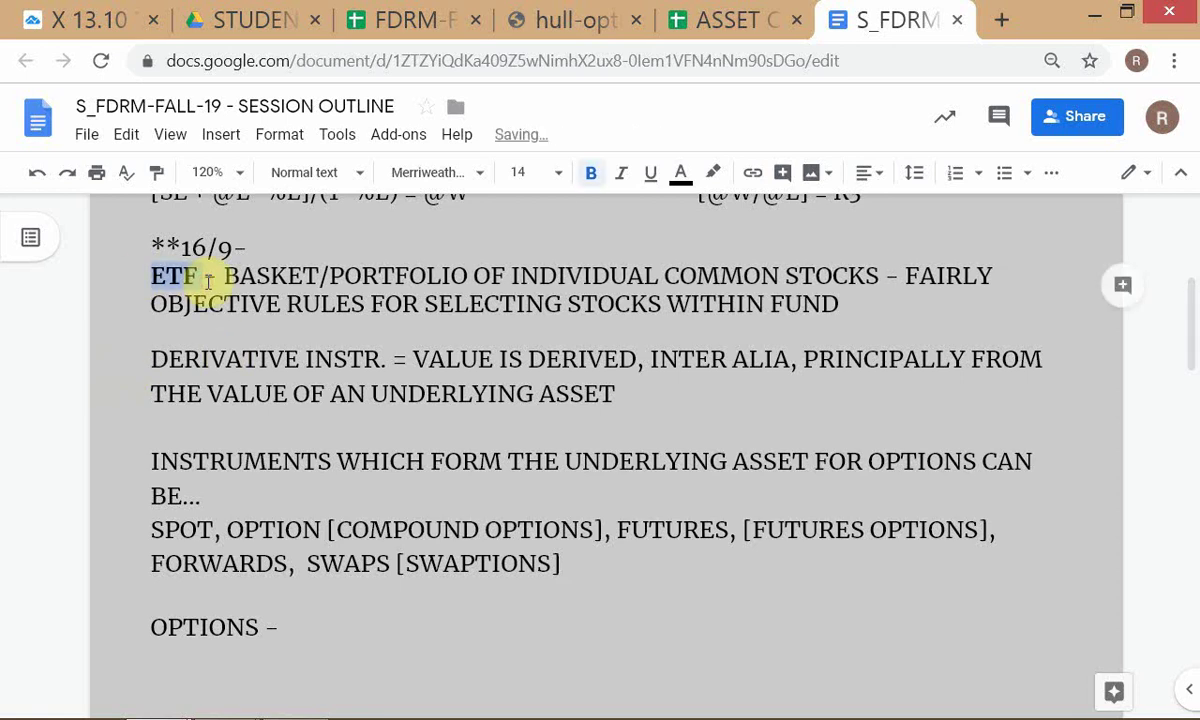
{"action": "left_click", "coordinate": [116, 343]}
{"action": "left_click_drag", "start_coordinate": [158, 360], "coordinate": [298, 362]}
{"action": "key", "text": "ctrl+b"}
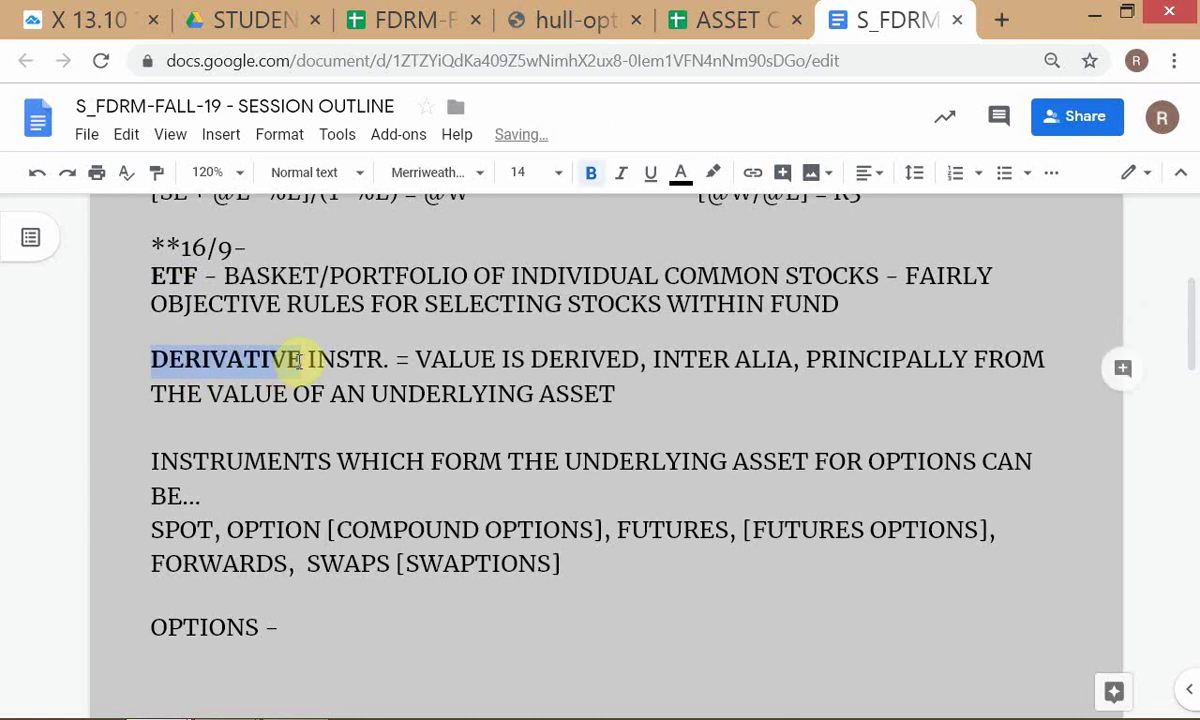
{"action": "left_click", "coordinate": [351, 446]}
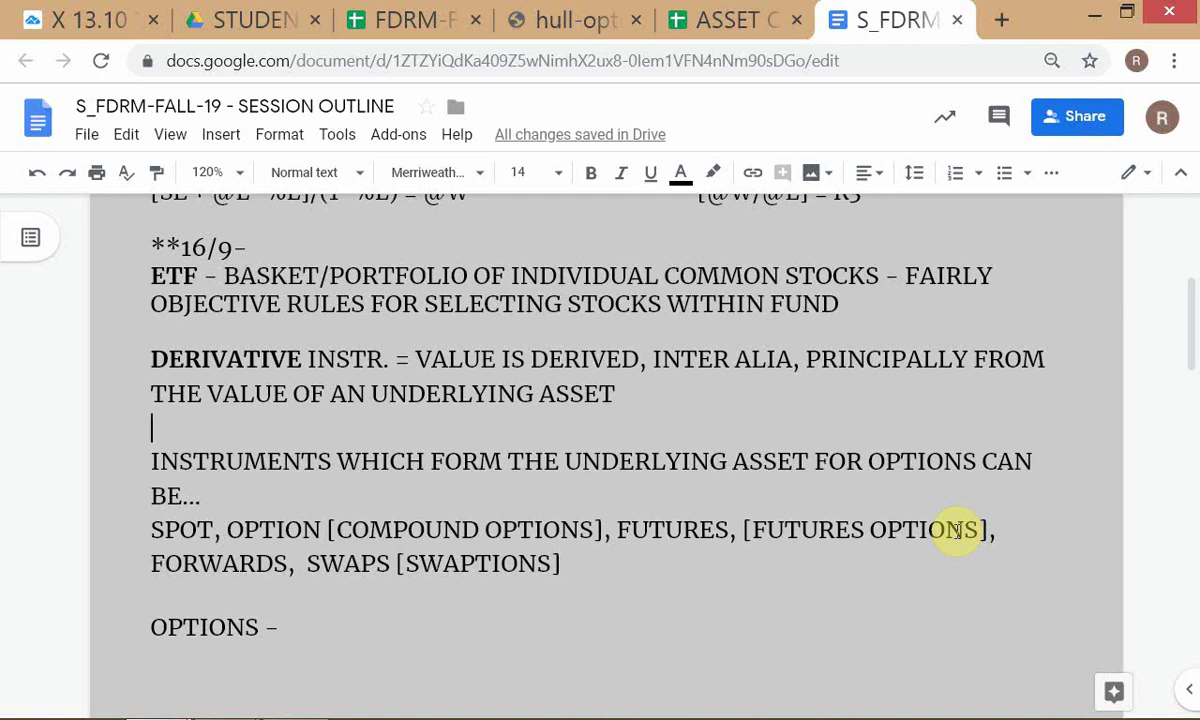
Step: Switch to the trading platform and examine the calls, puts and strikes in the OCT / NOV option chain for CL Oct'19
{"action": "key", "text": "alt+Tab"}
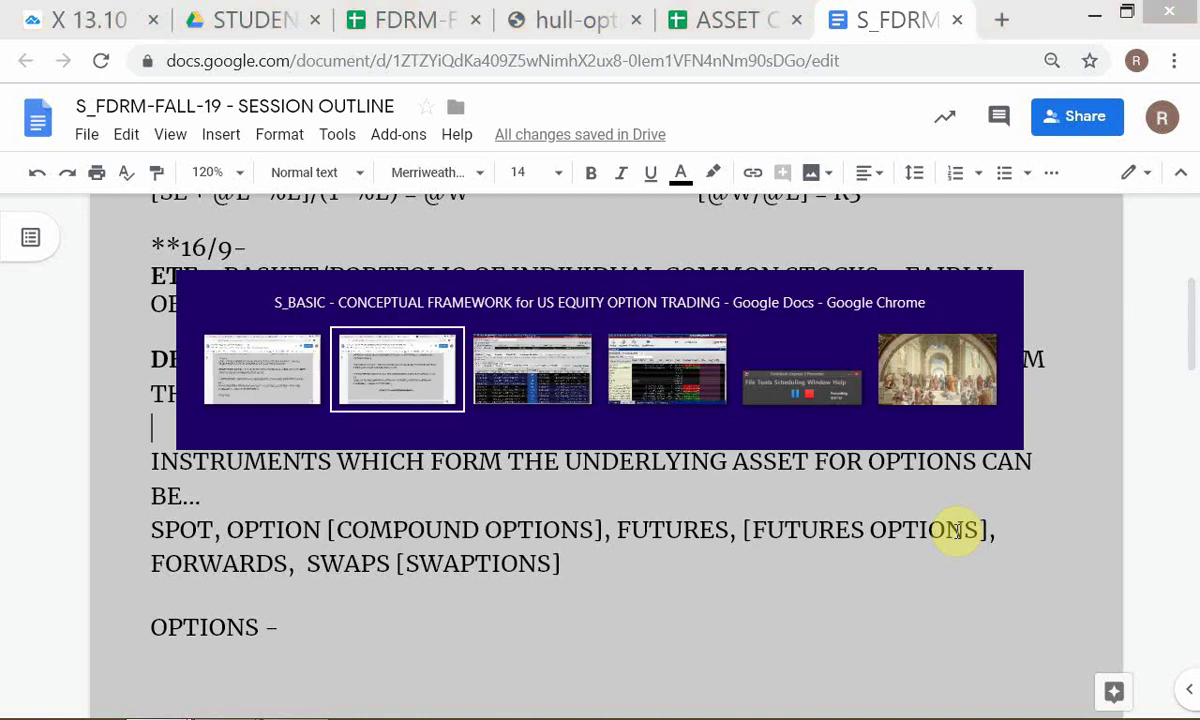
{"action": "key", "text": "alt+Tab"}
{"action": "key", "text": "alt+Tab"}
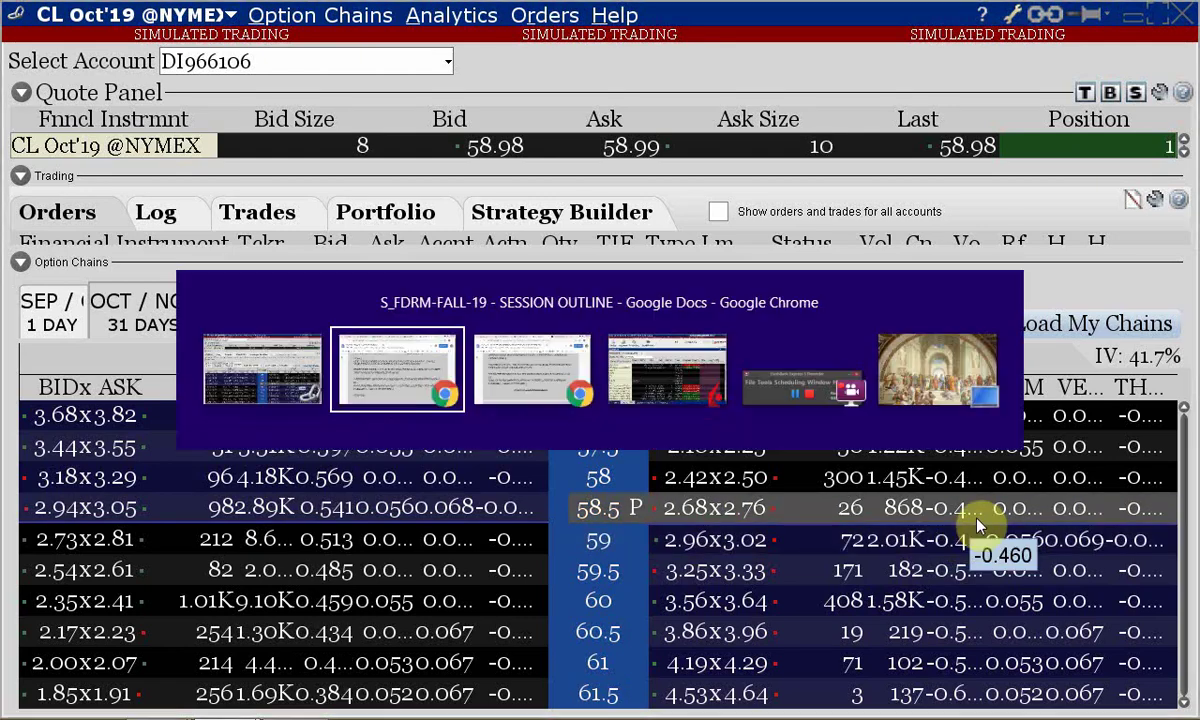
{"action": "key", "text": "alt+Tab"}
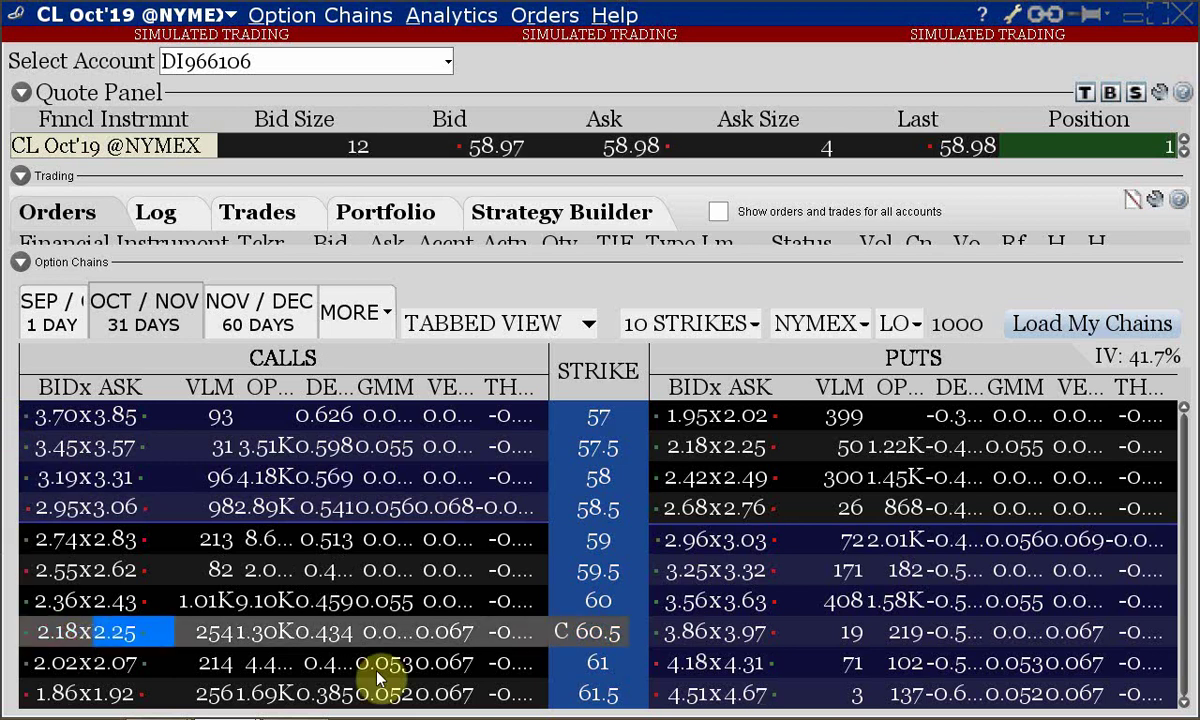
{"action": "mouse_move", "coordinate": [645, 618]}
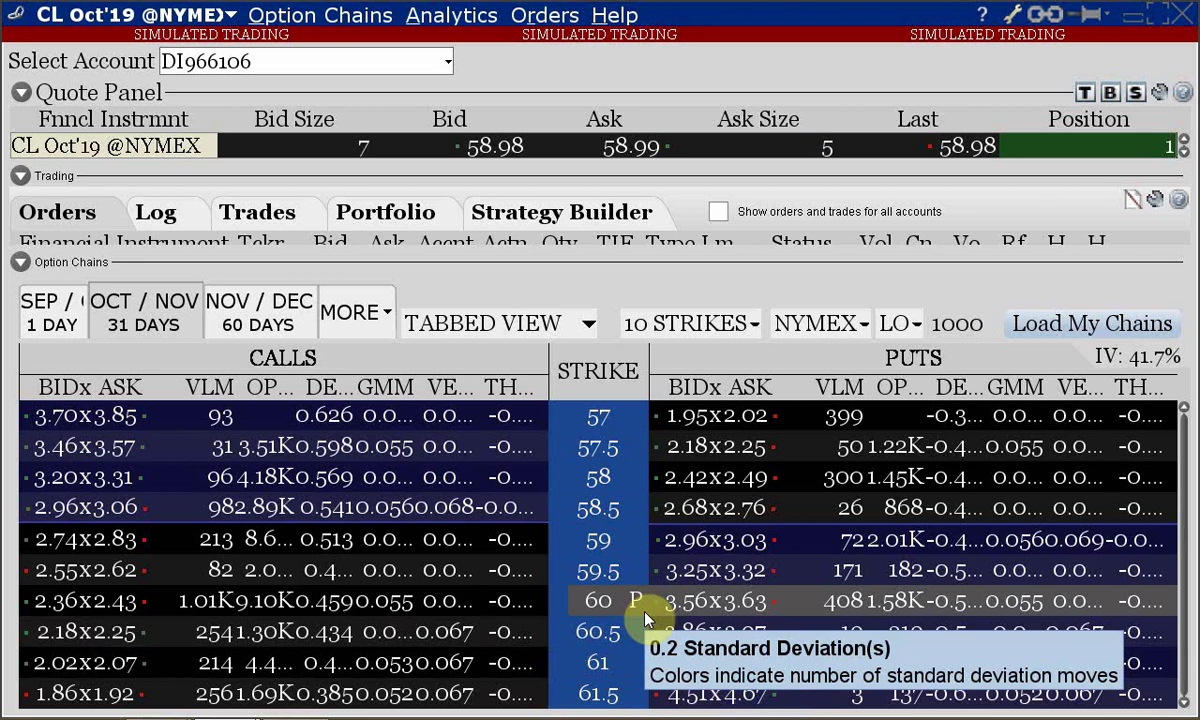
{"action": "mouse_move", "coordinate": [222, 552]}
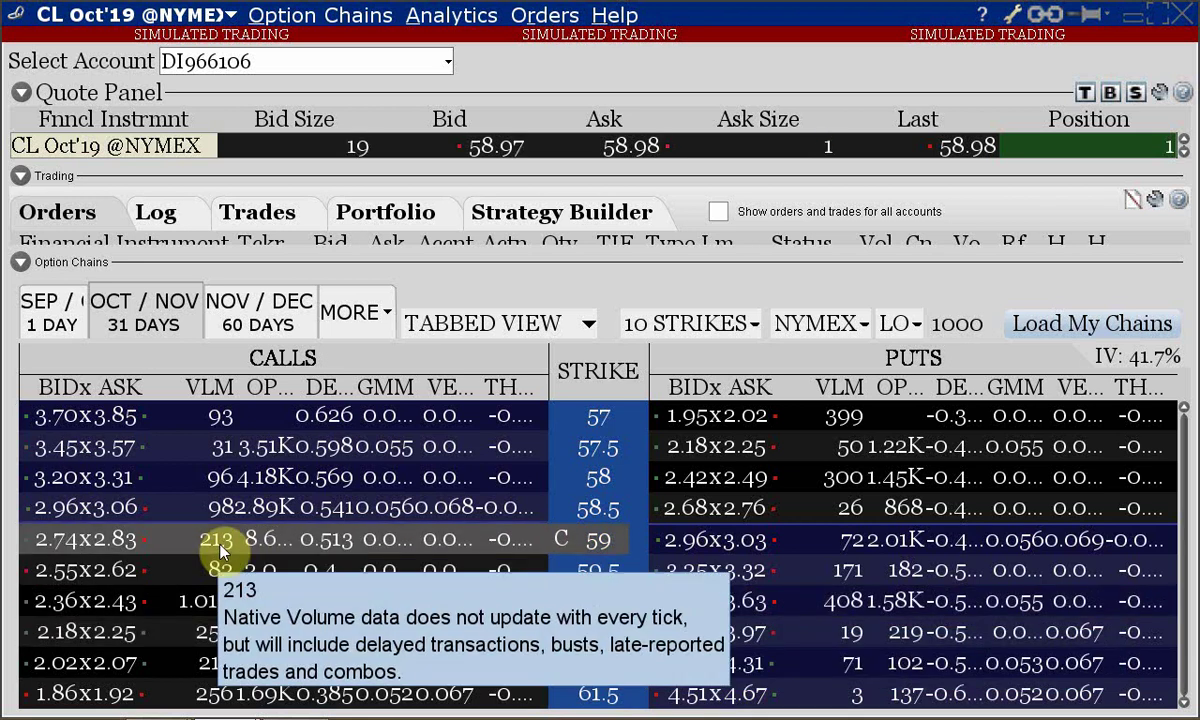
{"action": "key", "text": "alt+Tab"}
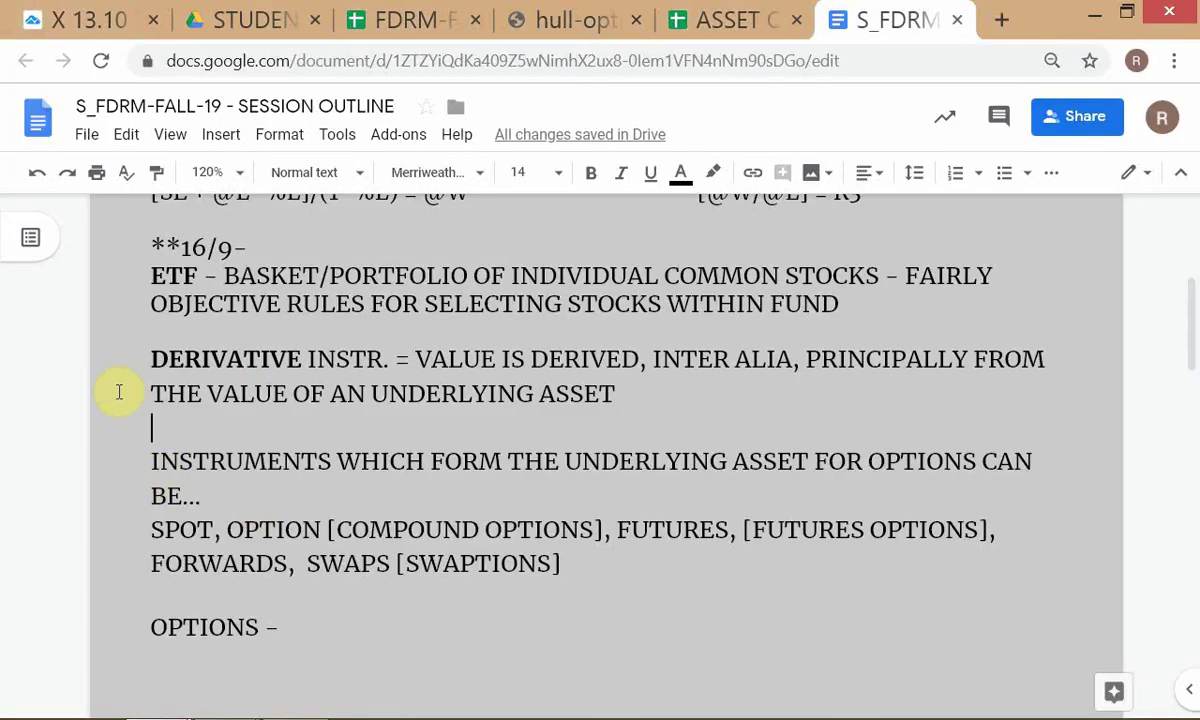
{"action": "key", "text": "alt+Tab"}
{"action": "mouse_move", "coordinate": [118, 398]}
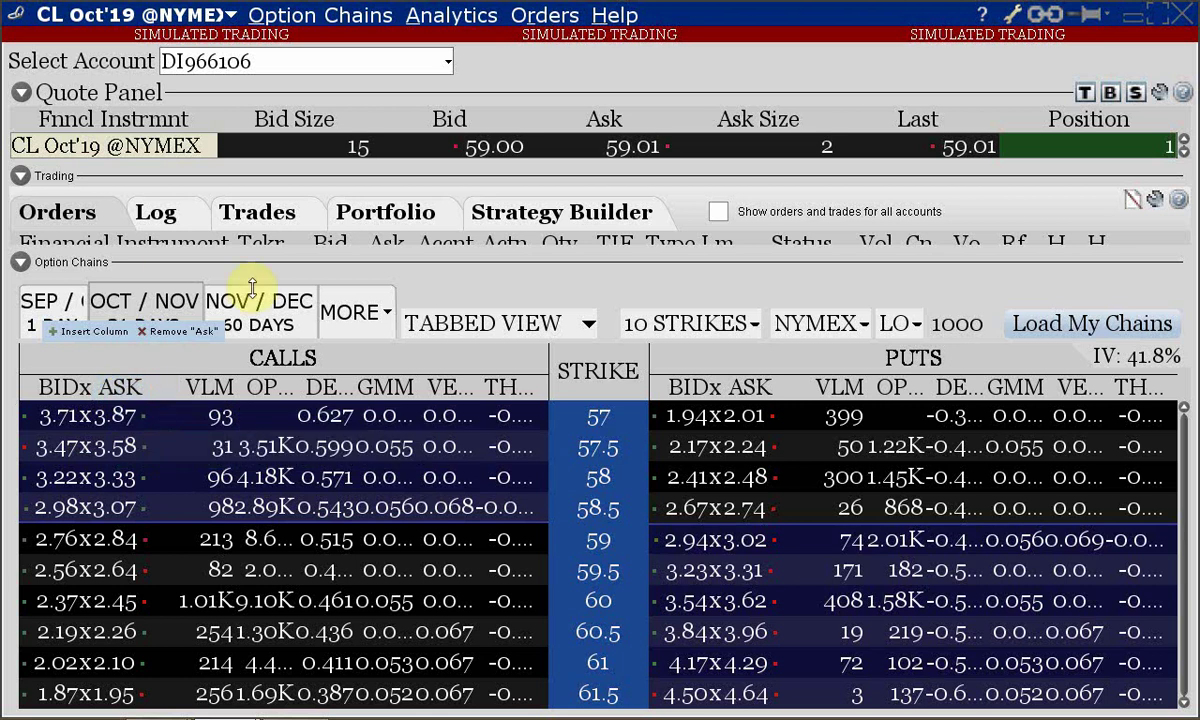
Step: Switch to the S_BASIC conceptual framework document and review its OPTIONS - INTRODUCTION section
{"action": "key", "text": "alt+Tab"}
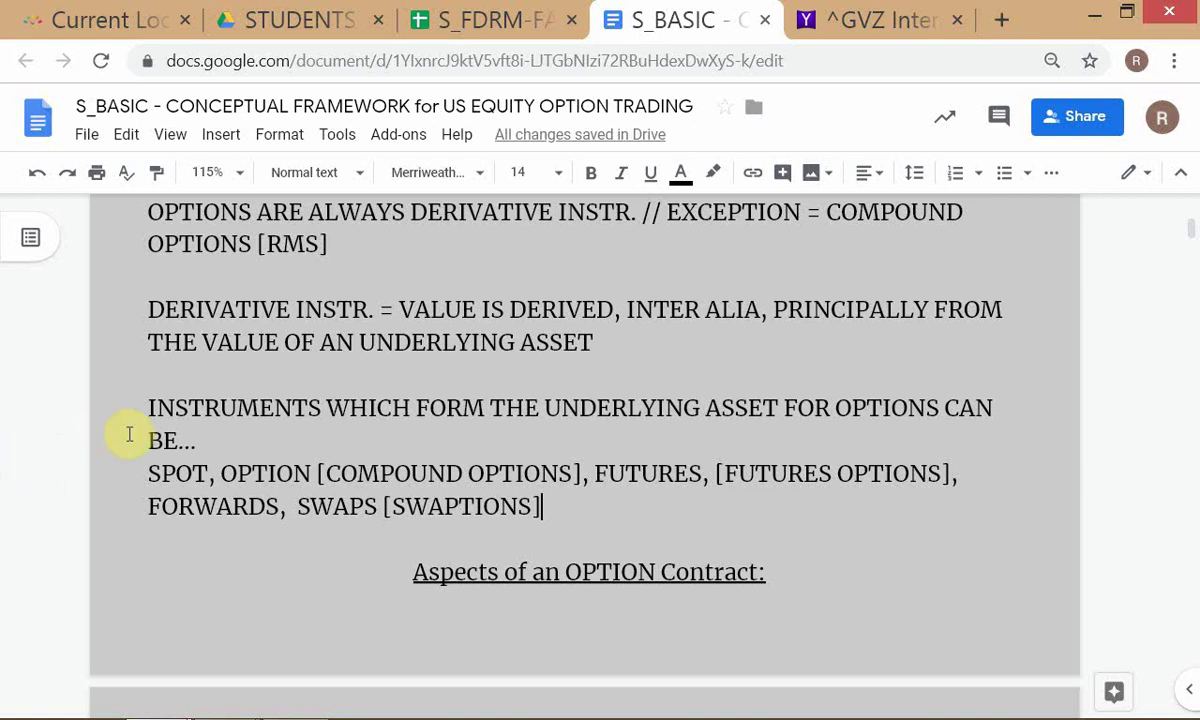
{"action": "left_click", "coordinate": [148, 310]}
{"action": "scroll", "coordinate": [280, 539], "scroll_direction": "up", "scroll_amount": 1}
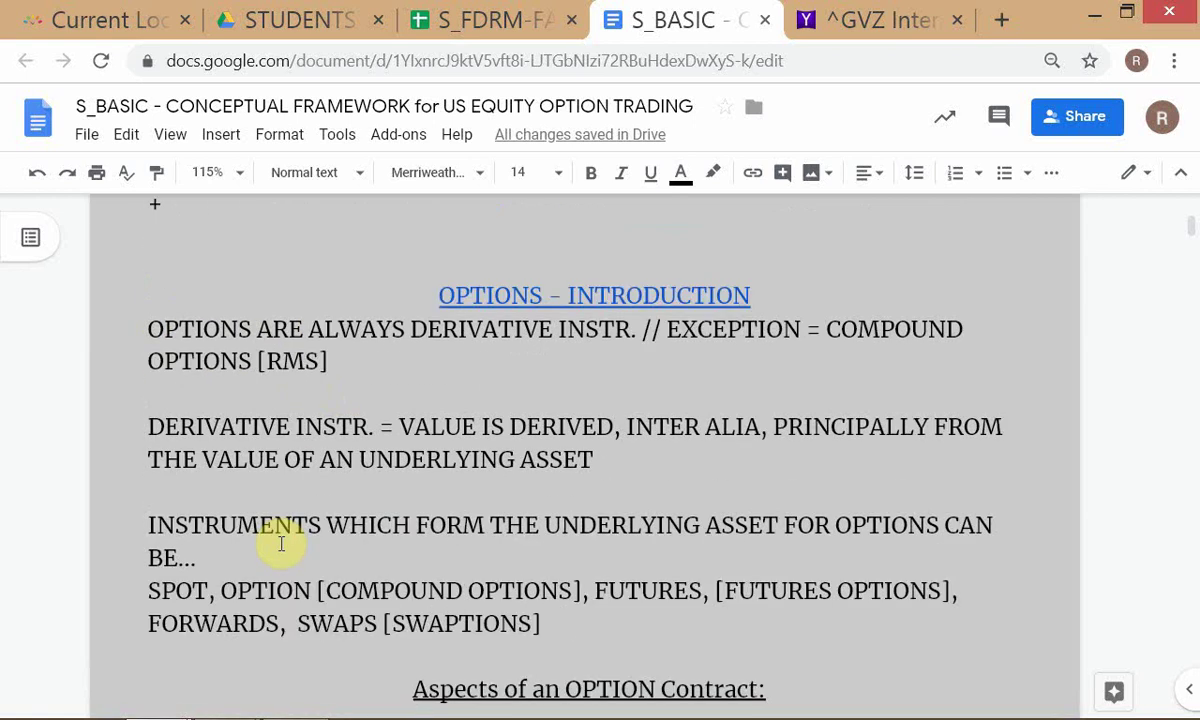
{"action": "scroll", "coordinate": [276, 541], "scroll_direction": "up", "scroll_amount": 3}
{"action": "scroll", "coordinate": [280, 543], "scroll_direction": "down", "scroll_amount": 4}
{"action": "scroll", "coordinate": [282, 541], "scroll_direction": "up", "scroll_amount": 2}
Step: Return to the session outline document and examine the derivative instrument definition, highlighting the phrase "INTER ALIA"
{"action": "key", "text": "alt+Tab"}
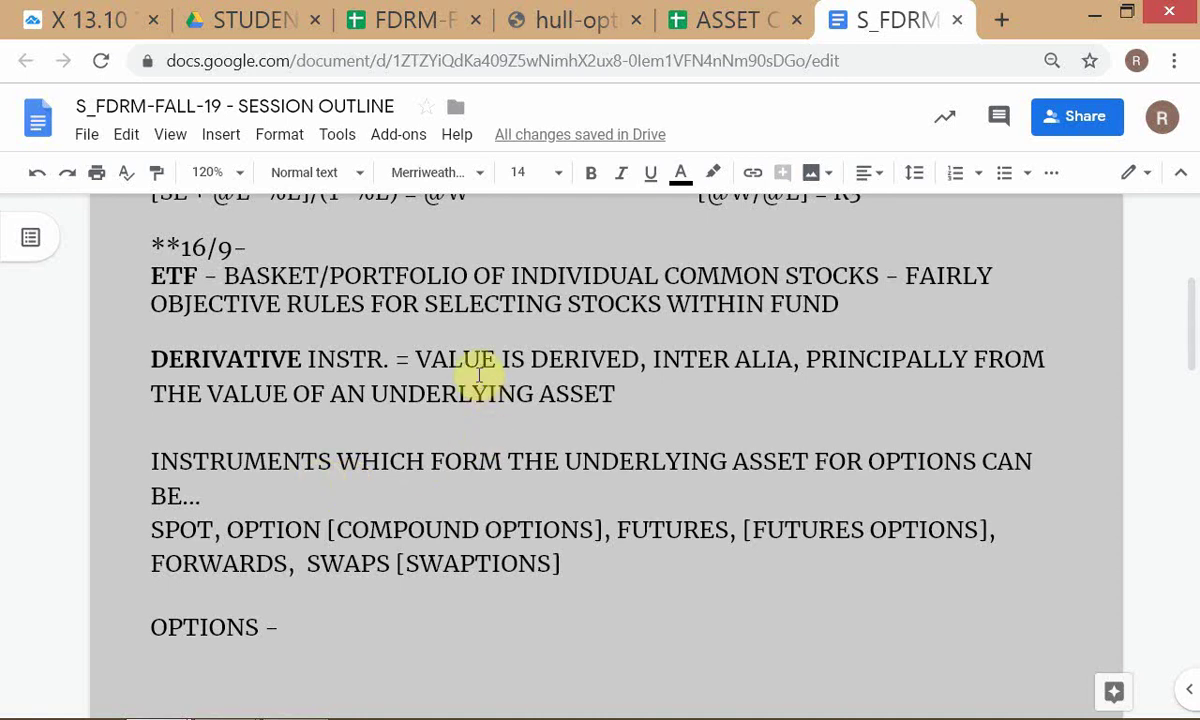
{"action": "left_click", "coordinate": [416, 360]}
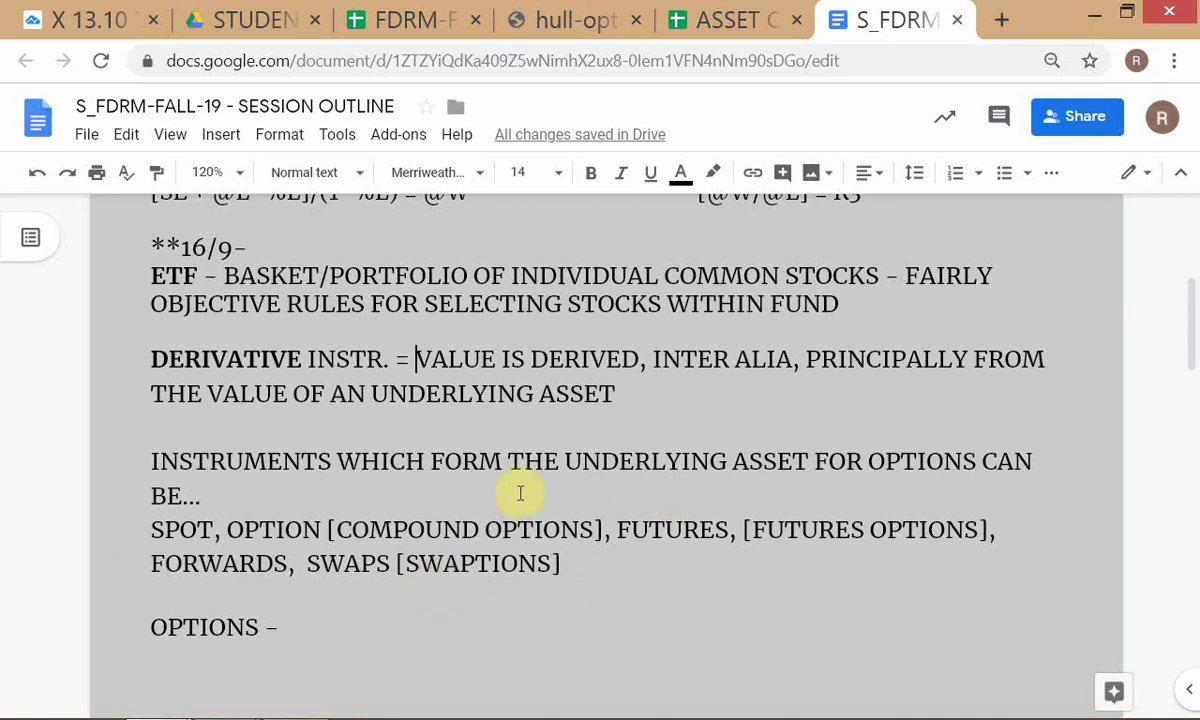
{"action": "left_click", "coordinate": [645, 427]}
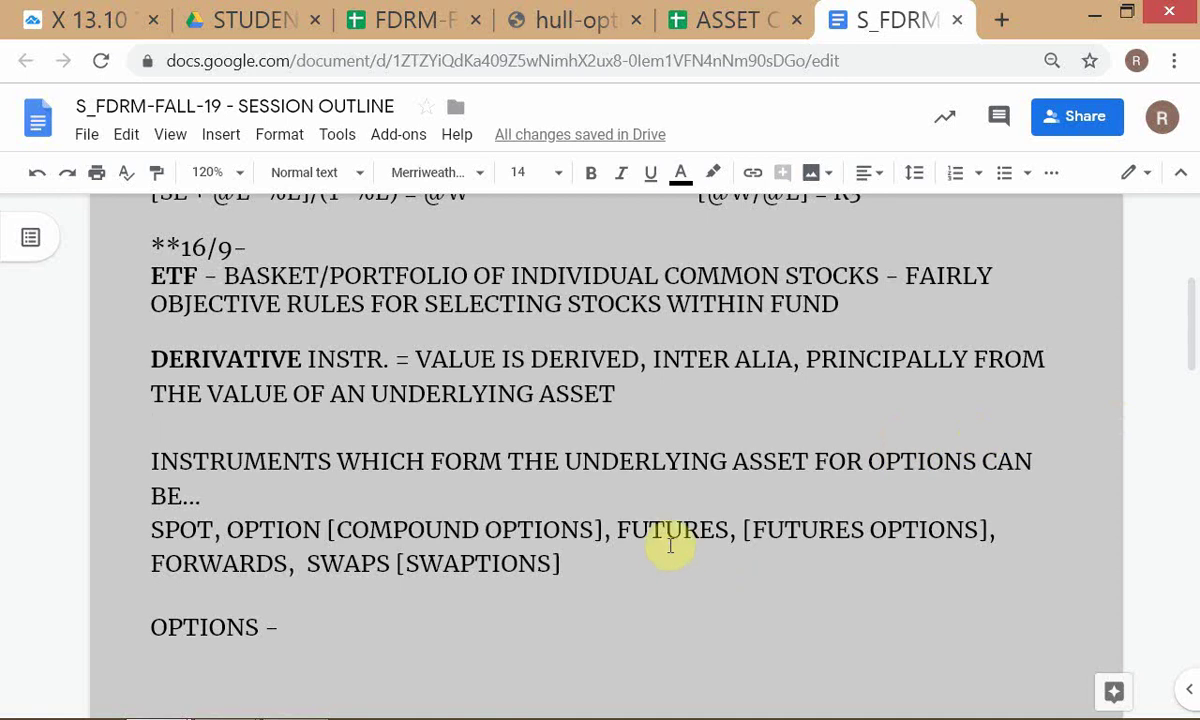
{"action": "left_click_drag", "start_coordinate": [653, 358], "coordinate": [790, 368]}
{"action": "left_click", "coordinate": [769, 429]}
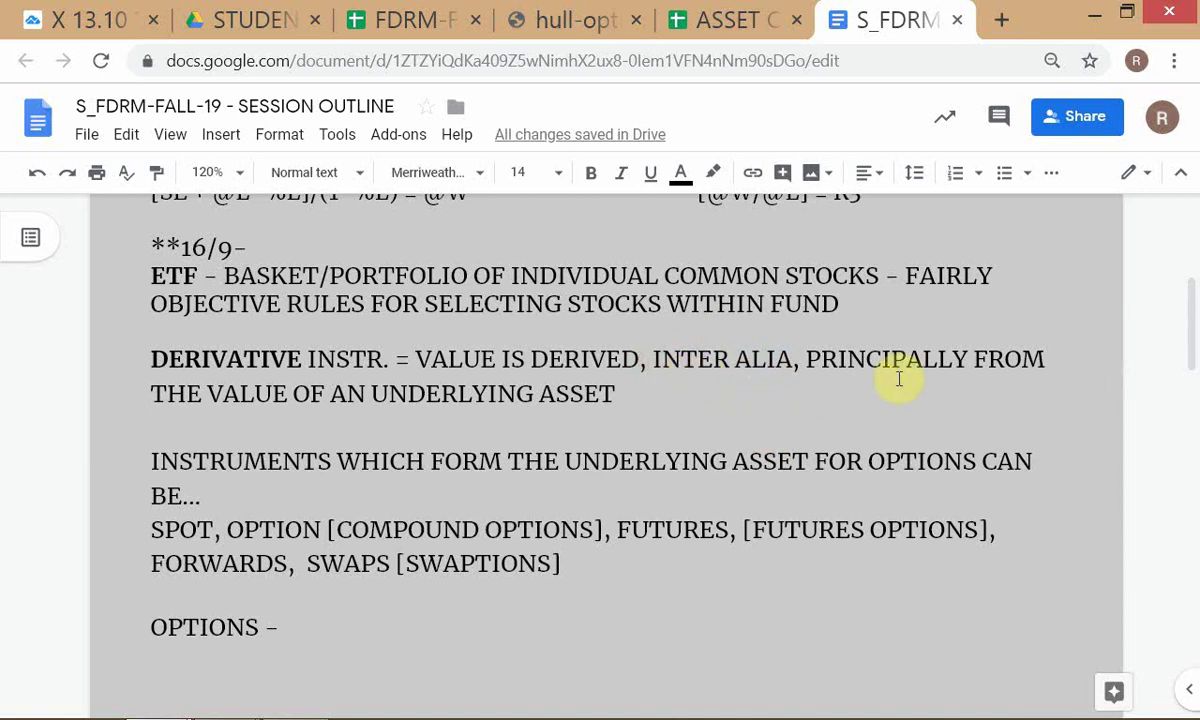
{"action": "left_click_drag", "start_coordinate": [653, 358], "coordinate": [968, 362]}
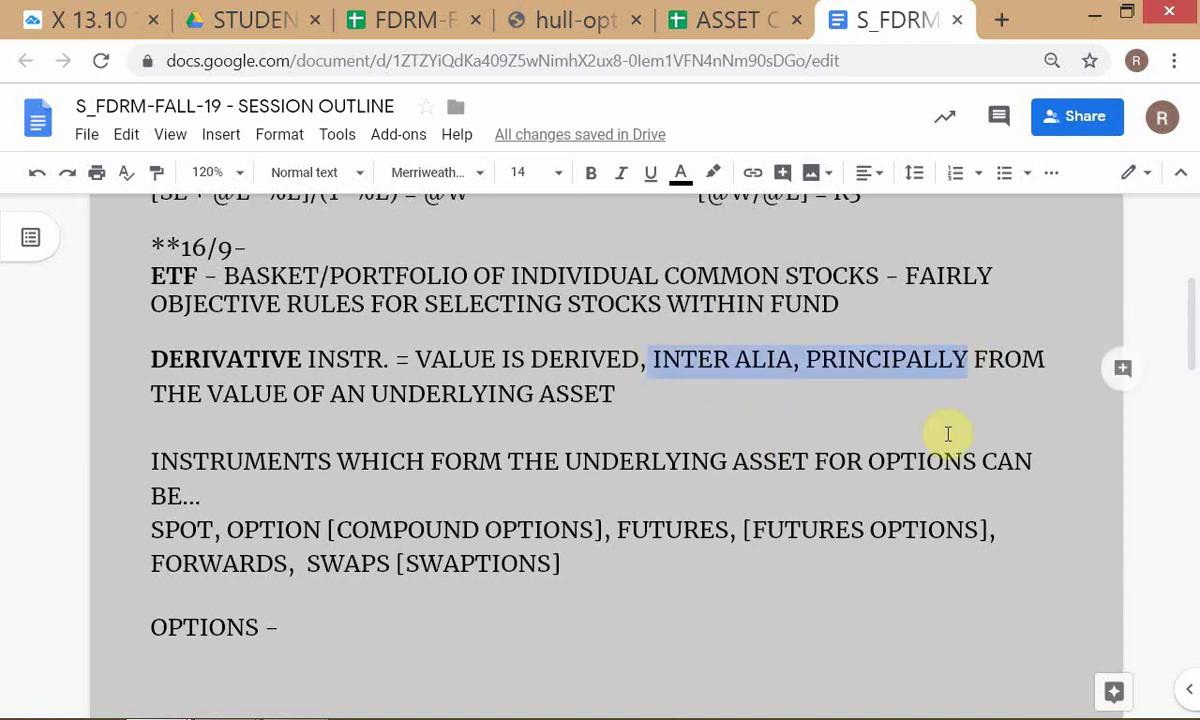
{"action": "left_click", "coordinate": [794, 362]}
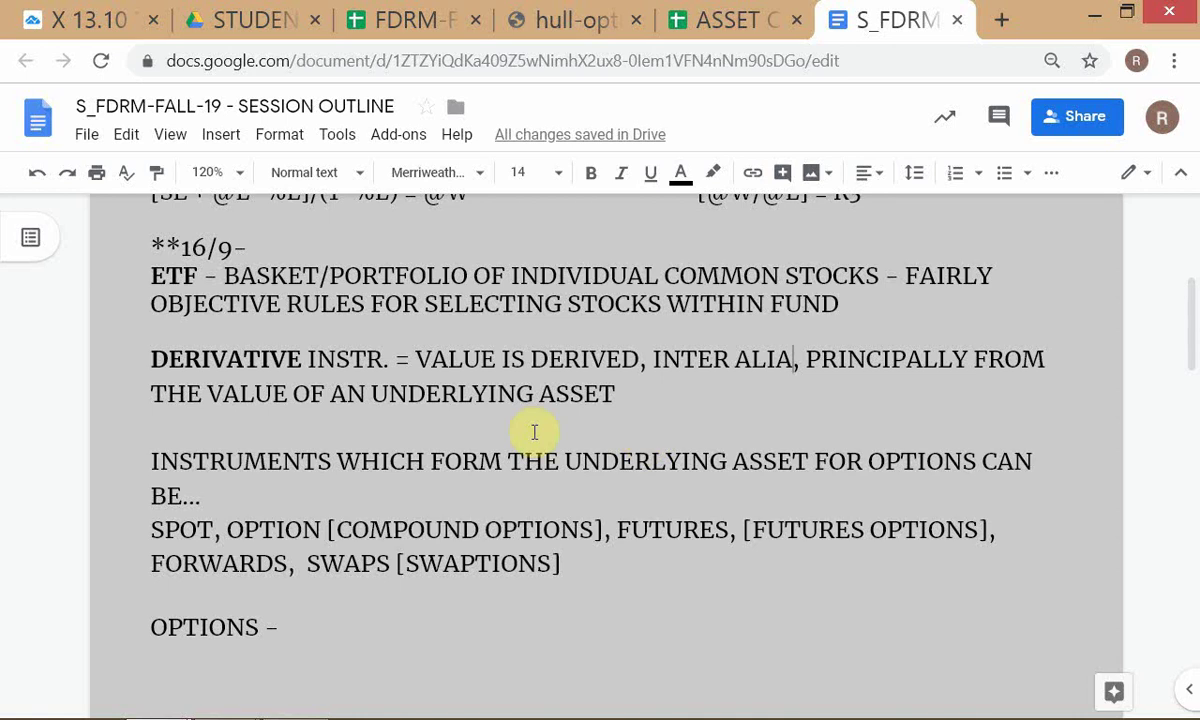
{"action": "left_click", "coordinate": [654, 397]}
Step: Open the option-price.com link stored in cell E1 of the FDRM-FALL-19_SESSION COVERAGE_PLANNED spreadsheet
{"action": "left_click", "coordinate": [420, 28]}
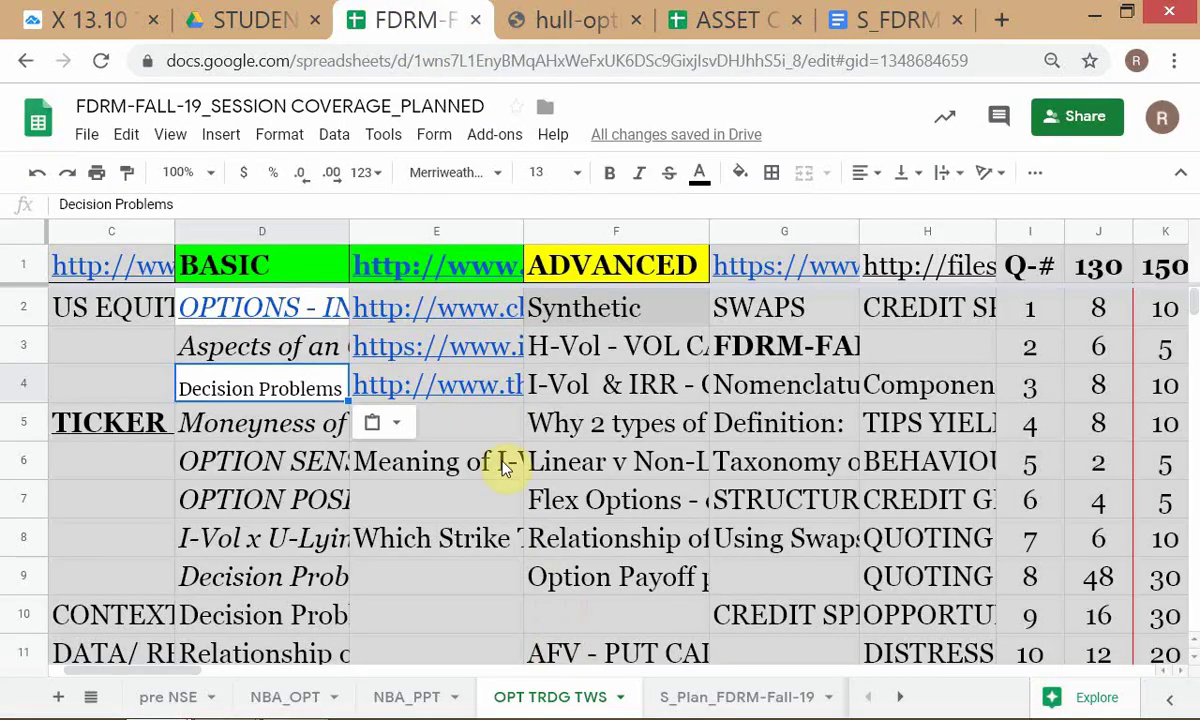
{"action": "left_click", "coordinate": [422, 266]}
{"action": "left_click", "coordinate": [469, 231]}
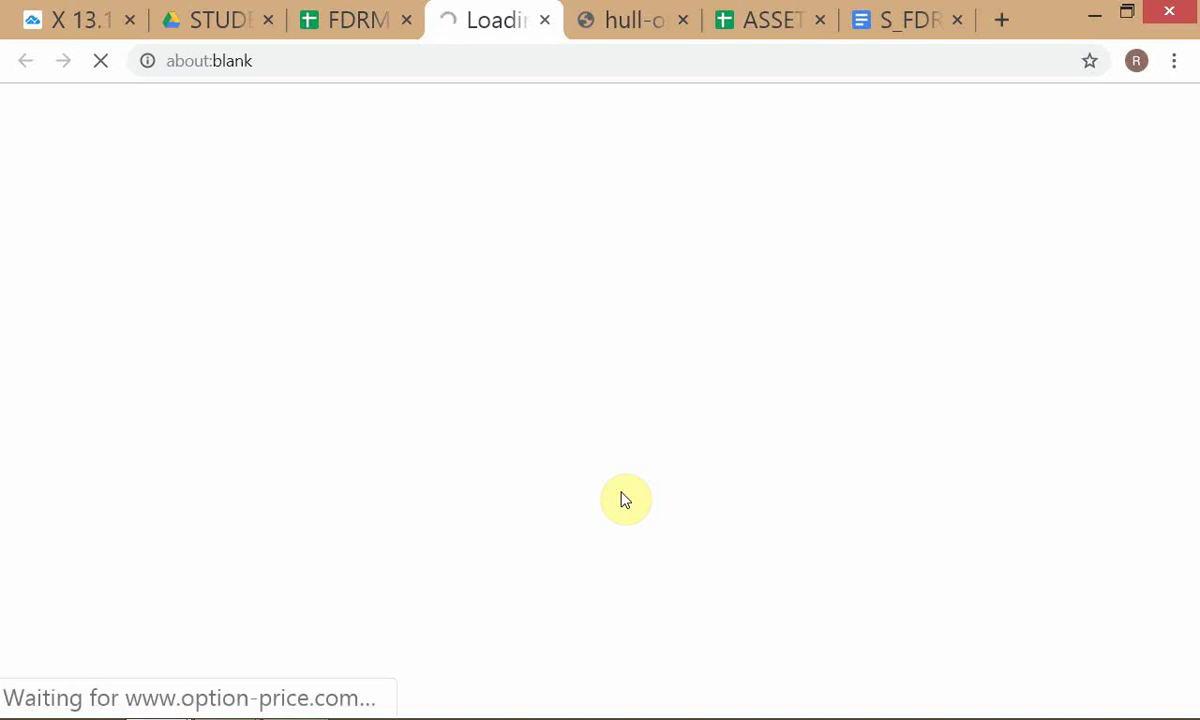
Step: In the session outline document, enclose "INTER ALIA, PRINCIPALLY" in square brackets within the DERIVATIVE definition
{"action": "left_click", "coordinate": [924, 30]}
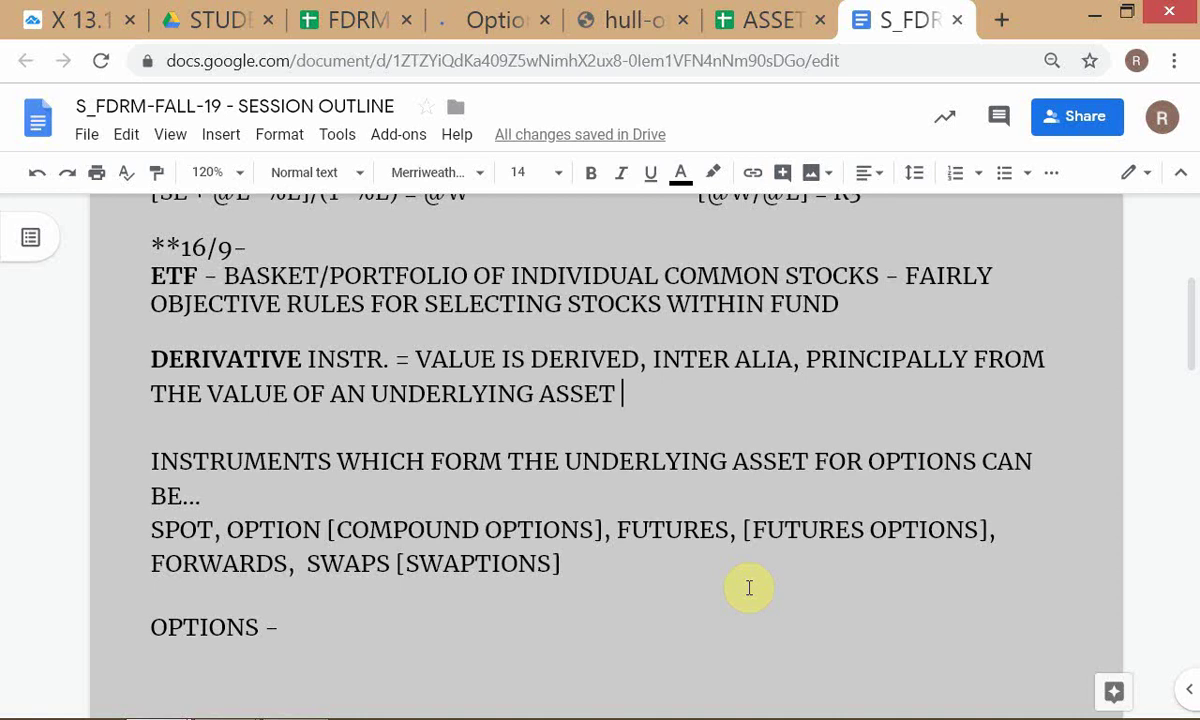
{"action": "left_click", "coordinate": [655, 362]}
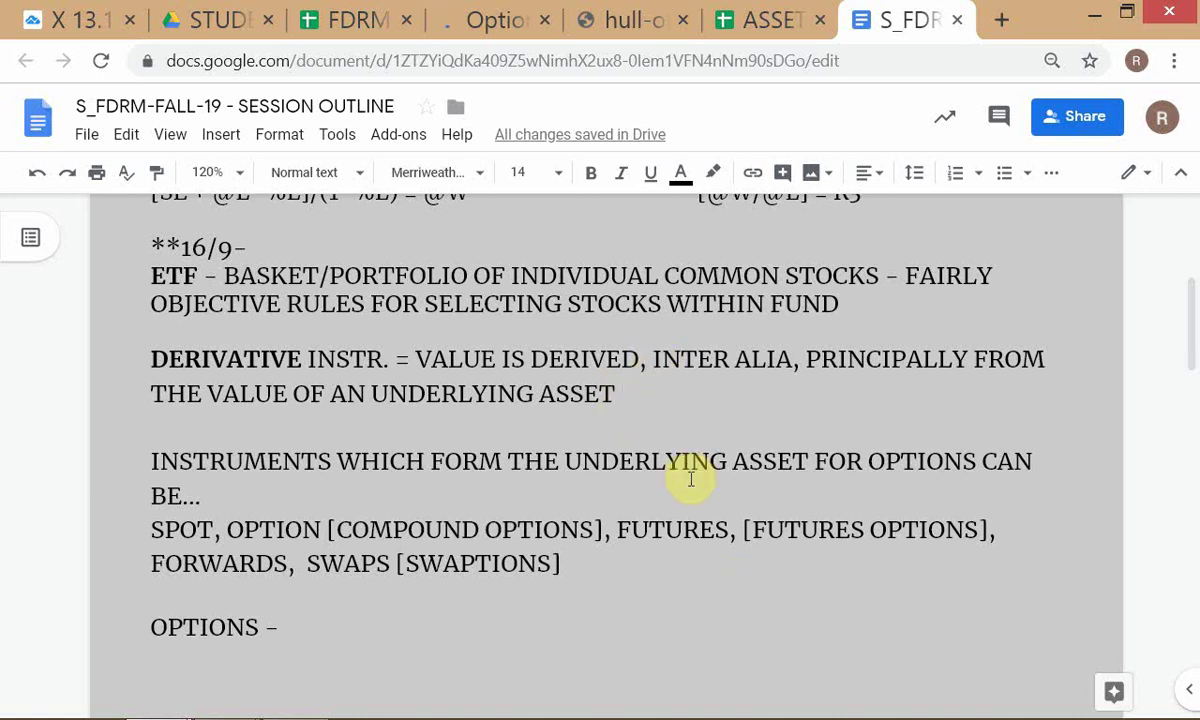
{"action": "type", "text": "["}
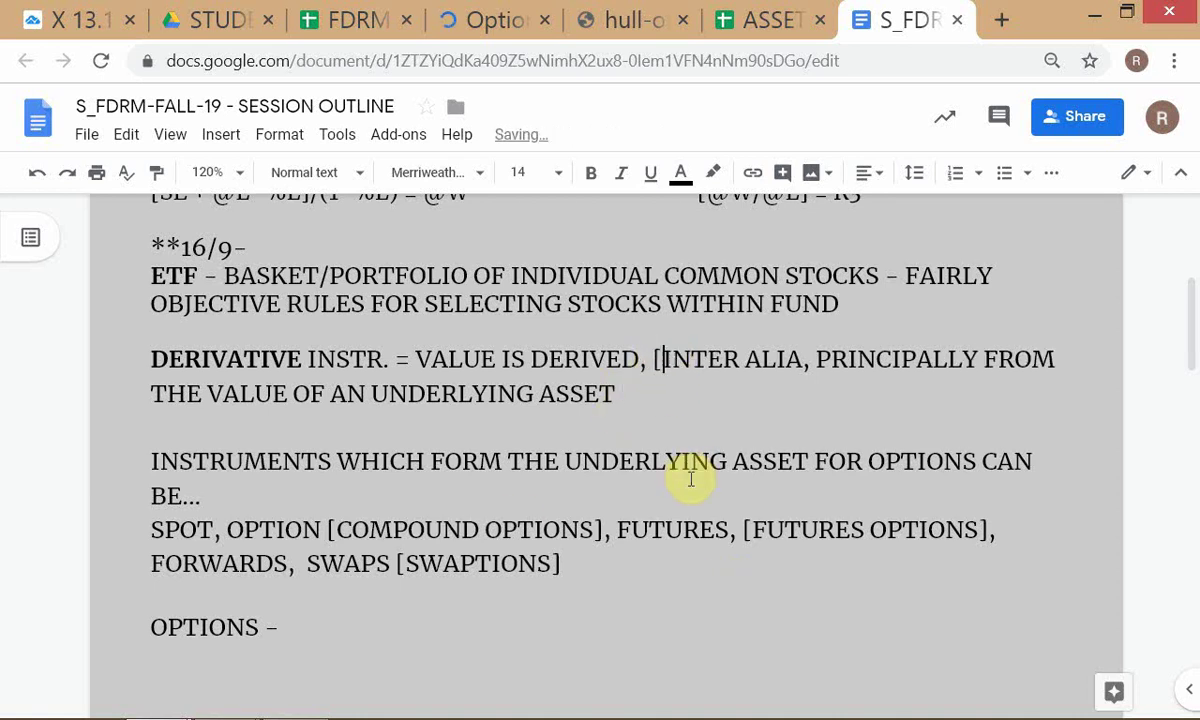
{"action": "left_click", "coordinate": [986, 357]}
{"action": "type", "text": "]"}
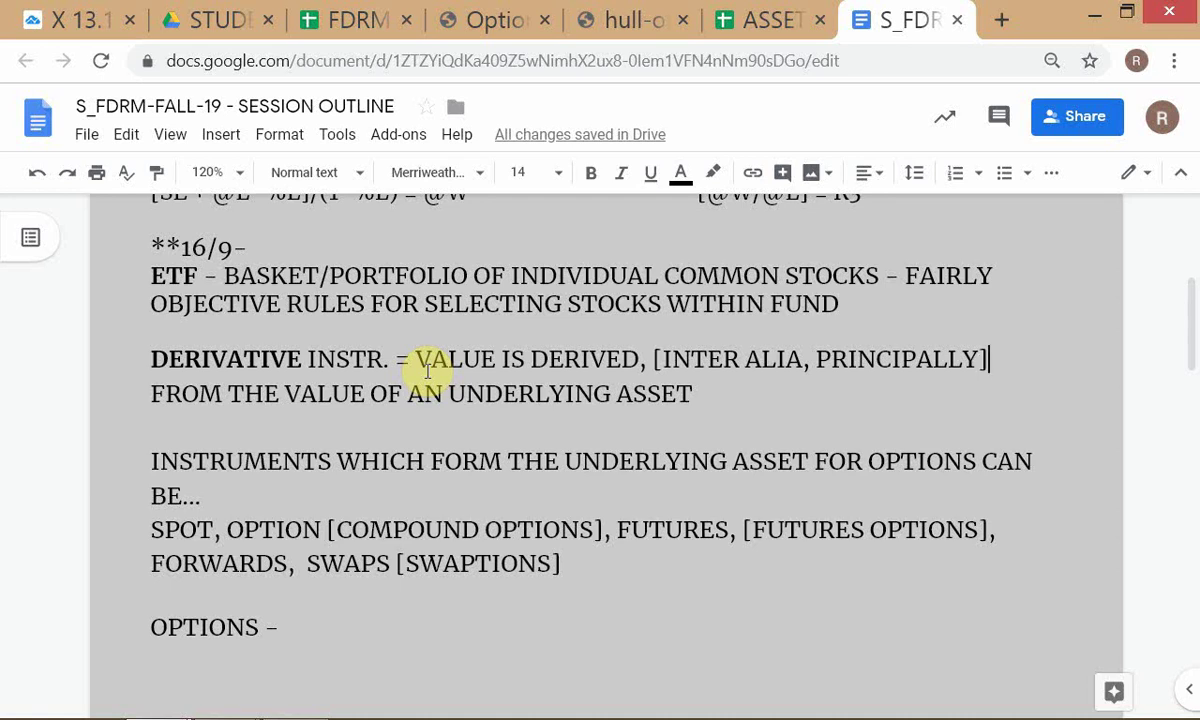
Step: Move the opening square bracket in the DERIVATIVE definition so that only the word "PRINCIPALLY" is enclosed
{"action": "left_click", "coordinate": [655, 362]}
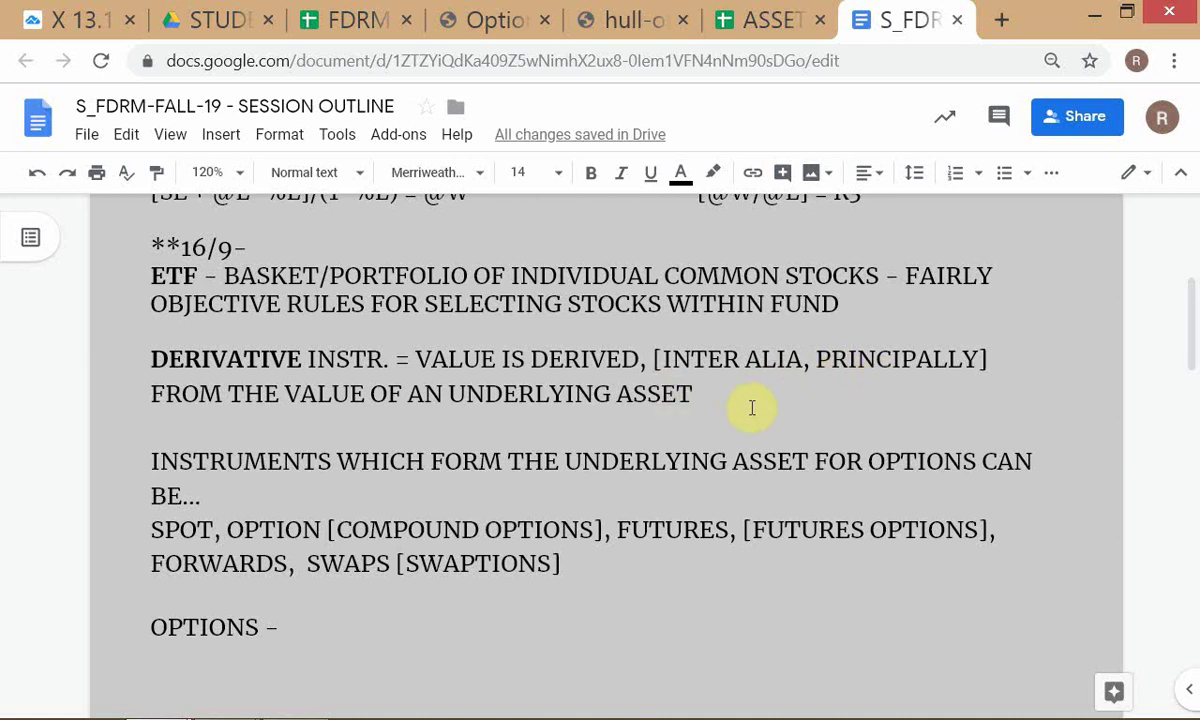
{"action": "left_click", "coordinate": [821, 362]}
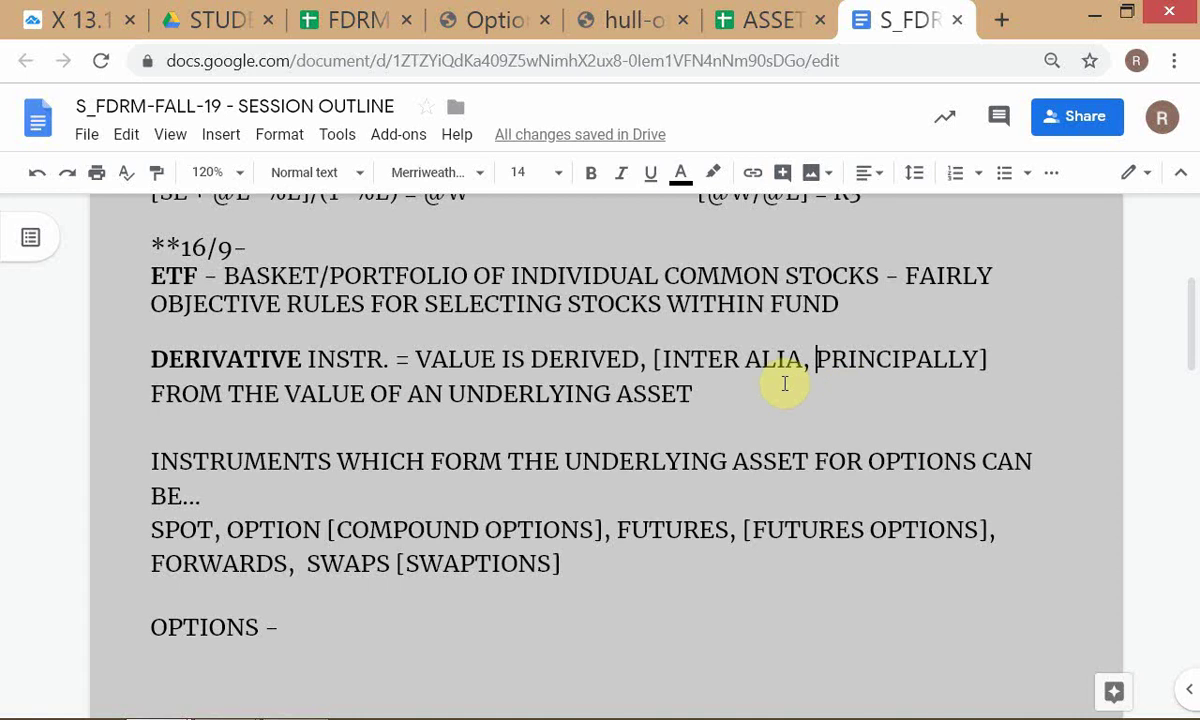
{"action": "left_click", "coordinate": [658, 360]}
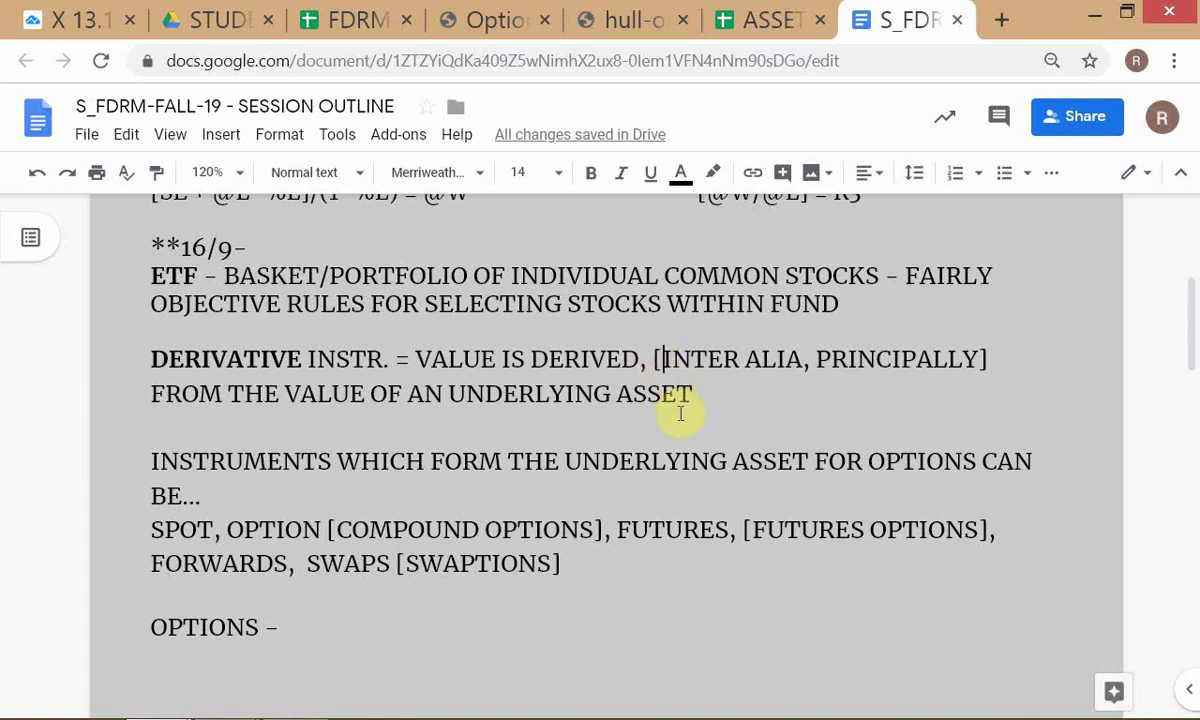
{"action": "key", "text": "BackSpace"}
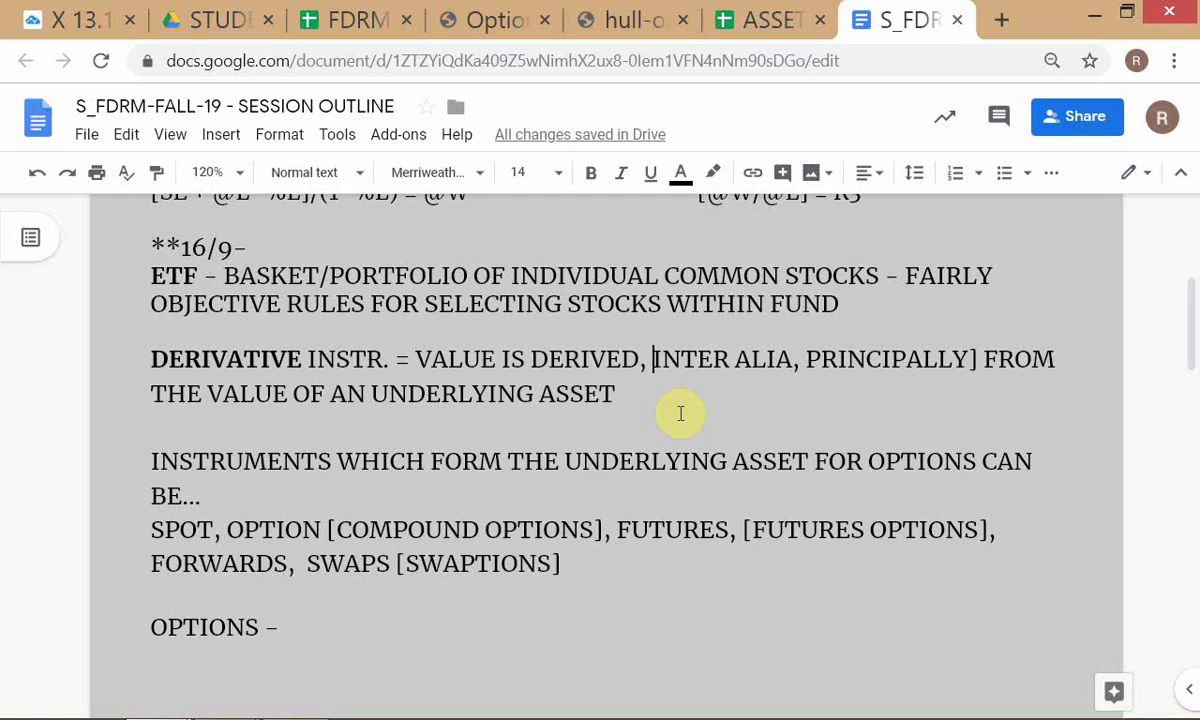
{"action": "left_click", "coordinate": [803, 370]}
{"action": "type", "text": "["}
{"action": "key", "text": "Right"}
{"action": "key", "text": "End"}
{"action": "key", "text": "Right"}
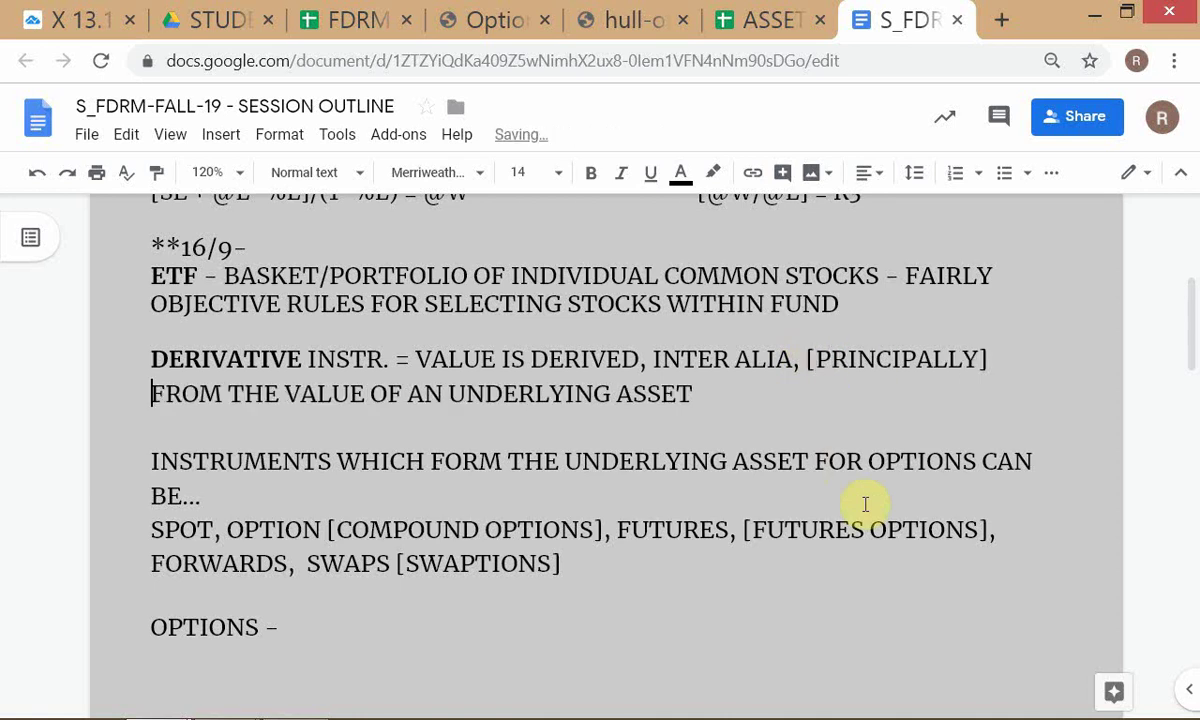
{"action": "key", "text": "Right"}
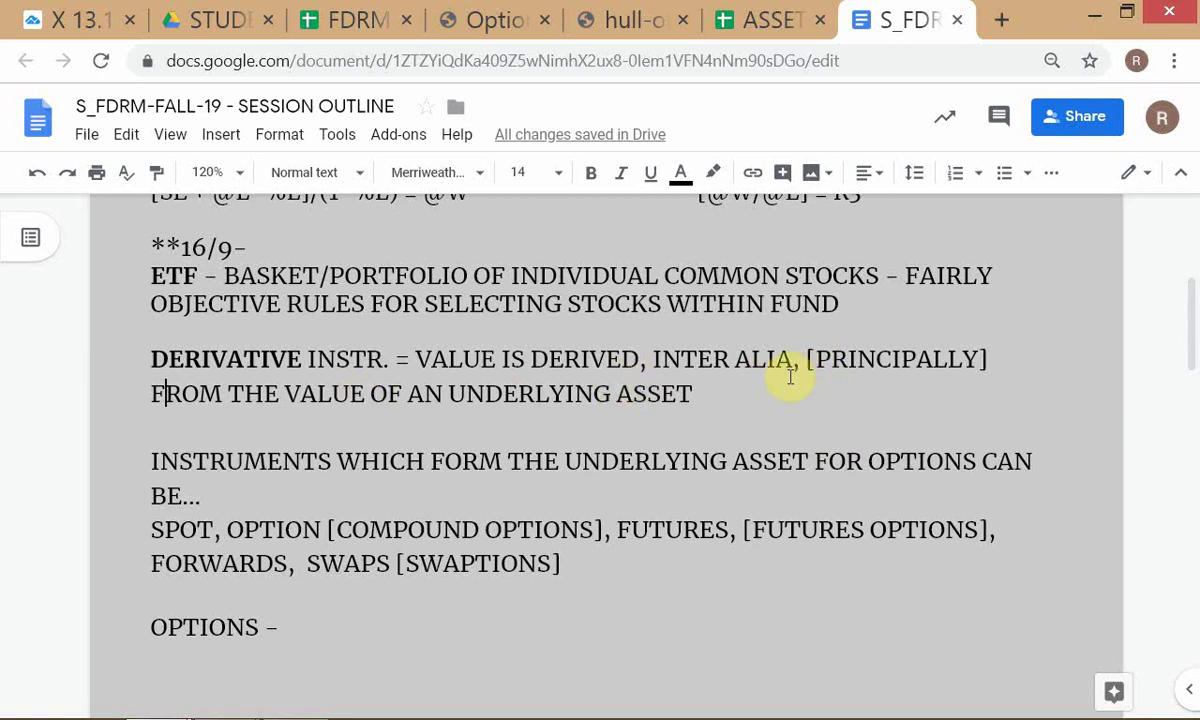
{"action": "left_click", "coordinate": [748, 401]}
Step: Switch to the option calculator page and examine its input parameters and its call and put option results
{"action": "key", "text": "alt+Tab"}
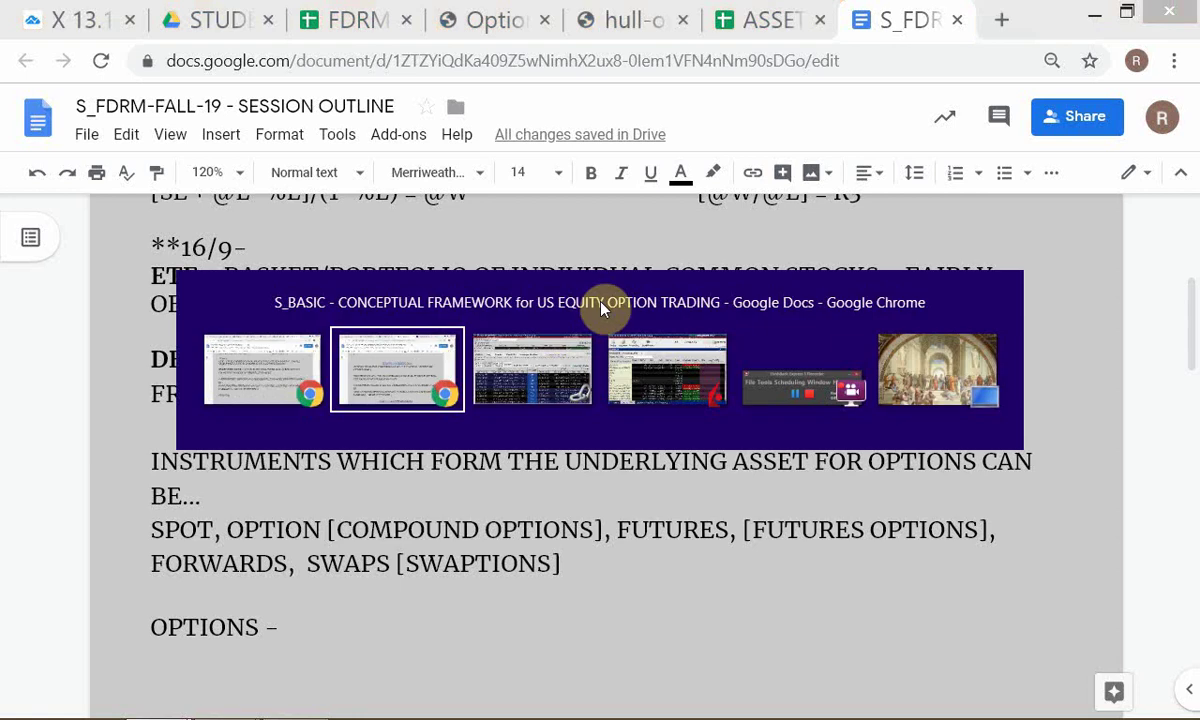
{"action": "key", "text": "alt+Tab"}
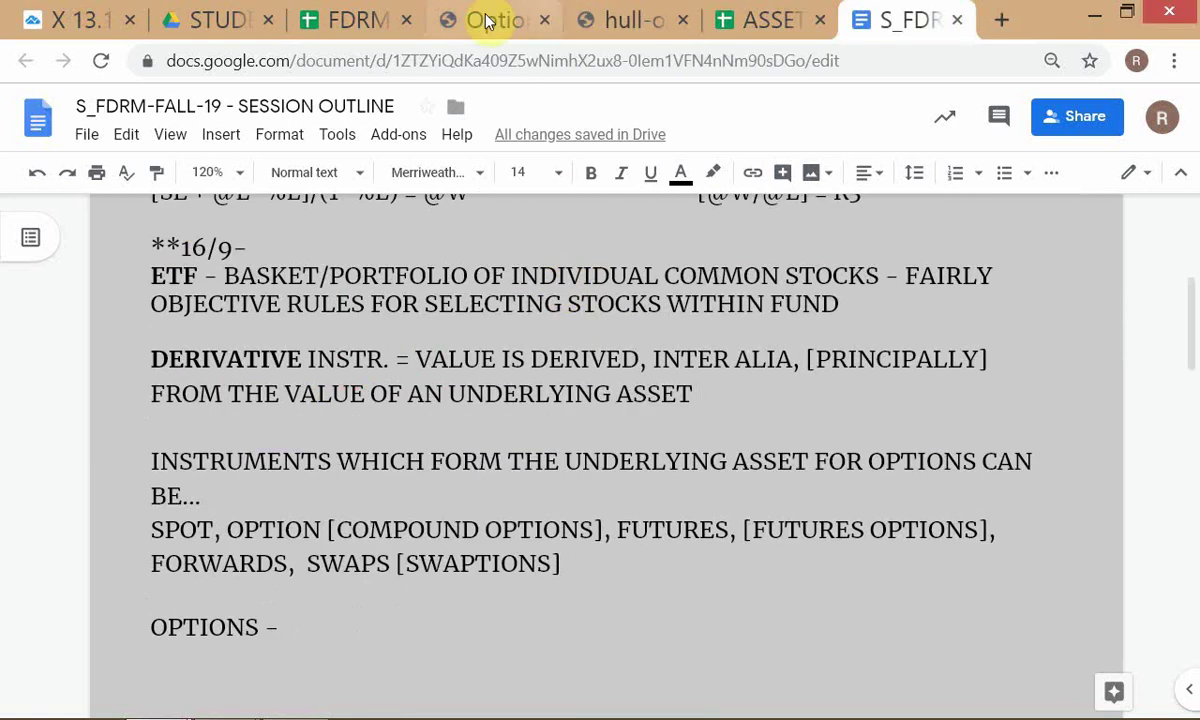
{"action": "left_click", "coordinate": [487, 21]}
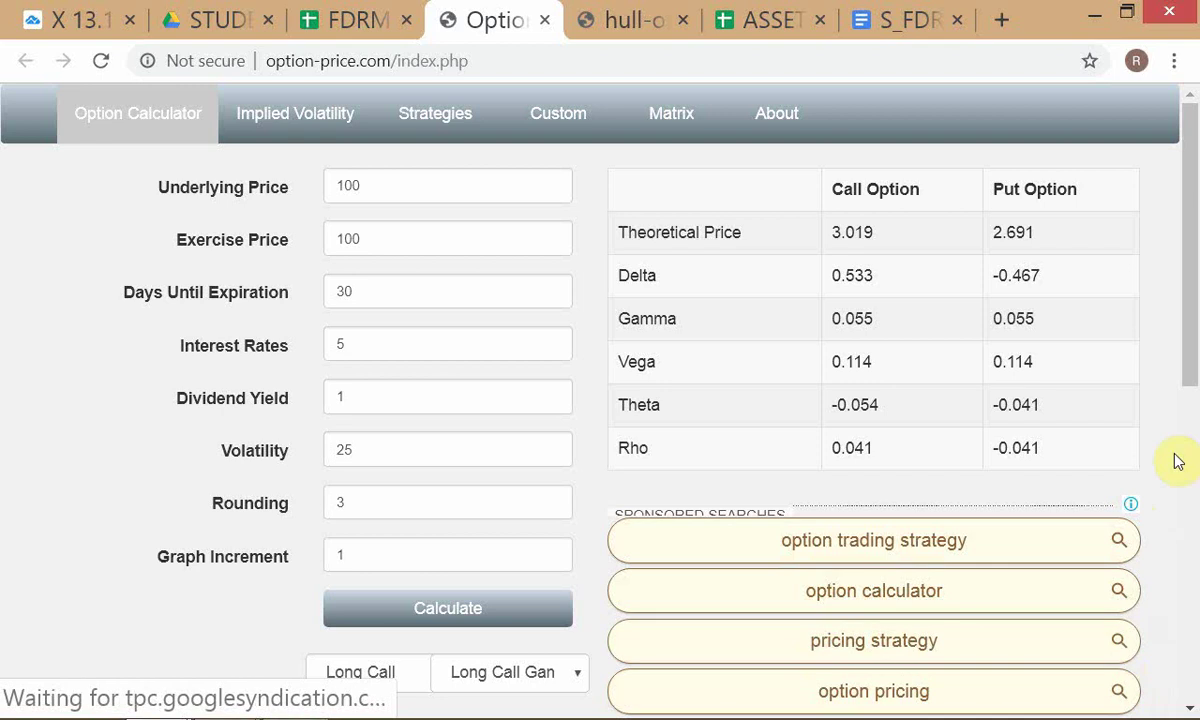
{"action": "scroll", "coordinate": [1178, 461], "scroll_direction": "down", "scroll_amount": 2}
{"action": "scroll", "coordinate": [1165, 461], "scroll_direction": "up", "scroll_amount": 2}
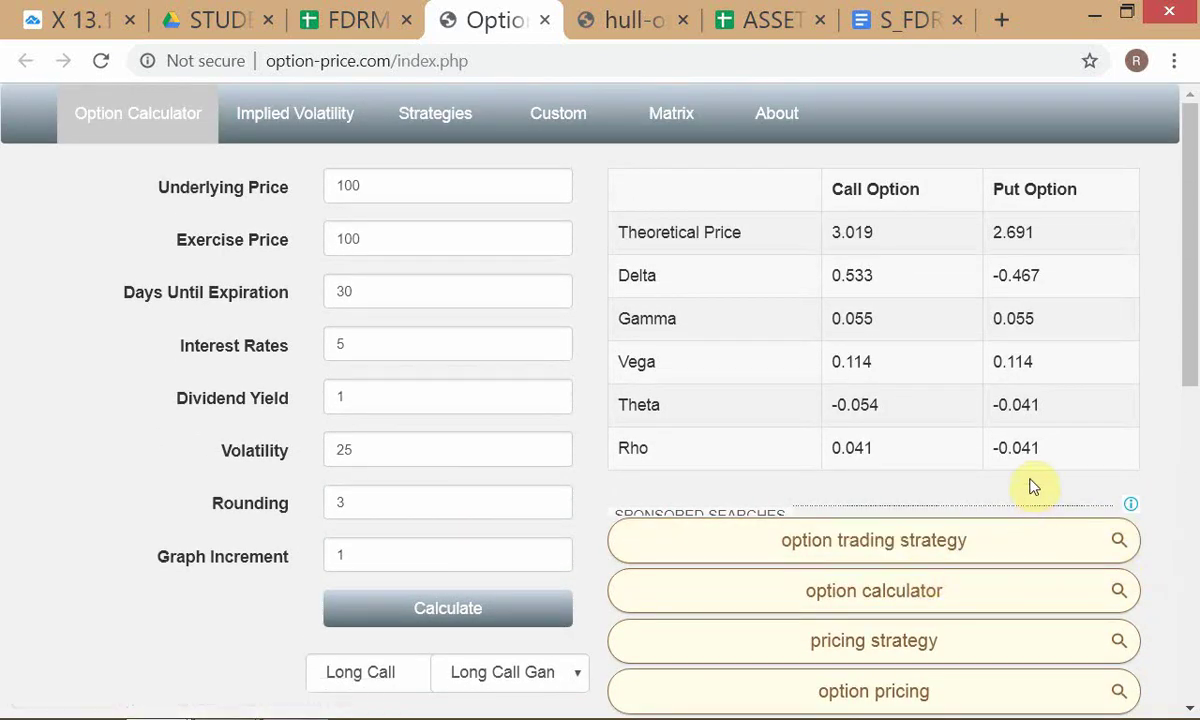
{"action": "scroll", "coordinate": [1033, 487], "scroll_direction": "down", "scroll_amount": 2}
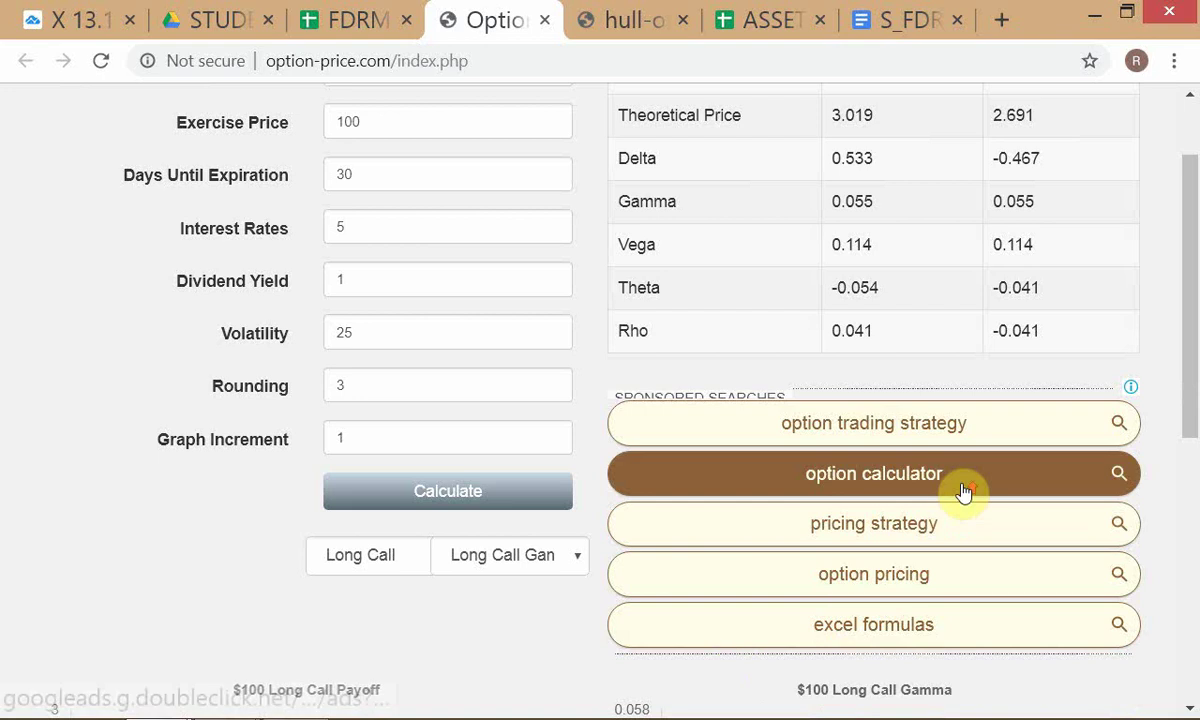
{"action": "scroll", "coordinate": [963, 490], "scroll_direction": "up", "scroll_amount": 2}
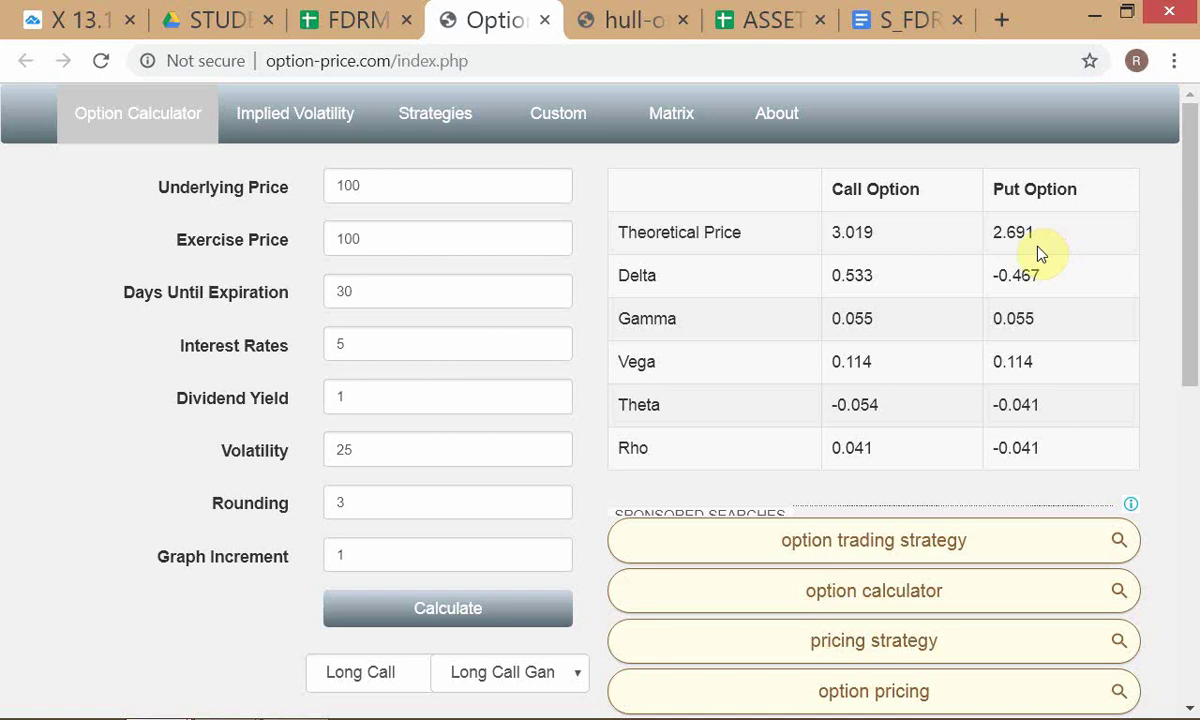
Step: Set the underlying price to 50 and recalculate the call and put option values
{"action": "left_click", "coordinate": [362, 184]}
{"action": "left_click_drag", "start_coordinate": [362, 184], "coordinate": [330, 186]}
{"action": "key", "text": "BackSpace"}
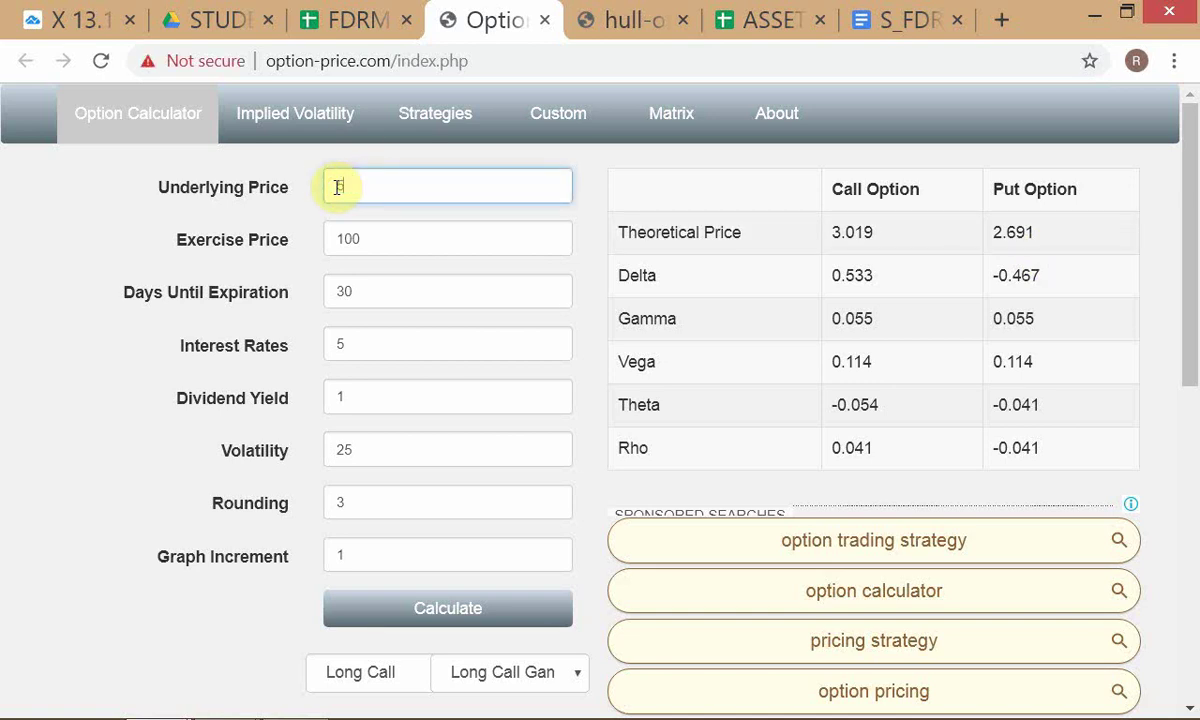
{"action": "type", "text": "50"}
{"action": "key", "text": "Return"}
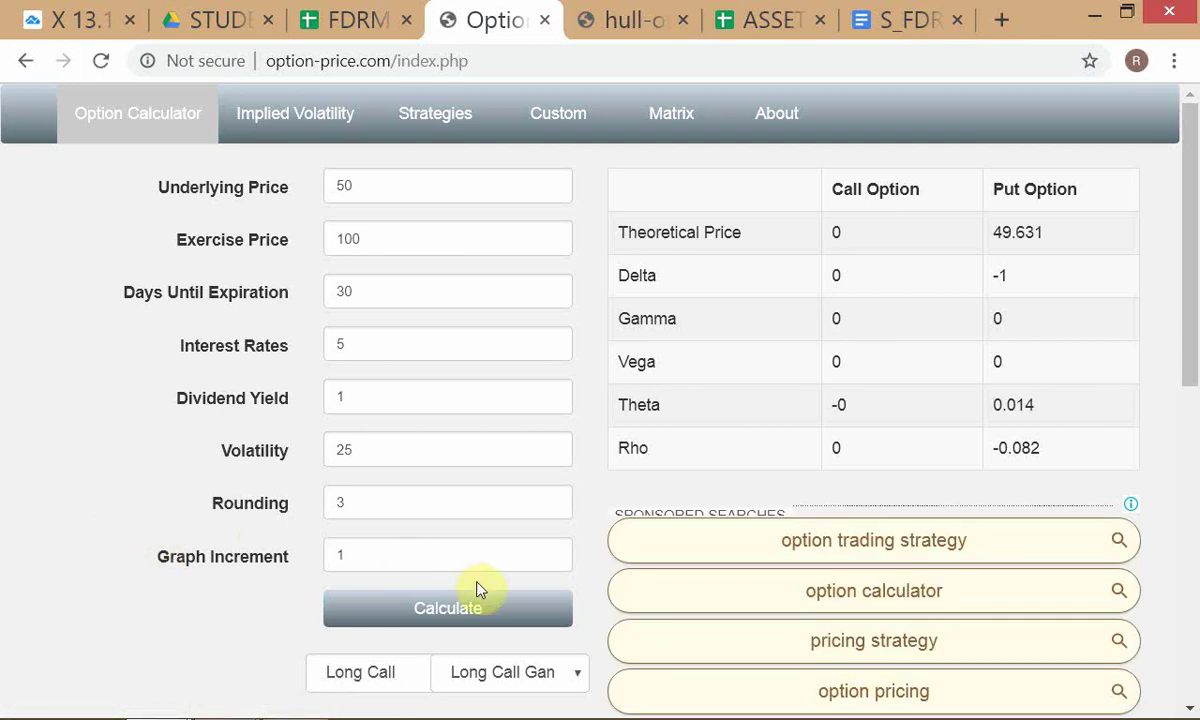
{"action": "left_click", "coordinate": [461, 609]}
Step: Set the underlying price to 90 and recalculate the option values
{"action": "left_click", "coordinate": [385, 193]}
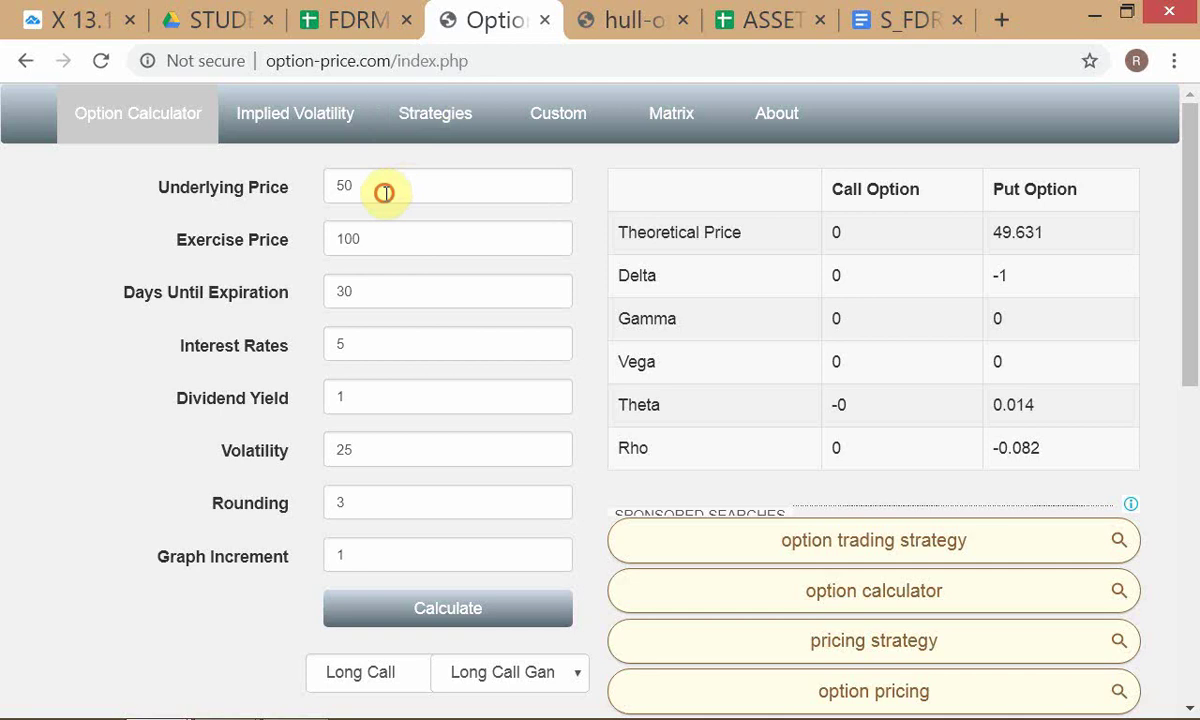
{"action": "left_click_drag", "start_coordinate": [385, 193], "coordinate": [327, 176]}
{"action": "type", "text": "90"}
{"action": "key", "text": "Return"}
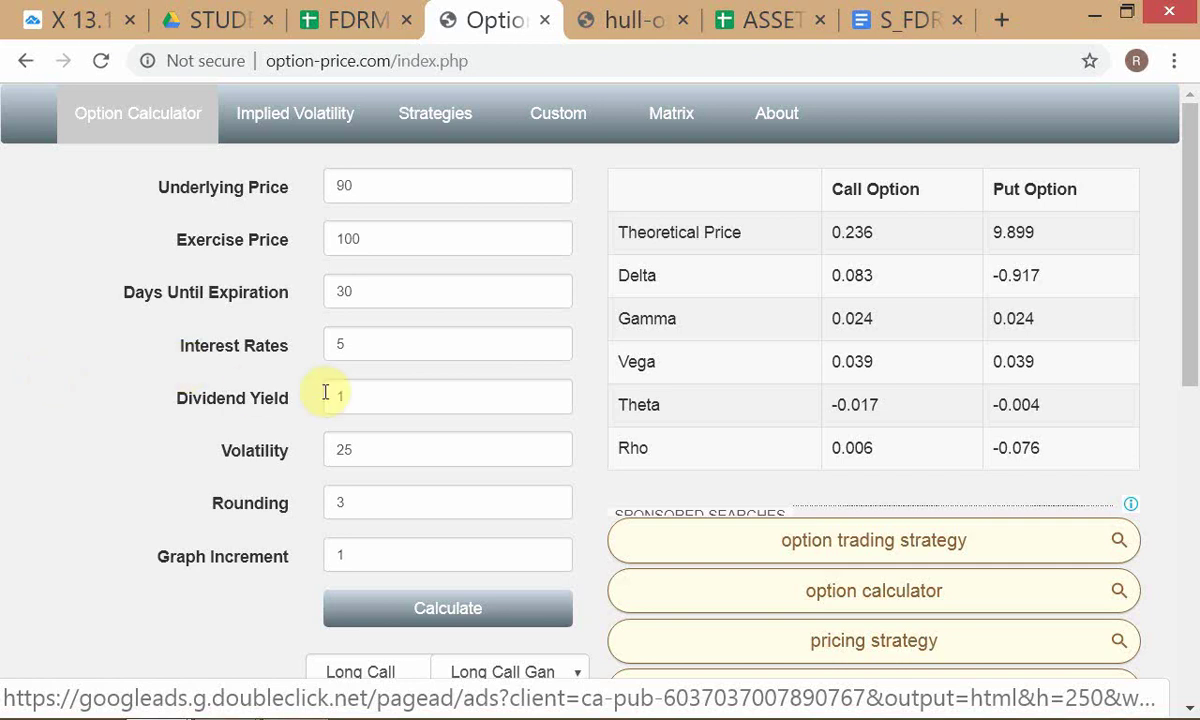
Step: Set the volatility to 76 and recalculate the option values
{"action": "left_click", "coordinate": [358, 463]}
{"action": "left_click_drag", "start_coordinate": [358, 463], "coordinate": [332, 458]}
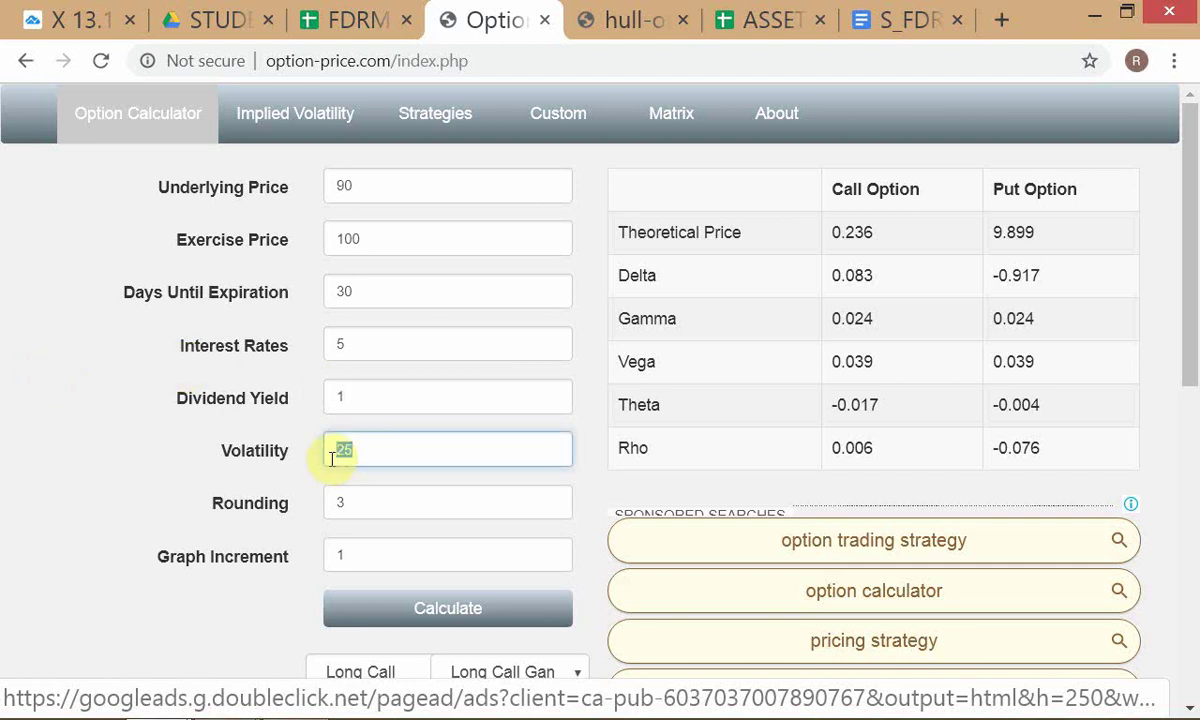
{"action": "type", "text": "76"}
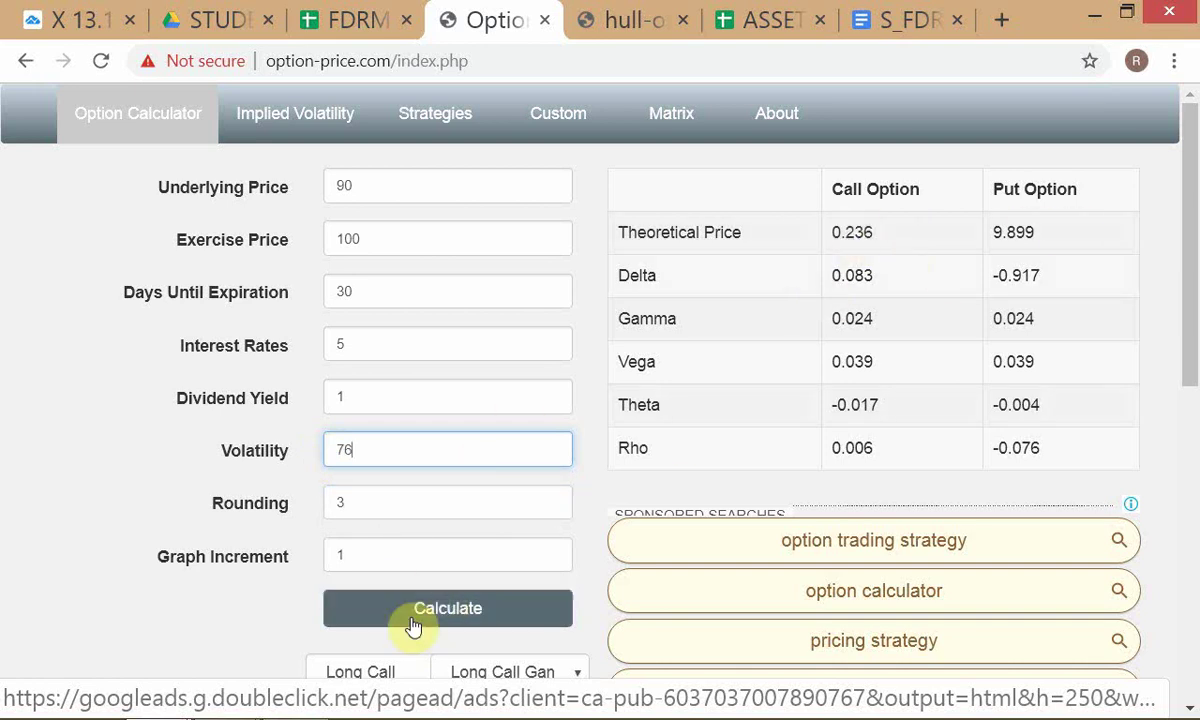
{"action": "left_click", "coordinate": [443, 612]}
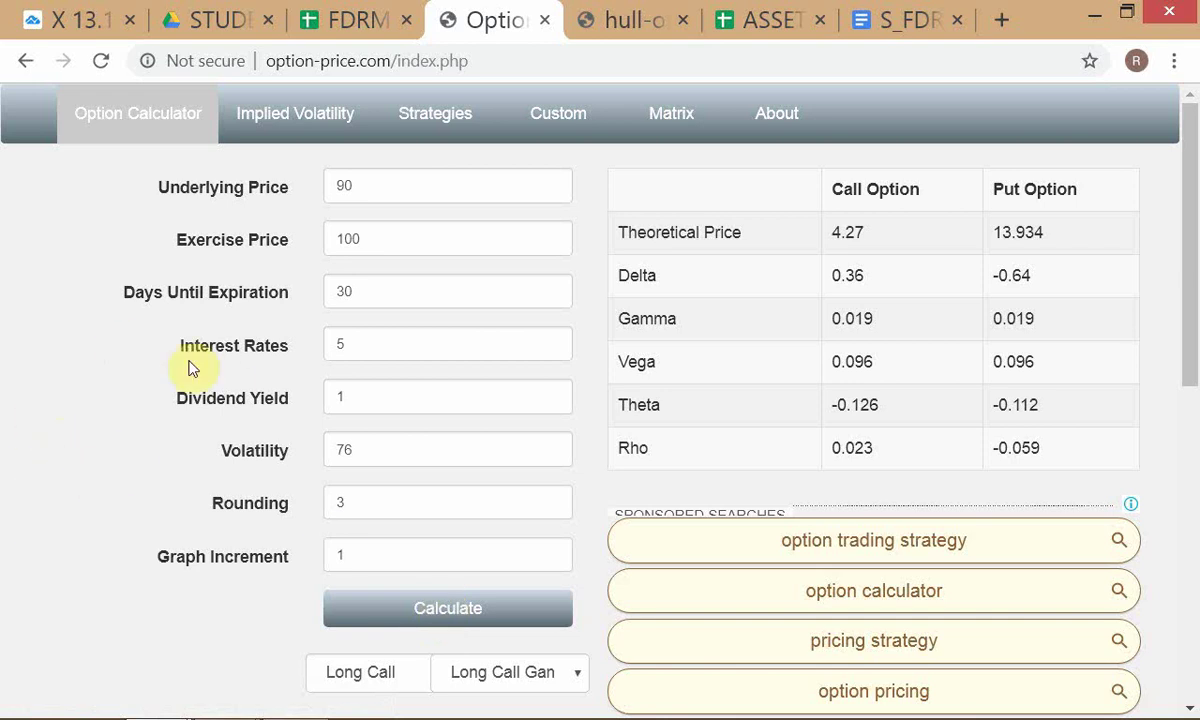
Step: Copy the option calculator's web address and paste it on its own line above the DERIVATIVE definition in the session outline
{"action": "left_click", "coordinate": [492, 60]}
{"action": "key", "text": "ctrl+c"}
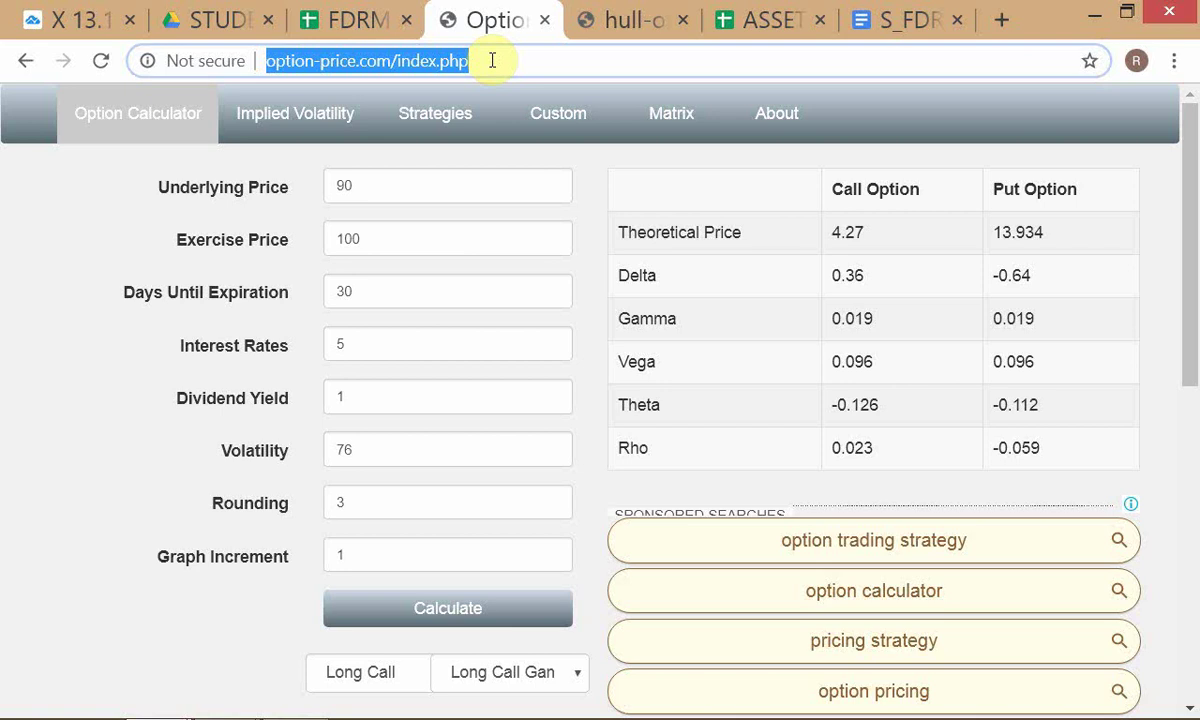
{"action": "left_click", "coordinate": [908, 28]}
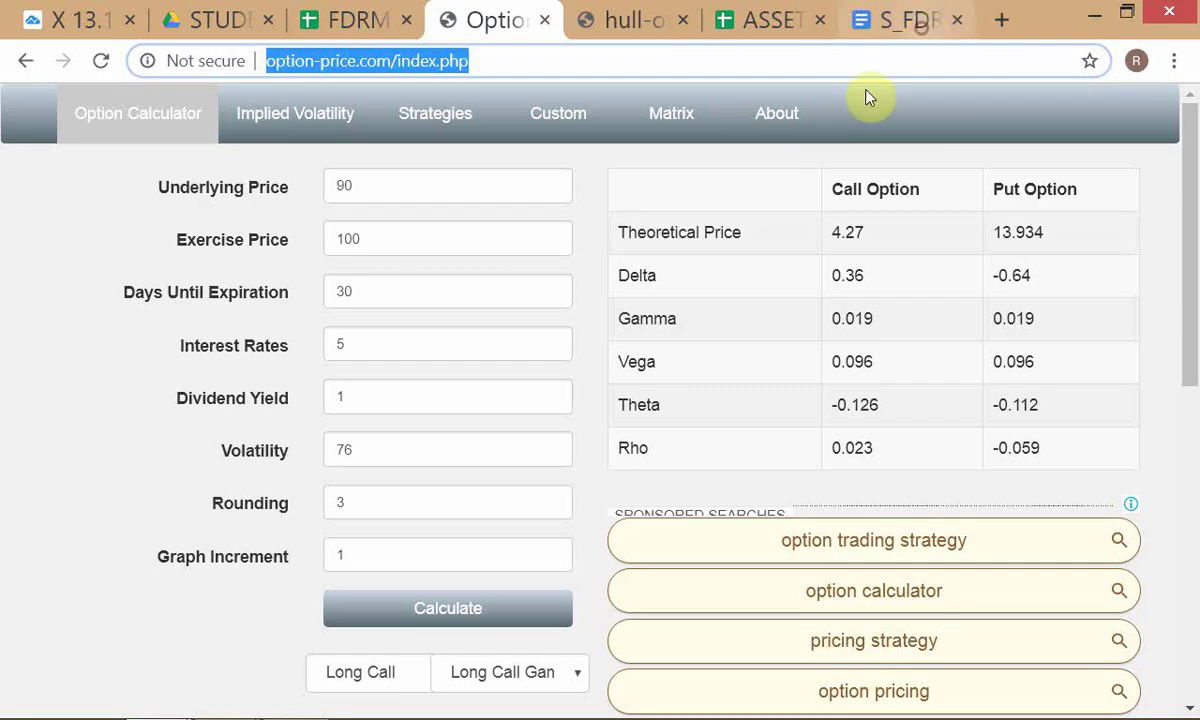
{"action": "left_click", "coordinate": [908, 22]}
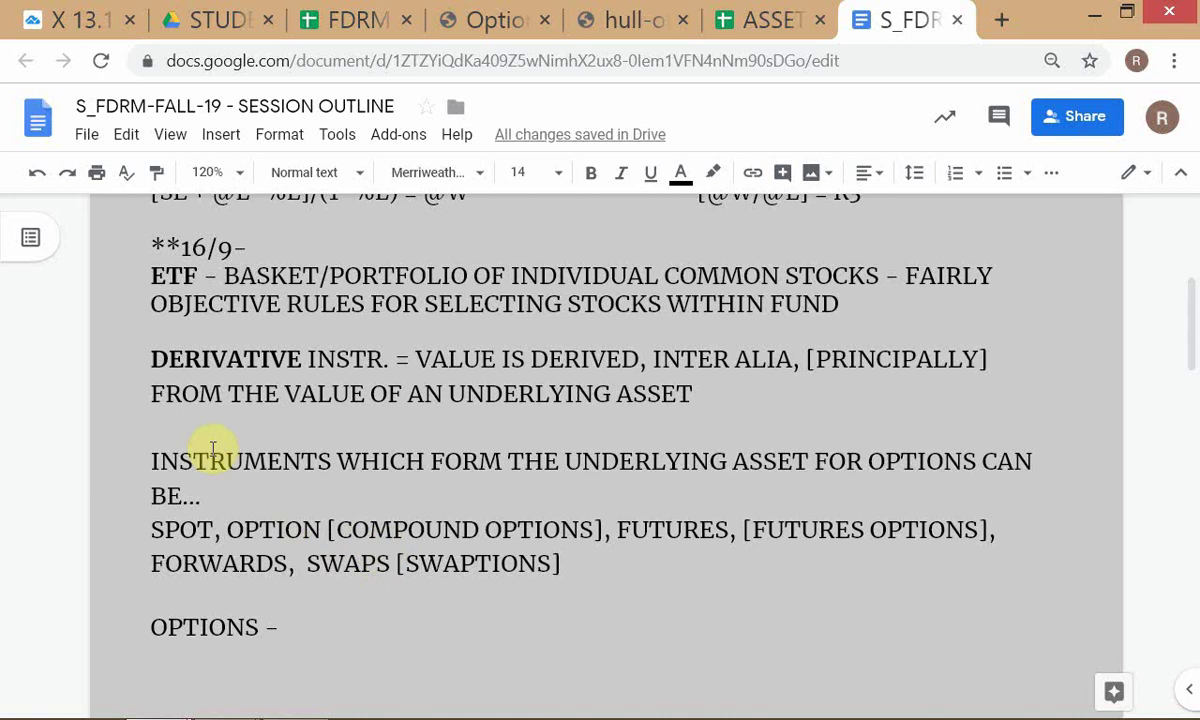
{"action": "left_click", "coordinate": [153, 422]}
{"action": "left_click", "coordinate": [145, 334]}
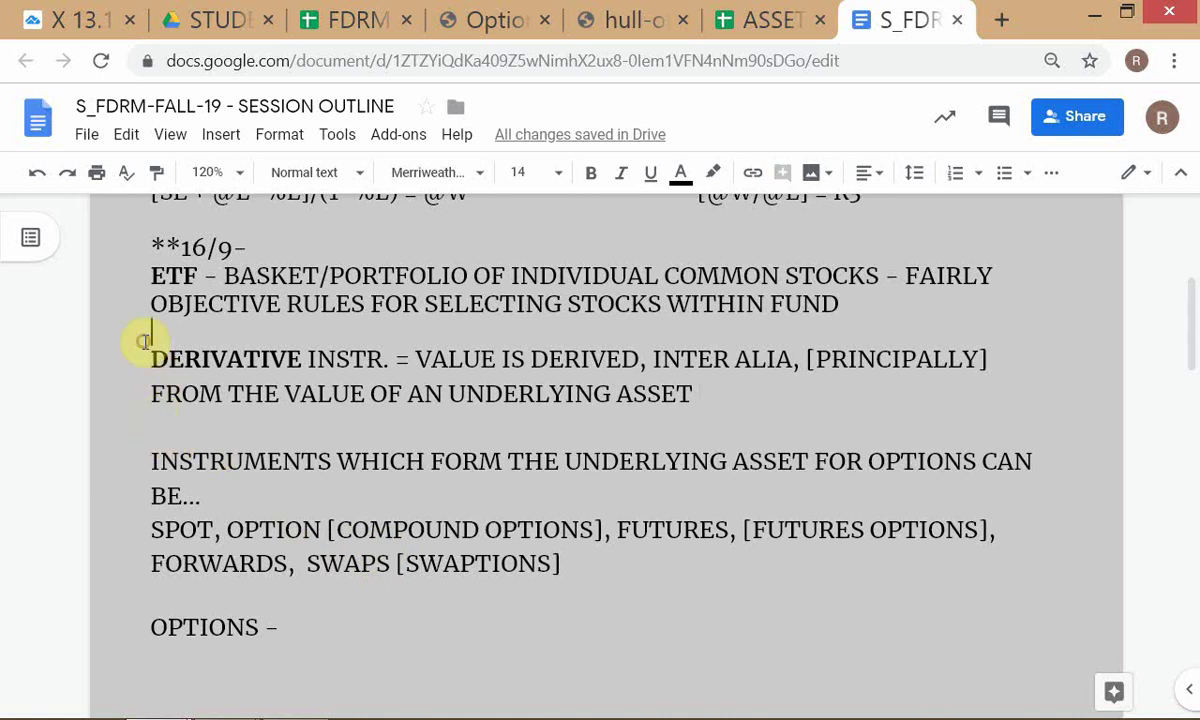
{"action": "key", "text": "Return"}
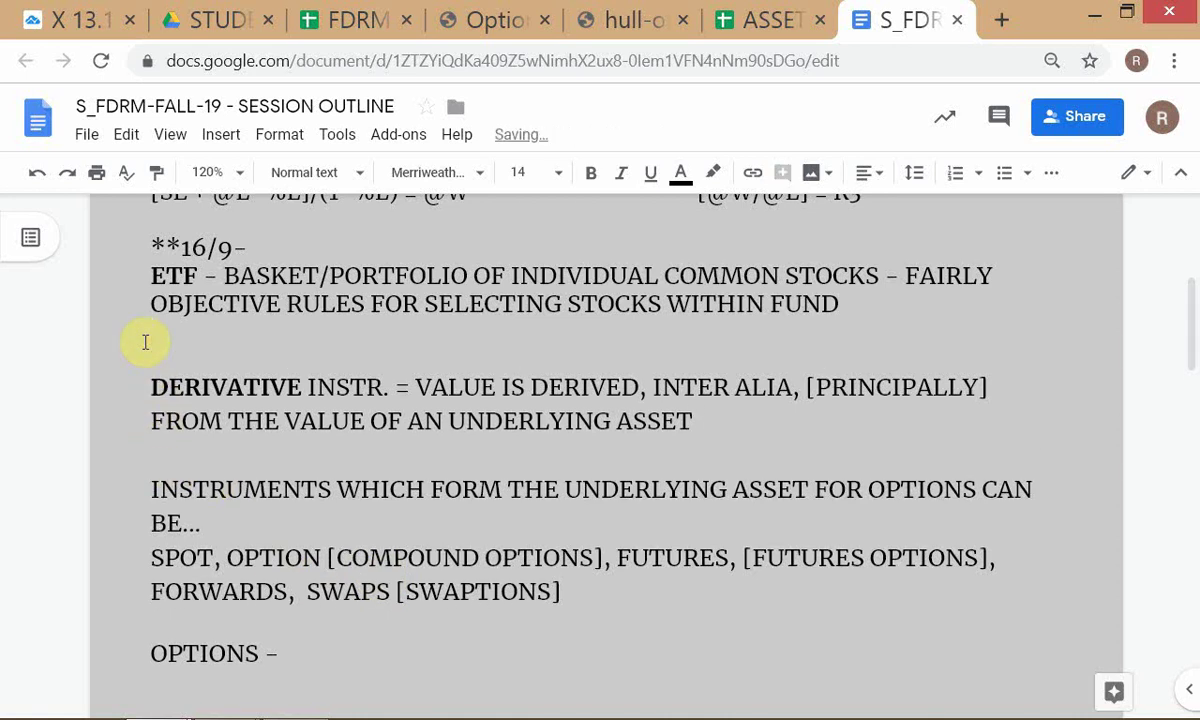
{"action": "key", "text": "ctrl+v"}
{"action": "key", "text": "Return"}
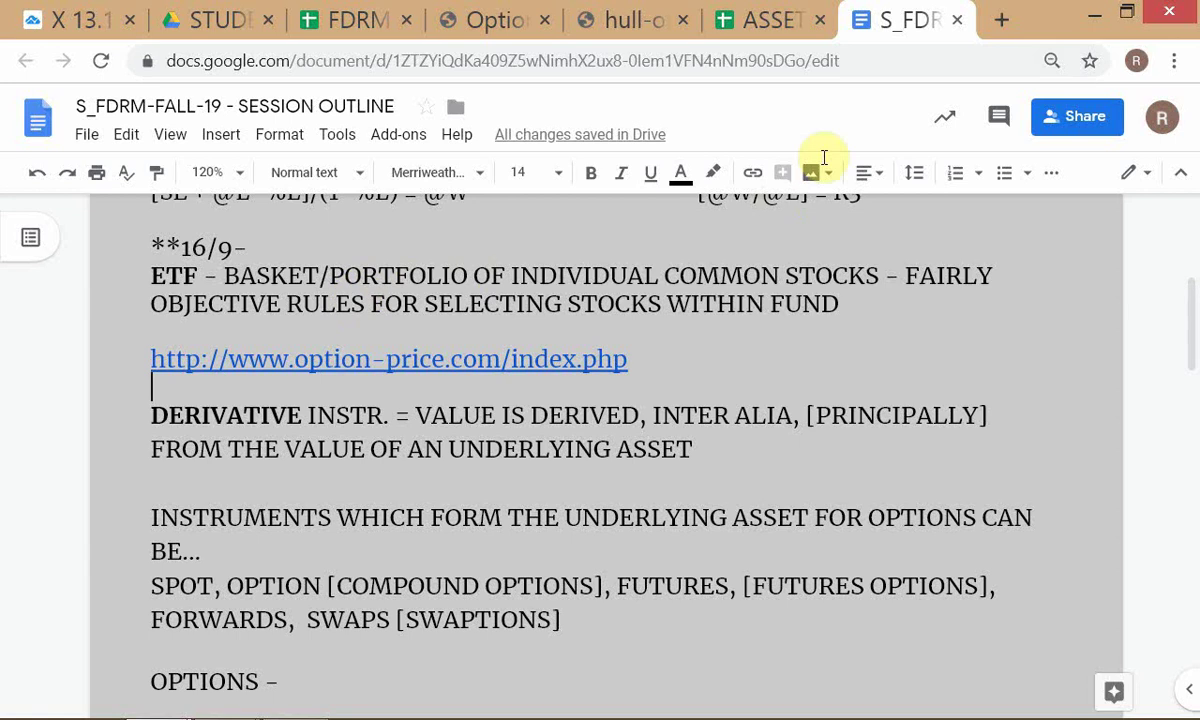
Step: Return to the option calculator page to review its inputs and results
{"action": "left_click", "coordinate": [493, 20]}
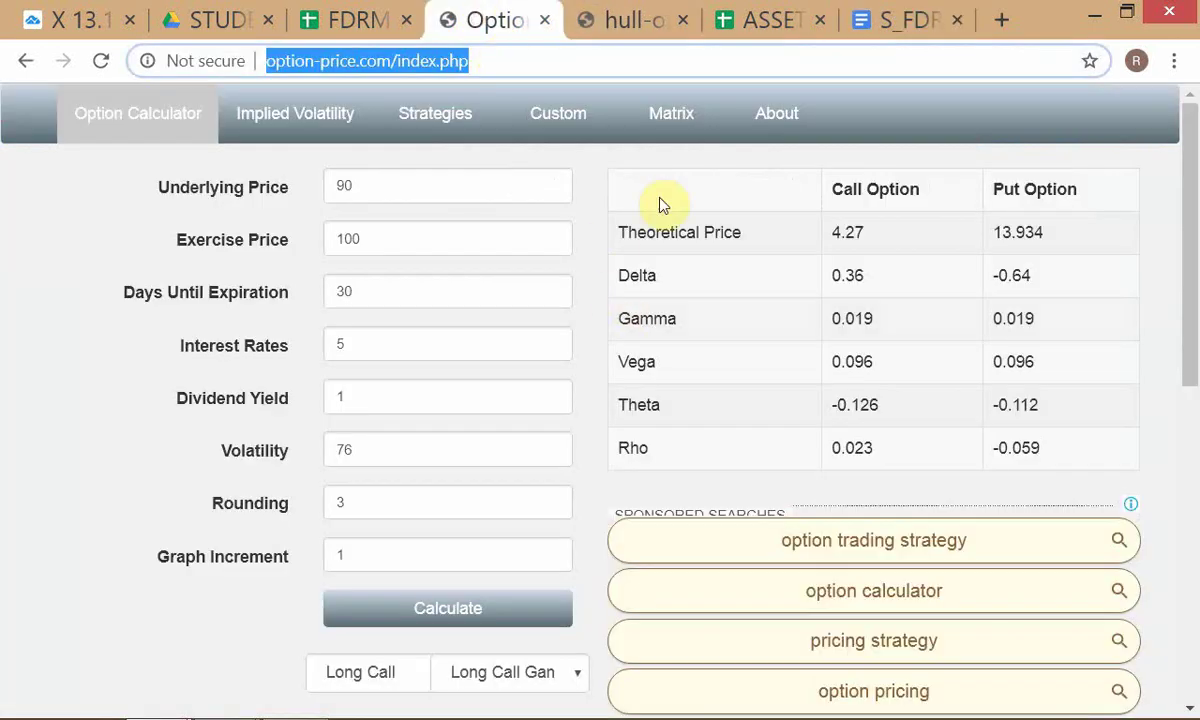
{"action": "left_click", "coordinate": [657, 165]}
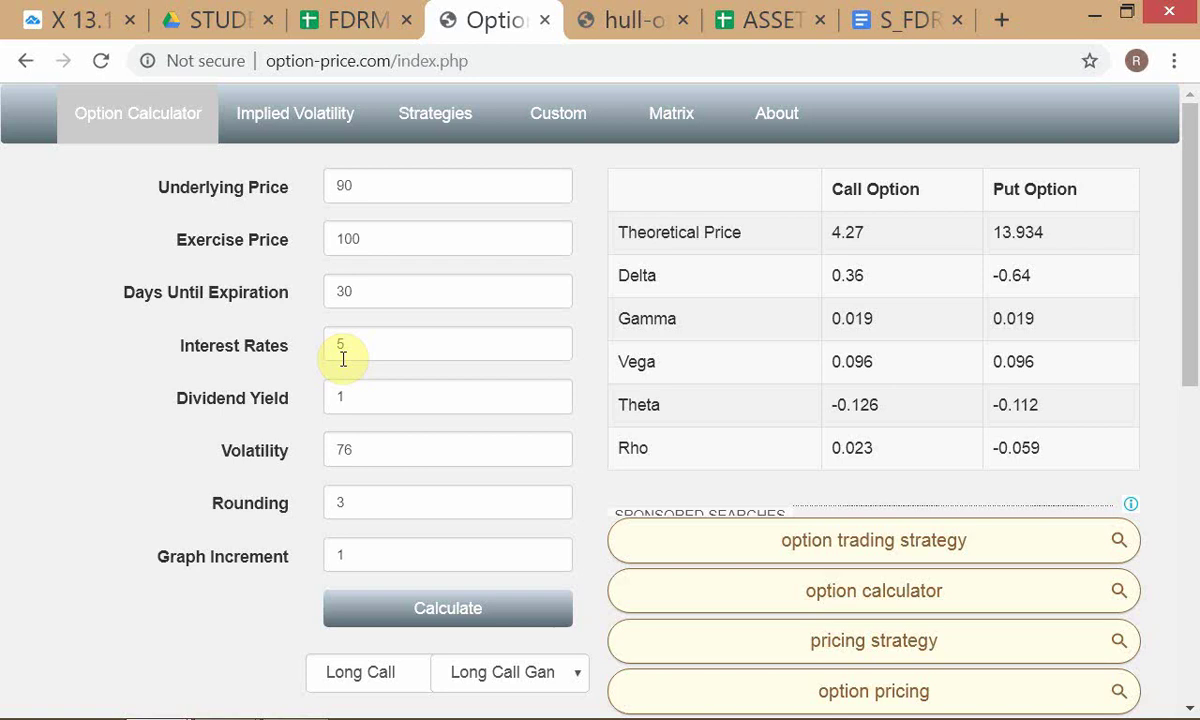
Step: Open the asset classes, markets and instruments spreadsheet at a larger size and check it alongside the S_BASIC options introduction
{"action": "left_click", "coordinate": [766, 20]}
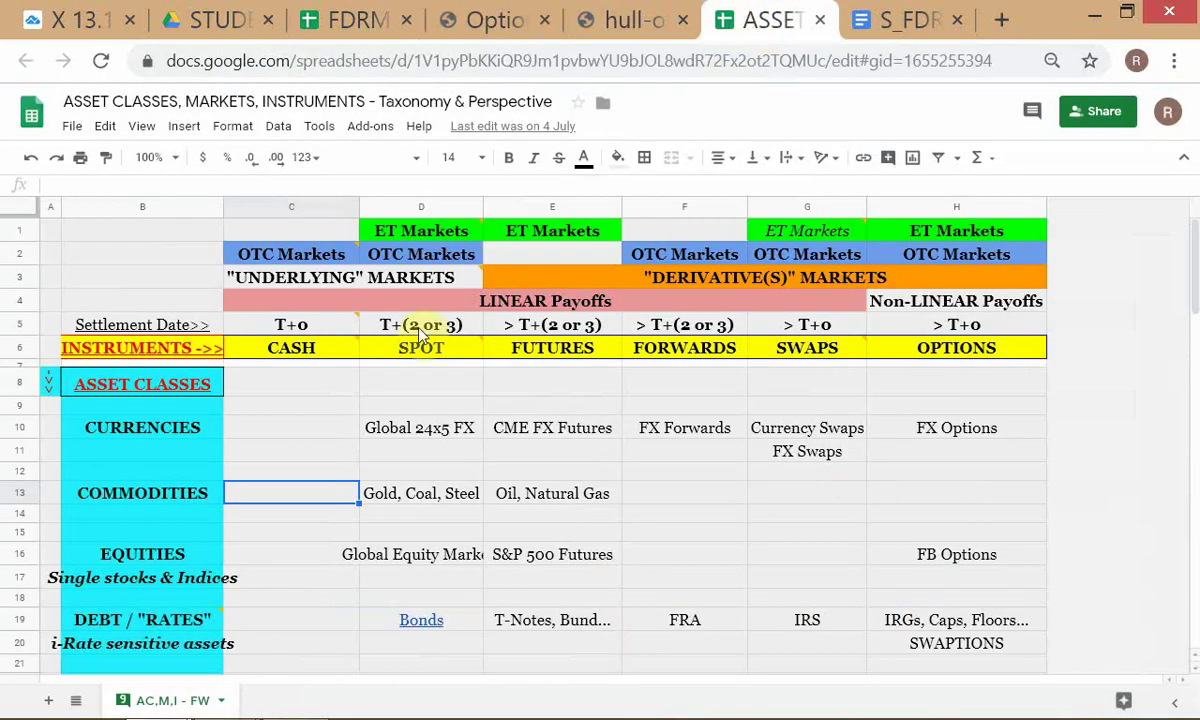
{"action": "key", "text": "ctrl+plus"}
{"action": "key", "text": "ctrl+plus"}
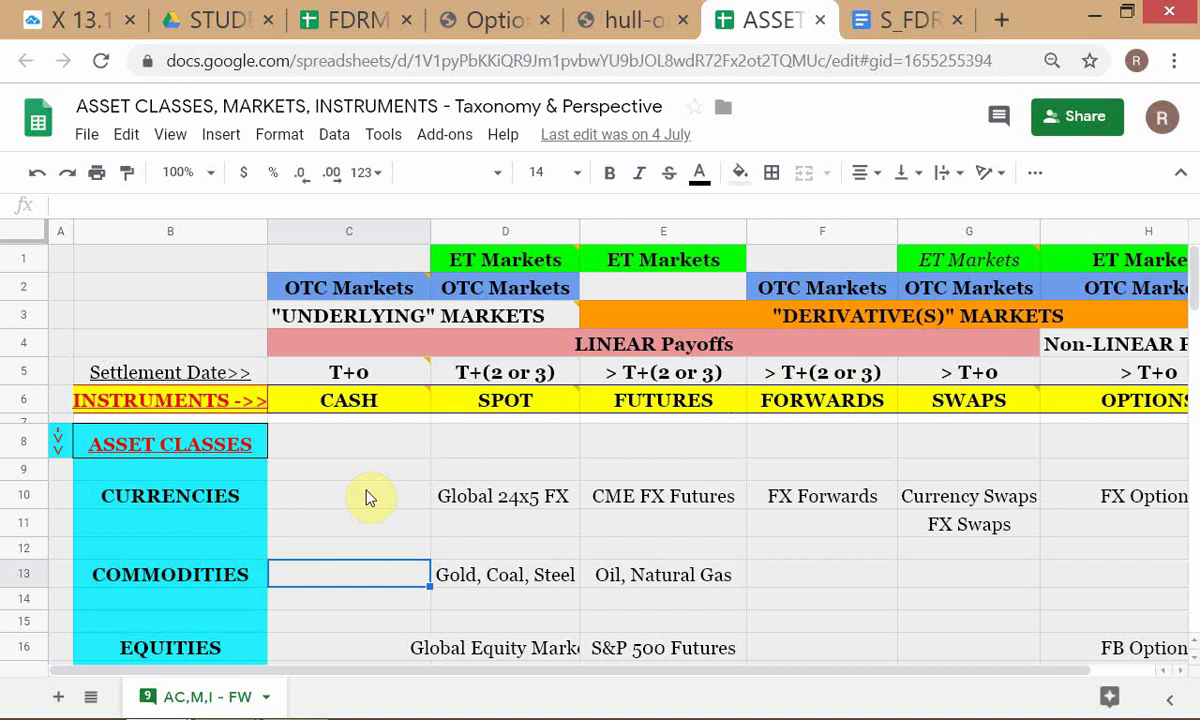
{"action": "key", "text": "alt+Tab"}
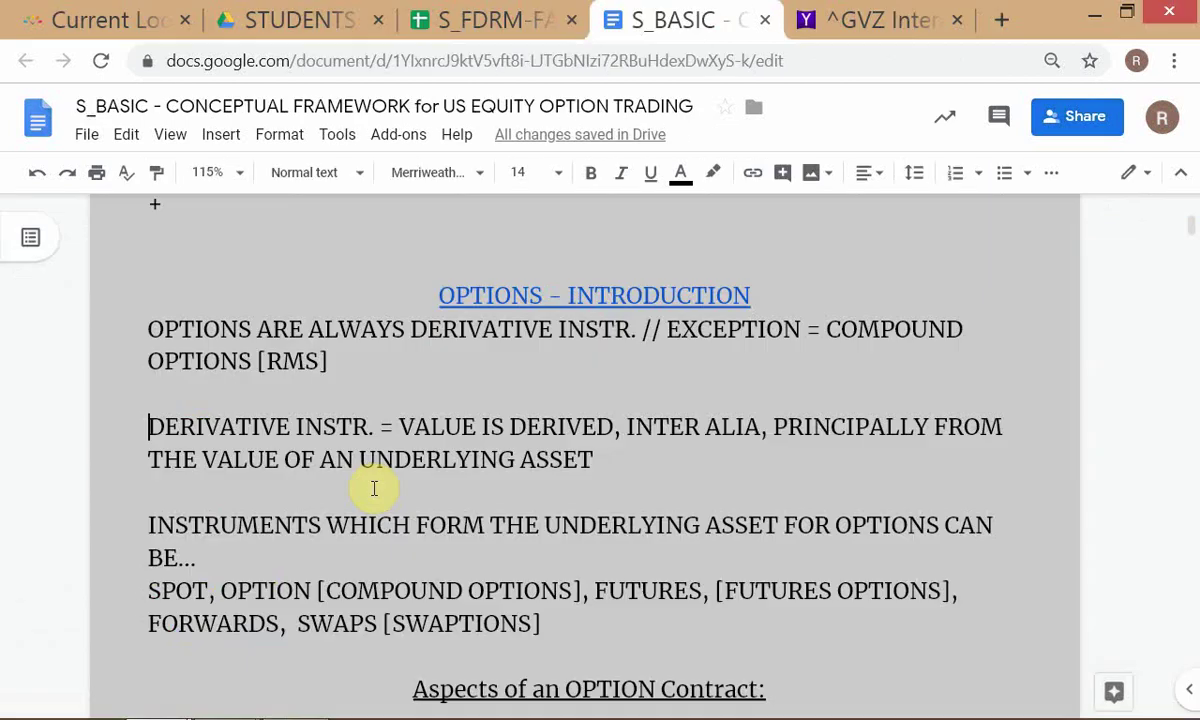
{"action": "key", "text": "alt+Tab"}
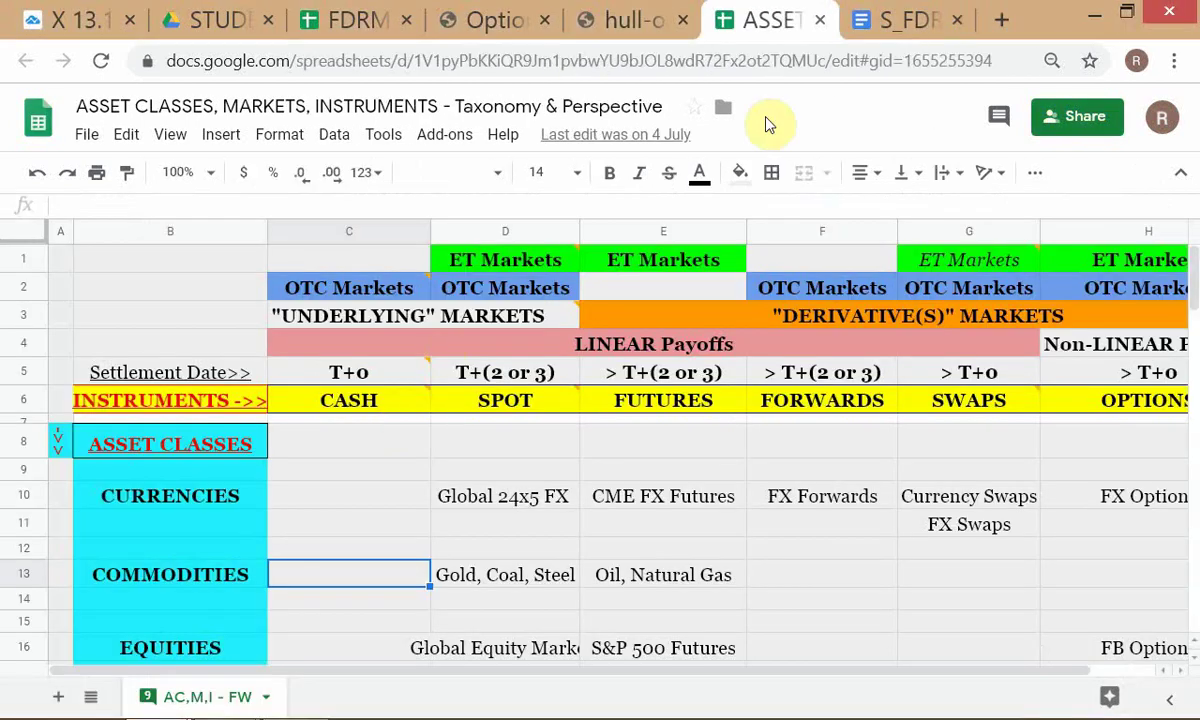
Step: Underline the words UNDERLYING and DERIVATIVE in the session outline's derivative instrument definition
{"action": "left_click", "coordinate": [888, 28]}
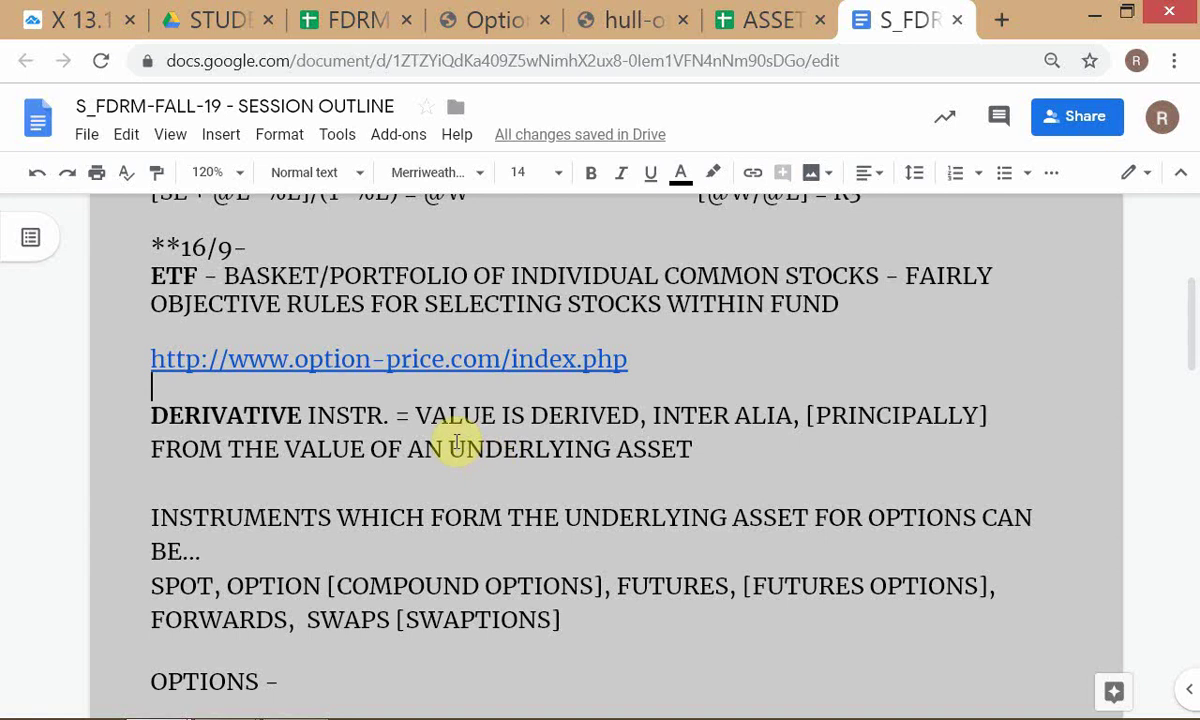
{"action": "double_click", "coordinate": [607, 451]}
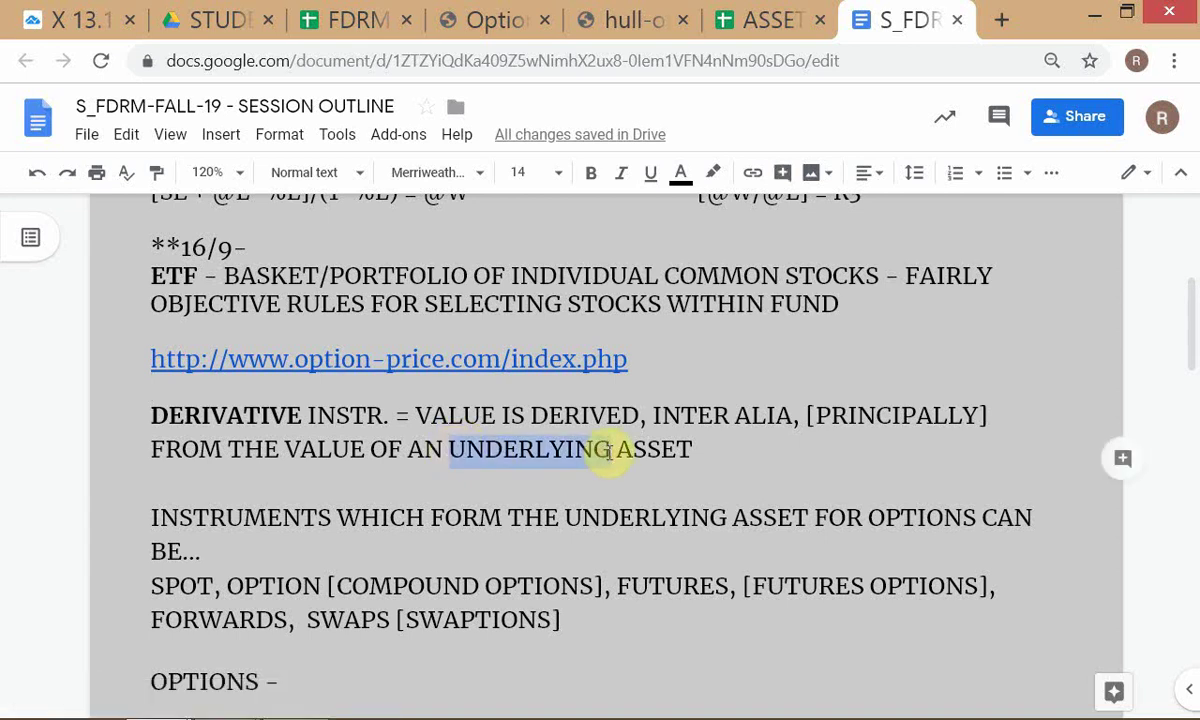
{"action": "key", "text": "ctrl+u"}
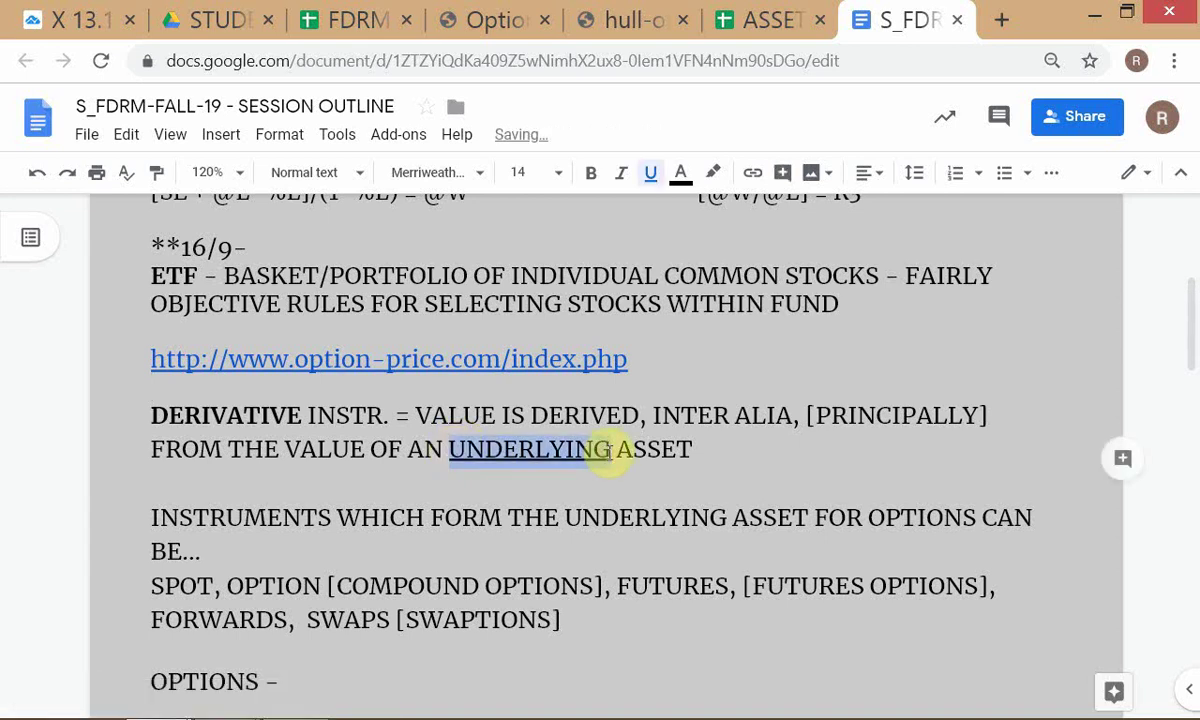
{"action": "left_click", "coordinate": [152, 416]}
{"action": "left_click", "coordinate": [306, 415], "text": "shift"}
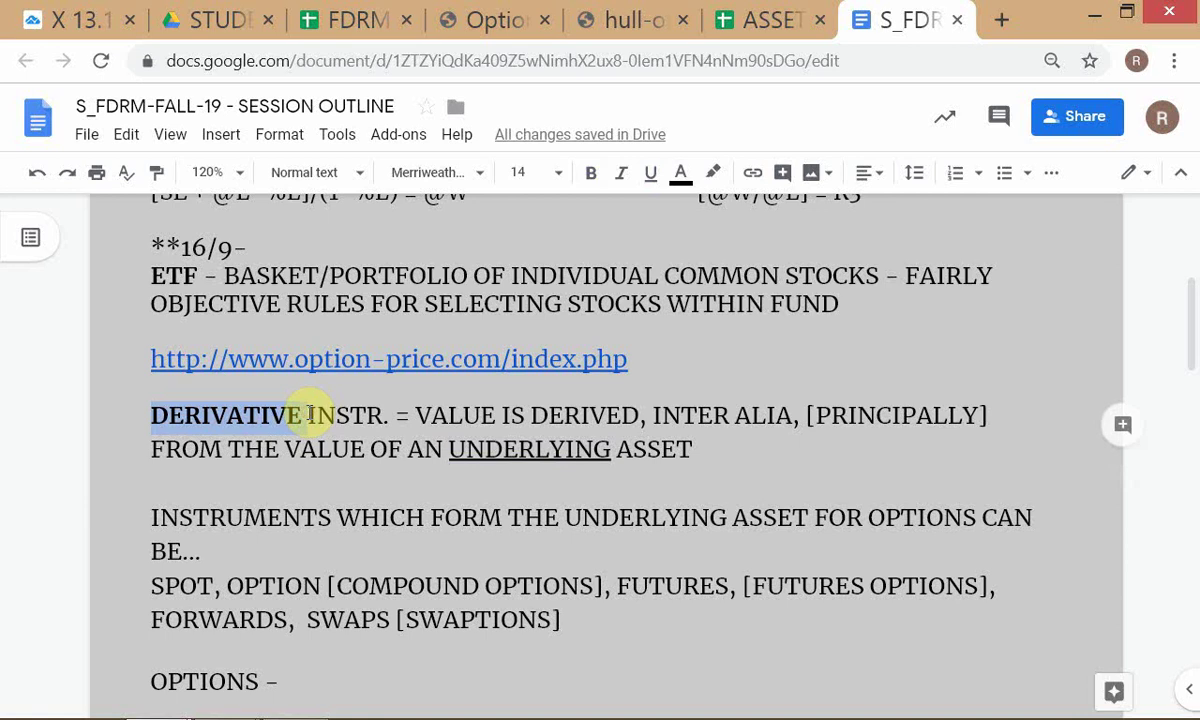
{"action": "key", "text": "ctrl+u"}
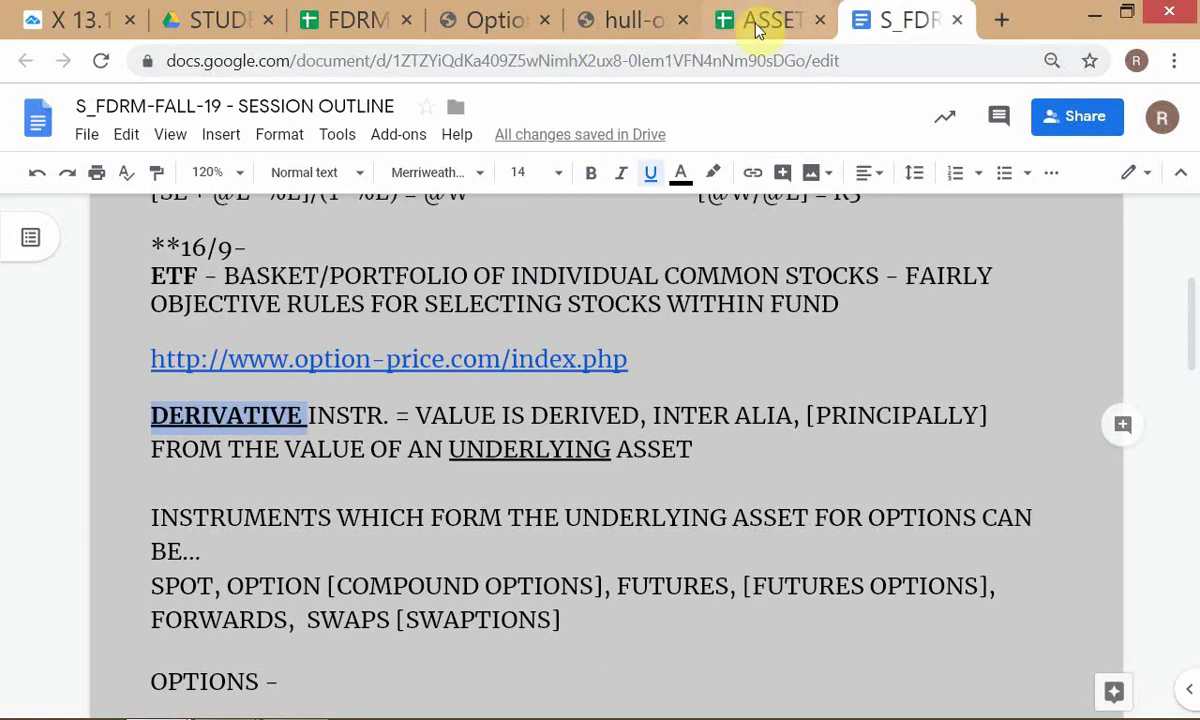
Step: Compare the spreadsheet's underlying and derivative market columns with the S_BASIC list of instruments that can underlie options
{"action": "left_click", "coordinate": [760, 20]}
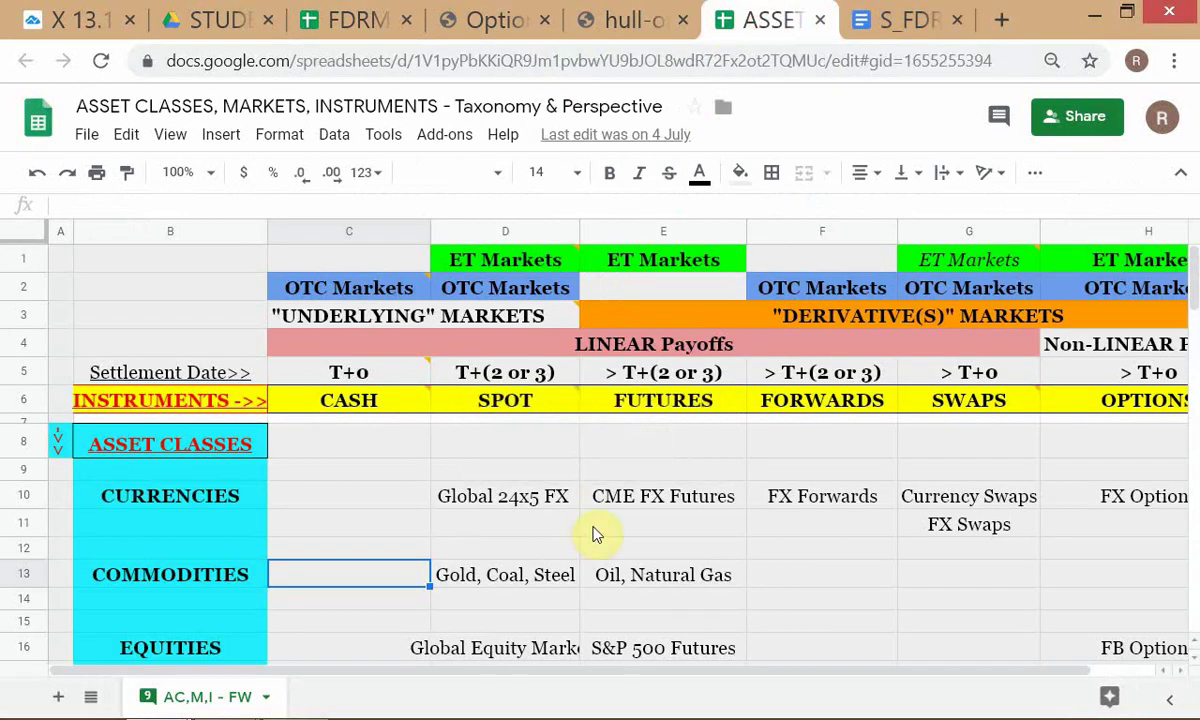
{"action": "left_click", "coordinate": [381, 481]}
{"action": "key", "text": "ctrl+minus"}
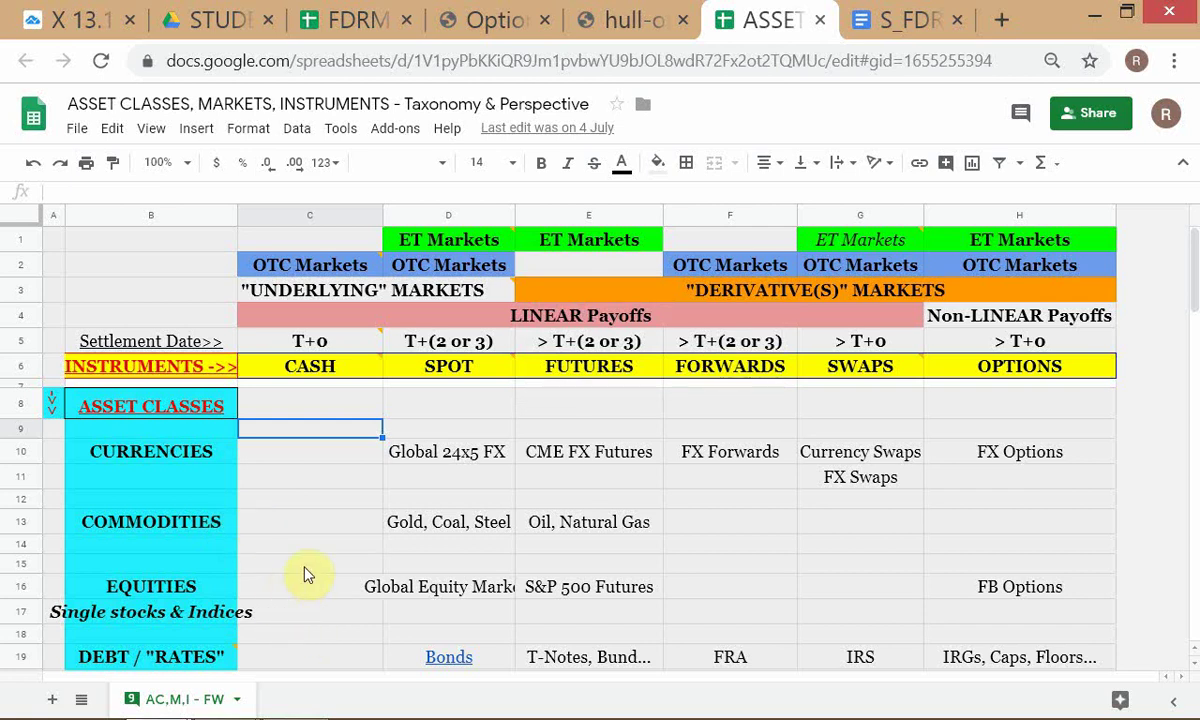
{"action": "key", "text": "alt+Tab"}
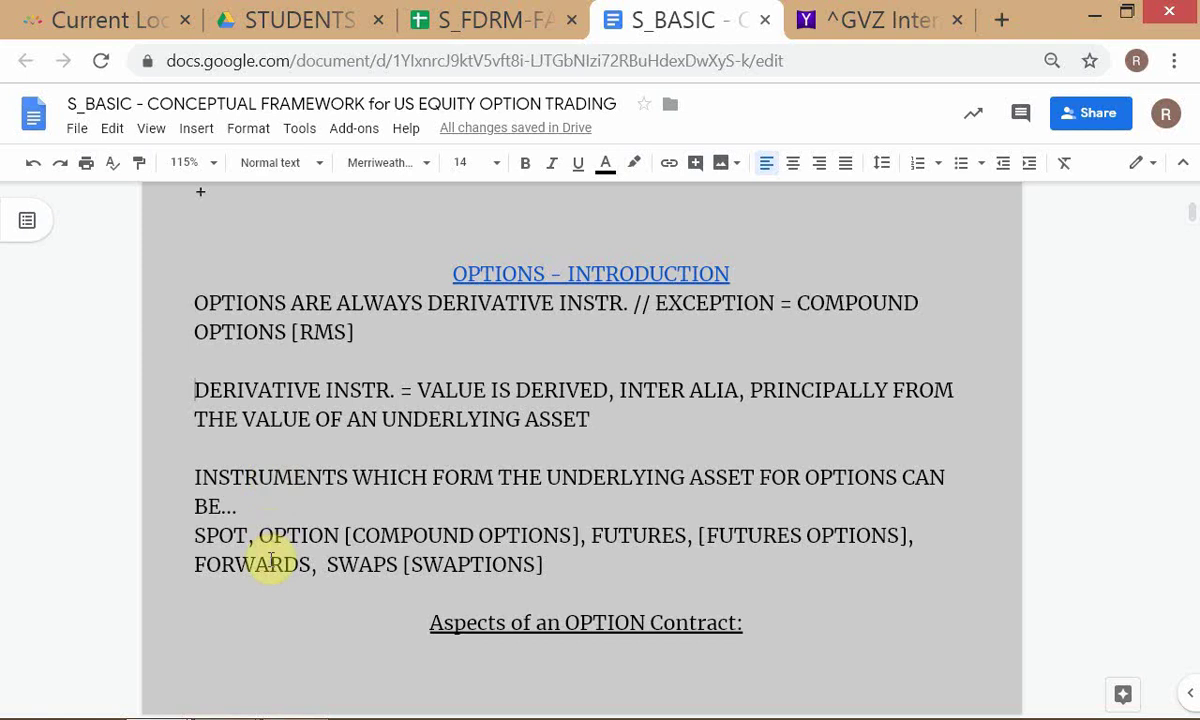
{"action": "left_click", "coordinate": [365, 500]}
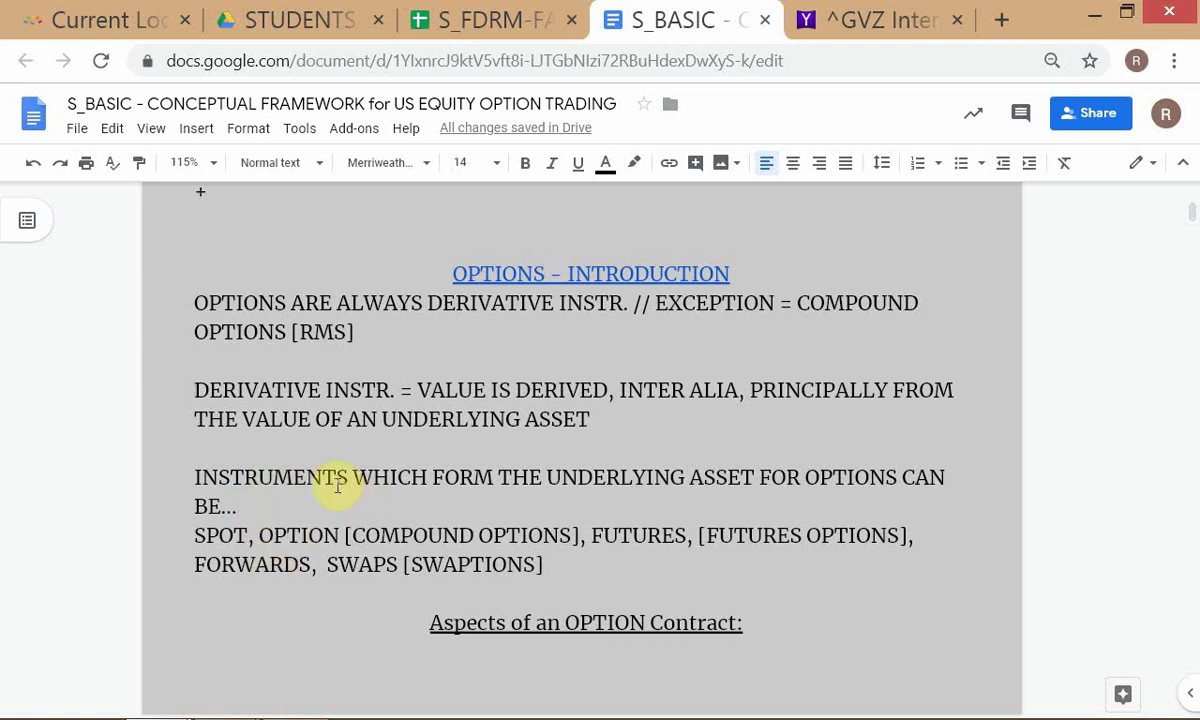
{"action": "key", "text": "alt+Tab"}
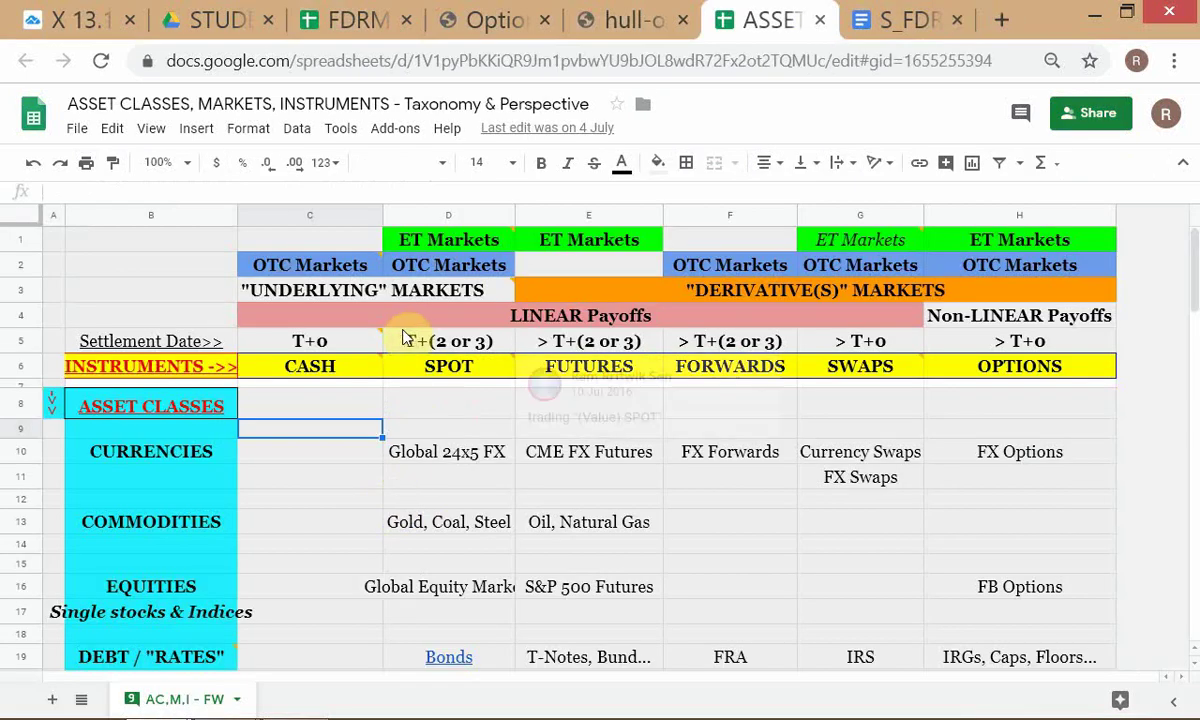
{"action": "mouse_move", "coordinate": [393, 277]}
{"action": "key", "text": "alt+Tab"}
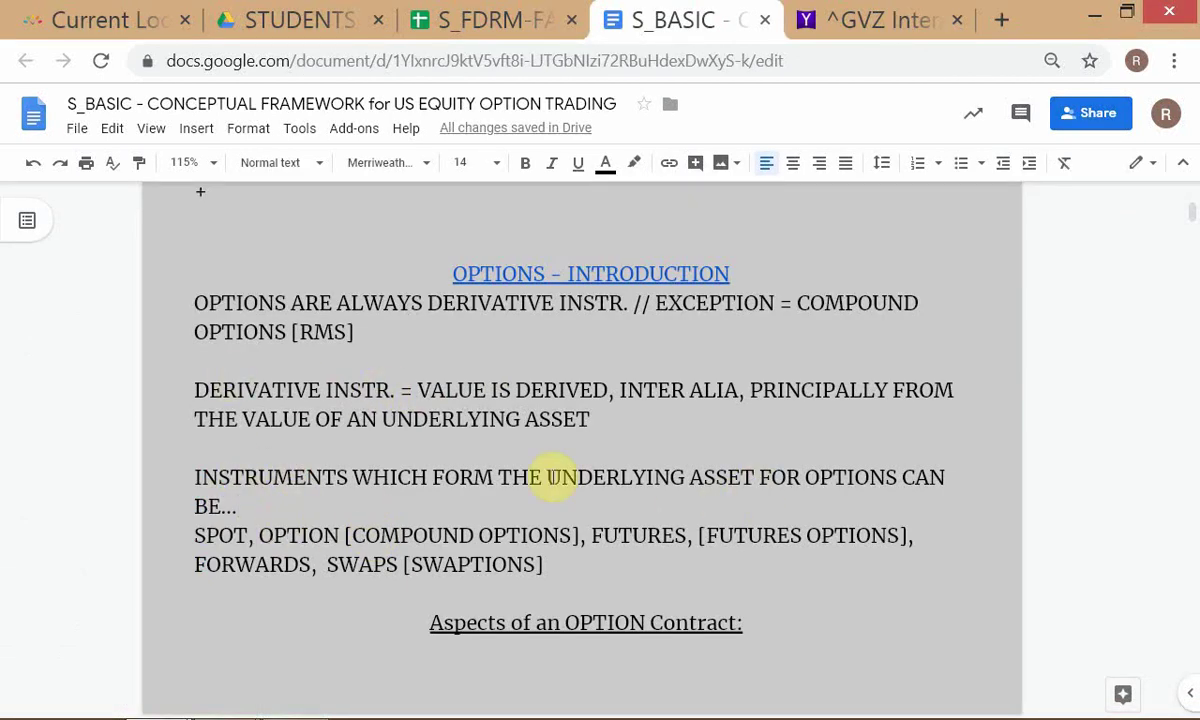
{"action": "key", "text": "alt+Tab"}
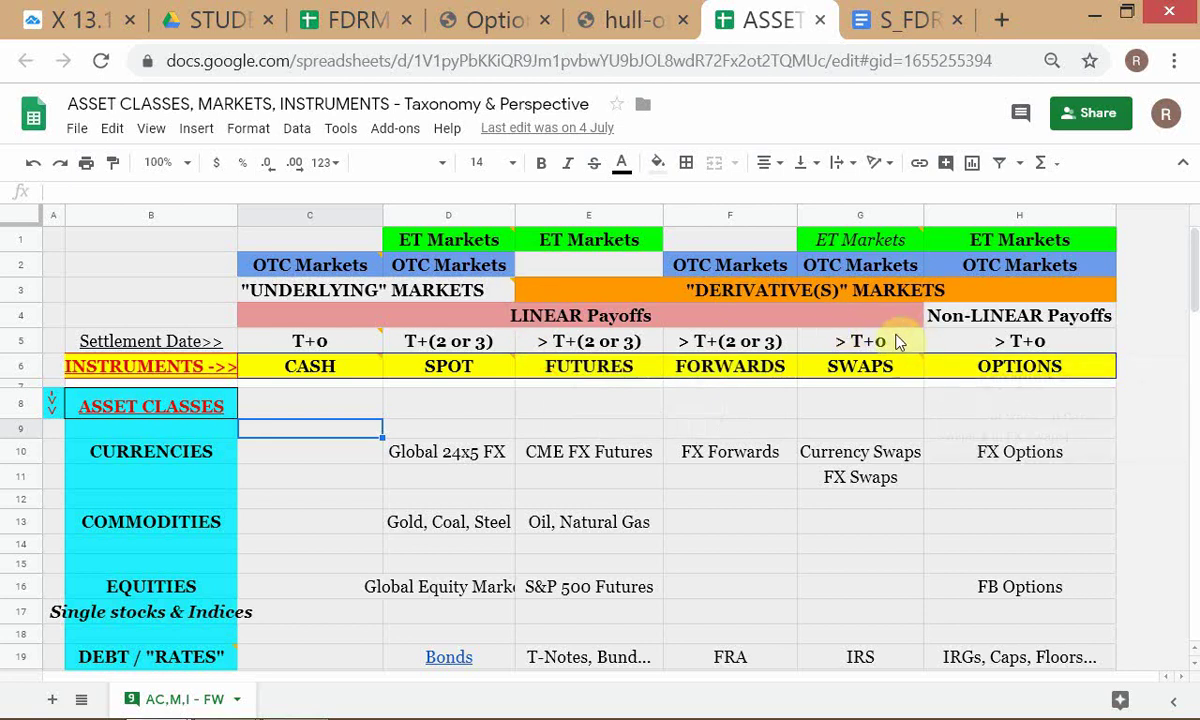
Step: Examine the spreadsheet's market types, settlement dates and instrument headings from spot to options, then recheck the S_BASIC options introduction
{"action": "mouse_move", "coordinate": [915, 378]}
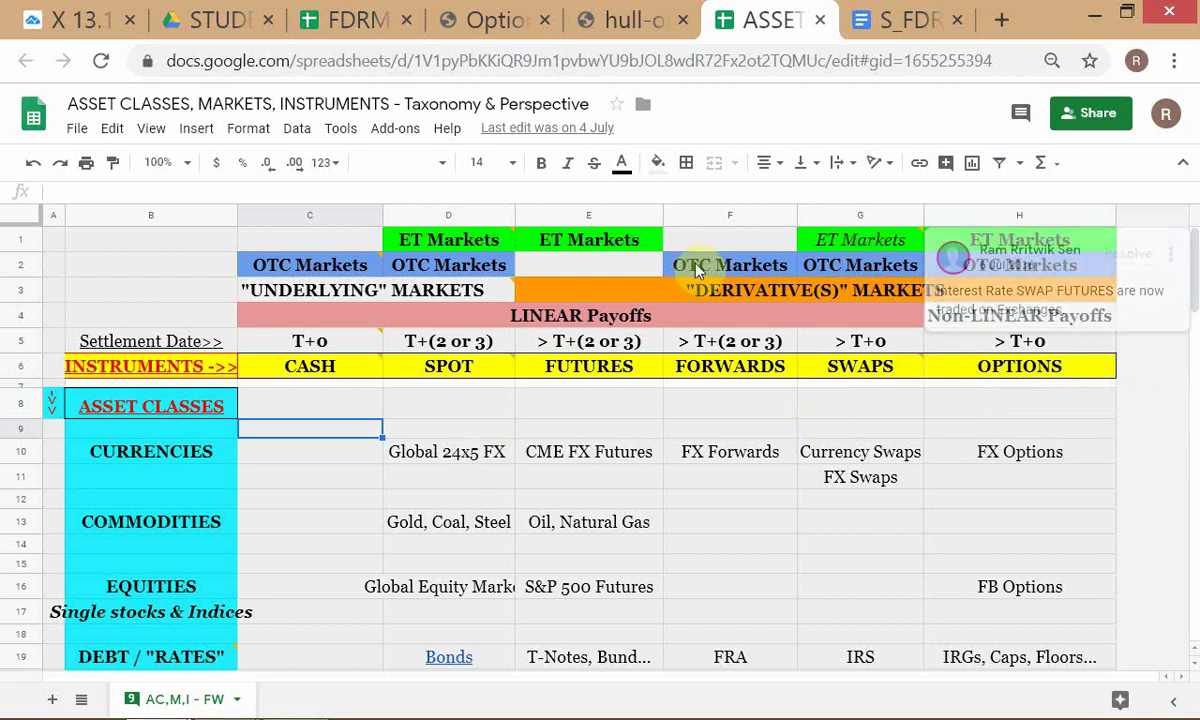
{"action": "mouse_move", "coordinate": [563, 302]}
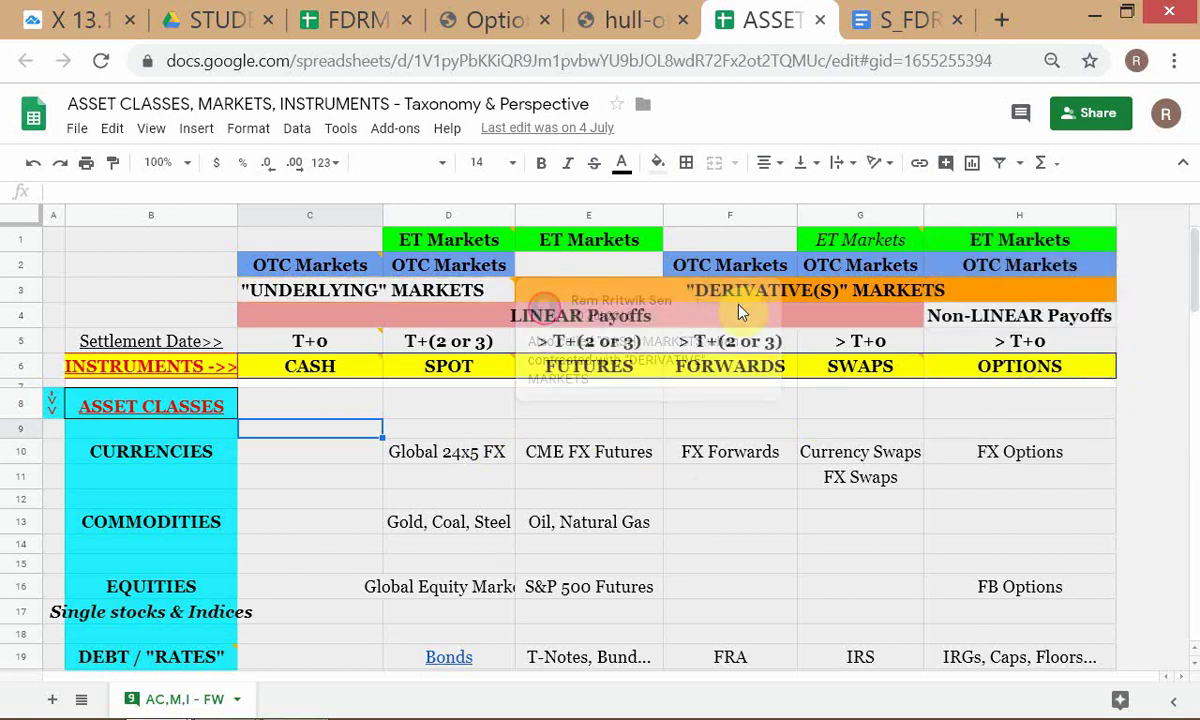
{"action": "mouse_move", "coordinate": [543, 352]}
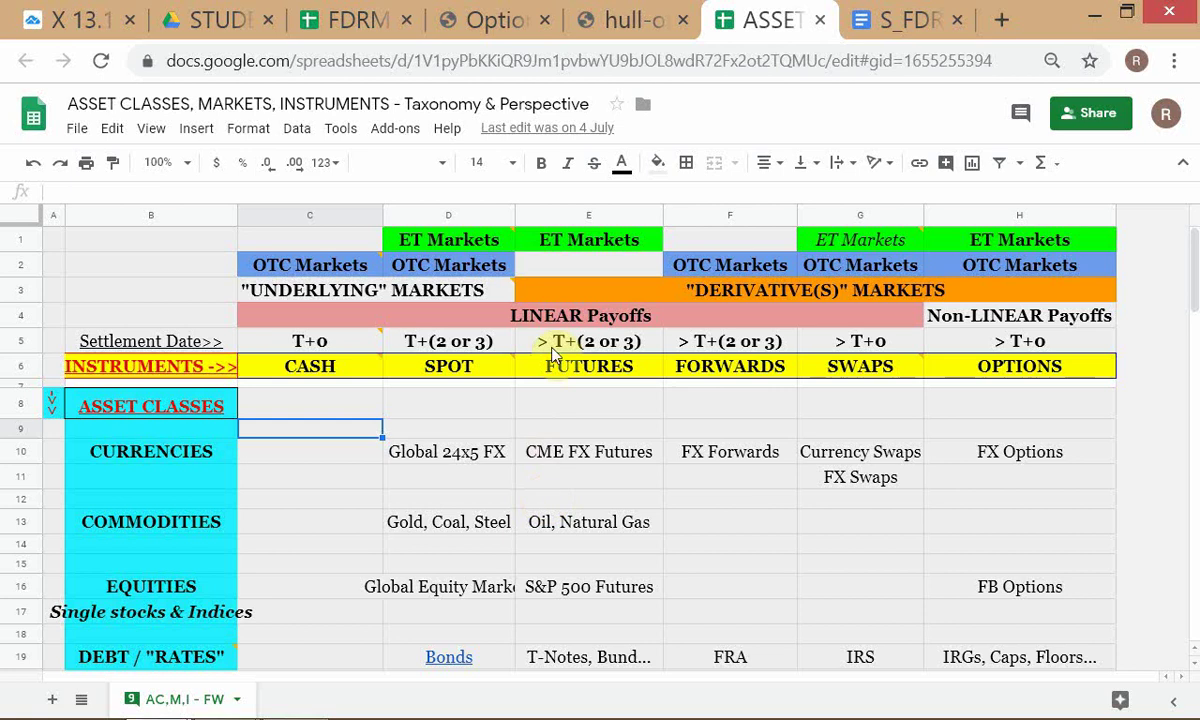
{"action": "mouse_move", "coordinate": [460, 362]}
{"action": "mouse_move", "coordinate": [1020, 368]}
{"action": "key", "text": "alt+Tab"}
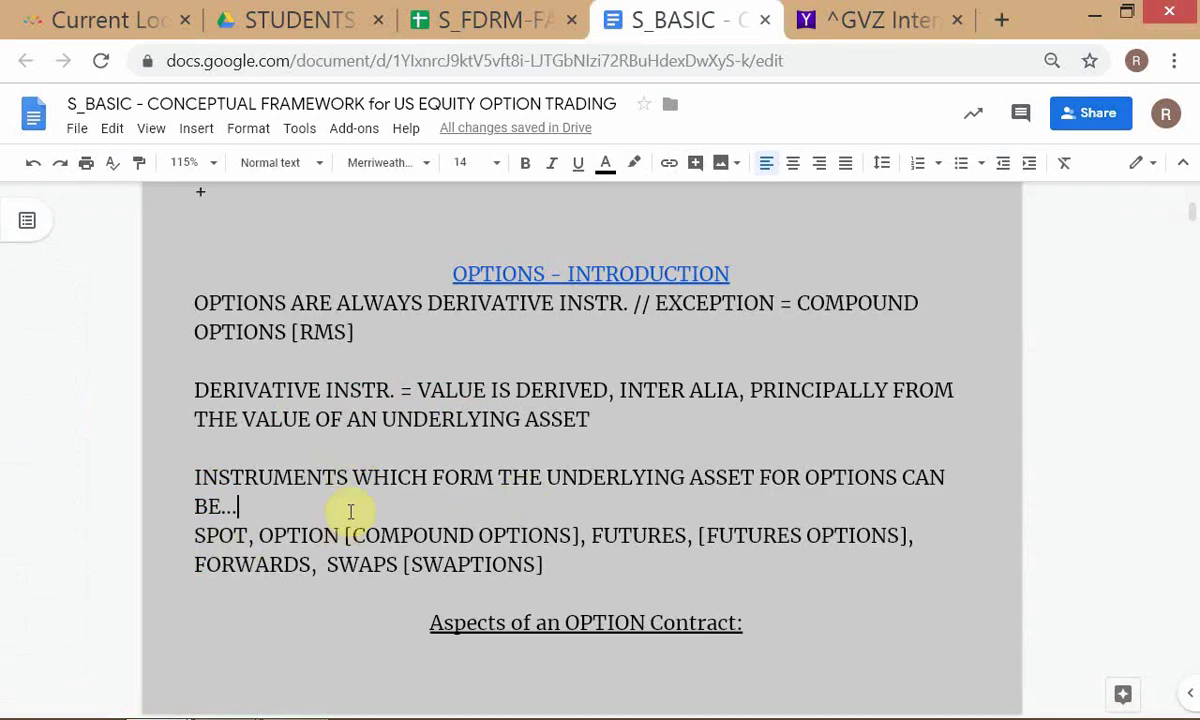
{"action": "left_click", "coordinate": [268, 501]}
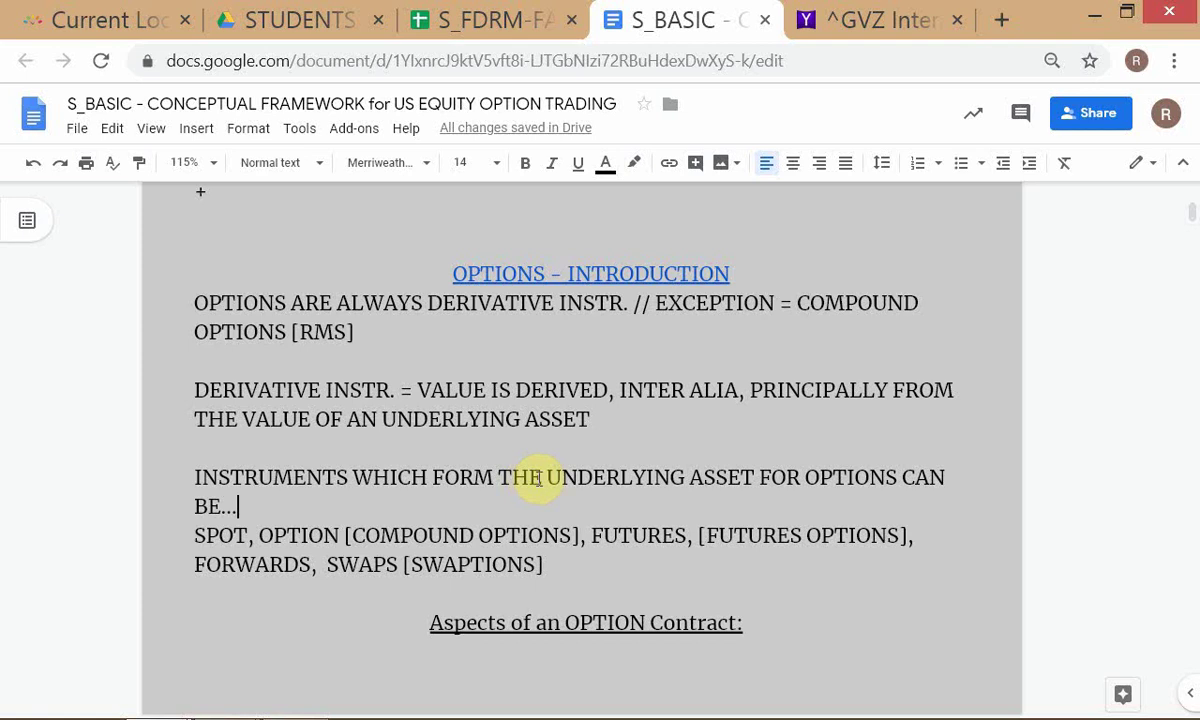
{"action": "key", "text": "alt+Tab"}
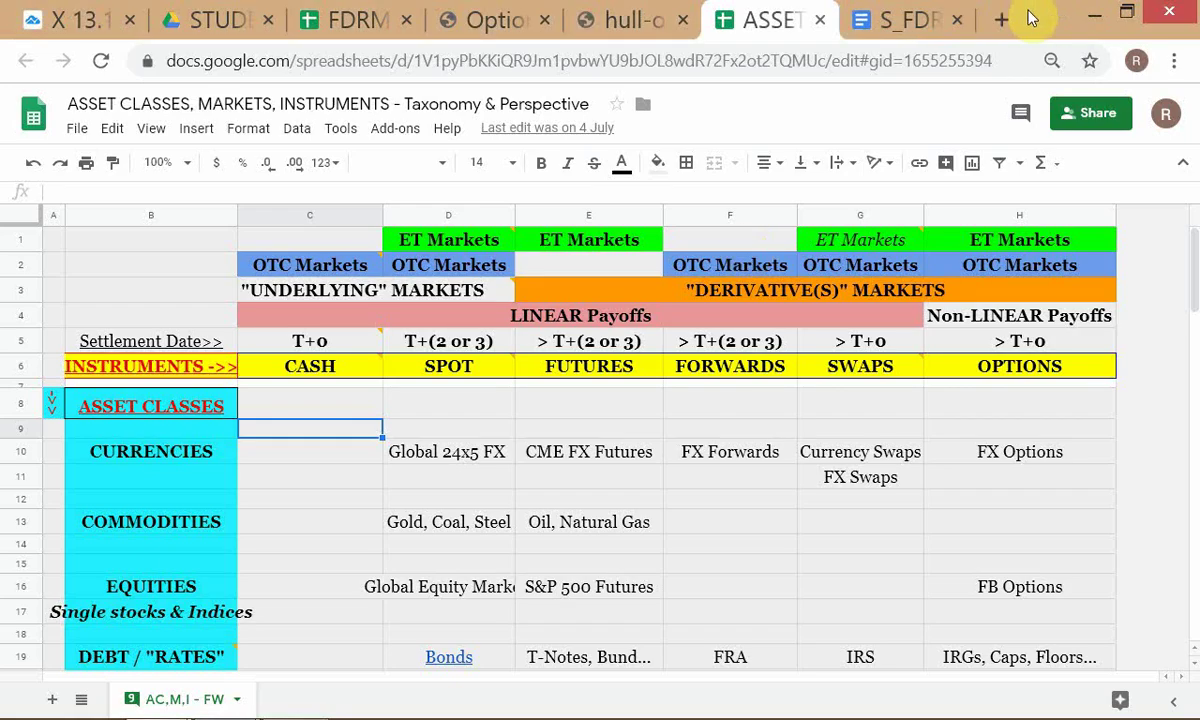
Step: Set the font size of all text in the session outline to 16
{"action": "left_click", "coordinate": [924, 21]}
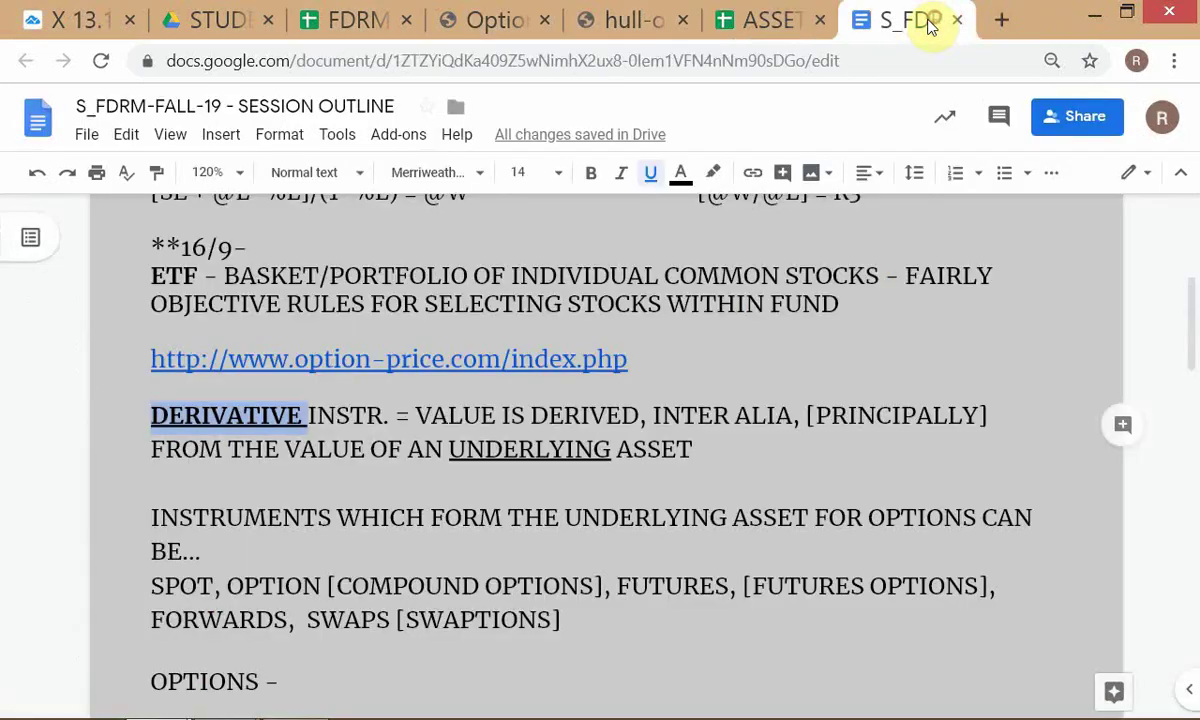
{"action": "left_click", "coordinate": [348, 517]}
{"action": "scroll", "coordinate": [348, 517], "scroll_direction": "down", "scroll_amount": 1}
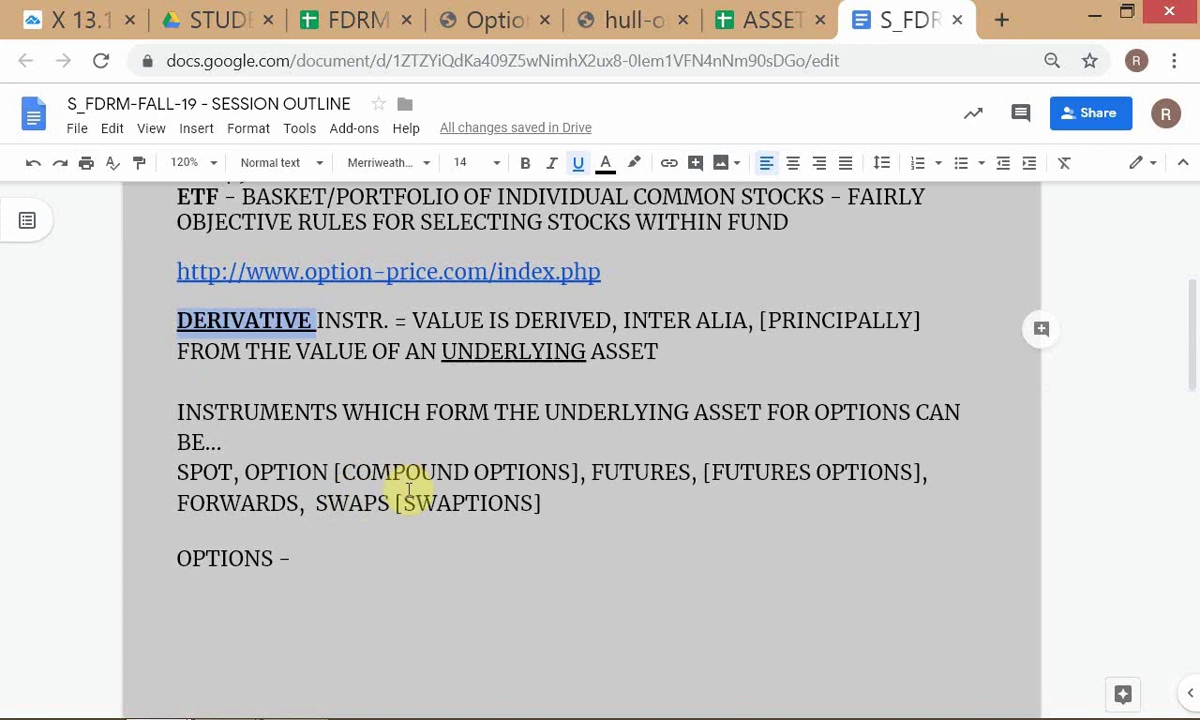
{"action": "scroll", "coordinate": [440, 440], "scroll_direction": "down", "scroll_amount": 1}
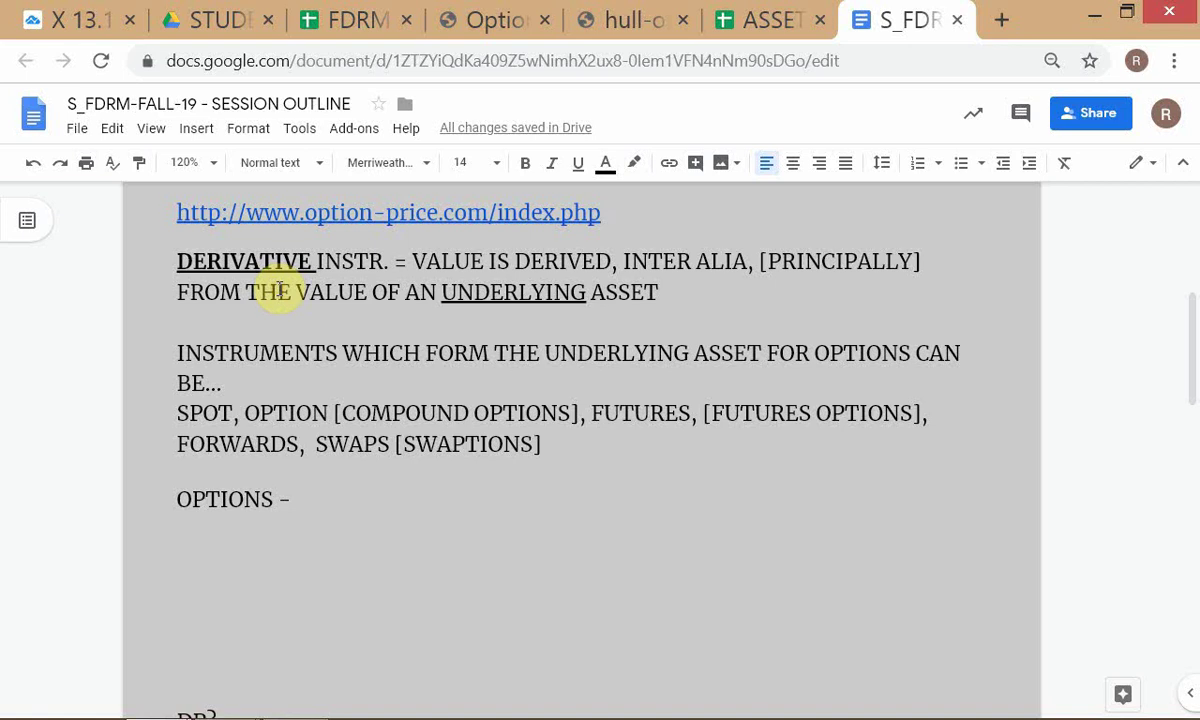
{"action": "key", "text": "ctrl+a"}
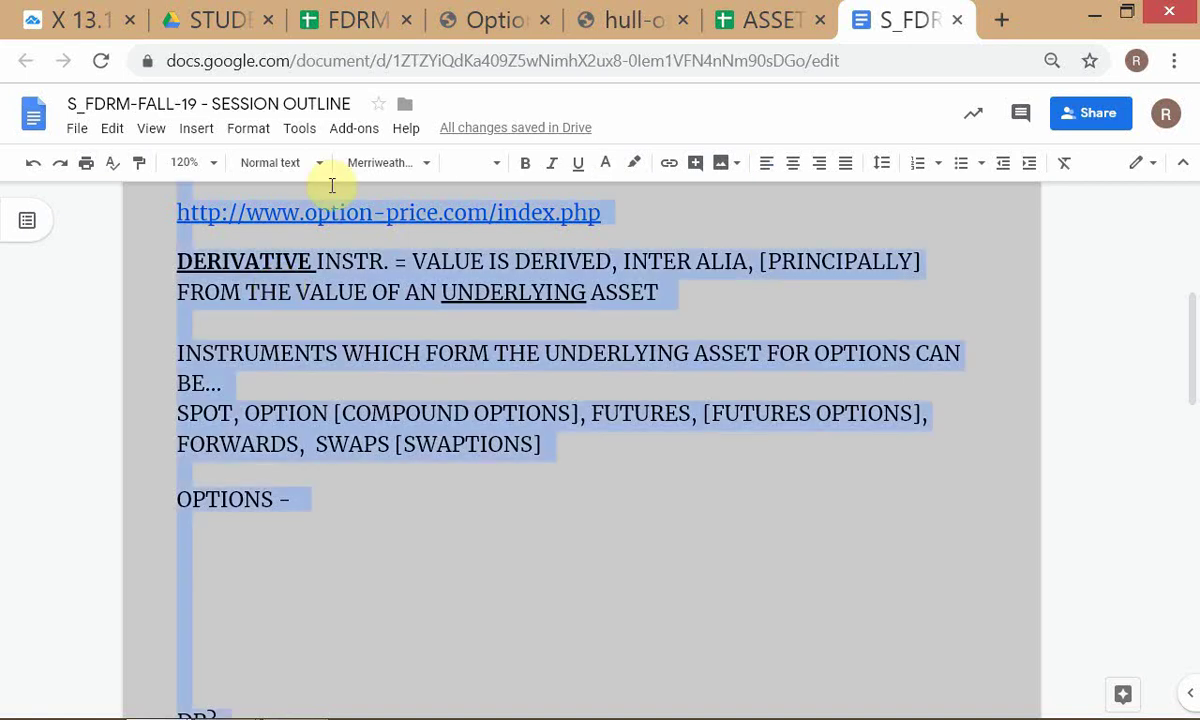
{"action": "left_click", "coordinate": [497, 164]}
{"action": "type", "text": "16"}
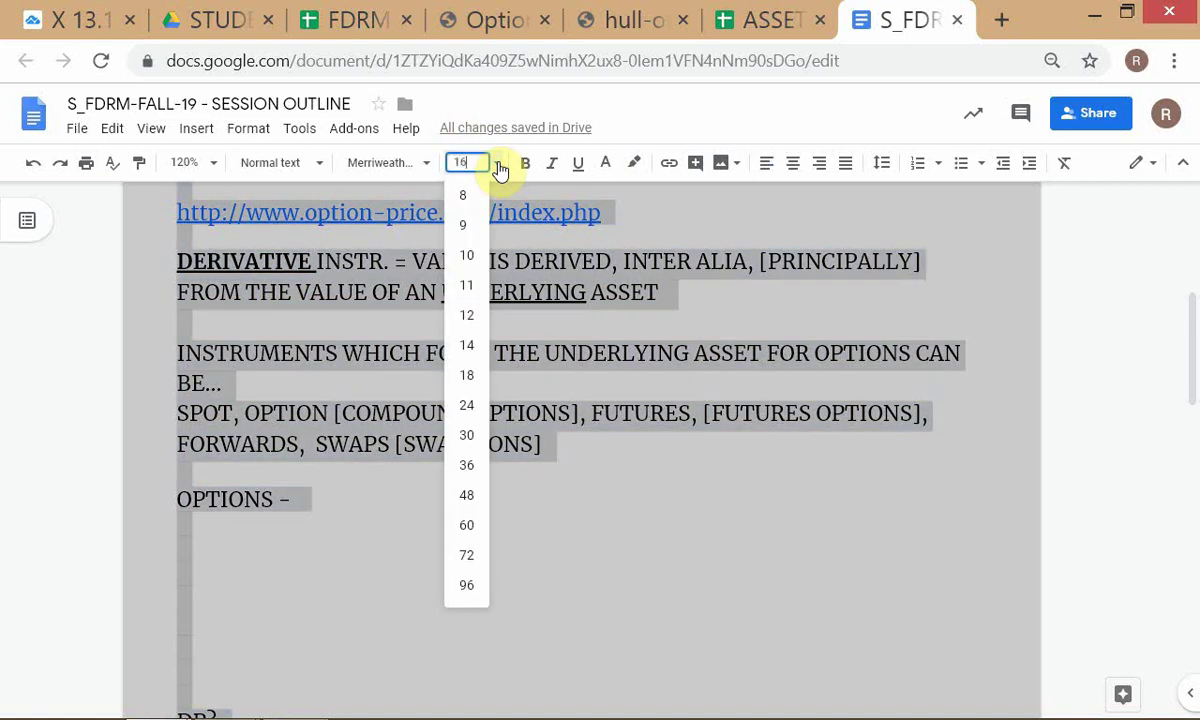
{"action": "key", "text": "Return"}
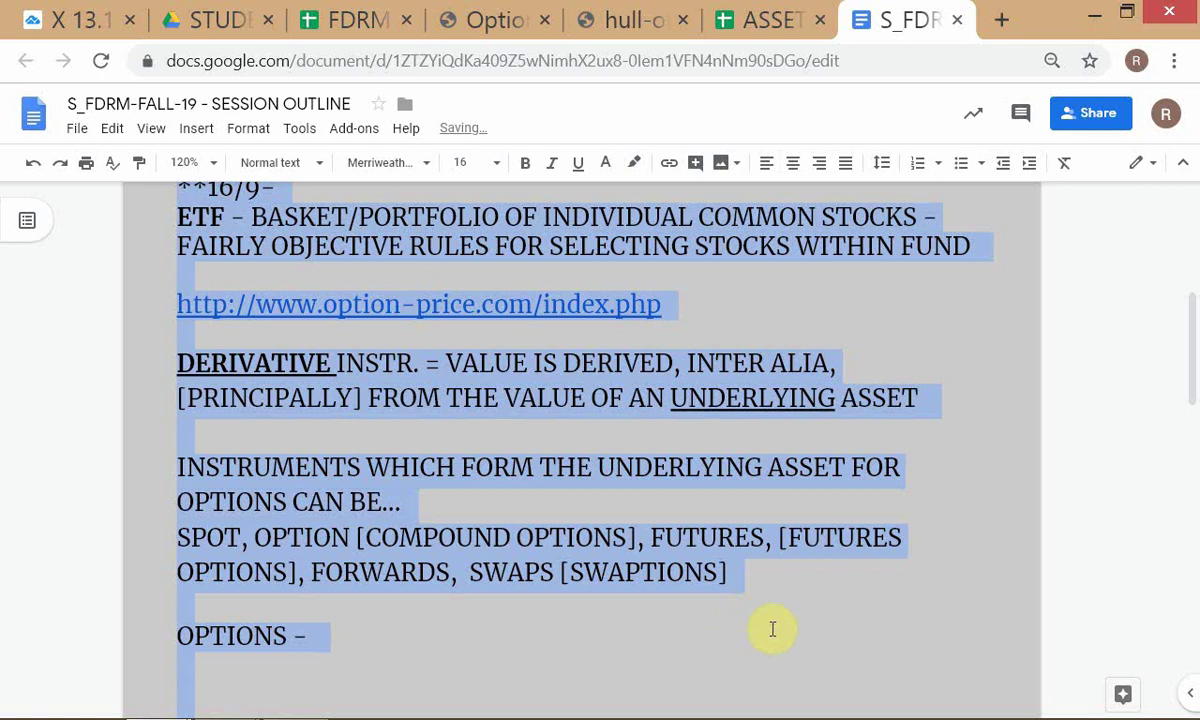
{"action": "left_click", "coordinate": [772, 628]}
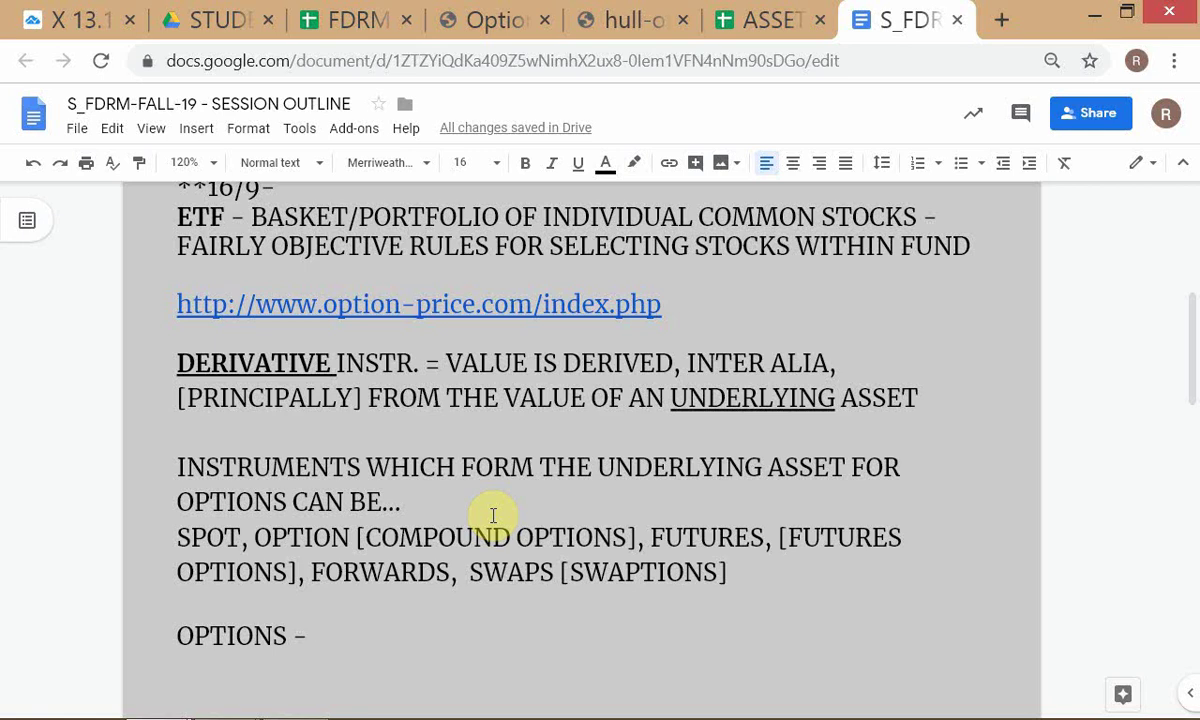
Step: Review the spreadsheet's instrument columns against the session outline's list of underlying instruments for options
{"action": "key", "text": "alt+Tab"}
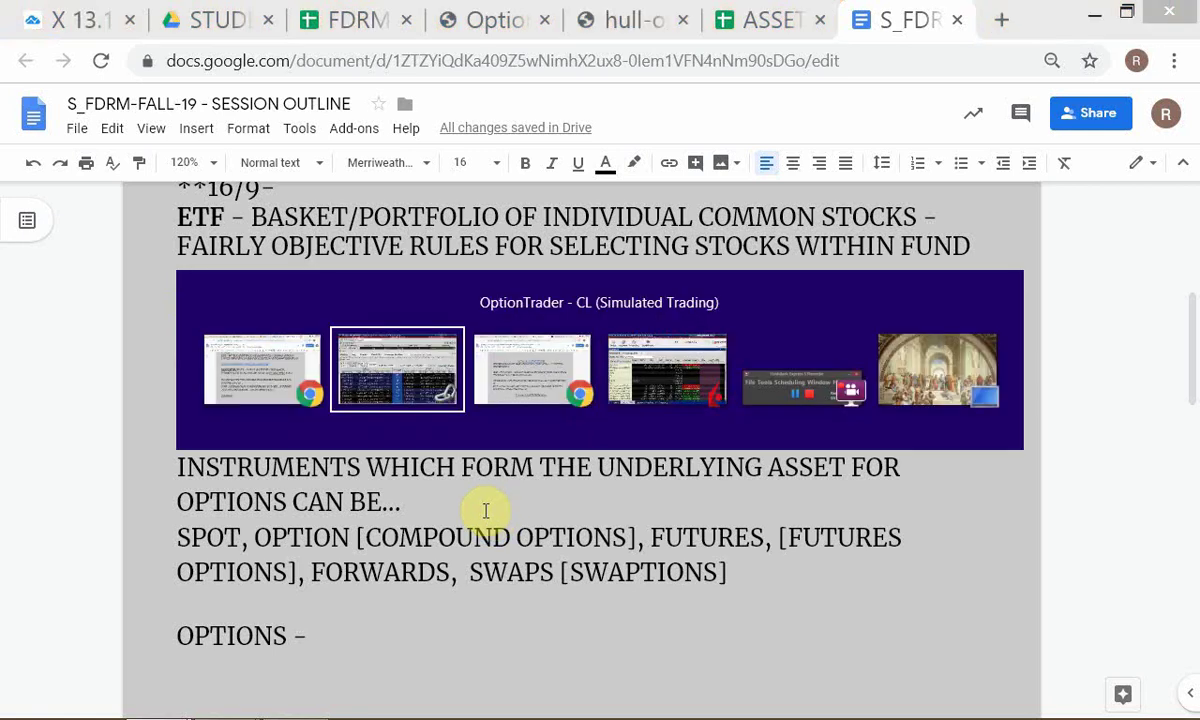
{"action": "key", "text": "alt+Tab"}
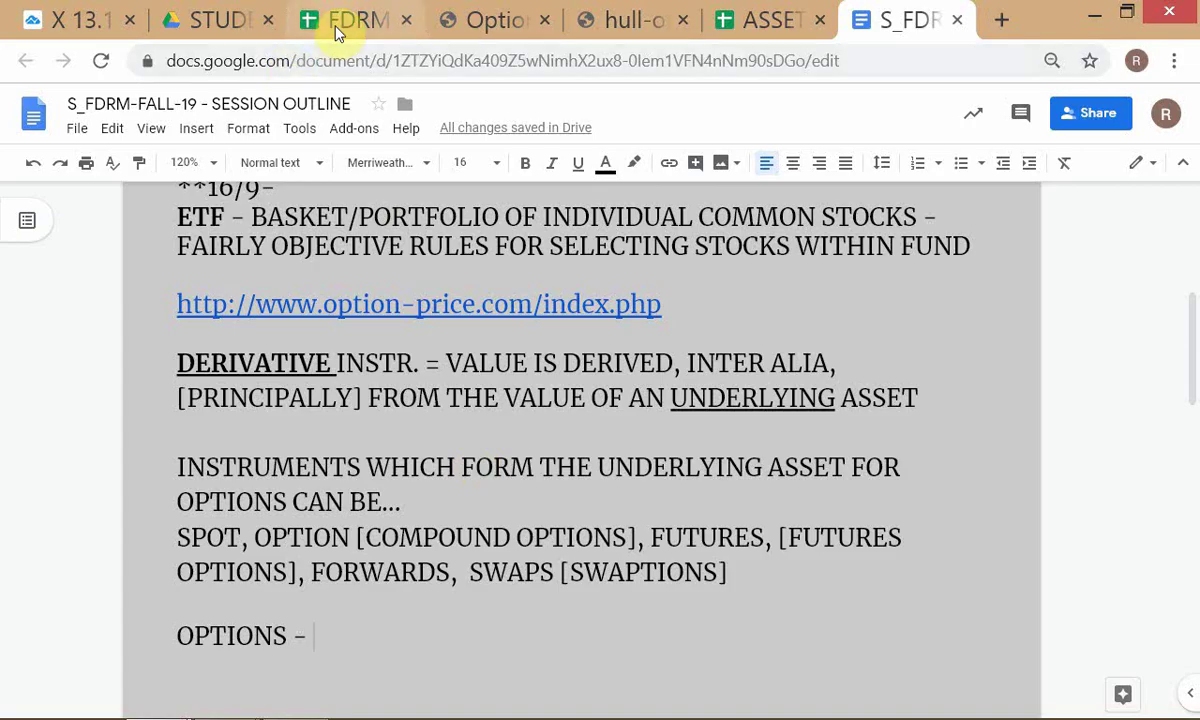
{"action": "left_click", "coordinate": [740, 20]}
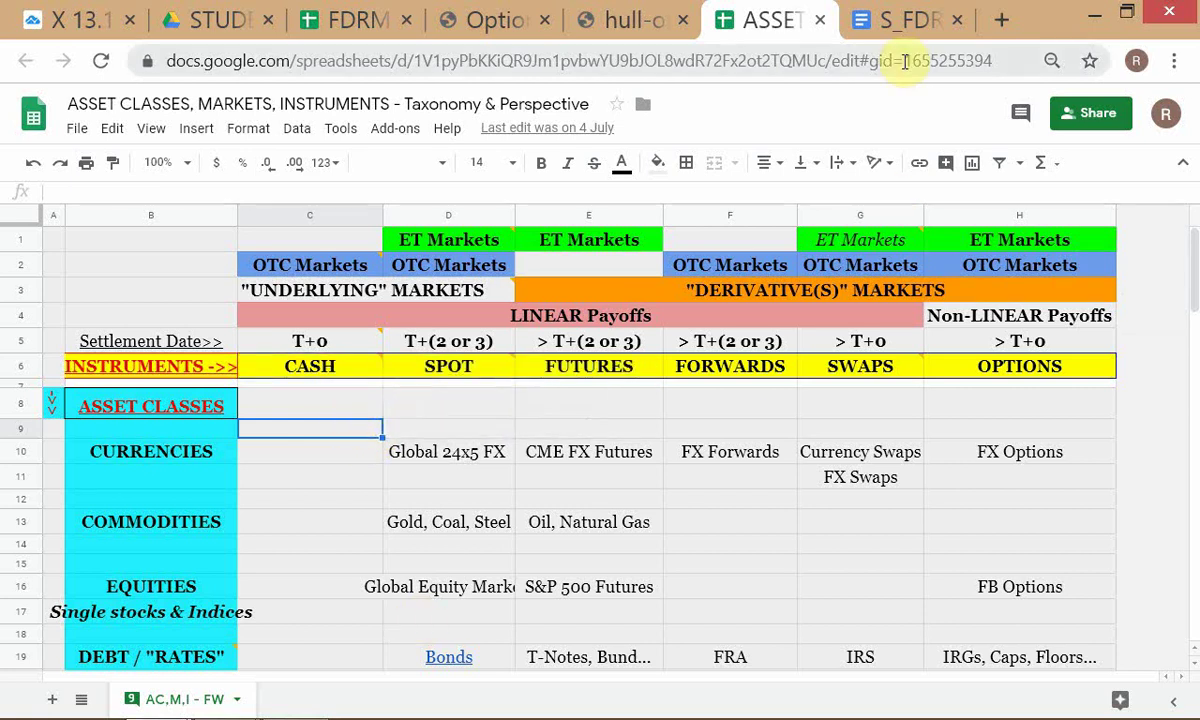
{"action": "left_click", "coordinate": [905, 20]}
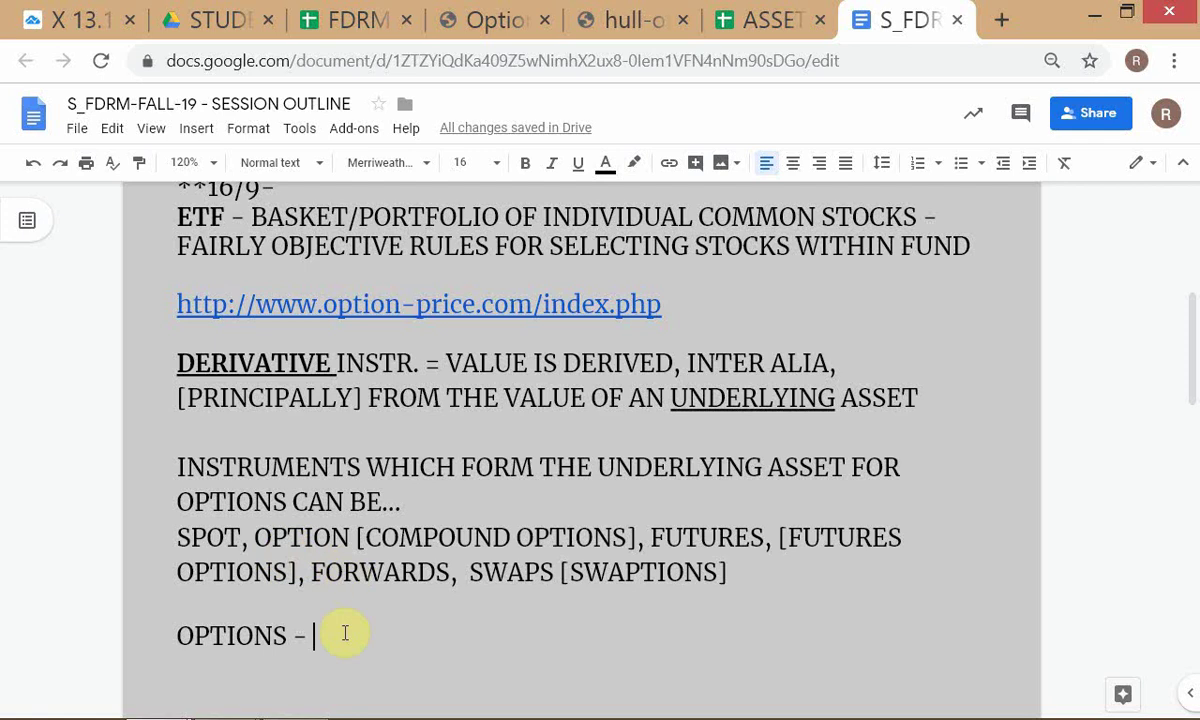
{"action": "left_click", "coordinate": [766, 20]}
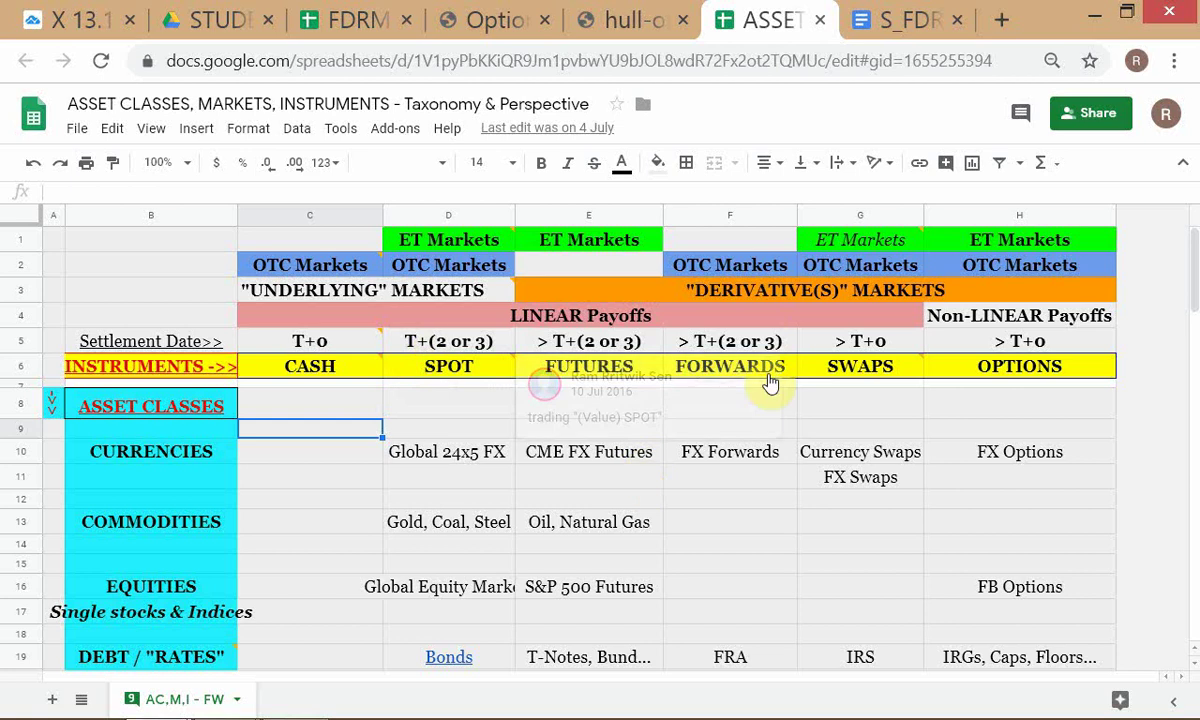
{"action": "mouse_move", "coordinate": [758, 415]}
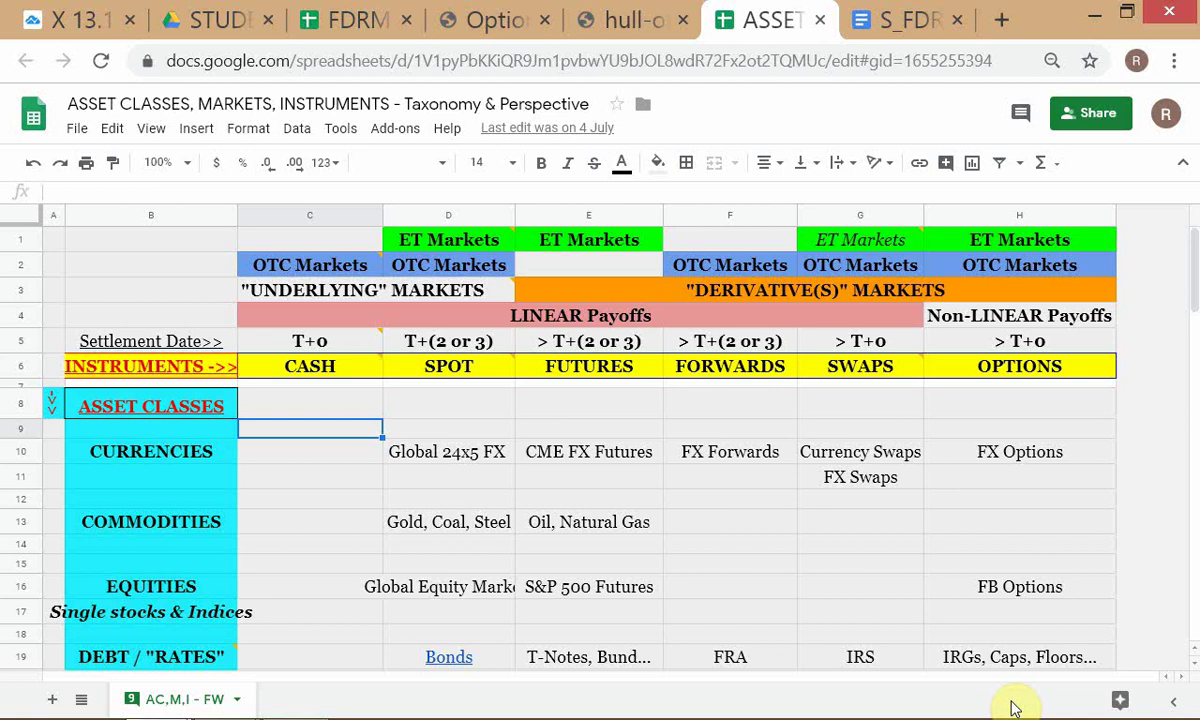
Step: Switch to the trading platform's option chain and examine the CL Oct'19 futures quote alongside its calls and puts, then return to S_BASIC
{"action": "key", "text": "alt+Tab"}
{"action": "key", "text": "alt+Tab"}
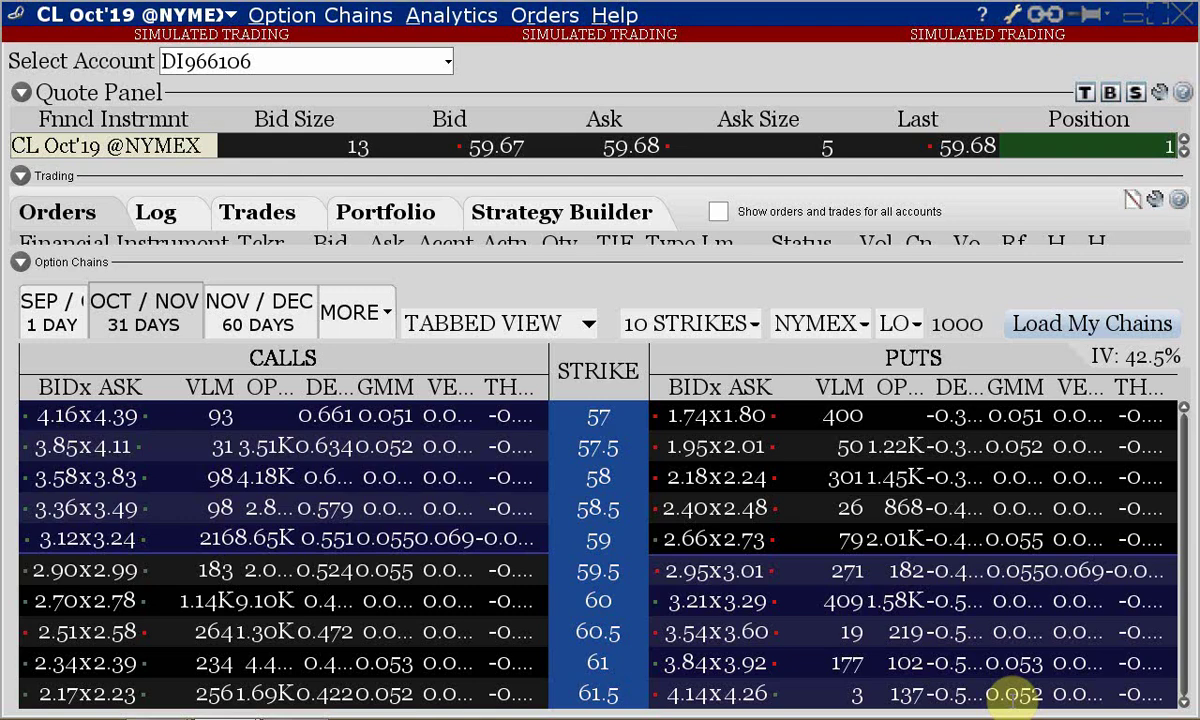
{"action": "mouse_move", "coordinate": [455, 538]}
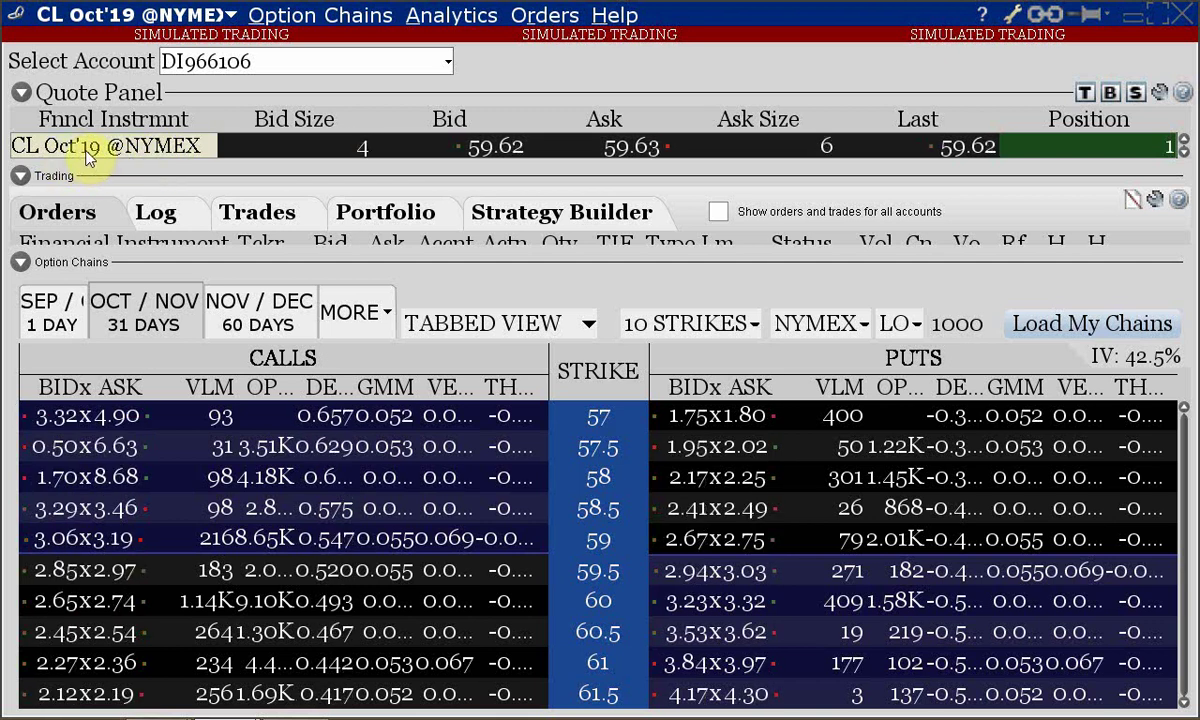
{"action": "mouse_move", "coordinate": [89, 155]}
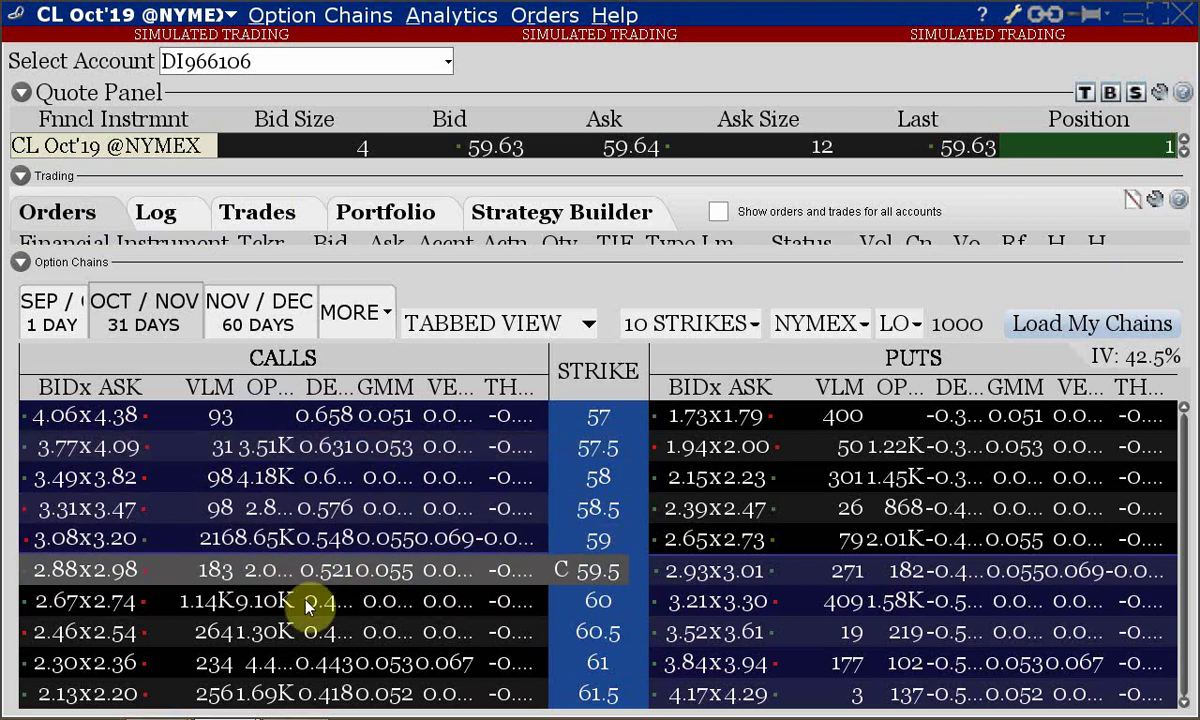
{"action": "key", "text": "alt+Tab"}
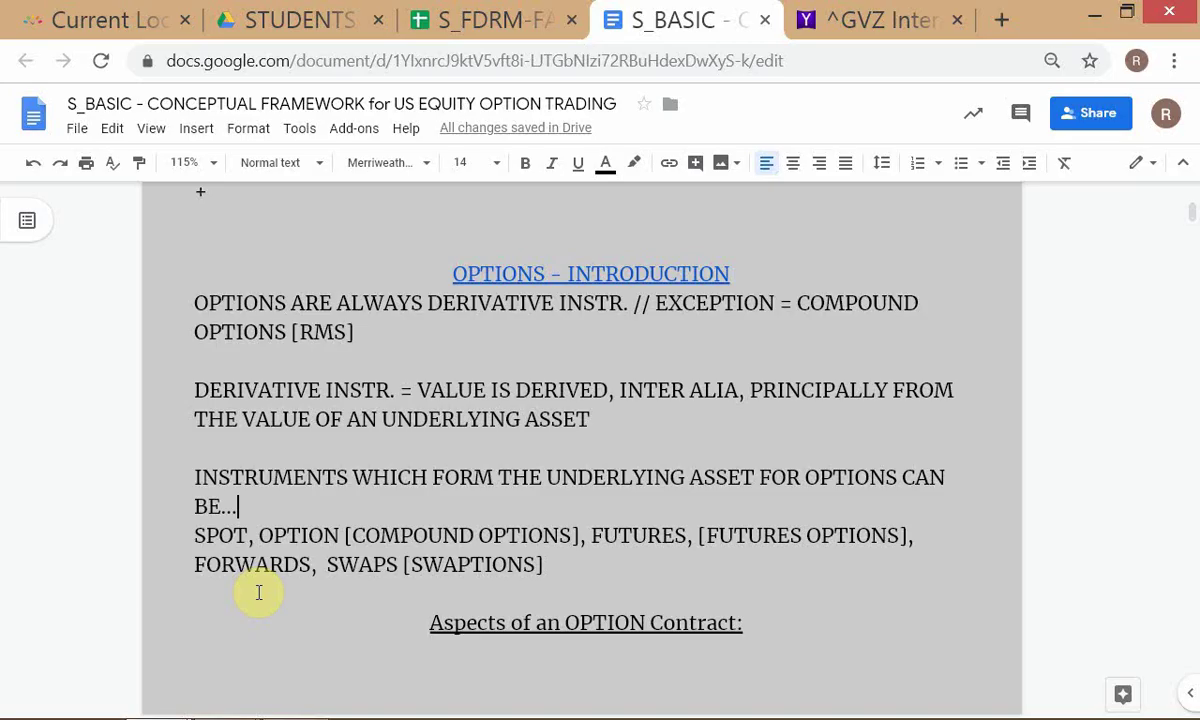
Step: Compare the spreadsheet's derivative market headings with the session outline's list of instruments that can underlie options
{"action": "key", "text": "alt+Tab"}
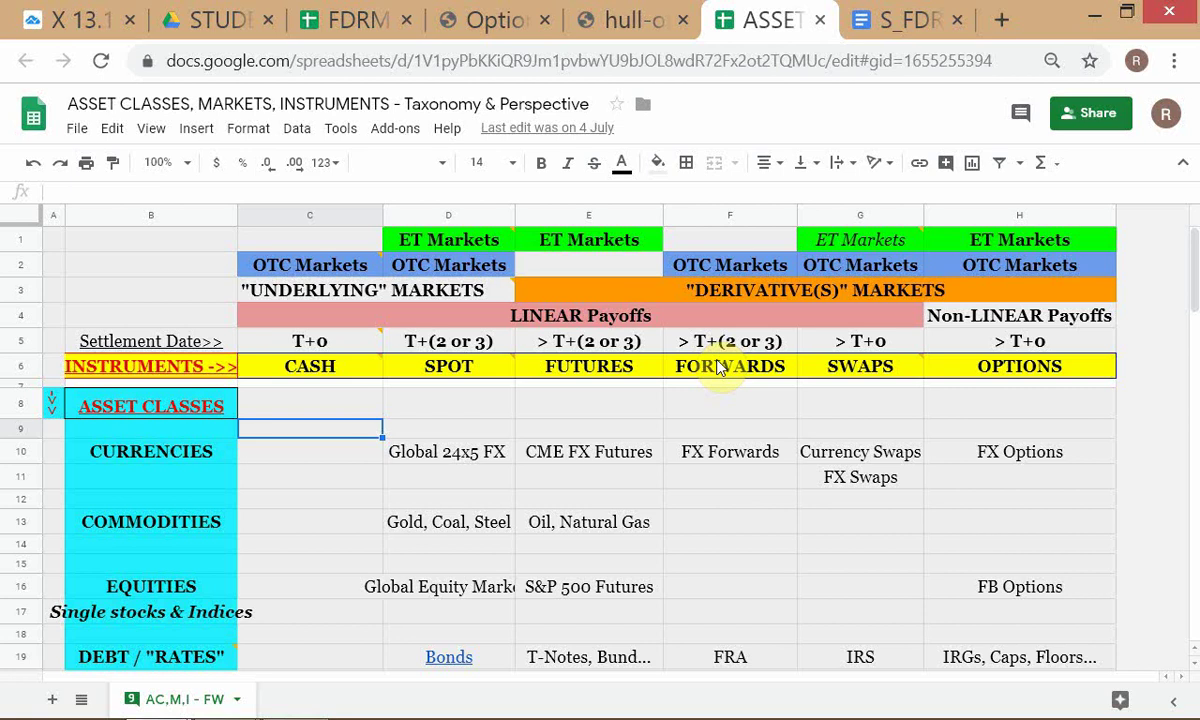
{"action": "mouse_move", "coordinate": [884, 370]}
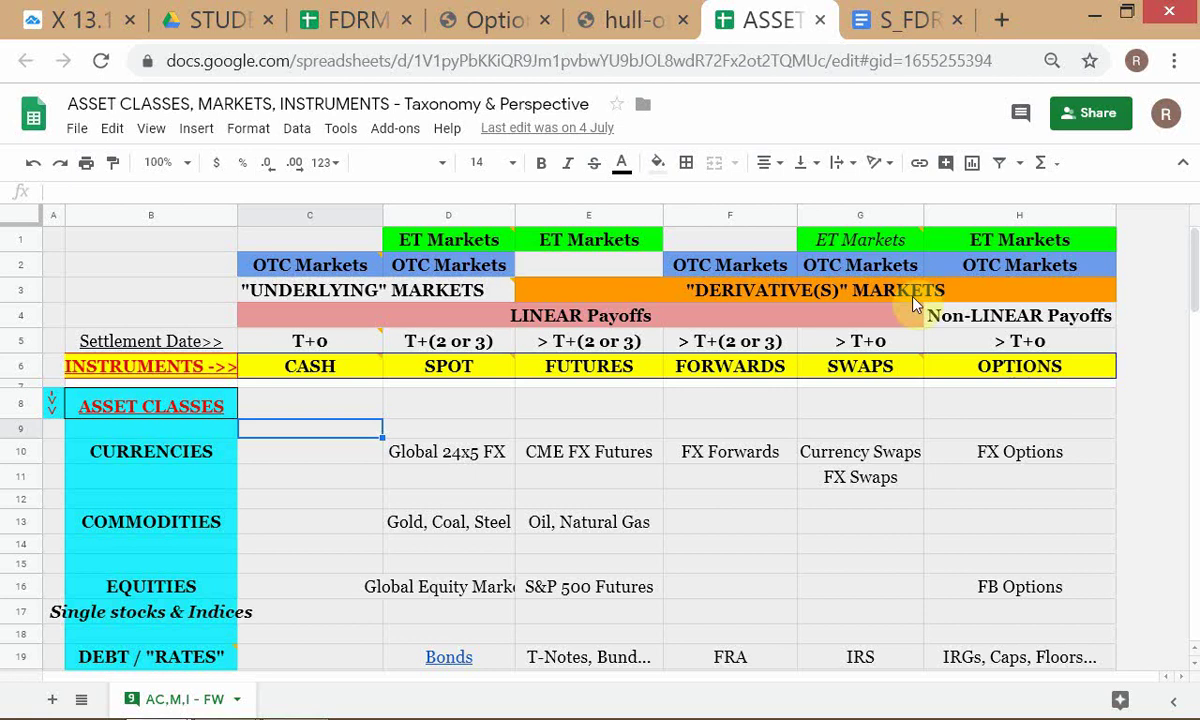
{"action": "left_click", "coordinate": [903, 22]}
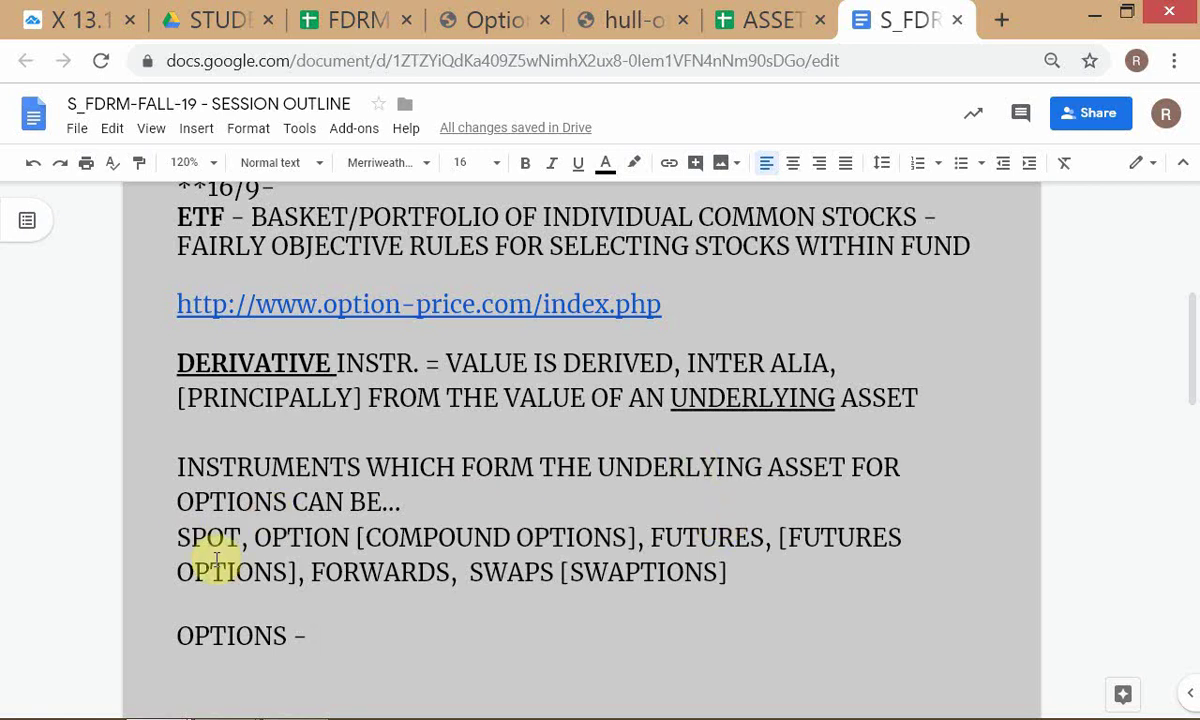
{"action": "key", "text": "alt+Tab"}
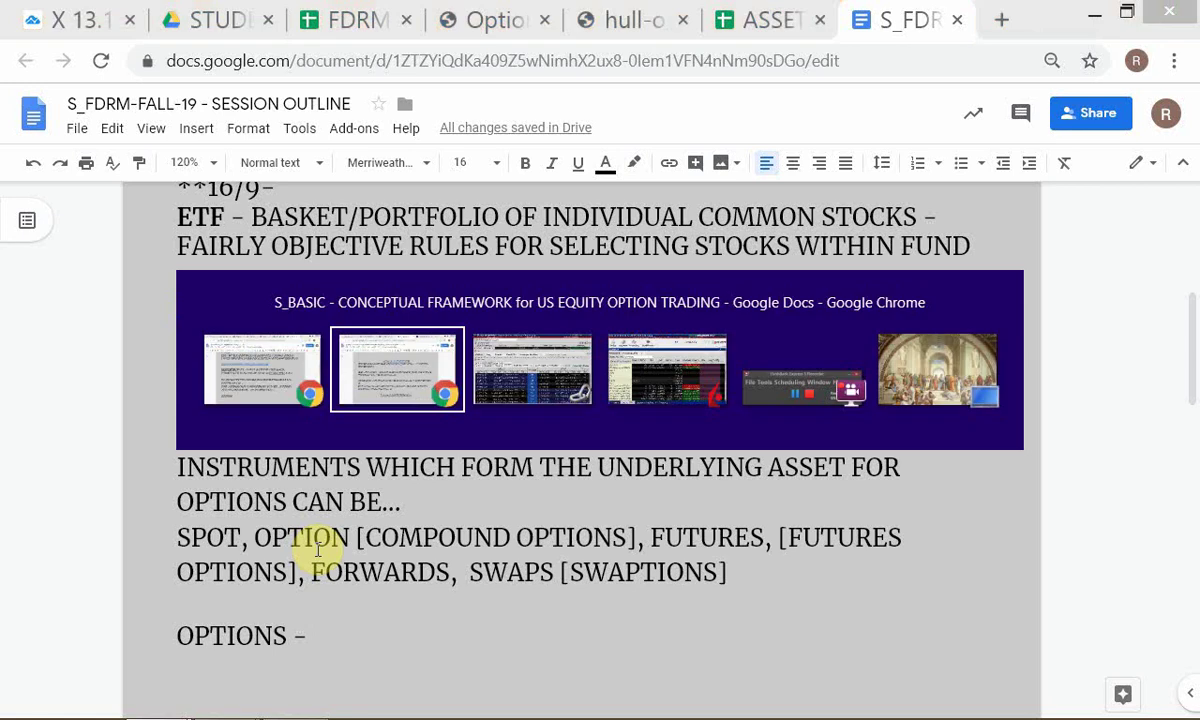
{"action": "key", "text": "alt+Tab"}
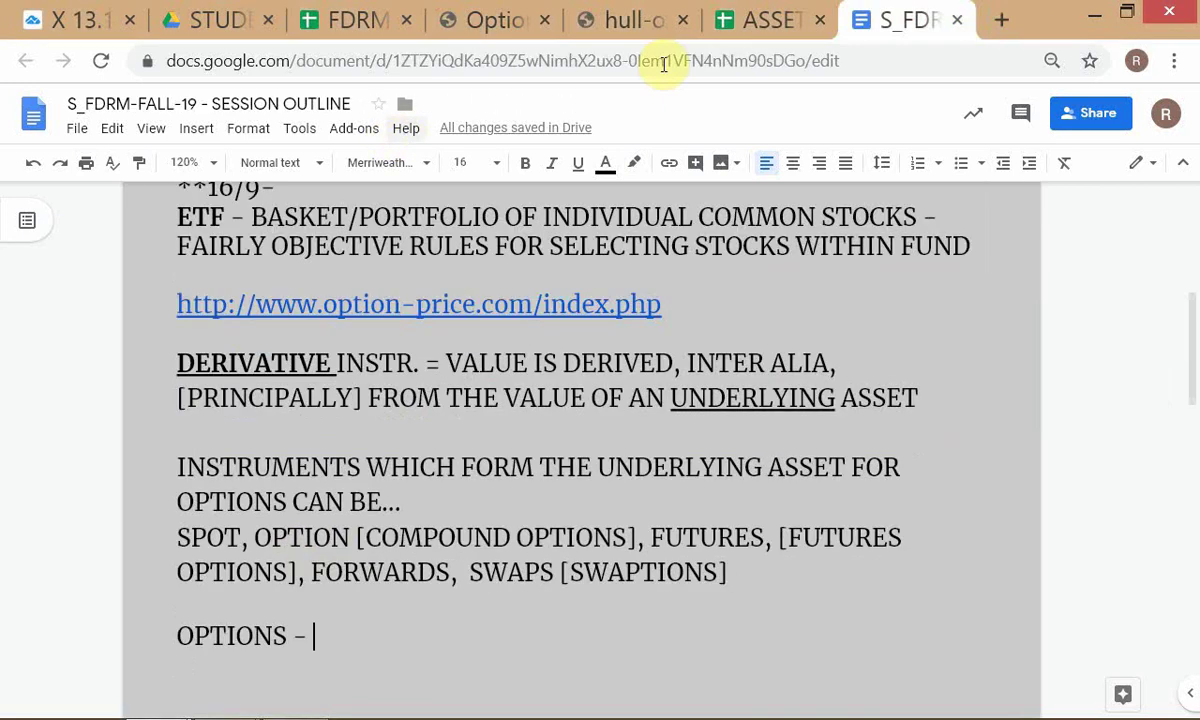
{"action": "left_click", "coordinate": [765, 20]}
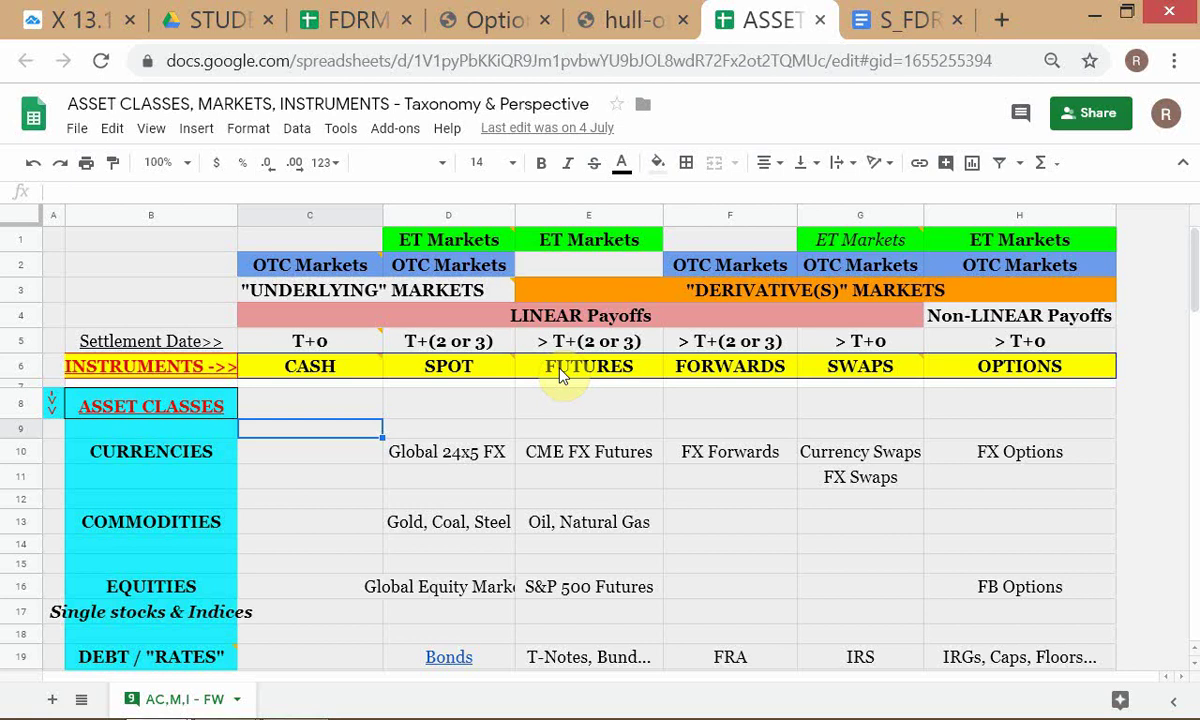
Step: Recheck the CL Oct'19 option chain on the trading platform, examining the calls' ask column and the strikes
{"action": "key", "text": "alt+Tab"}
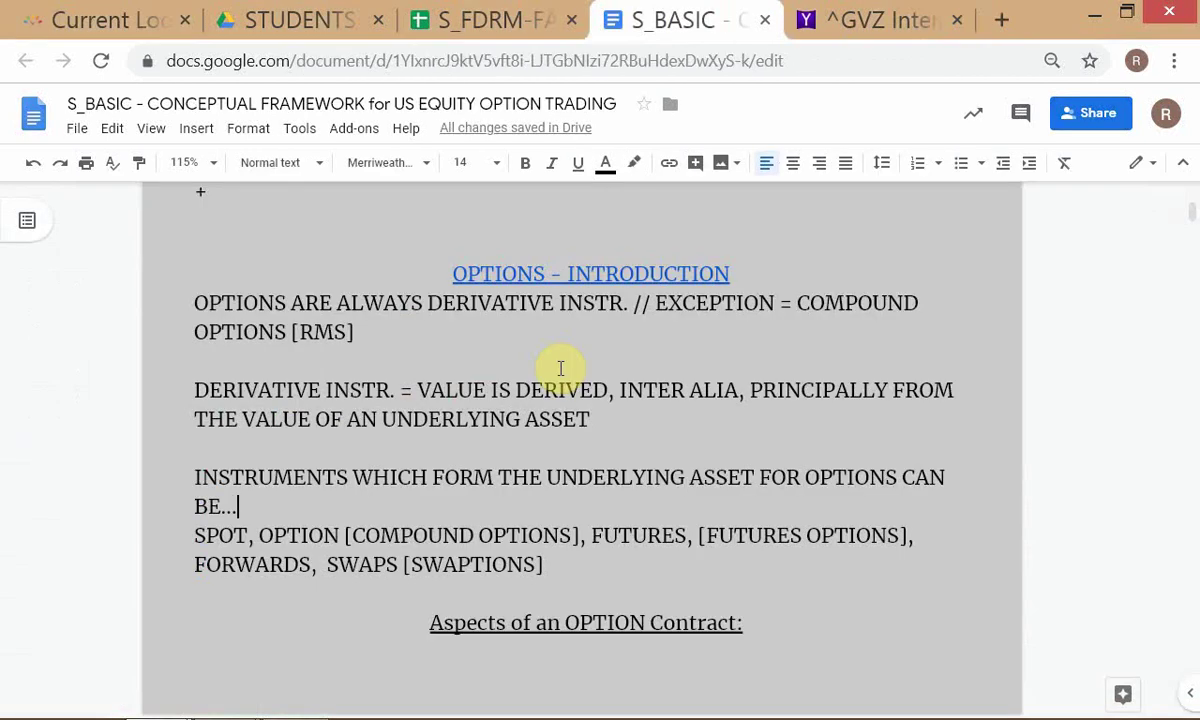
{"action": "key", "text": "alt+Tab"}
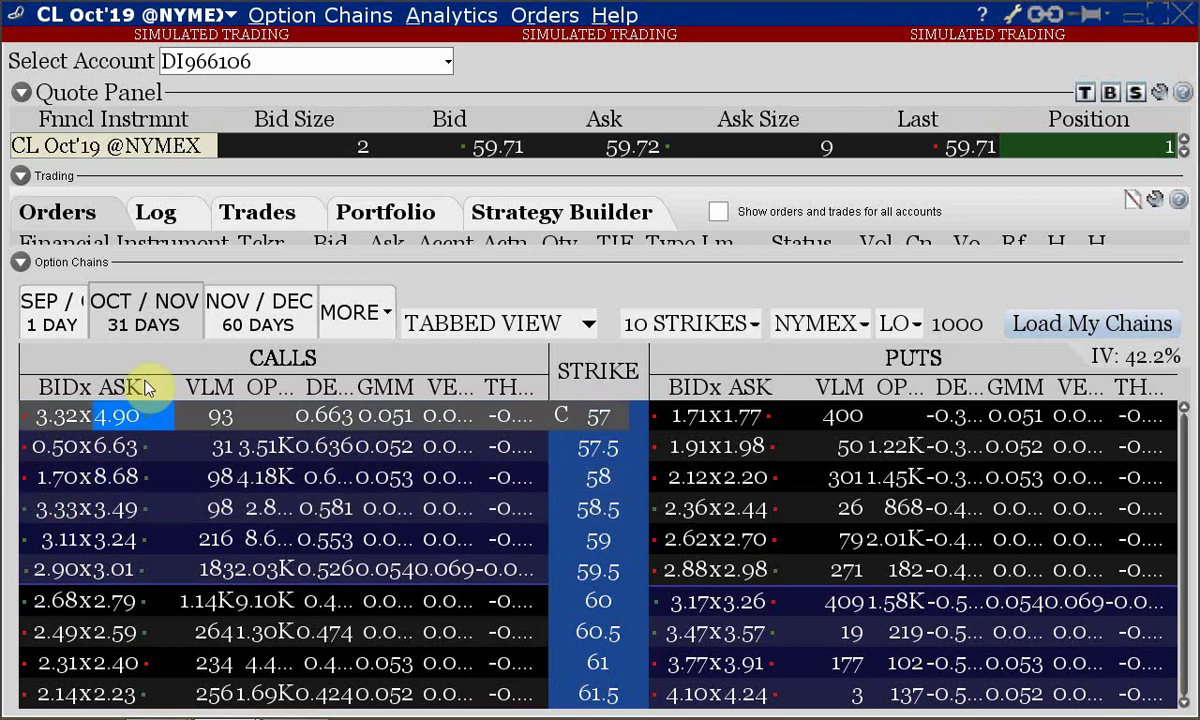
{"action": "mouse_move", "coordinate": [140, 380]}
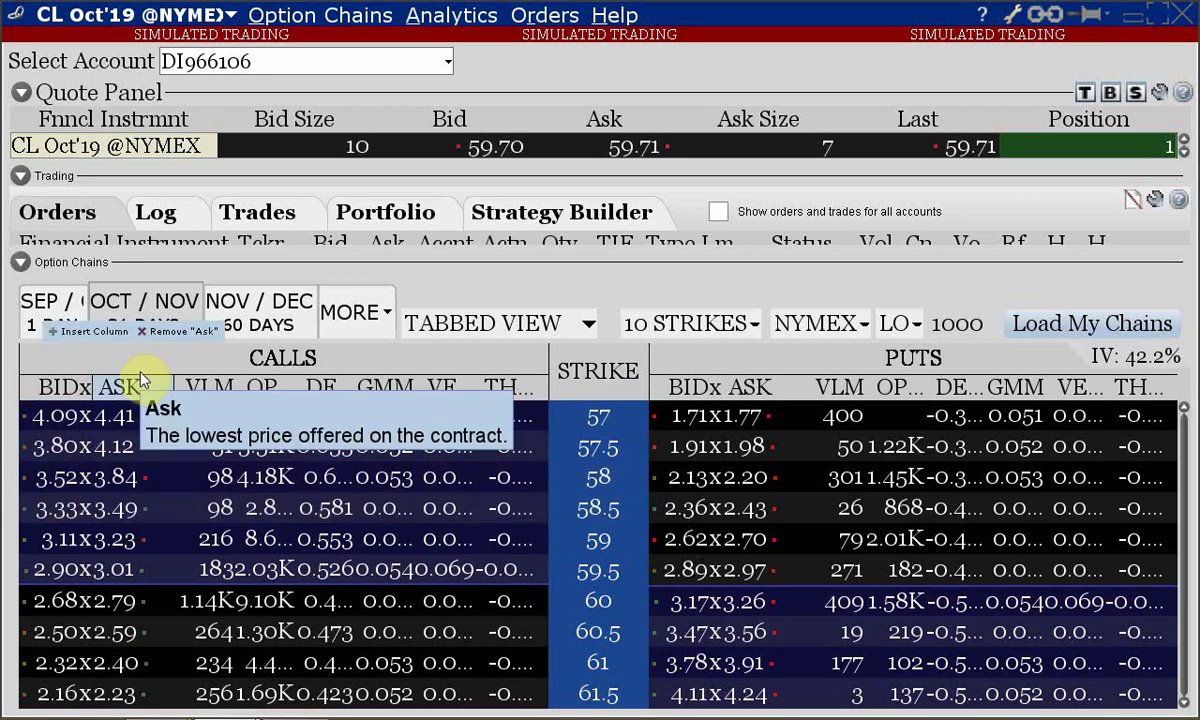
{"action": "mouse_move", "coordinate": [608, 478]}
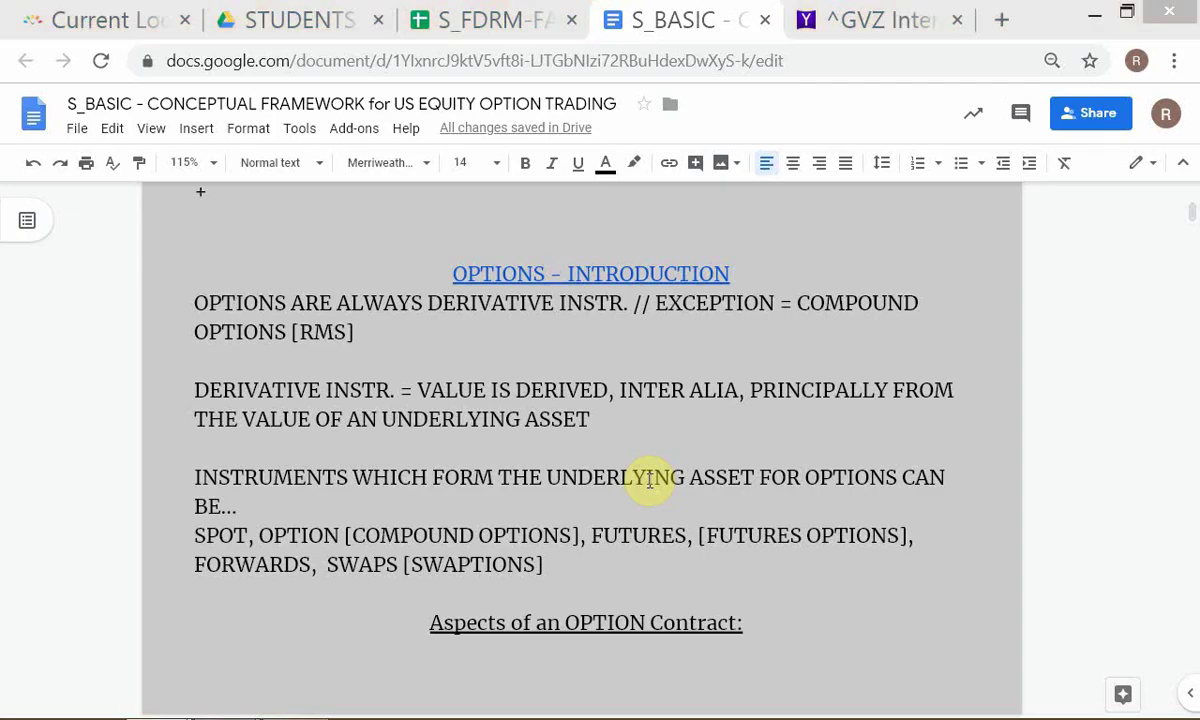
Step: Review the spreadsheet's underlying and derivative markets across the cash, spot, futures, forwards, swaps and options columns
{"action": "key", "text": "alt+Tab"}
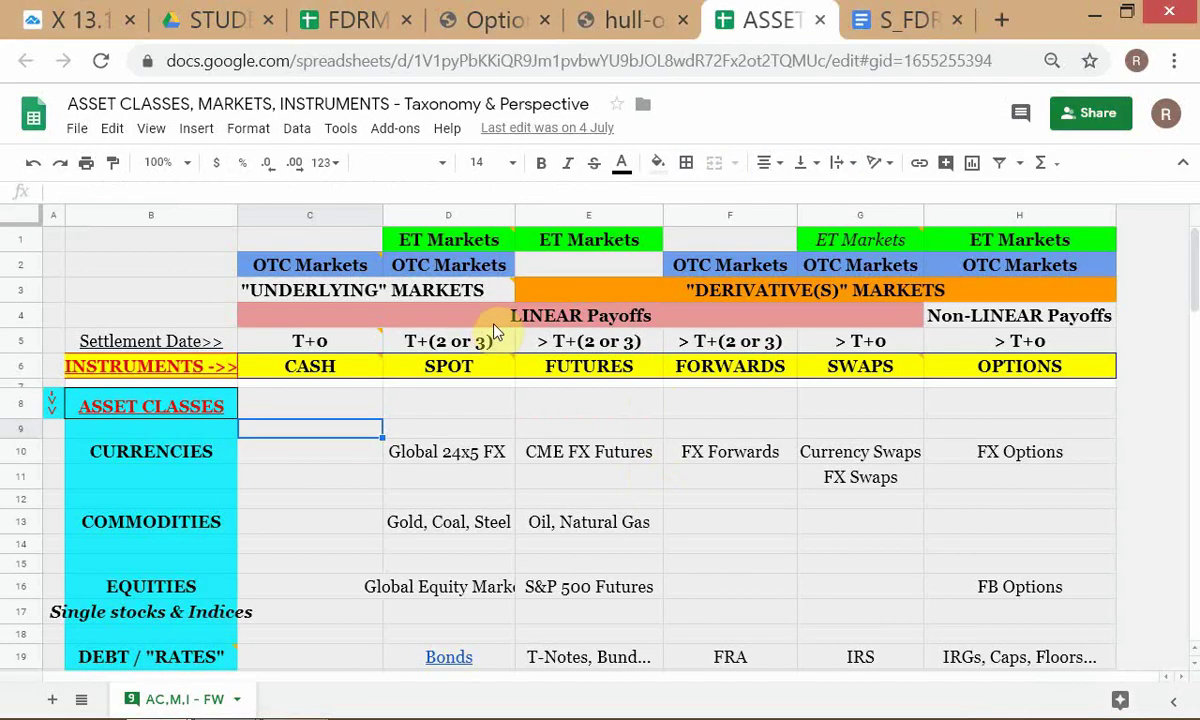
{"action": "mouse_move", "coordinate": [395, 303]}
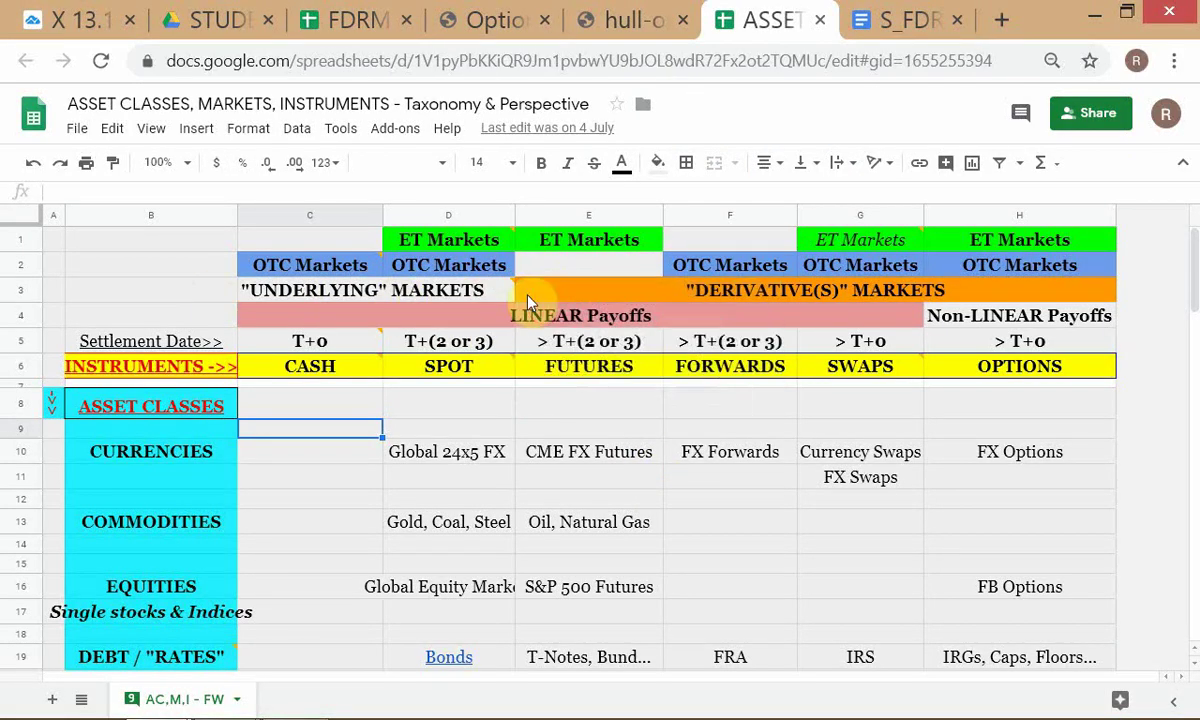
{"action": "mouse_move", "coordinate": [376, 280]}
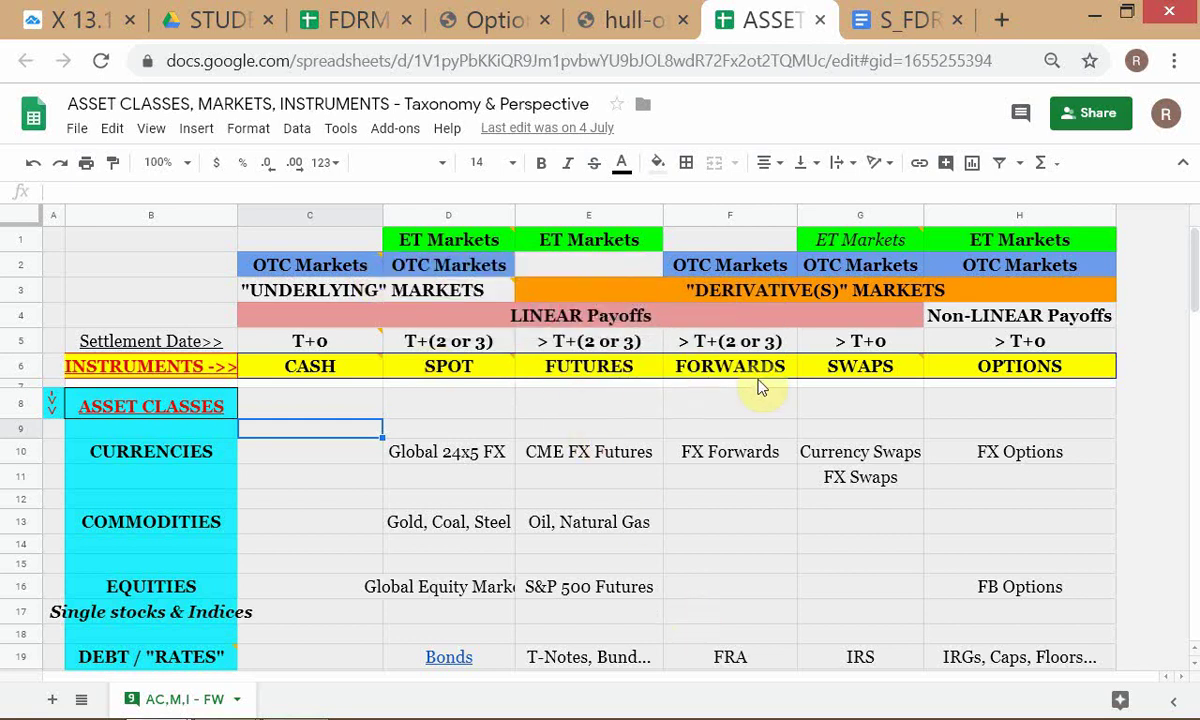
{"action": "mouse_move", "coordinate": [1131, 399]}
{"action": "mouse_move", "coordinate": [340, 370]}
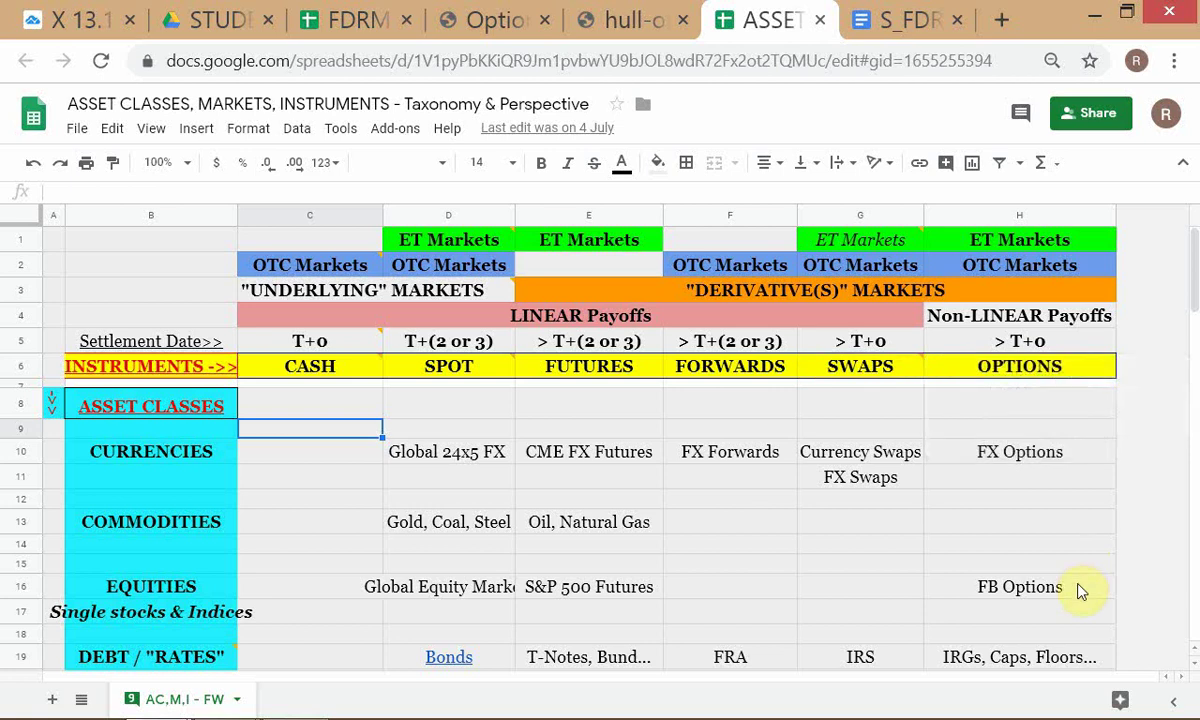
Step: Relate the S_BASIC list of instruments underlying options to the CL Oct'19 option chain on the trading platform
{"action": "key", "text": "alt+Tab"}
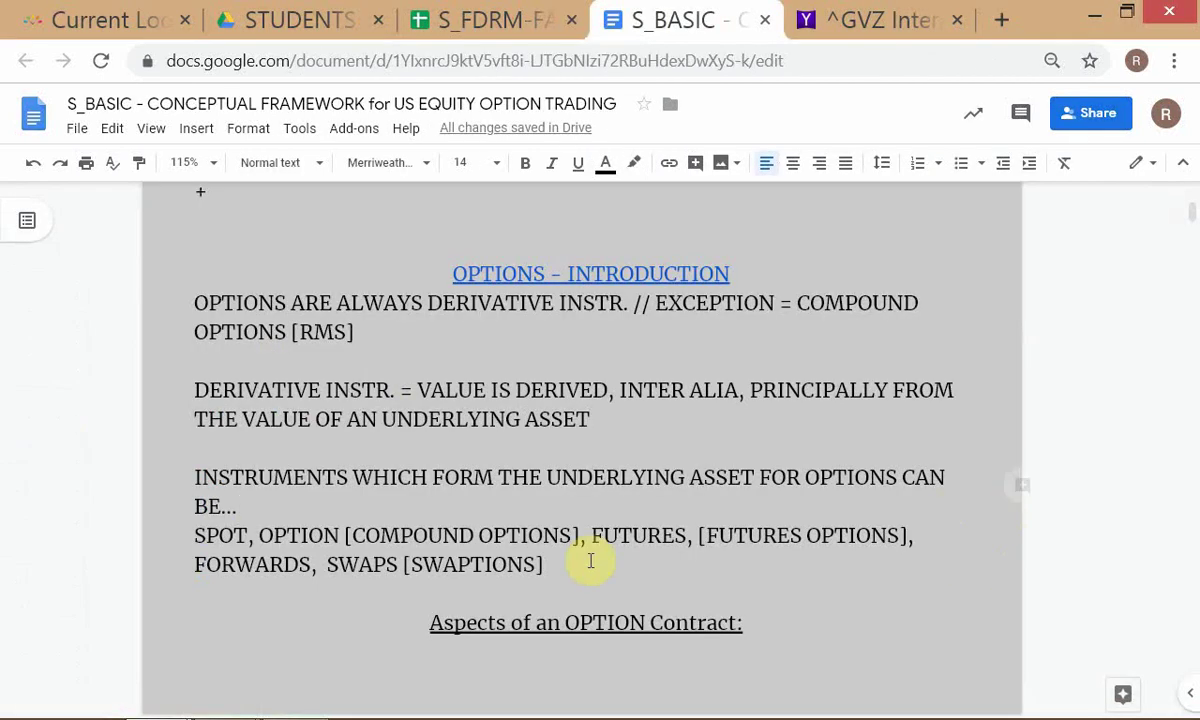
{"action": "key", "text": "alt+Tab"}
{"action": "key", "text": "alt+Tab"}
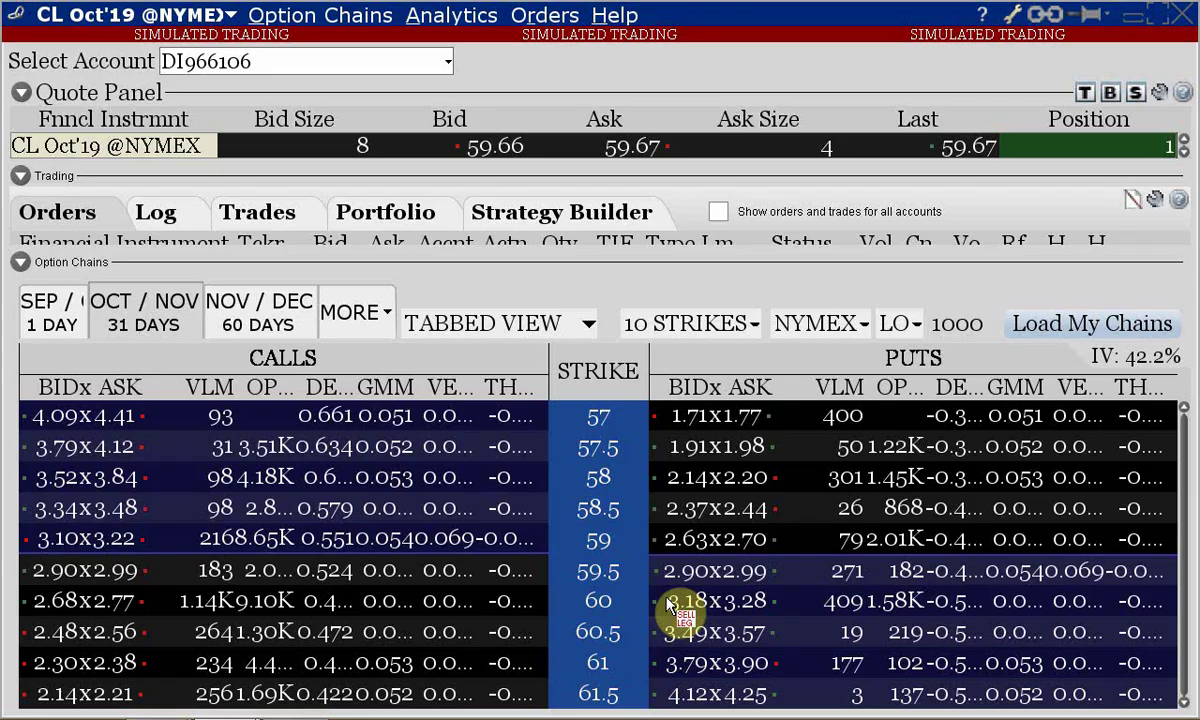
Step: In the session outline, underline the phrase "INSTRUMENTS WHICH FORM THE UNDERLYING ASSET FOR OPTIONS"
{"action": "key", "text": "alt+Tab"}
{"action": "left_click", "coordinate": [925, 30]}
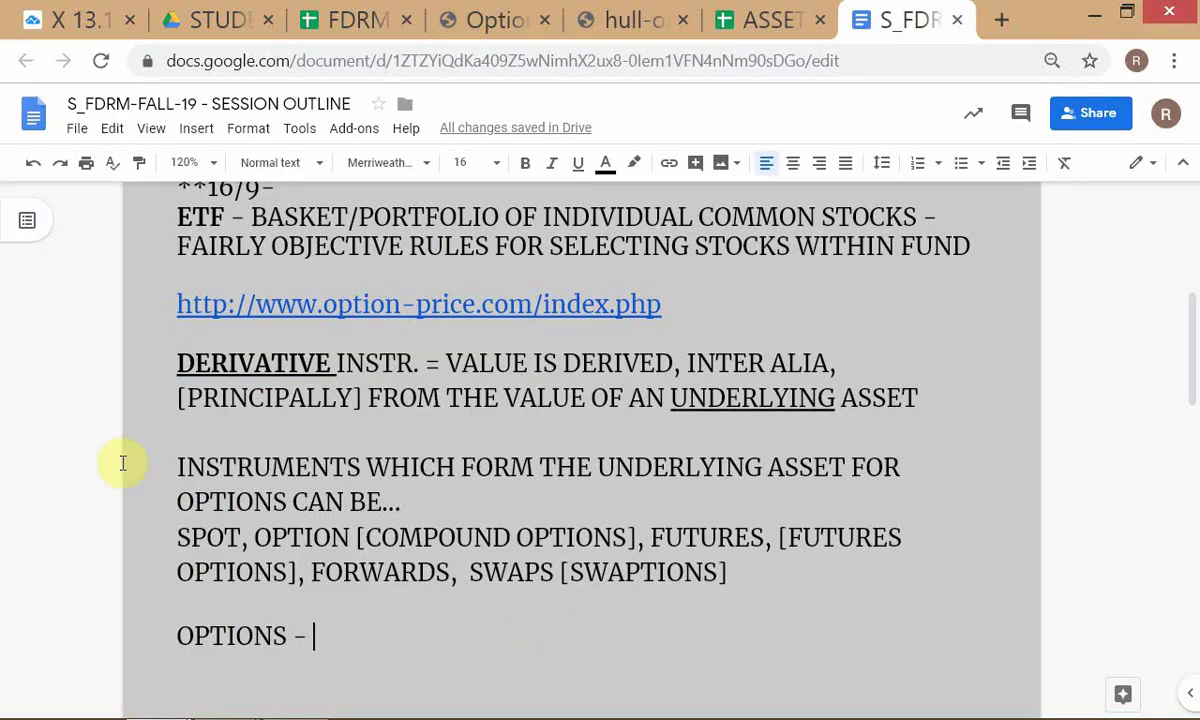
{"action": "left_click", "coordinate": [175, 467]}
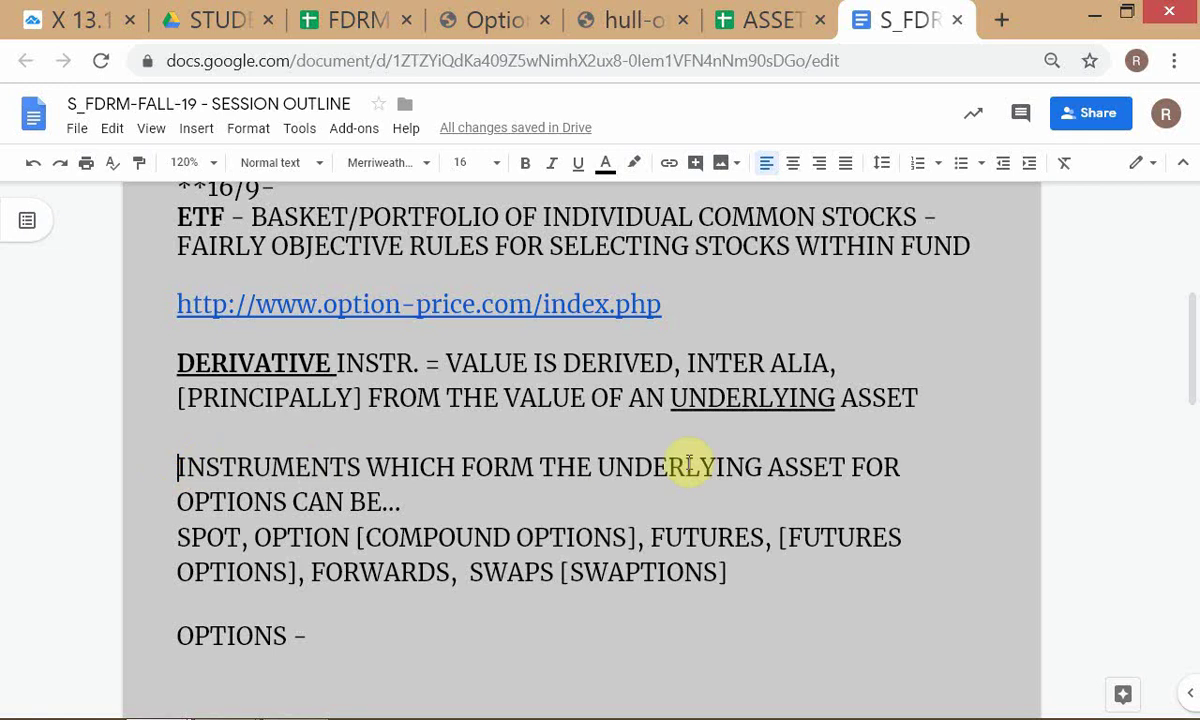
{"action": "left_click", "coordinate": [288, 501], "text": "shift"}
{"action": "key", "text": "ctrl+u"}
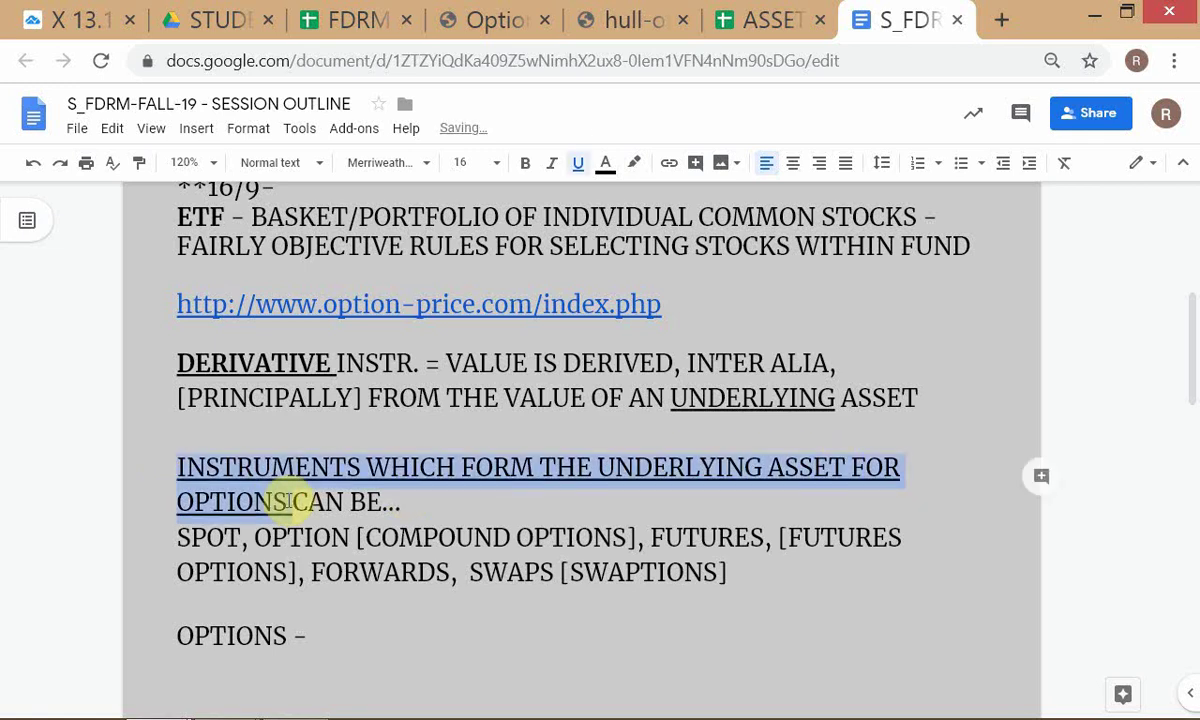
Step: Extend the session outline's "OPTIONS -" line with the text "TYPE OF FIN MARKET CONTRACT -"
{"action": "scroll", "coordinate": [285, 520], "scroll_direction": "down", "scroll_amount": 1}
{"action": "left_click", "coordinate": [370, 512]}
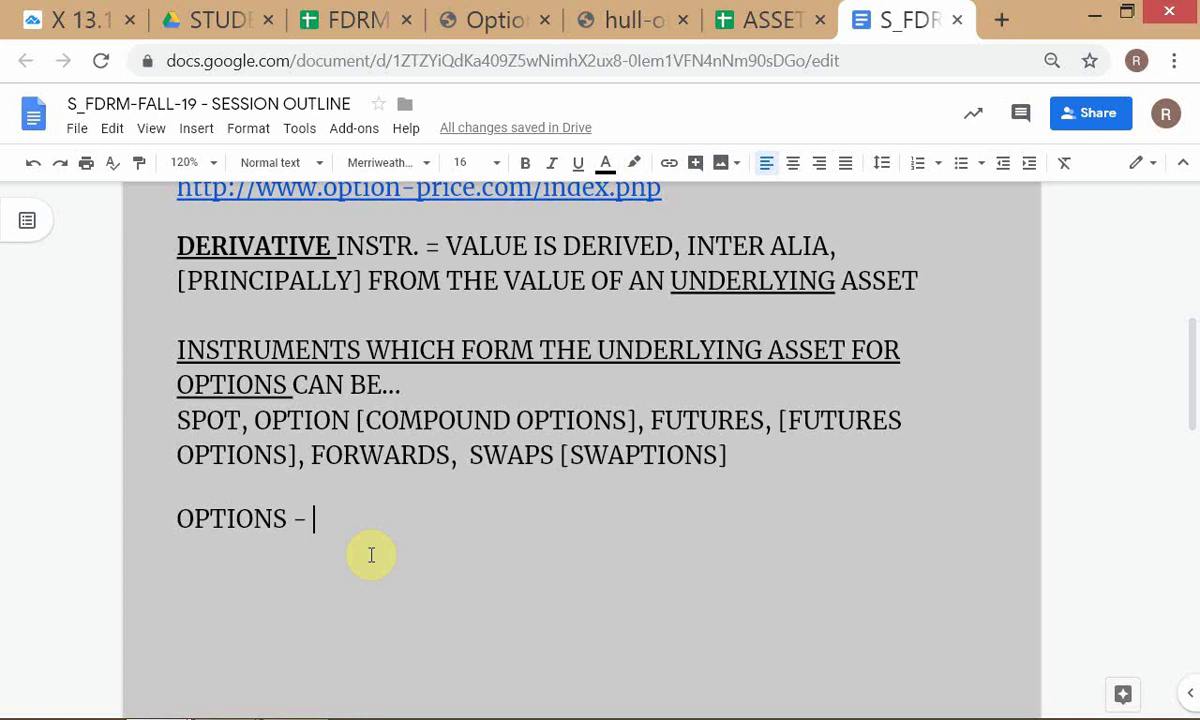
{"action": "type", "text": "TYPE O"}
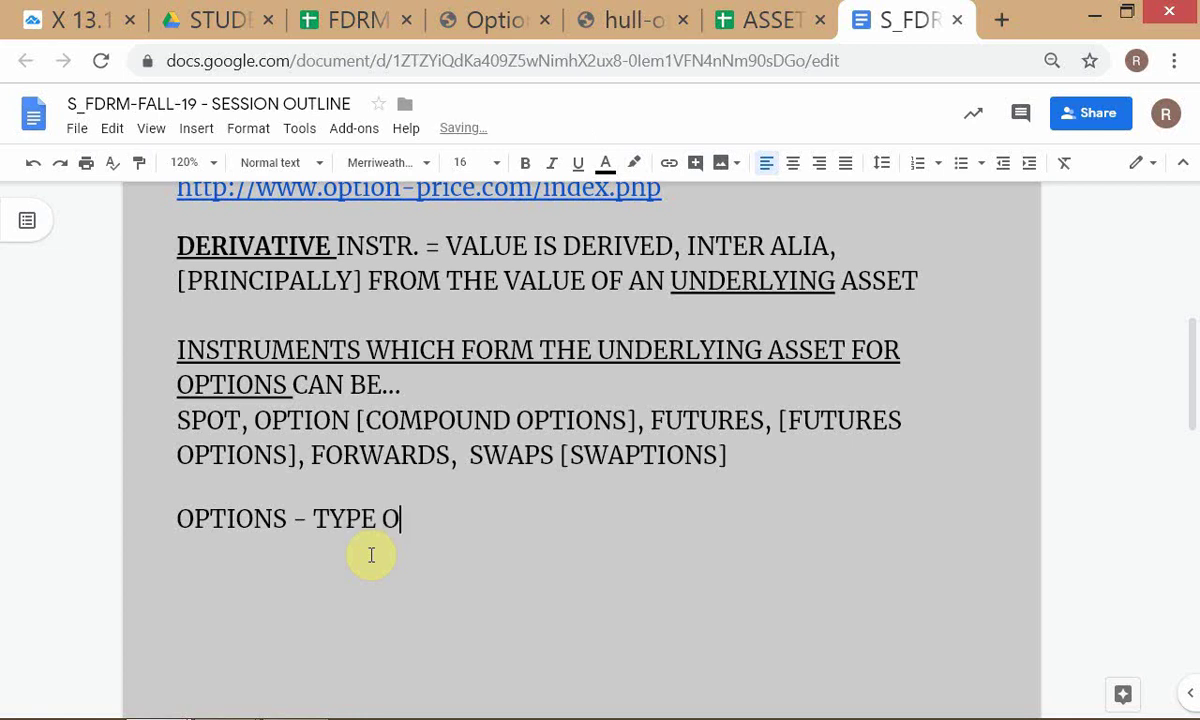
{"action": "type", "text": "F C"}
{"action": "key", "text": "BackSpace"}
{"action": "key", "text": "Home"}
{"action": "left_click", "coordinate": [371, 555]}
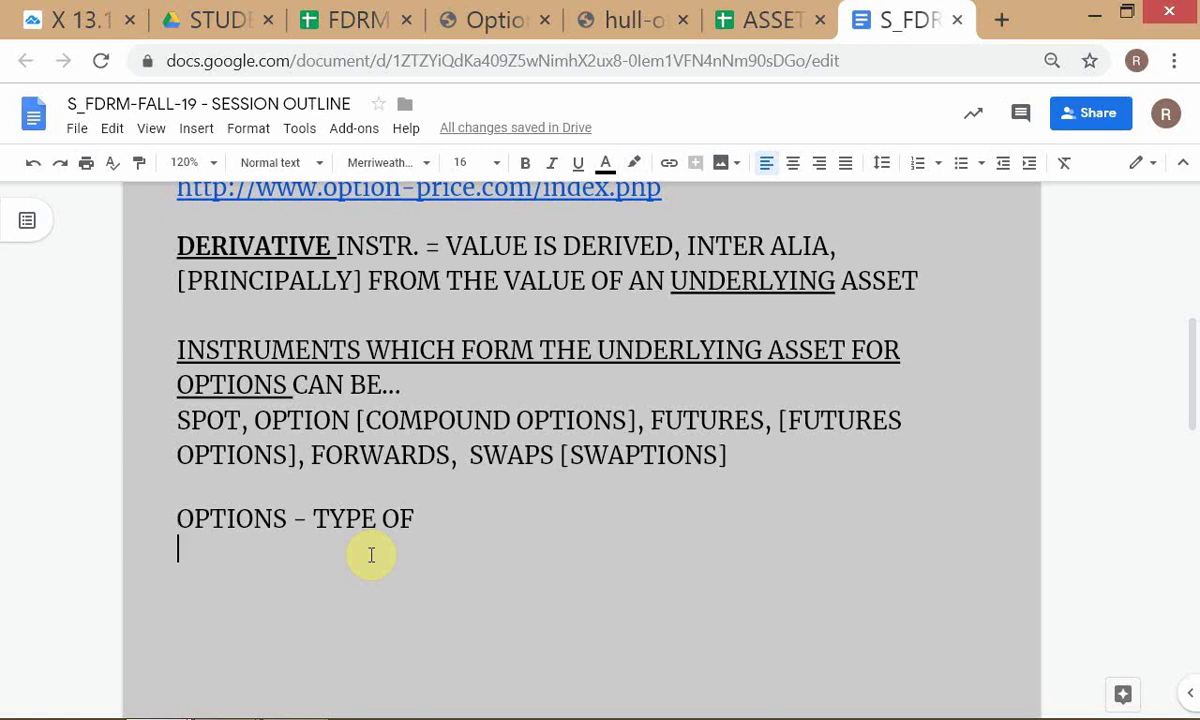
{"action": "key", "text": "BackSpace"}
{"action": "type", "text": "FIN MARKET"}
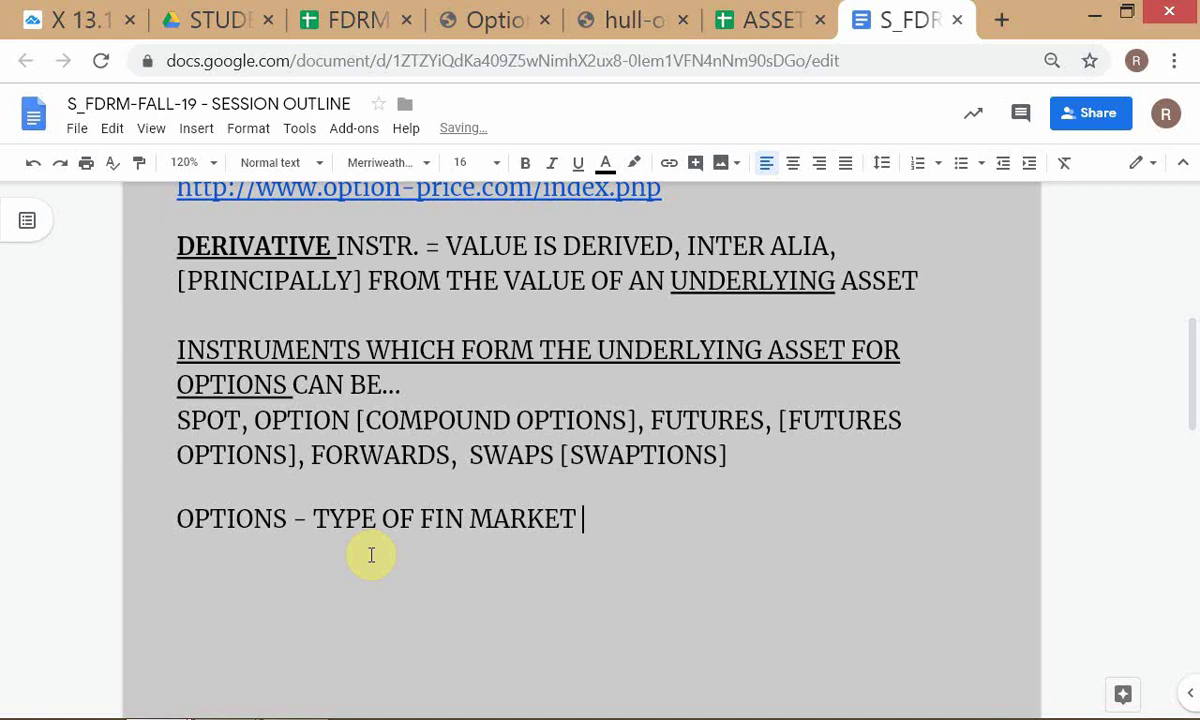
{"action": "type", "text": "CONTRACT"}
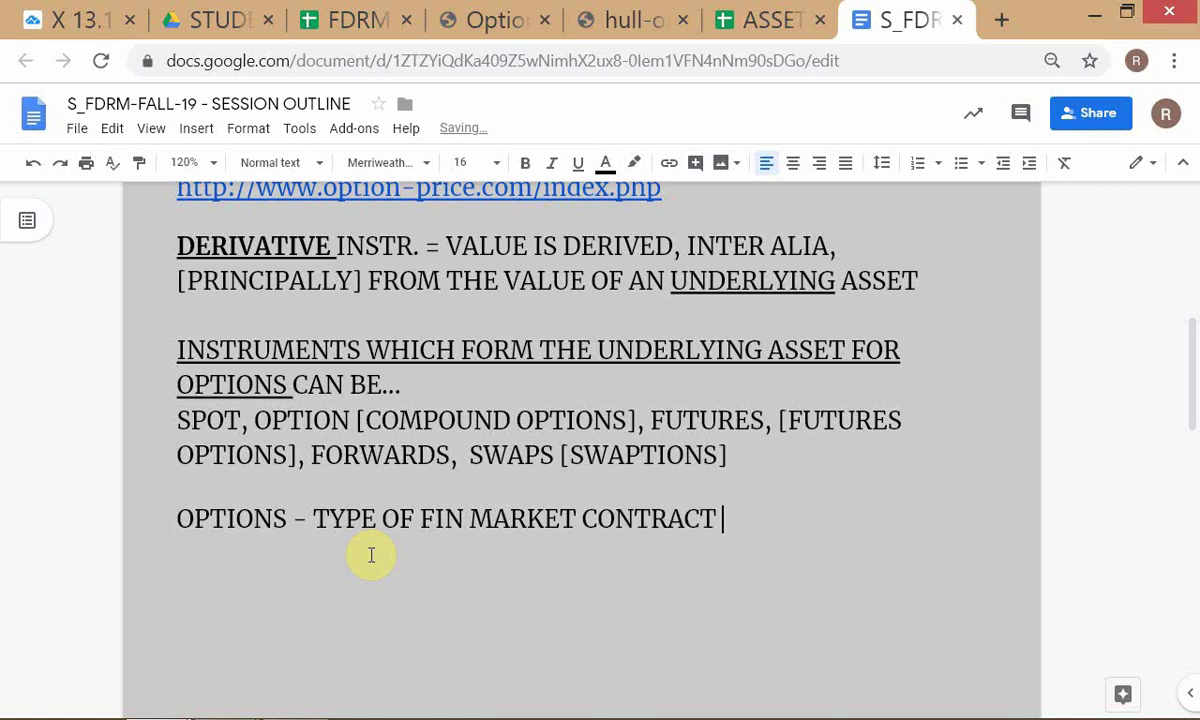
{"action": "type", "text": " -"}
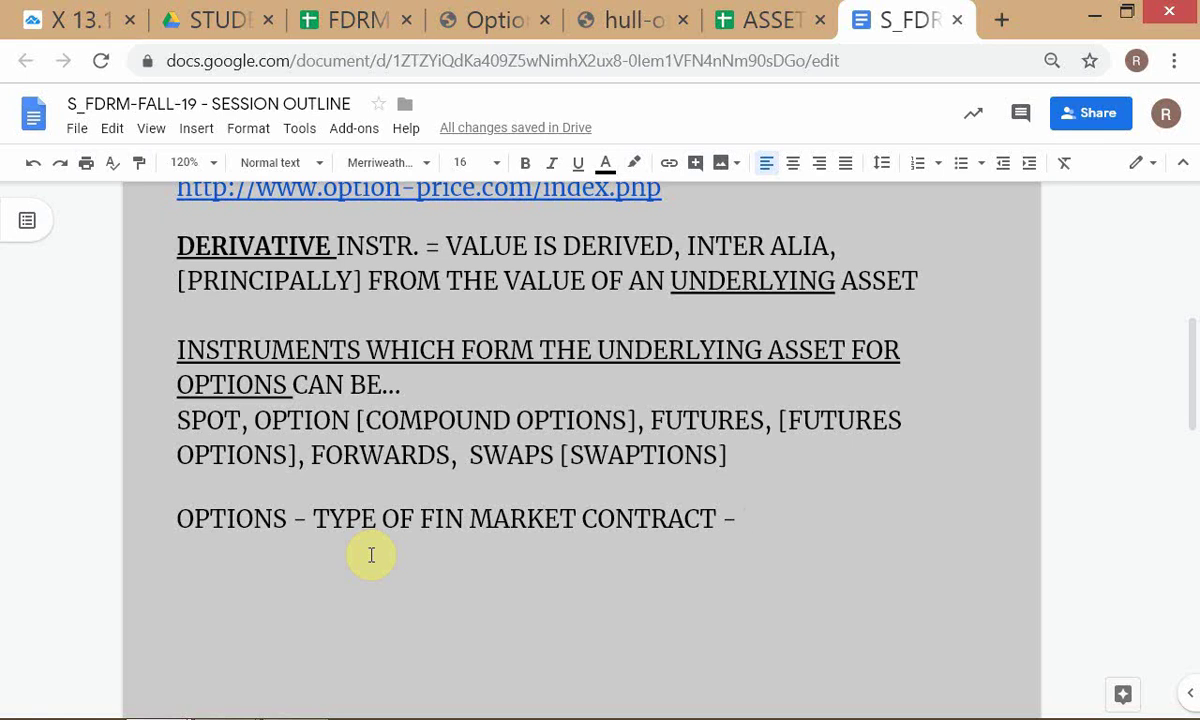
Step: In the Interactive Brokers watchlist, widen the daily P&L column and examine the CL Oct'19 position, then return to the session outline
{"action": "key", "text": "alt+Tab"}
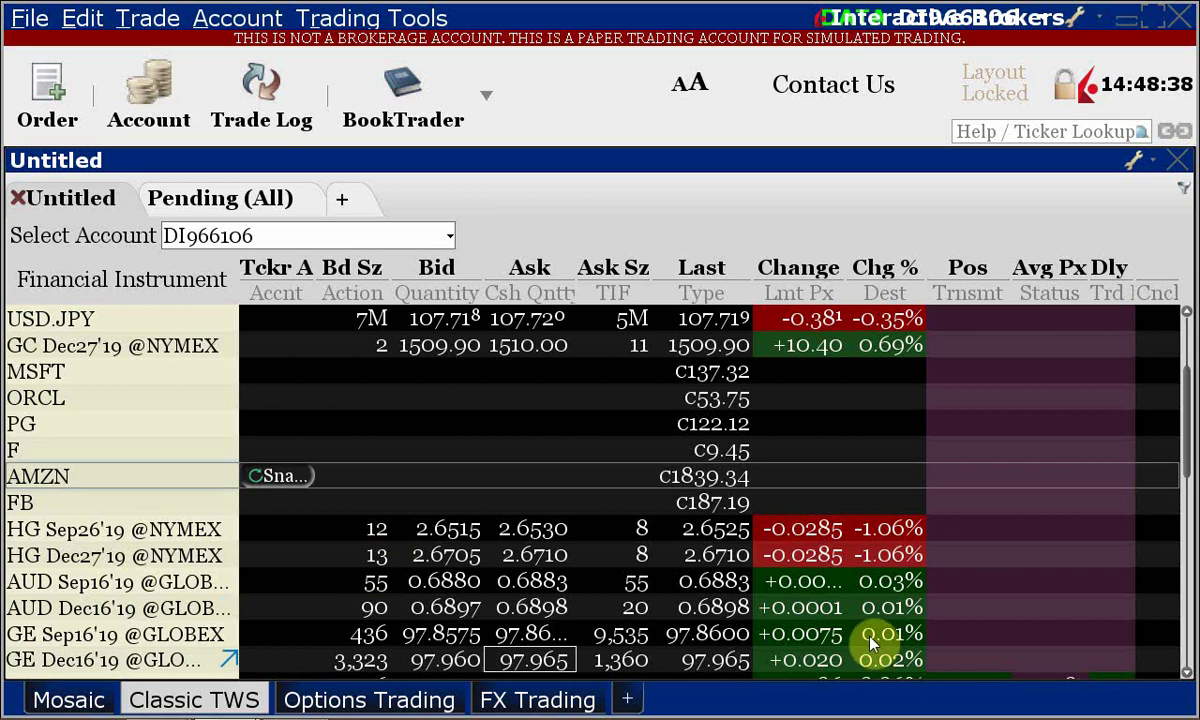
{"action": "scroll", "coordinate": [915, 537], "scroll_direction": "down", "scroll_amount": 2}
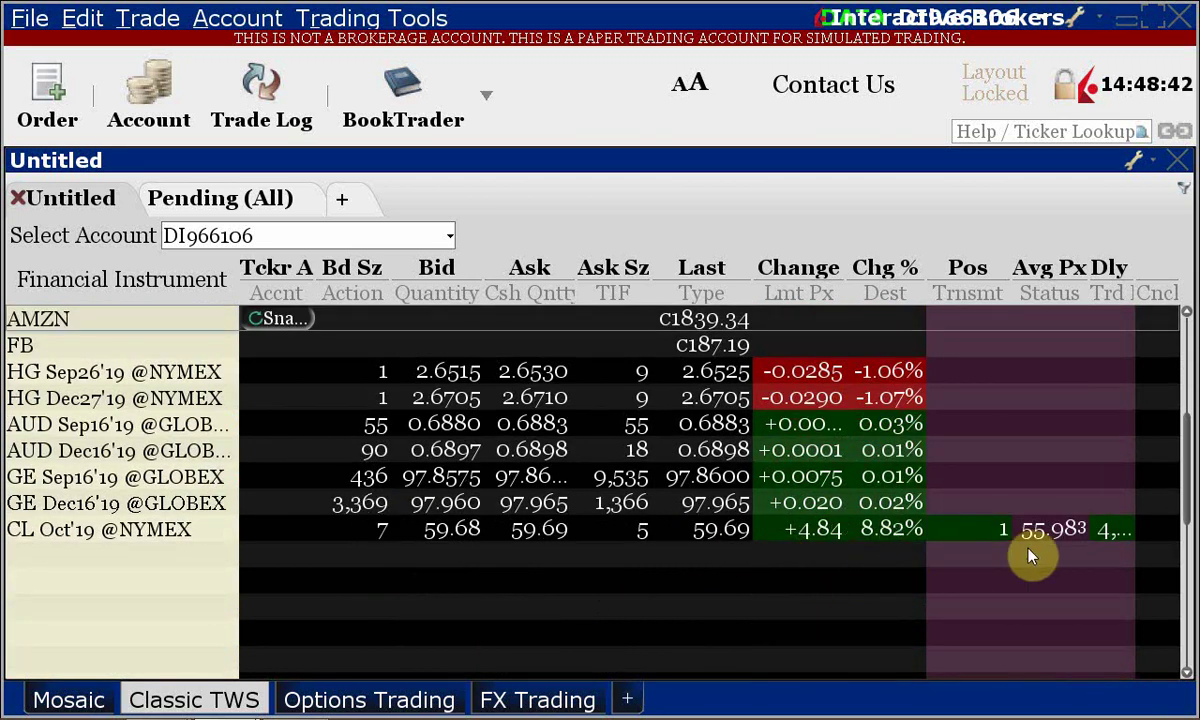
{"action": "left_click", "coordinate": [978, 543]}
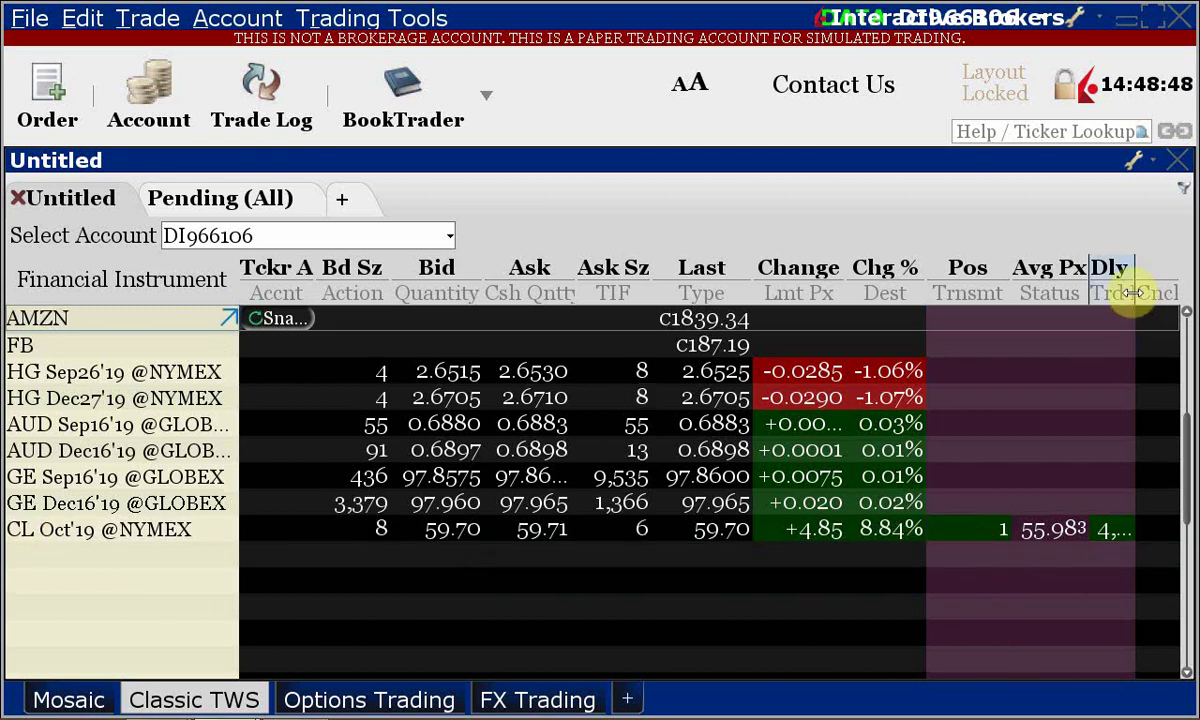
{"action": "left_click_drag", "start_coordinate": [1140, 291], "coordinate": [1160, 289]}
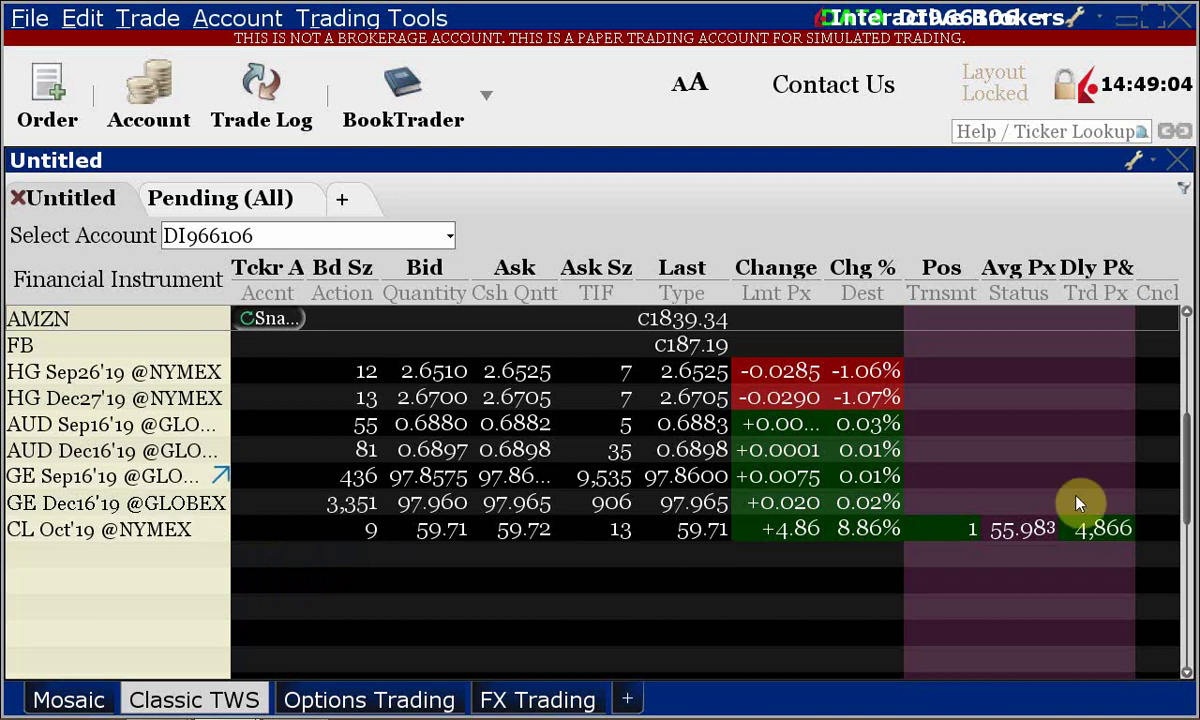
{"action": "left_click", "coordinate": [955, 538]}
{"action": "left_click", "coordinate": [948, 565]}
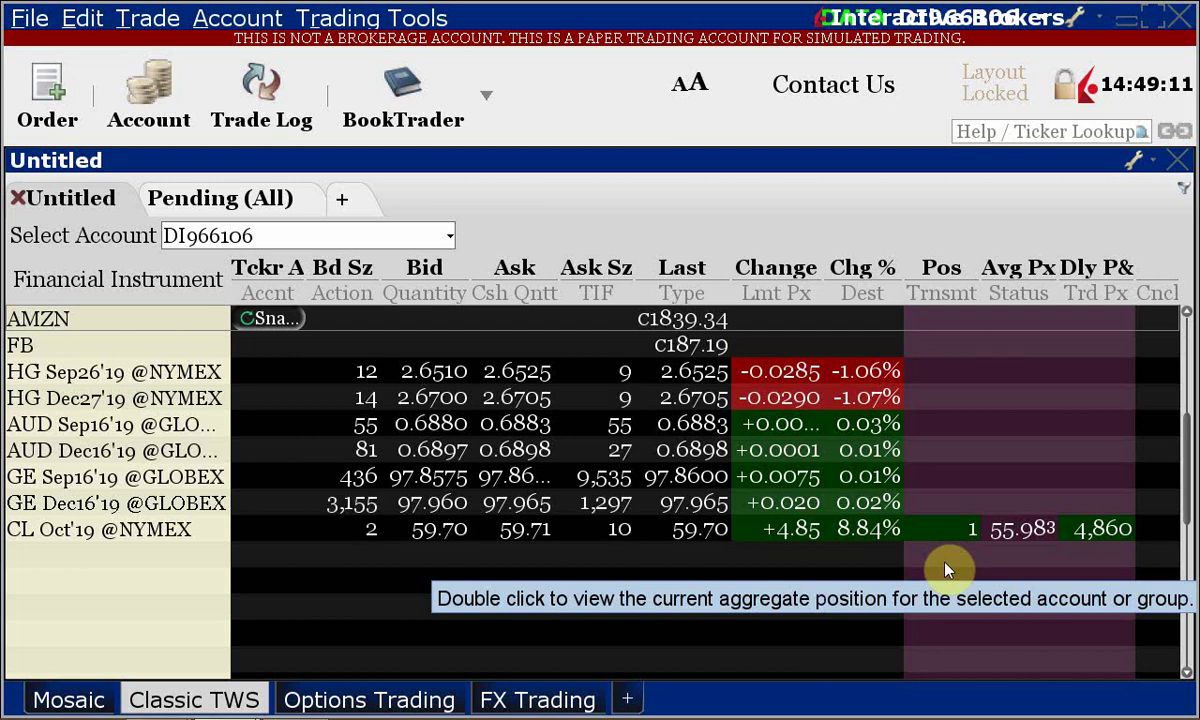
{"action": "key", "text": "alt+Tab"}
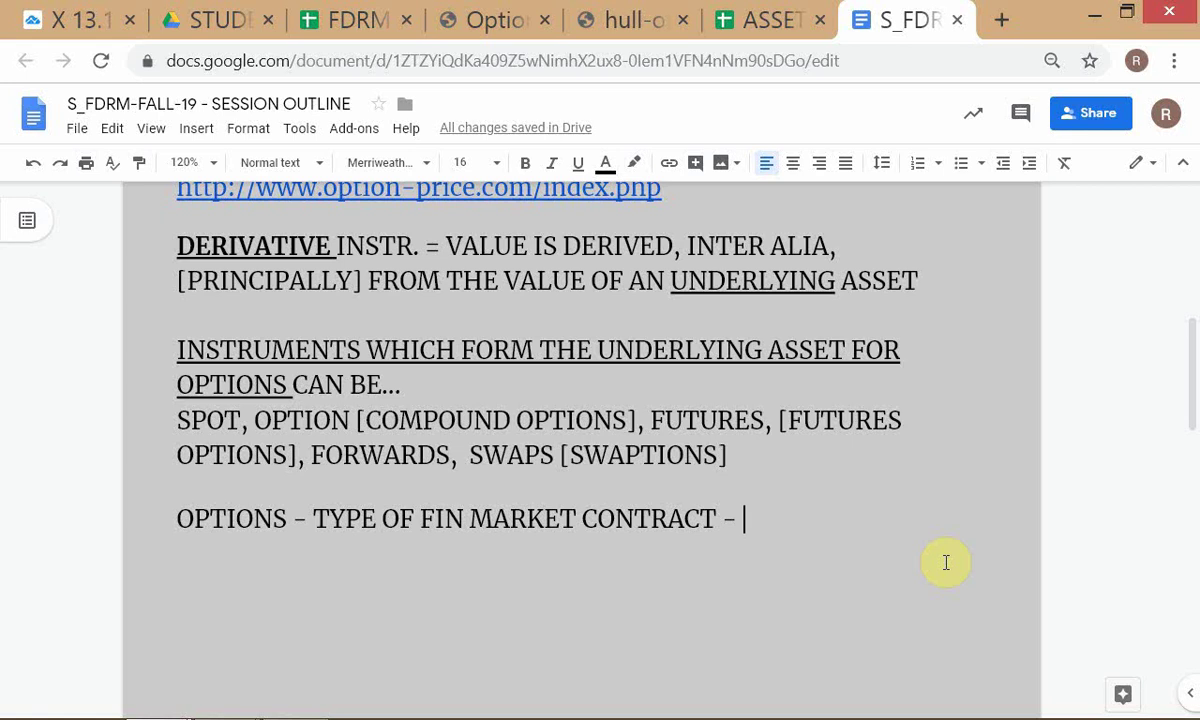
Step: Continue the "OPTIONS - TYPE OF FIN MARKET CONTRACT -" line with "BUYER/SELLER HAS RIGHT BUT NOT OBLIGATION"
{"action": "double_click", "coordinate": [761, 538]}
{"action": "left_click", "coordinate": [757, 528]}
{"action": "type", "text": "BU"}
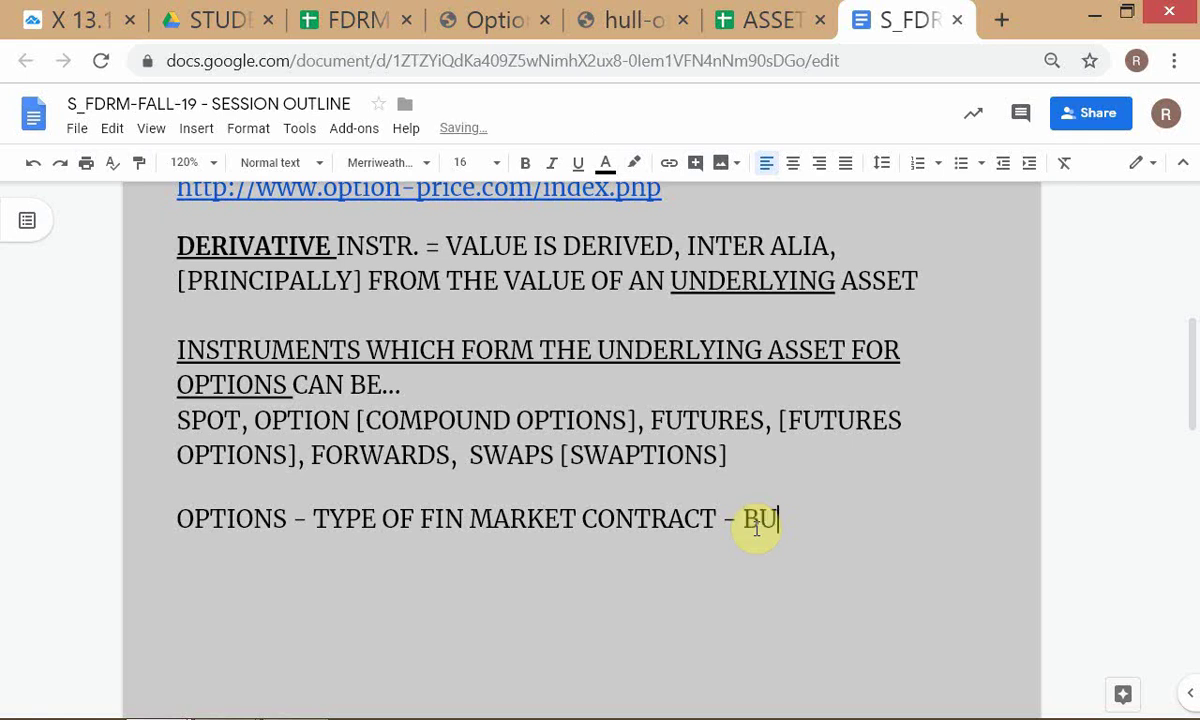
{"action": "type", "text": "YER/SELL"}
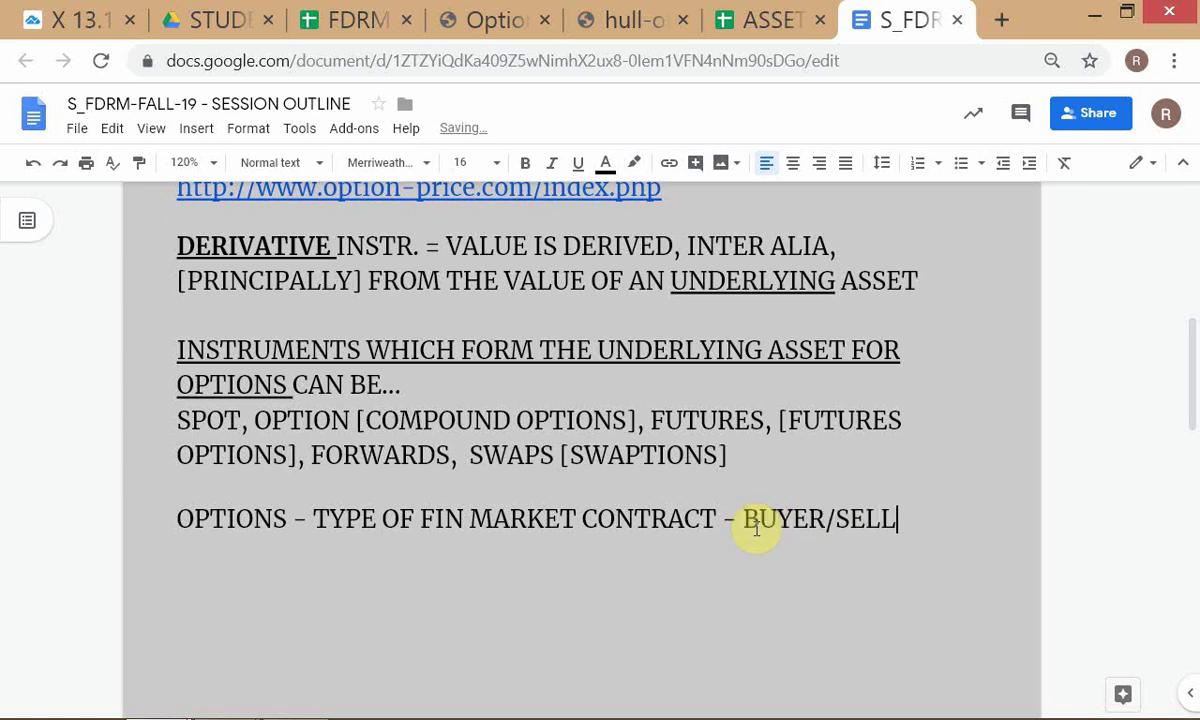
{"action": "type", "text": "ER -"}
{"action": "key", "text": "BackSpace"}
{"action": "key", "text": "BackSpace"}
{"action": "type", "text": "HA"}
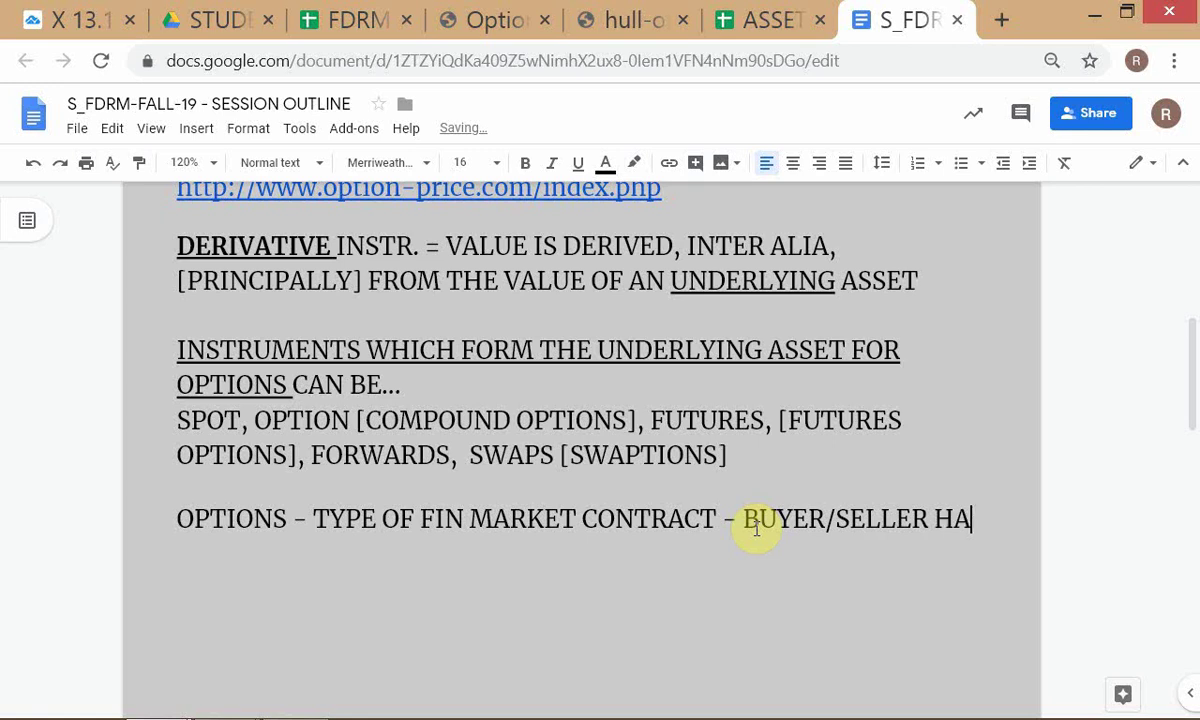
{"action": "type", "text": "S RIGHT "}
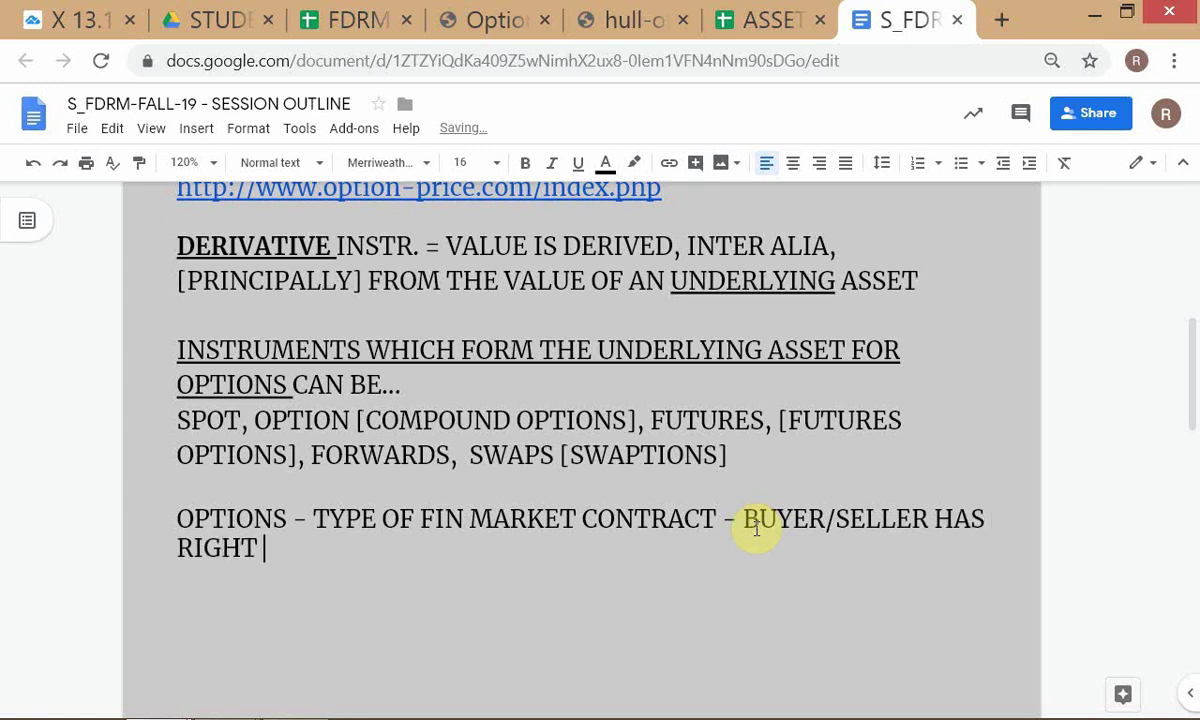
{"action": "type", "text": "BUT NOT"}
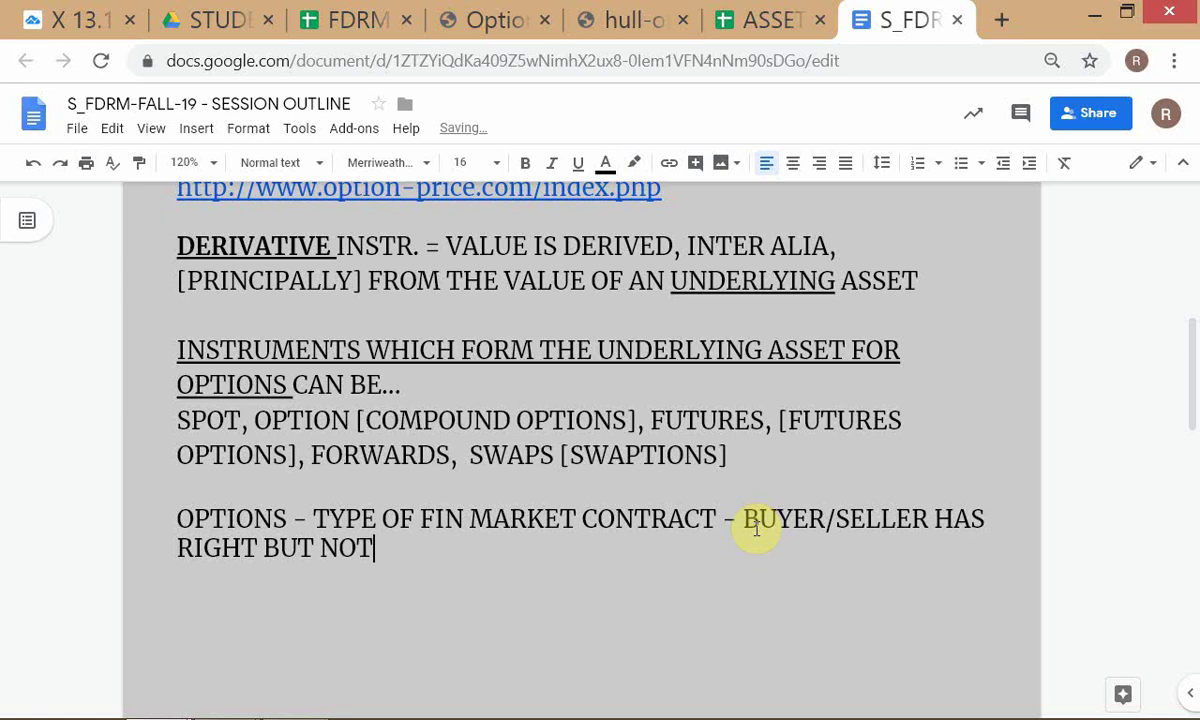
{"action": "type", "text": " OBLIGATION "}
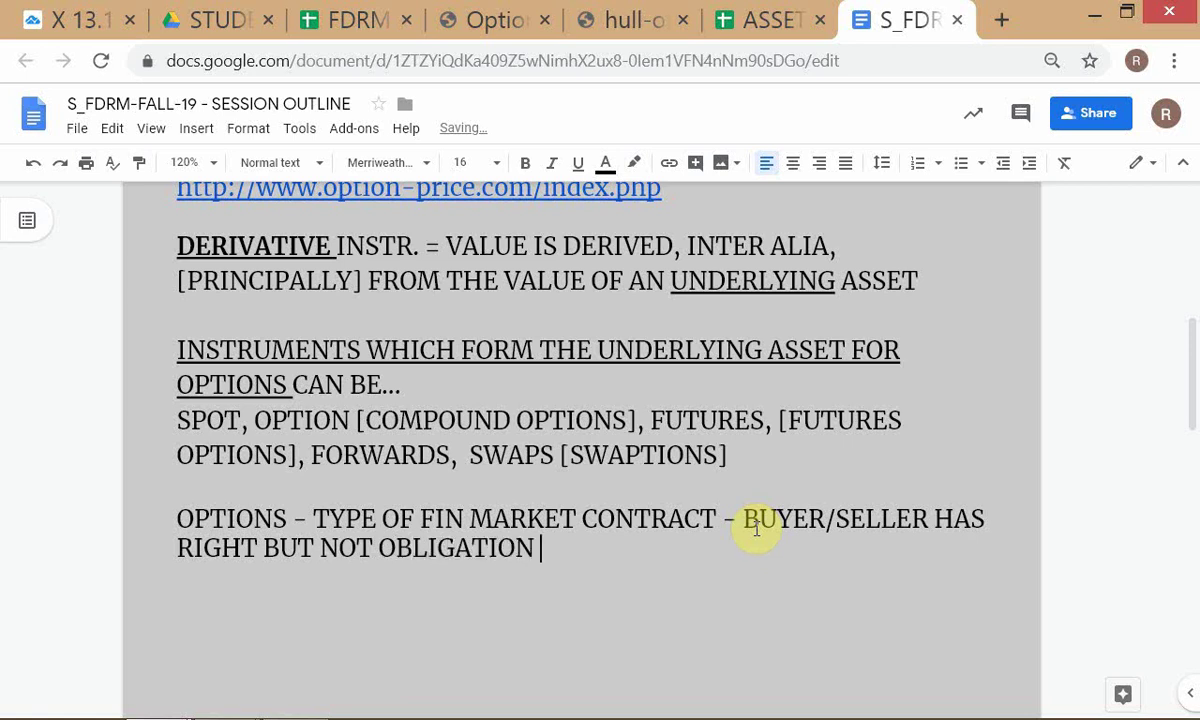
Step: Append "- TO SELL/BUY" after "OBLIGATION" in the options definition
{"action": "type", "text": "- TO SE"}
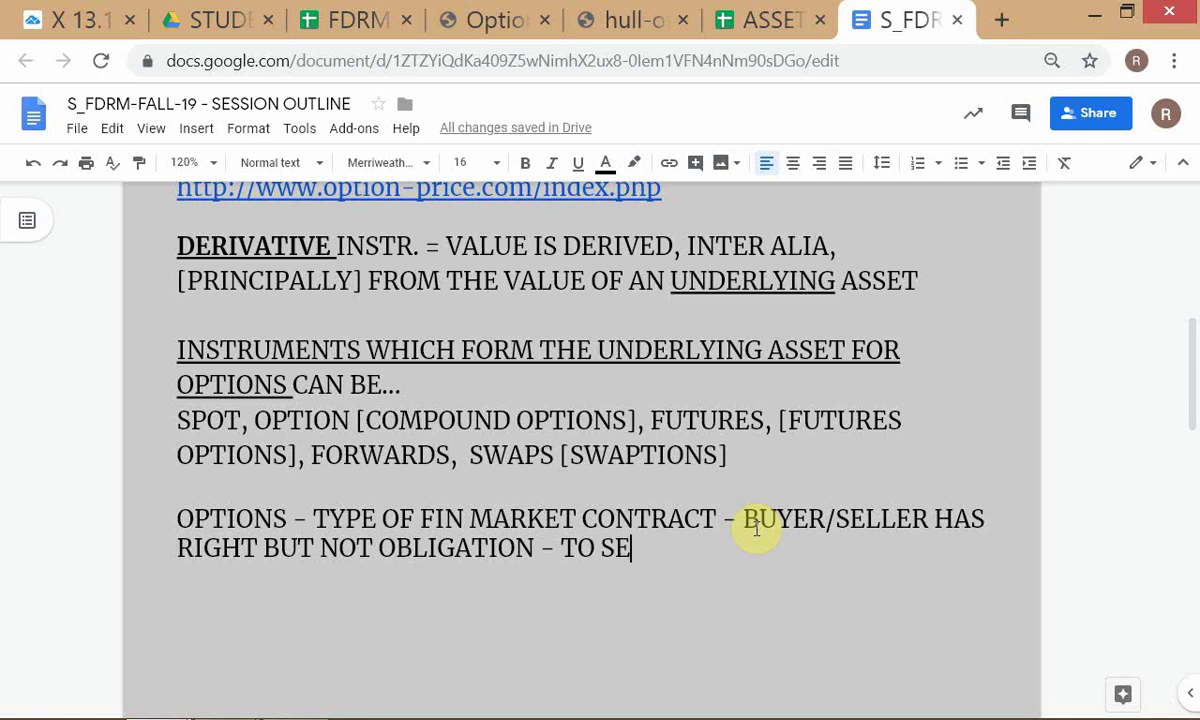
{"action": "type", "text": "LL/BU"}
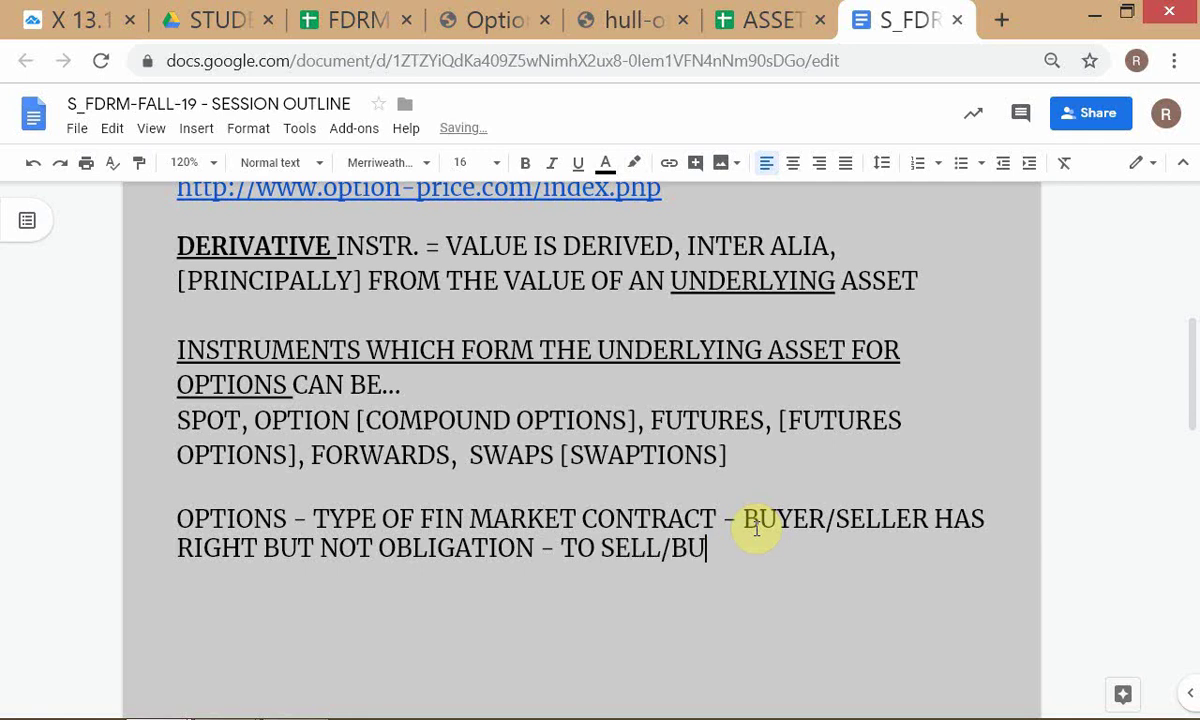
{"action": "type", "text": "Y UND"}
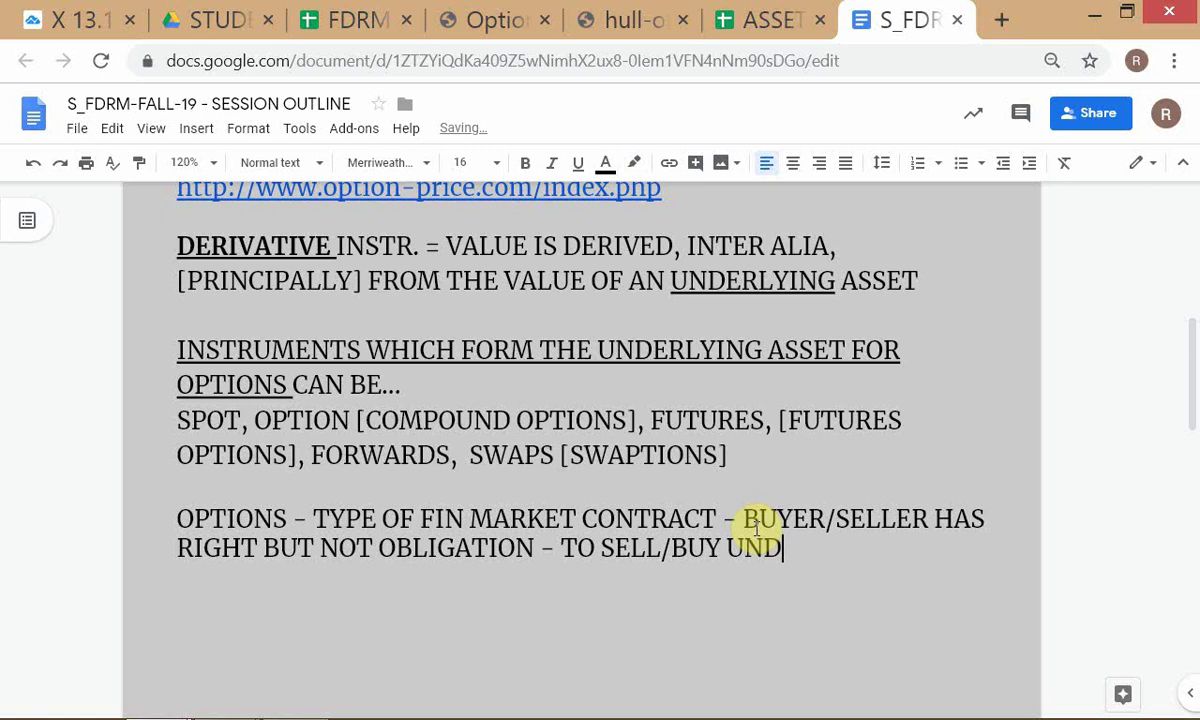
{"action": "key", "text": "BackSpace"}
{"action": "key", "text": "BackSpace"}
{"action": "key", "text": "BackSpace"}
{"action": "key", "text": "BackSpace"}
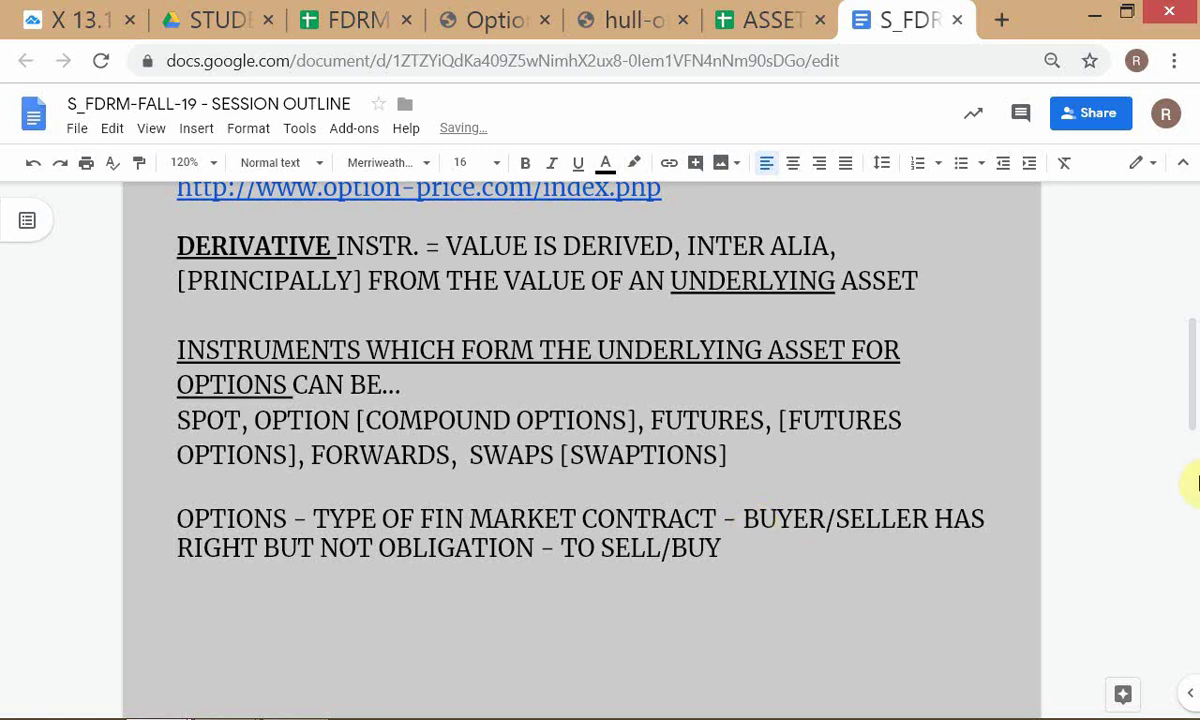
Step: Copy "UNDERLYING ASSET" from the instruments heading to the end of the options definition, after "TO SELL/BUY"
{"action": "left_click", "coordinate": [597, 350]}
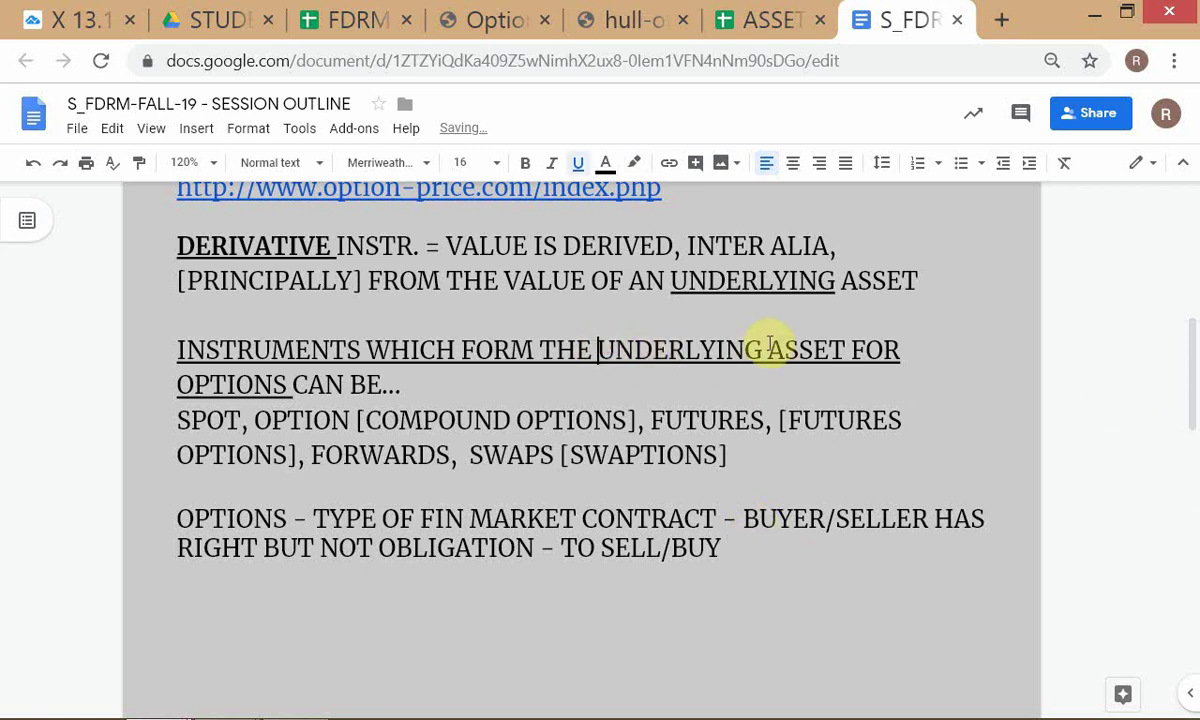
{"action": "left_click", "coordinate": [841, 357], "text": "shift"}
{"action": "key", "text": "ctrl+c"}
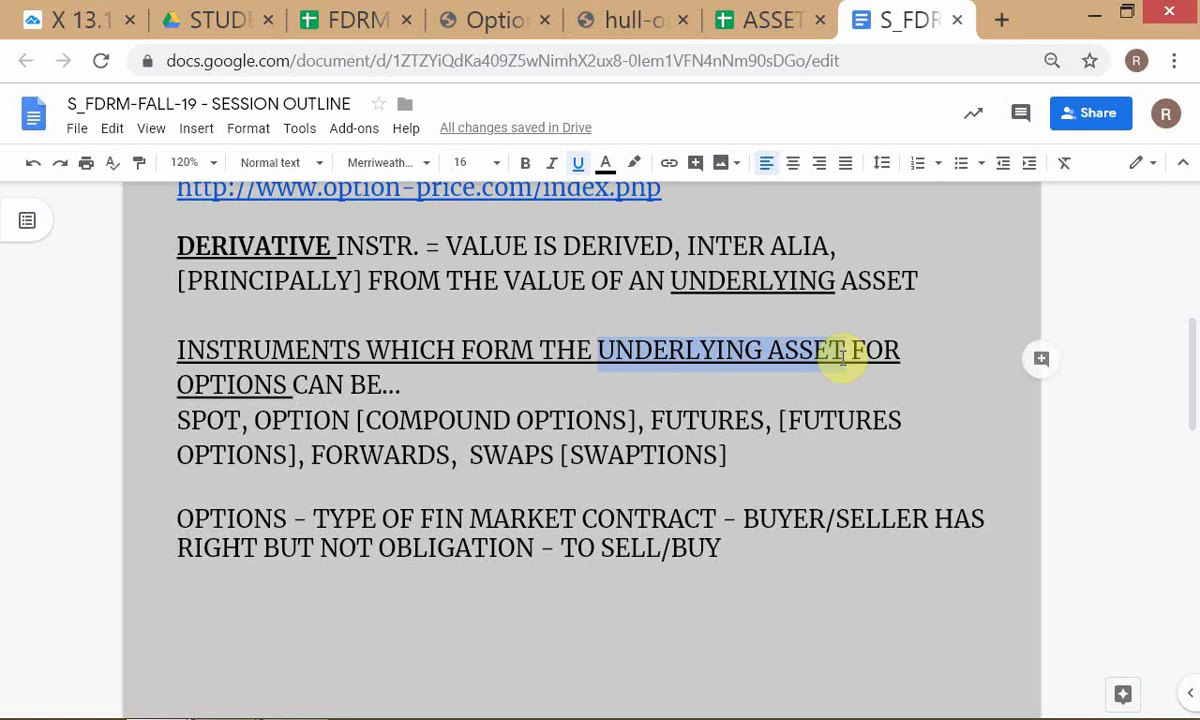
{"action": "key", "text": "Down"}
{"action": "key", "text": "Down"}
{"action": "key", "text": "Down"}
{"action": "key", "text": "Down"}
{"action": "key", "text": "Down"}
{"action": "key", "text": "Down"}
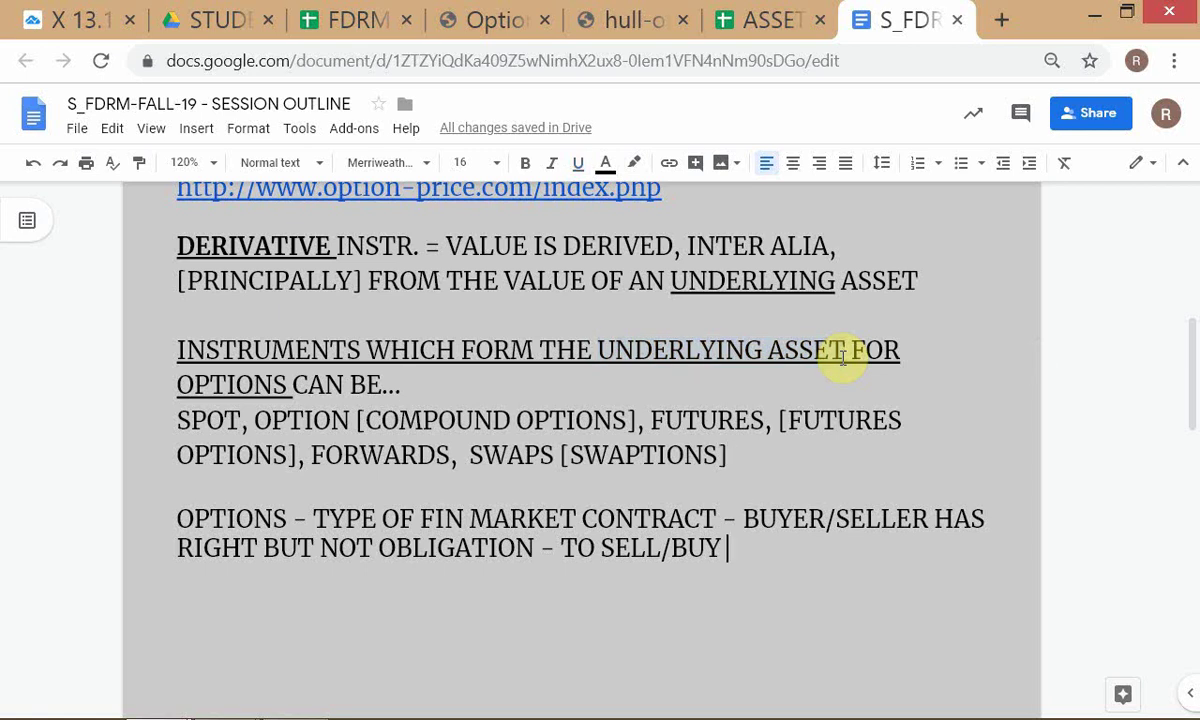
{"action": "key", "text": "ctrl+v"}
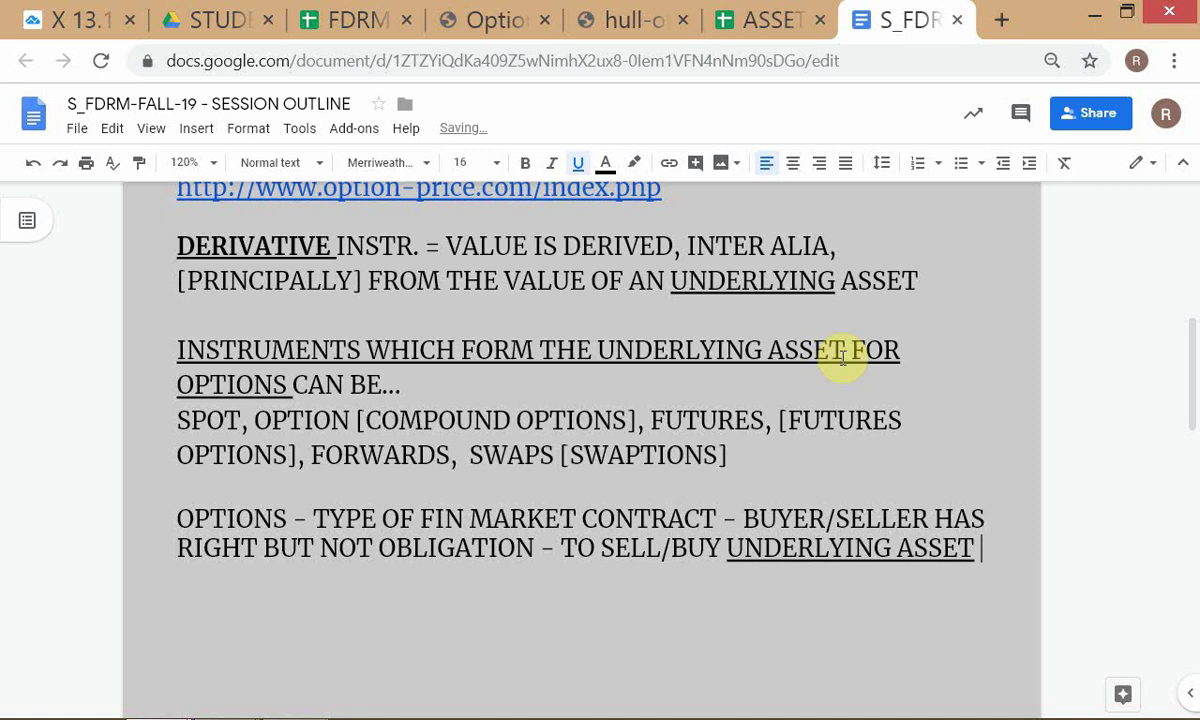
Step: Finish the options definition with "AT SPECIFIED TIME" and remove the underline from "UNDERLYING ASSET AT SPECIFIED TIME"
{"action": "type", "text": "AT SPECIF"}
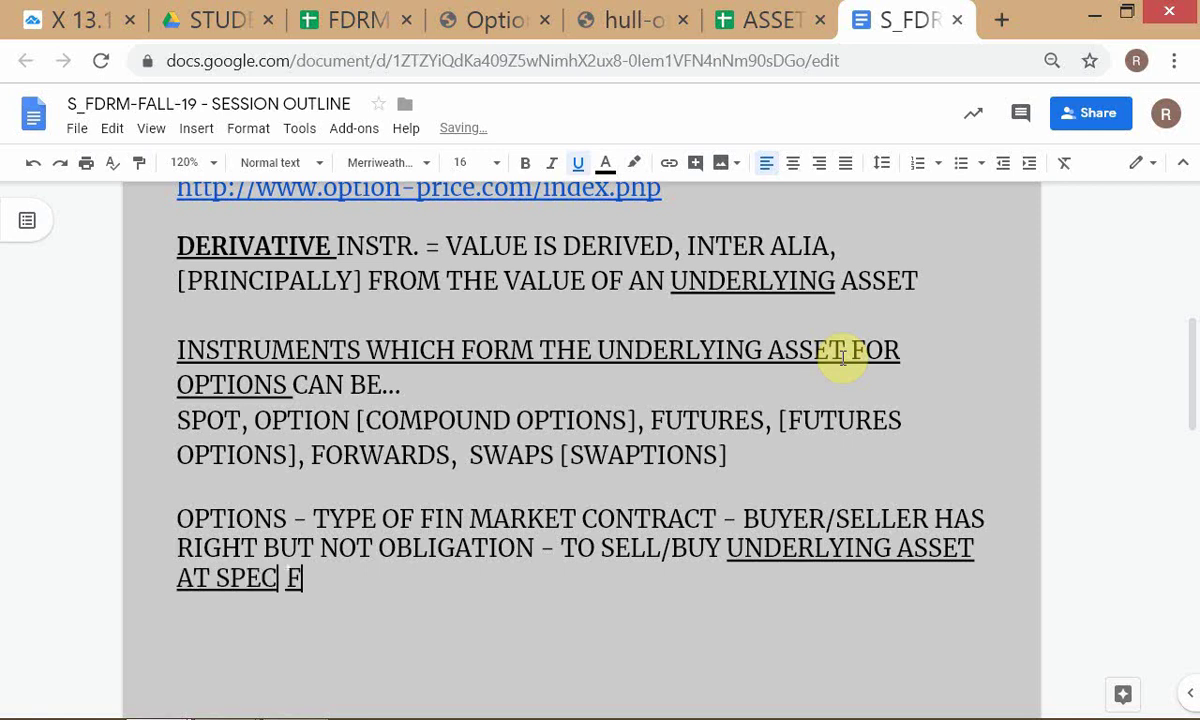
{"action": "key", "text": "BackSpace"}
{"action": "type", "text": "FIED TIME"}
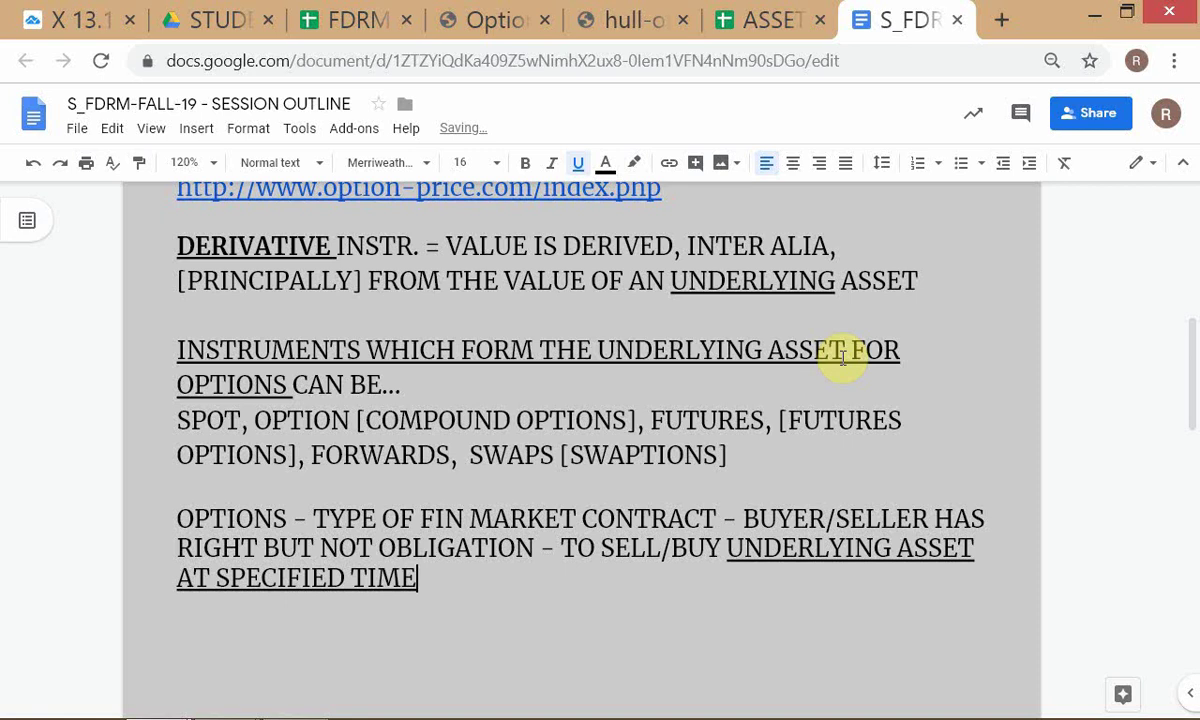
{"action": "left_click", "coordinate": [672, 550], "text": "shift"}
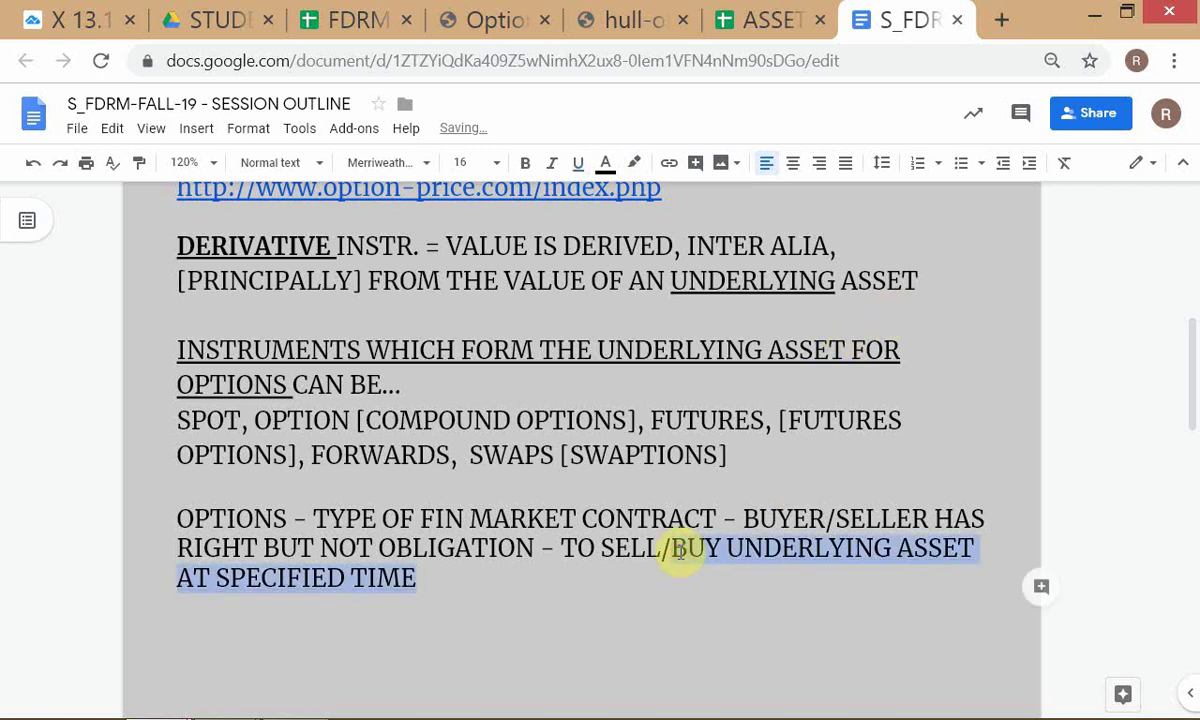
{"action": "key", "text": "Right"}
{"action": "key", "text": "Return"}
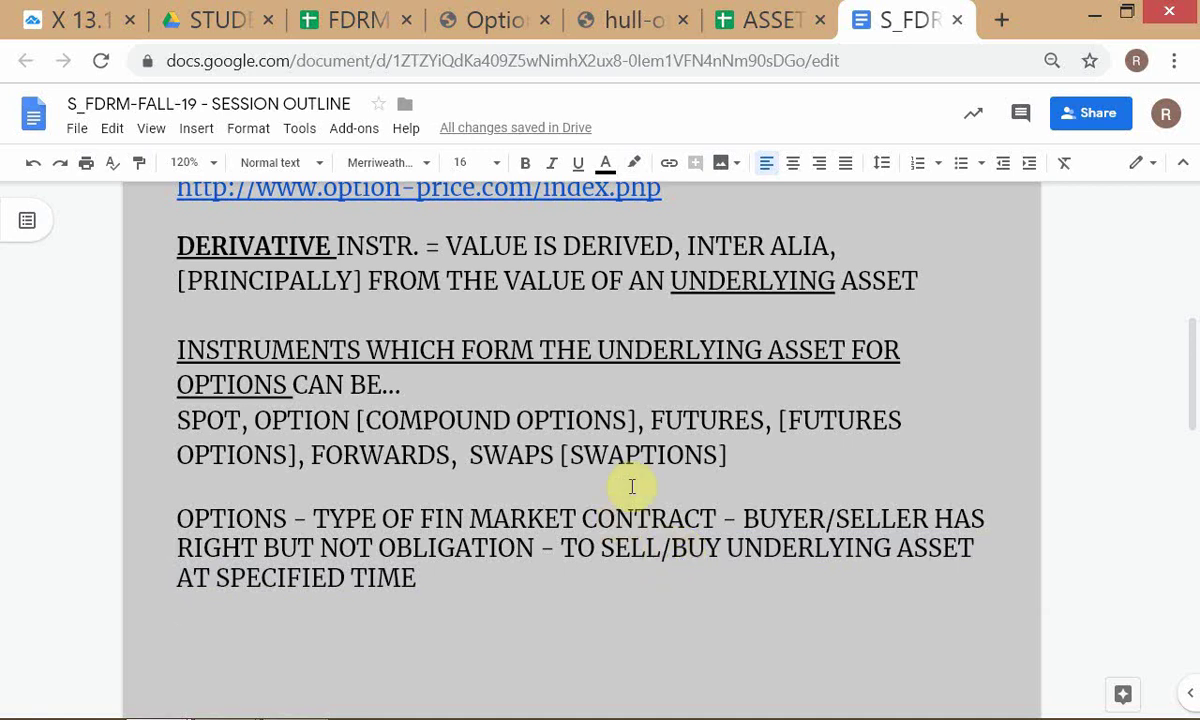
Step: Delete "/SELLER" from the options definition so that it reads "BUYER HAS RIGHT"
{"action": "left_click", "coordinate": [836, 515]}
{"action": "key", "text": "shift+Right"}
{"action": "key", "text": "shift+Right"}
{"action": "key", "text": "shift+Right"}
{"action": "key", "text": "shift+Right"}
{"action": "key", "text": "shift+Right"}
{"action": "key", "text": "shift+Right"}
{"action": "key", "text": "shift+Right"}
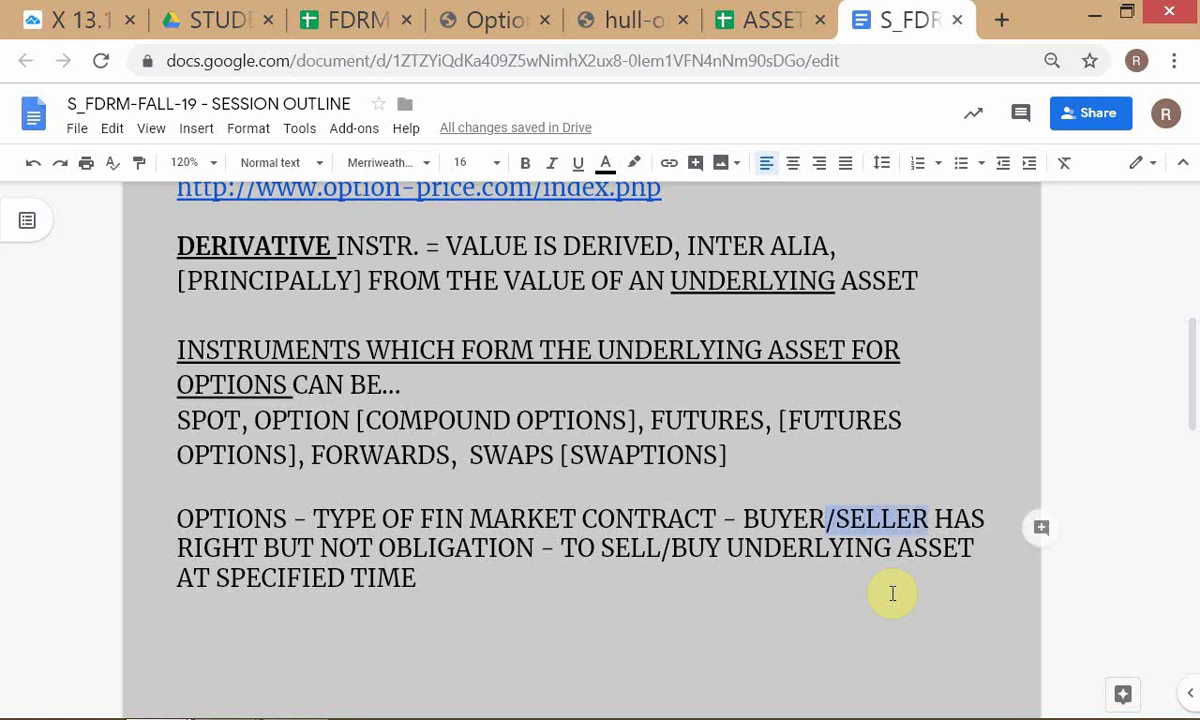
{"action": "key", "text": "BackSpace"}
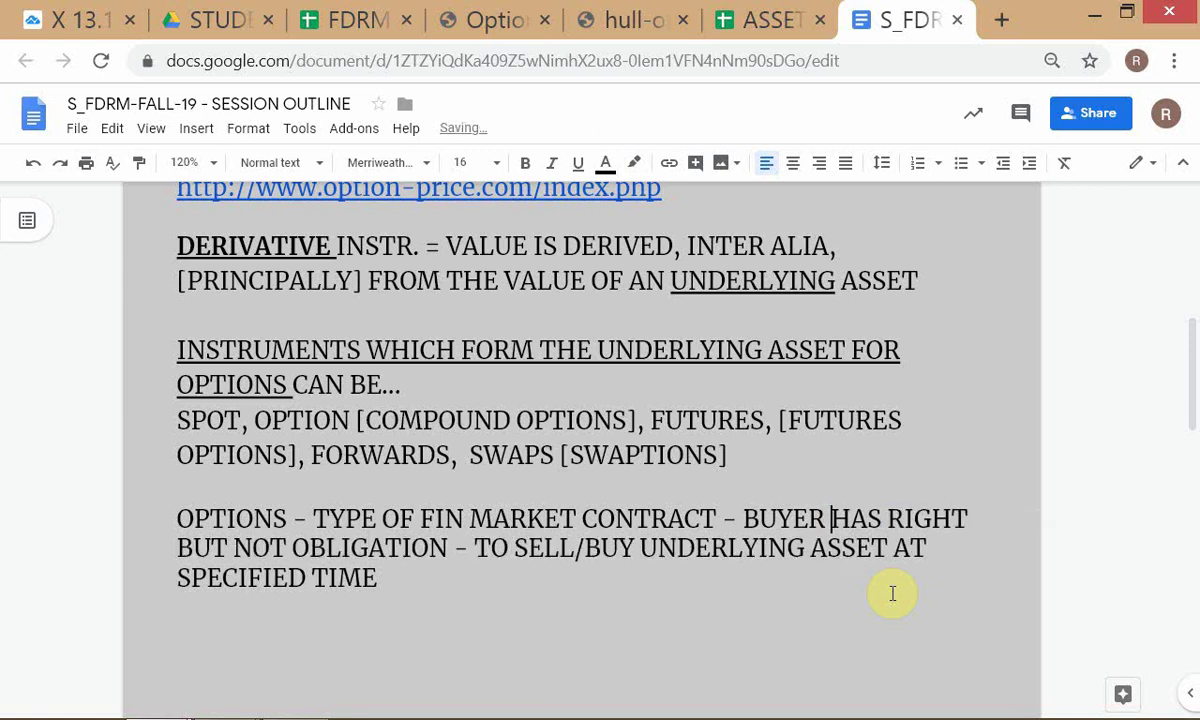
Step: Enclose the phrase "RIGHT BUT NOT OBLIGATION" in double quotation marks in the options definition
{"action": "key", "text": "Right"}
{"action": "key", "text": "Right"}
{"action": "key", "text": "Right"}
{"action": "key", "text": "Right"}
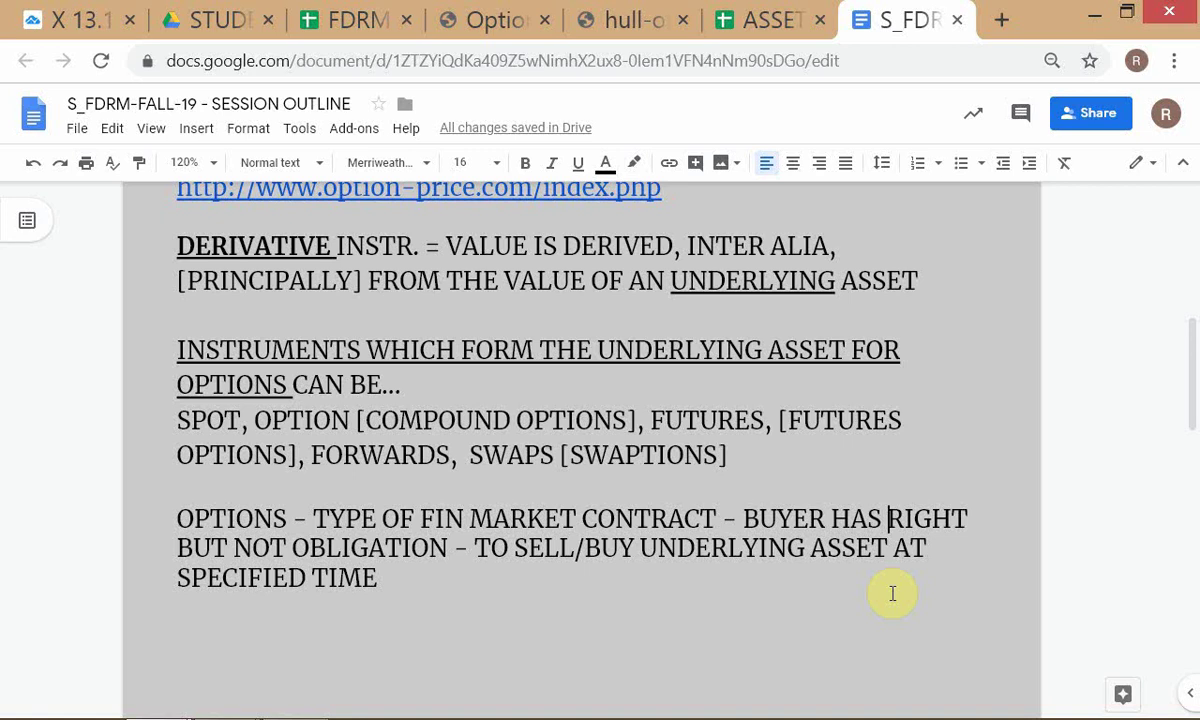
{"action": "type", "text": "\""}
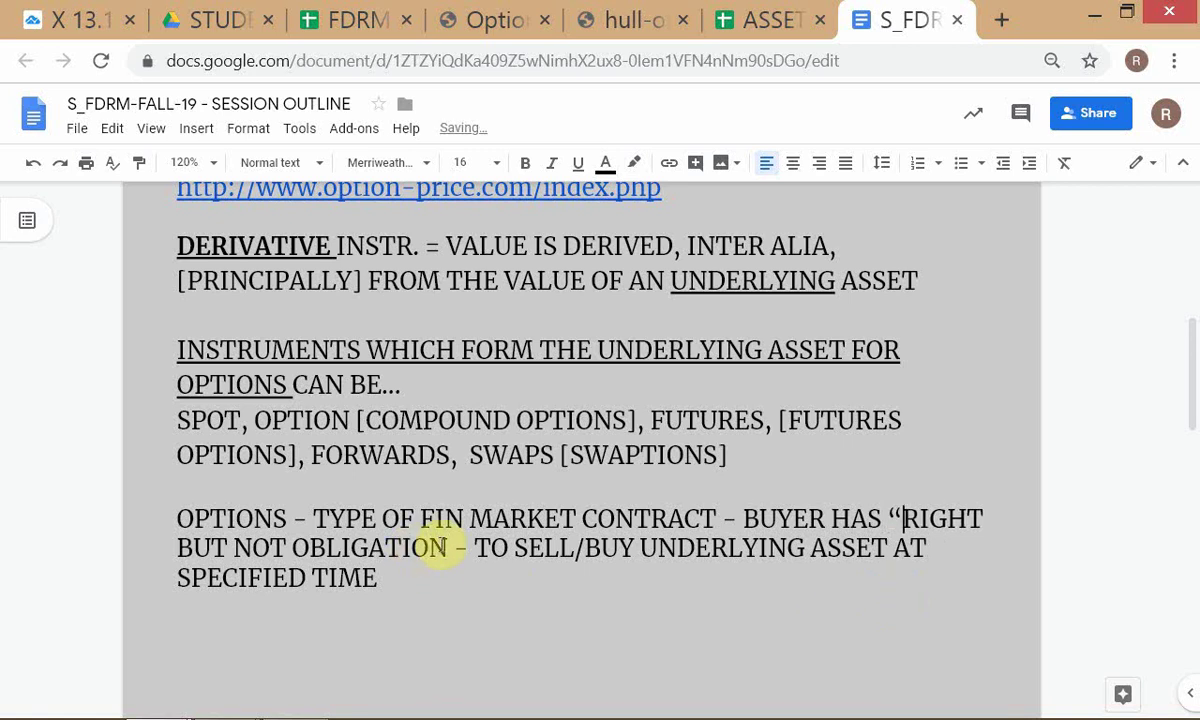
{"action": "left_click", "coordinate": [452, 548]}
{"action": "type", "text": "\""}
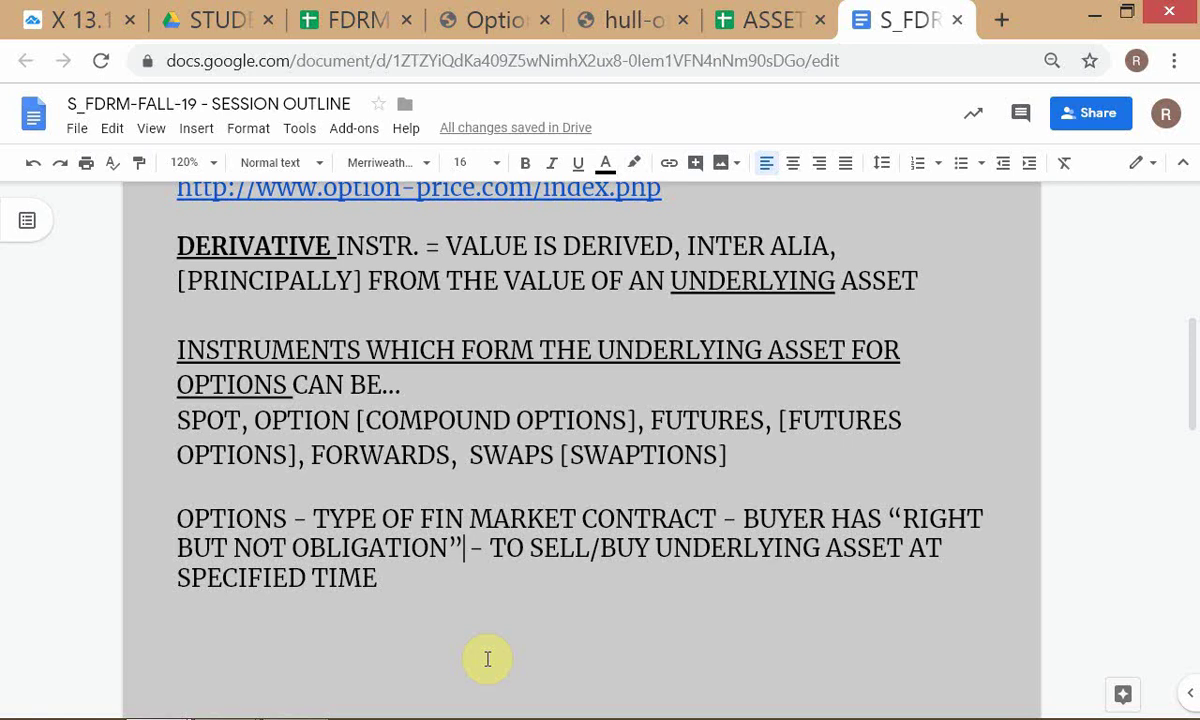
Step: Add a new line below the options definition reading "BUYER PAYS OPT PRICE/PREMIUM"
{"action": "left_click", "coordinate": [445, 584]}
{"action": "scroll", "coordinate": [446, 588], "scroll_direction": "down", "scroll_amount": 1}
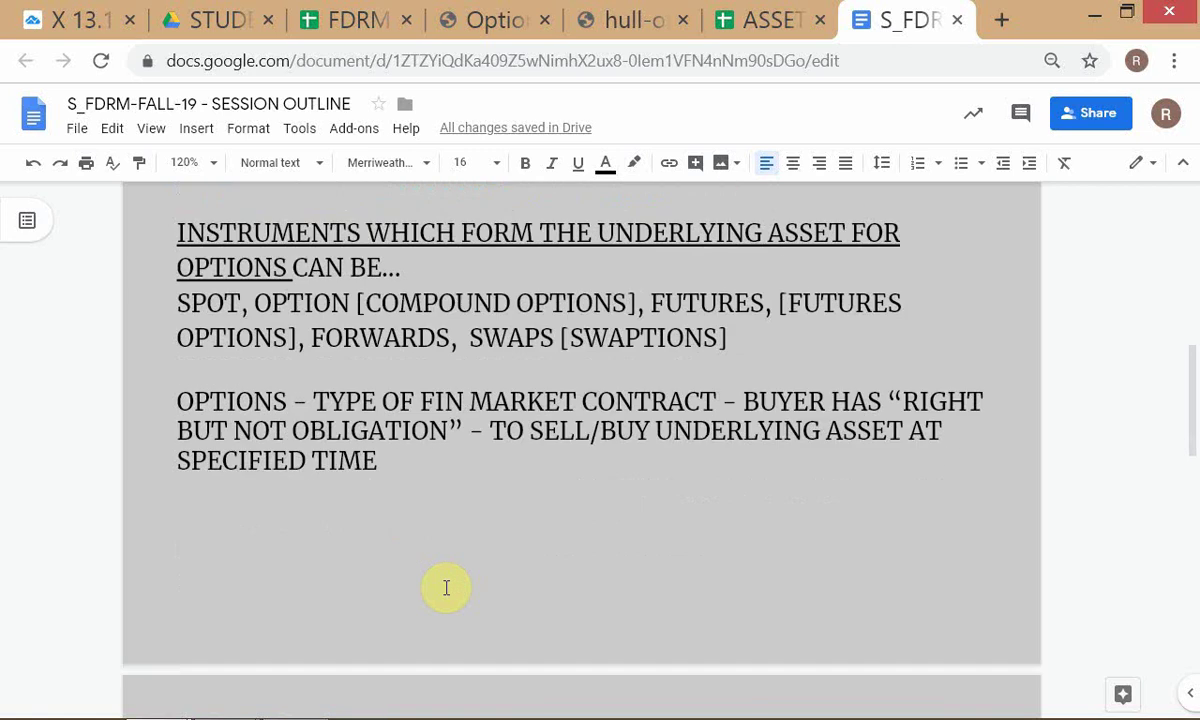
{"action": "key", "text": "Return"}
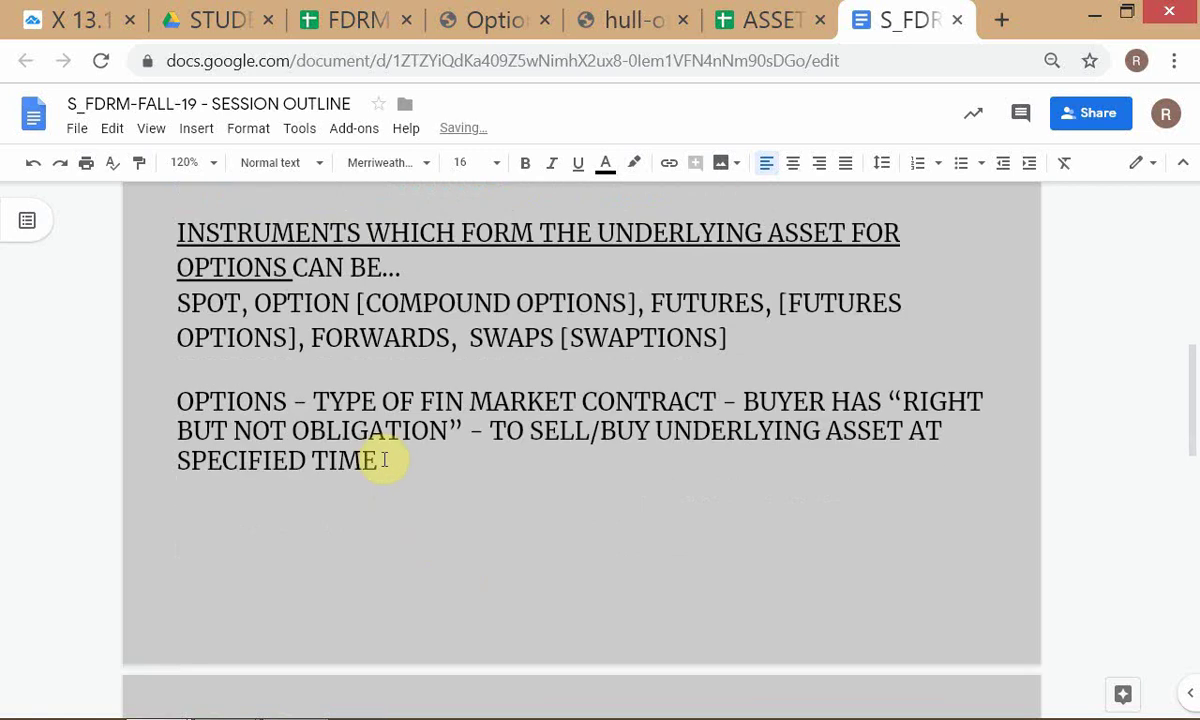
{"action": "type", "text": "BUYER P"}
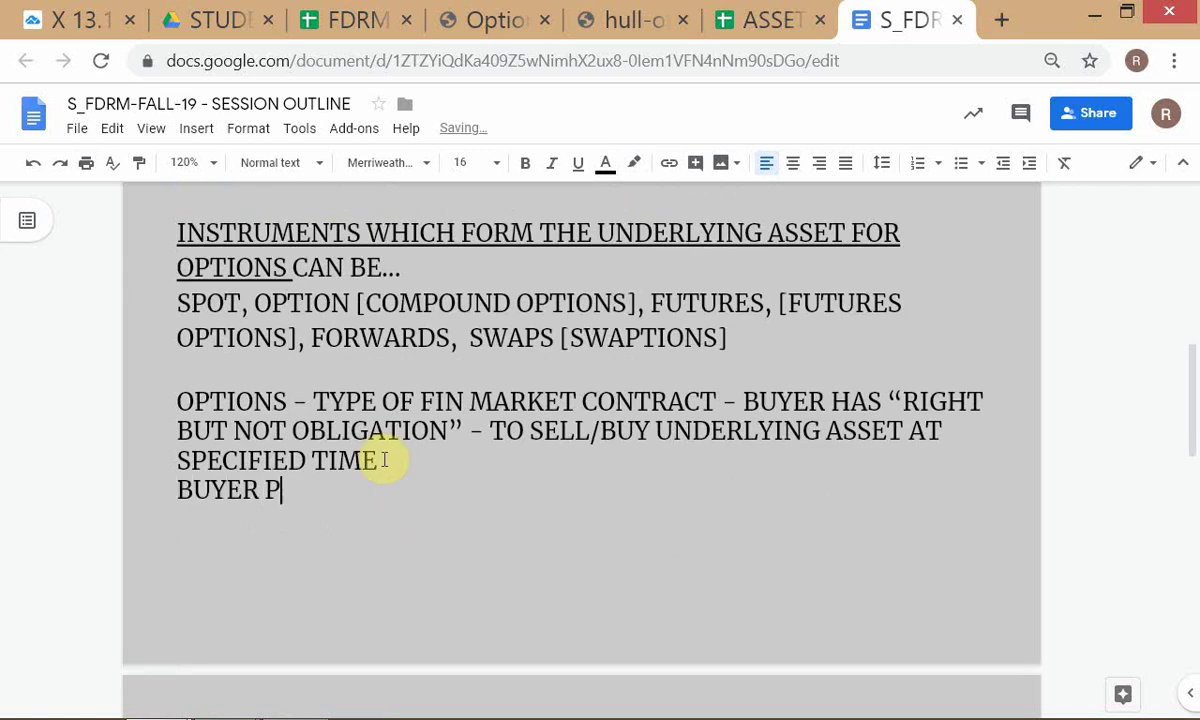
{"action": "type", "text": "AYS "}
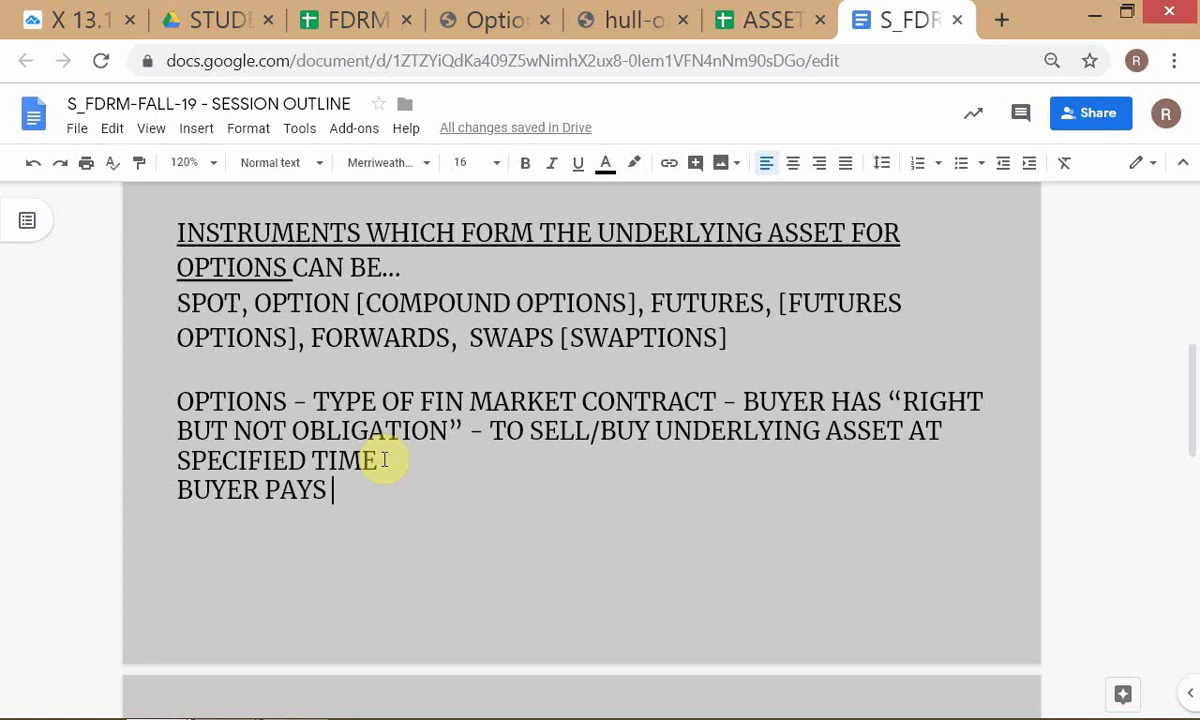
{"action": "type", "text": "POT"}
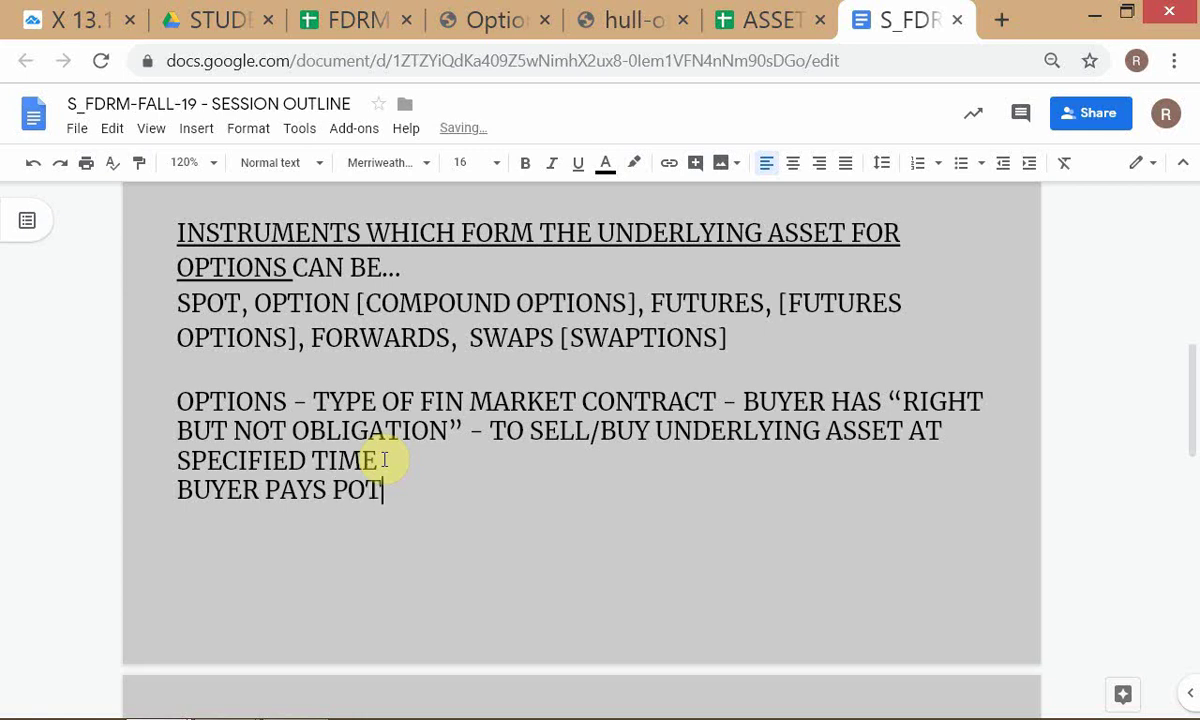
{"action": "key", "text": "BackSpace"}
{"action": "key", "text": "BackSpace"}
{"action": "key", "text": "BackSpace"}
{"action": "type", "text": "OPT PRICE/P"}
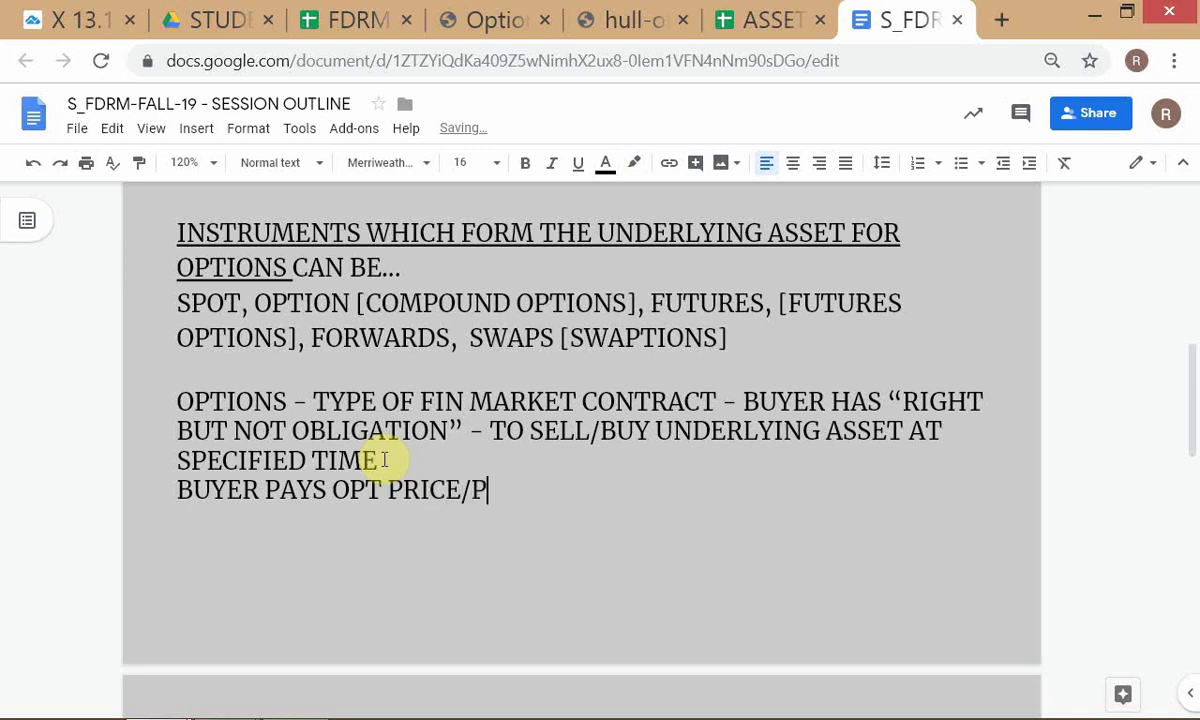
{"action": "type", "text": "REMIUM"}
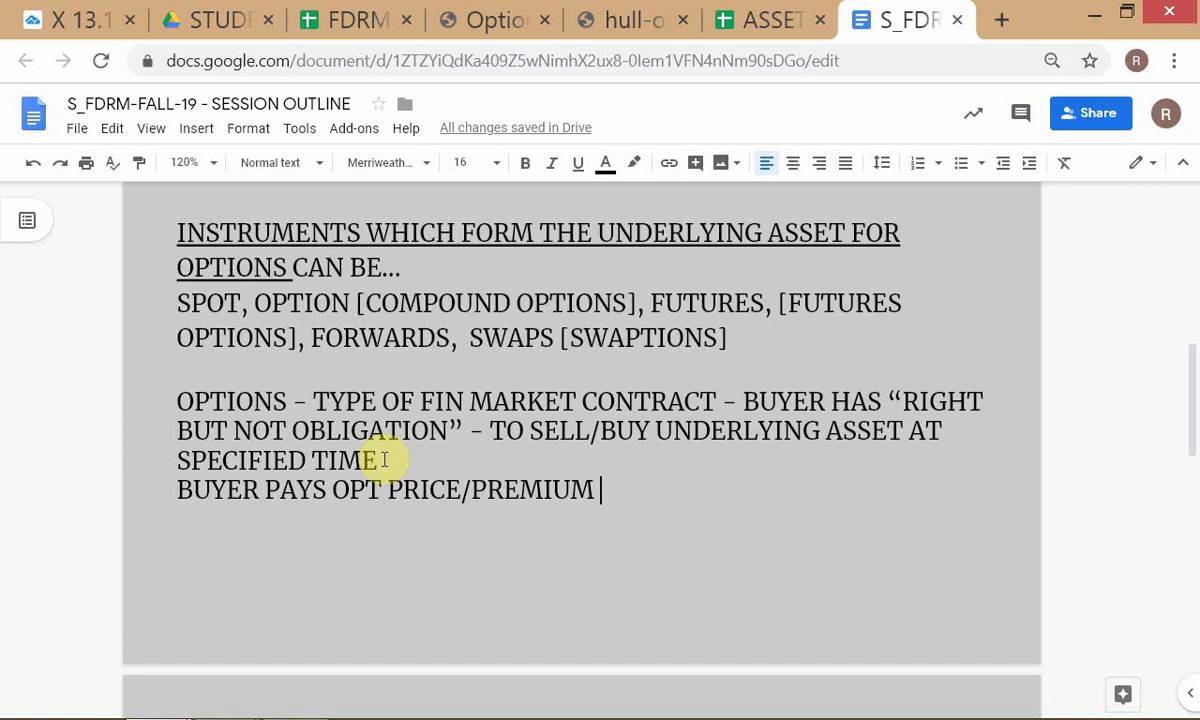
Step: Switch to the CL Oct'19 option chain in the trading platform and examine its strikes and the bid and ask prices of calls and puts
{"action": "key", "text": "alt+Tab"}
{"action": "key", "text": "alt+Tab"}
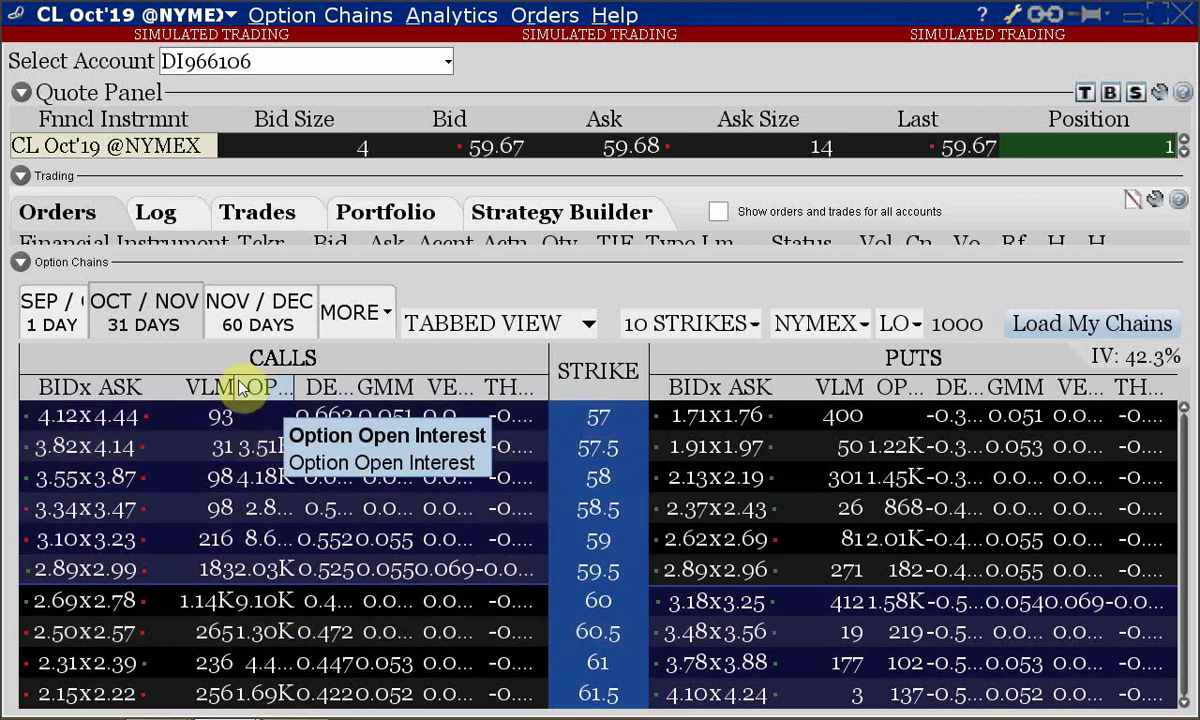
{"action": "left_click_drag", "start_coordinate": [237, 381], "coordinate": [287, 391]}
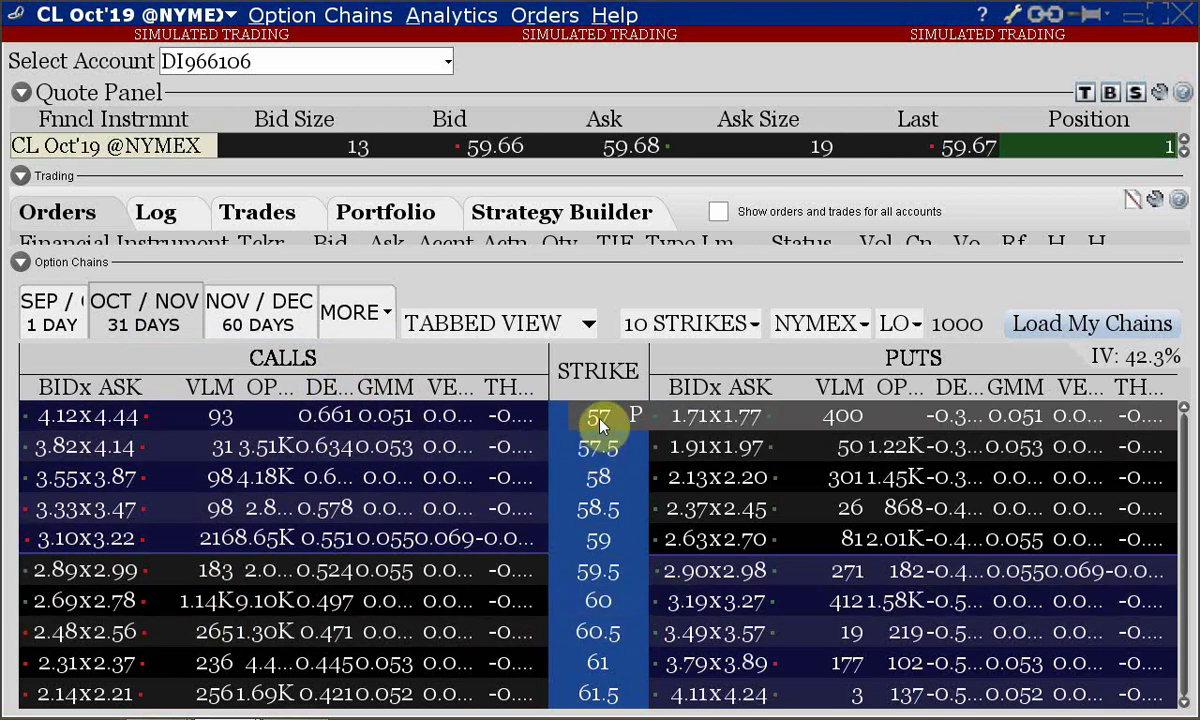
{"action": "mouse_move", "coordinate": [600, 425]}
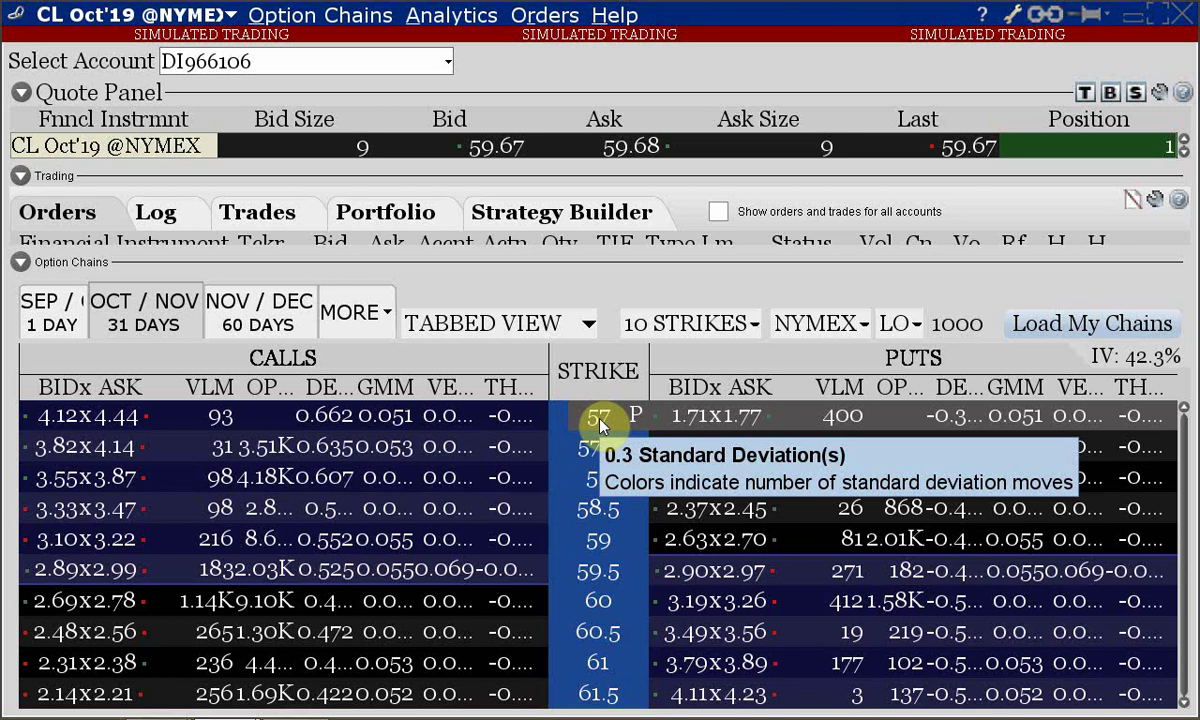
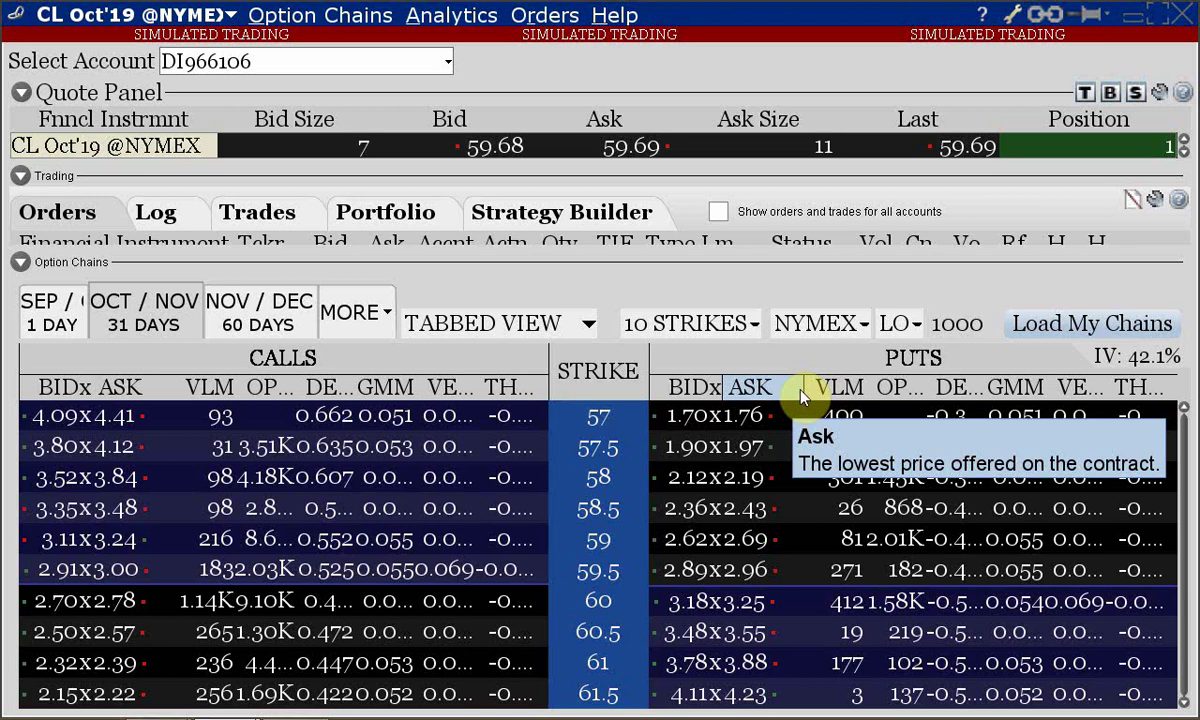
{"action": "mouse_move", "coordinate": [776, 399]}
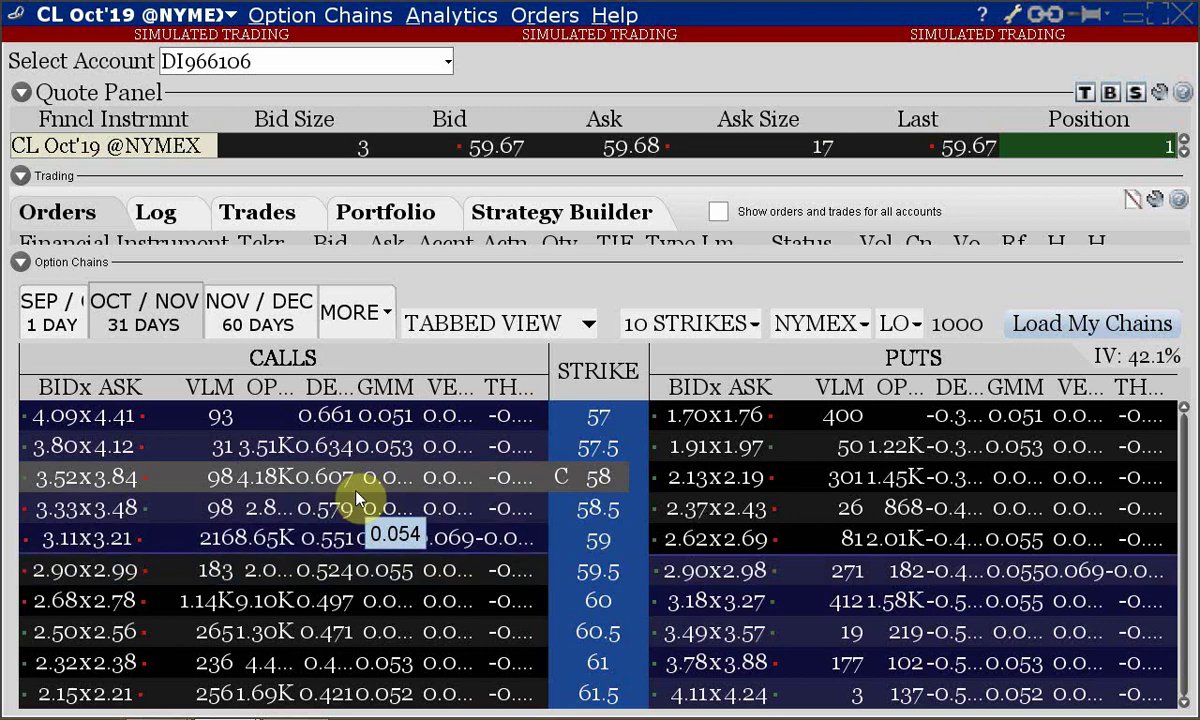
Step: Return to the session outline document and add "TO SELLER" at the end of the "BUYER PAYS OPT PRICE/PREMIUM" line
{"action": "key", "text": "alt+Tab"}
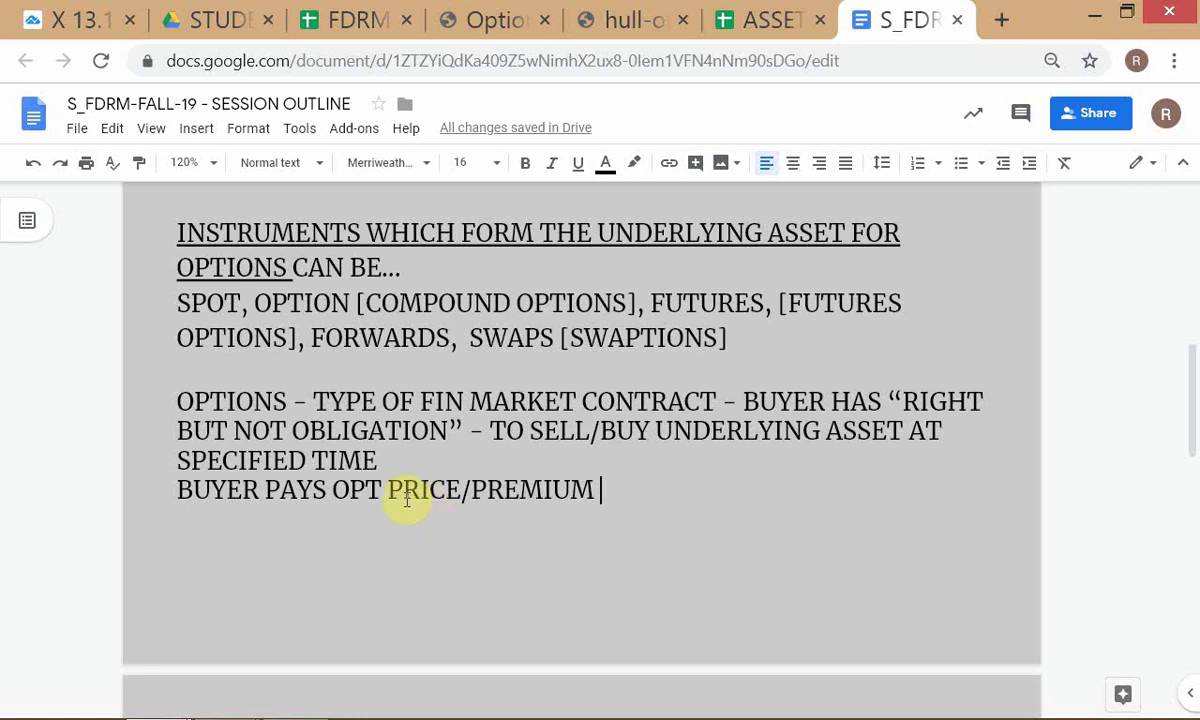
{"action": "left_click", "coordinate": [139, 463]}
{"action": "left_click", "coordinate": [406, 459]}
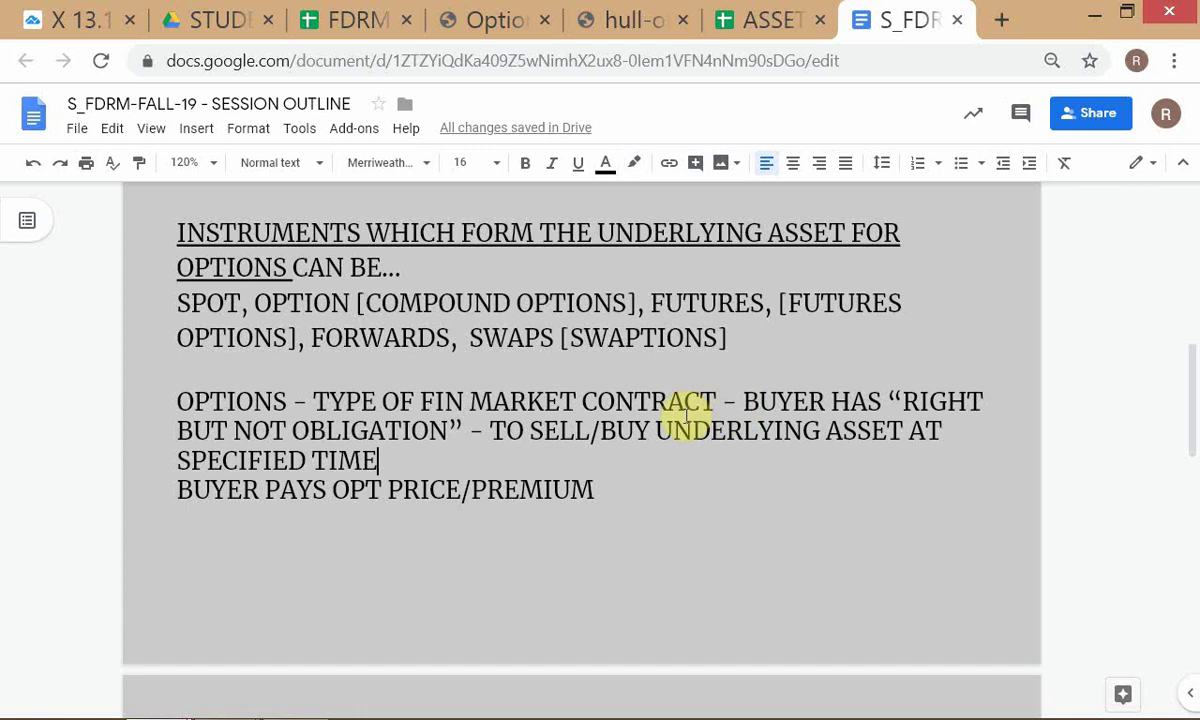
{"action": "left_click", "coordinate": [740, 404]}
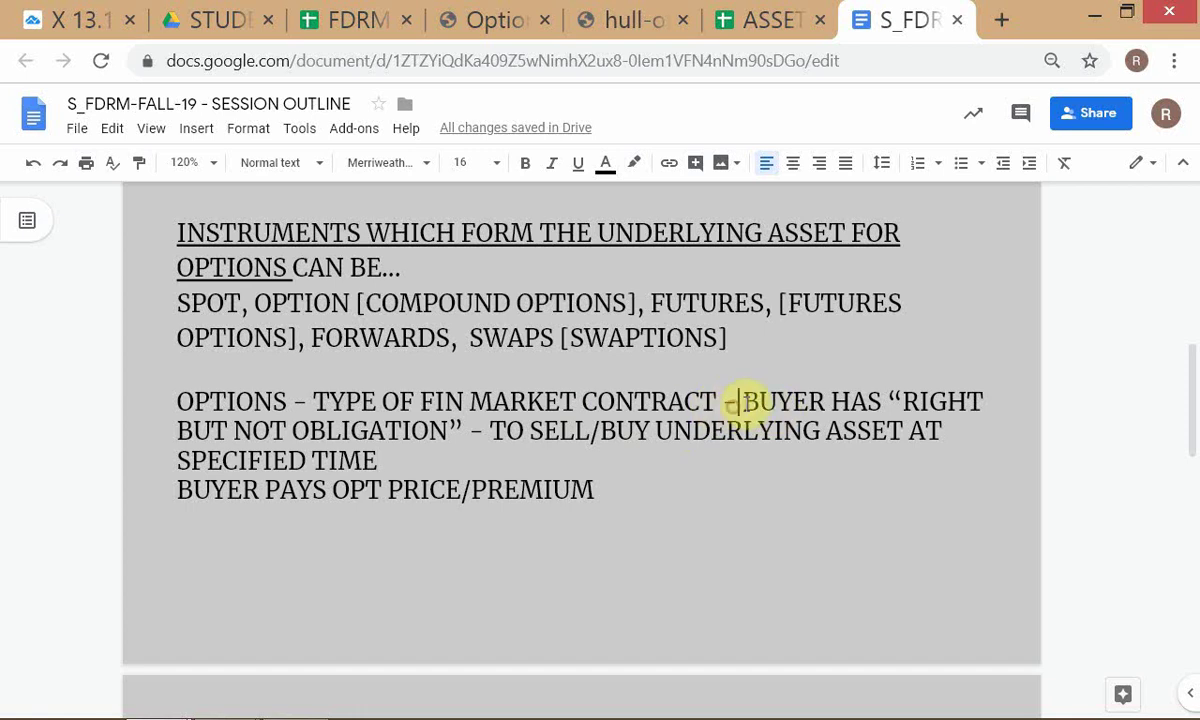
{"action": "left_click", "coordinate": [834, 402], "text": "shift"}
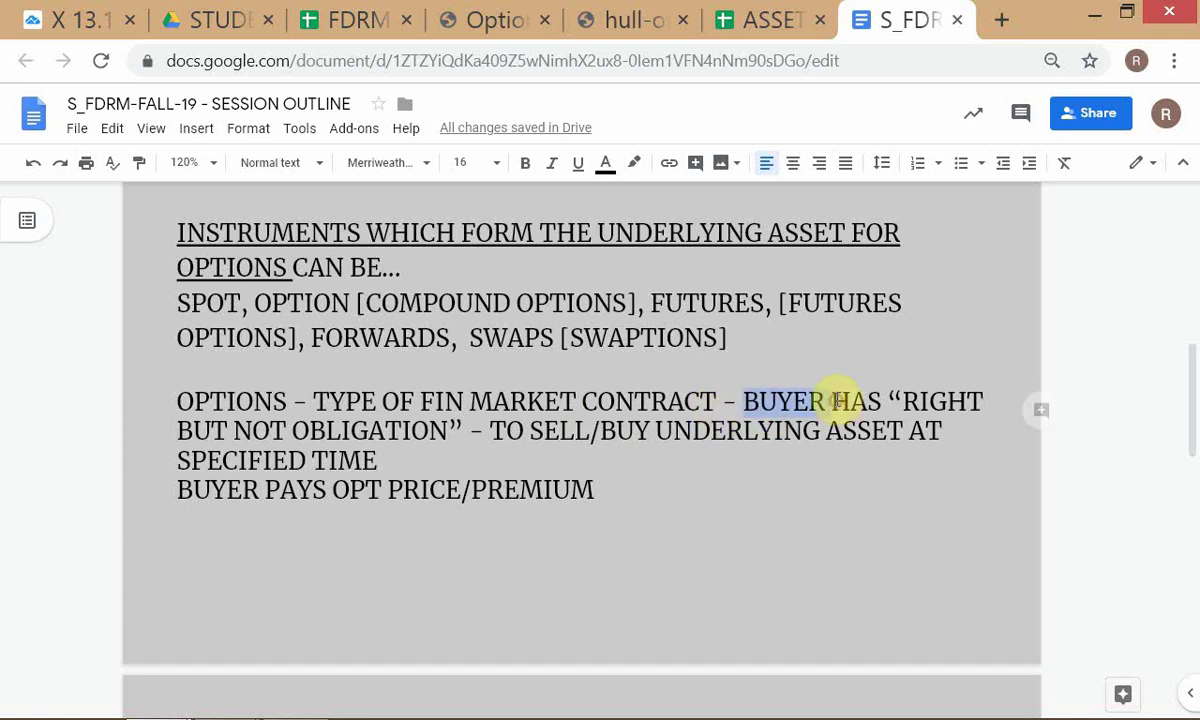
{"action": "left_click", "coordinate": [742, 500]}
{"action": "type", "text": "TO S"}
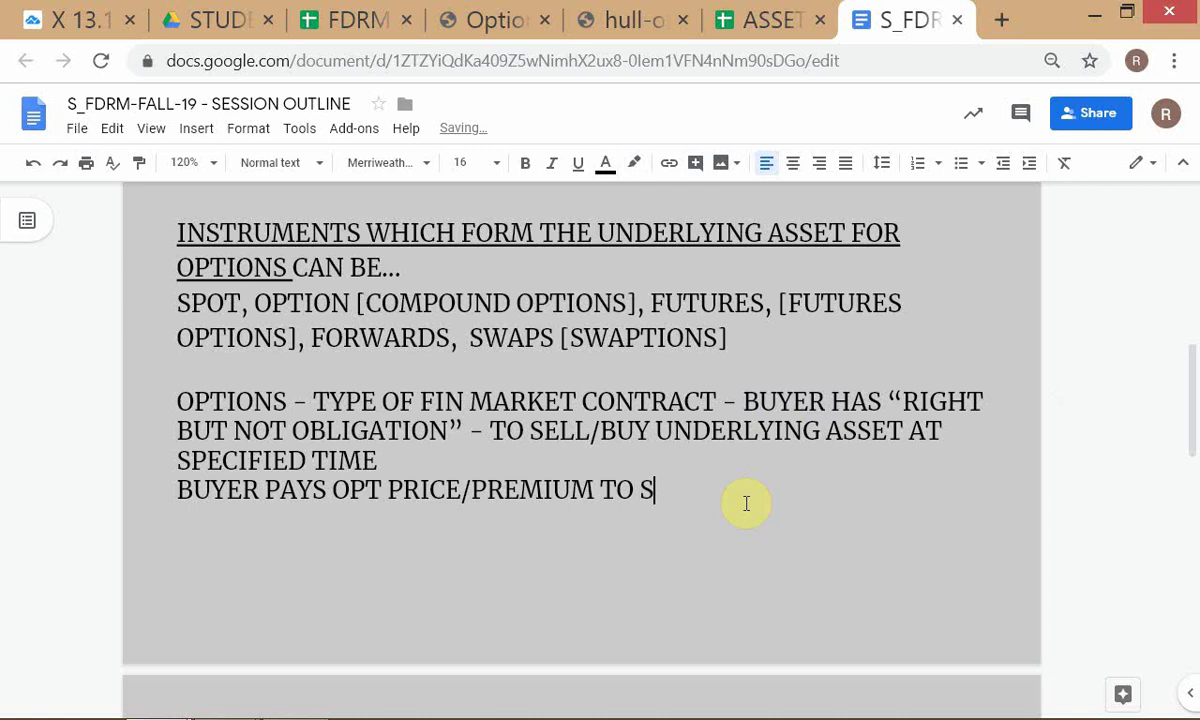
{"action": "type", "text": "ELLET"}
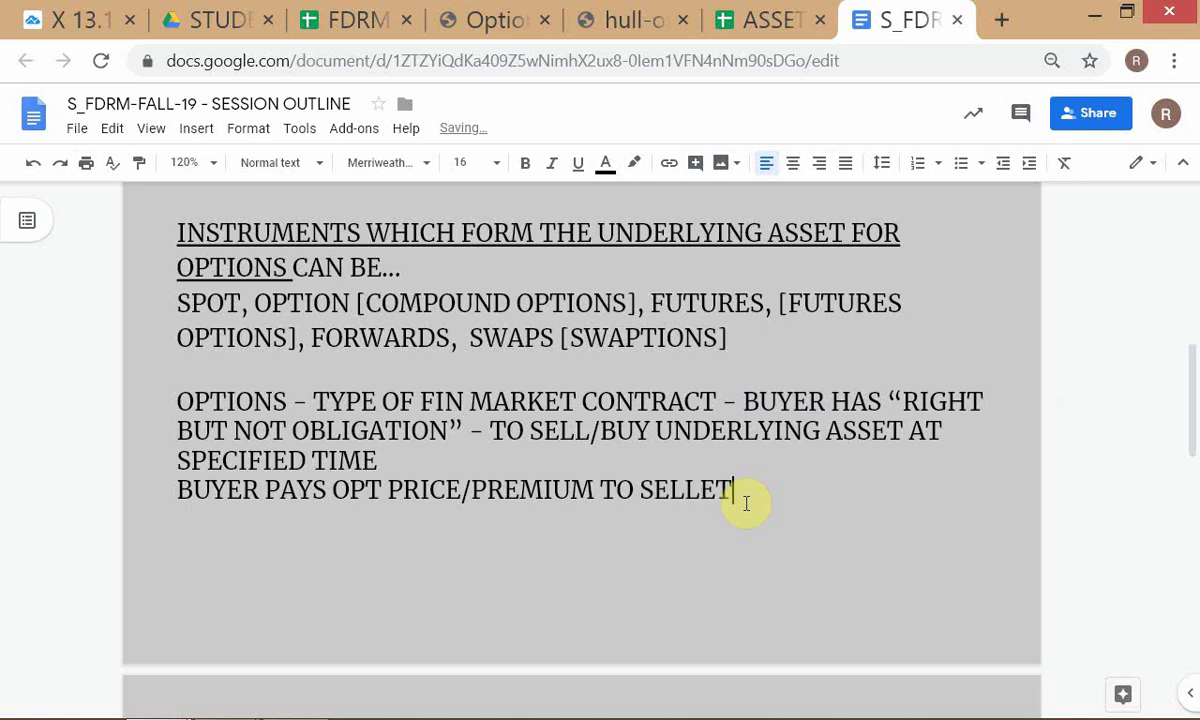
{"action": "key", "text": "BackSpace"}
{"action": "type", "text": "R "}
Step: Continue the premium line with "- SELLER IS OBLIGED TO HONOR"
{"action": "type", "text": "- SELL"}
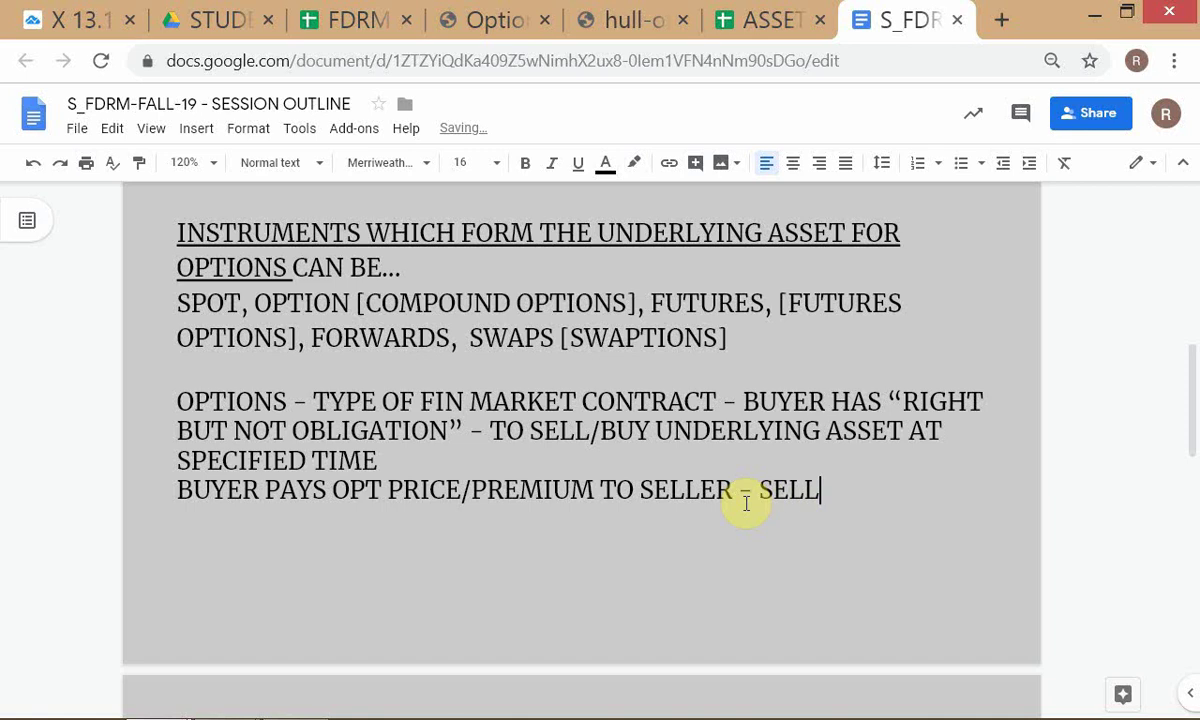
{"action": "type", "text": "ER IS OBLI"}
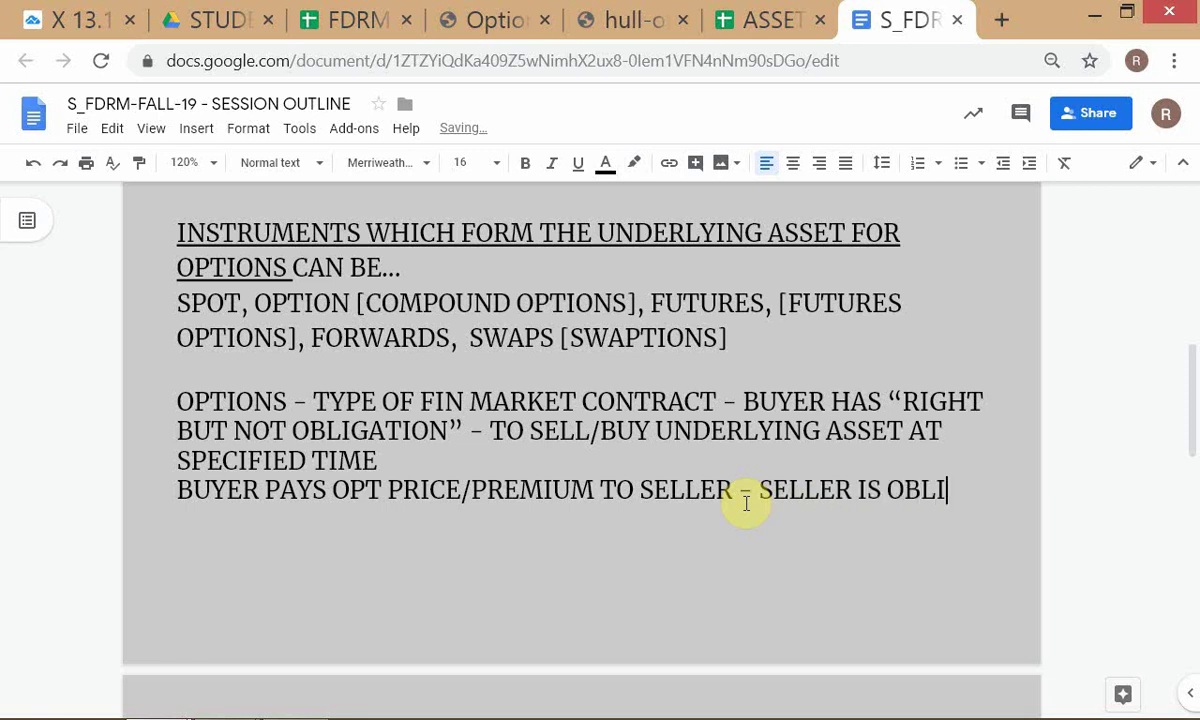
{"action": "type", "text": "GED TO H"}
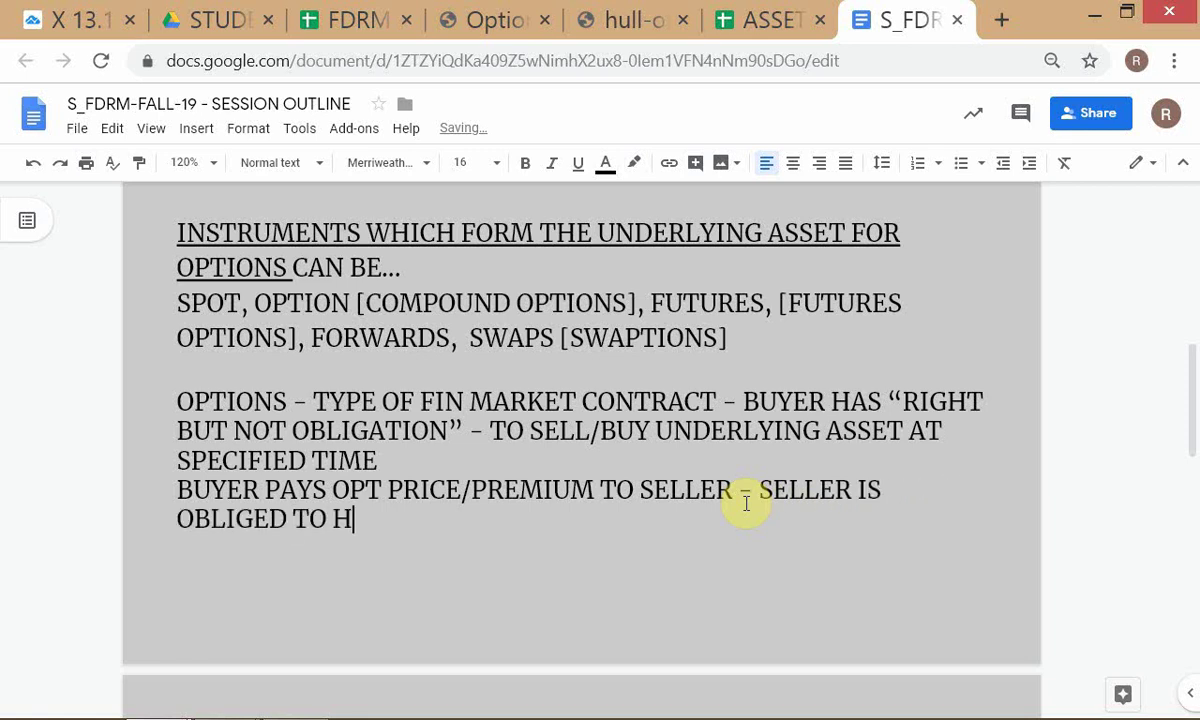
{"action": "type", "text": "ONOR "}
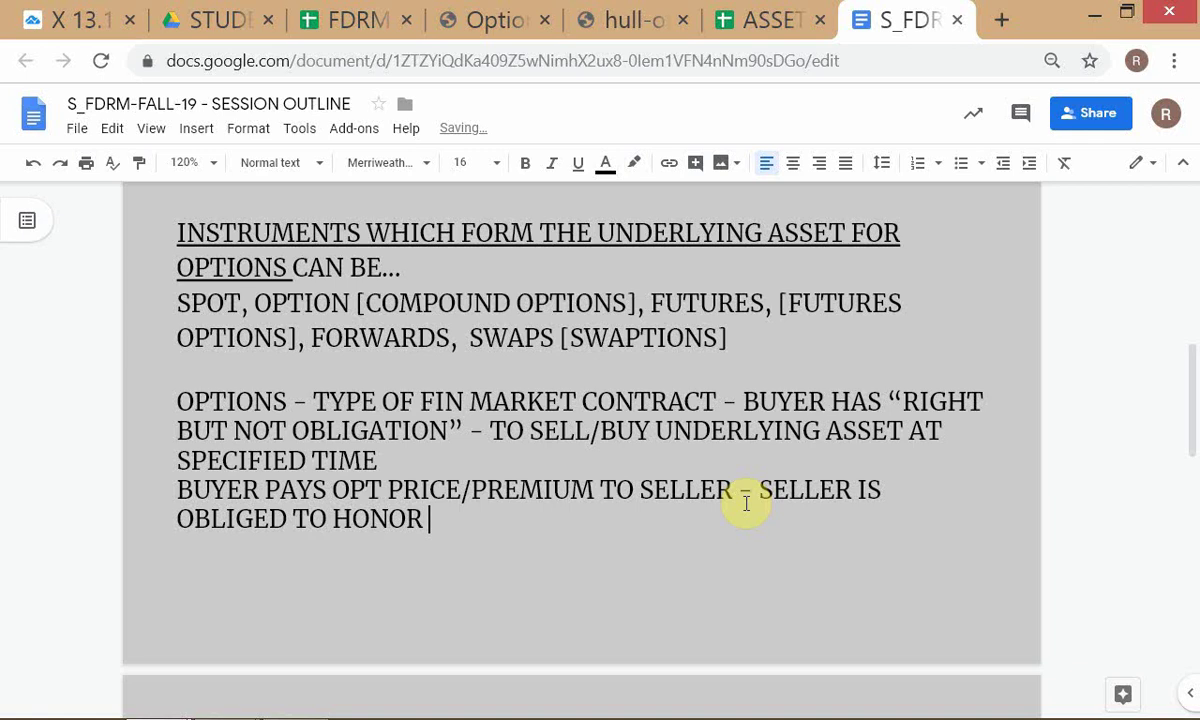
Step: Delete the word "HONOR" from the end of the seller's obligation text
{"action": "type", "text": "BU"}
{"action": "key", "text": "BackSpace"}
{"action": "key", "text": "BackSpace"}
{"action": "key", "text": "shift+Left"}
{"action": "key", "text": "shift+Left"}
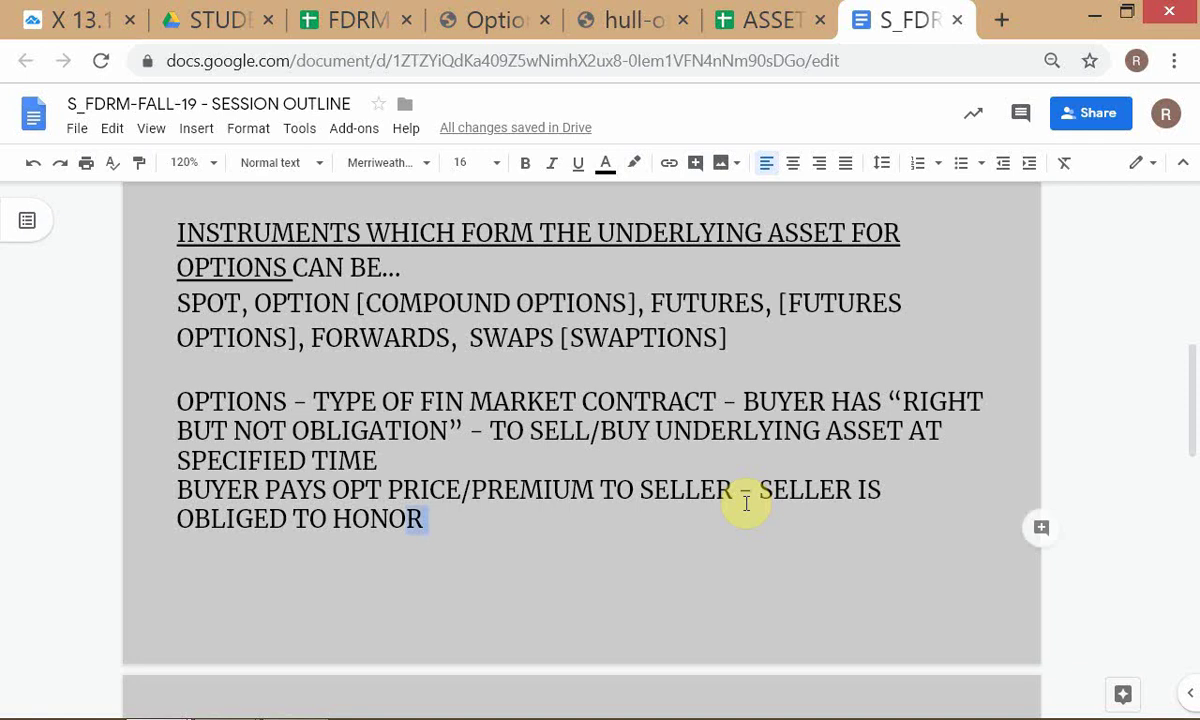
{"action": "key", "text": "shift+Left"}
{"action": "key", "text": "Down"}
{"action": "key", "text": "BackSpace"}
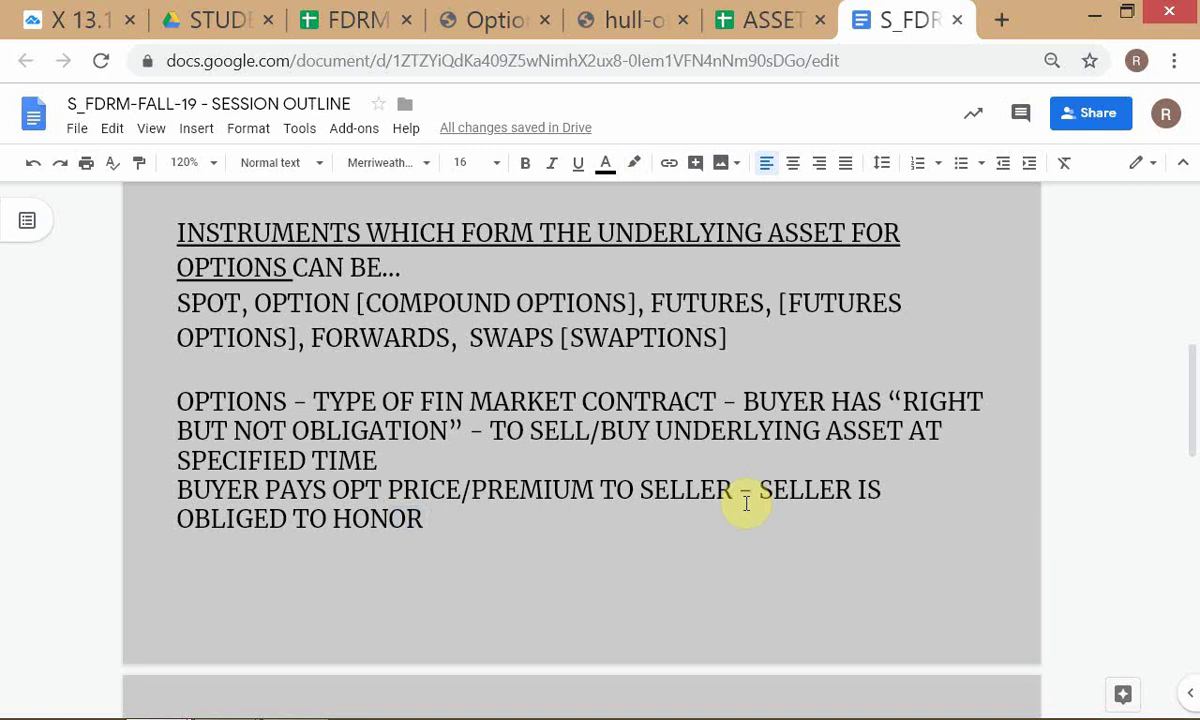
{"action": "key", "text": "BackSpace"}
{"action": "key", "text": "BackSpace"}
{"action": "key", "text": "BackSpace"}
{"action": "key", "text": "BackSpace"}
{"action": "key", "text": "BackSpace"}
{"action": "key", "text": "BackSpace"}
{"action": "key", "text": "BackSpace"}
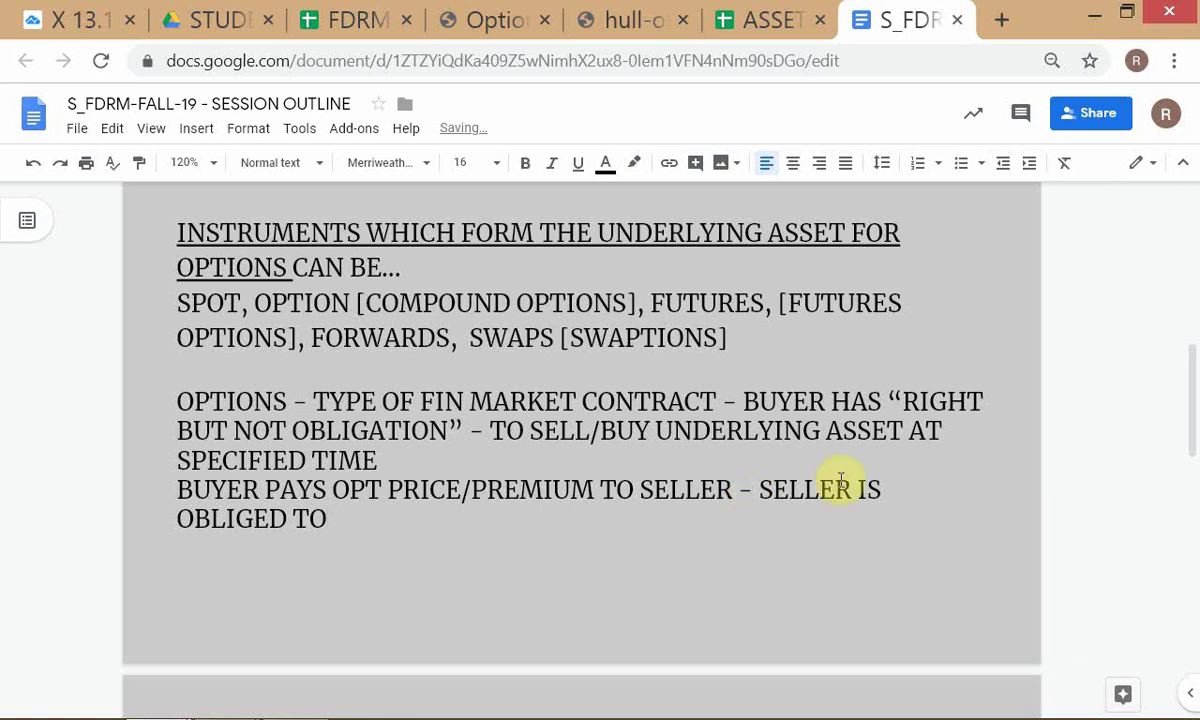
Step: Replace "IS OBLIGED TO" after "SELLER" with "HAS LIABILITY CORRESPONDING TO BUYER'S RIGHT"
{"action": "left_click_drag", "start_coordinate": [855, 492], "coordinate": [878, 513]}
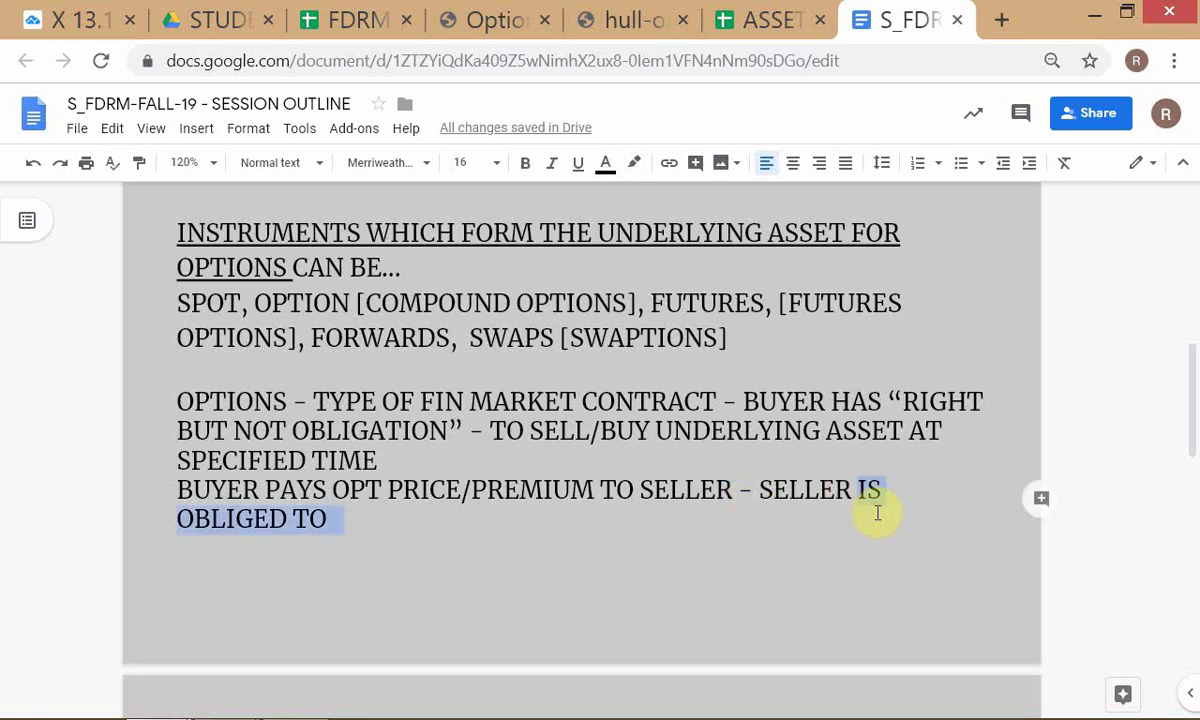
{"action": "type", "text": "HAS O"}
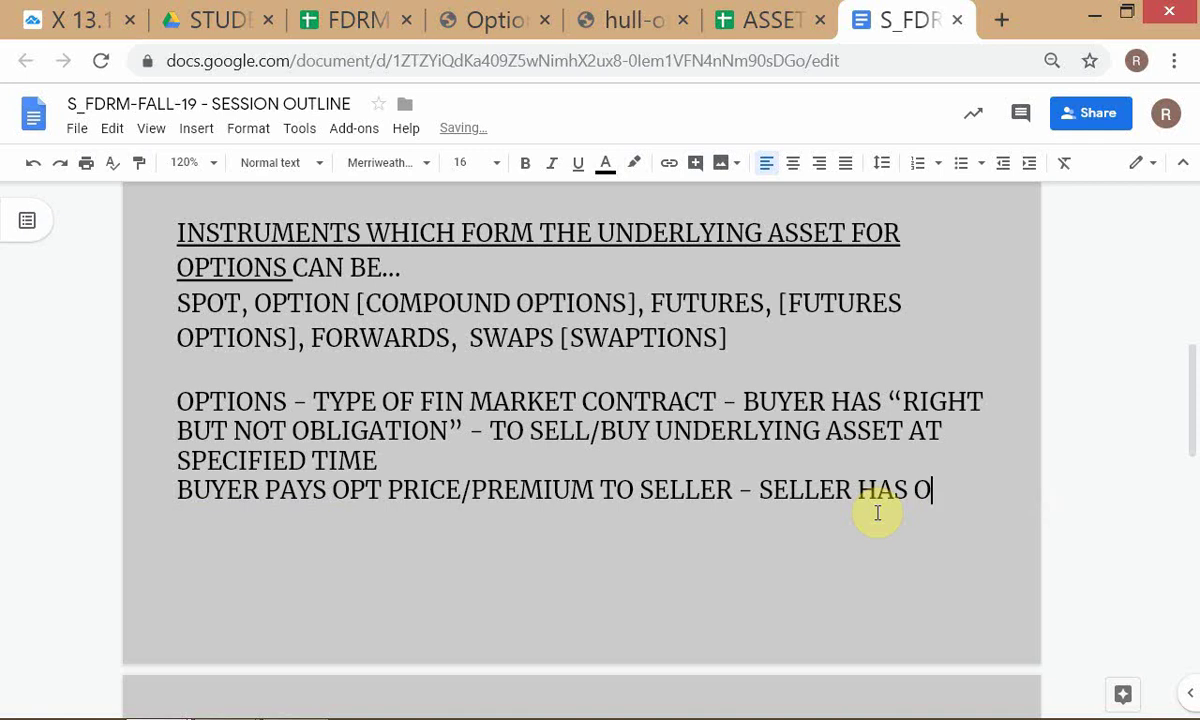
{"action": "key", "text": "BackSpace"}
{"action": "type", "text": "LIABILITY"}
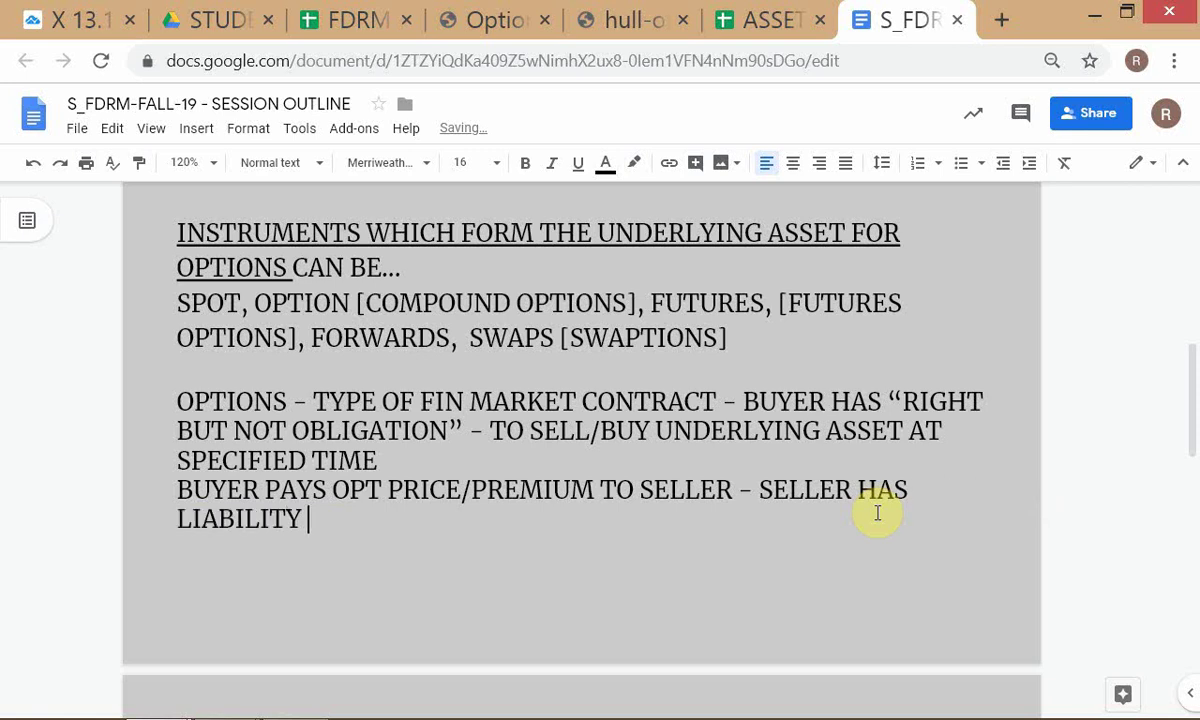
{"action": "type", "text": " CORRES"}
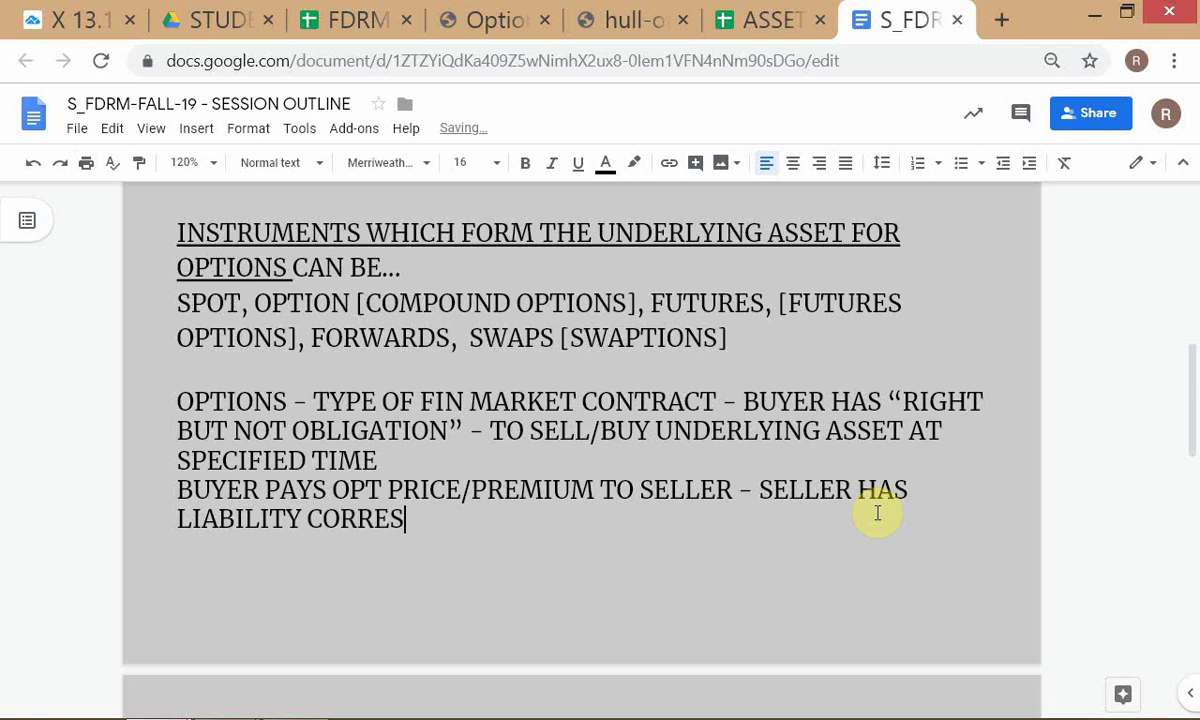
{"action": "type", "text": "PONDING "}
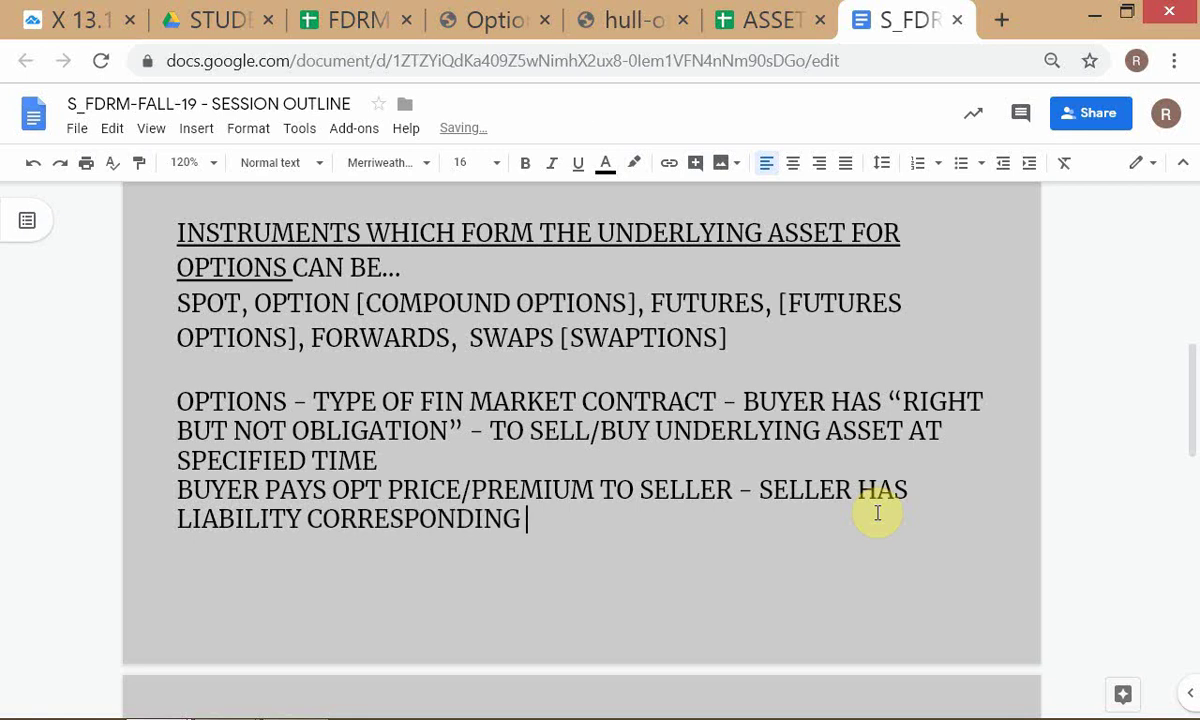
{"action": "type", "text": "TO BUYER"}
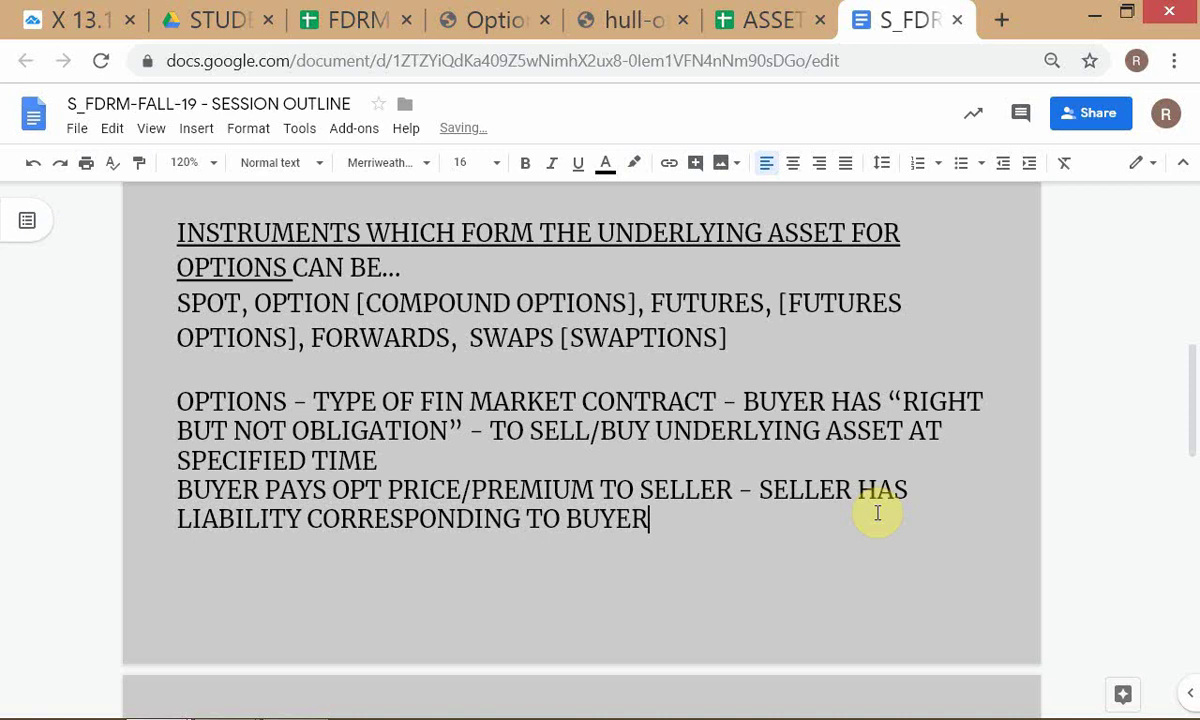
{"action": "type", "text": "'S RIGHT"}
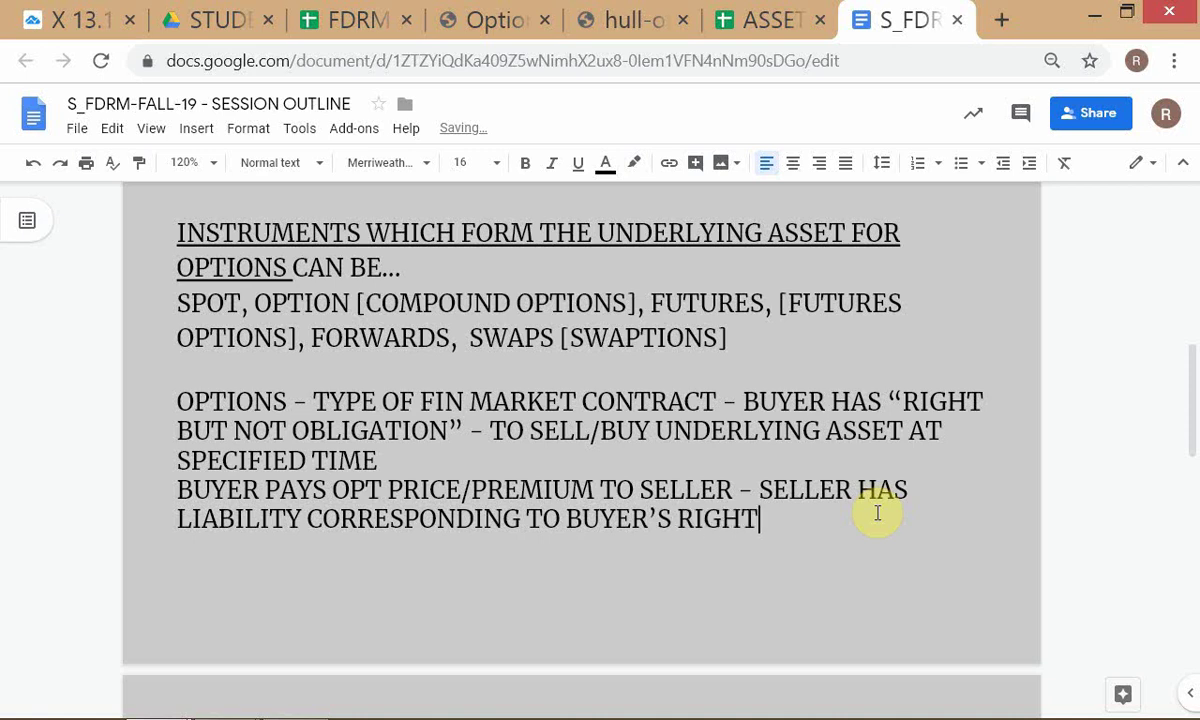
{"action": "left_click_drag", "start_coordinate": [865, 517], "coordinate": [862, 535]}
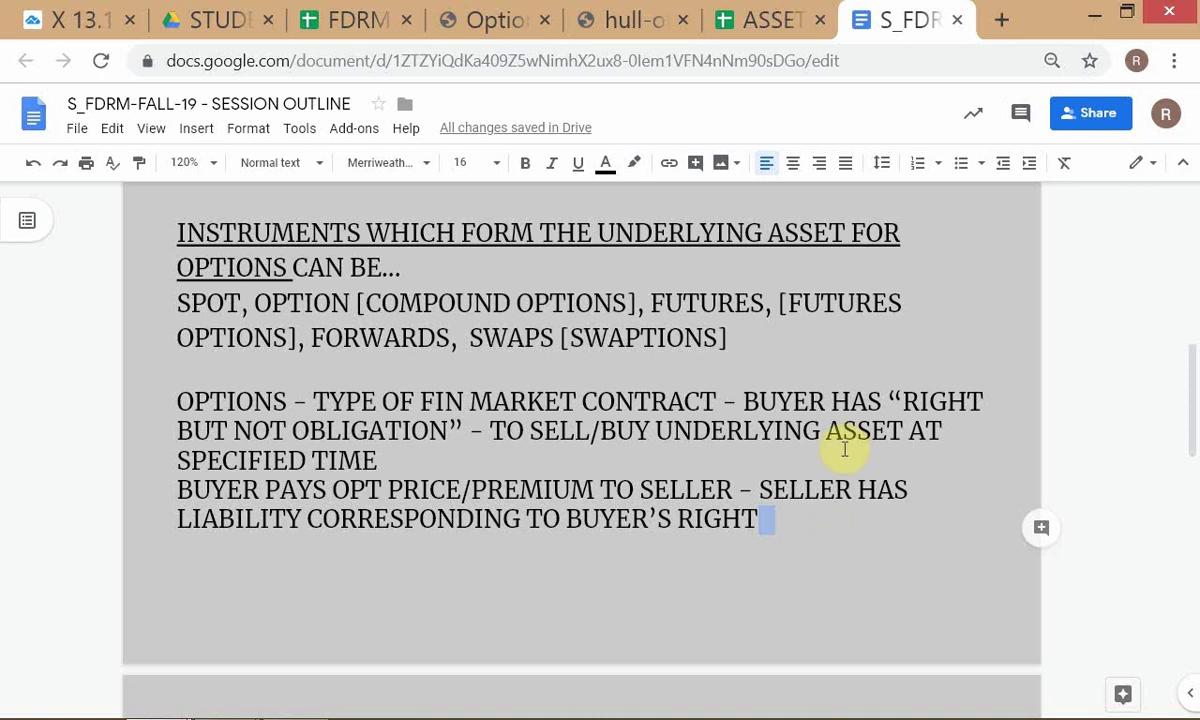
{"action": "left_click", "coordinate": [740, 408]}
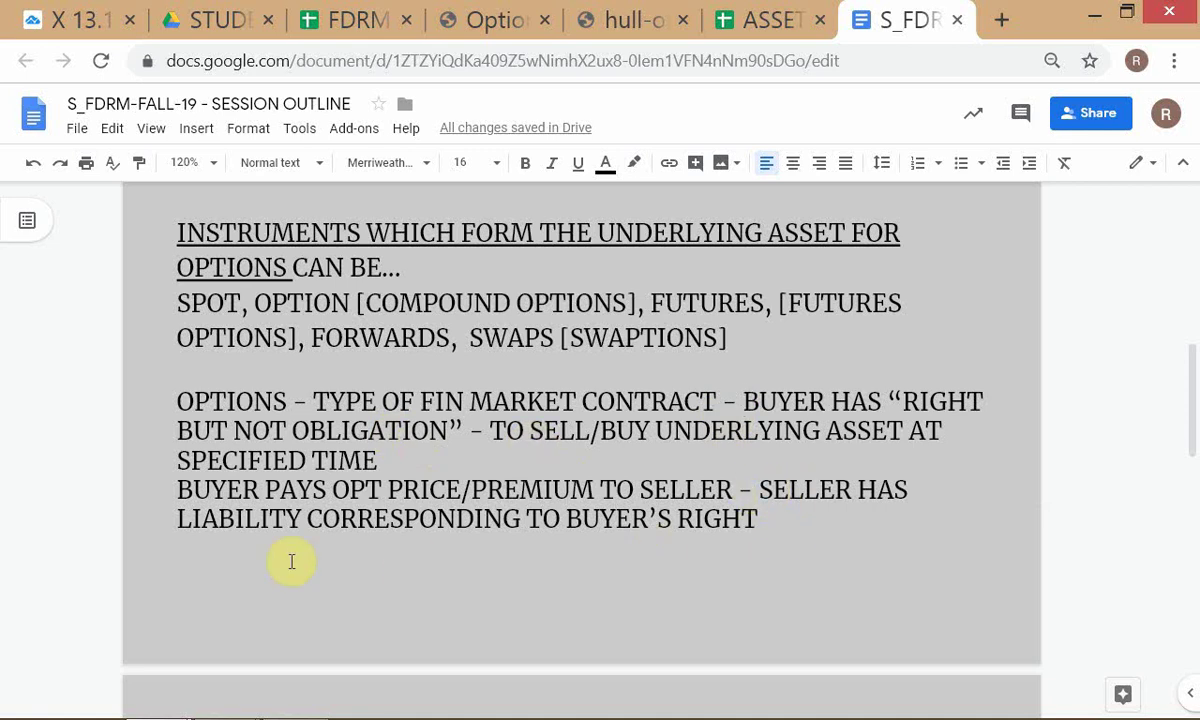
{"action": "left_click", "coordinate": [780, 522]}
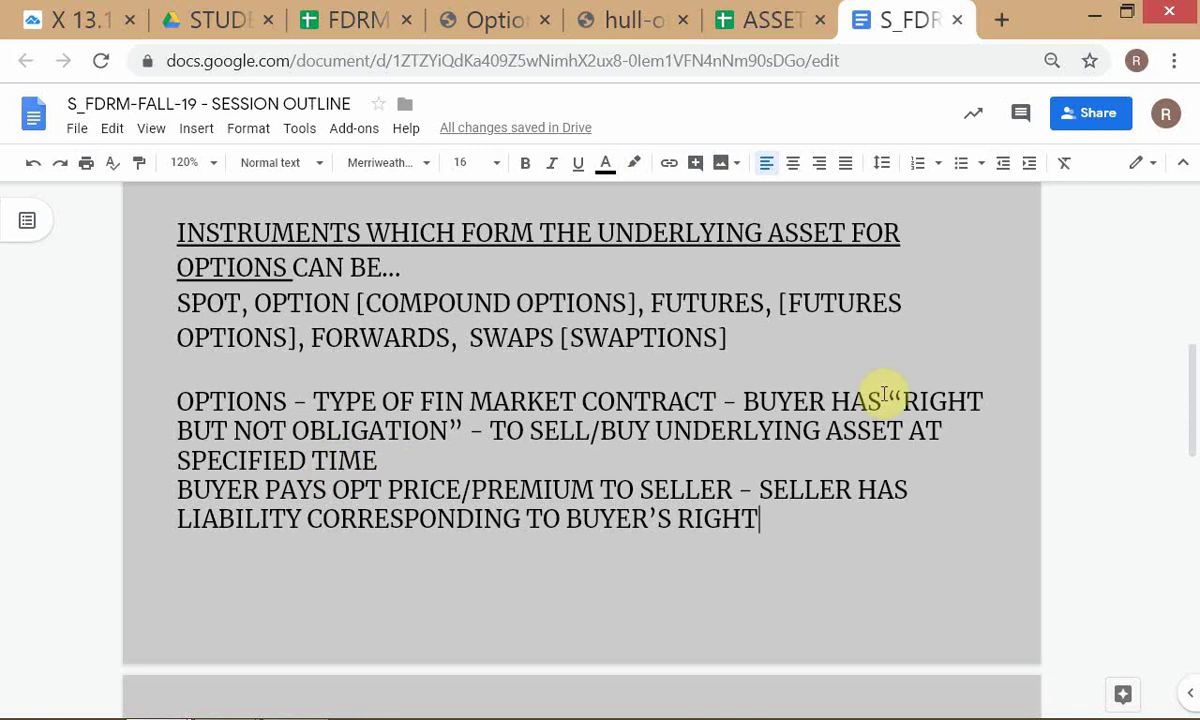
Step: Insert "/UPTO" after "AT" in the options definition so it reads "AT/UPTO SPECIFIED TIME"
{"action": "left_click", "coordinate": [155, 465]}
{"action": "left_click", "coordinate": [987, 430]}
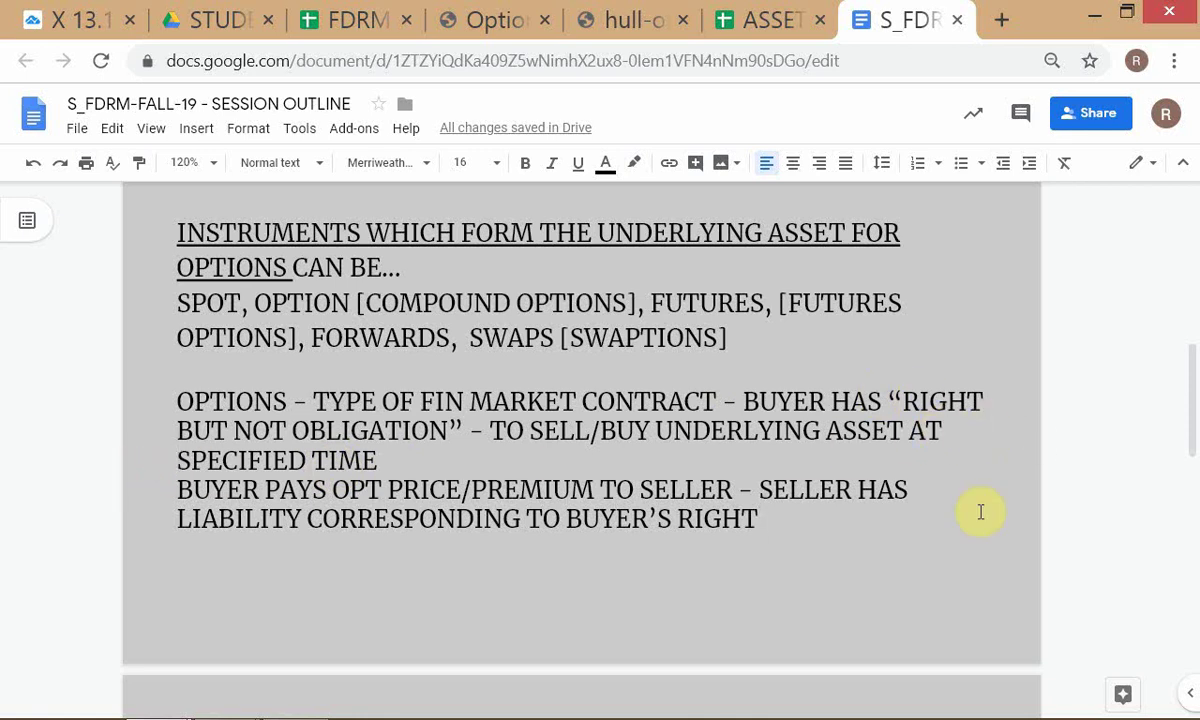
{"action": "key", "text": "Left"}
{"action": "type", "text": "/UPTO"}
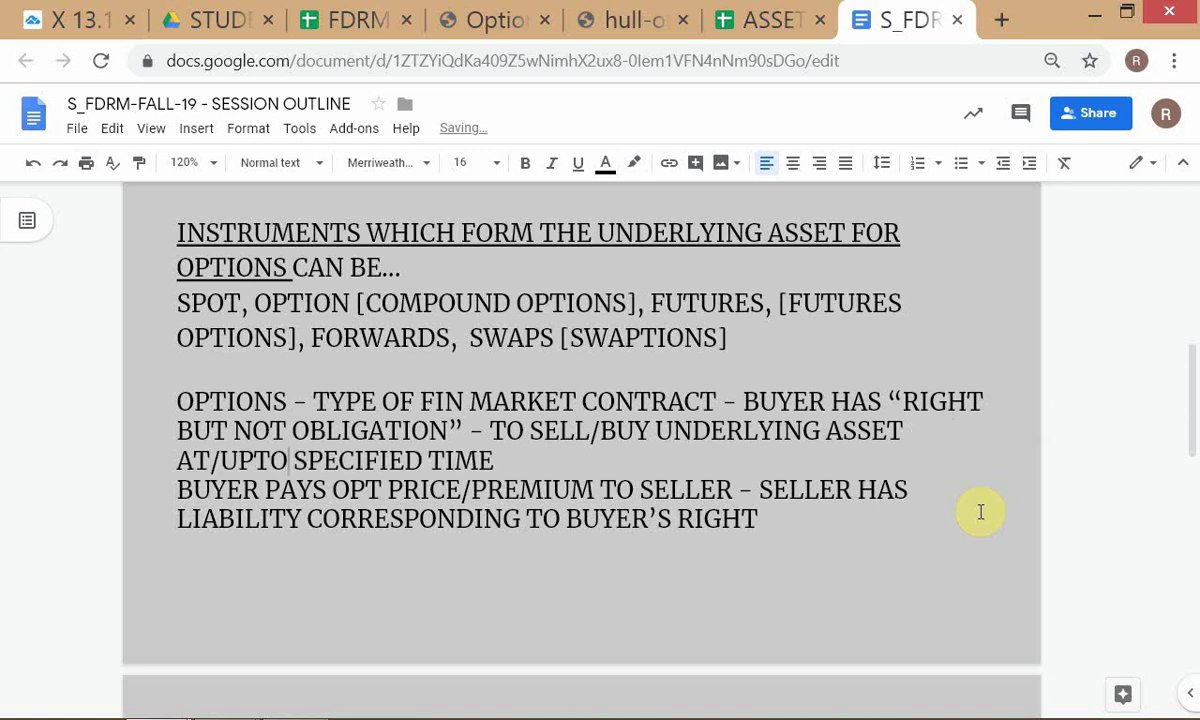
Step: Append "(S)" to "TIME" at the end of the options definition
{"action": "key", "text": "Right"}
{"action": "key", "text": "Right"}
{"action": "key", "text": "Right"}
{"action": "key", "text": "Right"}
{"action": "key", "text": "Right"}
{"action": "key", "text": "Right"}
{"action": "key", "text": "Right"}
{"action": "key", "text": "Right"}
{"action": "key", "text": "Right"}
{"action": "key", "text": "Right"}
{"action": "key", "text": "Right"}
{"action": "key", "text": "Right"}
{"action": "key", "text": "Right"}
{"action": "key", "text": "Right"}
{"action": "key", "text": "Right"}
{"action": "type", "text": "(S)"}
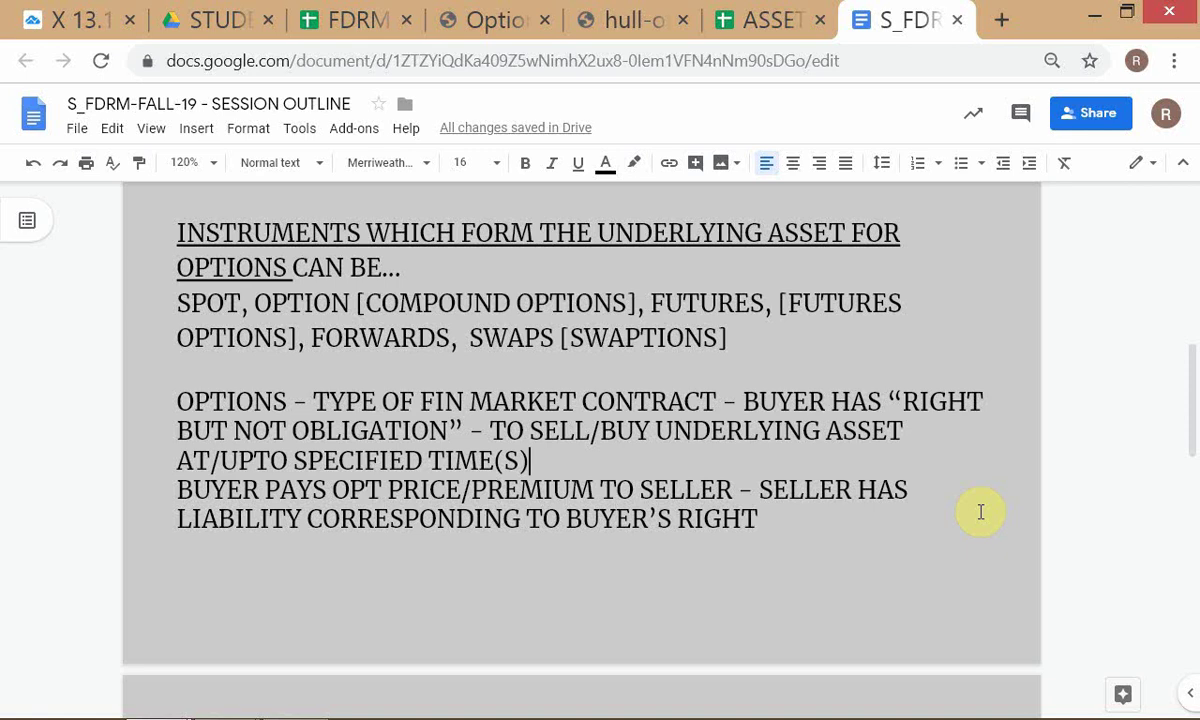
Step: Insert a dash before "AT/UPTO SPECIFIED TIME(S)" and add a blank line between the options definition and the premium line
{"action": "key", "text": "Down"}
{"action": "key", "text": "End"}
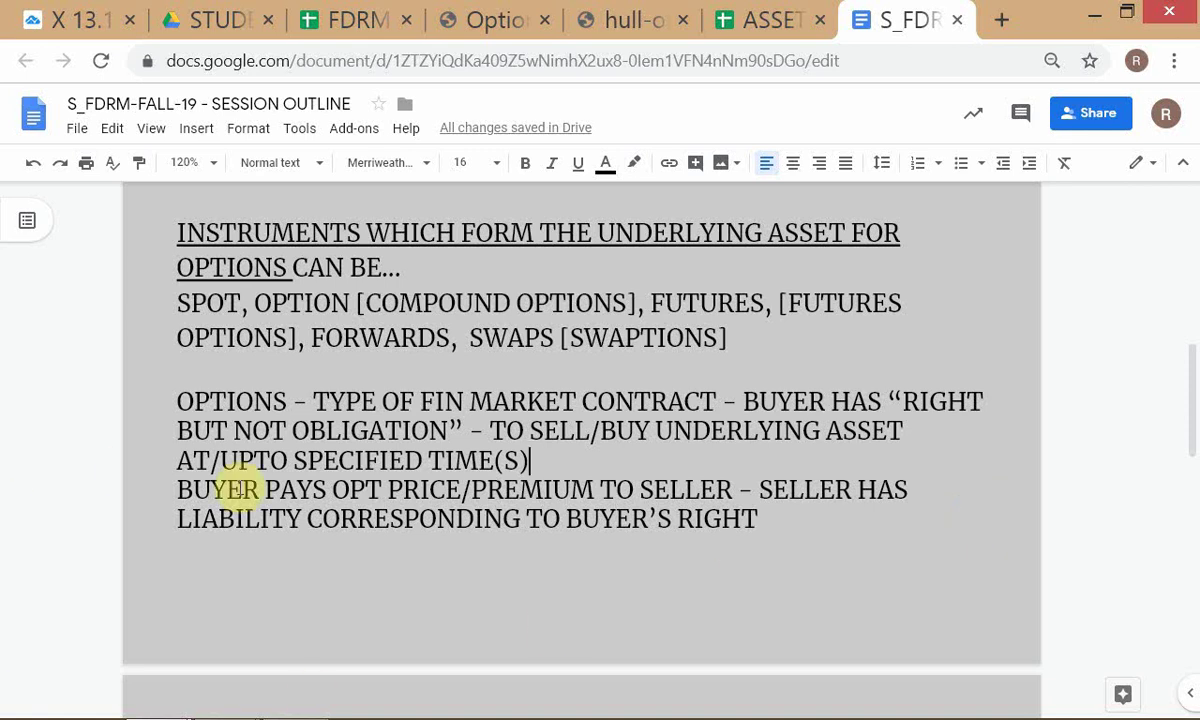
{"action": "left_click", "coordinate": [166, 462]}
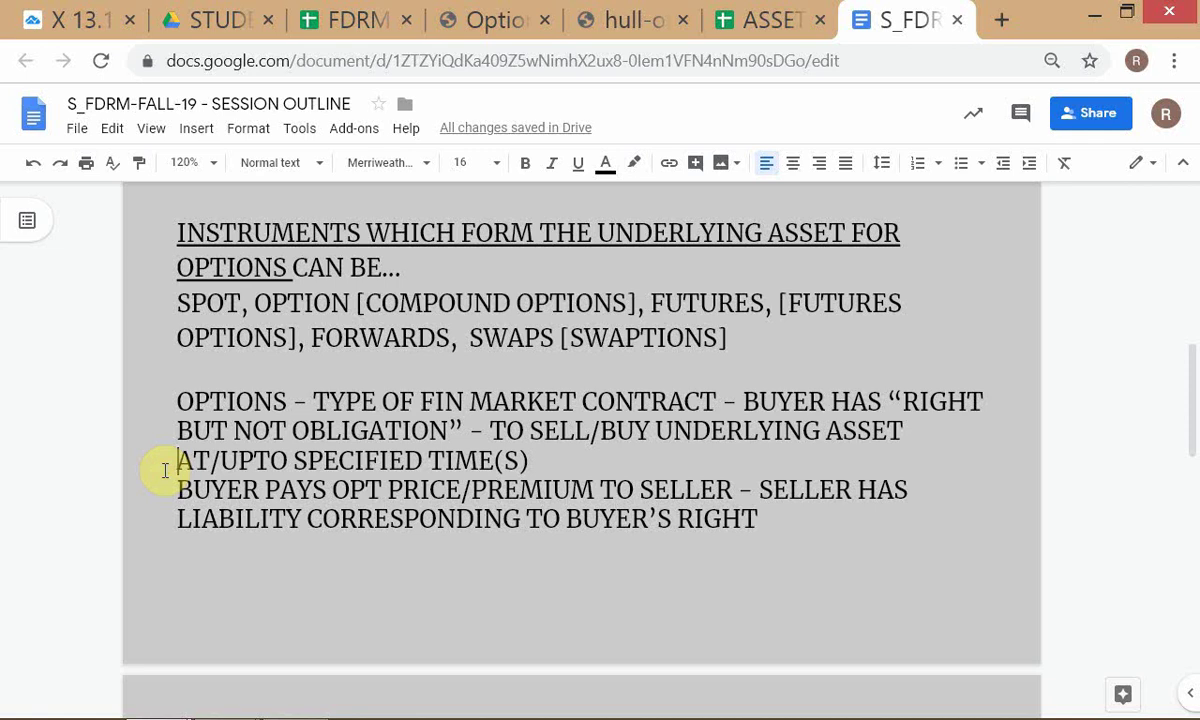
{"action": "type", "text": "-"}
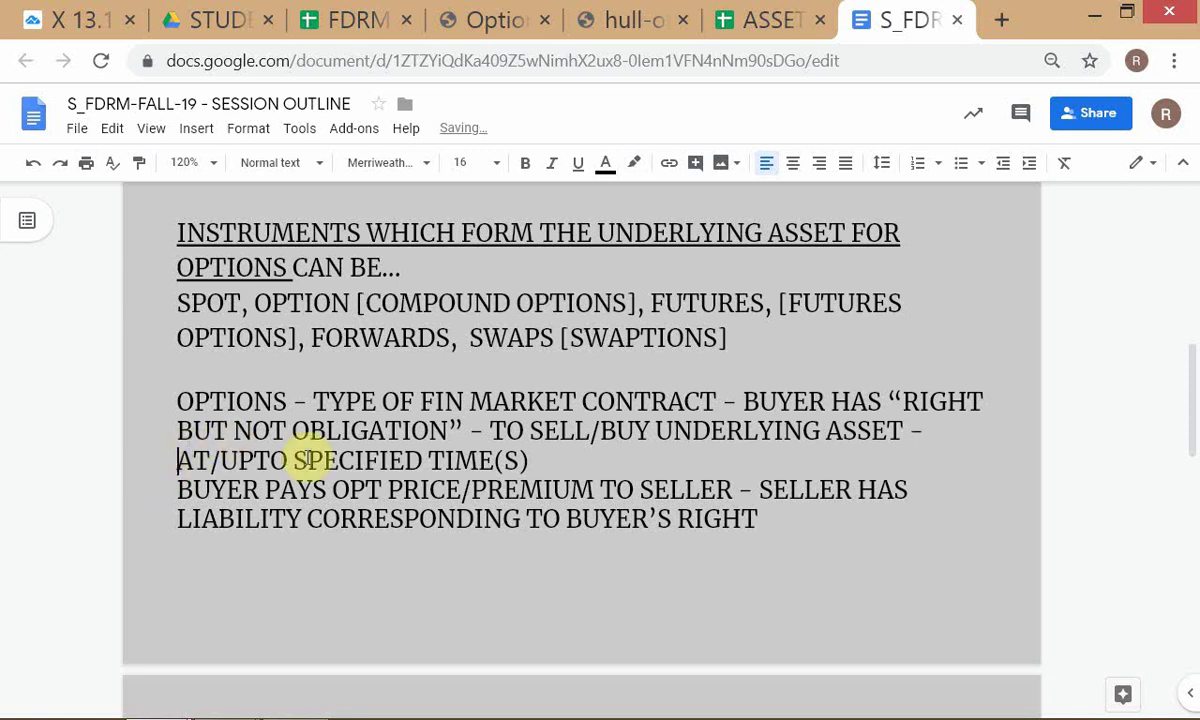
{"action": "left_click", "coordinate": [634, 460]}
{"action": "key", "text": "Return"}
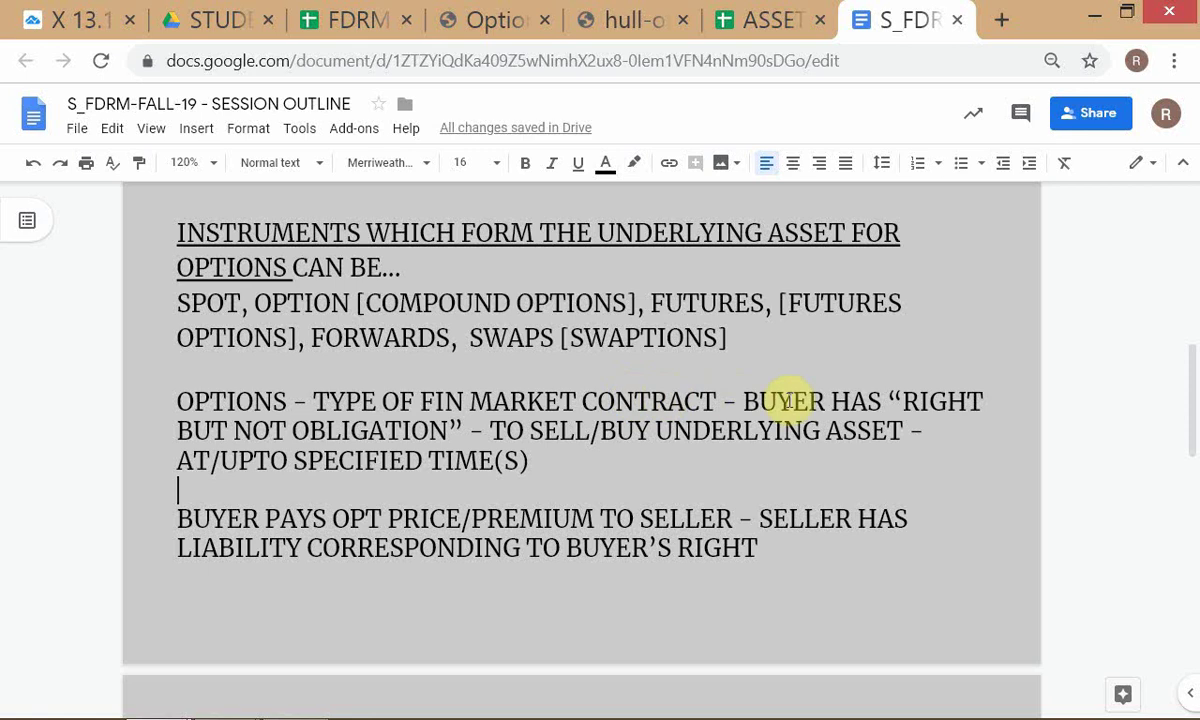
Step: Make the words "RIGHT" and "BUYER" bold in the options definition
{"action": "left_click", "coordinate": [903, 401]}
{"action": "left_click", "coordinate": [978, 400], "text": "shift"}
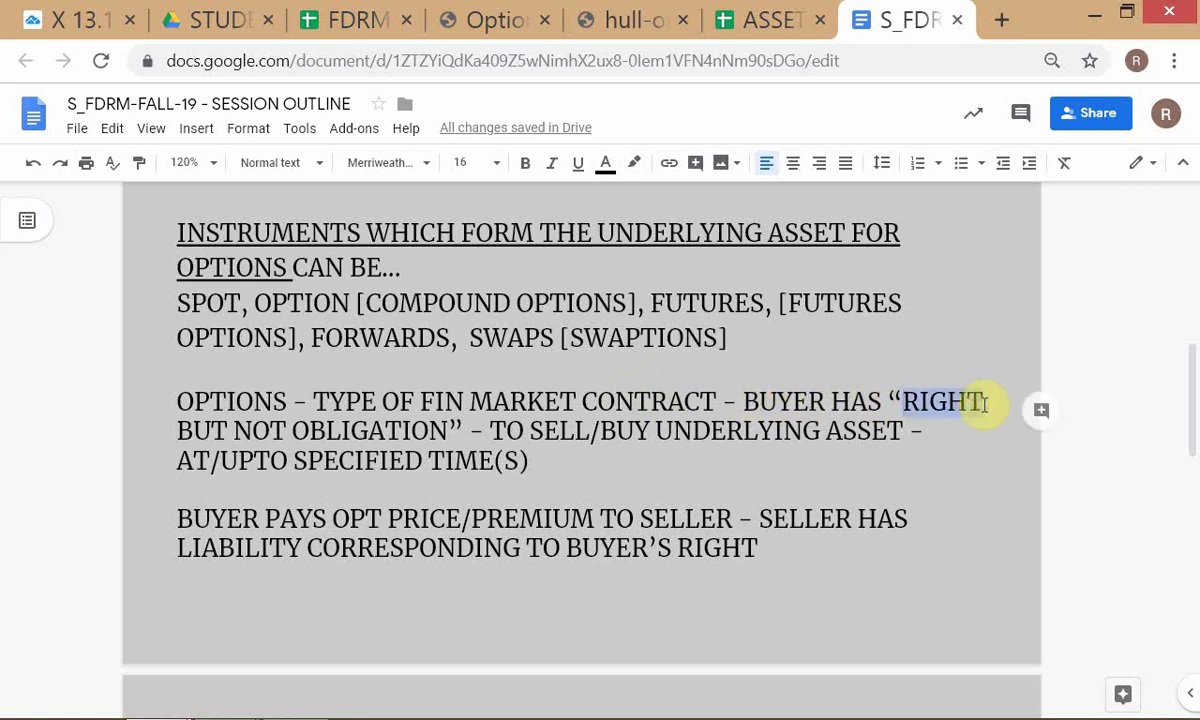
{"action": "key", "text": "ctrl+b"}
{"action": "left_click", "coordinate": [743, 401]}
{"action": "left_click", "coordinate": [820, 402], "text": "shift"}
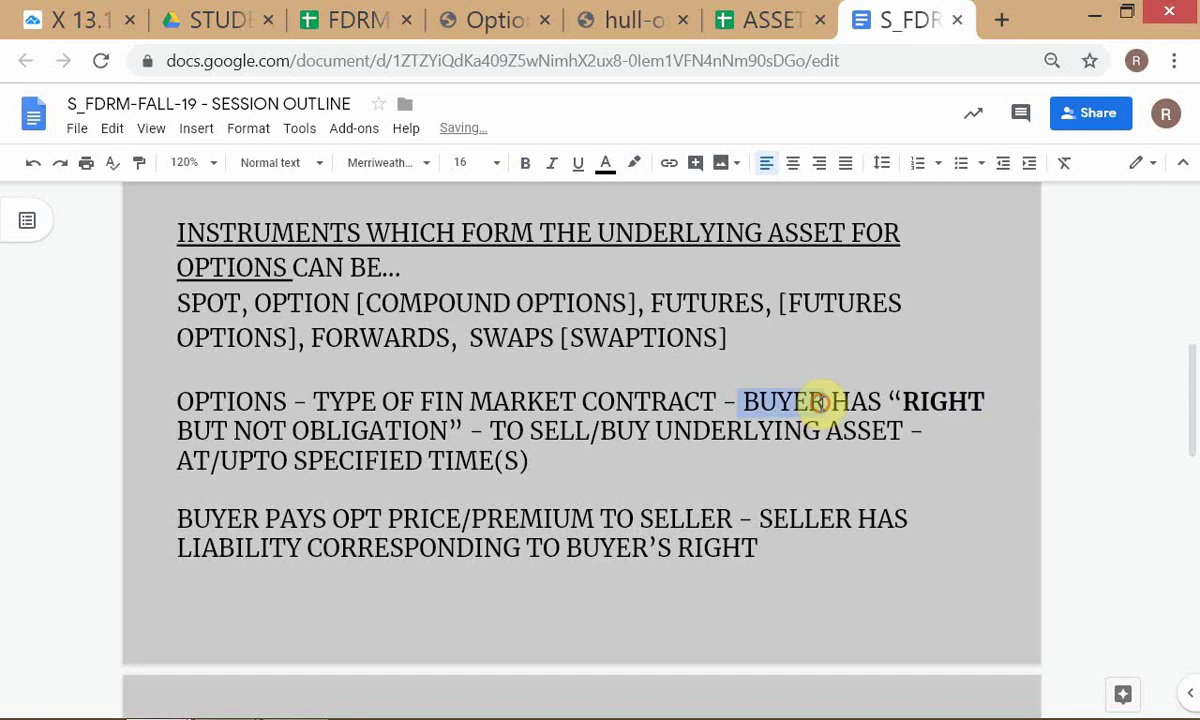
{"action": "key", "text": "ctrl+b"}
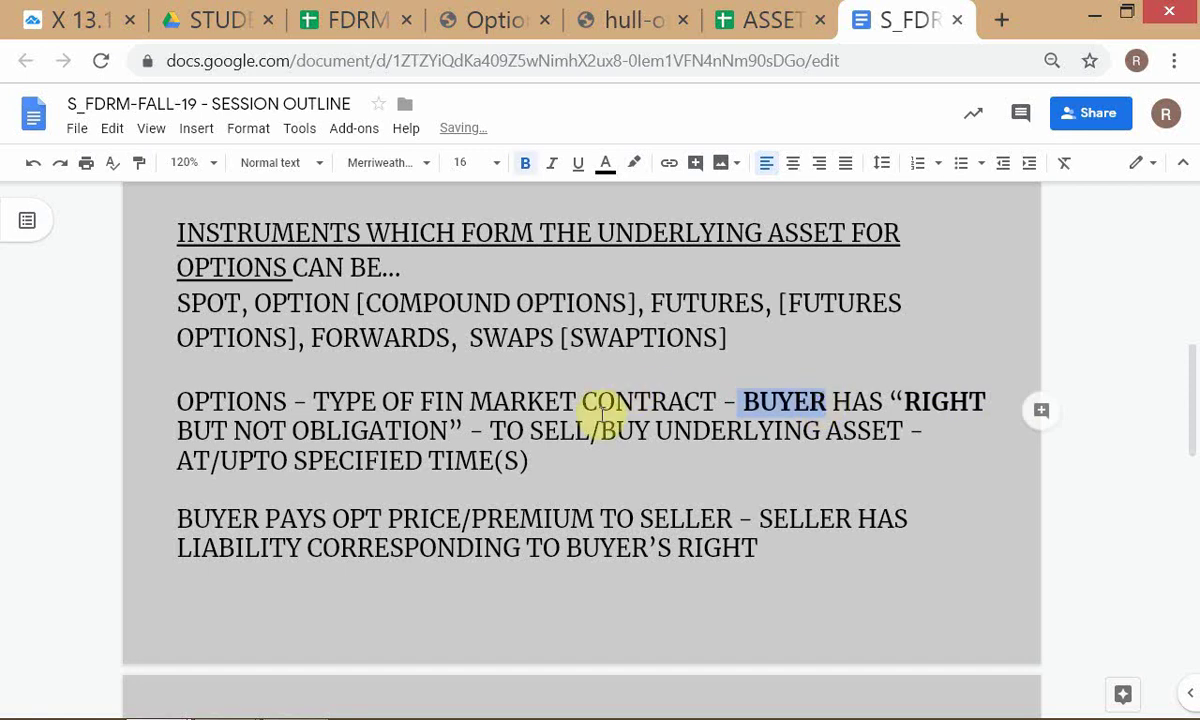
Step: Make the phrase "FIN MARKET CONTRACT" bold in the options definition
{"action": "left_click", "coordinate": [586, 401]}
{"action": "left_click", "coordinate": [418, 401]}
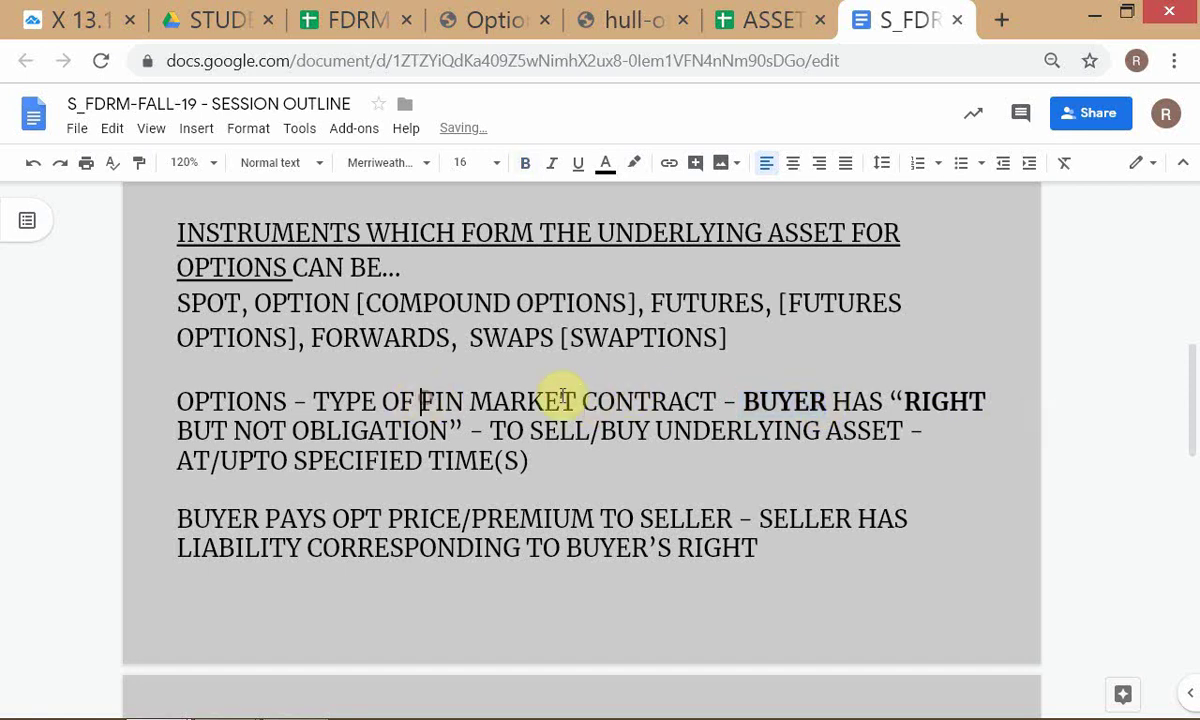
{"action": "left_click", "coordinate": [720, 395], "text": "shift"}
{"action": "key", "text": "ctrl+b"}
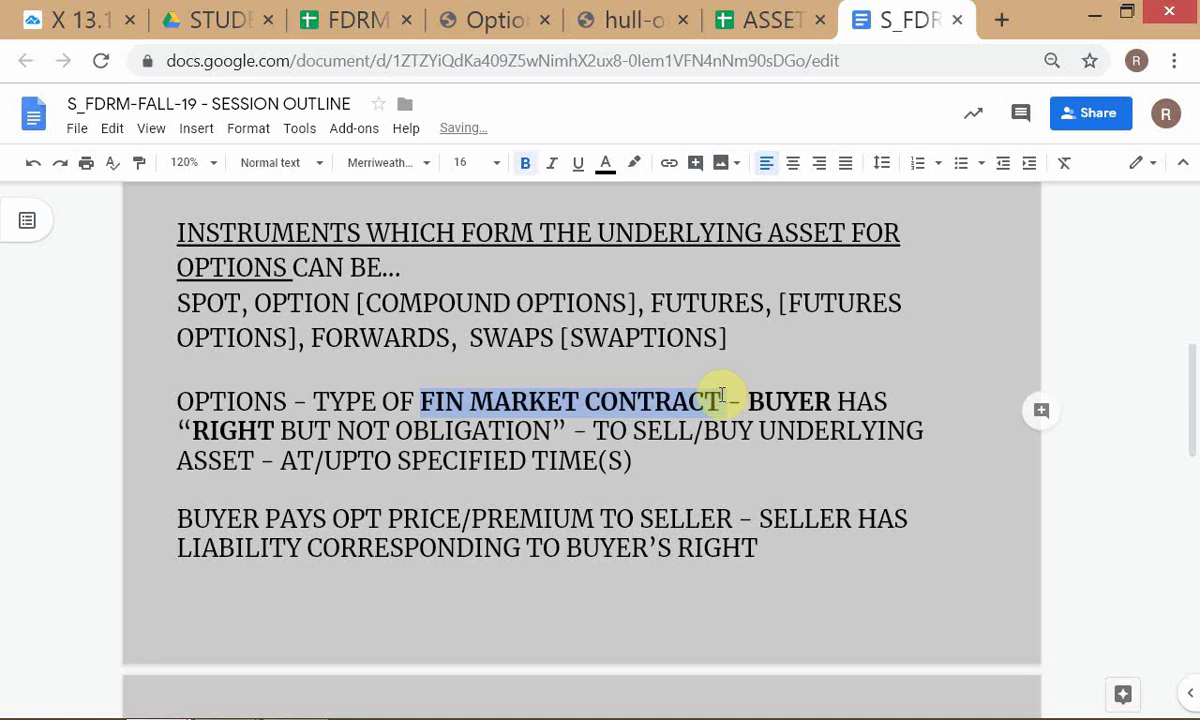
Step: Make the second "SELLER" and the word "LIABILITY" bold in the premium paragraph
{"action": "left_click", "coordinate": [300, 484]}
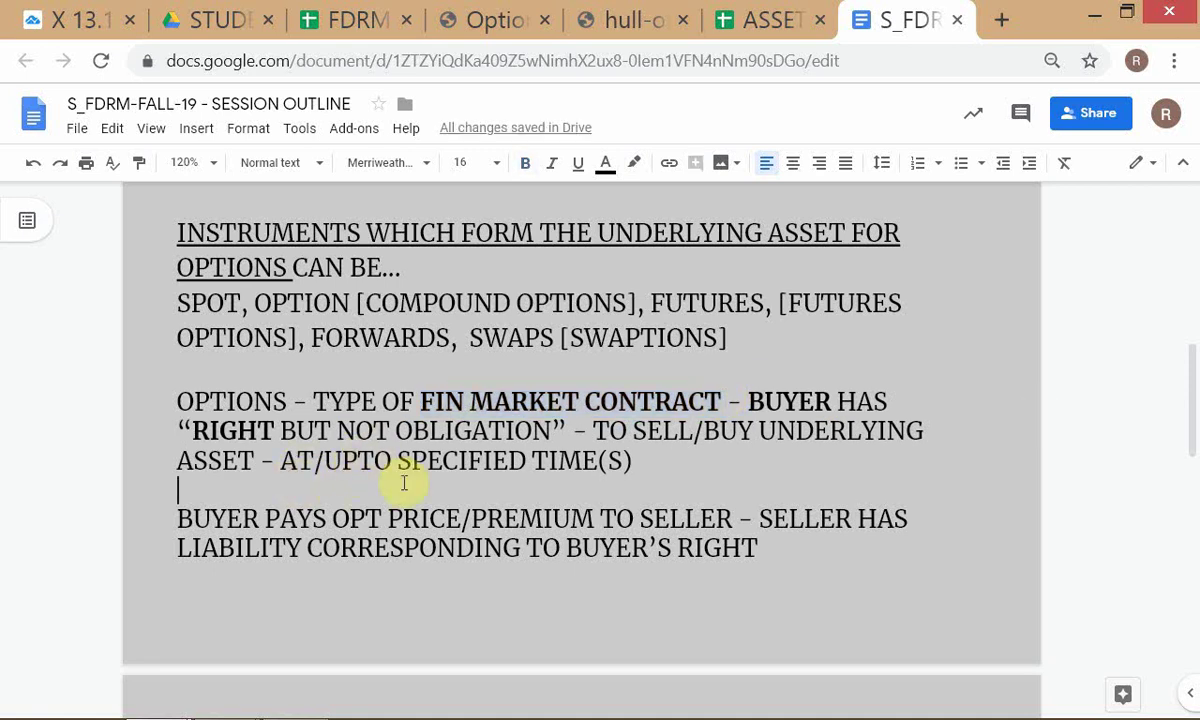
{"action": "double_click", "coordinate": [852, 514]}
{"action": "key", "text": "ctrl+b"}
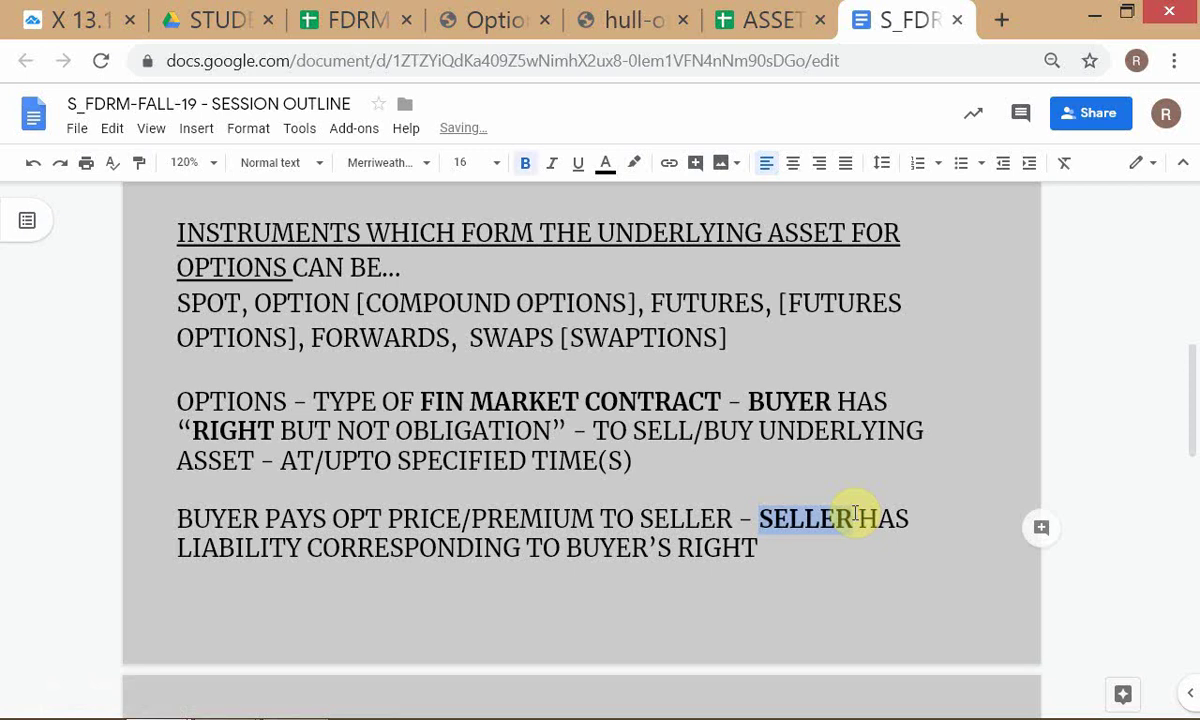
{"action": "left_click_drag", "start_coordinate": [160, 552], "coordinate": [301, 553]}
{"action": "key", "text": "ctrl+b"}
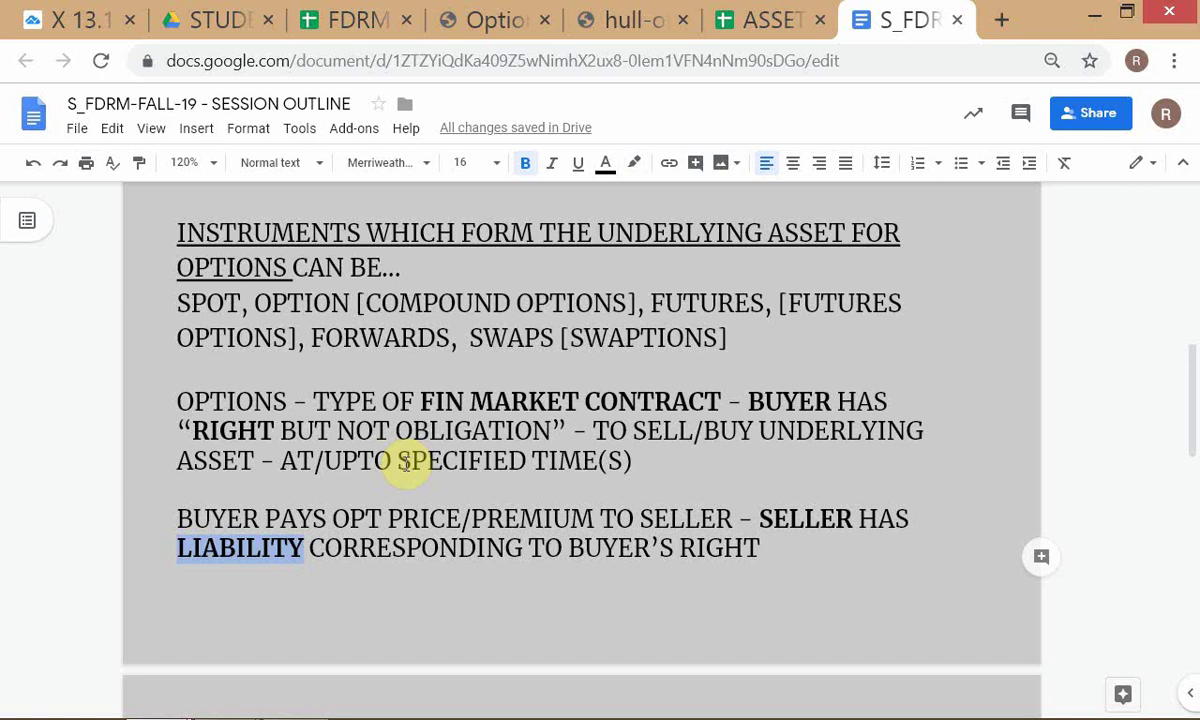
Step: Make "TIME(S)" bold at the end of the options definition
{"action": "left_click", "coordinate": [400, 461]}
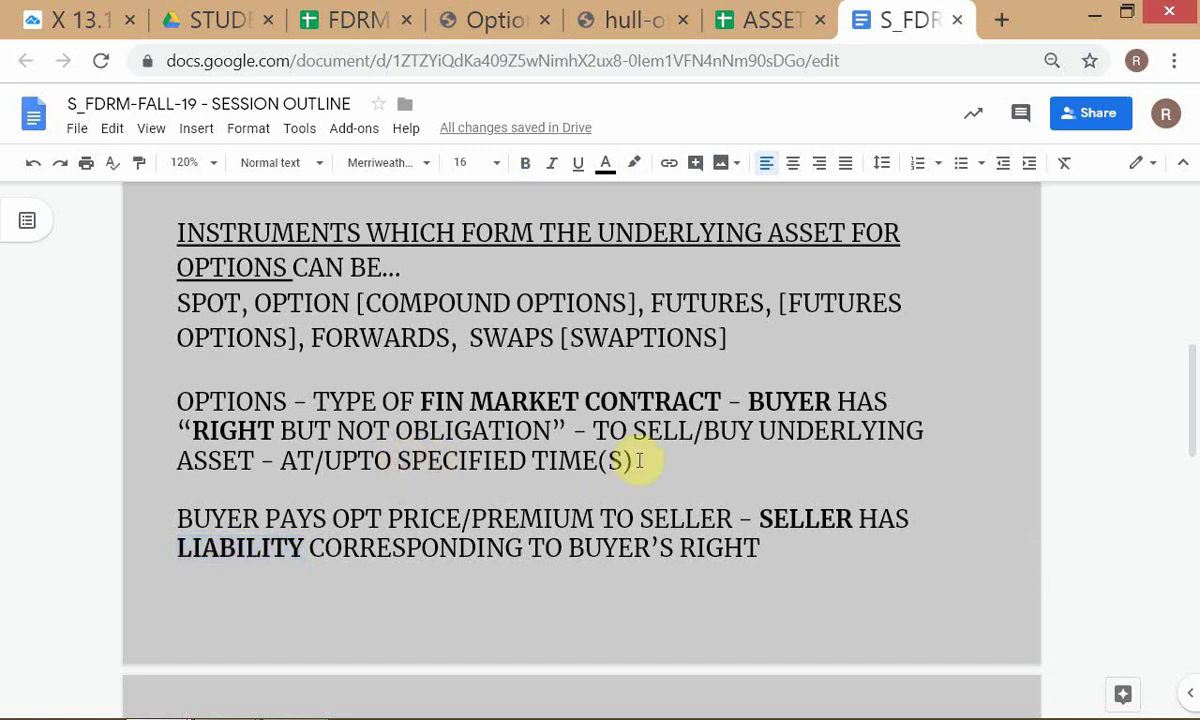
{"action": "left_click_drag", "start_coordinate": [532, 461], "coordinate": [630, 460]}
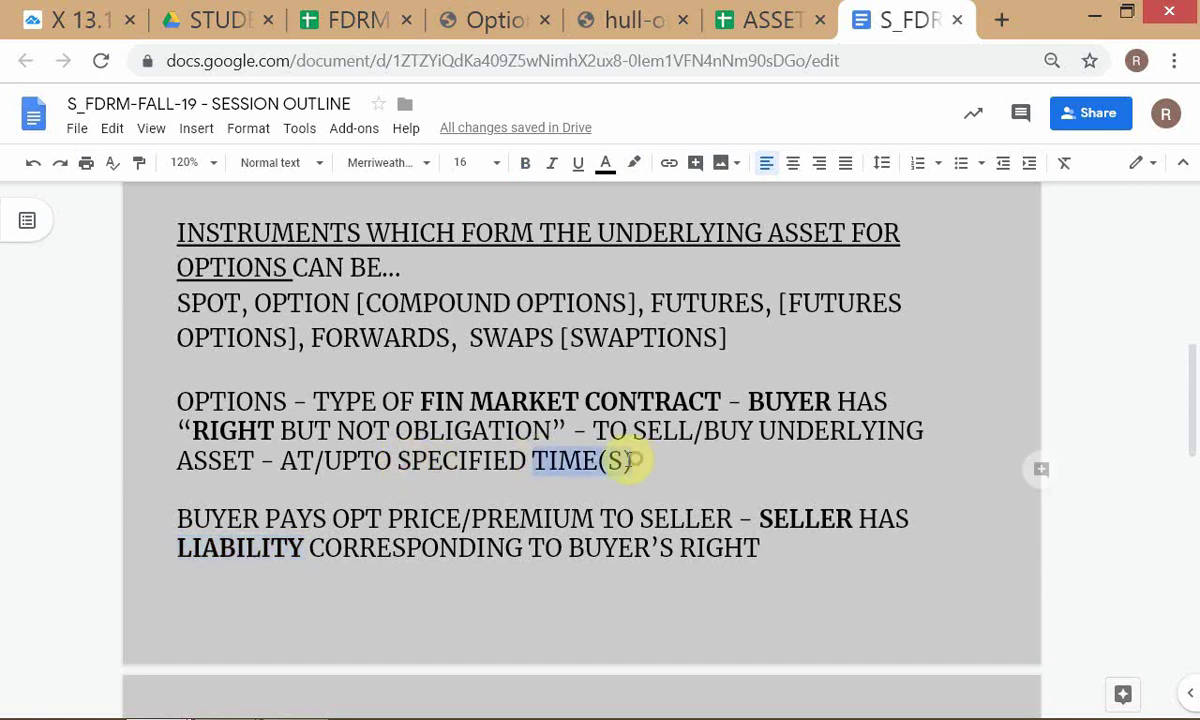
{"action": "key", "text": "ctrl+b"}
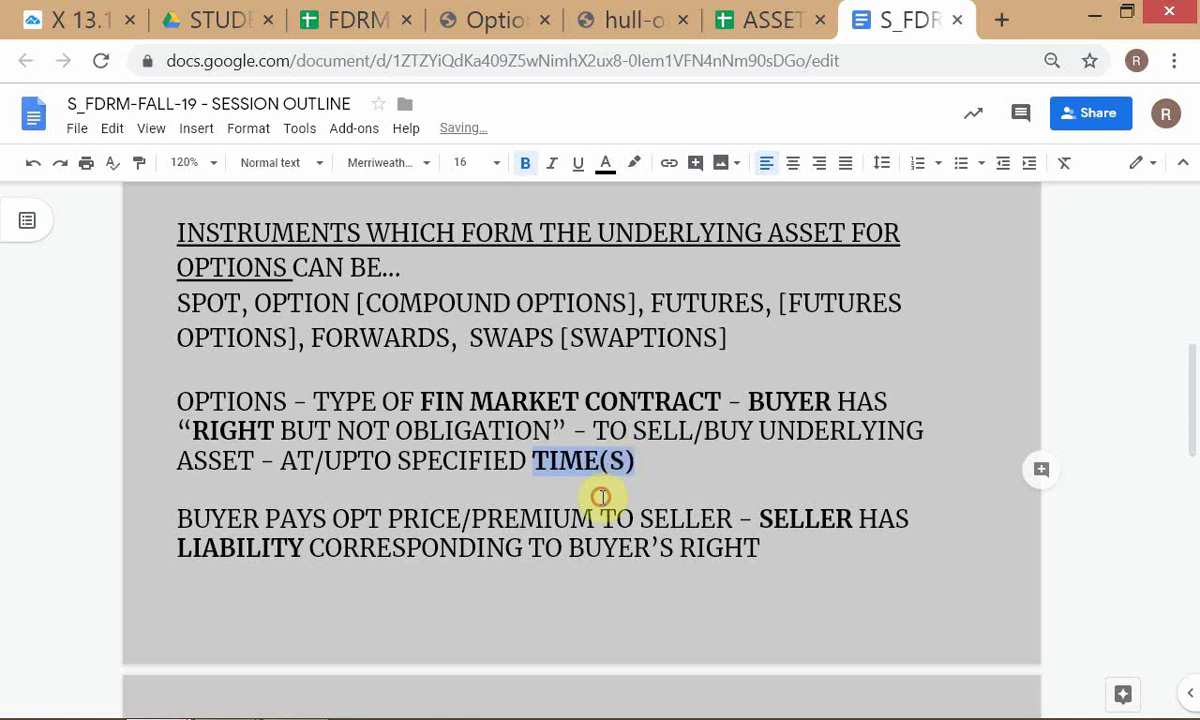
{"action": "left_click", "coordinate": [603, 494]}
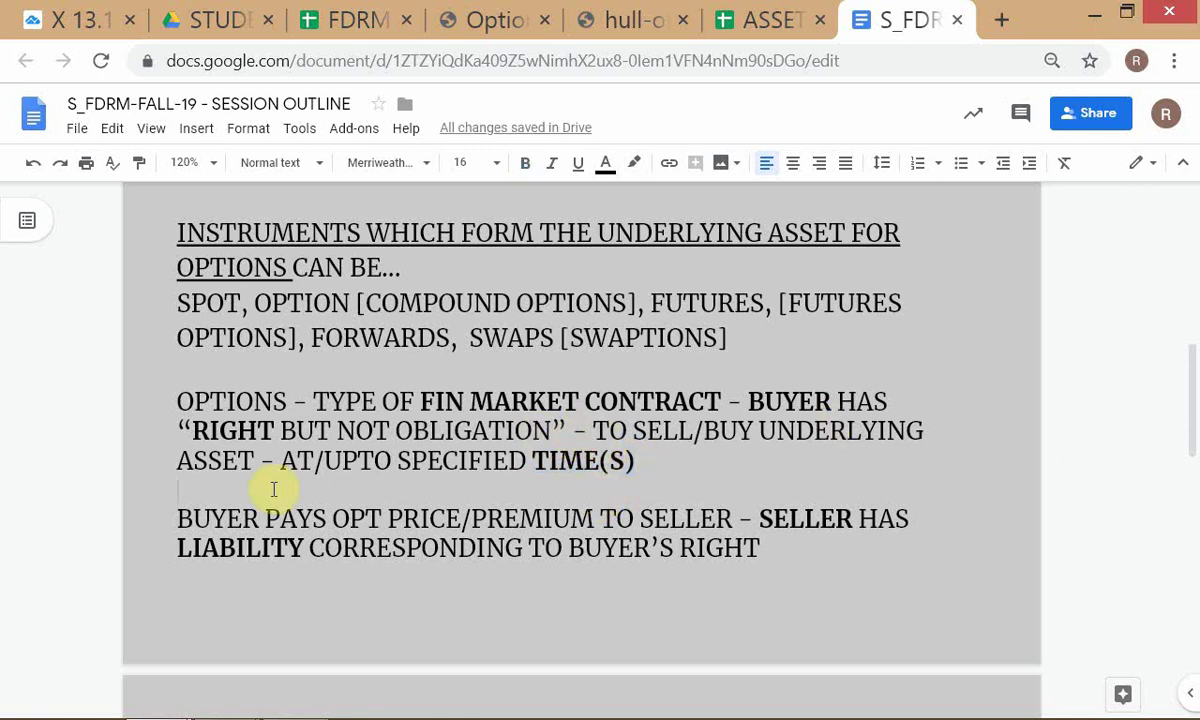
Step: Insert "AT SPECFIED -" before "AT/UPTO SPECIFIED TIME(S)" in the options definition
{"action": "left_click", "coordinate": [282, 461]}
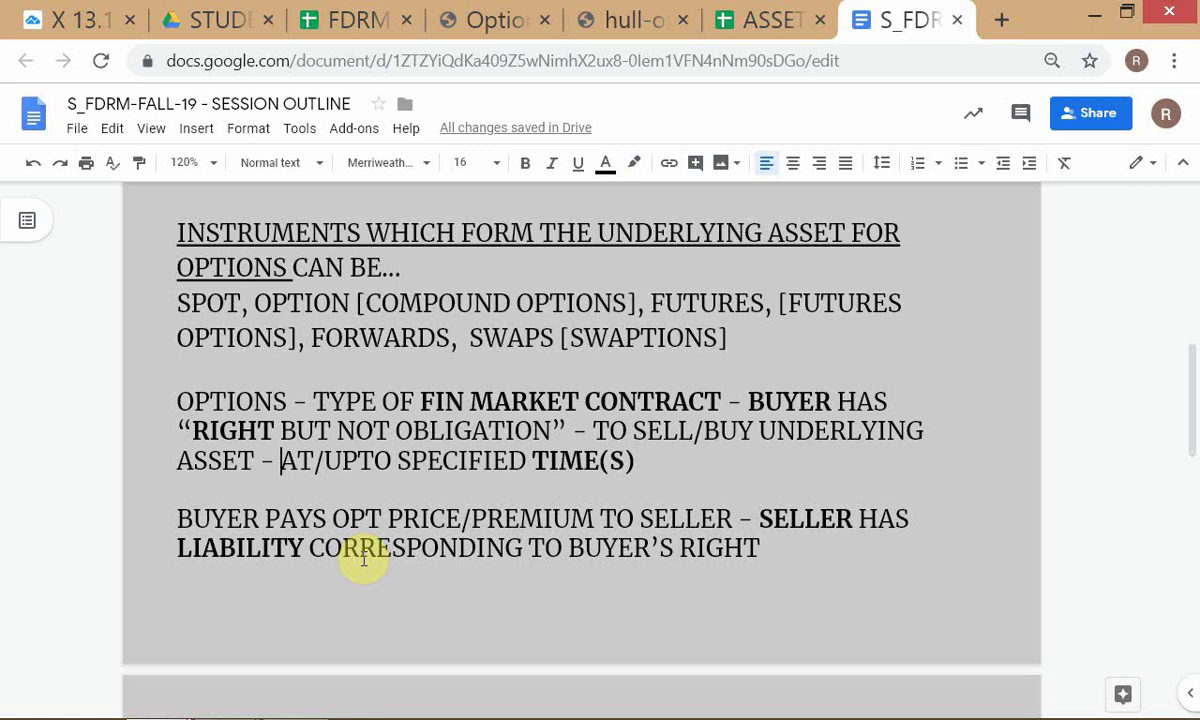
{"action": "type", "text": "AT "}
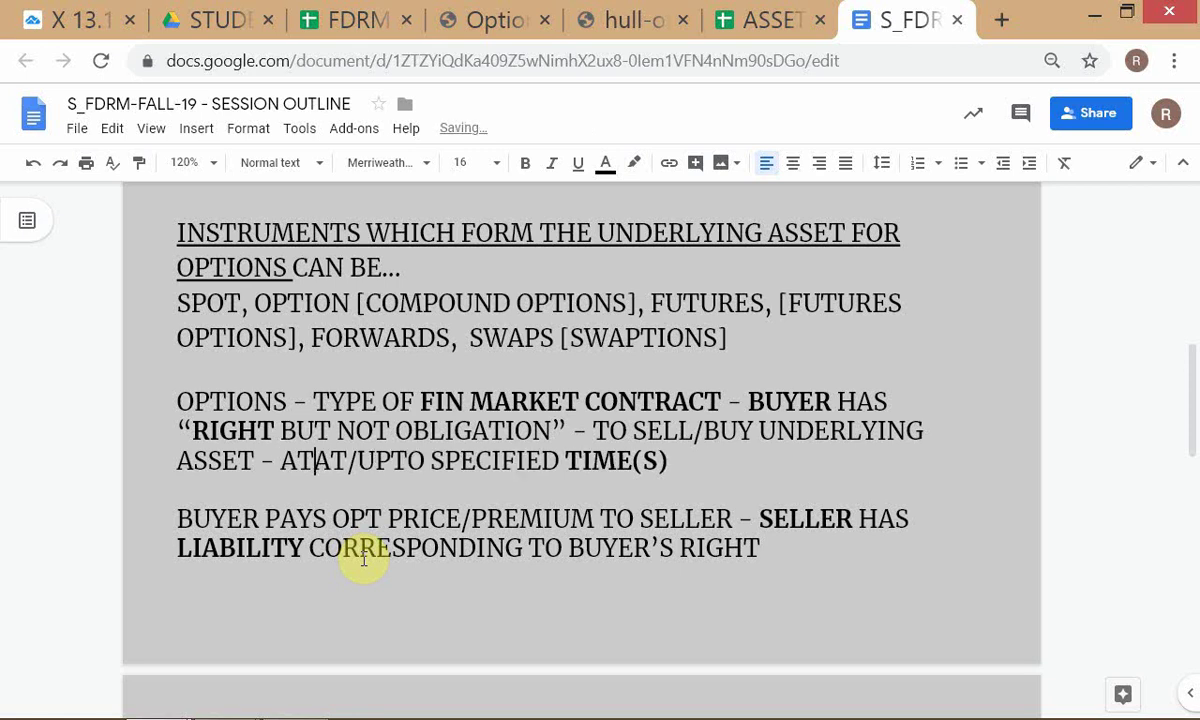
{"action": "type", "text": "-"}
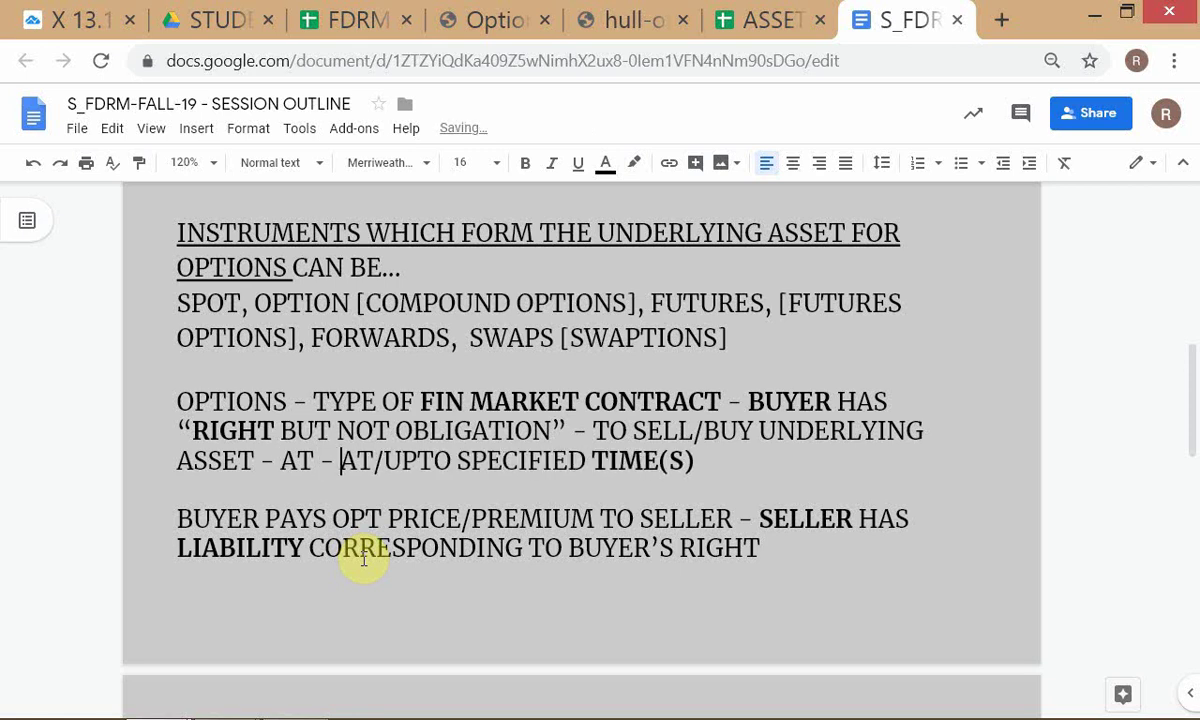
{"action": "key", "text": "Left"}
{"action": "key", "text": "Left"}
{"action": "type", "text": "SPECFIES"}
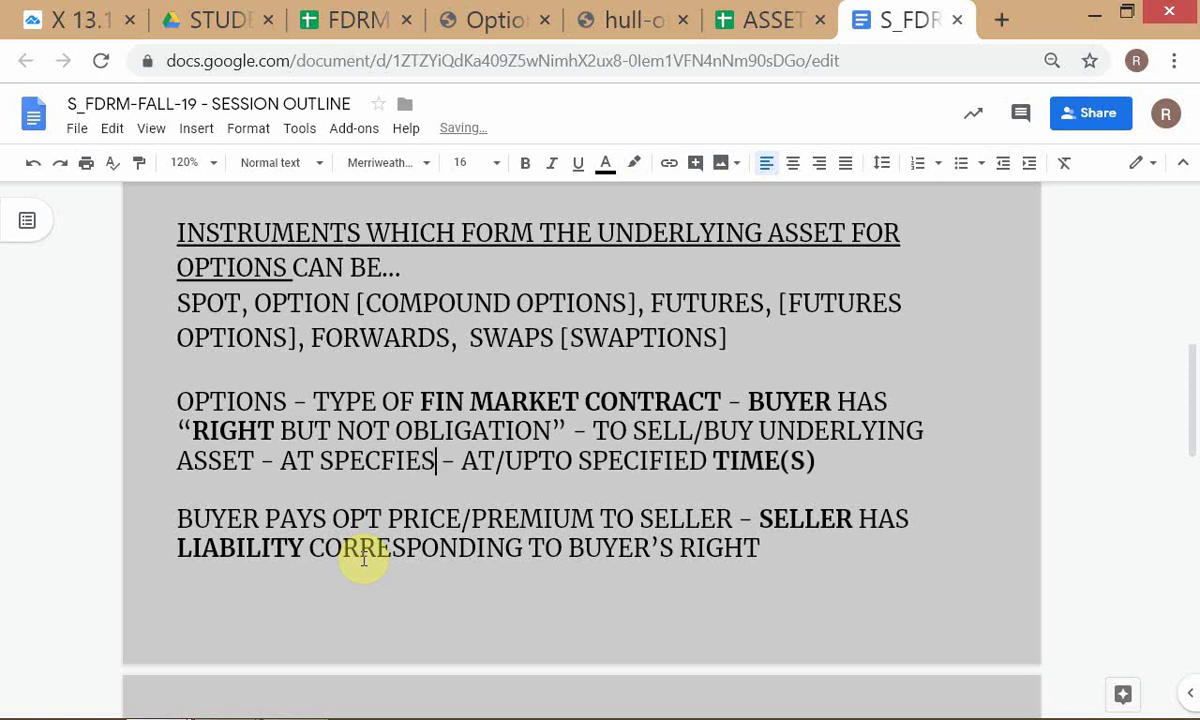
{"action": "key", "text": "BackSpace"}
{"action": "type", "text": "D"}
Step: Add the article "A" before the newly inserted word "SPECFIED" in the options definition
{"action": "key", "text": "Left"}
{"action": "key", "text": "Left"}
{"action": "key", "text": "Left"}
{"action": "key", "text": "Left"}
{"action": "key", "text": "Left"}
{"action": "key", "text": "Left"}
{"action": "key", "text": "Left"}
{"action": "key", "text": "Left"}
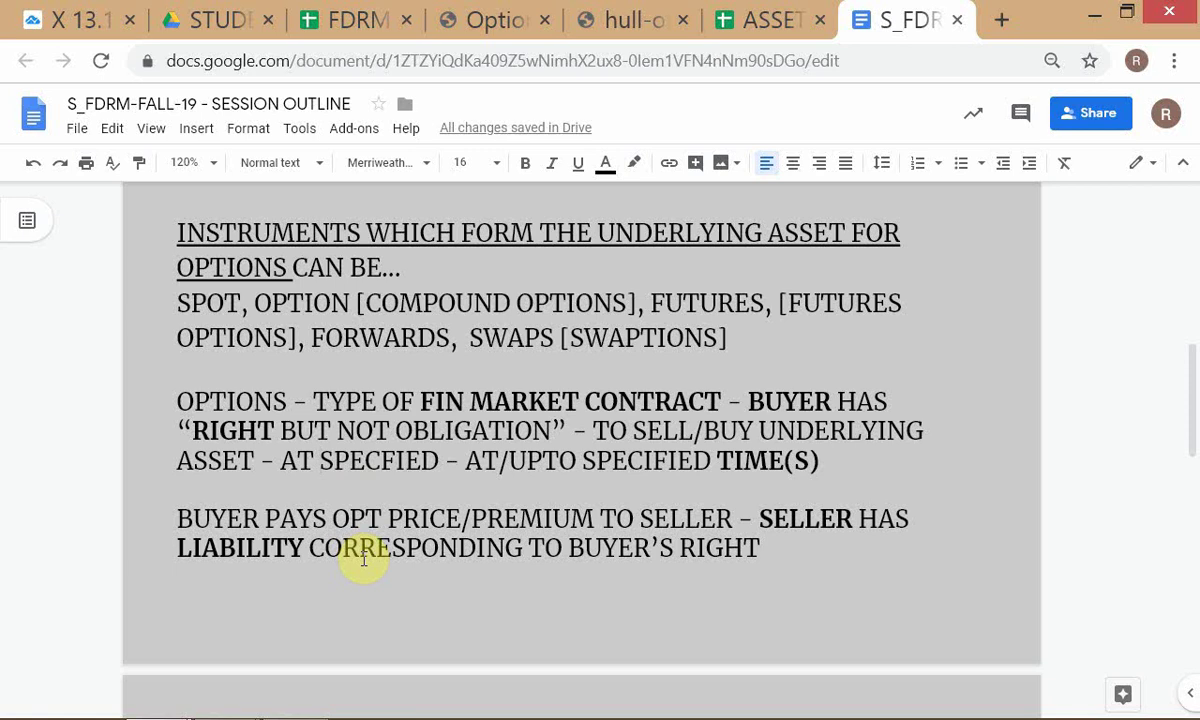
{"action": "type", "text": "THE"}
{"action": "key", "text": "BackSpace"}
{"action": "key", "text": "BackSpace"}
{"action": "key", "text": "BackSpace"}
{"action": "type", "text": "A"}
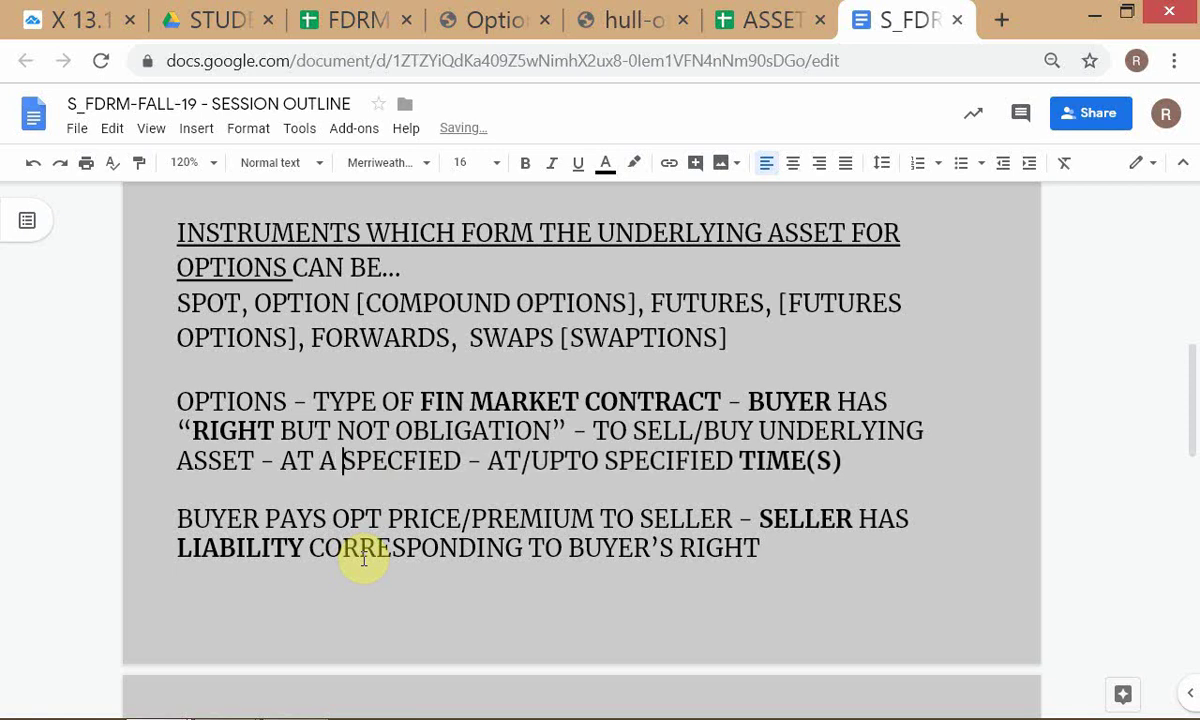
Step: Correct the spelling to "SPECIFIED" and add "PRICE" after it in the options definition
{"action": "key", "text": "Right"}
{"action": "key", "text": "Right"}
{"action": "key", "text": "Right"}
{"action": "key", "text": "Right"}
{"action": "key", "text": "Right"}
{"action": "key", "text": "Right"}
{"action": "key", "text": "Right"}
{"action": "key", "text": "Left"}
{"action": "key", "text": "Left"}
{"action": "key", "text": "Left"}
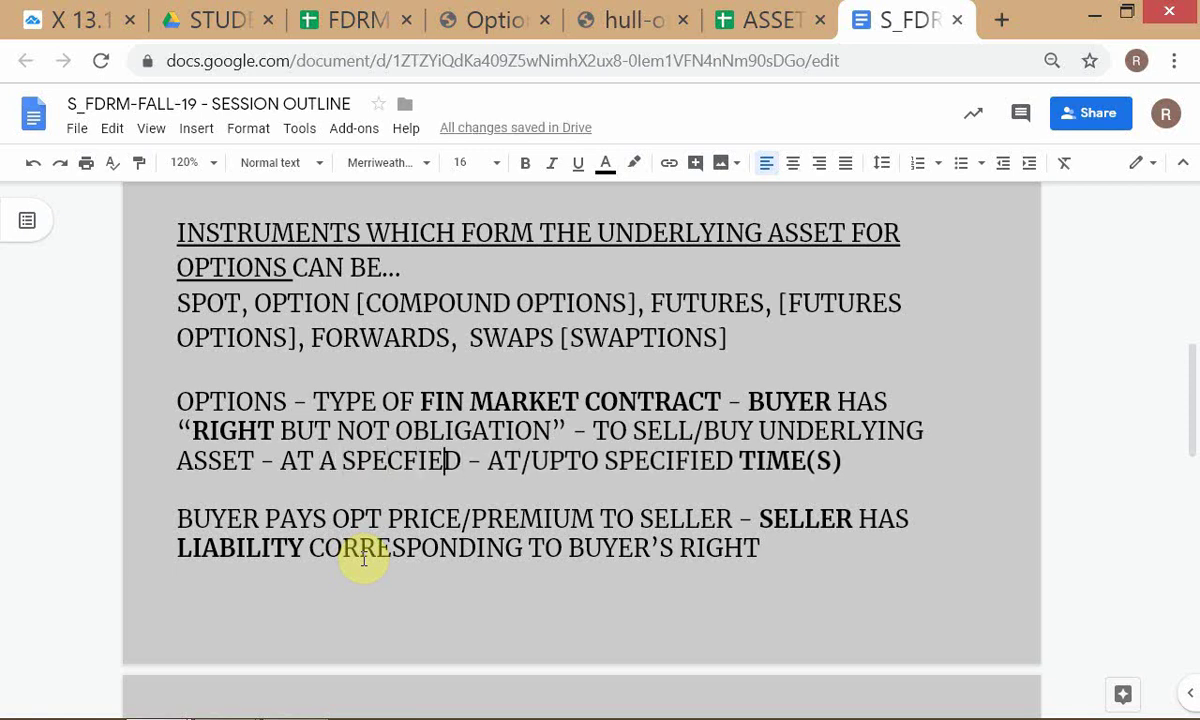
{"action": "type", "text": "I"}
{"action": "key", "text": "Right"}
{"action": "key", "text": "Right"}
{"action": "key", "text": "Right"}
{"action": "key", "text": "Right"}
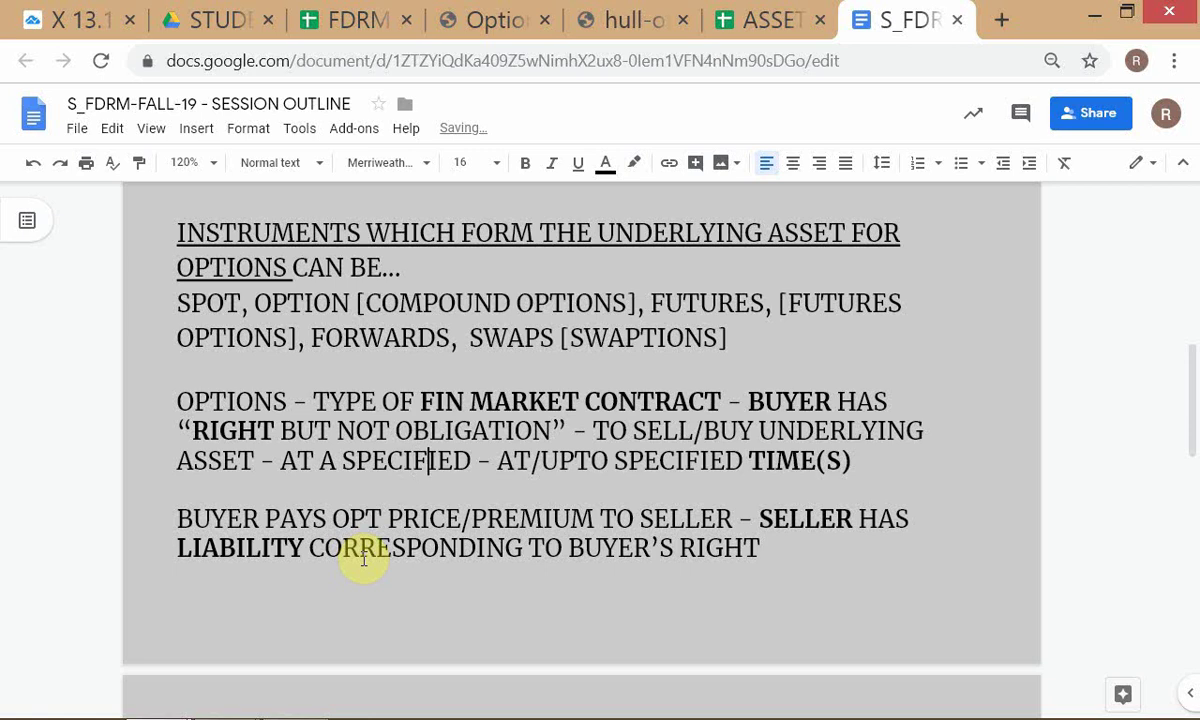
{"action": "type", "text": "PRICE"}
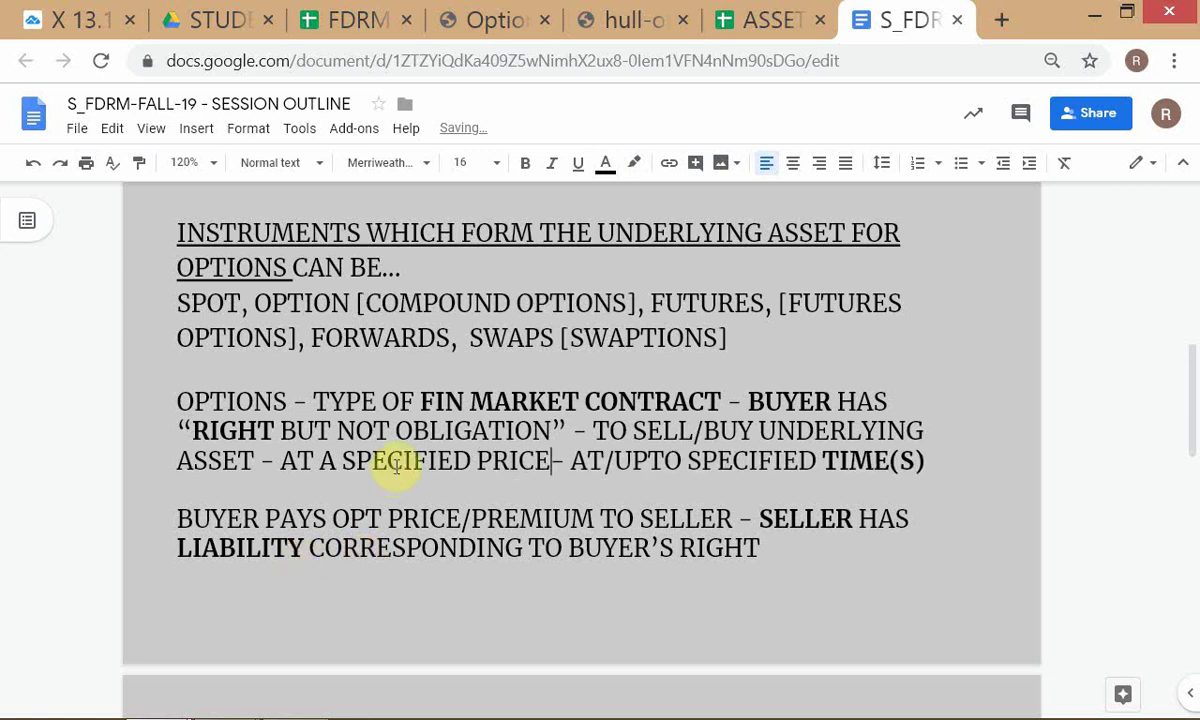
Step: Make the phrase "SPECIFIED PRICE" bold in the options definition
{"action": "left_click", "coordinate": [340, 460], "text": "shift"}
{"action": "key", "text": "ctrl+b"}
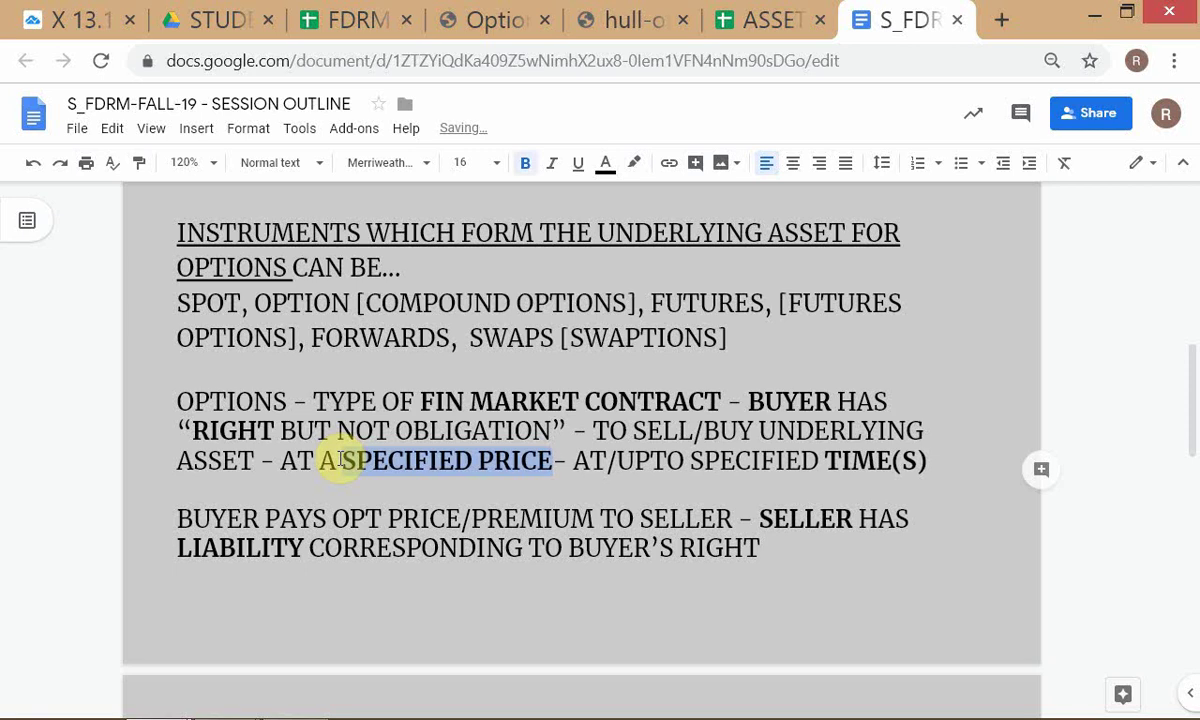
{"action": "left_click", "coordinate": [373, 553]}
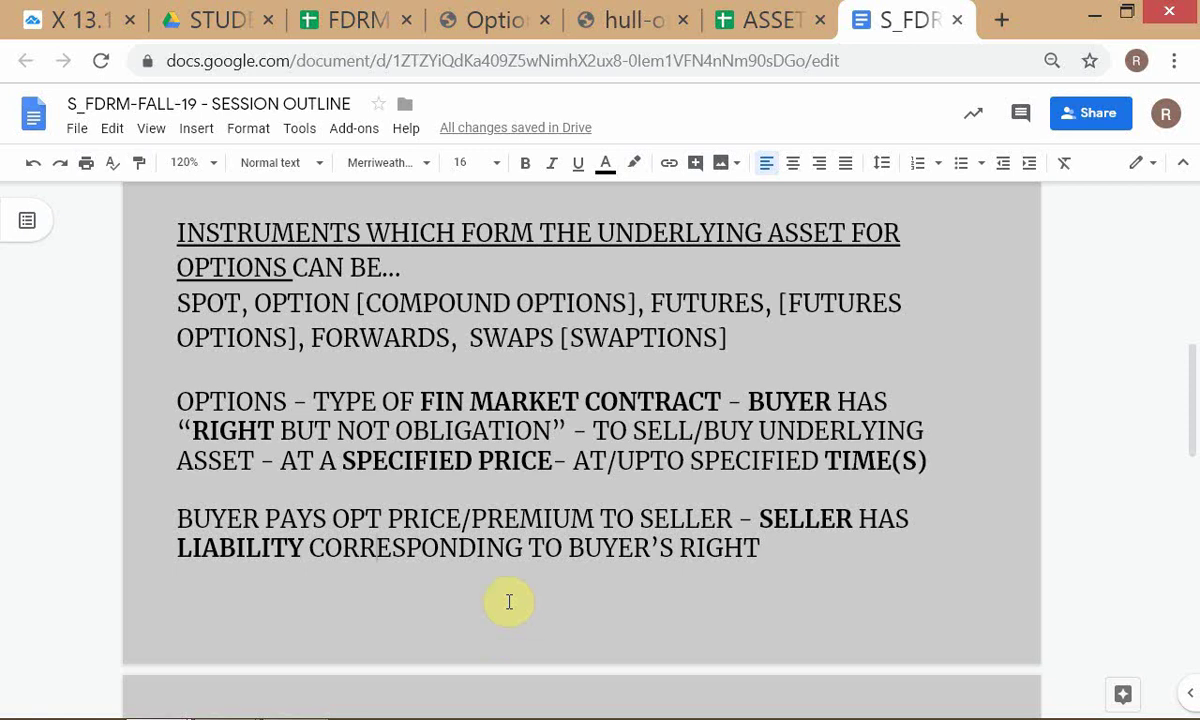
Step: Make the phrase "UNDERLYING ASSET" bold in the options definition
{"action": "left_click", "coordinate": [395, 516]}
{"action": "scroll", "coordinate": [838, 595], "scroll_direction": "down", "scroll_amount": 1}
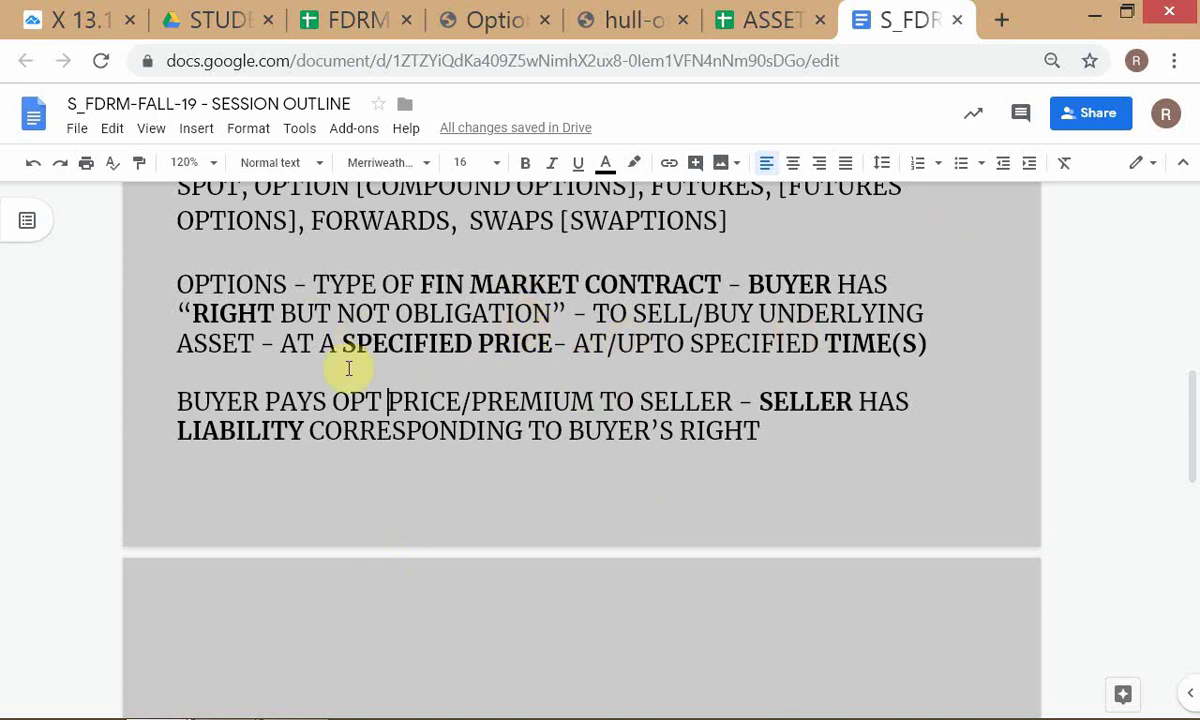
{"action": "left_click", "coordinate": [758, 313]}
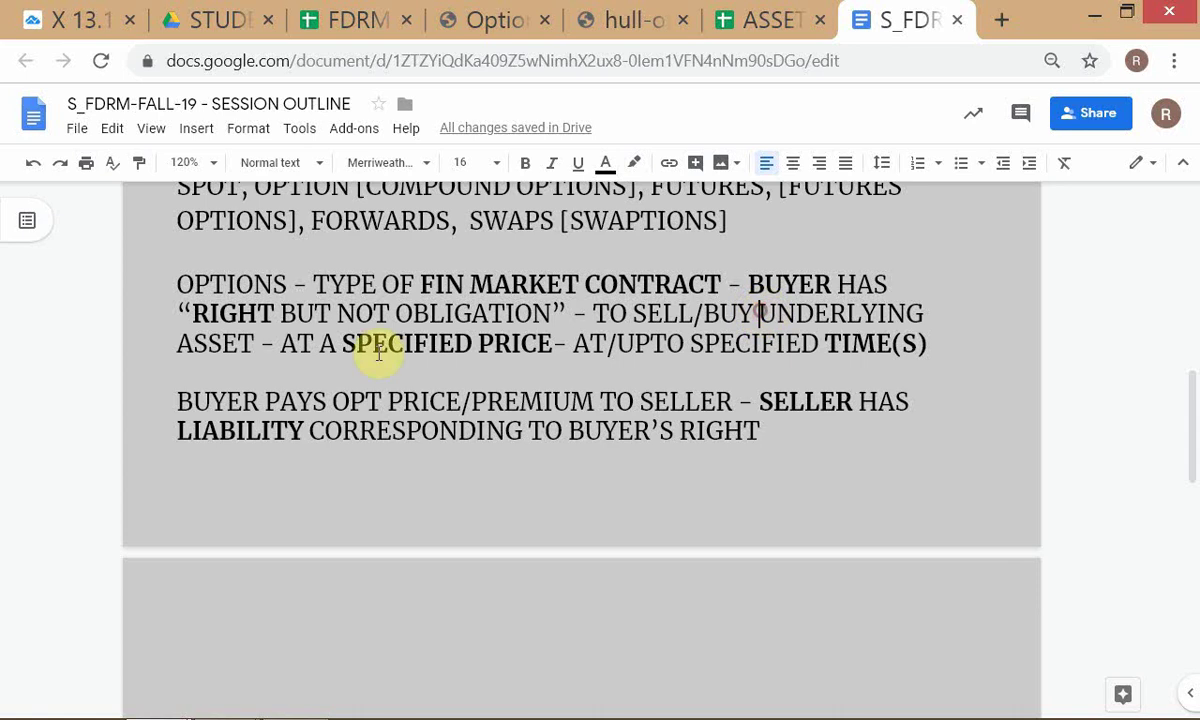
{"action": "left_click", "coordinate": [258, 342], "text": "shift"}
{"action": "key", "text": "ctrl+b"}
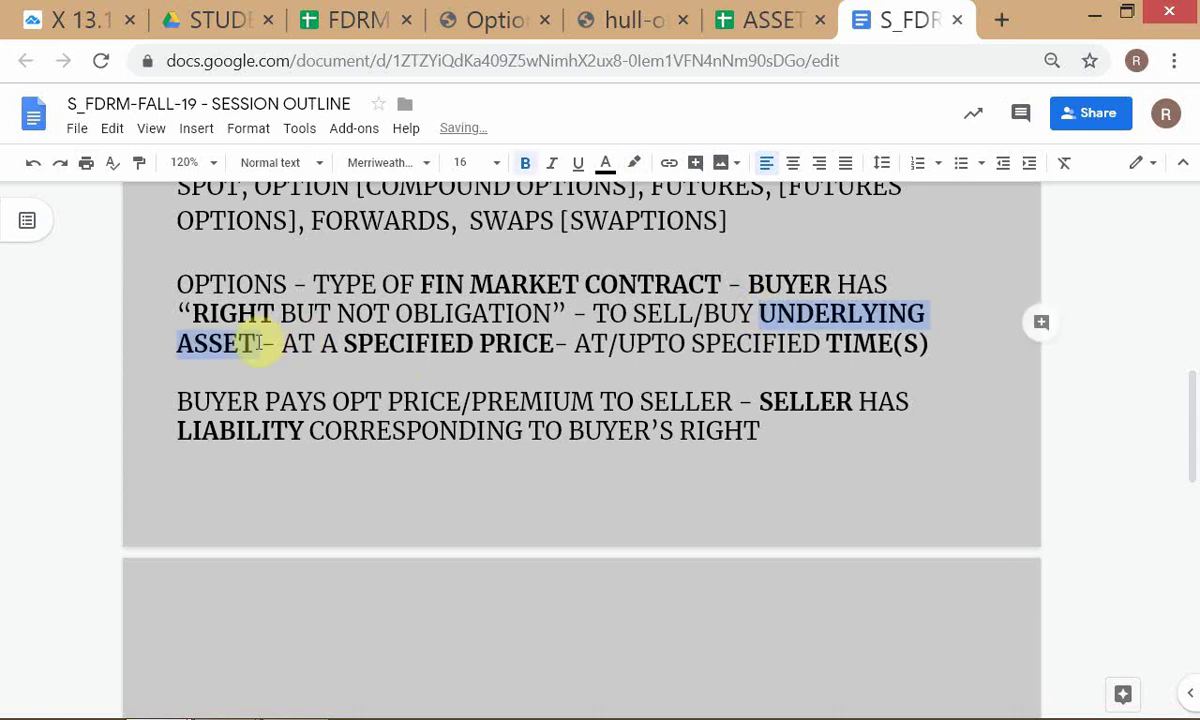
{"action": "left_click", "coordinate": [610, 394]}
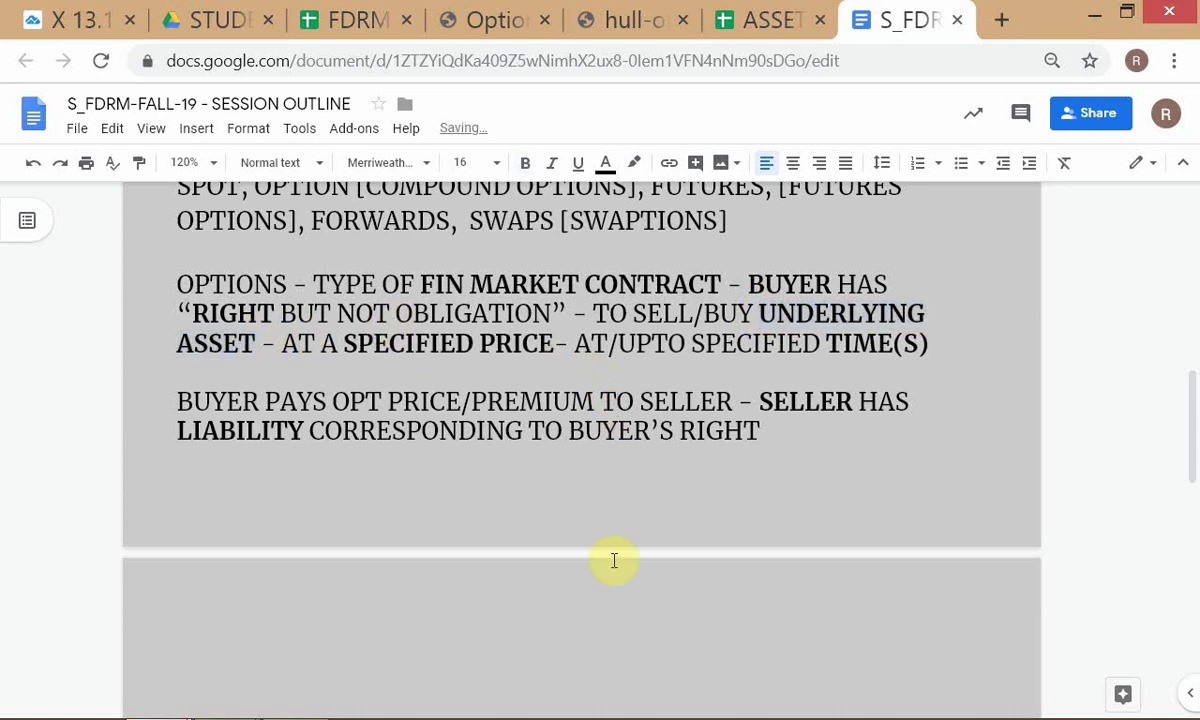
Step: Copy cell D3, "Aspects of an OPTION Contract:", from the OPT TRDG TWS sheet of the FDRM-FALL-19_SESSION COVERAGE_PLANNED spreadsheet
{"action": "left_click", "coordinate": [547, 569]}
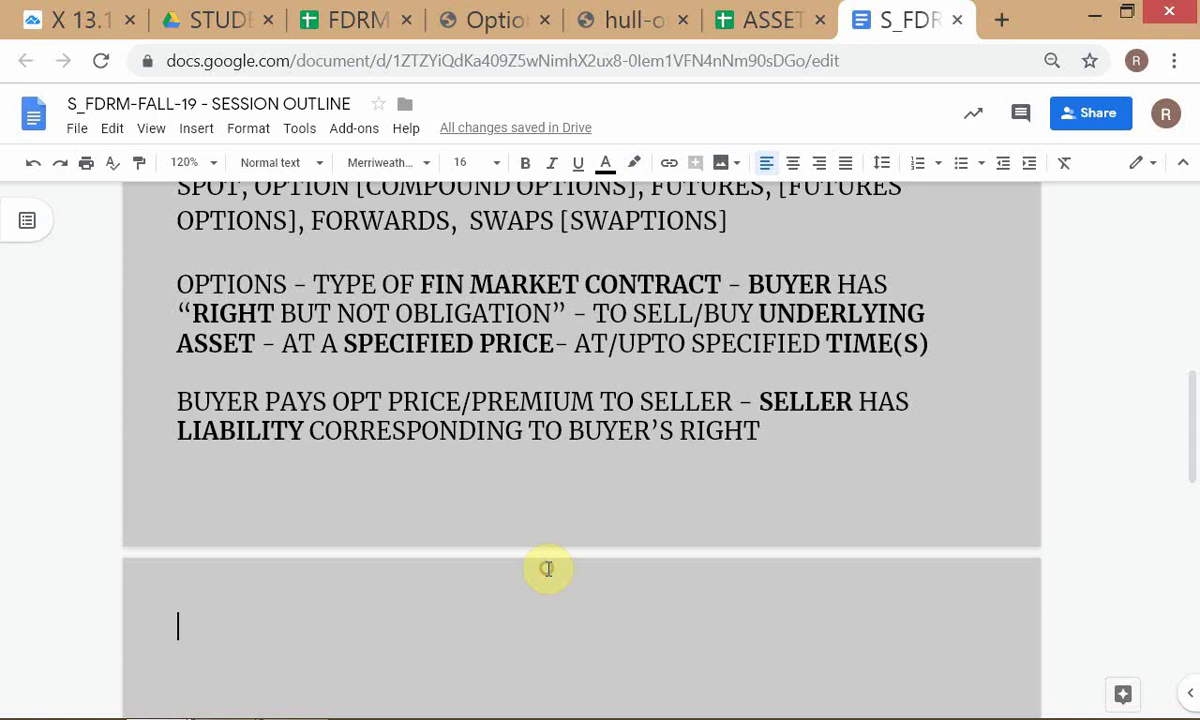
{"action": "key", "text": "alt+Tab"}
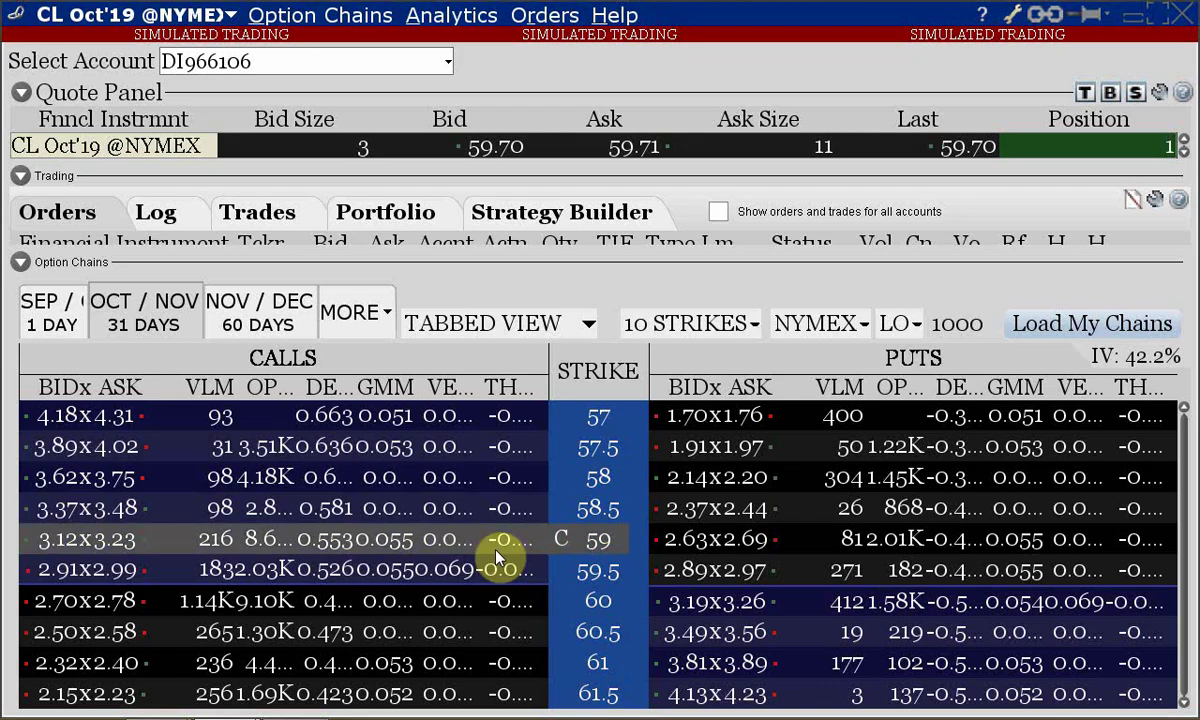
{"action": "key", "text": "alt+Tab"}
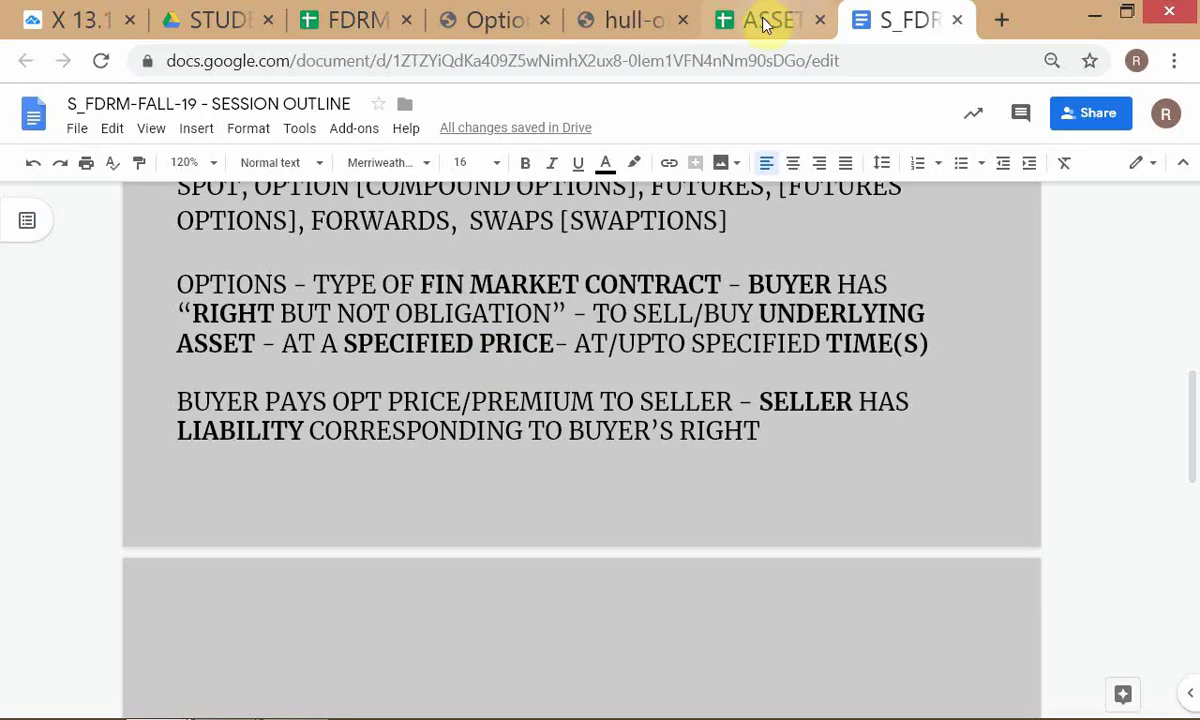
{"action": "left_click", "coordinate": [350, 20]}
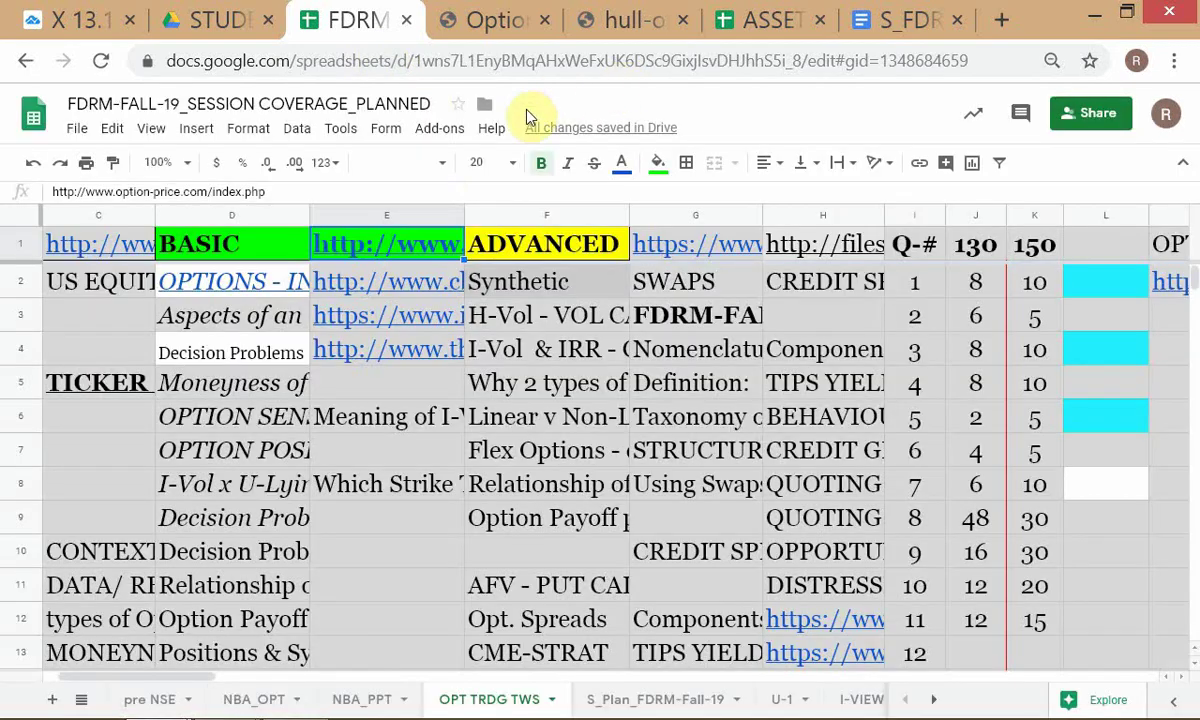
{"action": "left_click", "coordinate": [230, 316]}
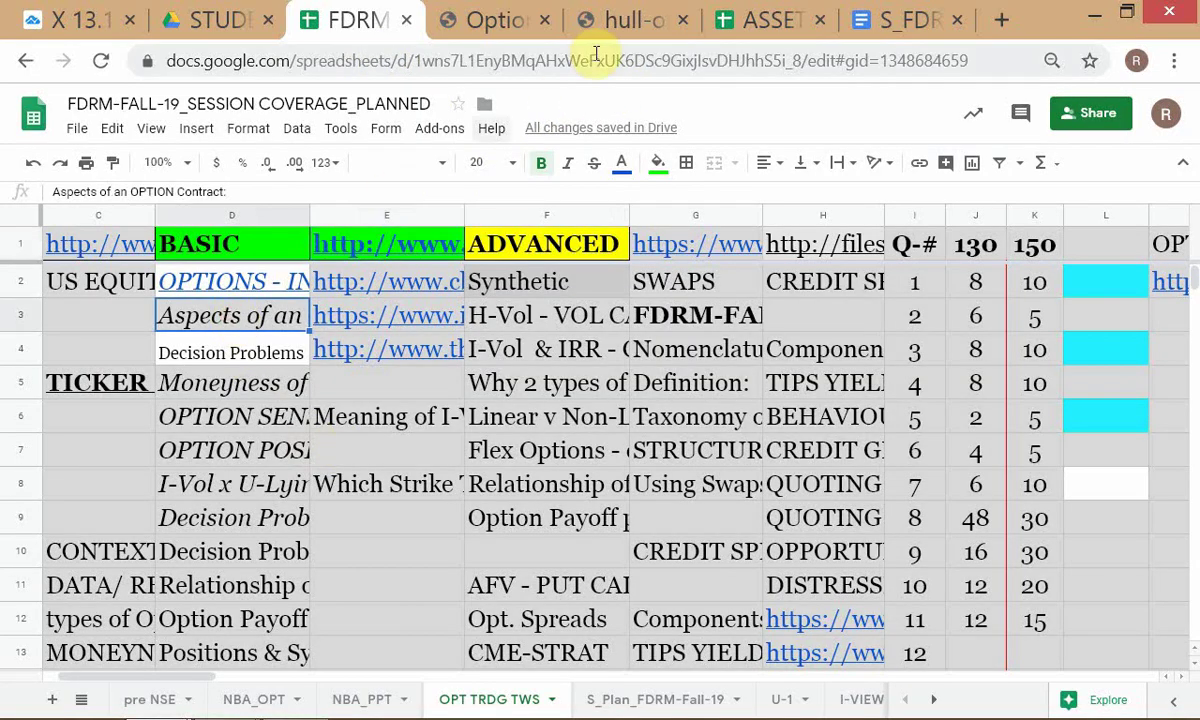
{"action": "left_click", "coordinate": [899, 21]}
{"action": "left_click", "coordinate": [380, 21]}
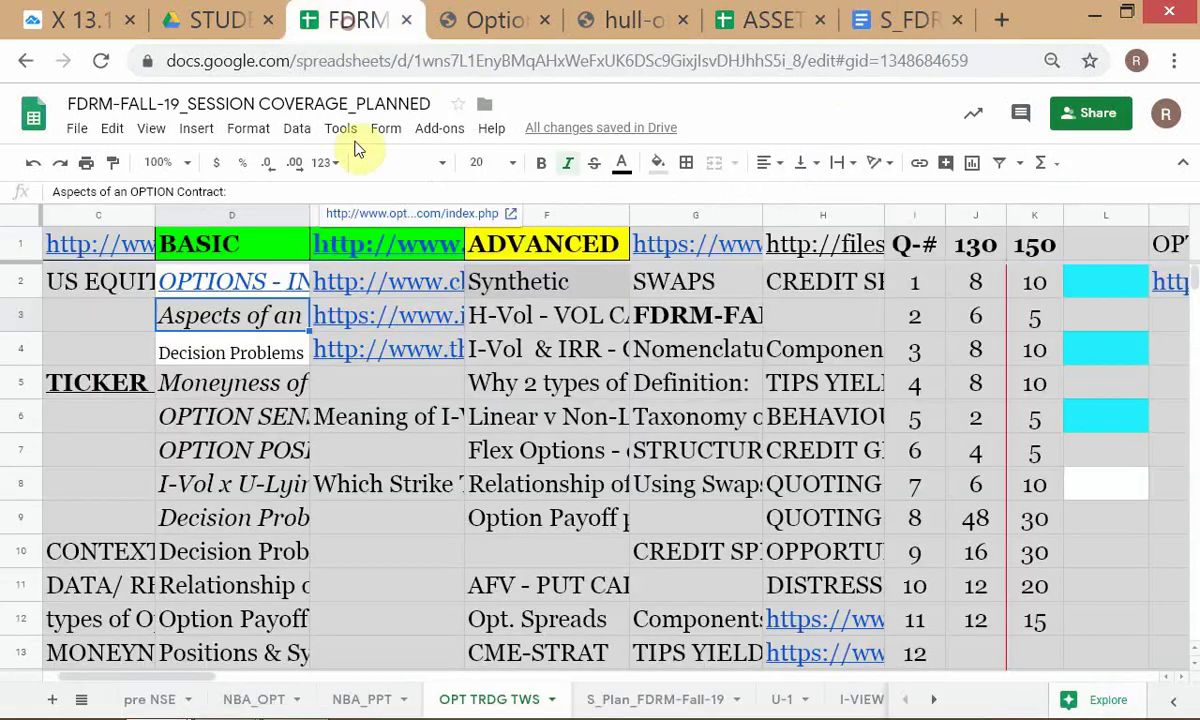
{"action": "left_click", "coordinate": [247, 305]}
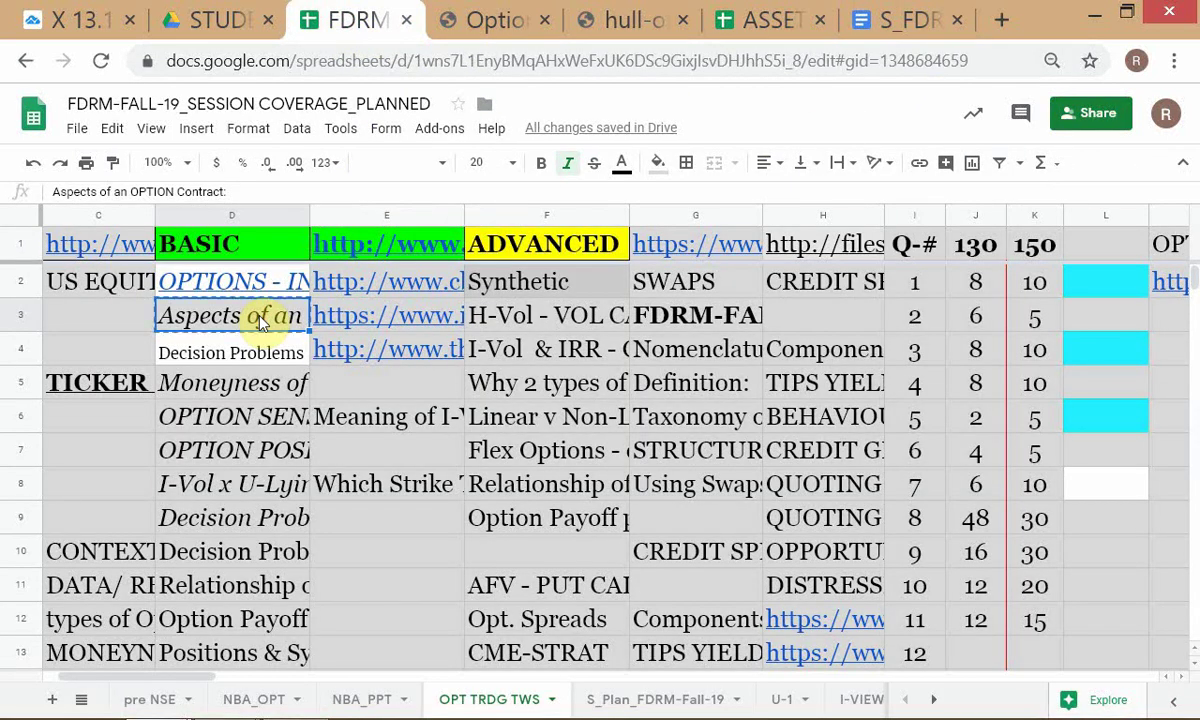
Step: Paste "Aspects of an OPTION Contract:" at the start of the blank page following the options definition in the session outline
{"action": "key", "text": "alt+Tab"}
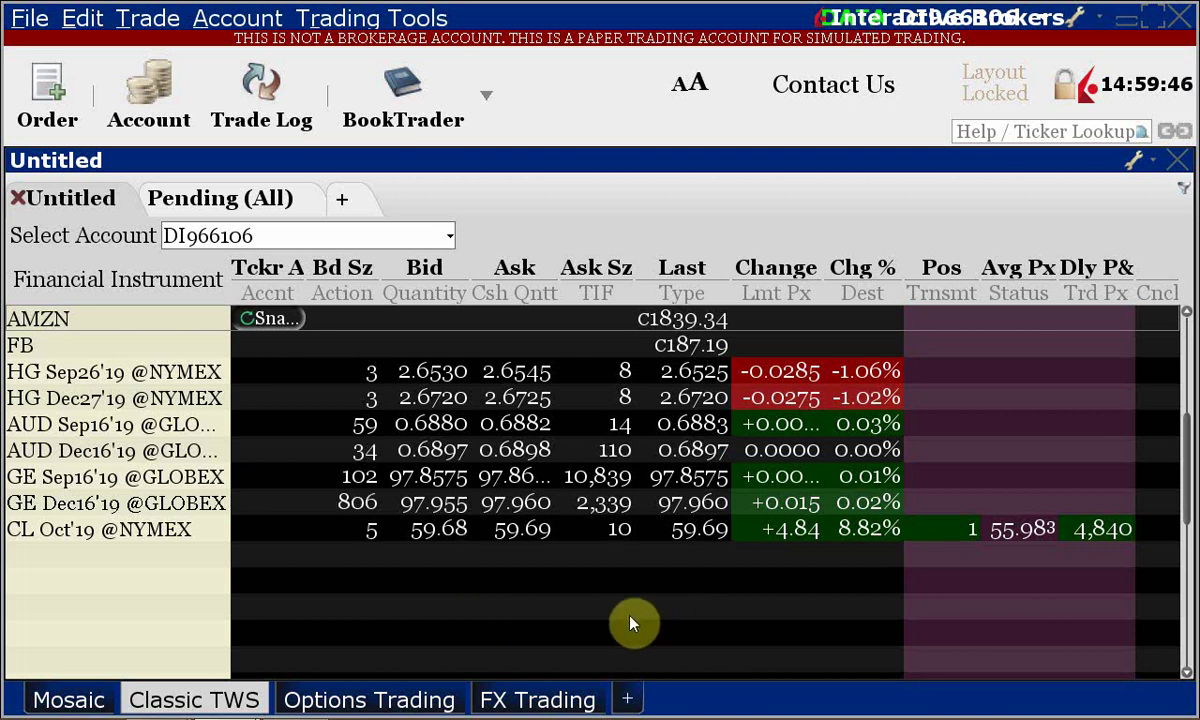
{"action": "key", "text": "alt+Tab"}
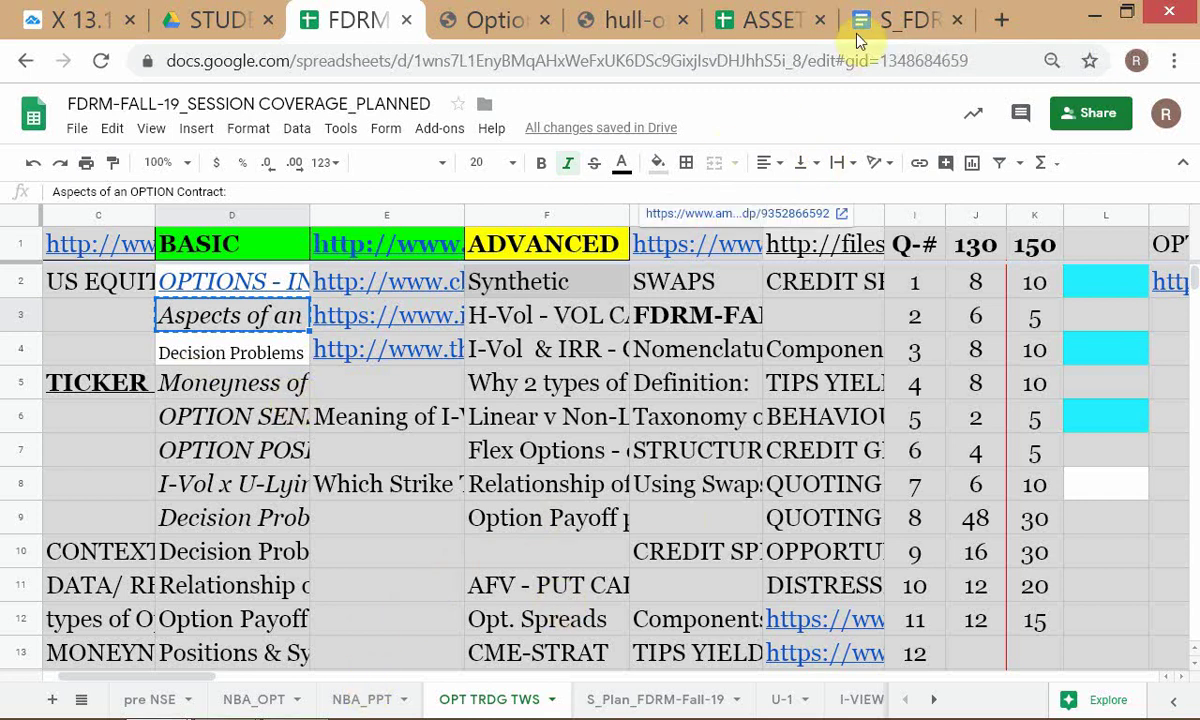
{"action": "mouse_move", "coordinate": [888, 714]}
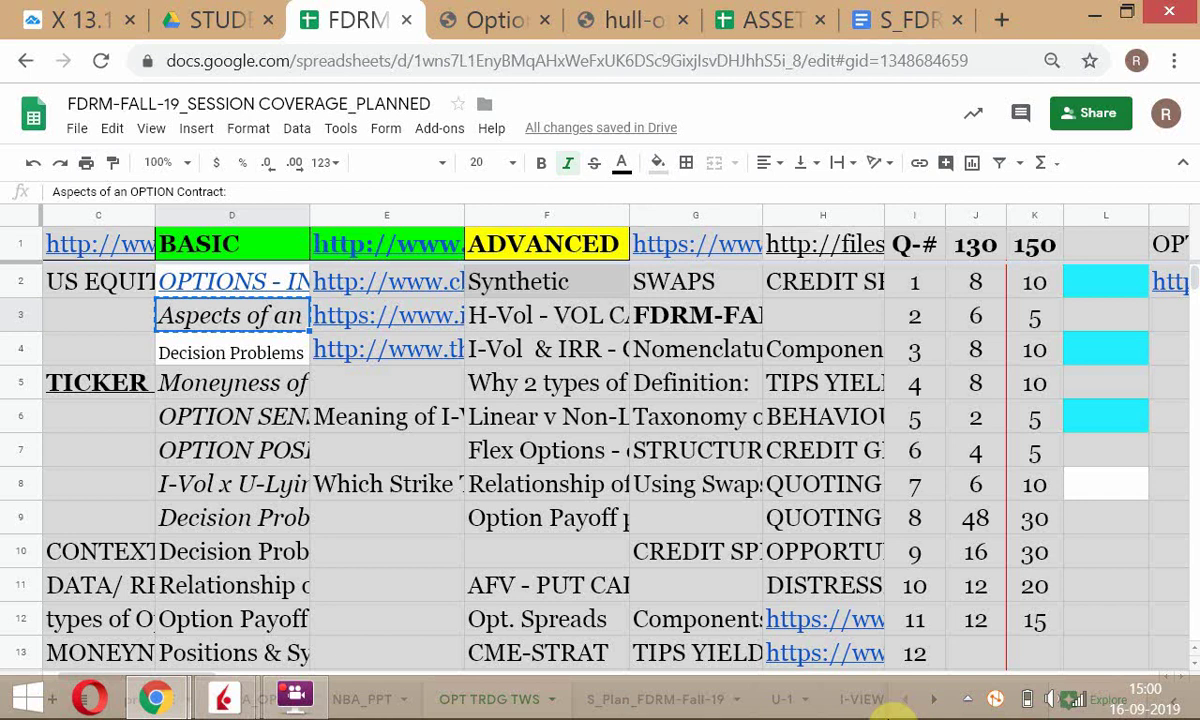
{"action": "left_click", "coordinate": [855, 24]}
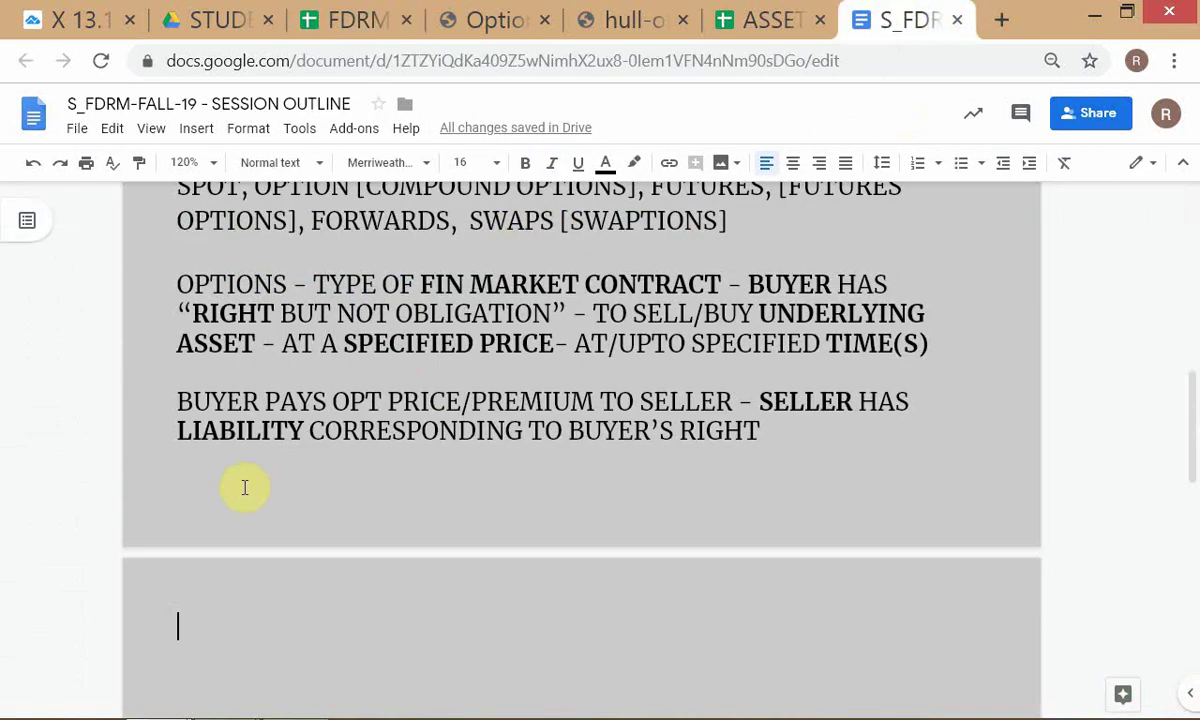
{"action": "type", "text": "Aspects of an OPTION Contract:"}
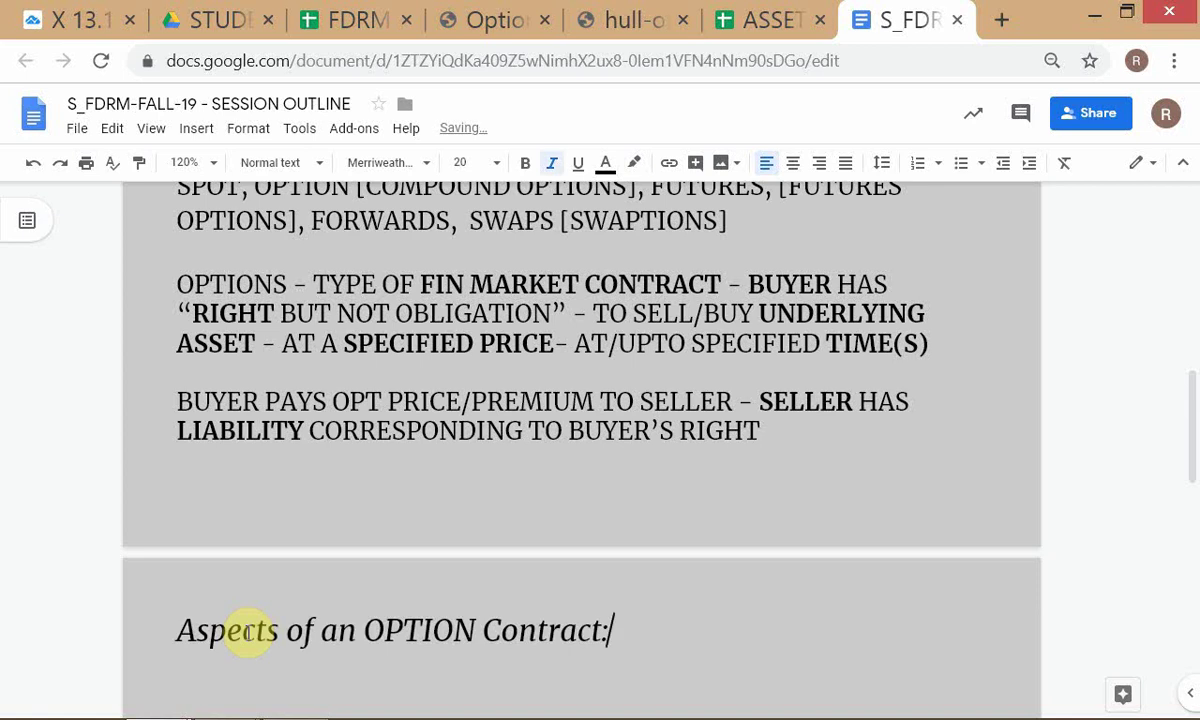
{"action": "scroll", "coordinate": [217, 528], "scroll_direction": "up", "scroll_amount": 4}
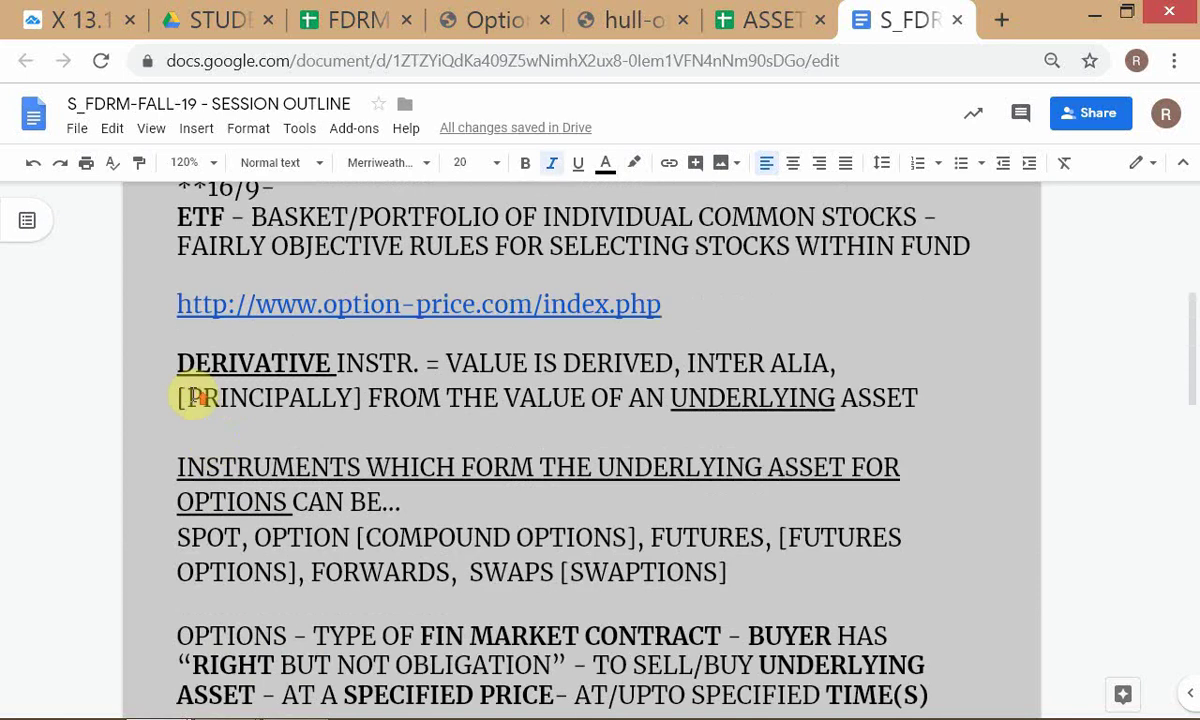
Step: Make the date line "**16/9-" above the ETF paragraph bold
{"action": "scroll", "coordinate": [197, 398], "scroll_direction": "up", "scroll_amount": 3}
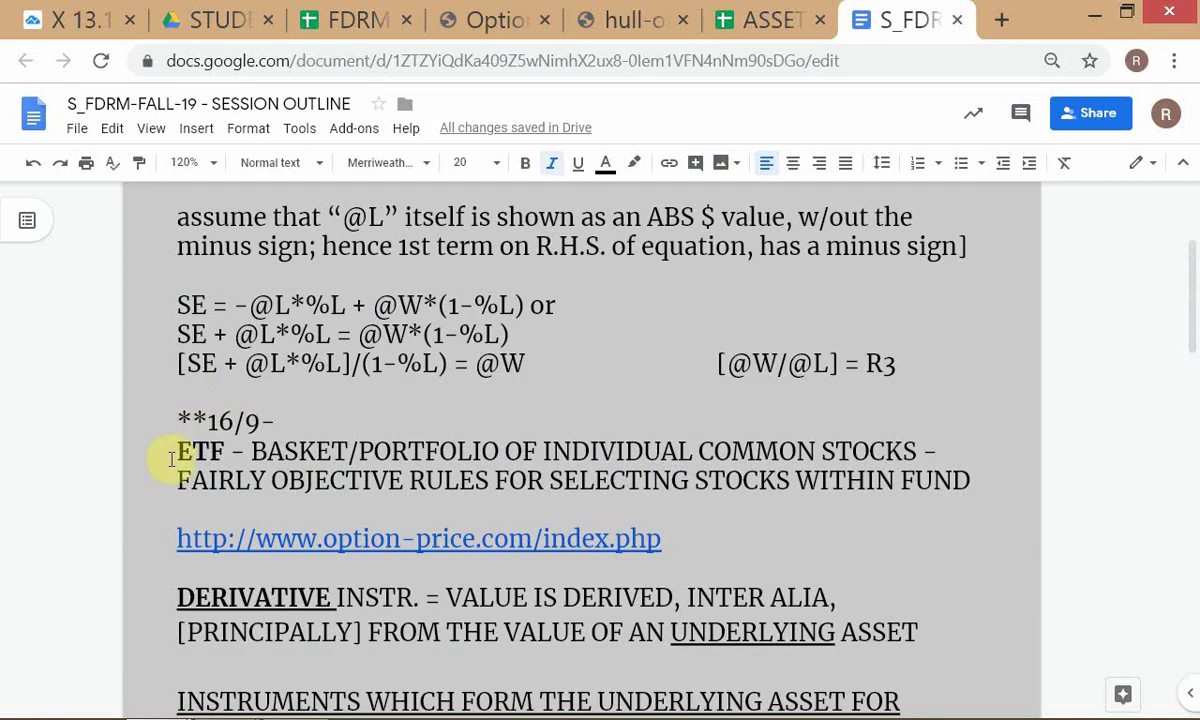
{"action": "left_click_drag", "start_coordinate": [174, 421], "coordinate": [303, 421]}
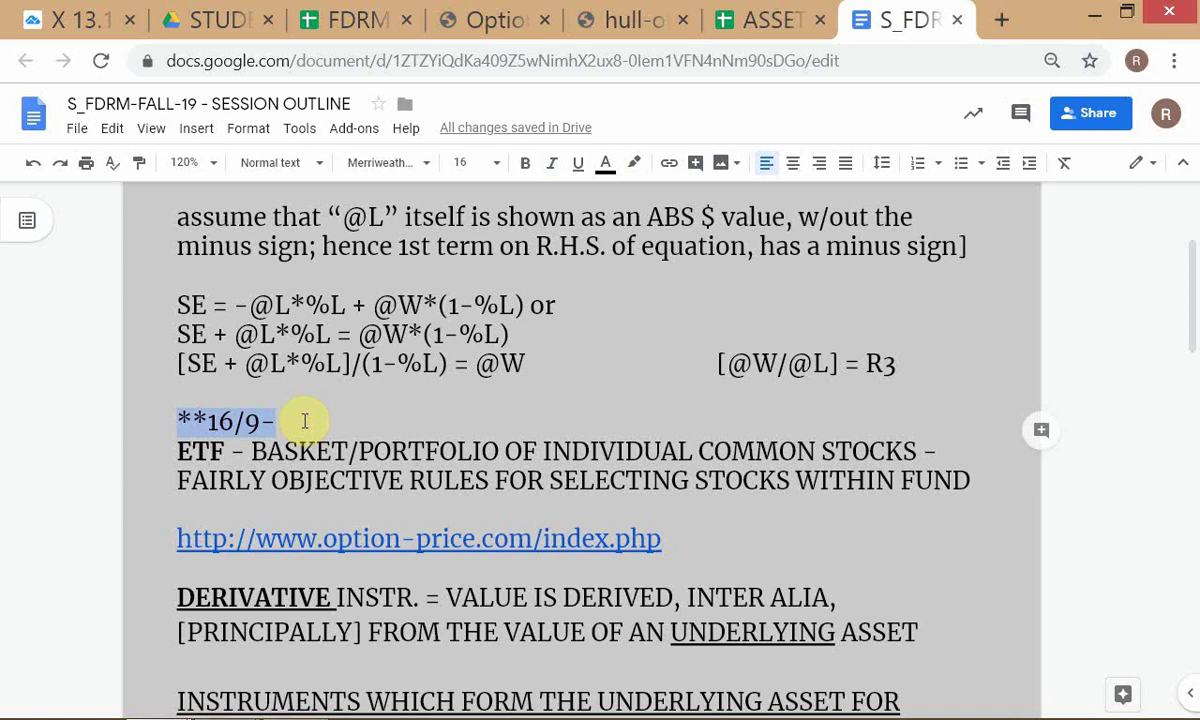
{"action": "key", "text": "ctrl+b"}
Step: Add an asterisk in front of "ETF" and in front of "DERIVATIVE" at the start of their definitions
{"action": "left_click", "coordinate": [118, 457]}
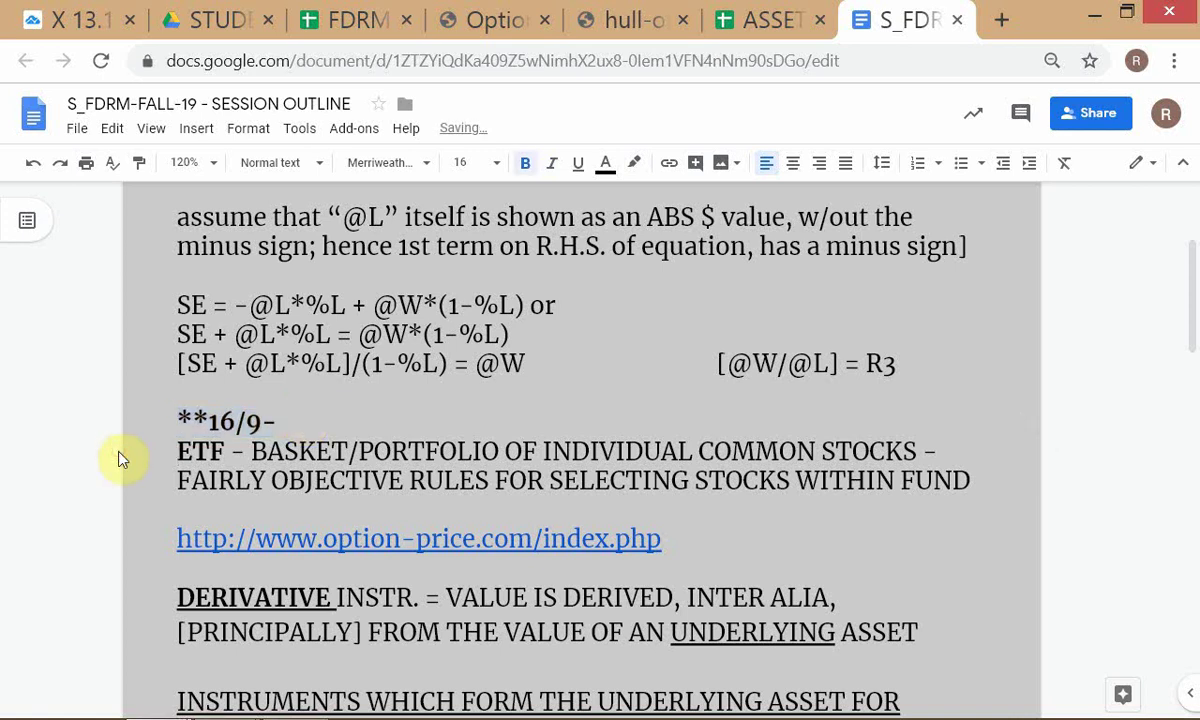
{"action": "type", "text": "*"}
{"action": "scroll", "coordinate": [313, 503], "scroll_direction": "down", "scroll_amount": 1}
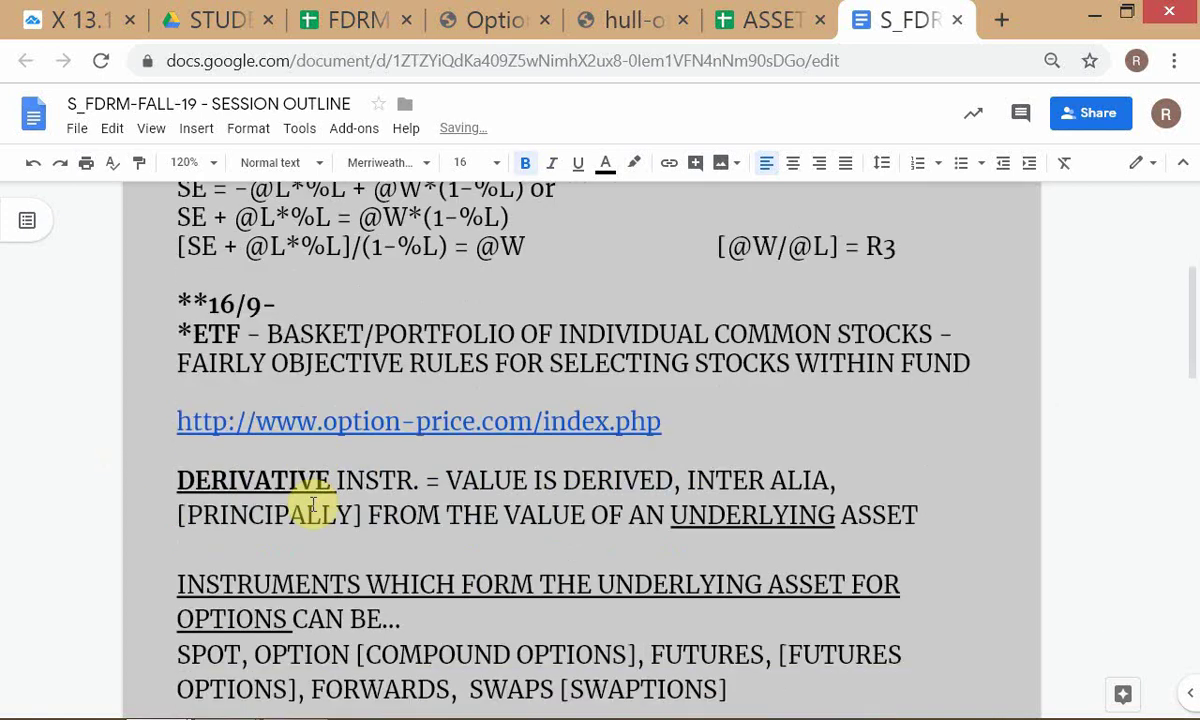
{"action": "left_click", "coordinate": [175, 481]}
{"action": "type", "text": "*"}
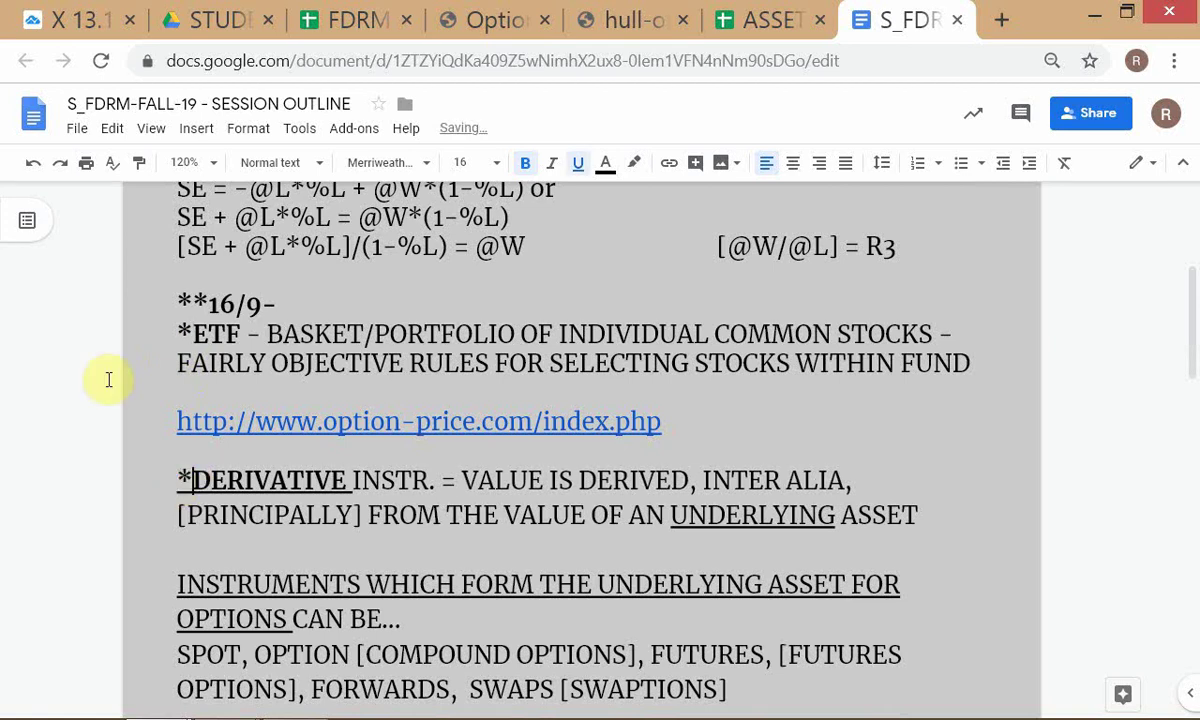
Step: Add an asterisk before "OPTIONS" in the options definition and before the heading "Aspects of an OPTION Contract:"
{"action": "scroll", "coordinate": [241, 525], "scroll_direction": "down", "scroll_amount": 1}
{"action": "scroll", "coordinate": [246, 527], "scroll_direction": "down", "scroll_amount": 1}
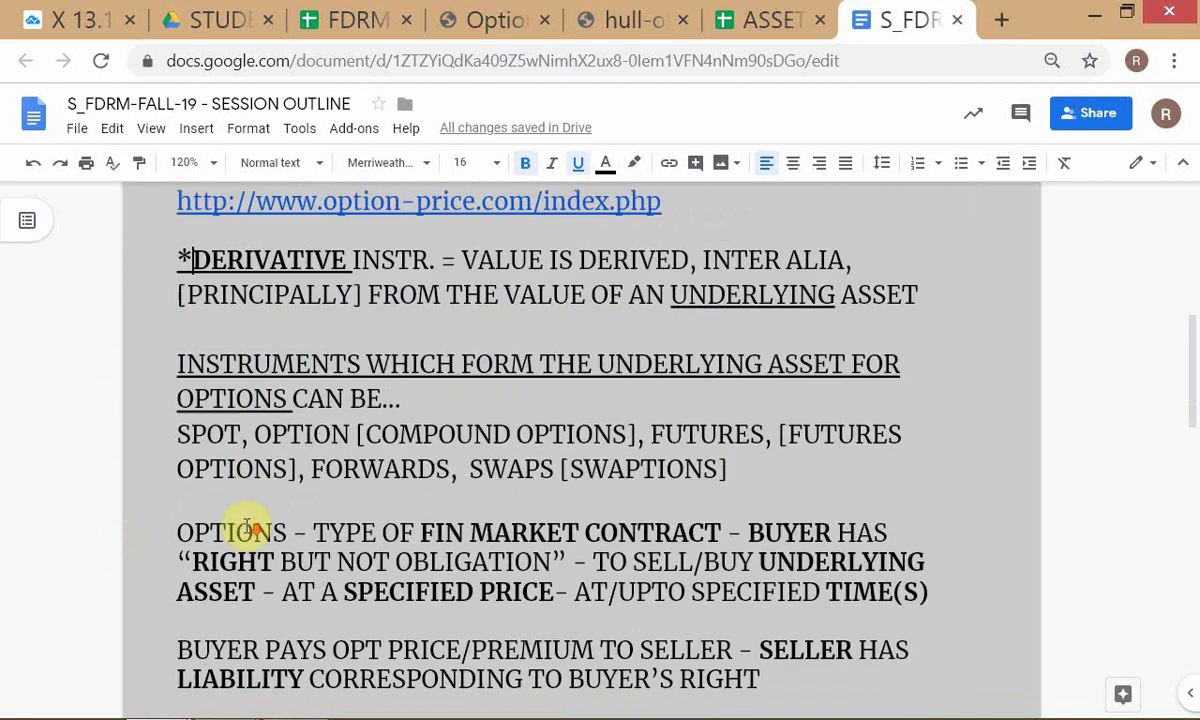
{"action": "left_click", "coordinate": [170, 518]}
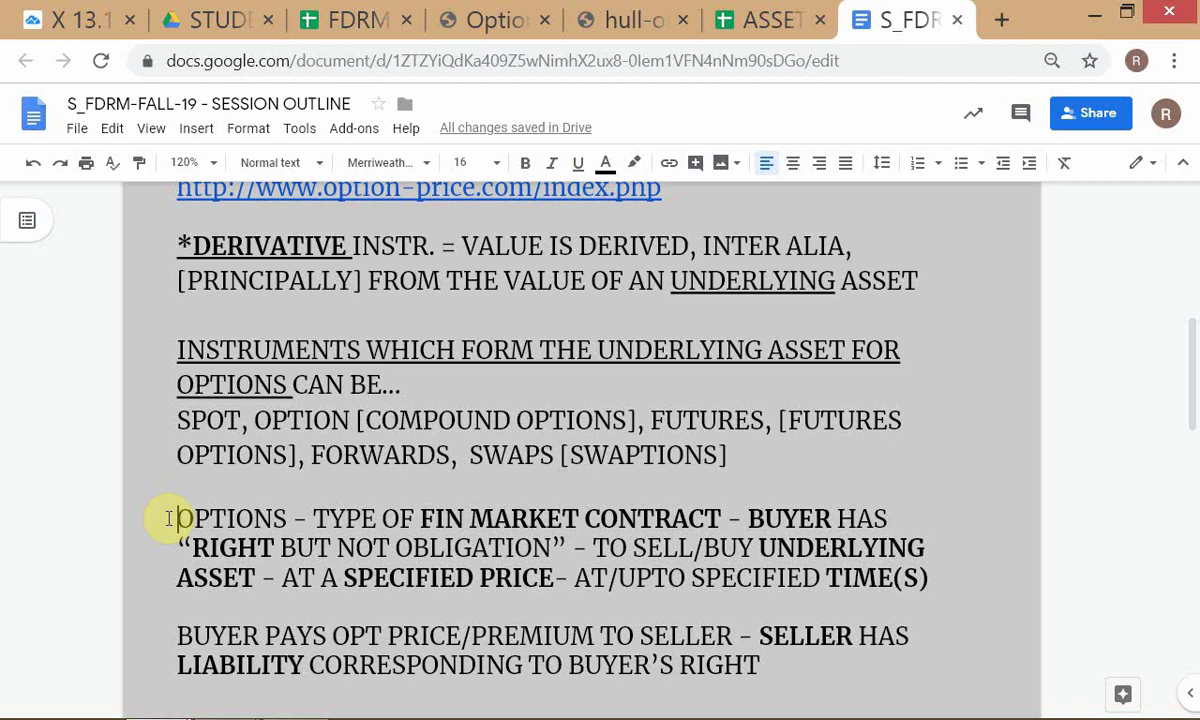
{"action": "type", "text": "*"}
{"action": "scroll", "coordinate": [172, 518], "scroll_direction": "down", "scroll_amount": 1}
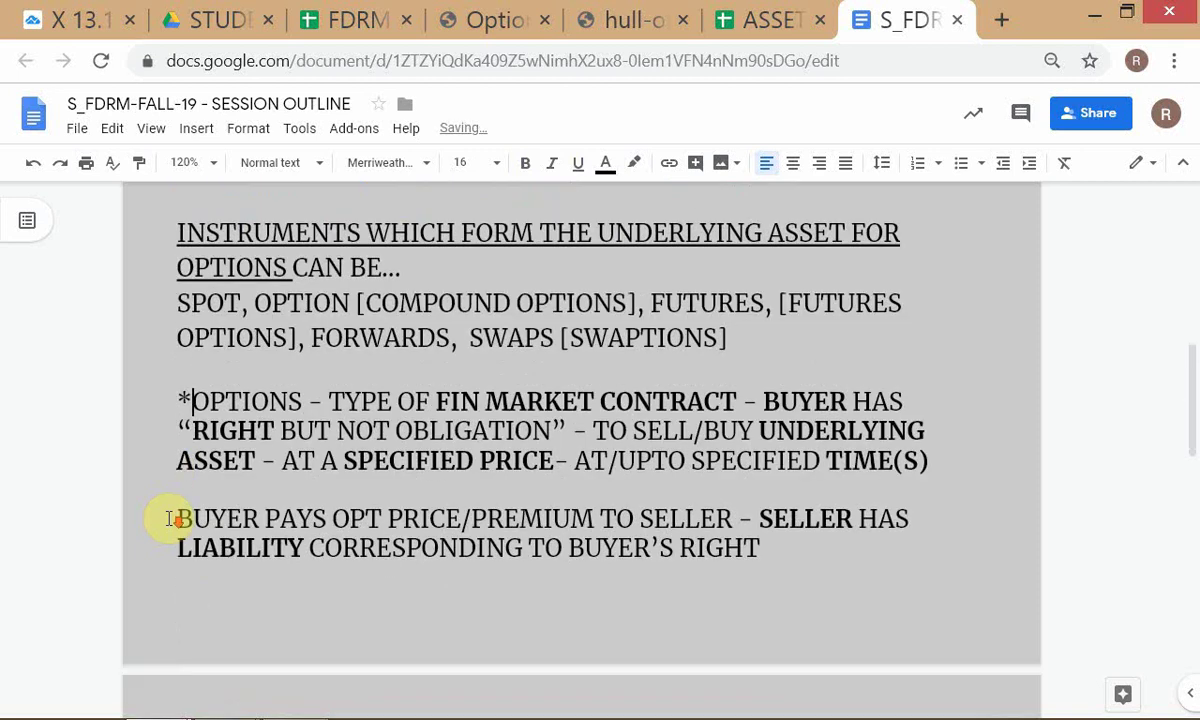
{"action": "scroll", "coordinate": [230, 560], "scroll_direction": "down", "scroll_amount": 1}
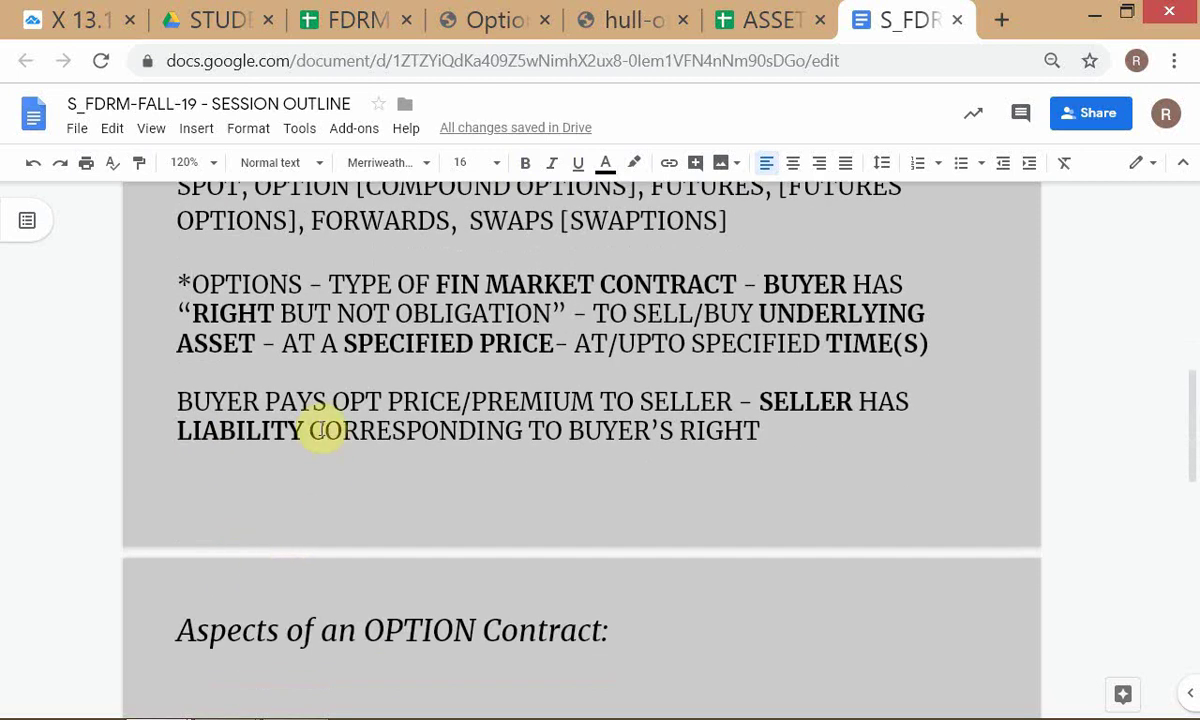
{"action": "left_click", "coordinate": [162, 627]}
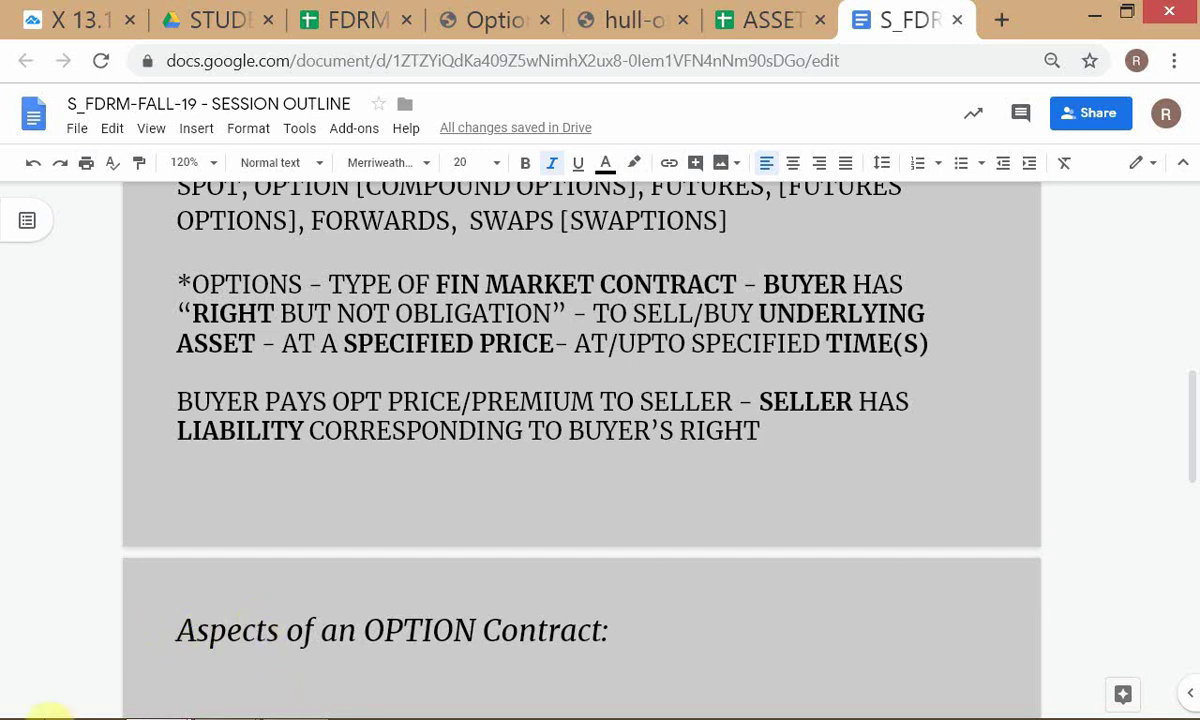
{"action": "type", "text": "*"}
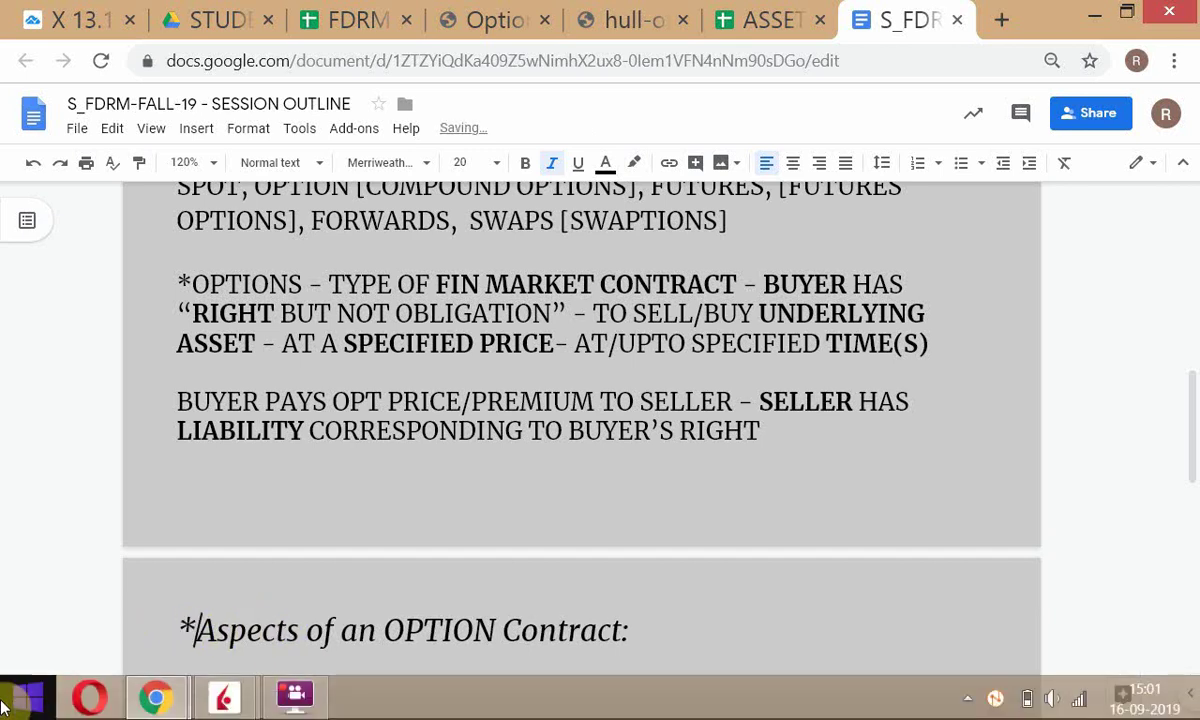
{"action": "scroll", "coordinate": [182, 565], "scroll_direction": "down", "scroll_amount": 2}
{"action": "scroll", "coordinate": [240, 522], "scroll_direction": "up", "scroll_amount": 1}
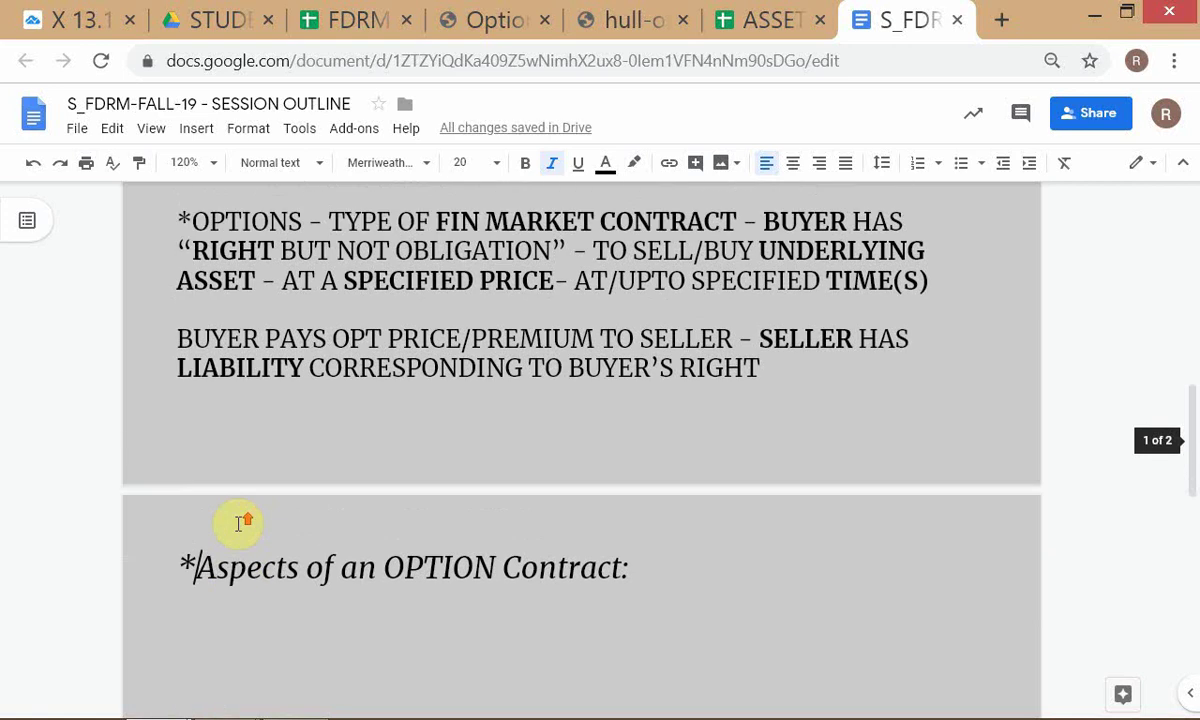
{"action": "scroll", "coordinate": [235, 495], "scroll_direction": "up", "scroll_amount": 2}
{"action": "scroll", "coordinate": [190, 311], "scroll_direction": "up", "scroll_amount": 2}
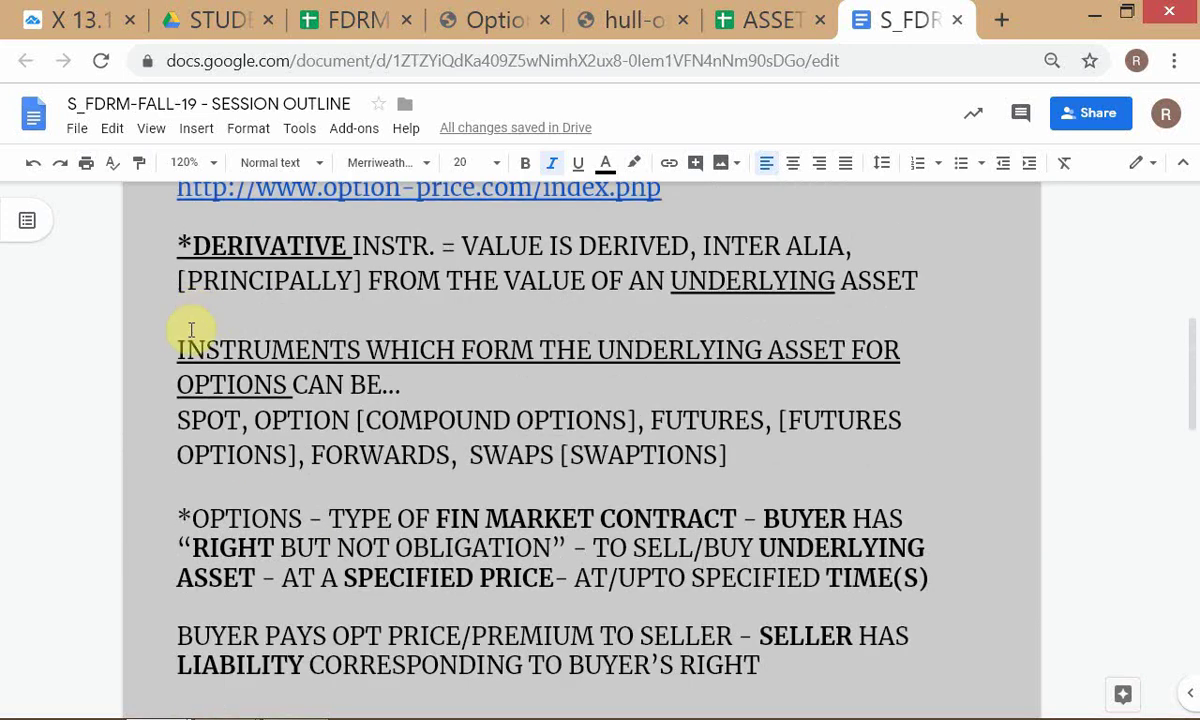
{"action": "scroll", "coordinate": [185, 340], "scroll_direction": "down", "scroll_amount": 3}
{"action": "scroll", "coordinate": [182, 345], "scroll_direction": "up", "scroll_amount": 3}
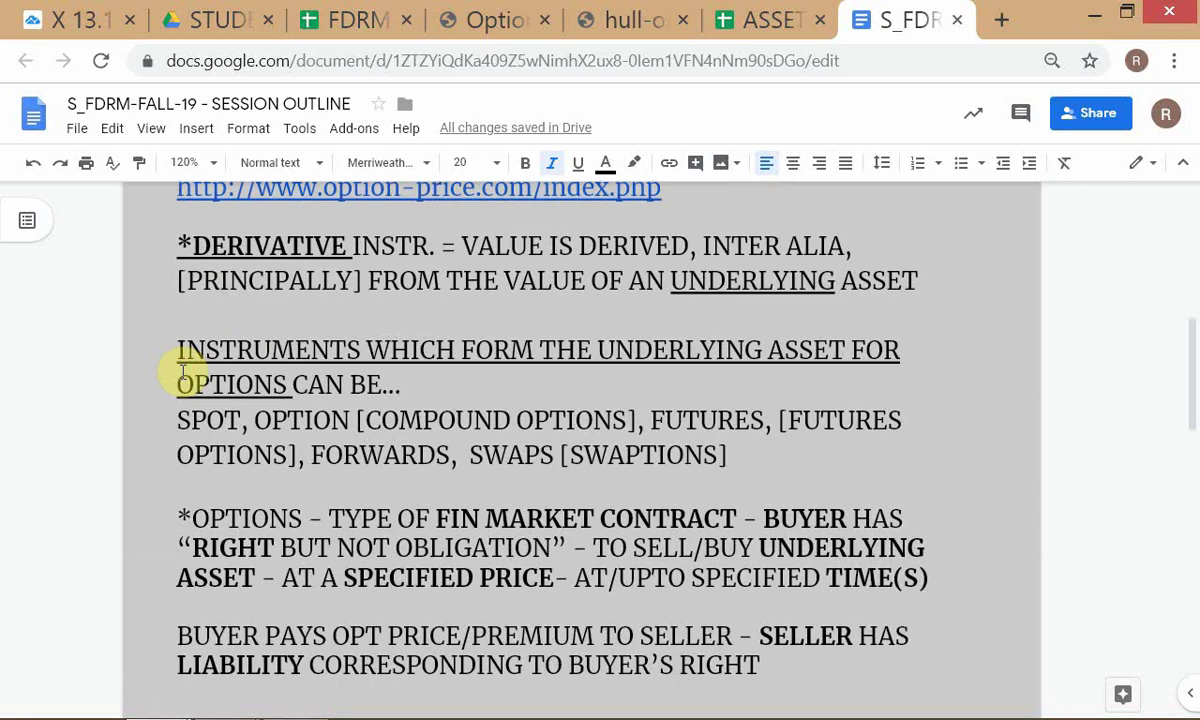
{"action": "key", "text": "alt+Tab"}
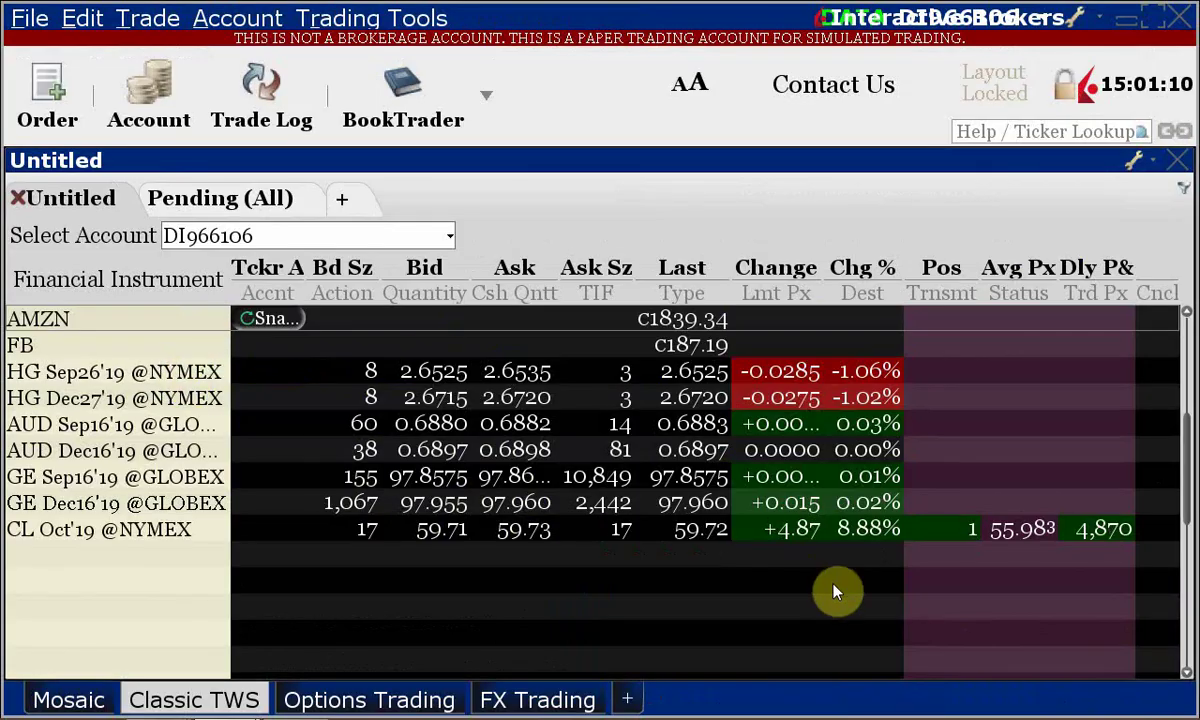
{"action": "key", "text": "alt+Tab"}
{"action": "key", "text": "alt+Tab"}
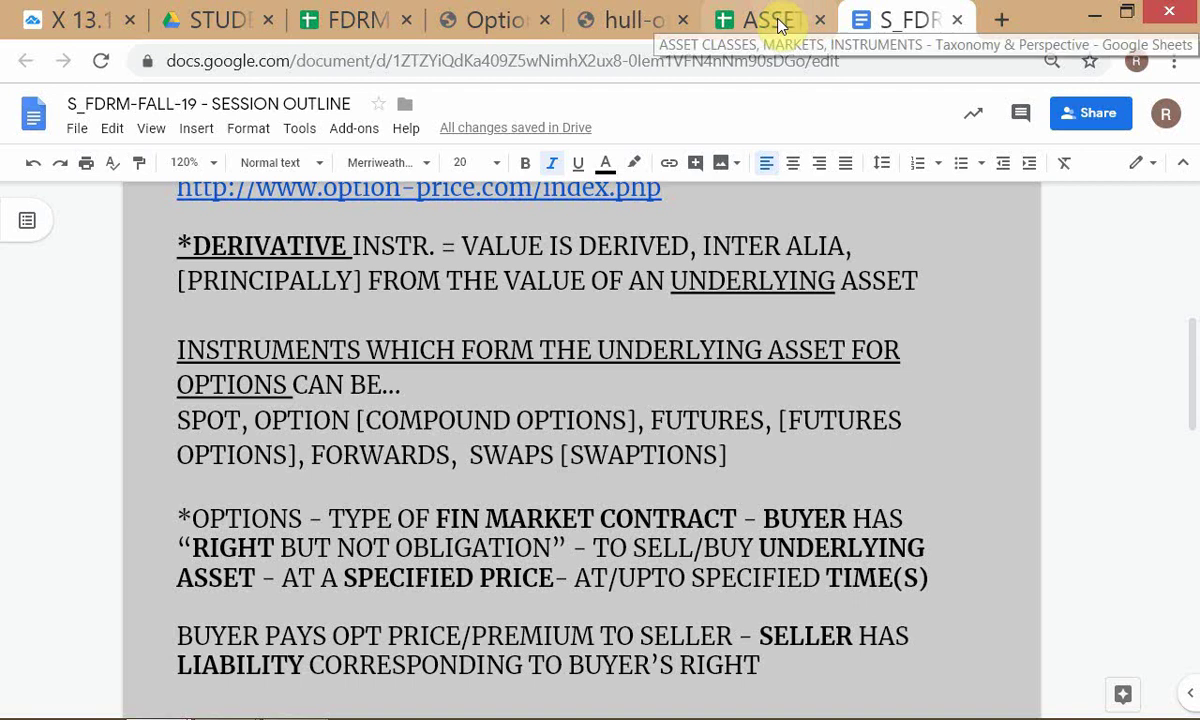
Step: Open the Attendance_Second Year_6th Term_2018-20 spreadsheet from the STUDENTS Drive folder and show its FDR sheet
{"action": "key", "text": "alt+Tab"}
{"action": "key", "text": "alt+Tab"}
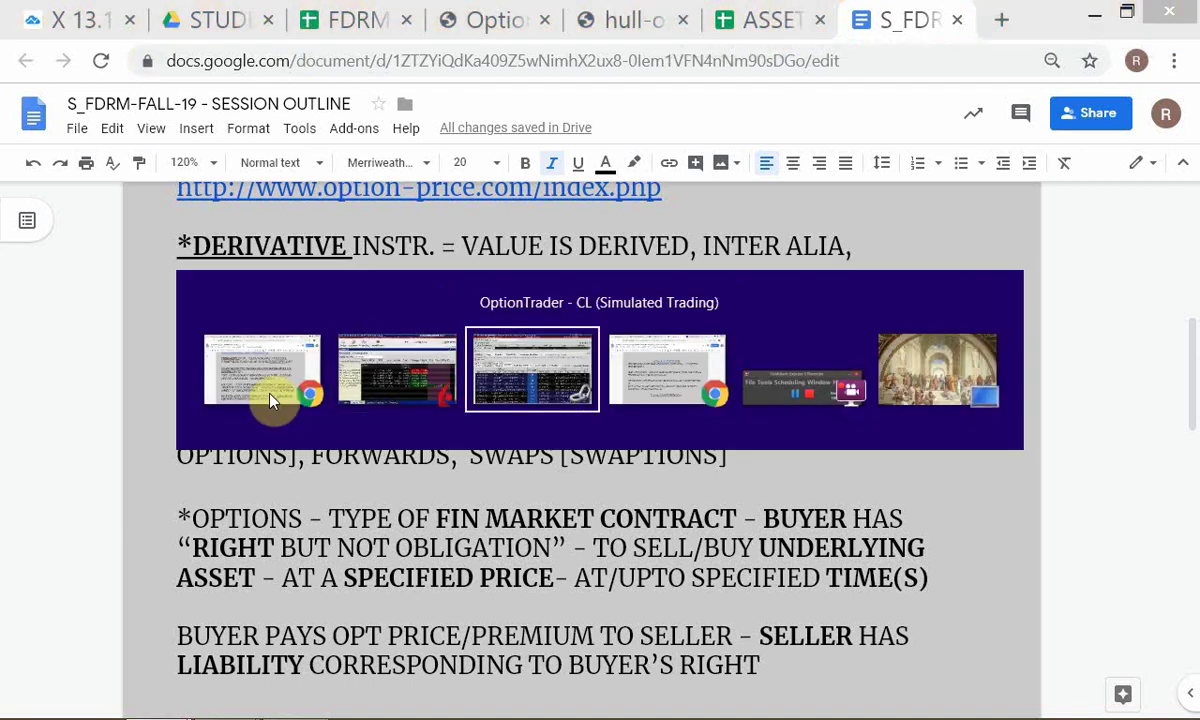
{"action": "left_click", "coordinate": [268, 400]}
{"action": "left_click", "coordinate": [304, 20]}
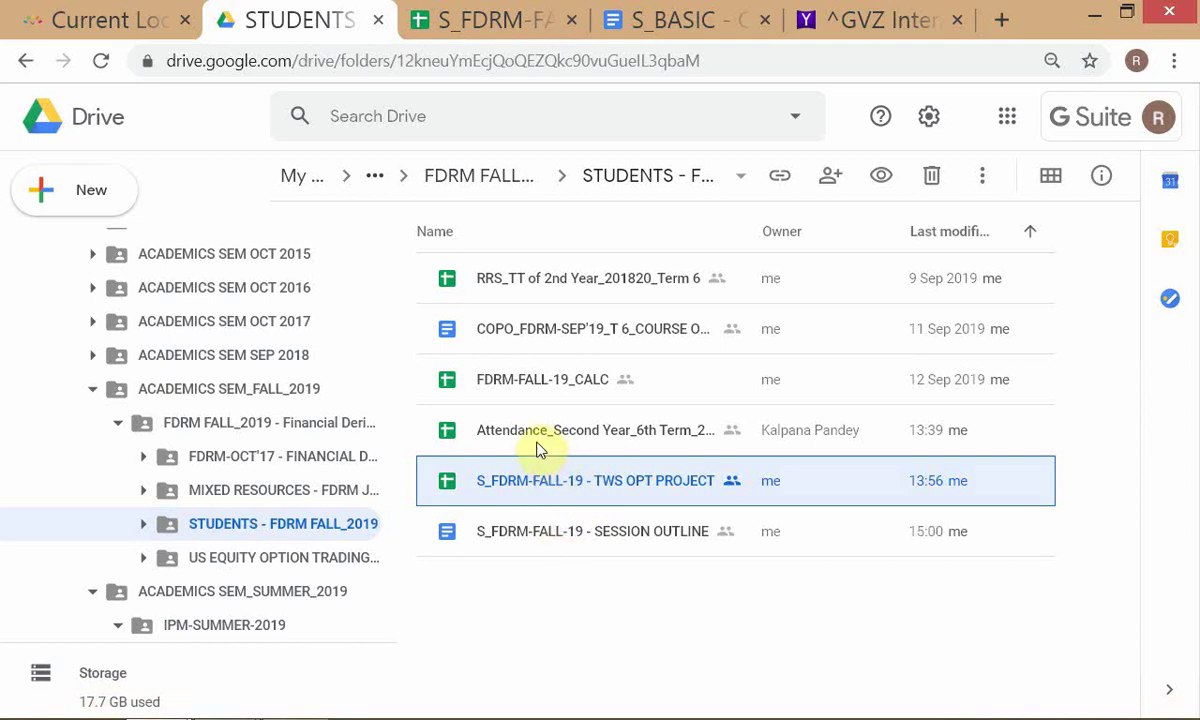
{"action": "left_click", "coordinate": [537, 450]}
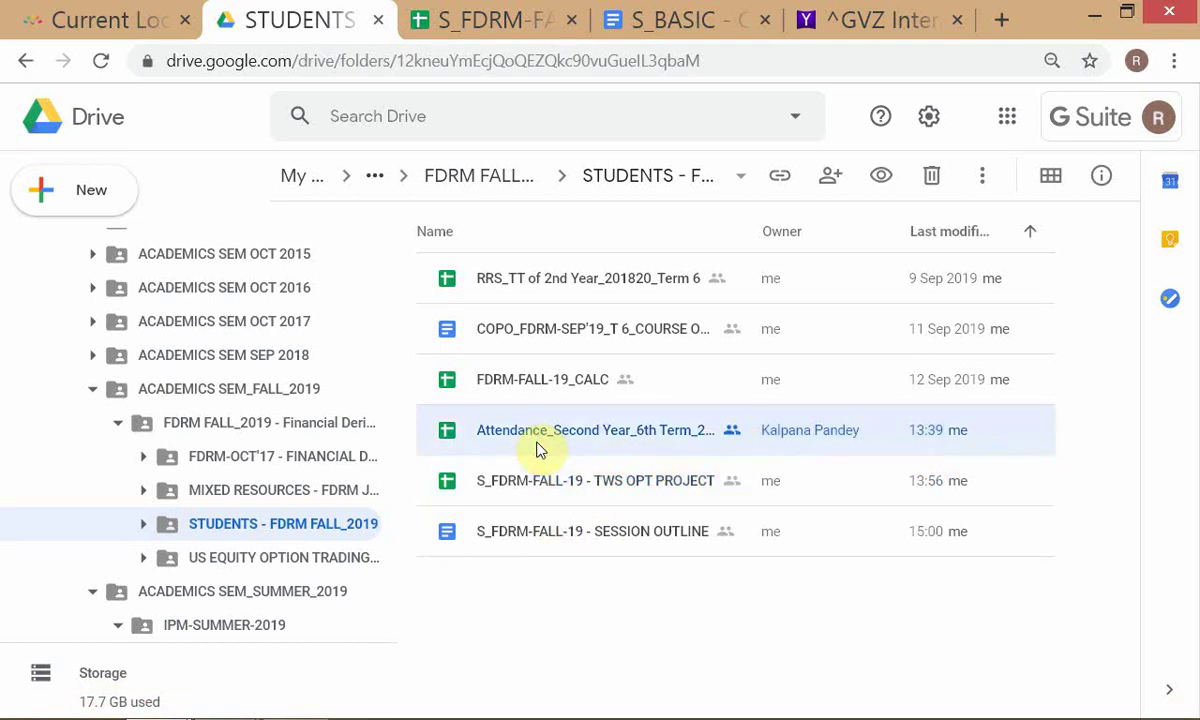
{"action": "double_click", "coordinate": [537, 450]}
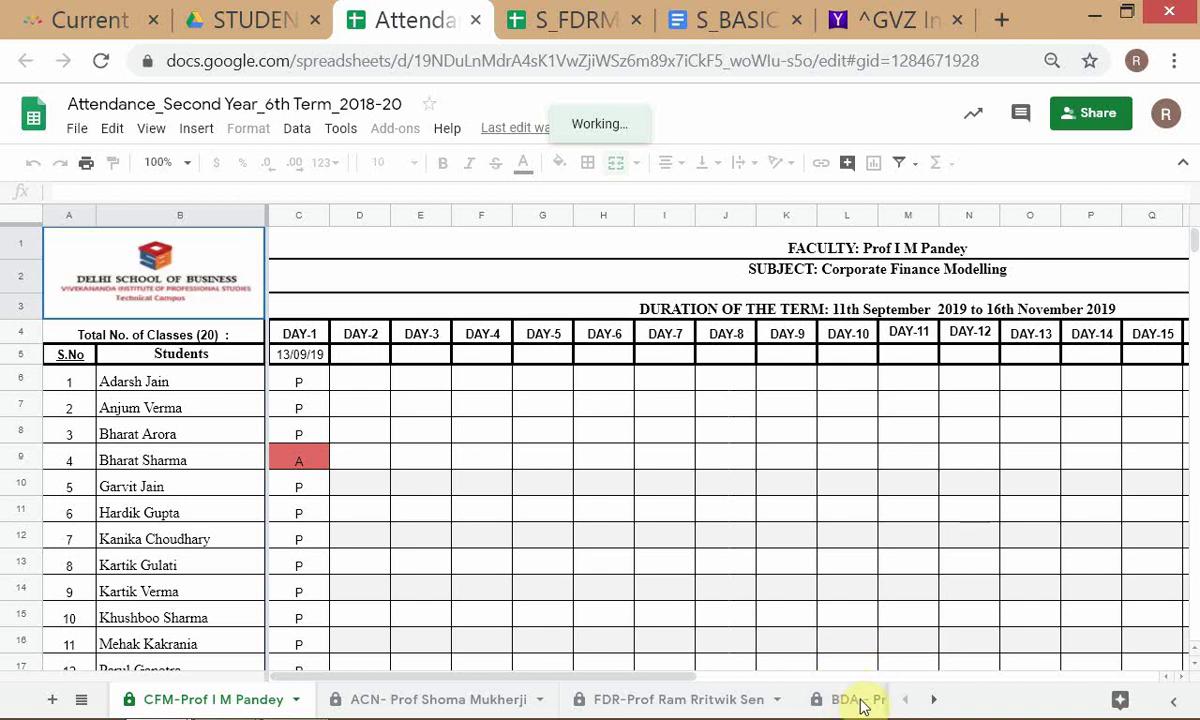
{"action": "left_click", "coordinate": [676, 704]}
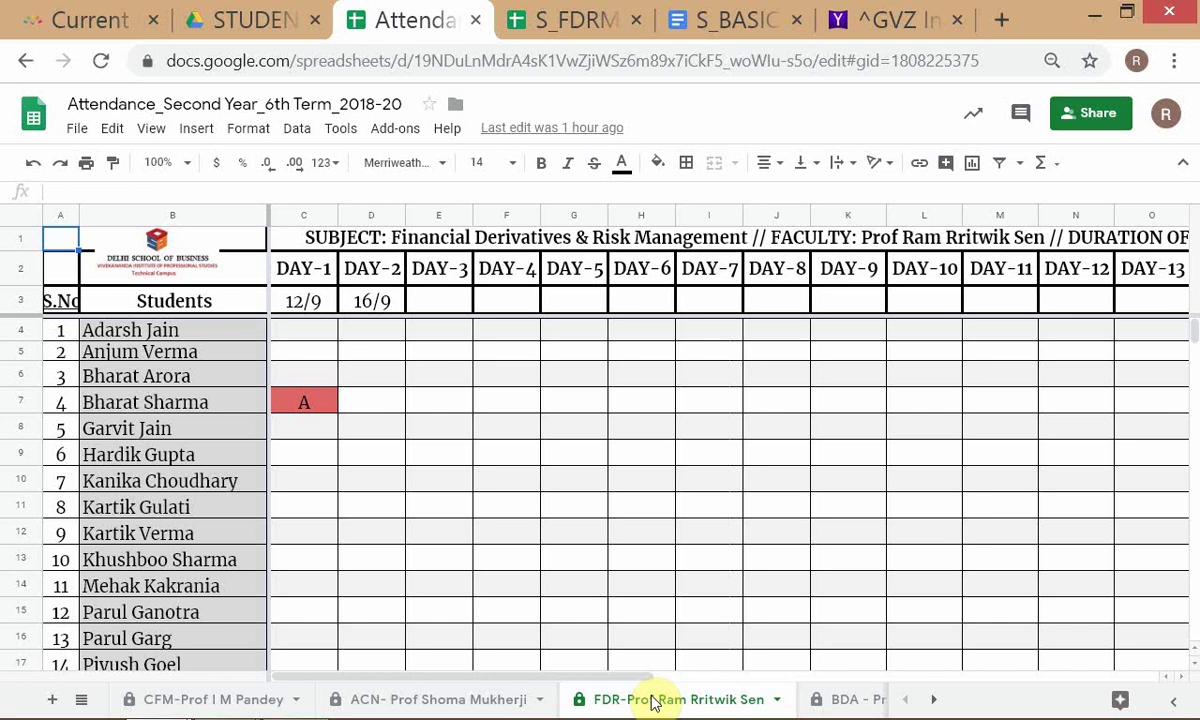
{"action": "key", "text": "alt+Tab"}
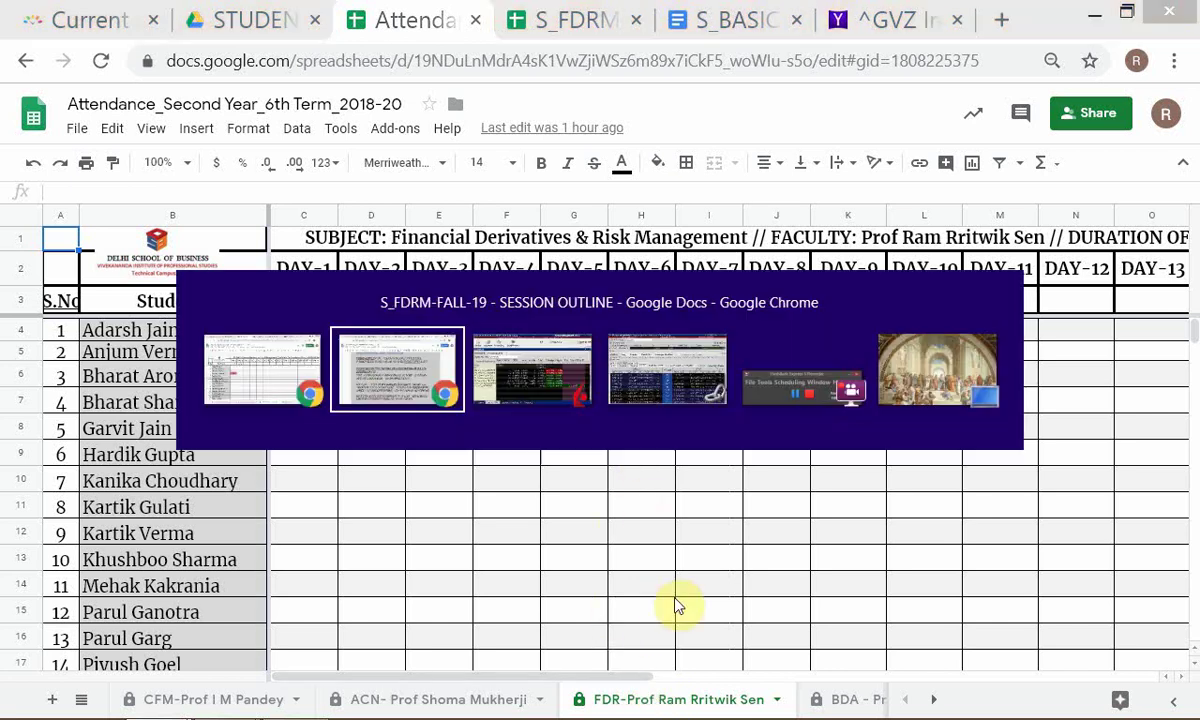
{"action": "key", "text": "Tab"}
{"action": "key", "text": "Tab"}
{"action": "key", "text": "alt+Tab"}
{"action": "key", "text": "Tab"}
{"action": "key", "text": "Tab"}
{"action": "key", "text": "Tab"}
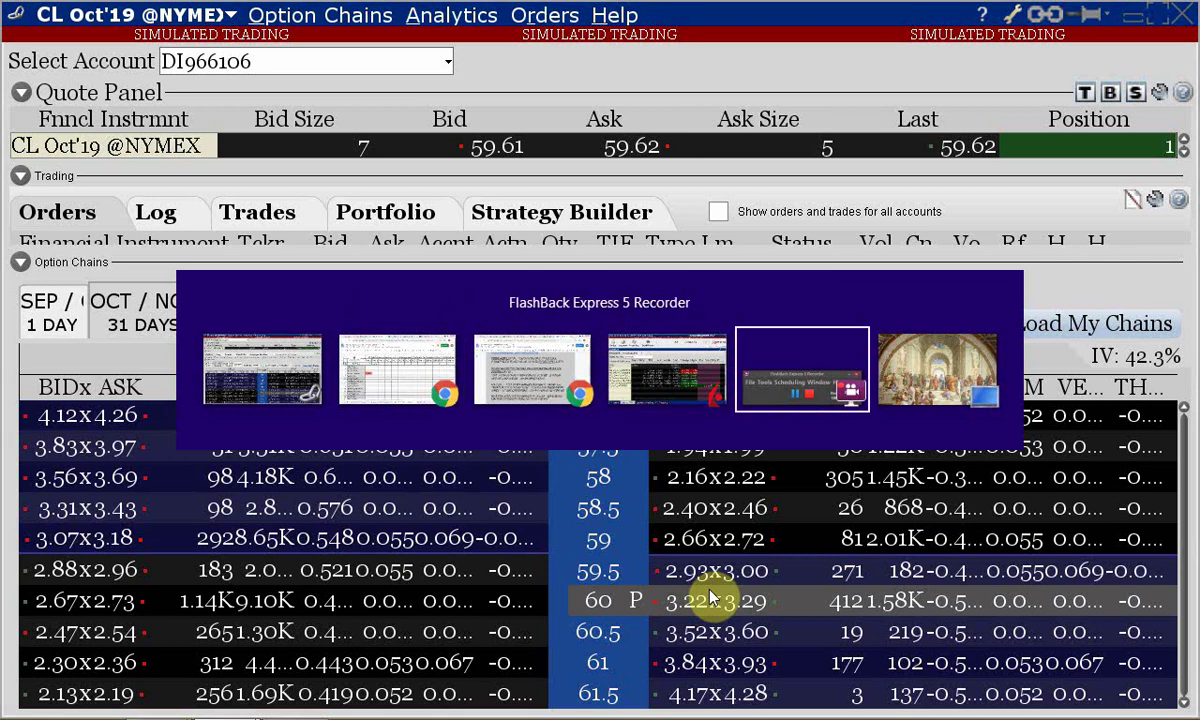